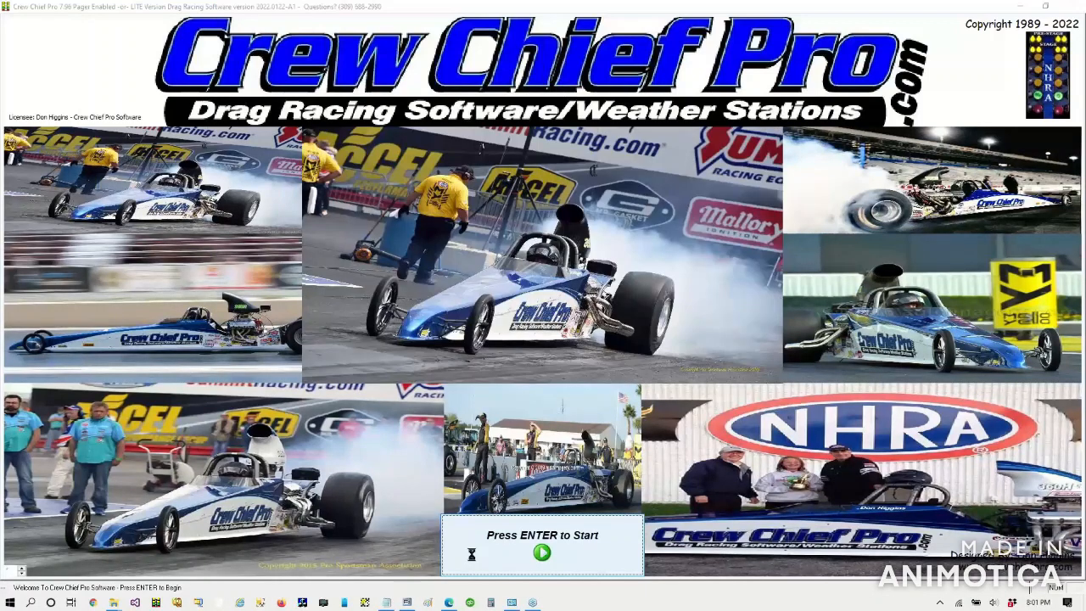
Step: Start the program from its welcome screen to open the Run Entry form
click(482, 533)
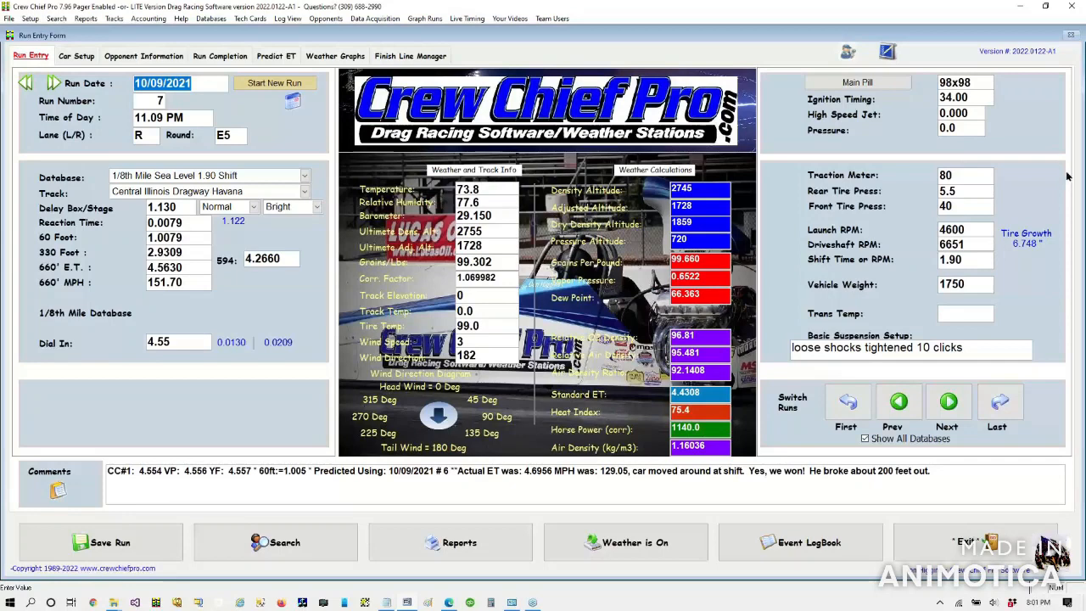
click(1072, 36)
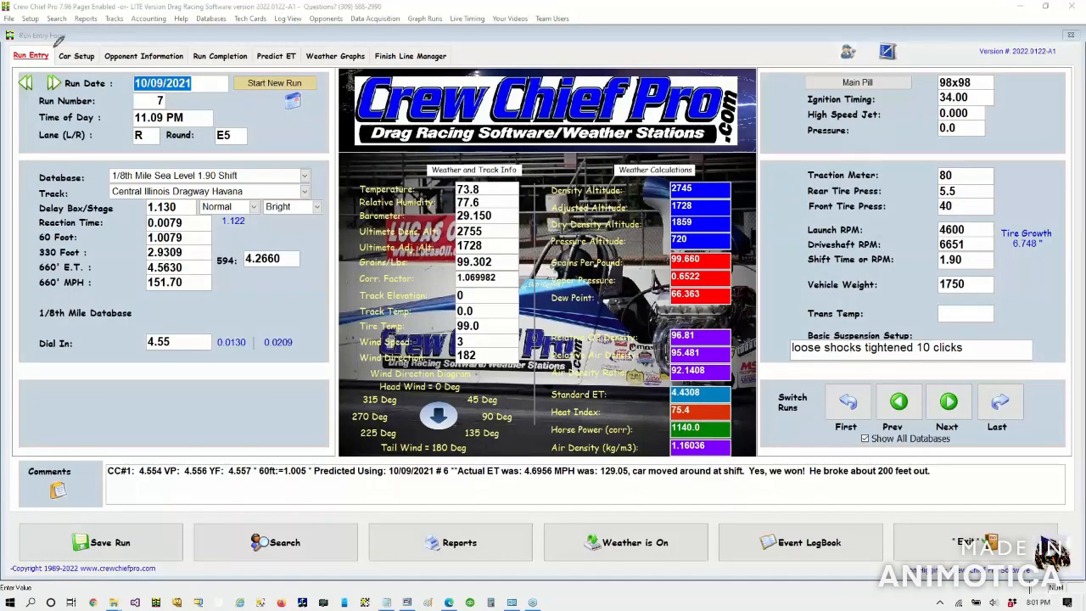
mouse_move(69, 44)
mouse_down()
mouse_move(38, 23)
mouse_move(13, 38)
mouse_move(18, 70)
mouse_move(30, 73)
mouse_up()
mouse_move(142, 40)
mouse_down()
mouse_move(104, 52)
mouse_move(123, 85)
mouse_move(182, 73)
mouse_move(174, 38)
mouse_up()
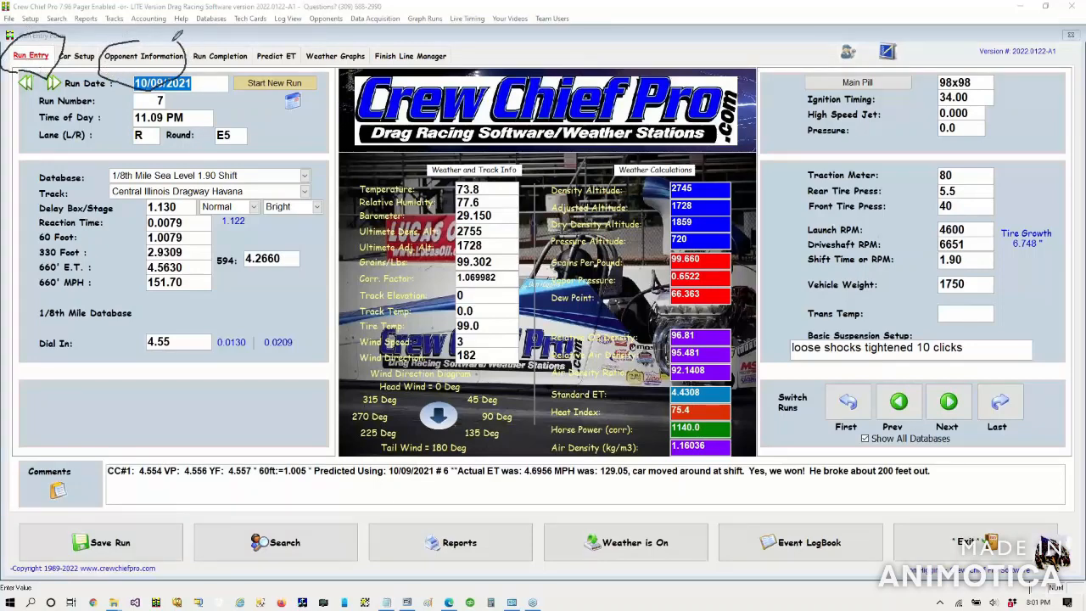
mouse_move(249, 35)
mouse_down()
mouse_move(194, 40)
mouse_move(208, 70)
mouse_move(251, 69)
mouse_move(251, 31)
mouse_up()
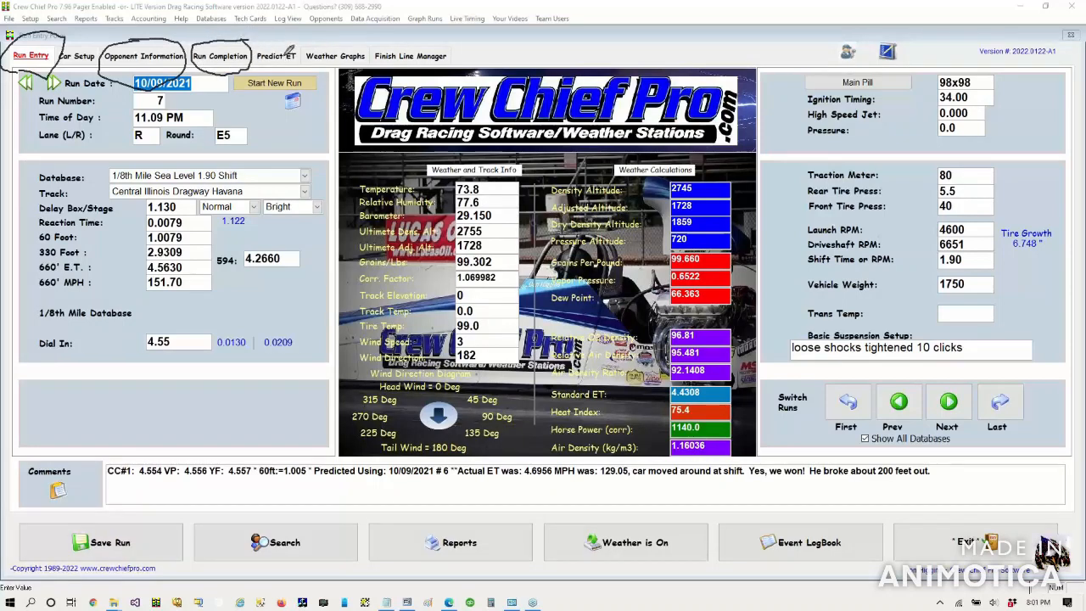
mouse_move(289, 39)
mouse_down()
mouse_move(276, 27)
mouse_move(258, 39)
mouse_move(250, 67)
mouse_move(307, 74)
mouse_move(289, 35)
mouse_up()
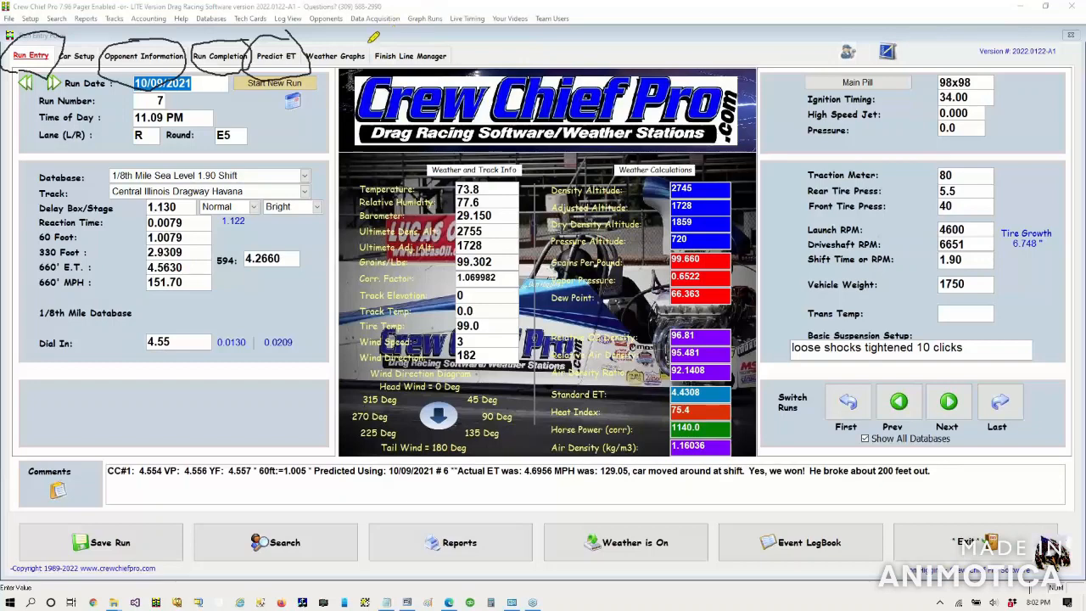
mouse_move(407, 19)
mouse_down()
mouse_move(581, 17)
mouse_move(13, 14)
mouse_up()
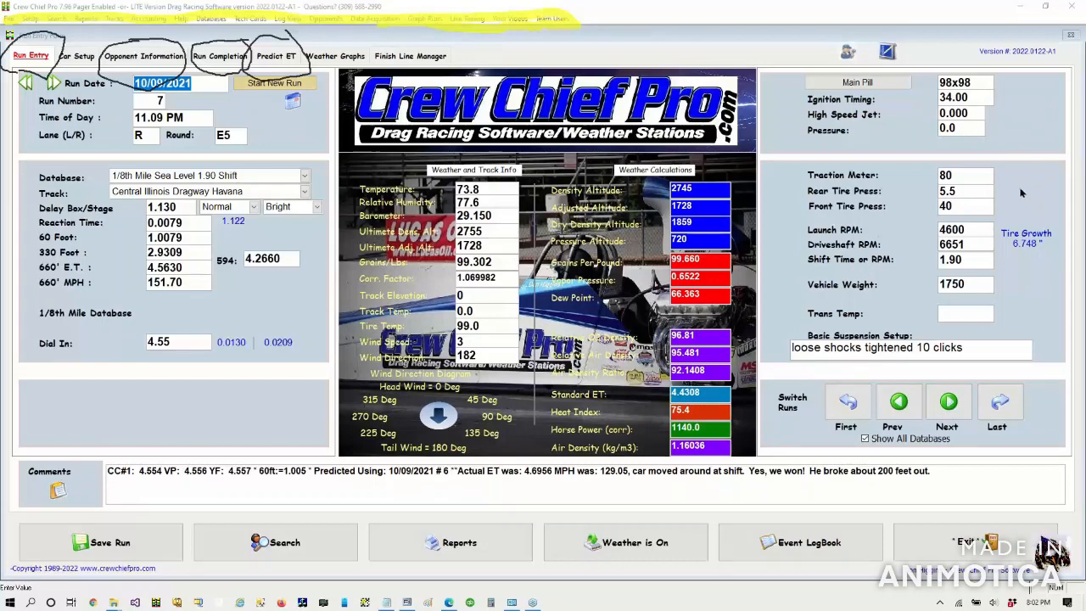
click(991, 250)
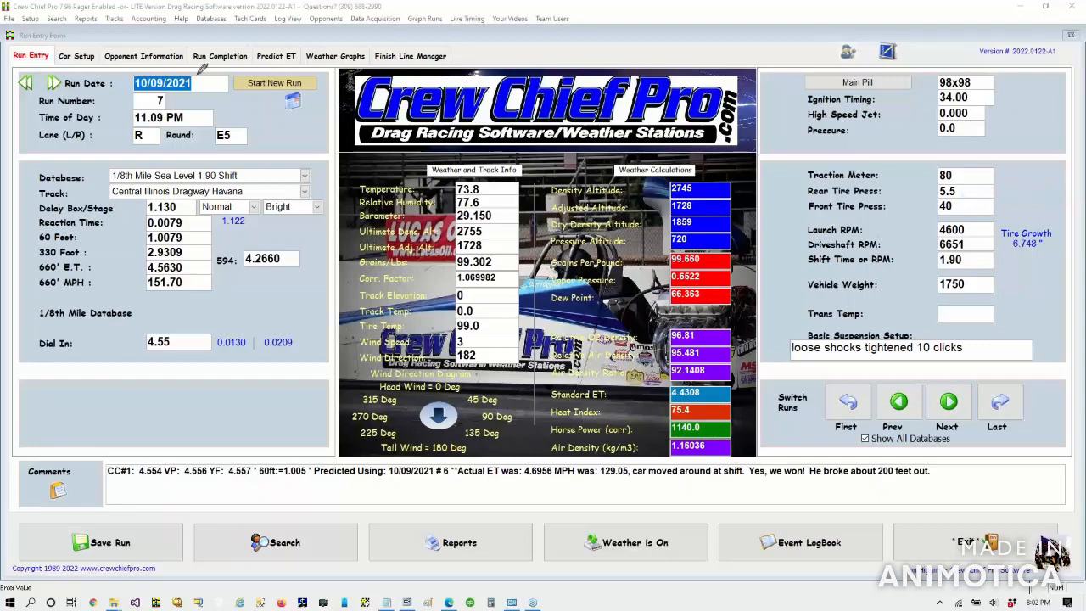
mouse_move(211, 97)
mouse_down()
mouse_move(224, 47)
mouse_move(214, 30)
mouse_move(224, 21)
mouse_move(246, 26)
mouse_move(207, 38)
mouse_up()
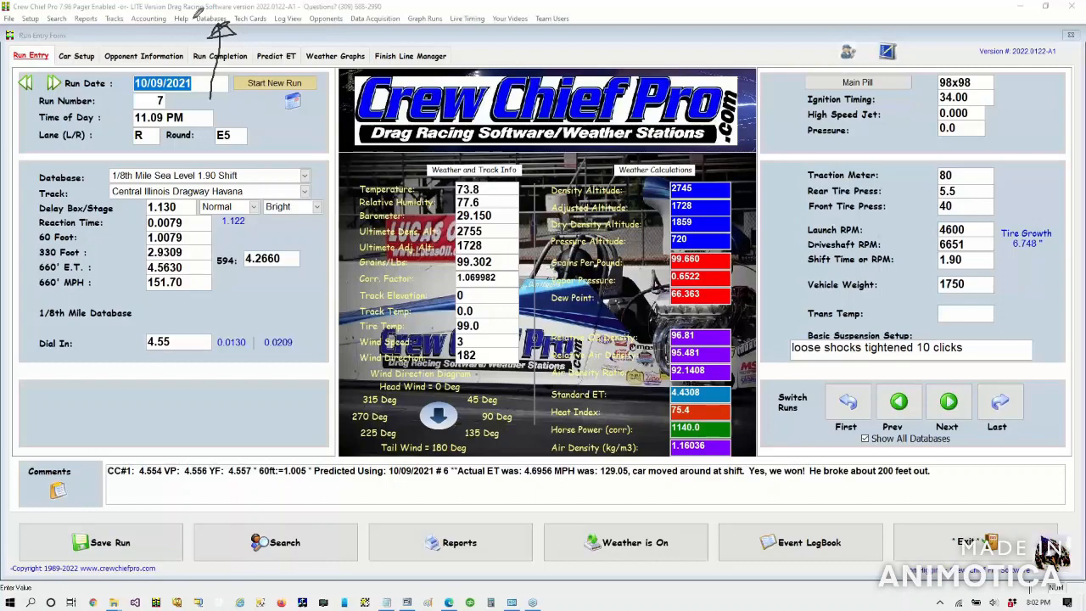
mouse_move(194, 15)
mouse_down()
mouse_move(229, 49)
mouse_move(246, 21)
mouse_move(196, 5)
mouse_up()
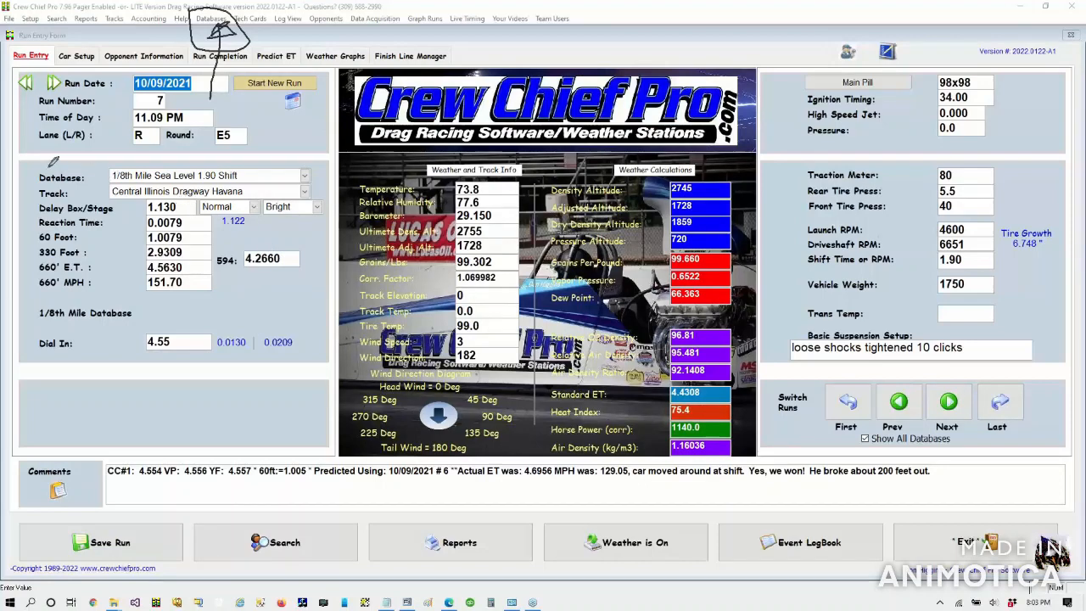
mouse_move(21, 158)
mouse_down()
mouse_move(25, 180)
mouse_move(331, 176)
mouse_move(304, 156)
mouse_move(226, 151)
mouse_move(34, 162)
mouse_move(10, 173)
mouse_move(17, 160)
mouse_up()
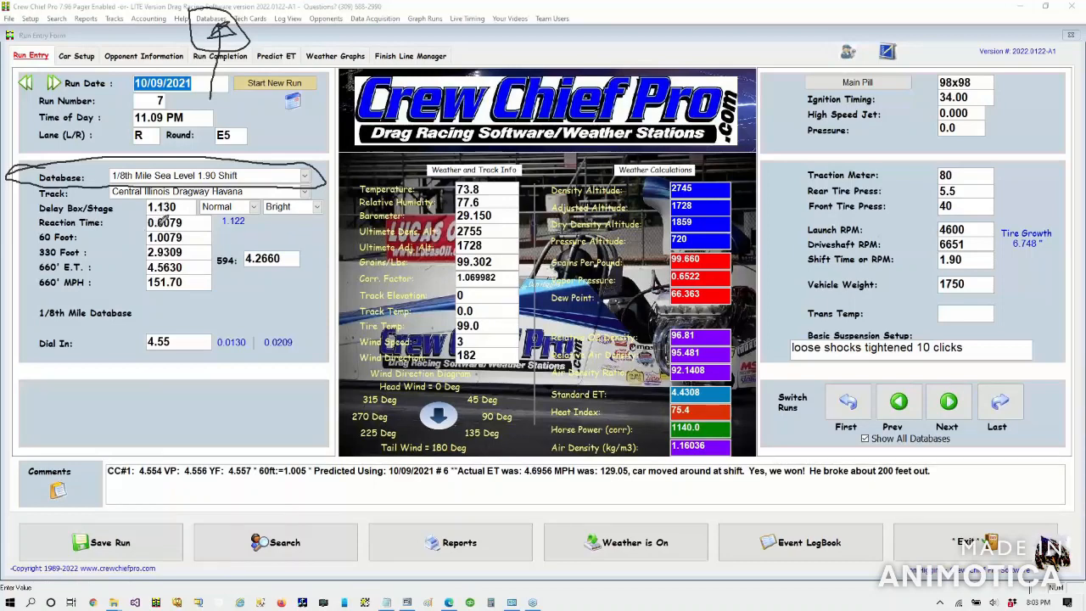
drag(125, 226, 145, 224)
mouse_move(130, 235)
mouse_down()
mouse_move(143, 225)
mouse_move(128, 223)
mouse_up()
mouse_move(224, 248)
mouse_down()
mouse_move(216, 269)
mouse_move(259, 290)
mouse_move(297, 271)
mouse_move(305, 248)
mouse_move(265, 230)
mouse_move(245, 237)
mouse_up()
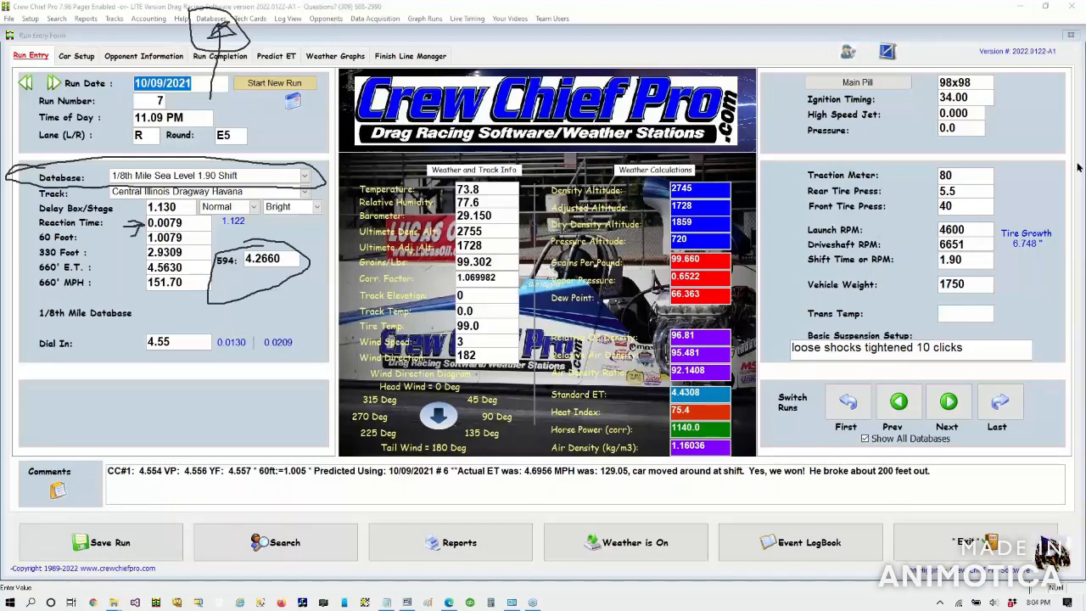
click(1008, 249)
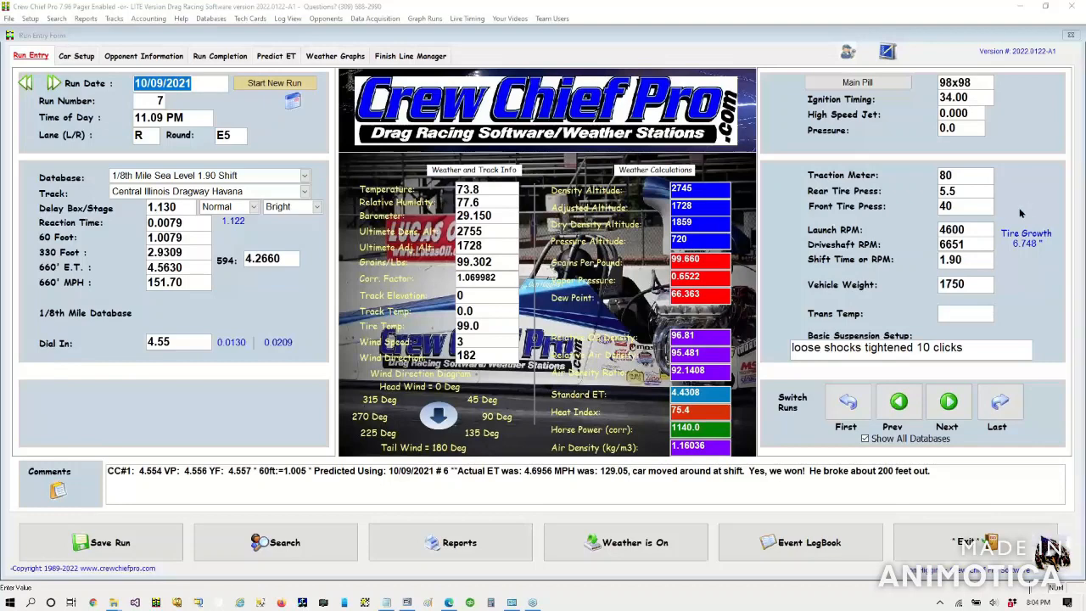
mouse_move(91, 292)
mouse_down()
mouse_move(51, 291)
mouse_move(12, 308)
mouse_move(73, 334)
mouse_move(223, 324)
mouse_move(228, 304)
mouse_move(171, 285)
mouse_move(26, 288)
mouse_up()
mouse_move(90, 386)
mouse_down()
mouse_move(51, 386)
mouse_move(91, 441)
mouse_move(227, 448)
mouse_move(306, 417)
mouse_move(228, 363)
mouse_move(85, 383)
mouse_up()
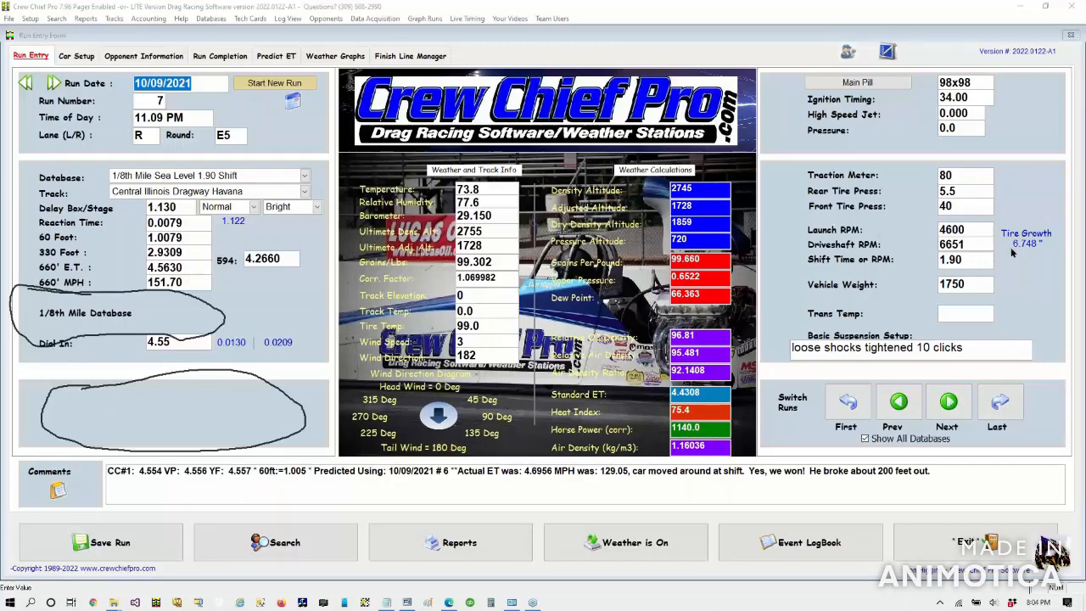
Step: Step back four runs to view run number 3 of 10/09/2021
click(899, 404)
click(899, 404)
click(899, 404)
click(899, 404)
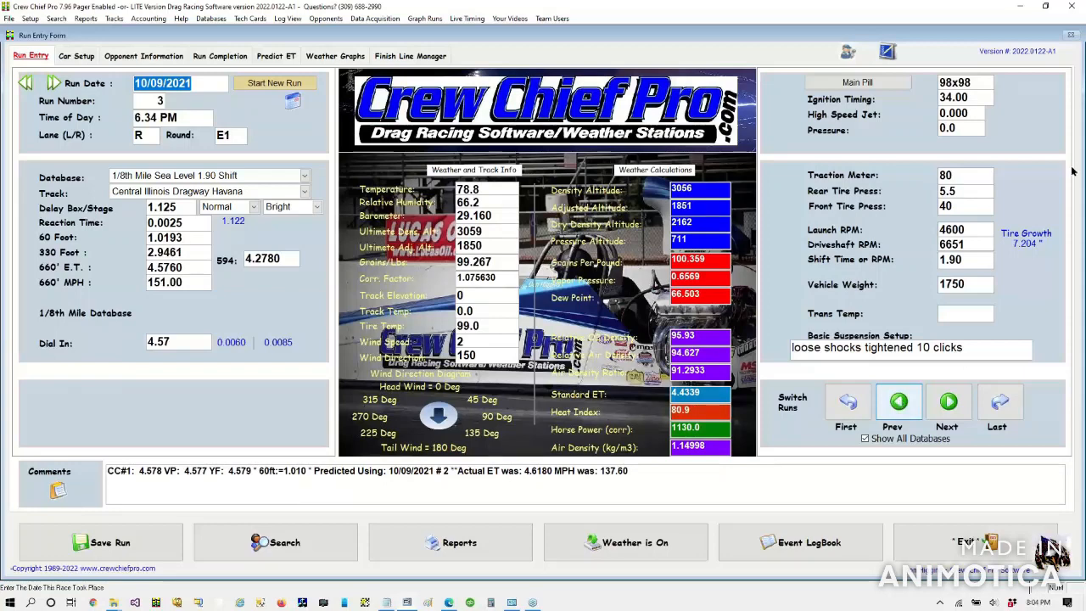
mouse_move(1010, 345)
mouse_down()
mouse_move(853, 348)
mouse_move(823, 449)
mouse_move(1073, 446)
mouse_move(1040, 367)
mouse_move(984, 334)
mouse_up()
mouse_move(763, 501)
mouse_down()
mouse_move(879, 428)
mouse_move(874, 450)
mouse_move(870, 424)
mouse_move(839, 437)
mouse_up()
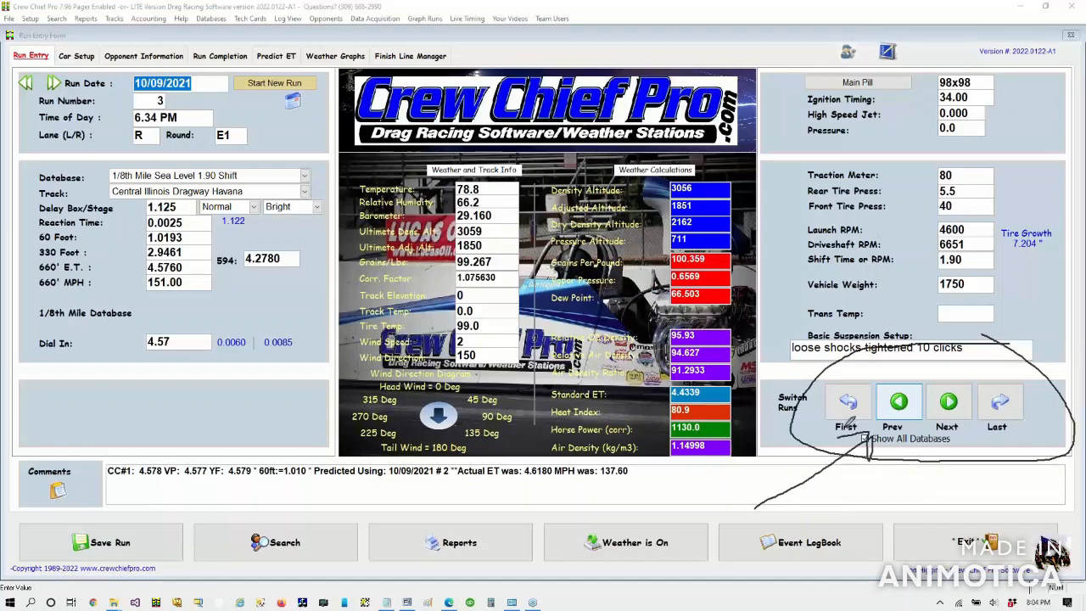
mouse_move(44, 140)
mouse_down()
mouse_move(88, 99)
mouse_move(59, 51)
mouse_move(32, 50)
mouse_move(15, 70)
mouse_move(19, 116)
mouse_up()
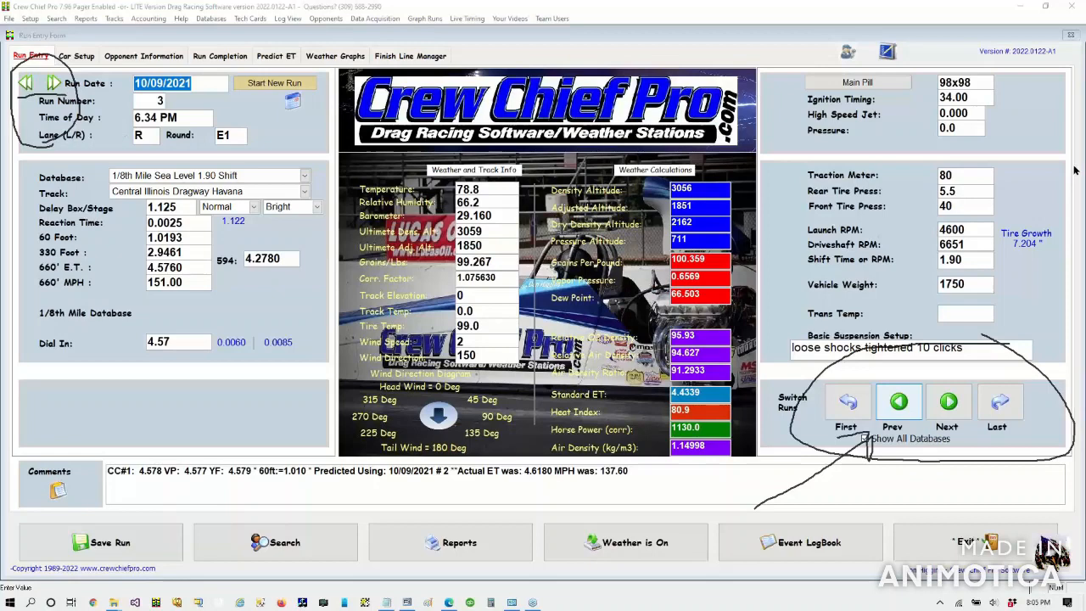
click(997, 248)
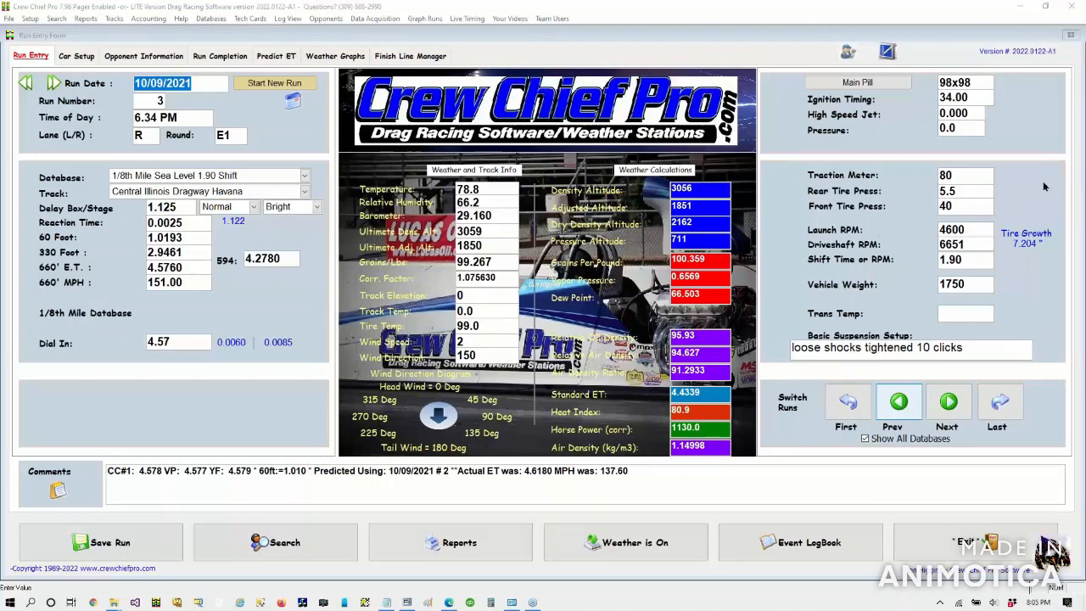
Step: Step back three more runs to view run 1 of 10/03/2021 in the 2021 .0125 1st Timer Super Comp database
click(903, 411)
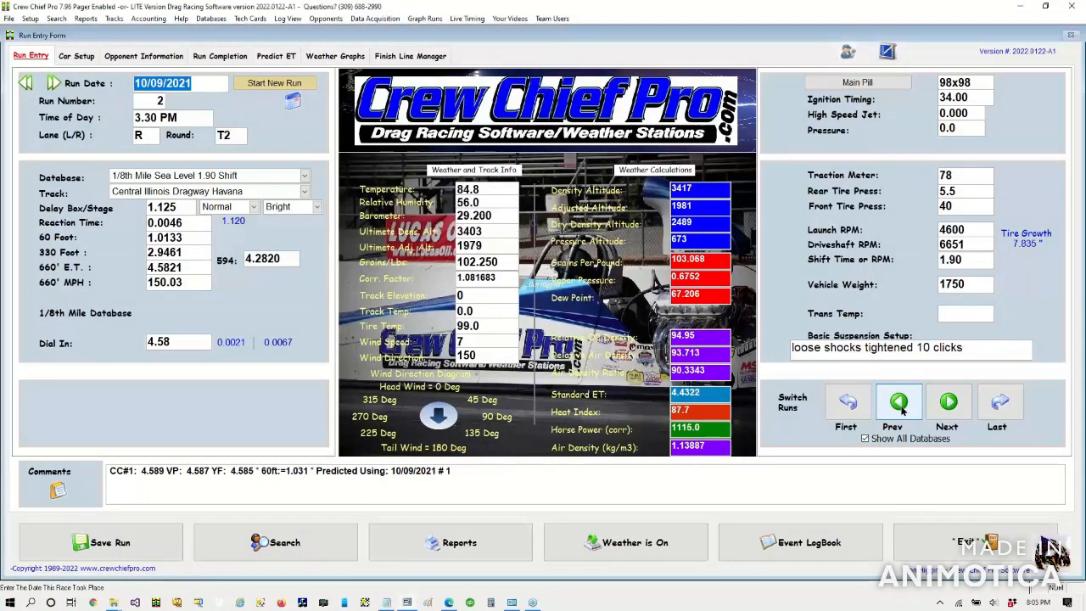
click(903, 411)
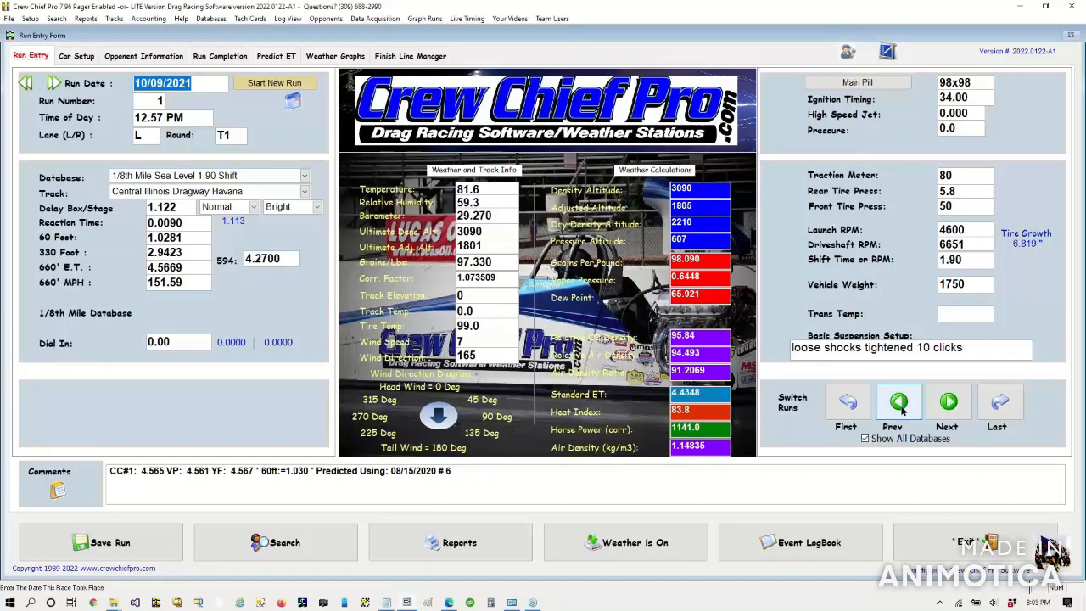
click(903, 411)
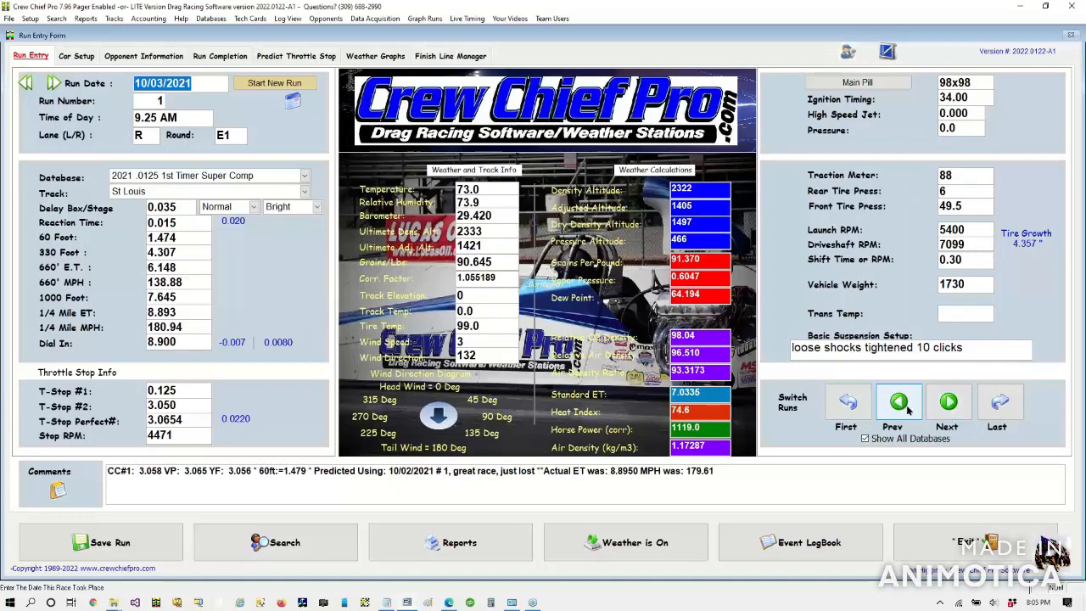
click(1075, 166)
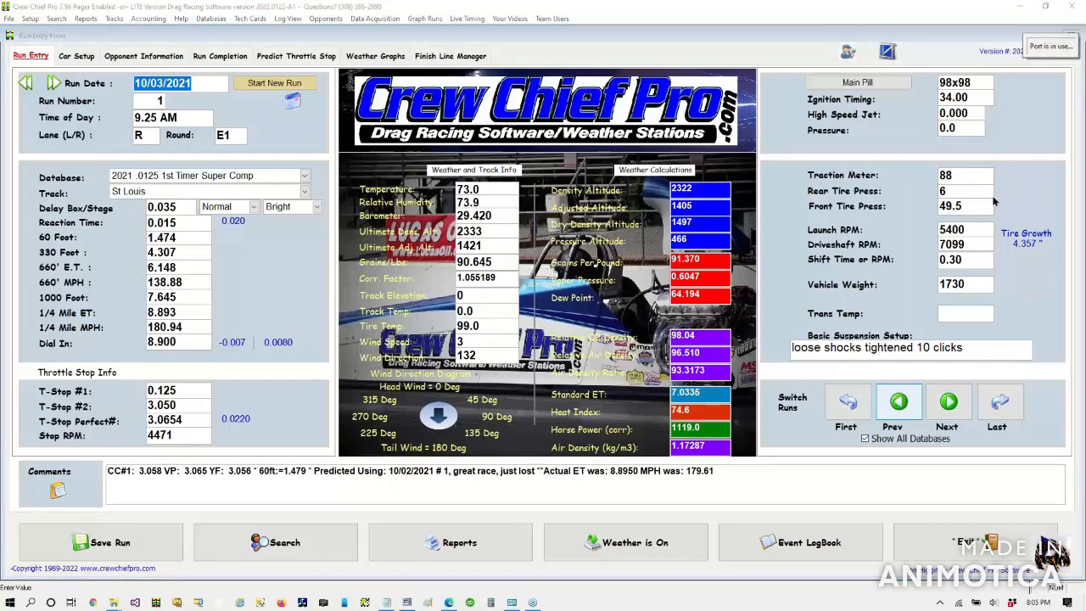
mouse_move(186, 153)
mouse_down()
mouse_move(107, 146)
mouse_move(39, 161)
mouse_move(39, 180)
mouse_move(90, 192)
mouse_move(146, 177)
mouse_move(181, 189)
mouse_move(277, 182)
mouse_move(269, 167)
mouse_move(219, 154)
mouse_move(153, 150)
mouse_up()
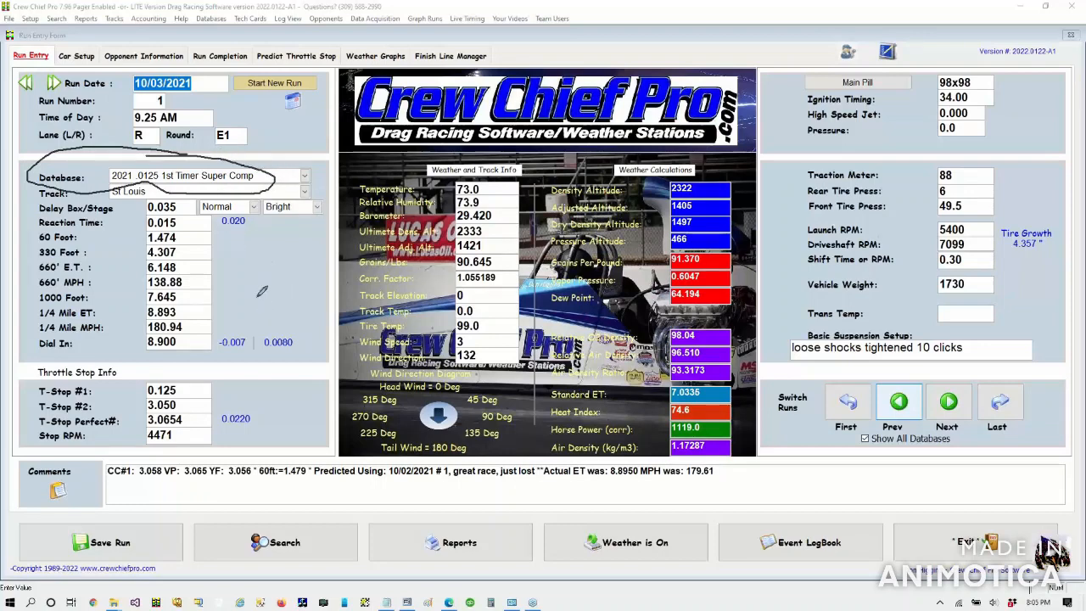
mouse_move(36, 295)
mouse_down()
mouse_move(212, 296)
mouse_move(226, 309)
mouse_move(217, 337)
mouse_move(24, 337)
mouse_move(25, 273)
mouse_move(49, 280)
mouse_up()
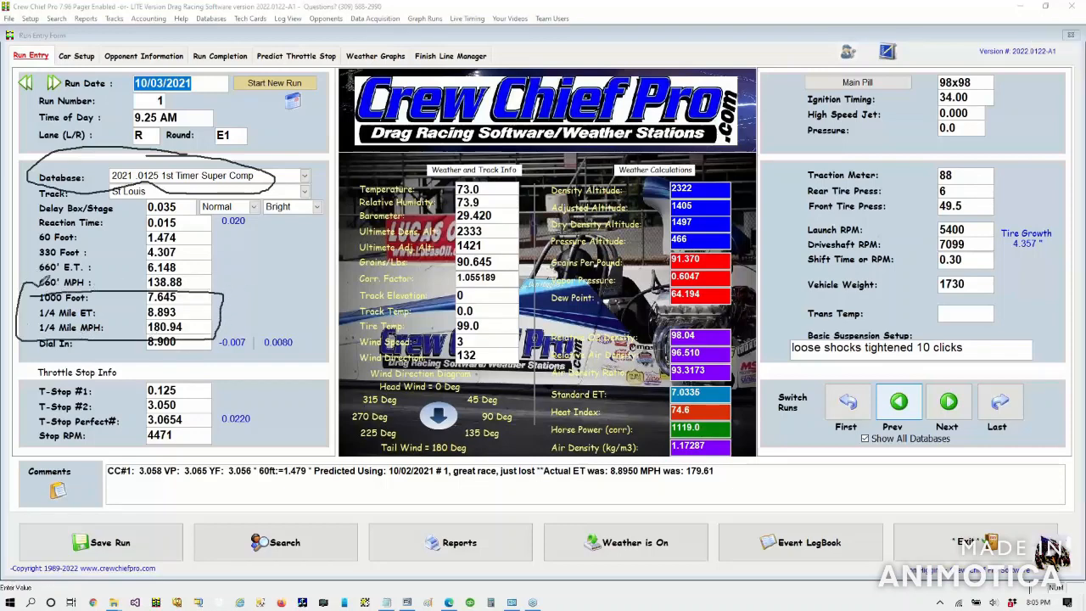
mouse_move(270, 380)
mouse_down()
mouse_move(51, 348)
mouse_move(12, 412)
mouse_move(78, 465)
mouse_move(265, 435)
mouse_move(273, 384)
mouse_move(262, 377)
mouse_up()
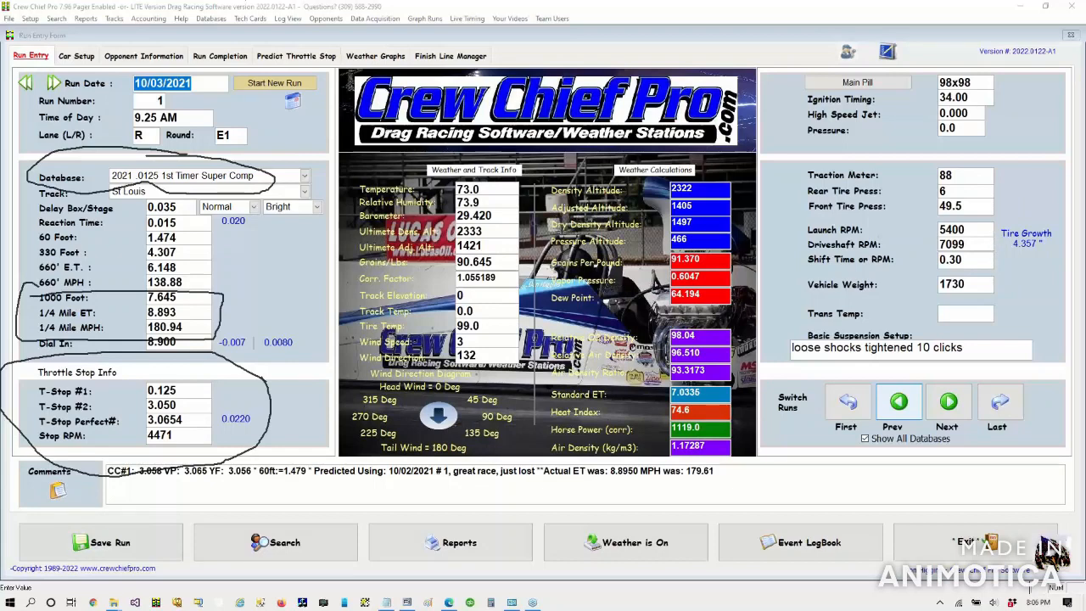
mouse_move(261, 35)
mouse_down()
mouse_move(252, 61)
mouse_move(278, 78)
mouse_move(345, 68)
mouse_move(310, 27)
mouse_move(255, 39)
mouse_up()
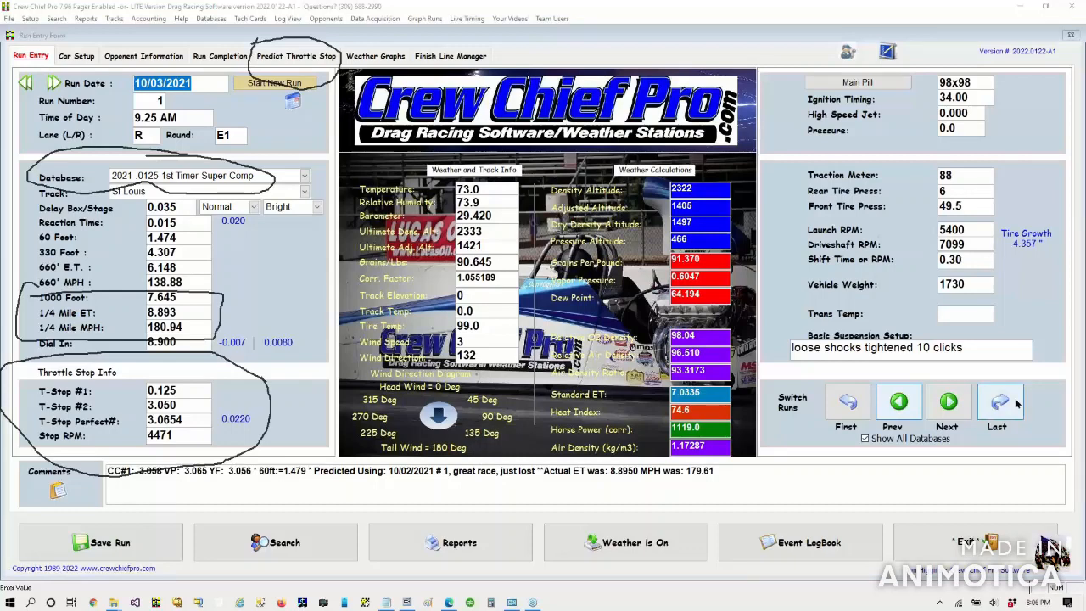
Step: Advance to run 1 of 10/09/2021 in the 1/8th mile database, and return to the 10/03/2021 throttle stop run
click(949, 402)
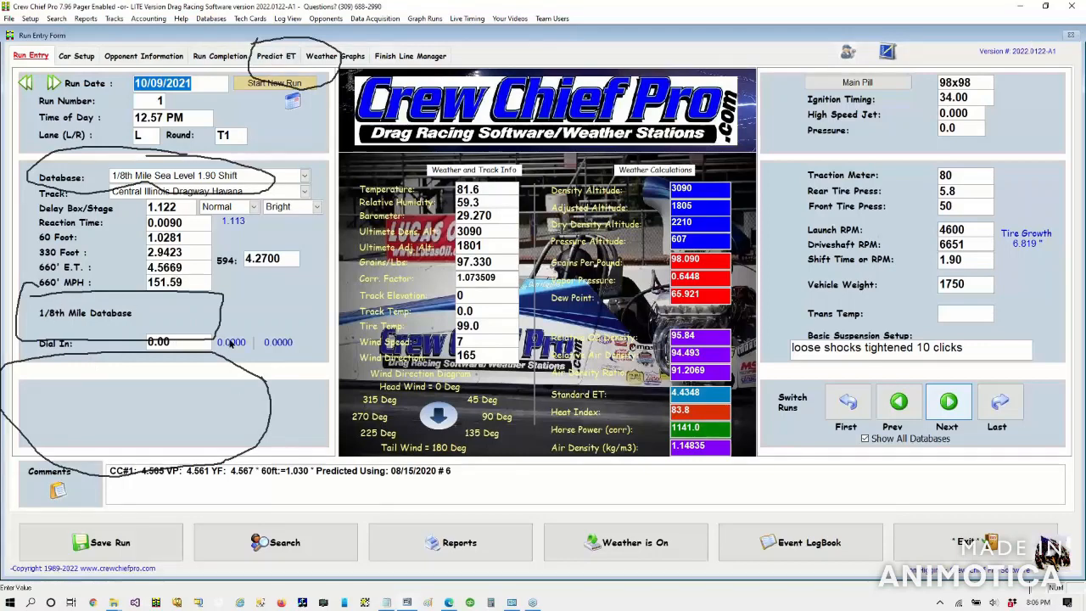
click(1069, 169)
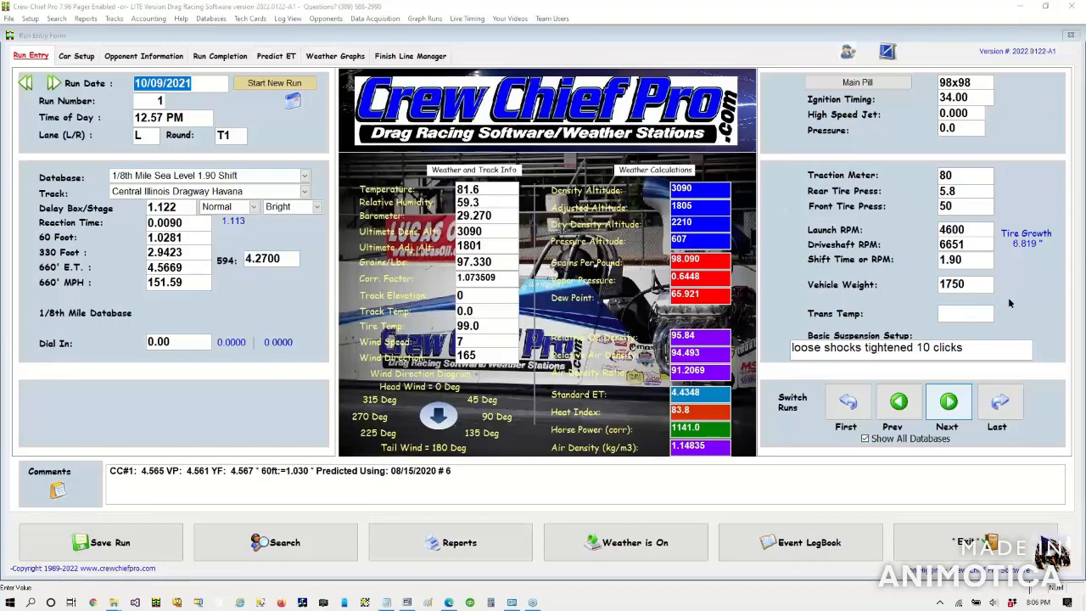
click(887, 407)
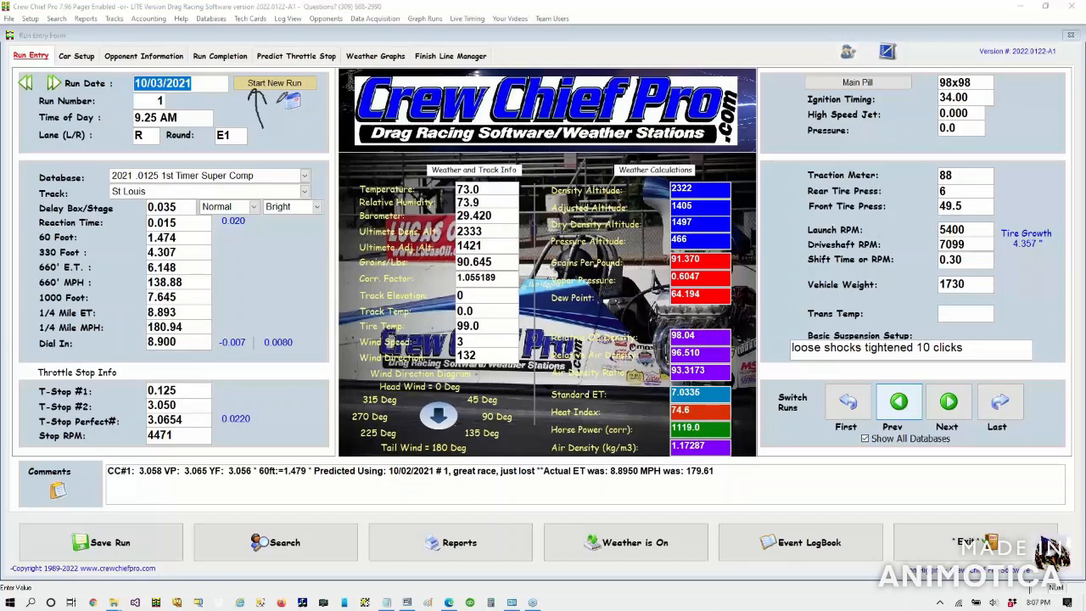
Step: Step back two runs to view run 1 of 10/01/2021
mouse_move(212, 85)
mouse_down()
mouse_move(152, 48)
mouse_move(126, 83)
mouse_move(195, 96)
mouse_move(208, 85)
mouse_move(200, 68)
mouse_up()
click(900, 404)
click(899, 404)
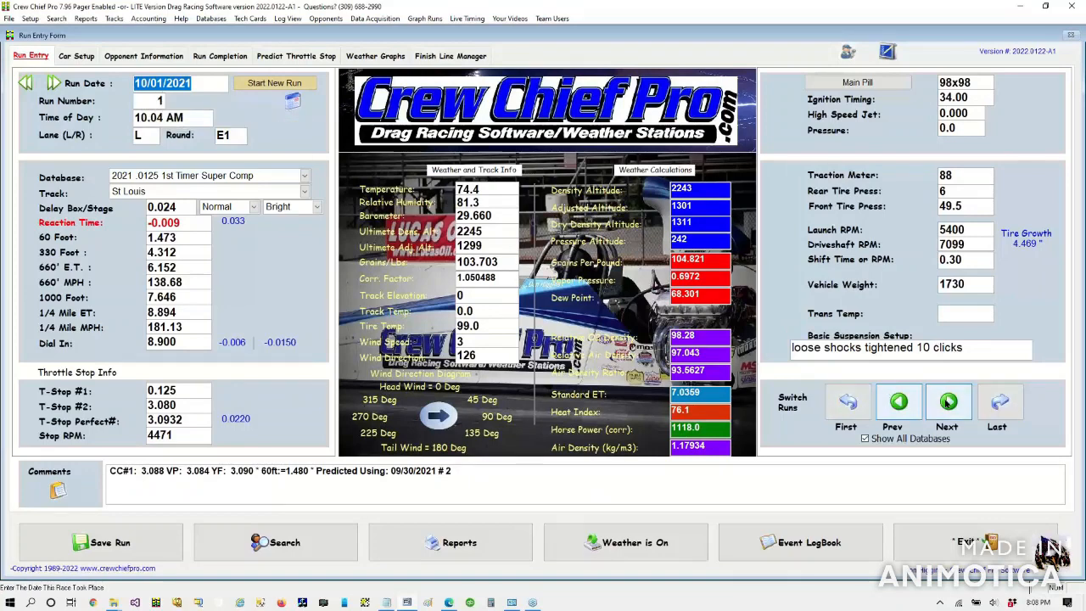
Step: Recall a stored run by entering the run date 10/03/2021 and accepting run number 1
text(10/03/)
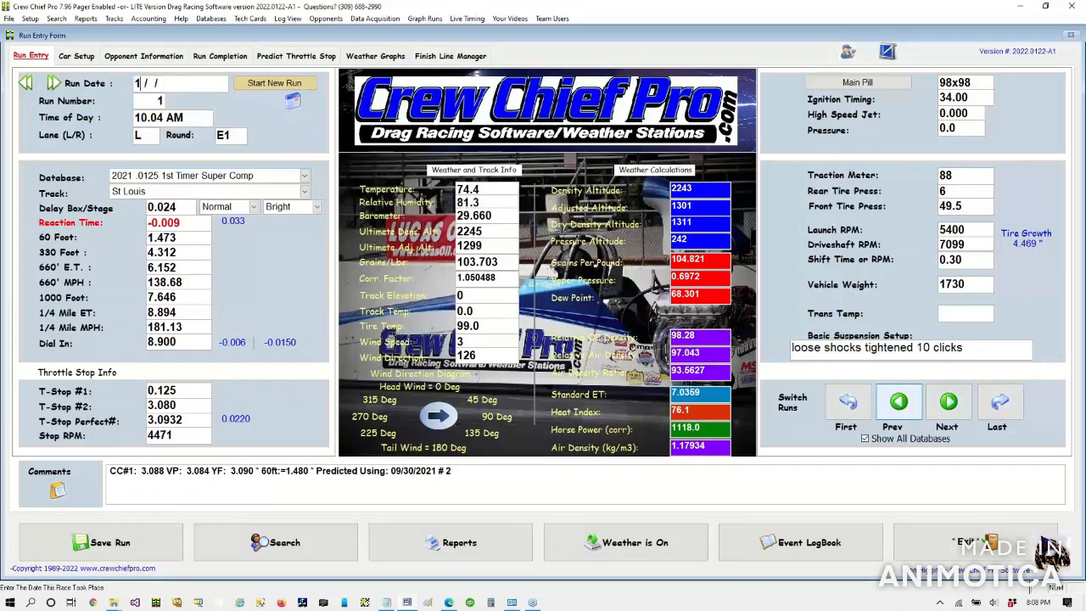
text(2021)
key(Tab)
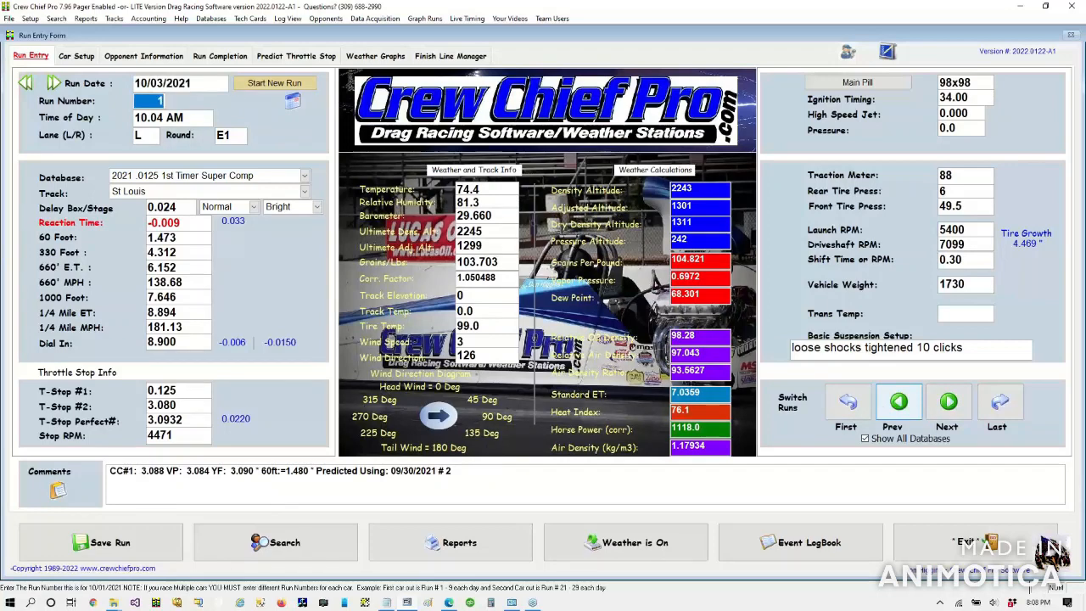
key(Tab)
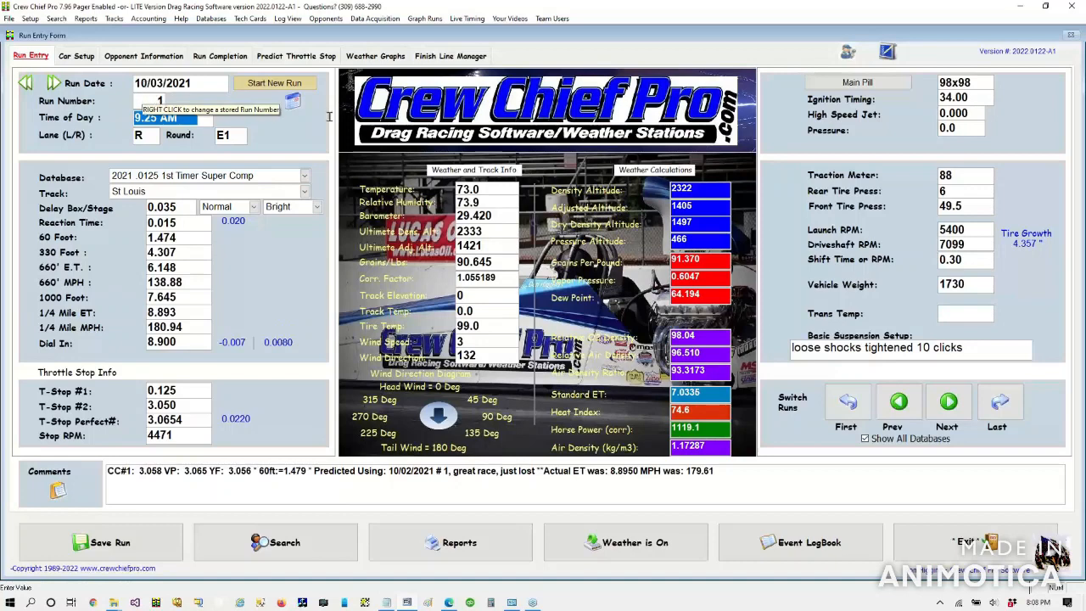
click(1074, 168)
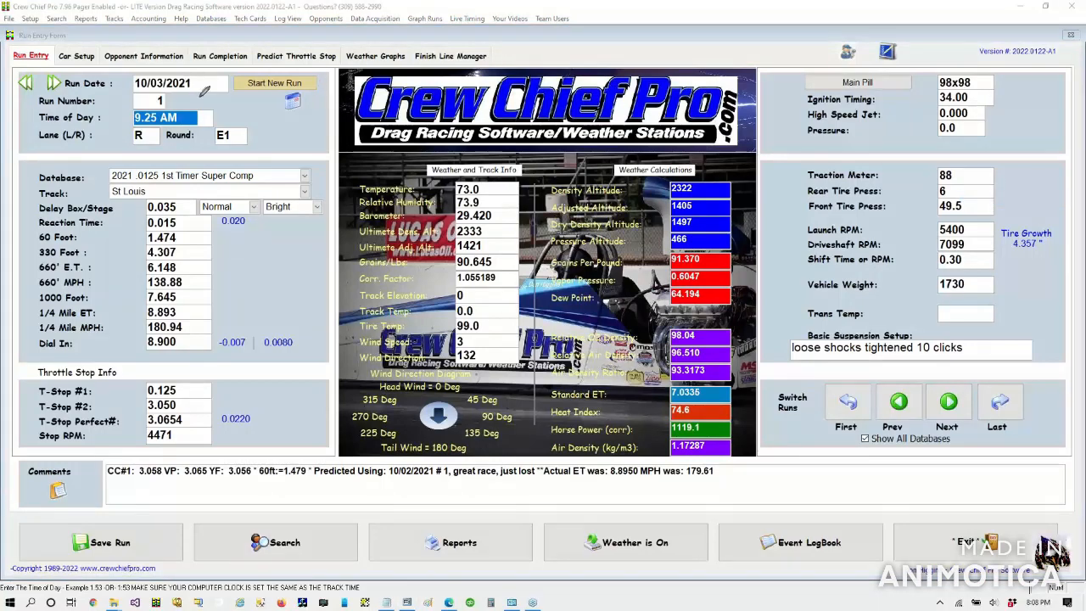
mouse_move(223, 102)
mouse_down()
mouse_move(204, 65)
mouse_move(141, 59)
mouse_move(108, 100)
mouse_move(190, 111)
mouse_move(233, 100)
mouse_up()
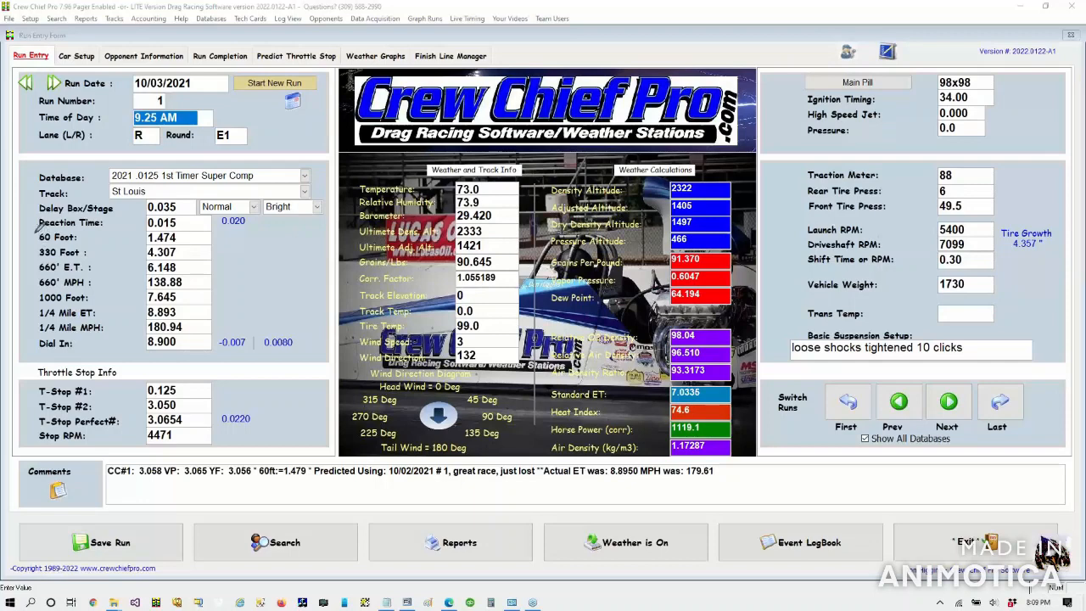
mouse_move(30, 230)
mouse_down()
mouse_move(65, 249)
mouse_move(95, 241)
mouse_move(85, 227)
mouse_move(26, 233)
mouse_move(32, 218)
mouse_move(25, 230)
mouse_move(36, 229)
mouse_up()
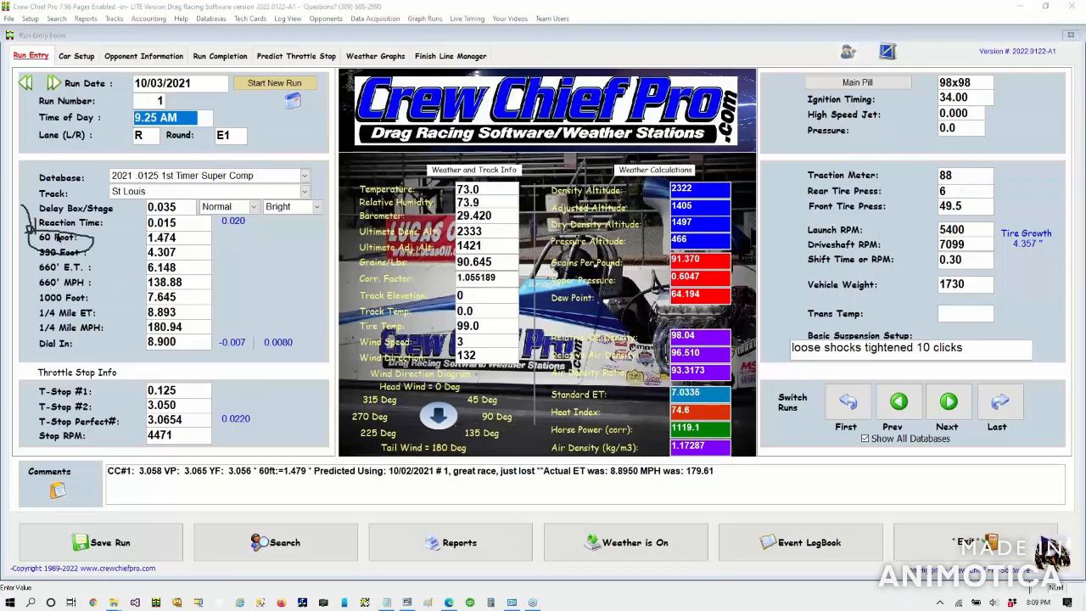
Step: Toggle the incremental times beside the run's elapsed times on and off, leaving them displayed
click(62, 242)
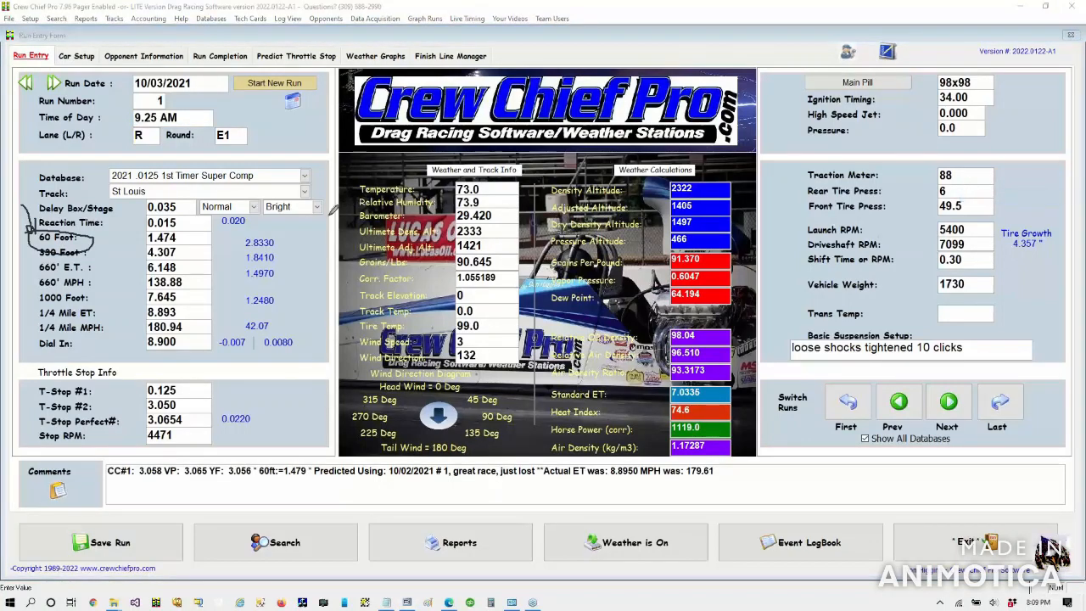
mouse_move(297, 232)
mouse_down()
mouse_move(243, 240)
mouse_move(226, 333)
mouse_move(298, 320)
mouse_move(293, 204)
mouse_up()
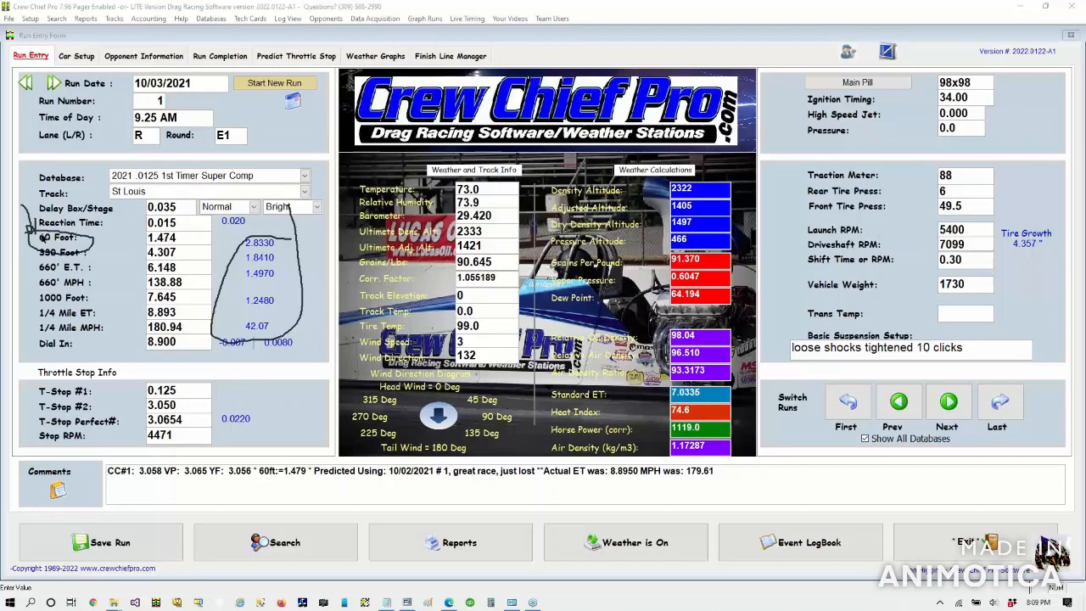
click(43, 239)
click(44, 238)
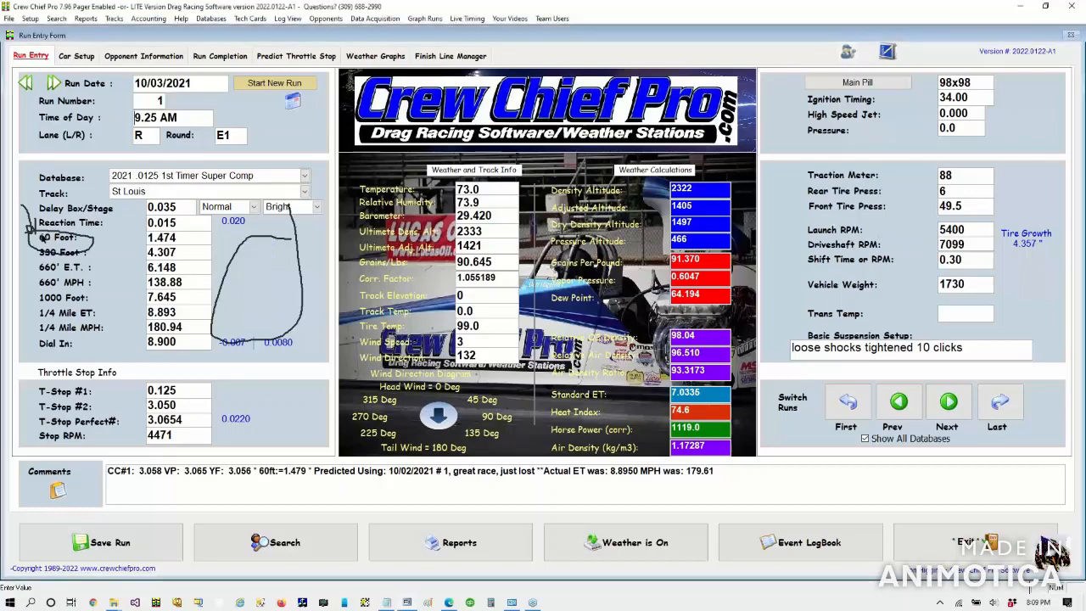
click(44, 238)
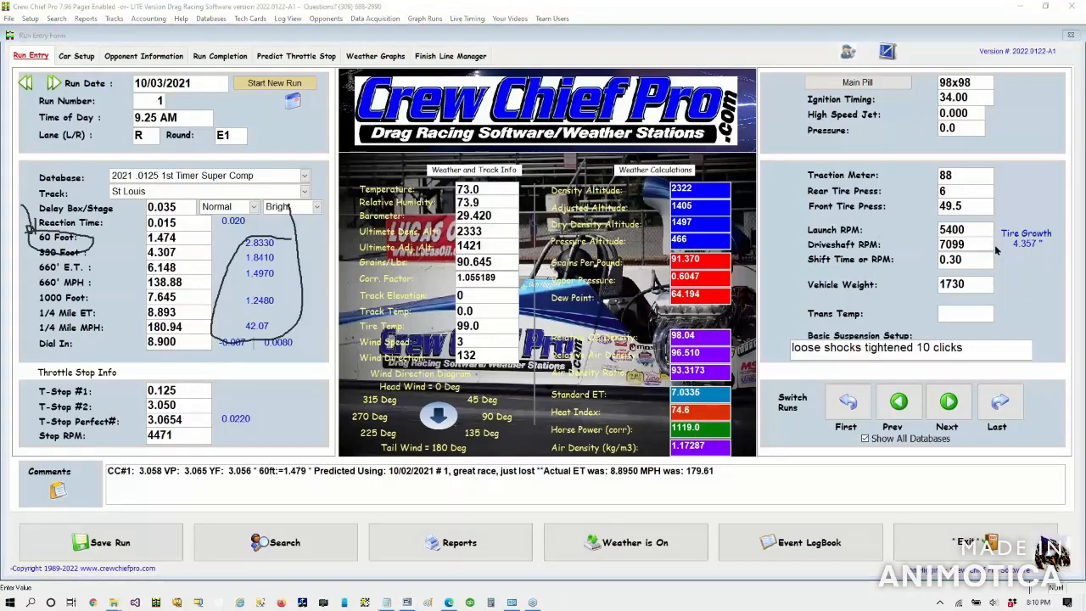
key(Escape)
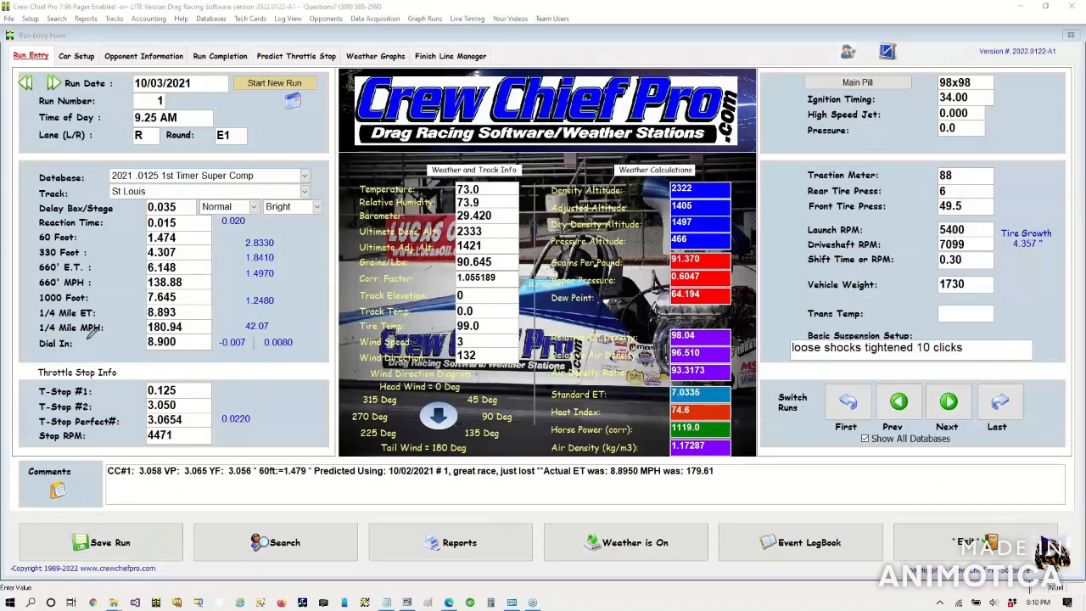
mouse_move(213, 335)
mouse_down()
mouse_move(242, 360)
mouse_move(293, 359)
mouse_move(302, 341)
mouse_move(247, 323)
mouse_move(214, 332)
mouse_up()
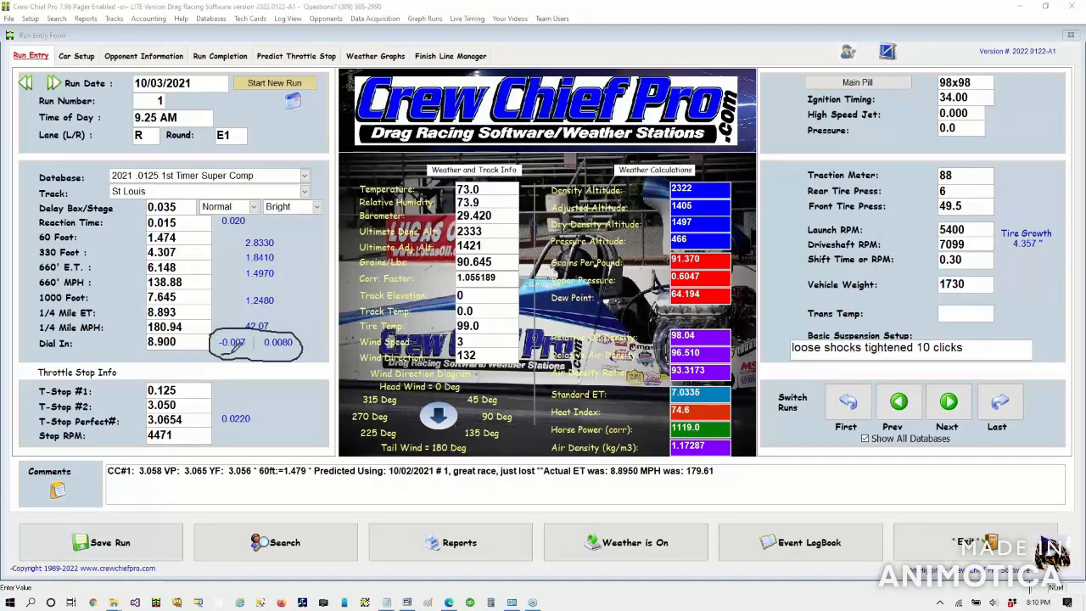
drag(264, 352, 292, 356)
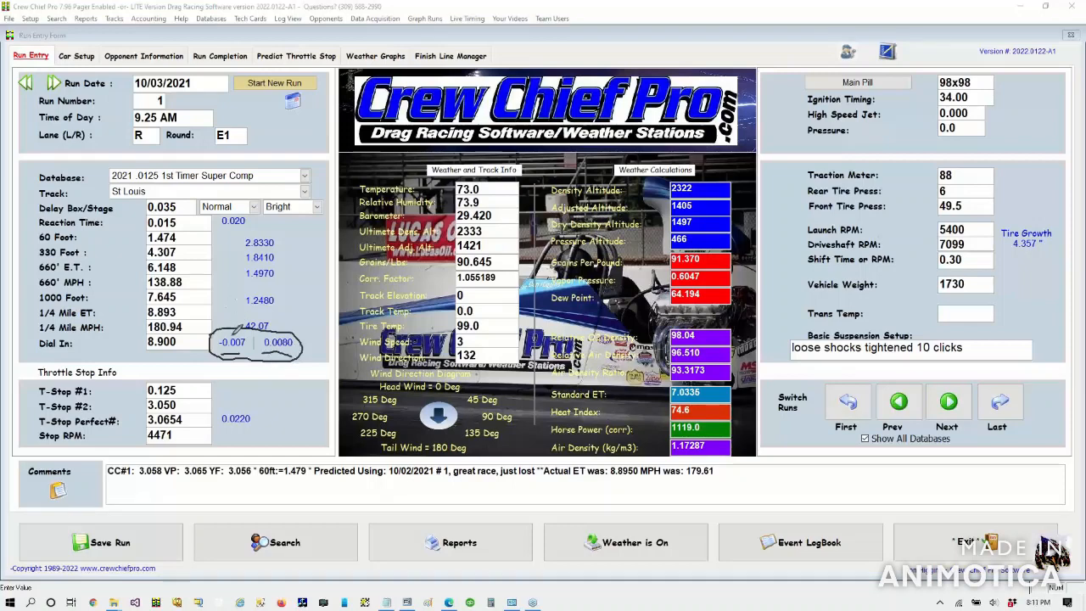
mouse_move(228, 321)
mouse_down()
mouse_move(231, 335)
mouse_move(237, 327)
mouse_up()
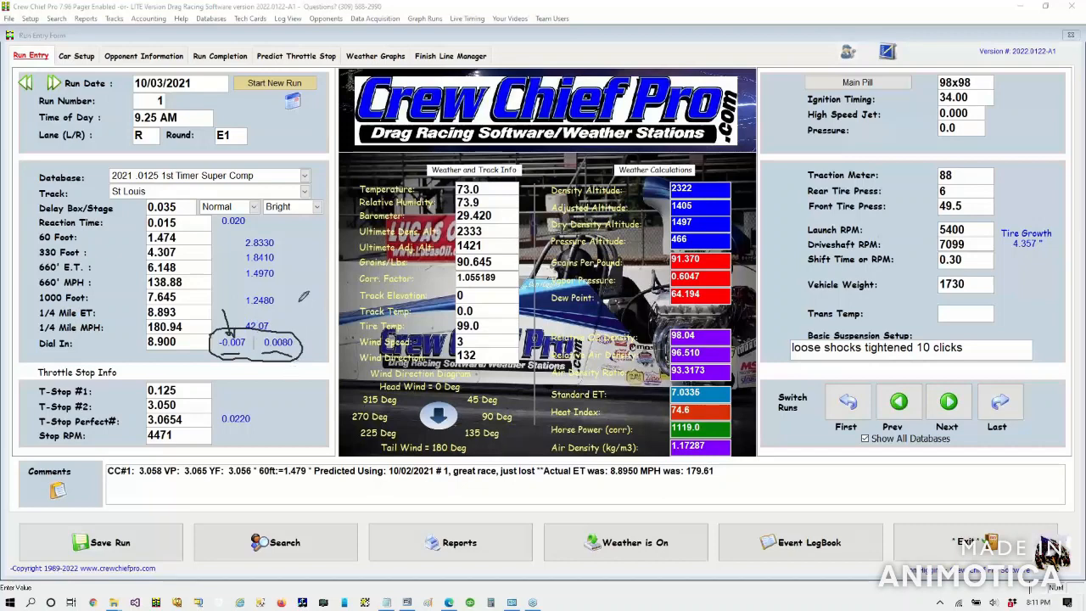
drag(298, 302, 297, 332)
key(e)
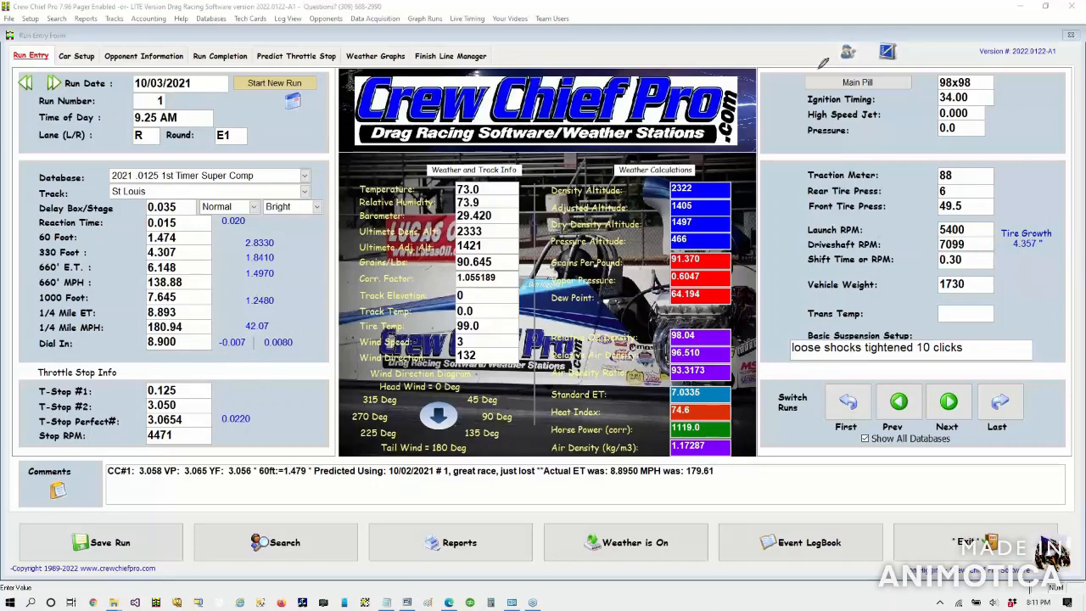
Step: Cycle through the engine setup field layouts, including boost and nitrous, ending on the one with Carb Jetting, Ignition Timing and Bottle Pressure
mouse_move(807, 86)
mouse_down()
mouse_move(803, 114)
mouse_move(880, 99)
mouse_move(884, 85)
mouse_move(794, 86)
mouse_move(805, 88)
mouse_up()
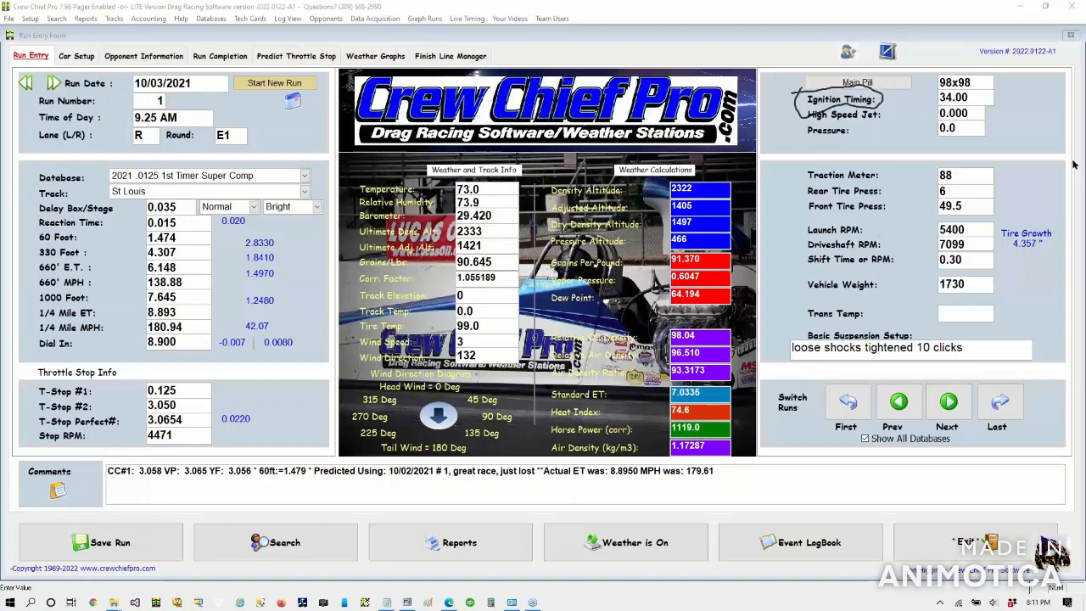
click(826, 101)
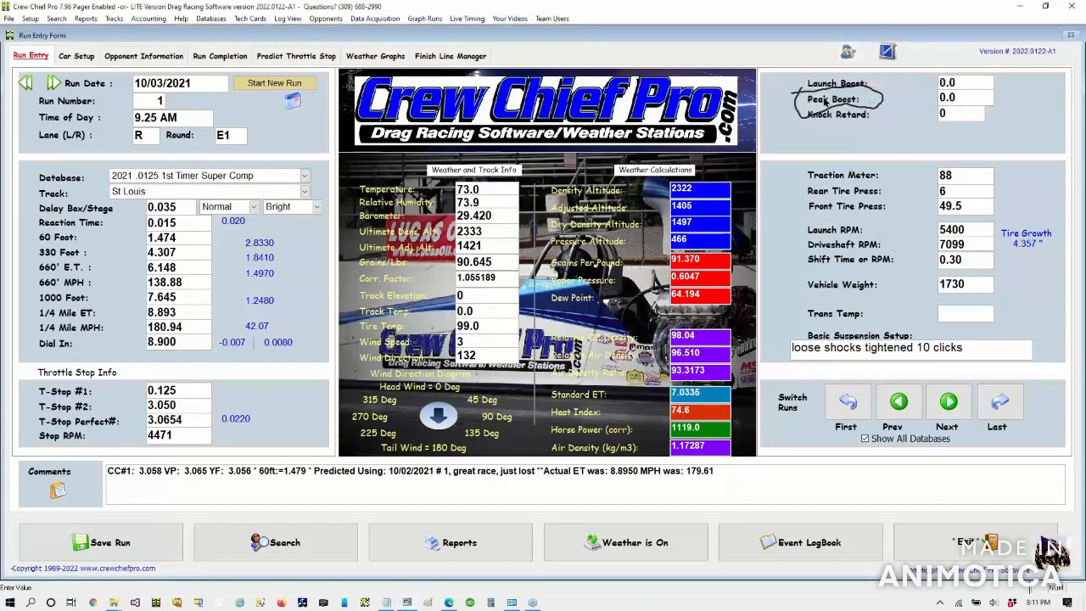
click(826, 101)
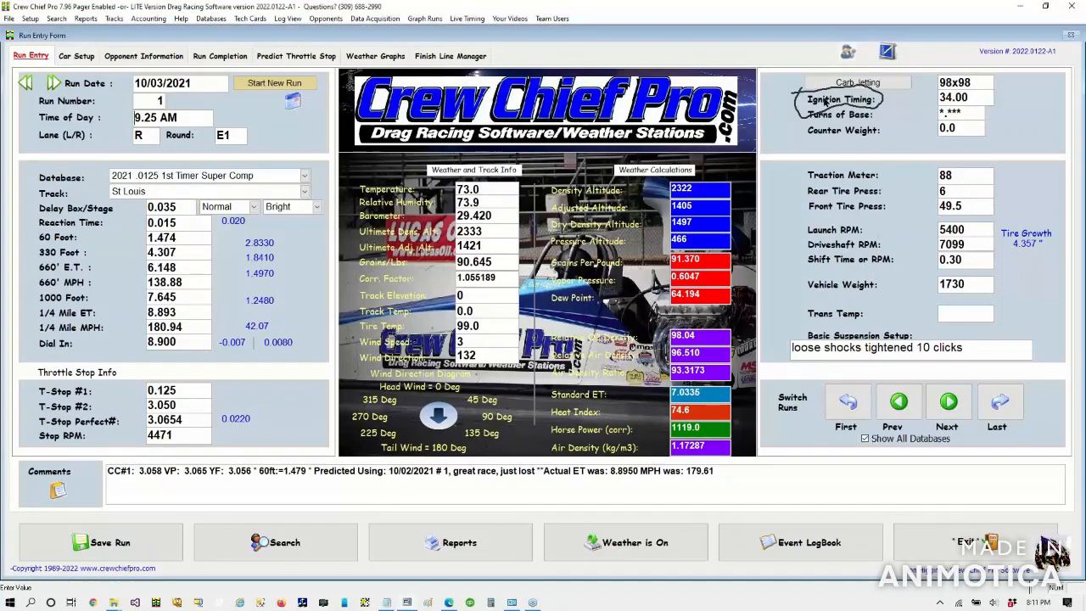
click(826, 101)
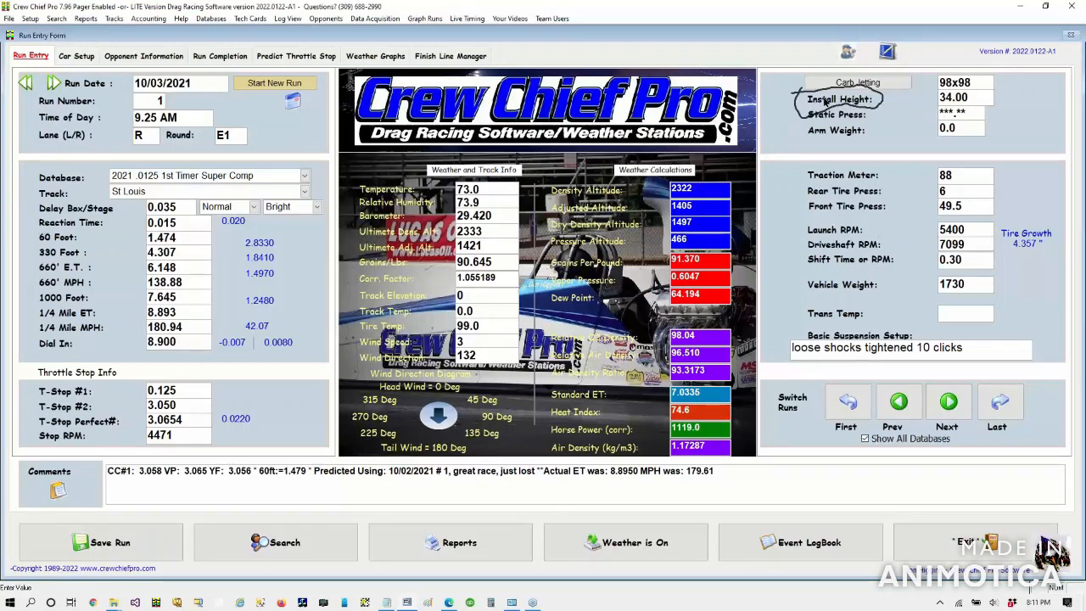
click(826, 101)
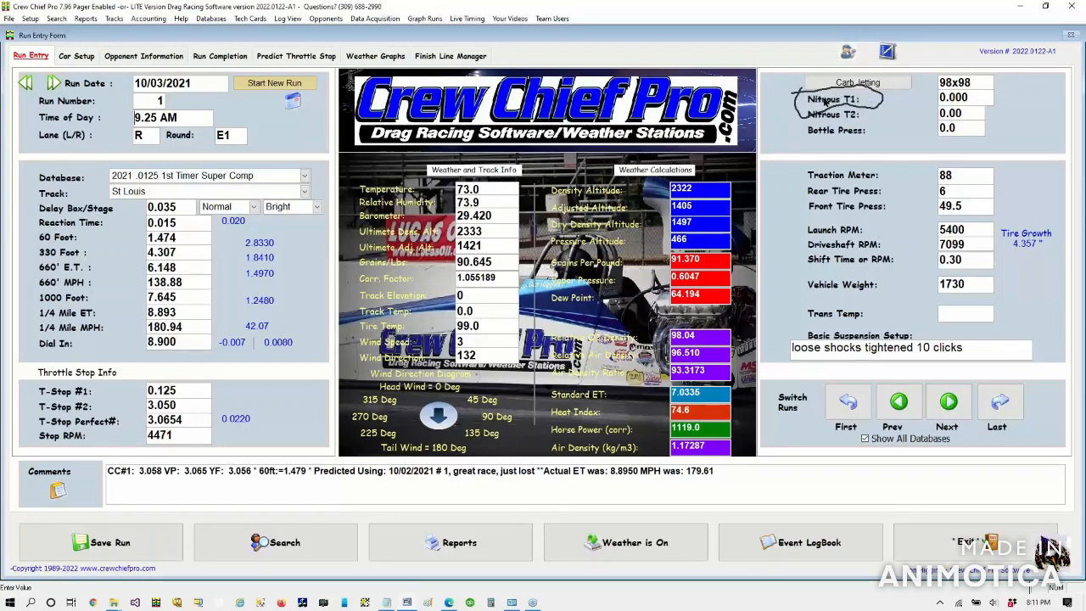
click(826, 101)
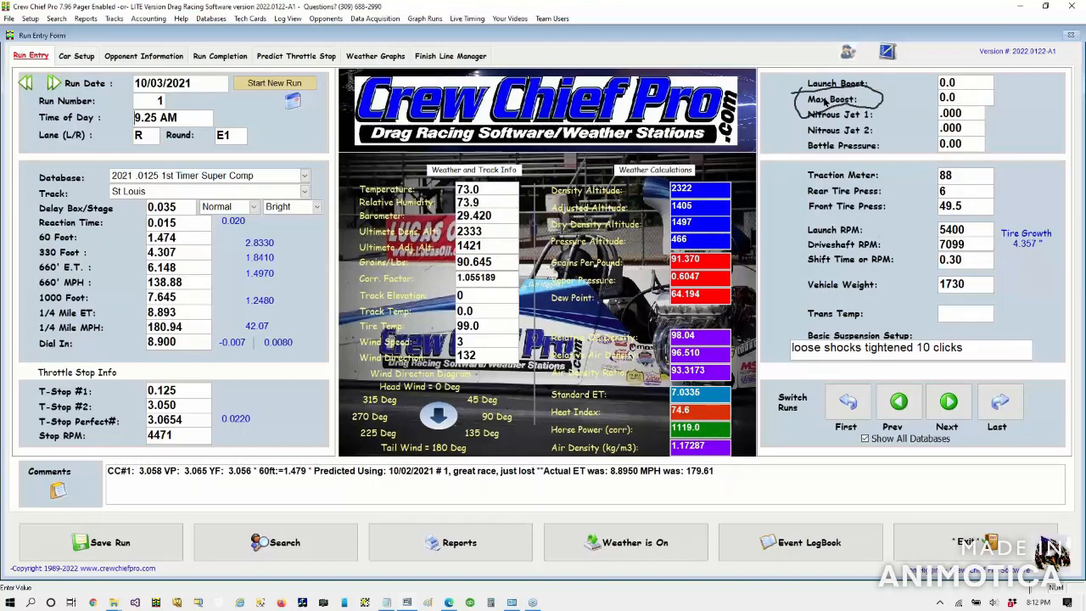
click(825, 101)
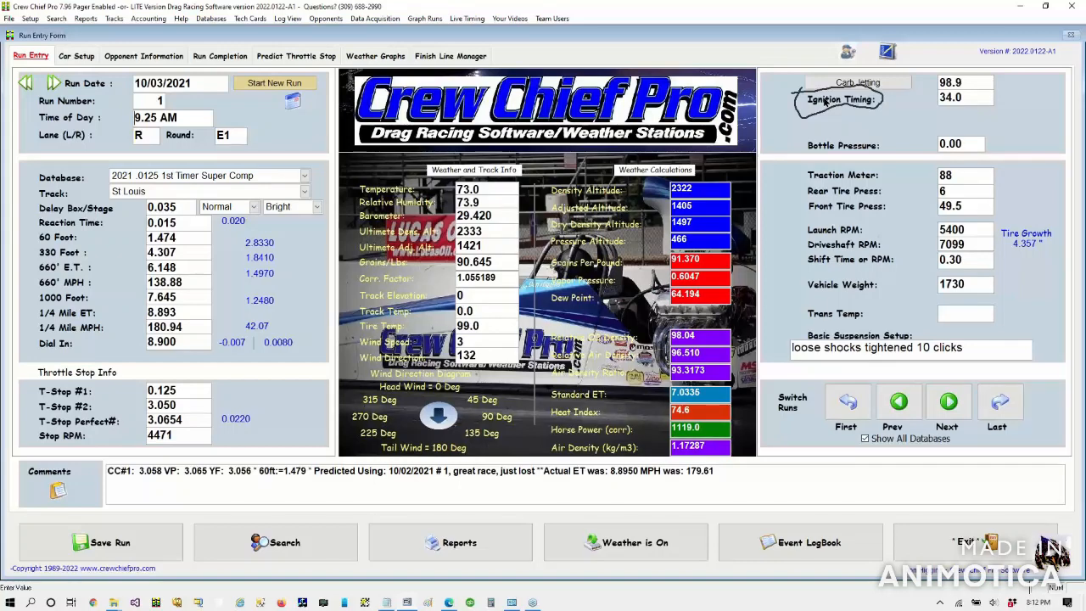
click(826, 101)
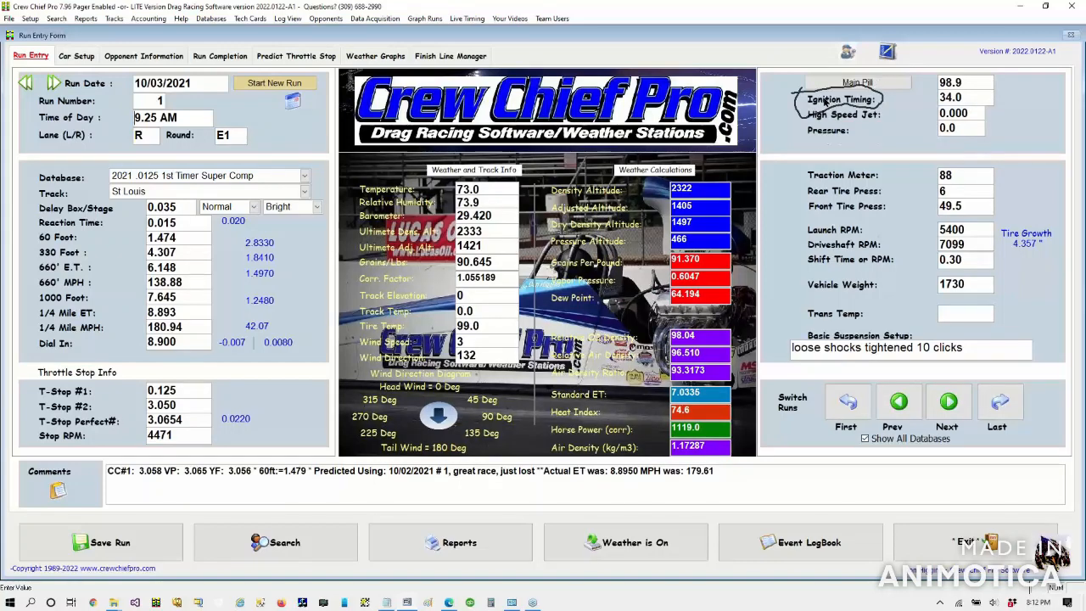
click(826, 101)
click(826, 101)
click(826, 101)
click(826, 101)
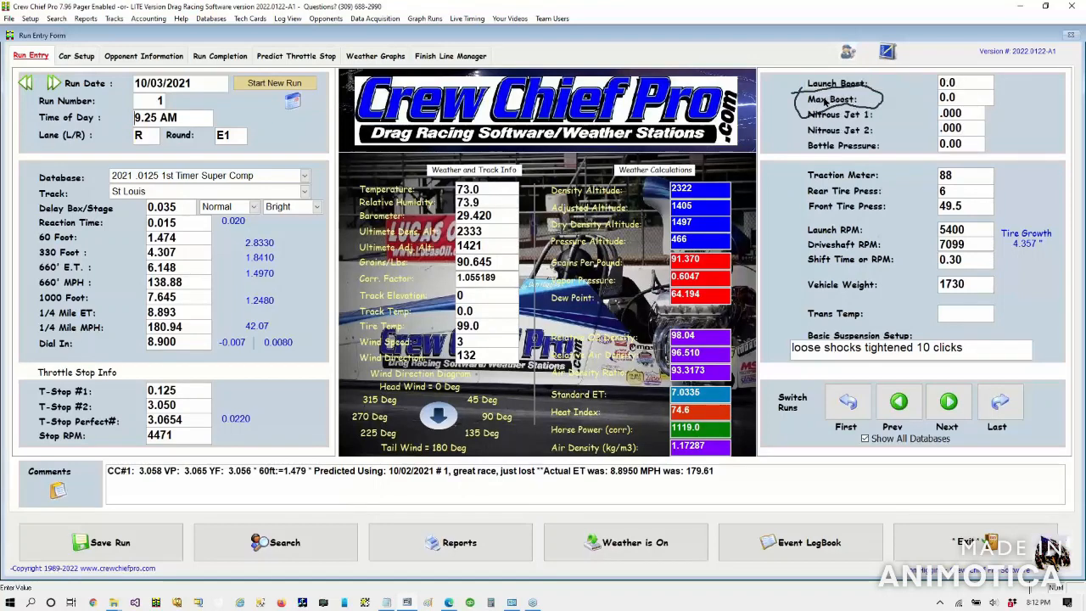
click(826, 101)
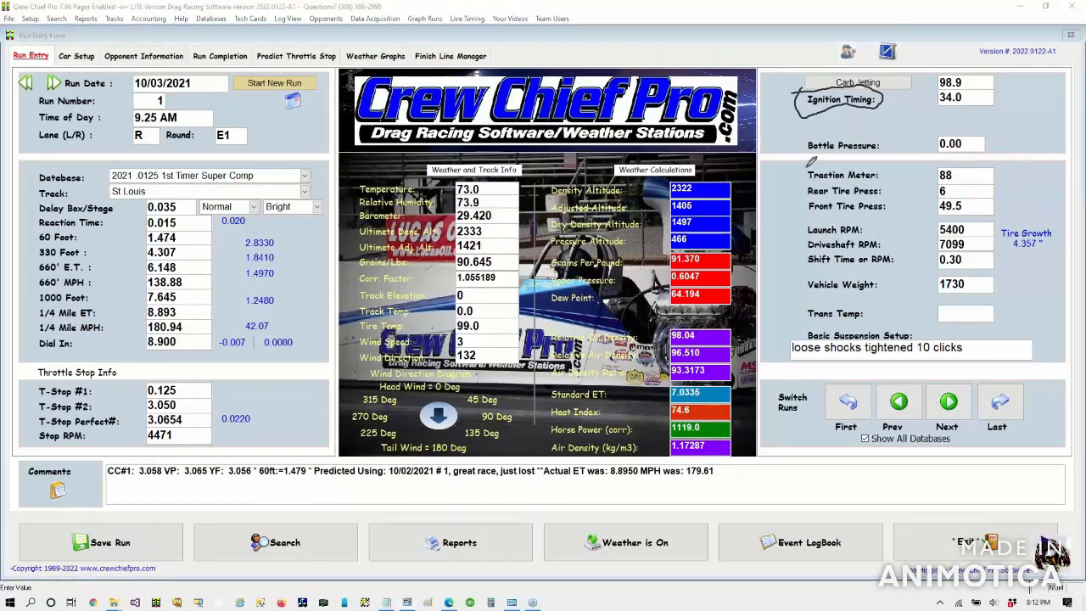
mouse_move(797, 172)
mouse_down()
mouse_move(976, 179)
mouse_move(1002, 167)
mouse_move(968, 155)
mouse_move(887, 155)
mouse_move(791, 168)
mouse_up()
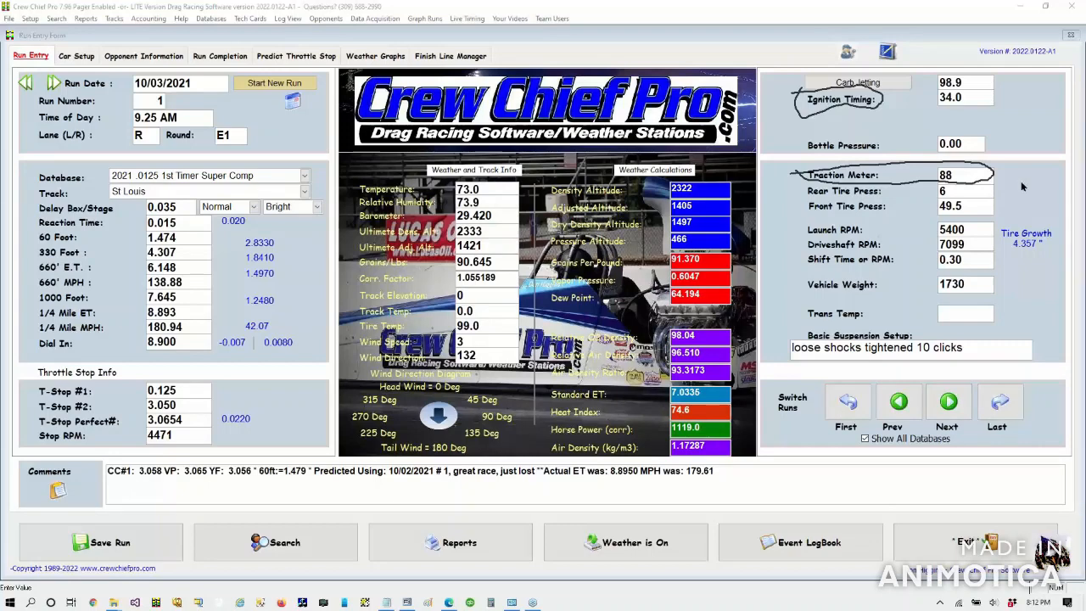
click(1002, 248)
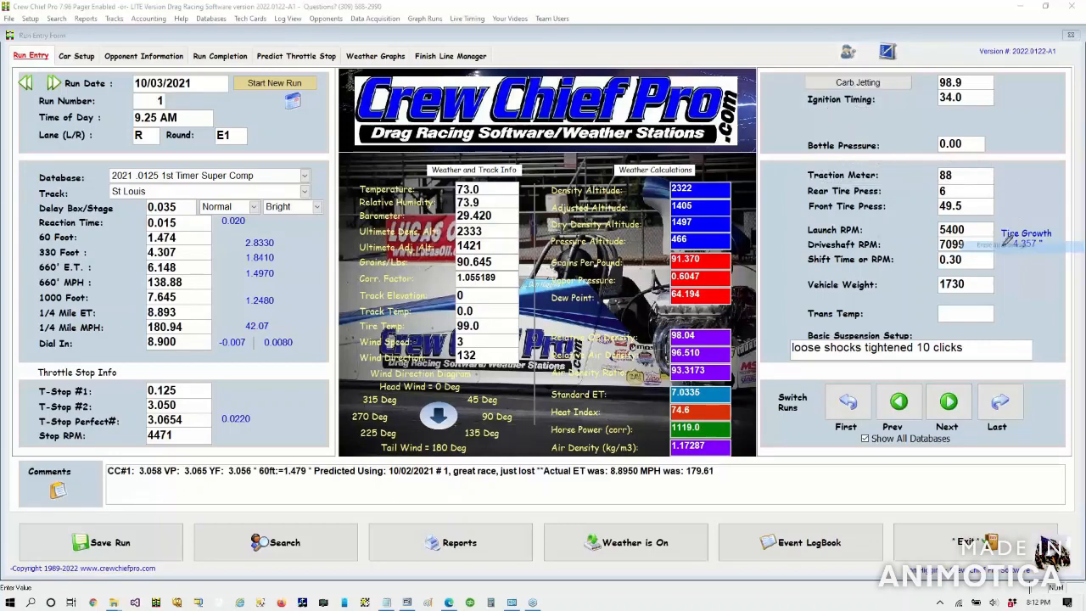
mouse_move(961, 161)
mouse_down()
mouse_move(939, 163)
mouse_move(949, 185)
mouse_move(968, 179)
mouse_move(968, 163)
mouse_up()
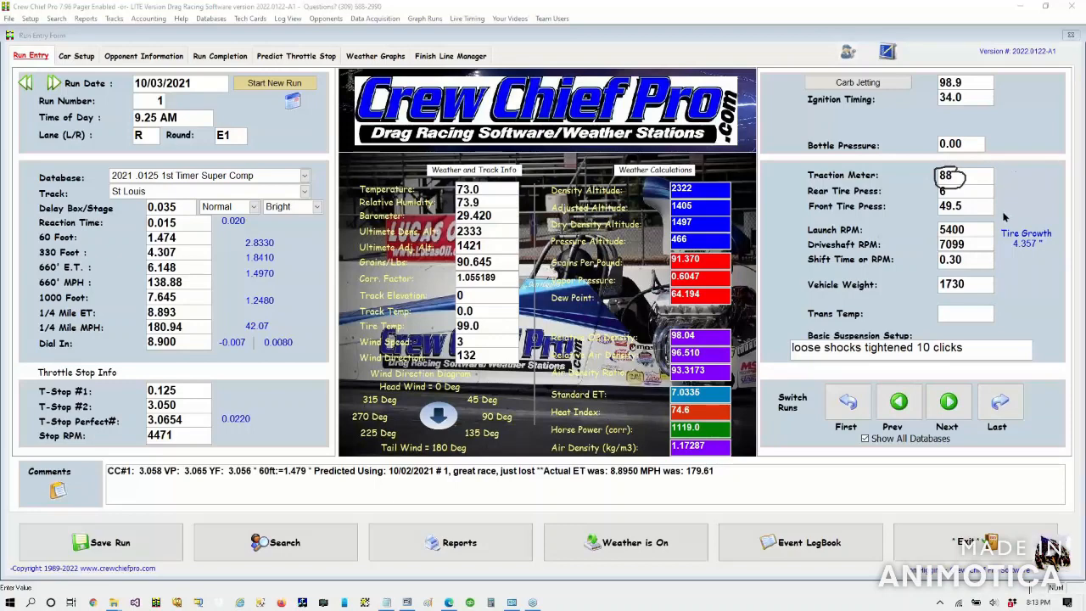
key(Escape)
Step: Review the available lighting conditions for the 10/03/2021 run without changing the selection
mouse_move(308, 190)
mouse_down()
mouse_move(260, 193)
mouse_move(280, 226)
mouse_move(329, 225)
mouse_move(335, 204)
mouse_move(307, 183)
mouse_move(293, 188)
mouse_up()
mouse_move(303, 121)
mouse_down()
mouse_move(325, 190)
mouse_move(341, 168)
mouse_up()
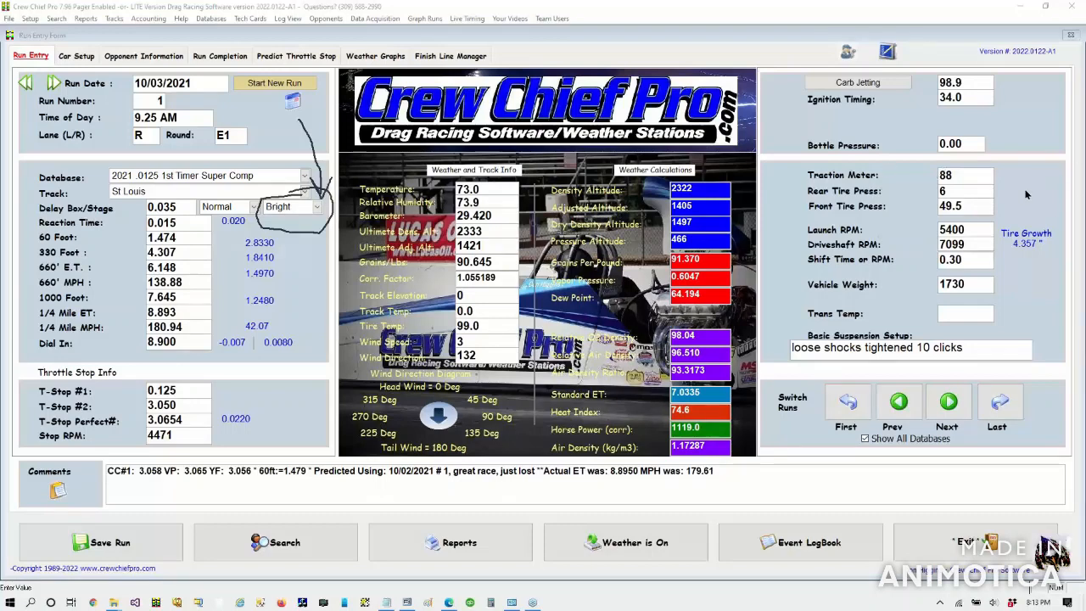
click(317, 207)
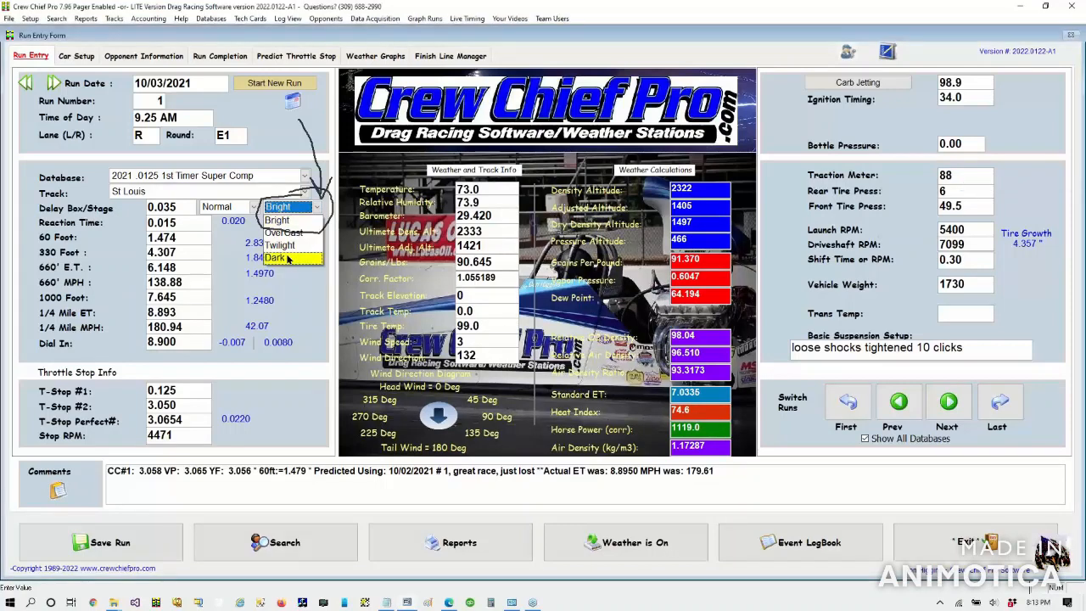
click(316, 197)
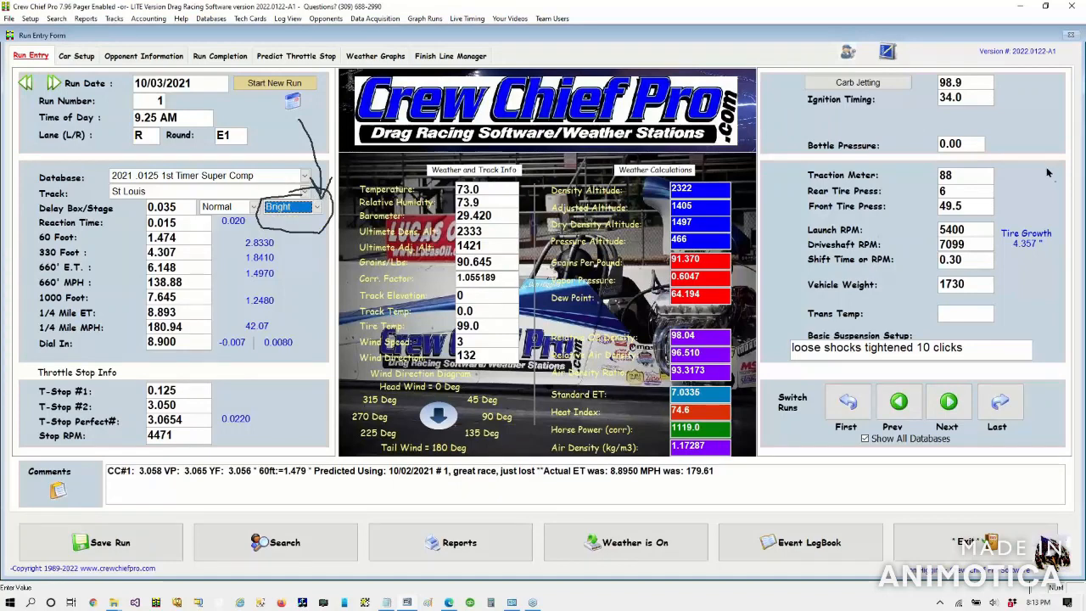
click(1076, 168)
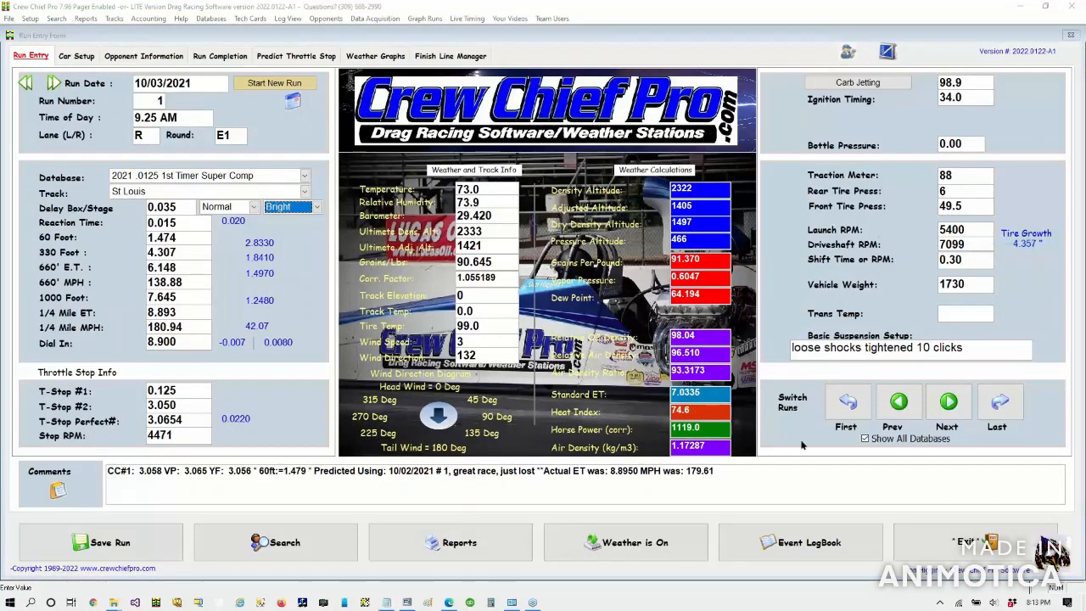
Step: Advance to run 1 of 10/09/2021 in the 1/8th mile database and review that day's runs in the Event LogBook
click(957, 402)
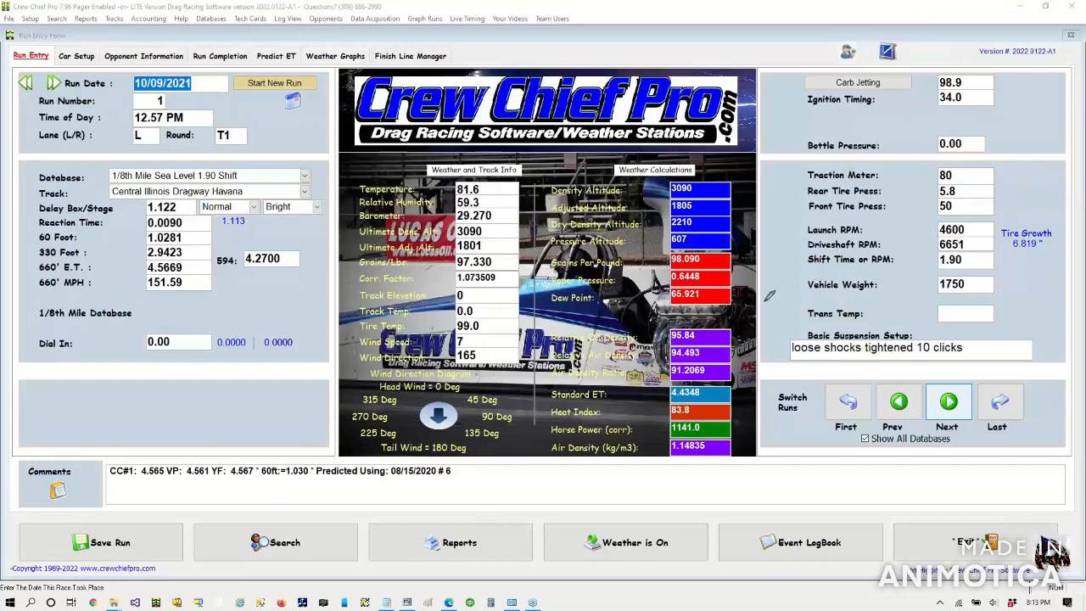
mouse_move(756, 374)
mouse_down()
mouse_move(793, 509)
mouse_move(780, 520)
mouse_move(787, 528)
mouse_move(813, 495)
mouse_up()
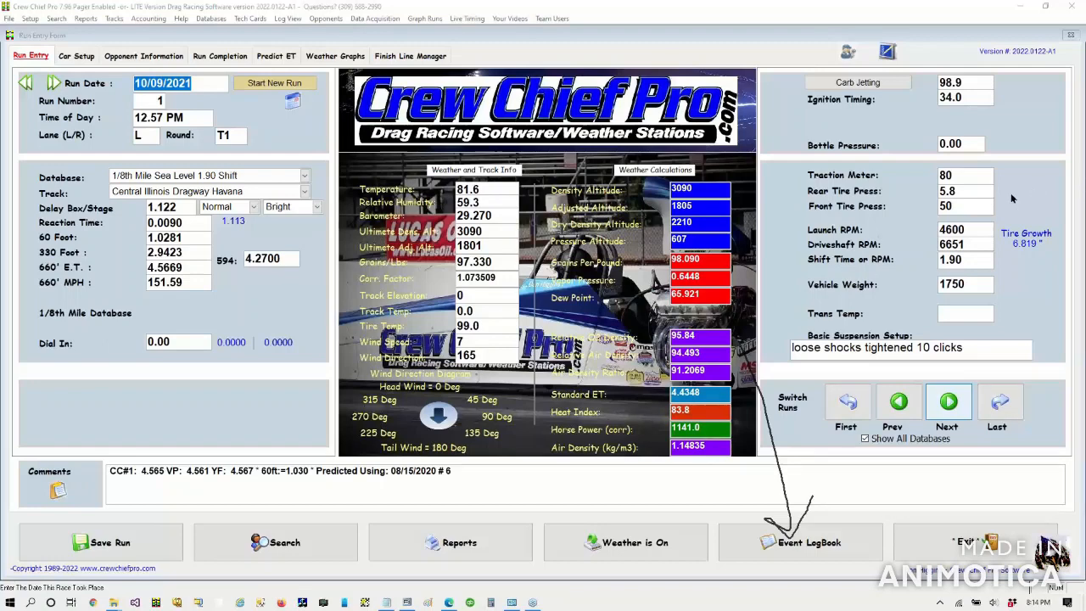
click(823, 536)
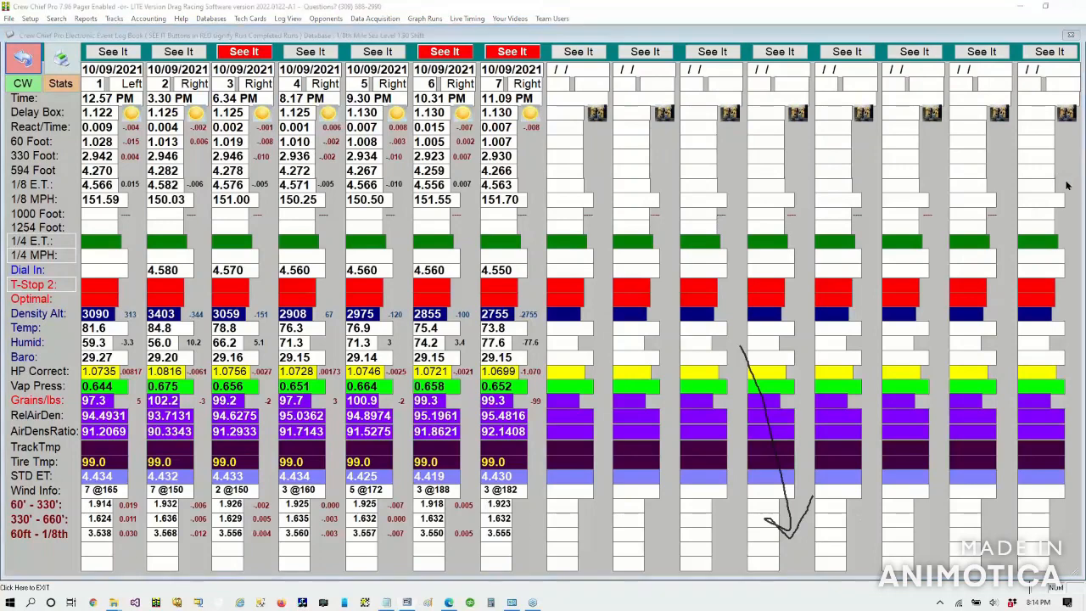
click(995, 250)
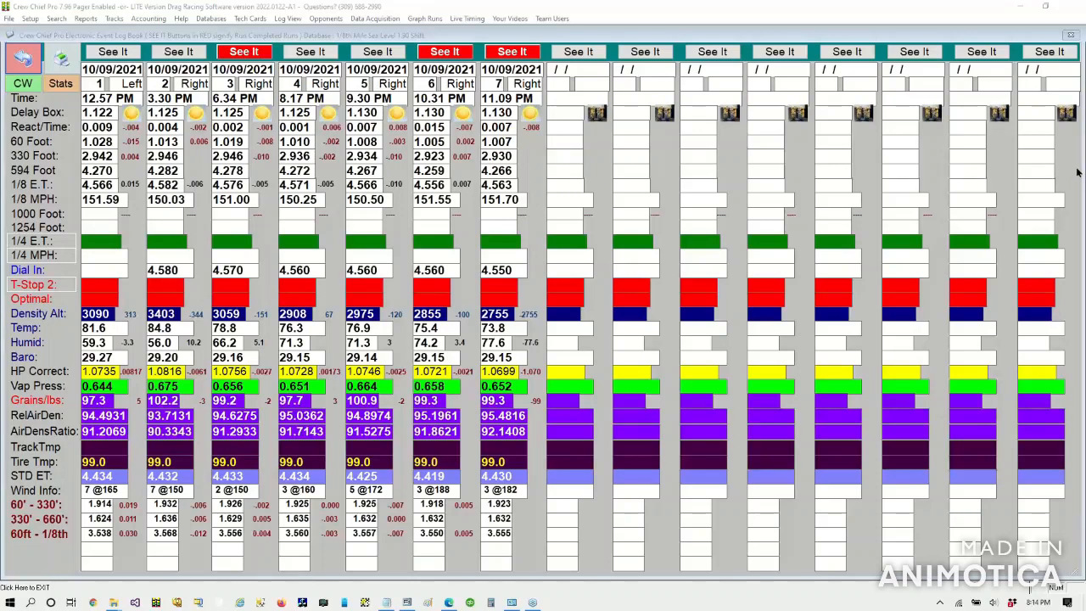
click(18, 63)
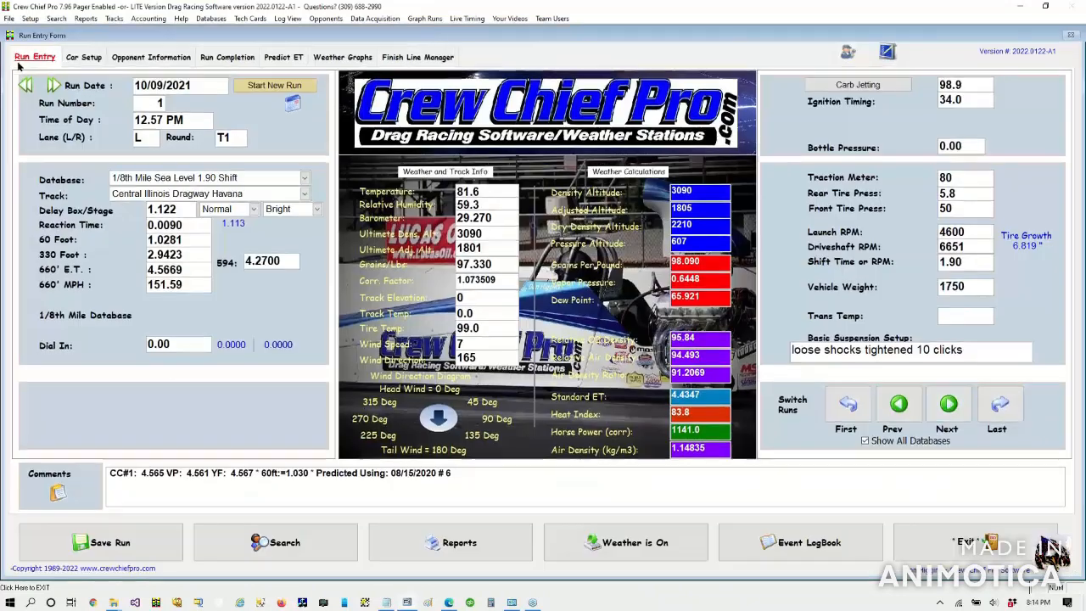
Step: Save run 1 of 10/09/2021 with its lighting condition set to Dark and check it in the Event LogBook
click(289, 209)
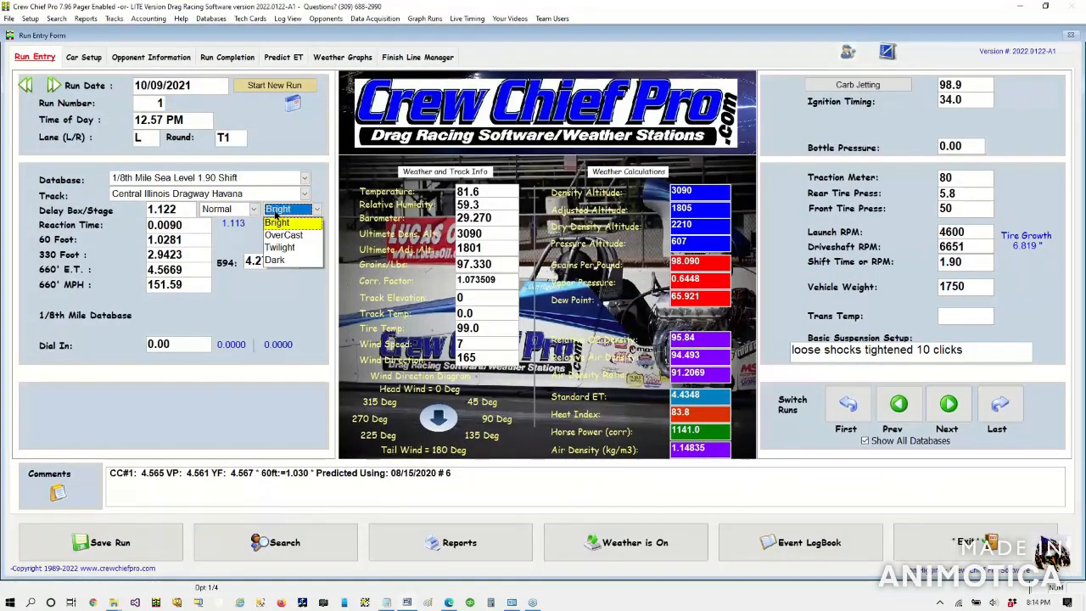
click(275, 260)
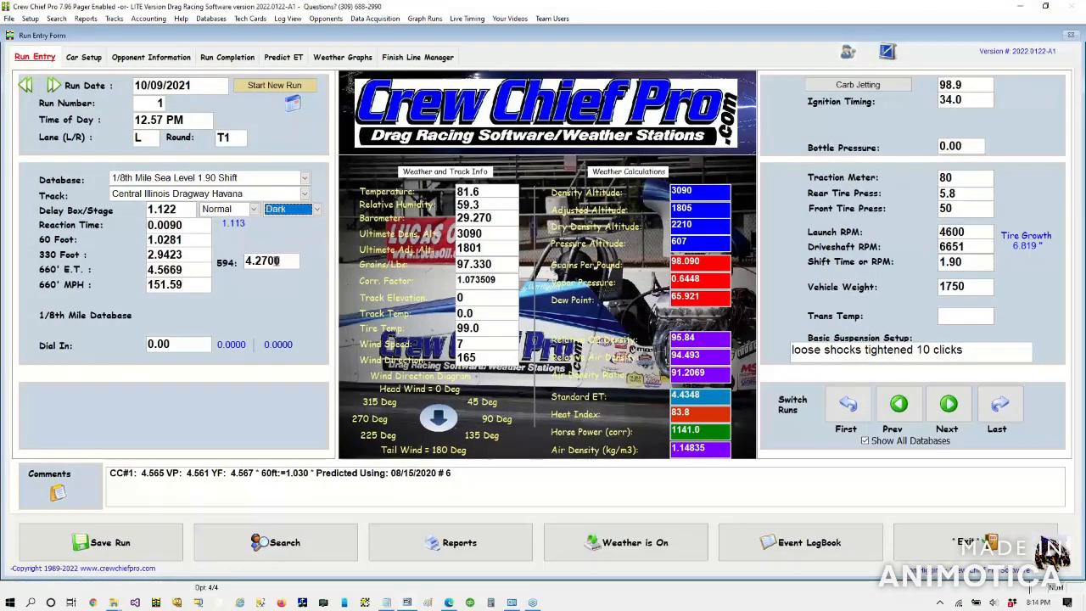
click(99, 528)
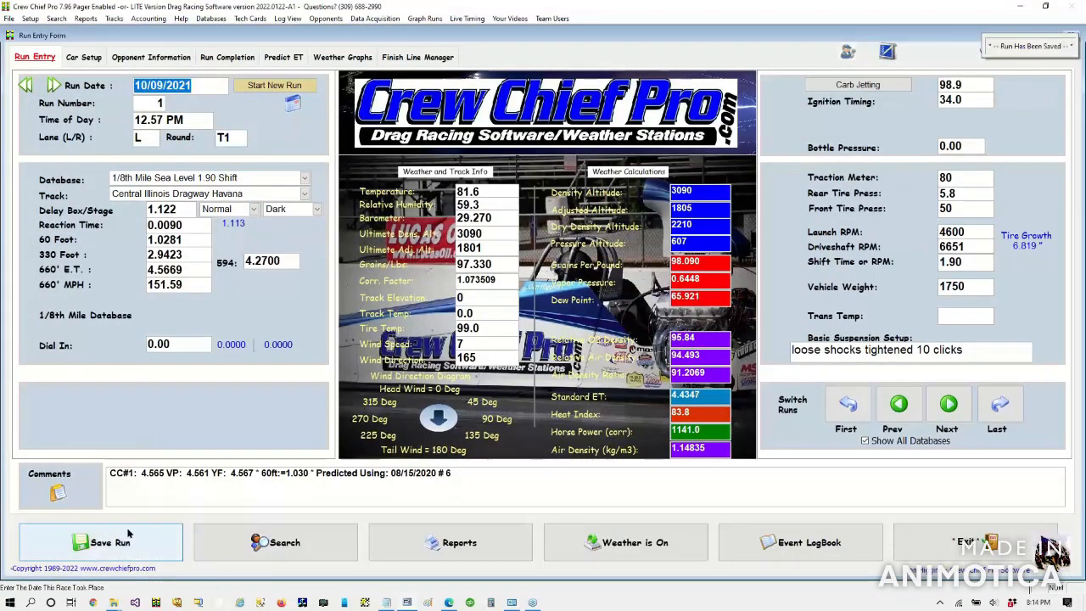
click(789, 541)
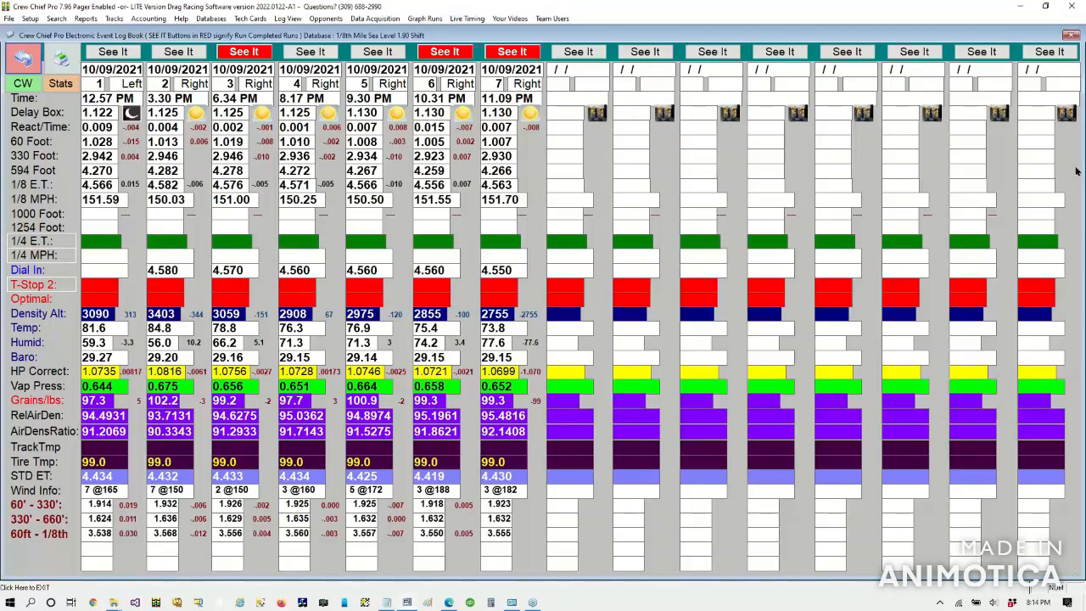
Step: Leave the Event LogBook and set the lighting condition of run 1 of 10/09/2021 to Bright
click(23, 57)
click(292, 211)
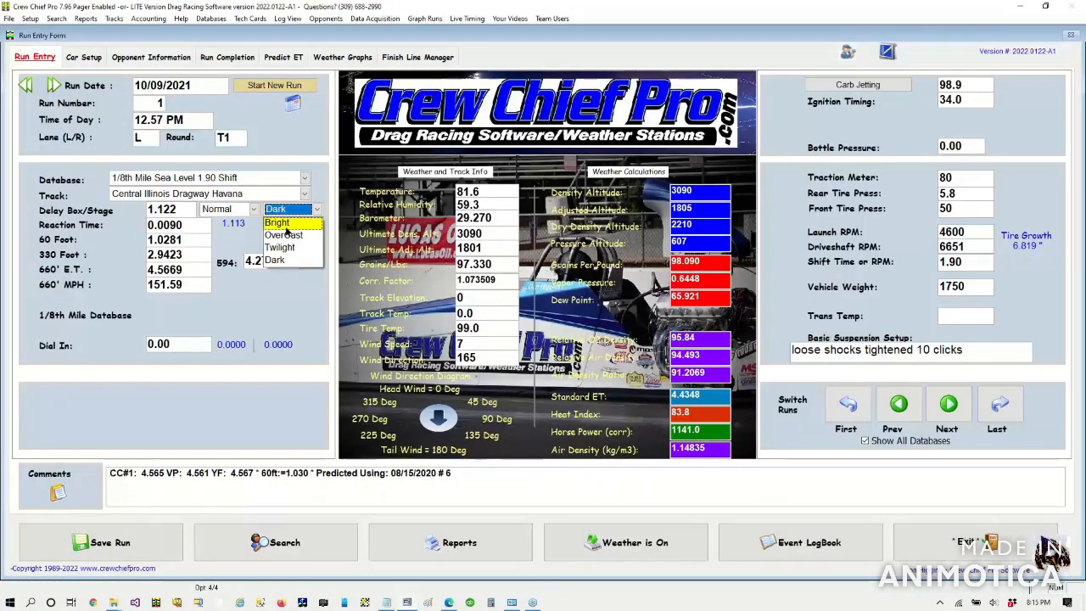
click(286, 225)
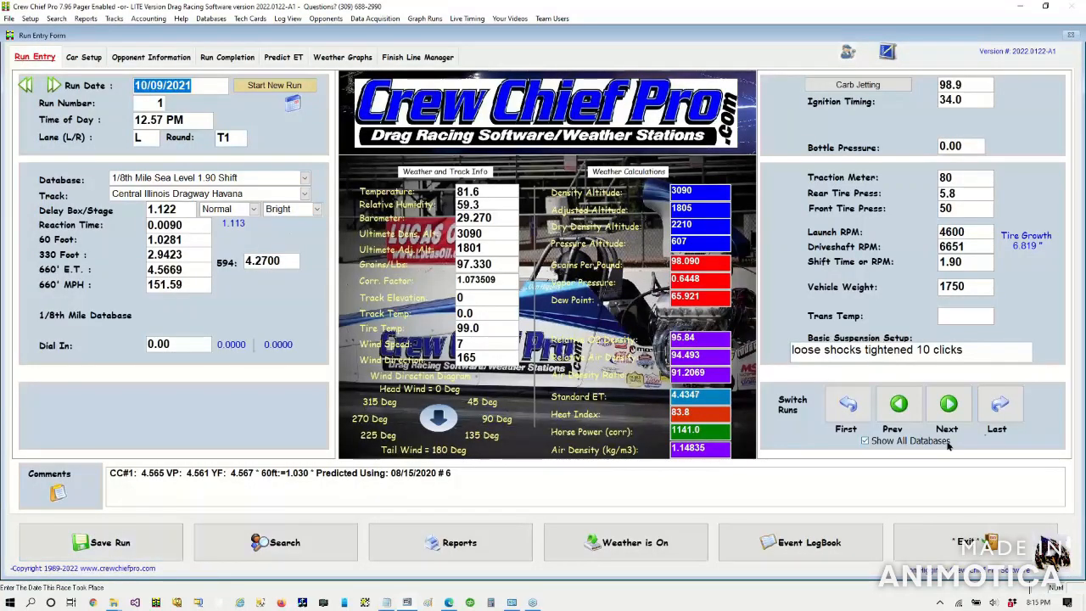
Step: Go to the last run, run 7 of 10/09/2021, and set its lighting condition to Dark
click(1000, 405)
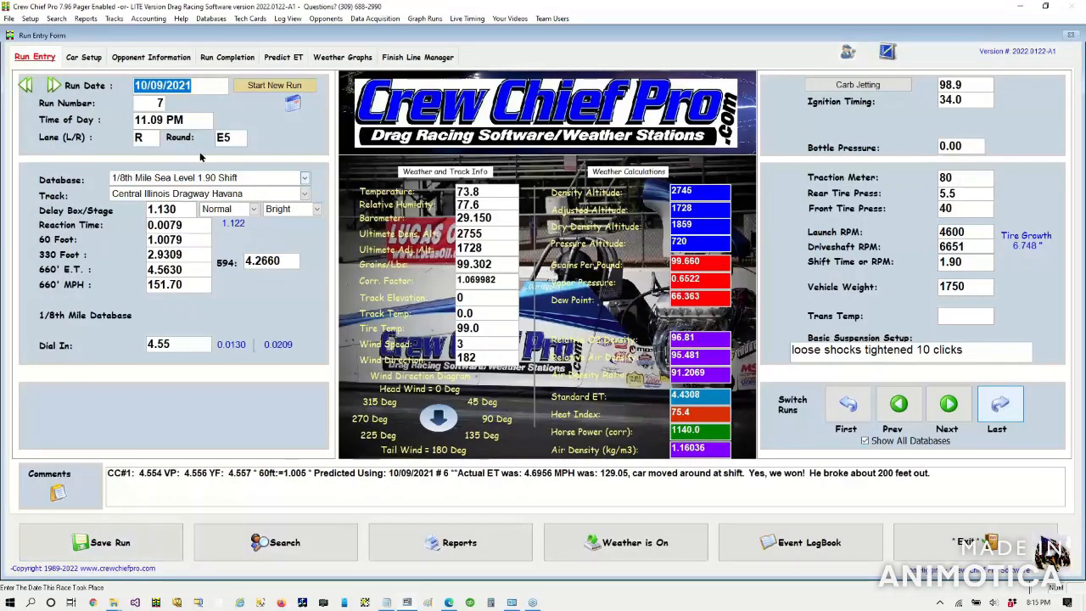
click(296, 214)
click(270, 259)
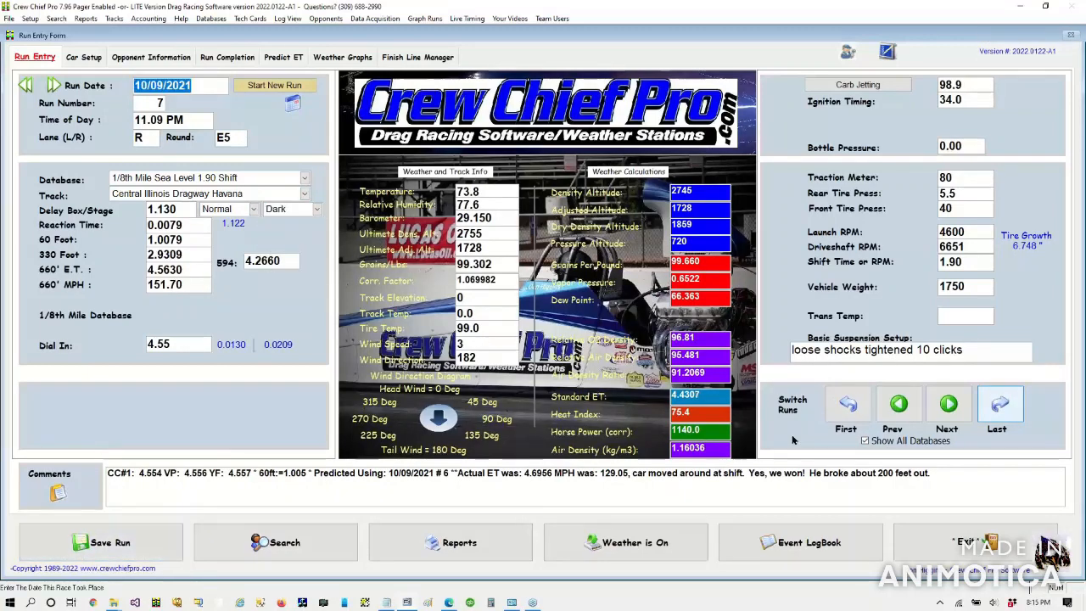
Step: Go back to run 6 of 10/09/2021, set its lighting condition to Dark and save the run
click(899, 404)
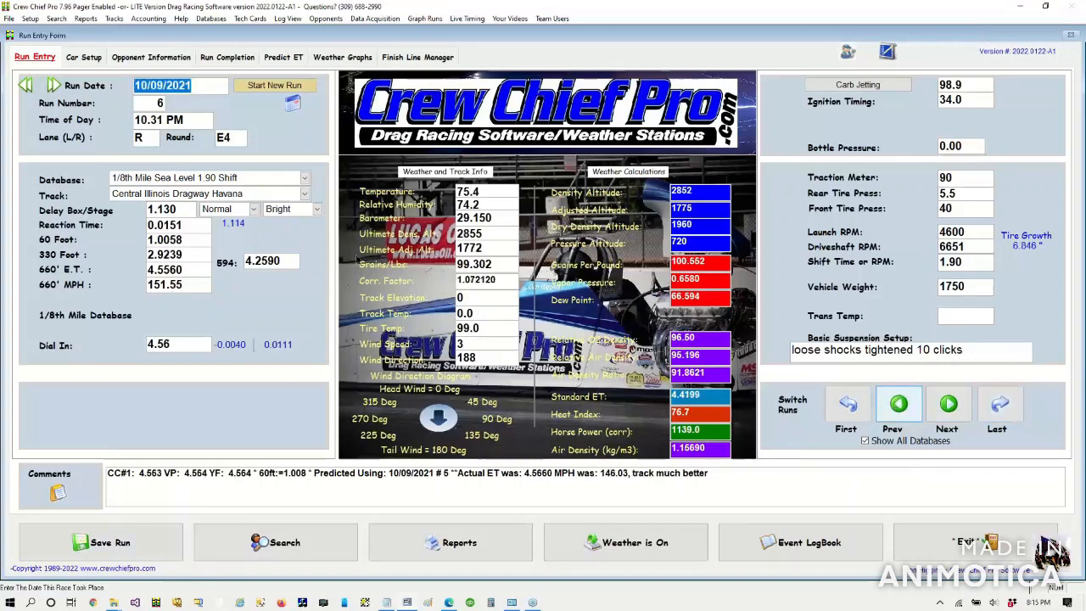
click(287, 212)
click(264, 259)
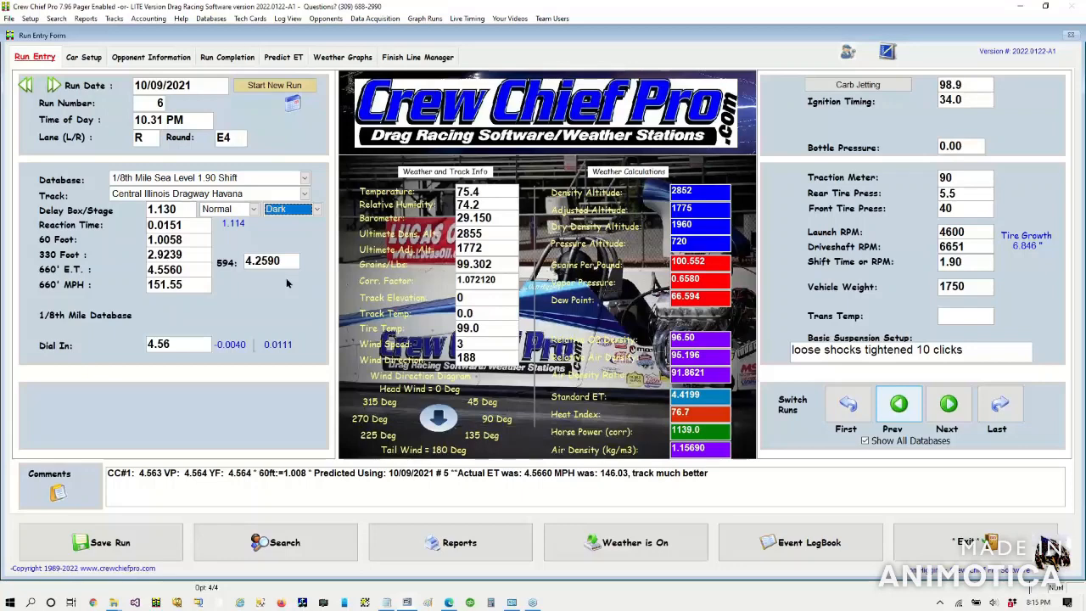
click(157, 546)
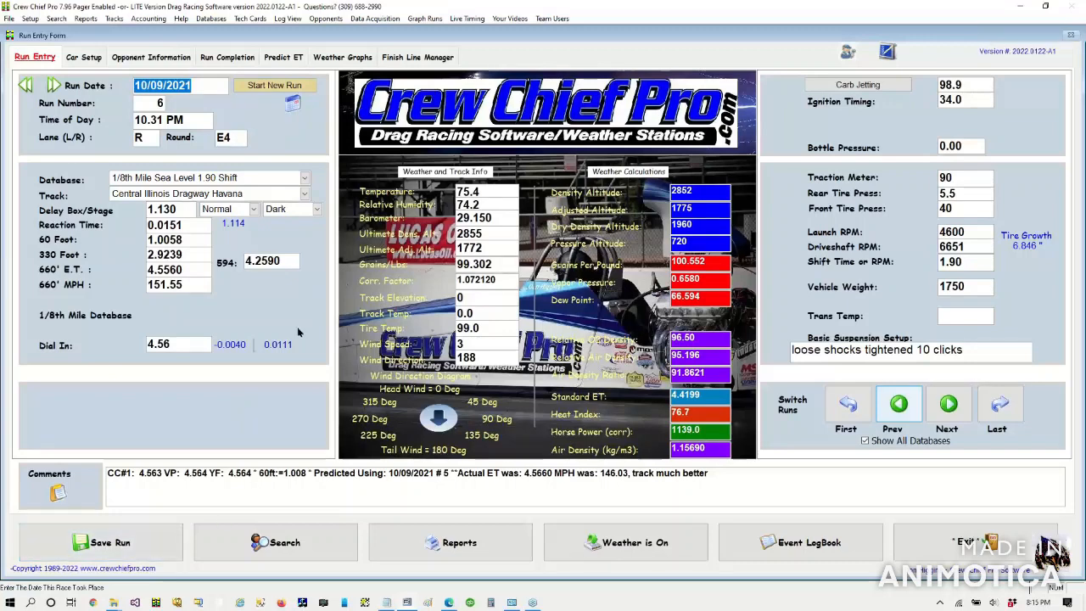
Step: Go back to run 5 of 10/09/2021, set its lighting condition to Dark and save the run
click(899, 404)
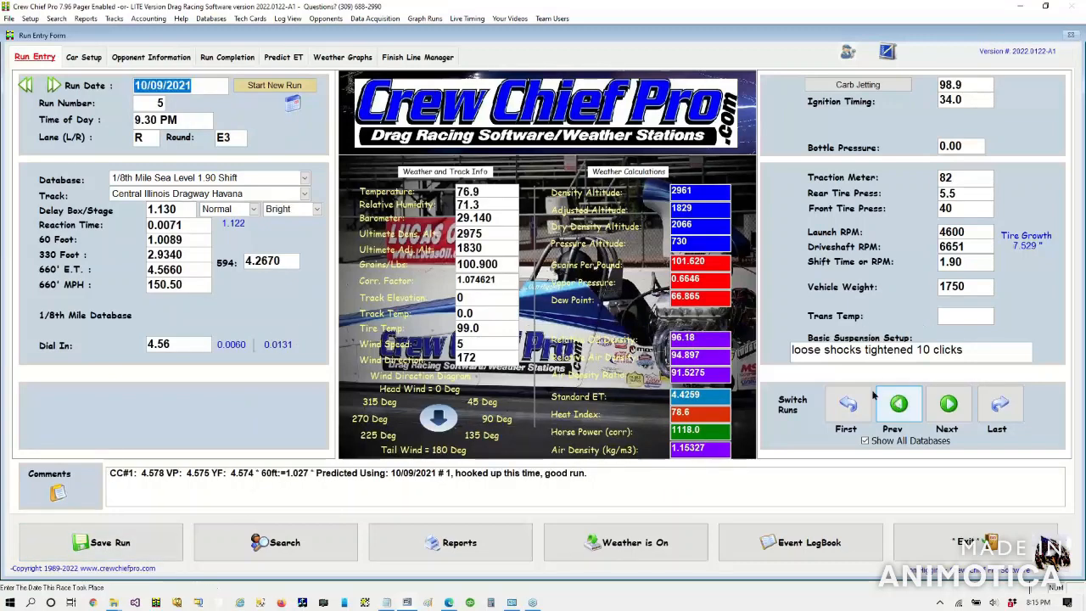
click(285, 209)
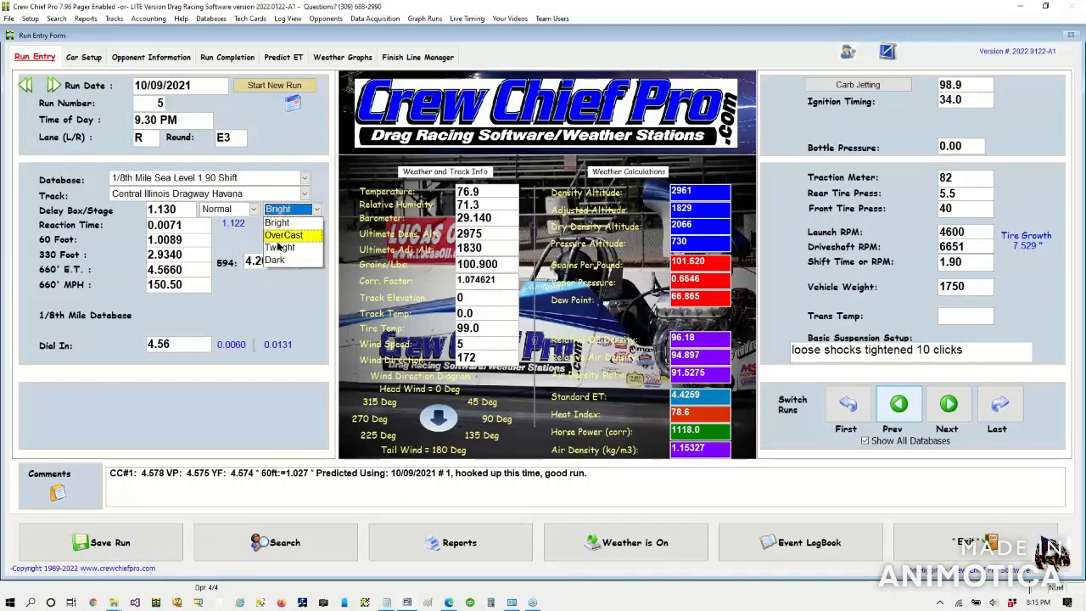
click(276, 259)
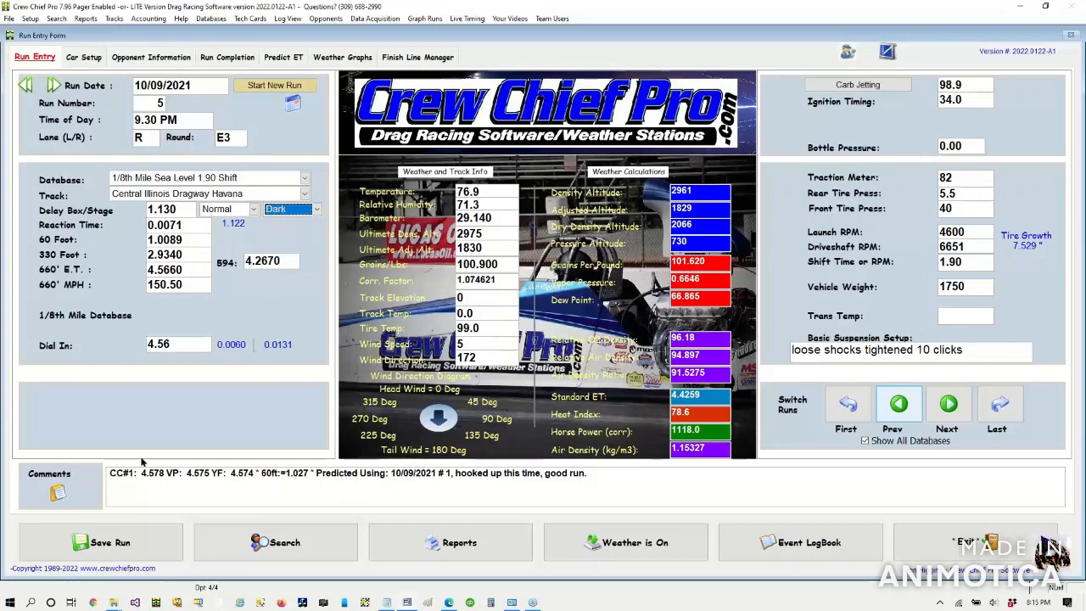
click(99, 548)
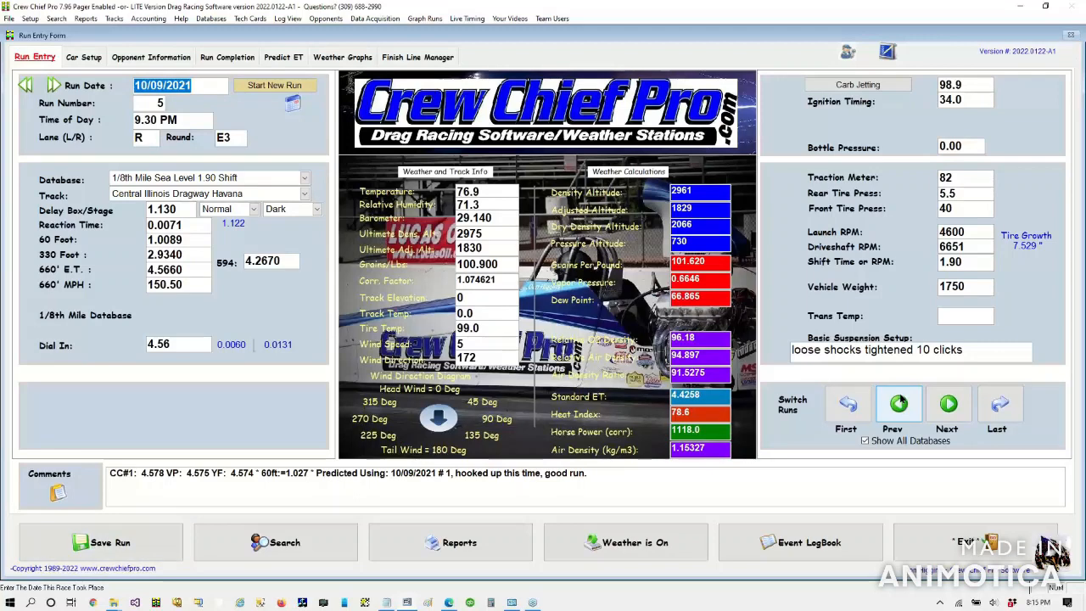
Step: Open the Event LogBook and examine the See It entries above runs 4 to 7 of 10/09/2021
click(57, 18)
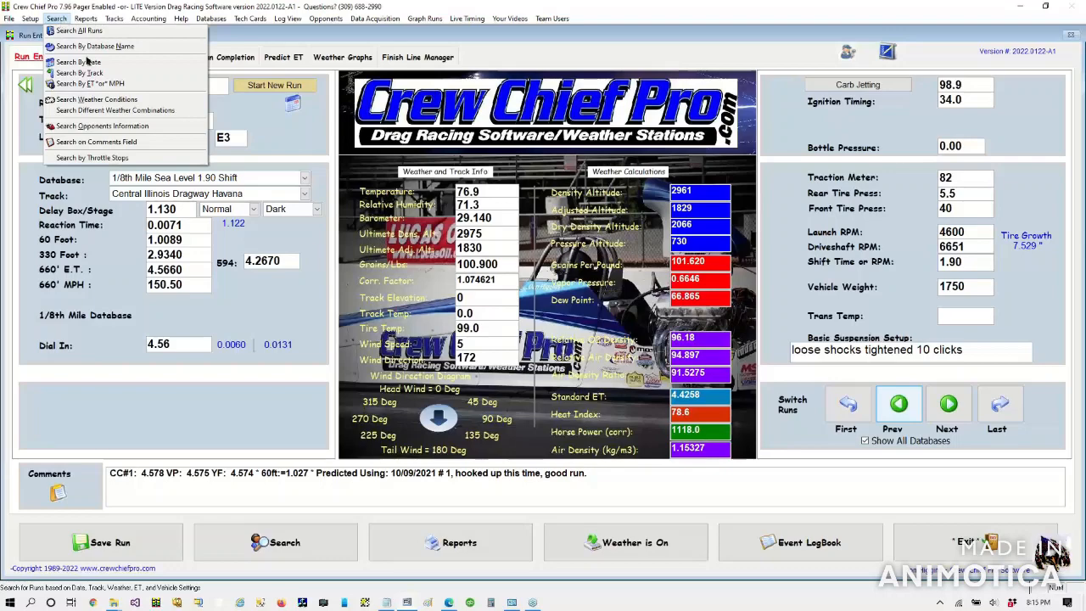
click(782, 544)
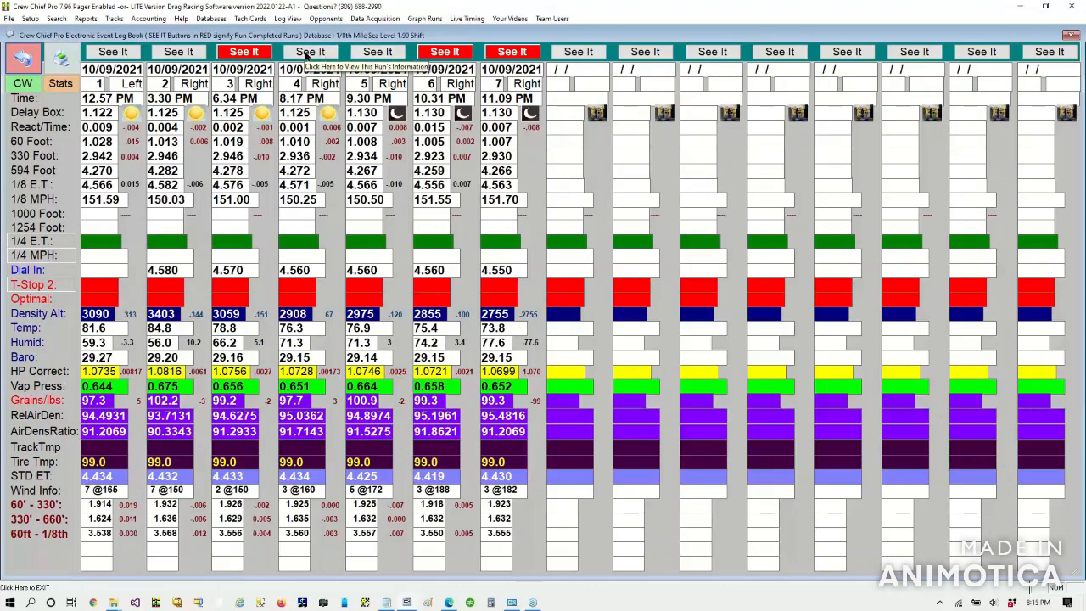
click(1076, 169)
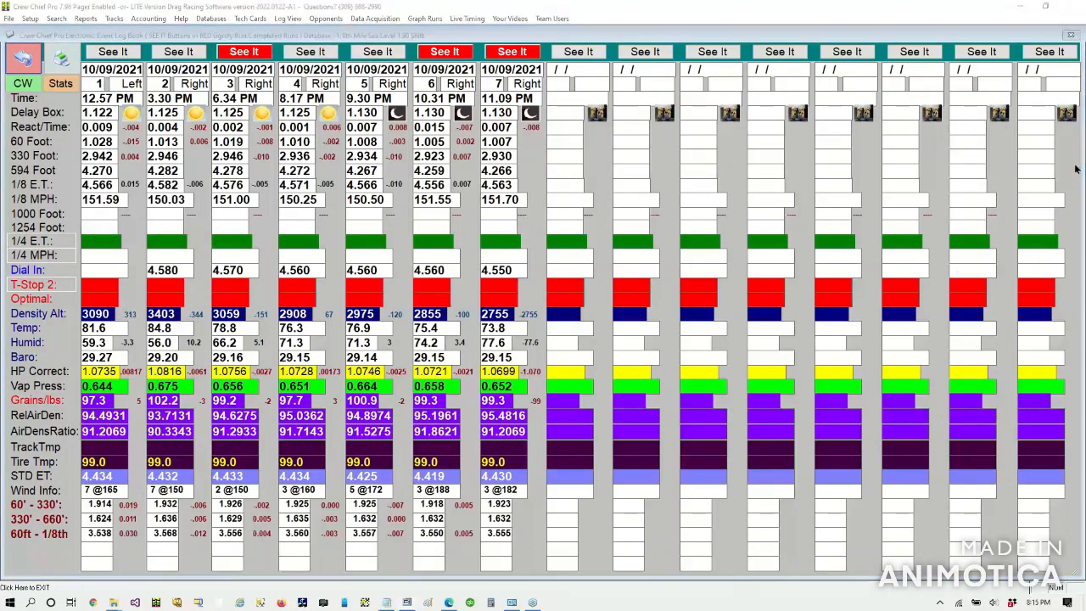
mouse_move(284, 20)
mouse_down()
mouse_move(363, 76)
mouse_move(378, 38)
mouse_move(254, 24)
mouse_up()
mouse_move(442, 34)
mouse_down()
mouse_move(424, 46)
mouse_move(509, 78)
mouse_move(564, 47)
mouse_move(412, 42)
mouse_up()
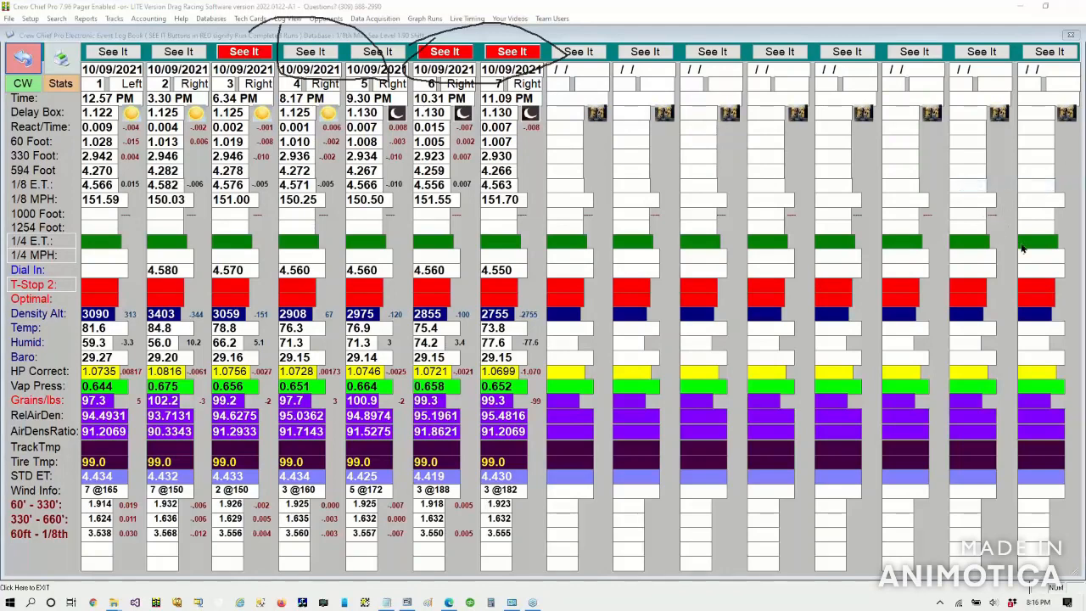
Step: View run 4's information from the Event LogBook, advance to run 5 and return to the Event LogBook
click(309, 48)
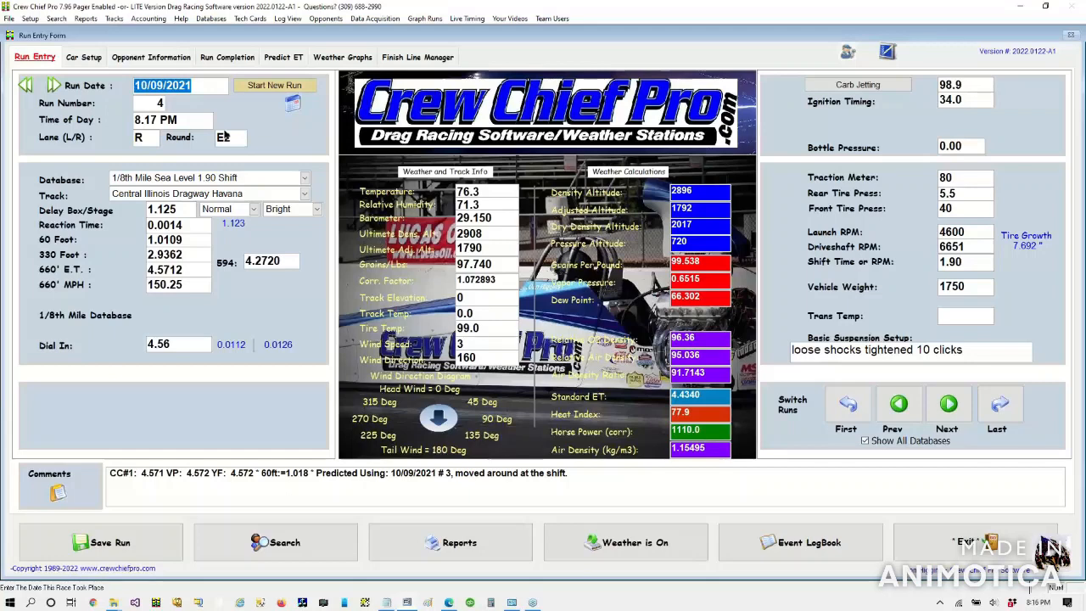
click(933, 412)
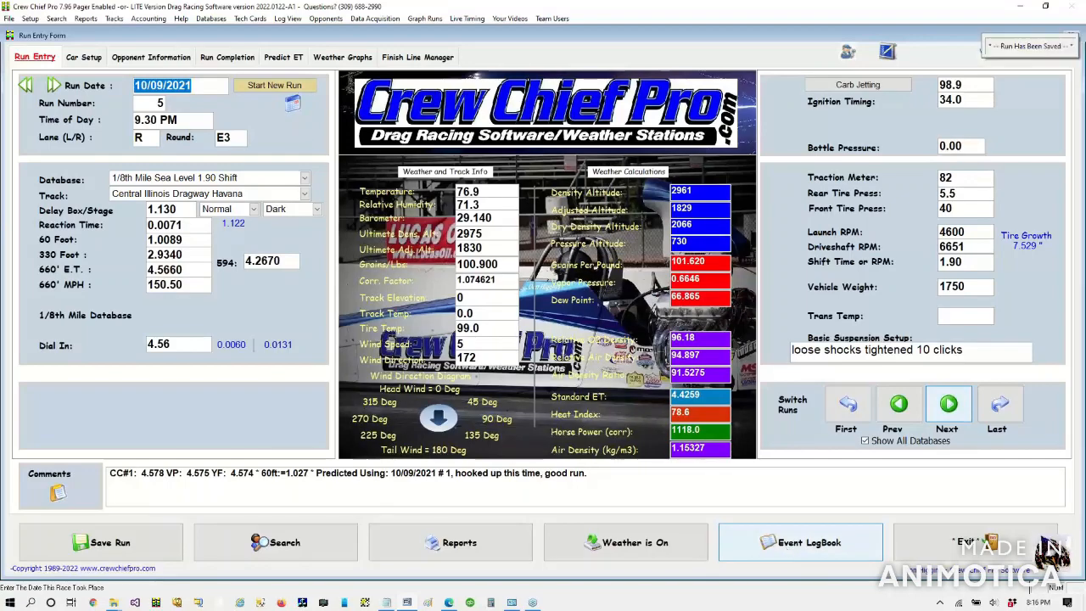
click(787, 547)
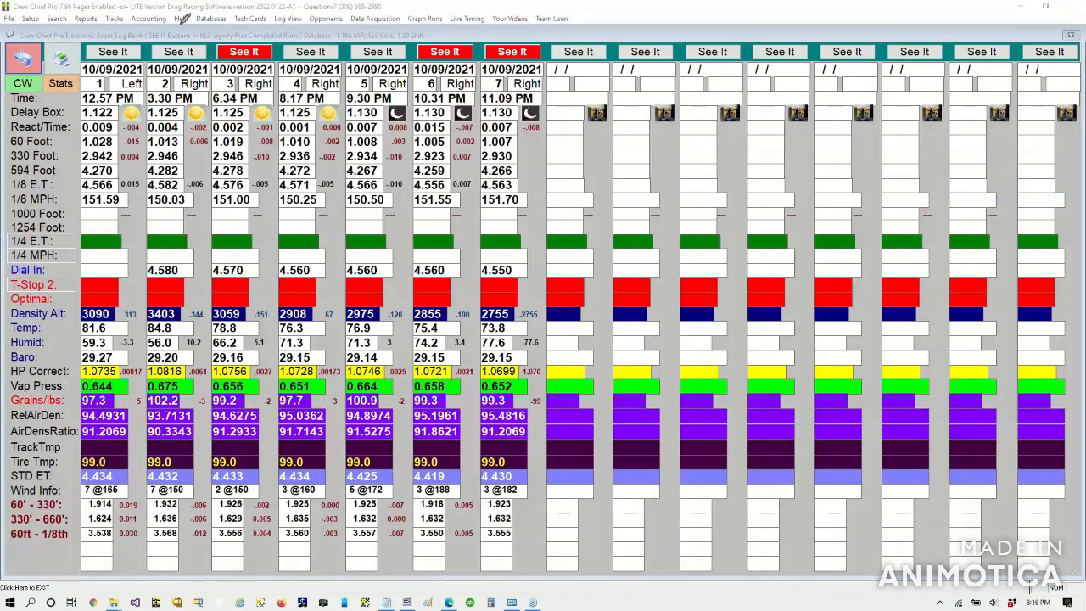
Step: Examine the run-to-run differences listed beside the times, weather values and incremental times in the Event LogBook
mouse_move(112, 170)
mouse_down()
mouse_move(135, 197)
mouse_move(157, 170)
mouse_move(158, 119)
mouse_move(136, 92)
mouse_up()
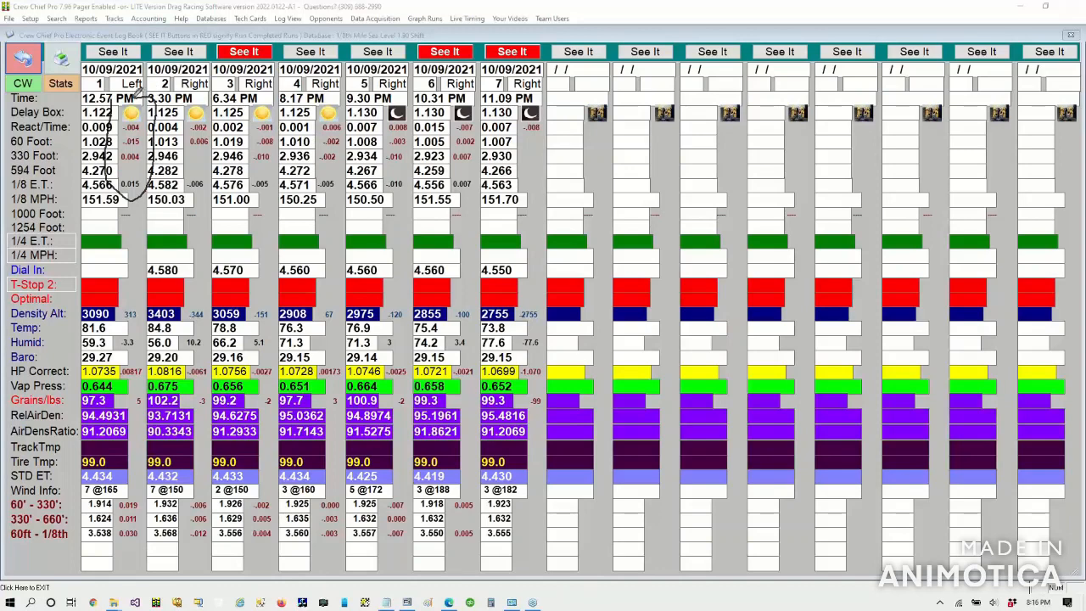
mouse_move(132, 290)
mouse_down()
mouse_move(115, 313)
mouse_move(136, 392)
mouse_move(159, 352)
mouse_move(140, 291)
mouse_up()
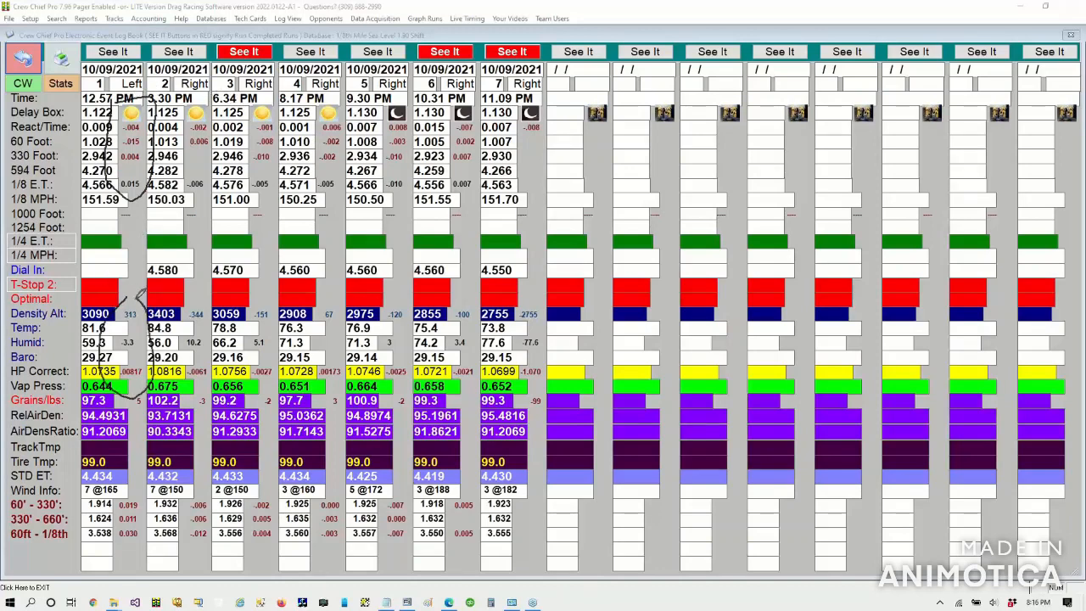
mouse_move(124, 415)
mouse_down()
mouse_move(147, 394)
mouse_move(122, 387)
mouse_up()
mouse_move(124, 485)
mouse_down()
mouse_move(124, 548)
mouse_move(158, 515)
mouse_move(145, 480)
mouse_move(128, 485)
mouse_up()
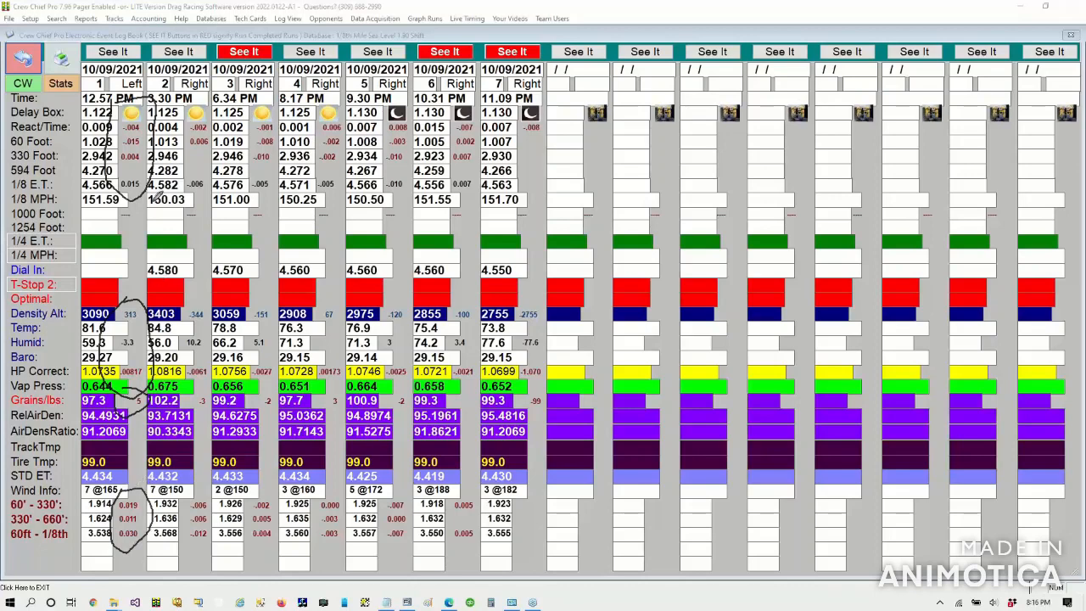
drag(123, 137, 140, 137)
drag(122, 167, 133, 169)
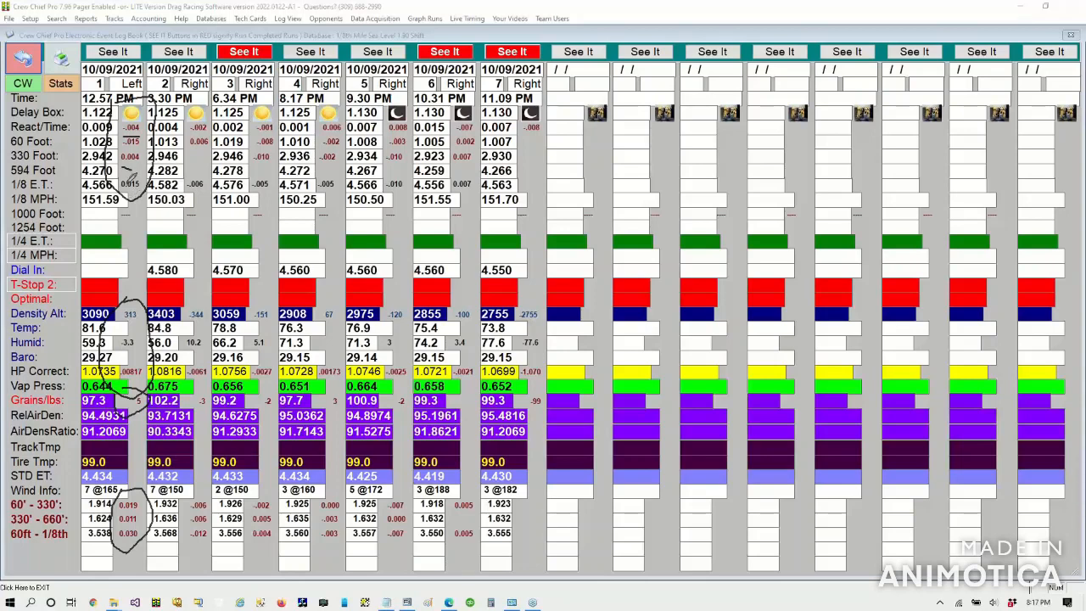
mouse_move(123, 170)
mouse_down()
mouse_move(128, 193)
mouse_move(153, 188)
mouse_move(149, 170)
mouse_move(118, 173)
mouse_up()
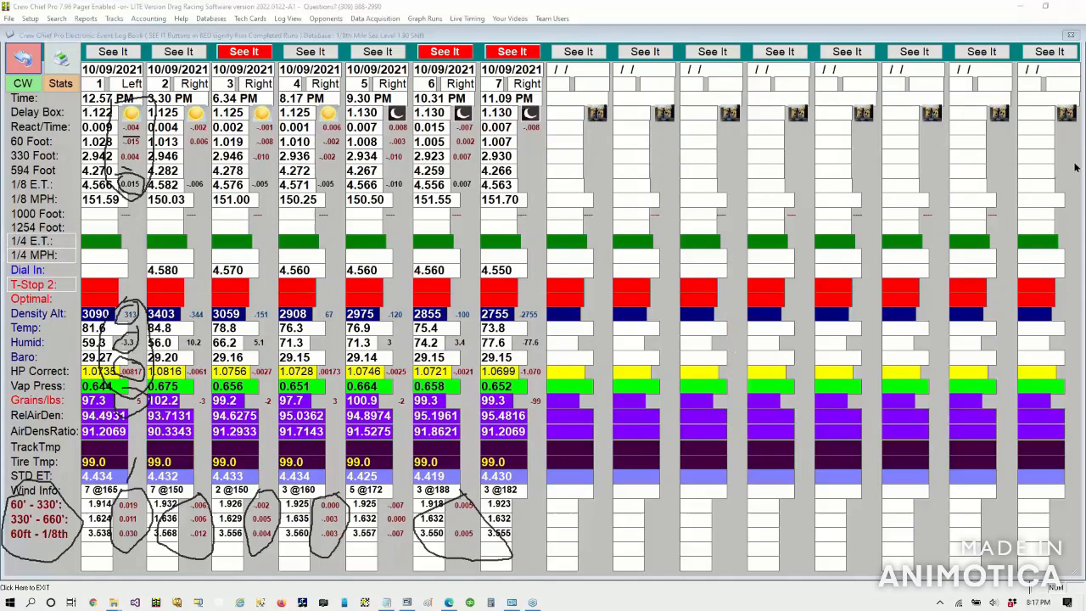
click(998, 248)
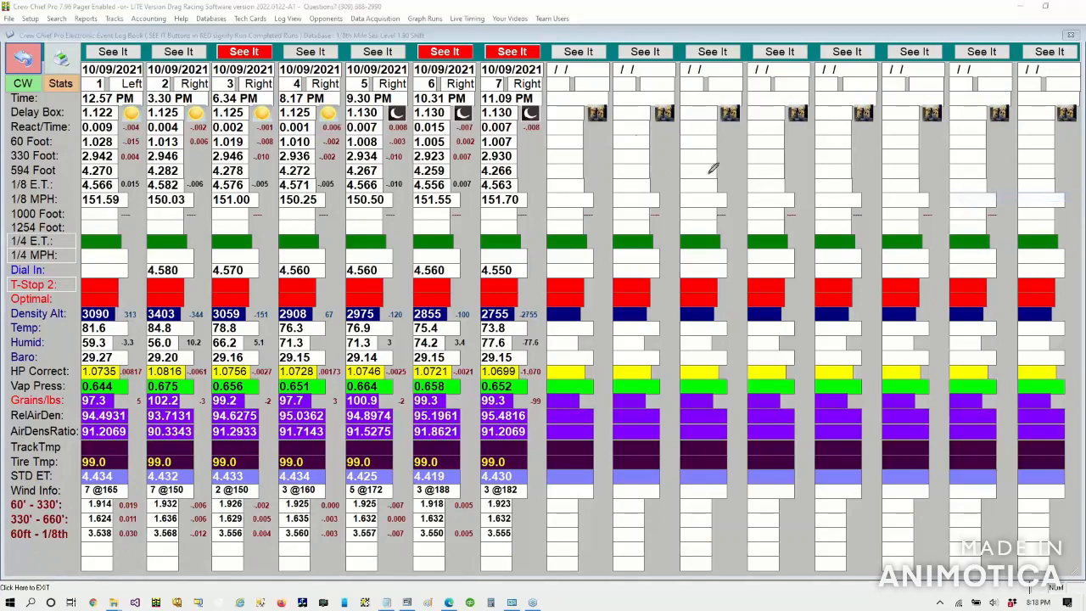
Step: Compare the lighting conditions shown beside the delay box values of runs 3 to 7
mouse_move(524, 93)
mouse_down()
mouse_move(514, 112)
mouse_move(552, 126)
mouse_move(543, 100)
mouse_up()
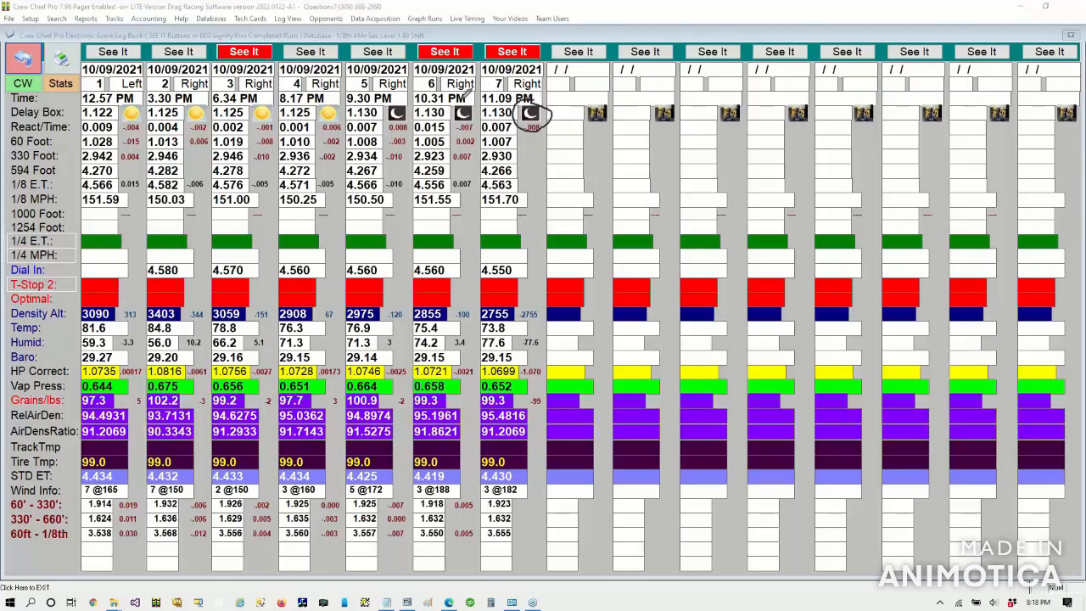
mouse_move(466, 95)
mouse_down()
mouse_move(459, 125)
mouse_move(490, 110)
mouse_move(472, 88)
mouse_up()
mouse_move(404, 98)
mouse_down()
mouse_move(397, 128)
mouse_move(424, 99)
mouse_move(380, 102)
mouse_up()
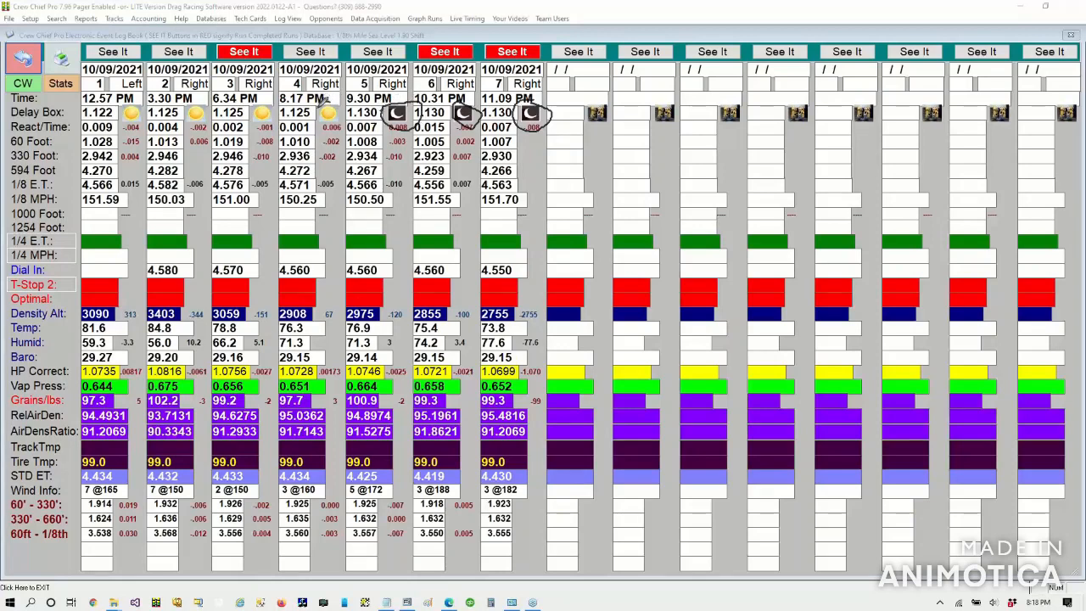
mouse_move(320, 104)
mouse_down()
mouse_move(353, 124)
mouse_move(327, 98)
mouse_up()
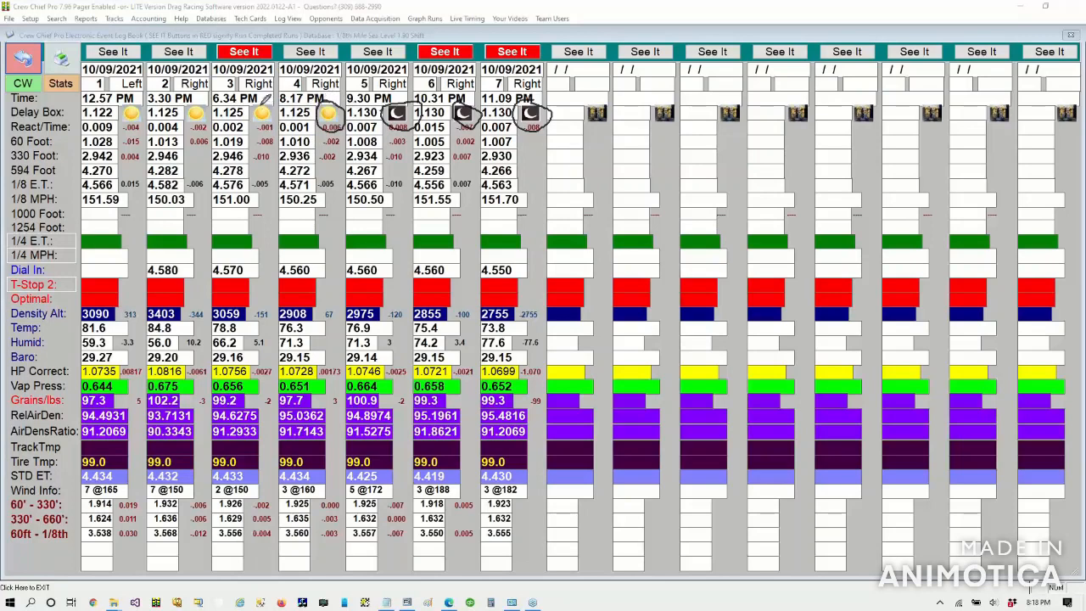
mouse_move(246, 95)
mouse_down()
mouse_move(251, 126)
mouse_move(285, 97)
mouse_move(244, 96)
mouse_up()
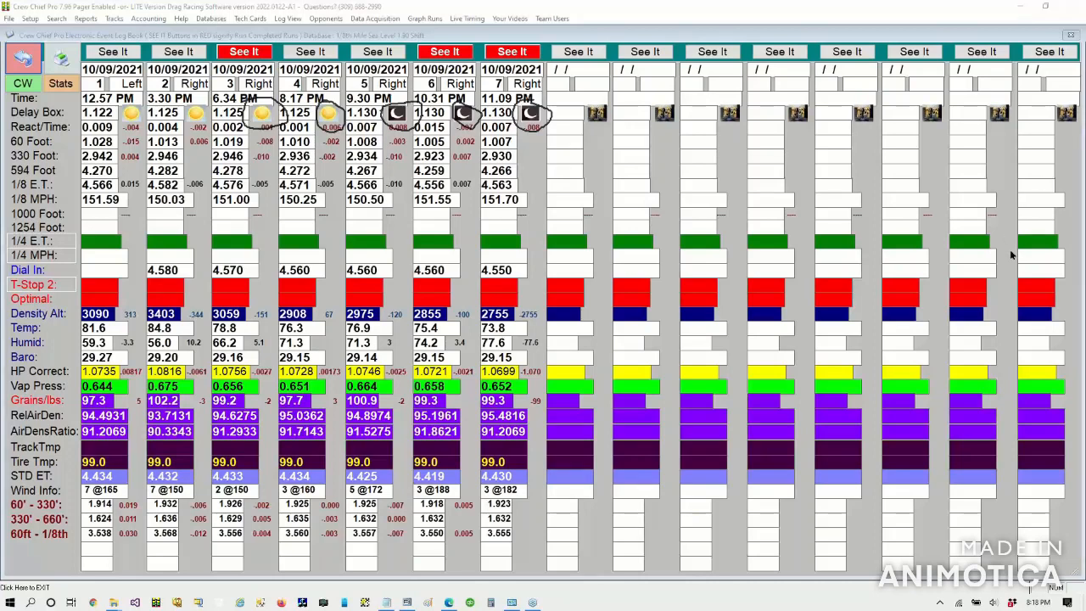
key(Escape)
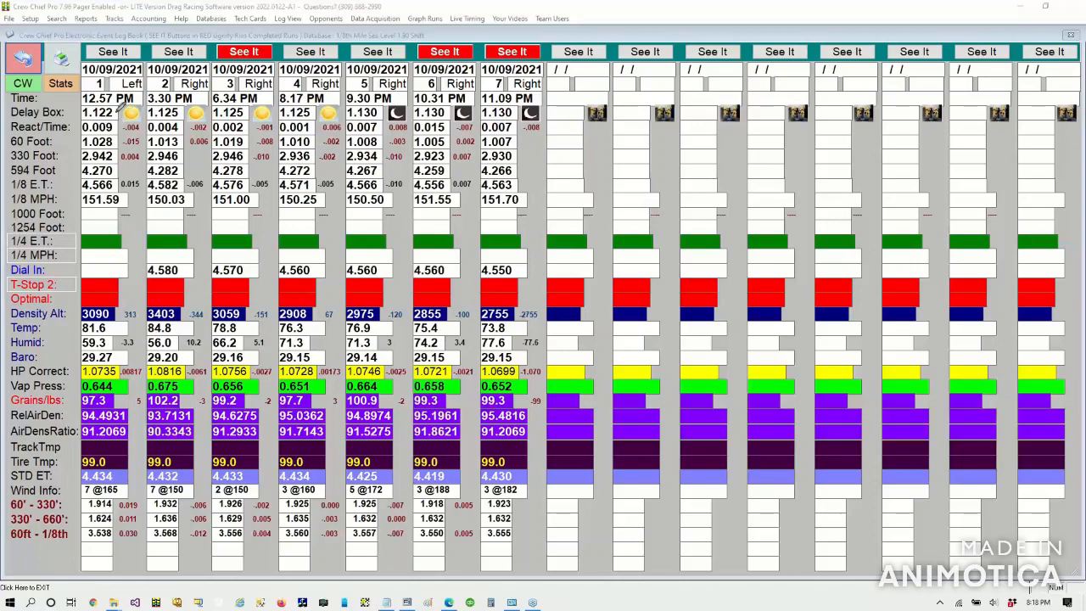
Step: Examine the reaction time and 60-foot differences for runs 1 to 4, along with run 4's density altitude difference
mouse_move(118, 119)
mouse_down()
mouse_move(140, 151)
mouse_move(156, 121)
mouse_move(128, 112)
mouse_up()
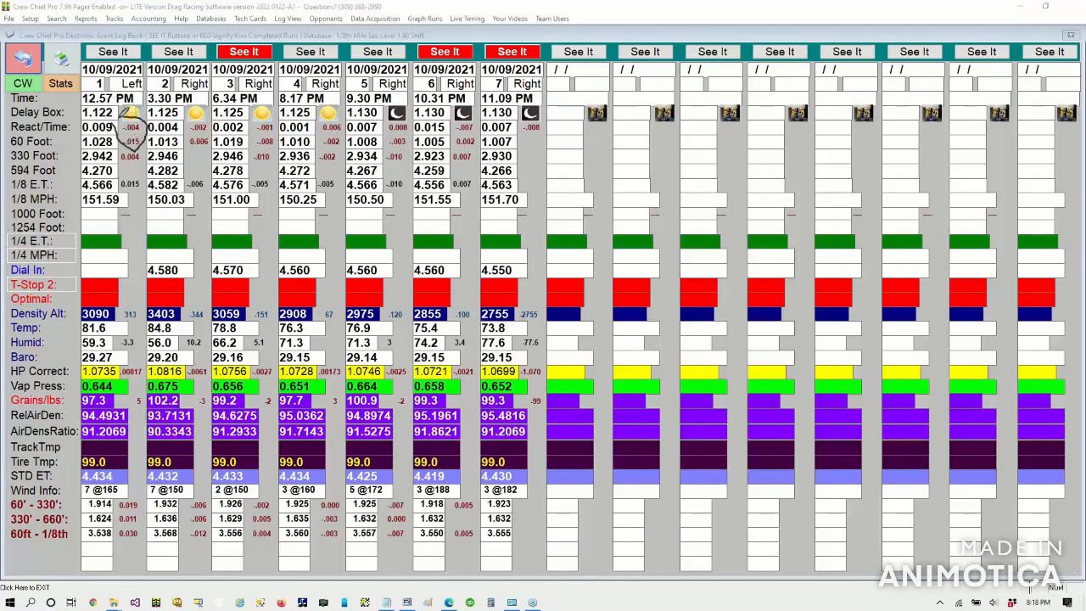
mouse_move(196, 113)
mouse_down()
mouse_move(185, 121)
mouse_move(192, 149)
mouse_move(218, 155)
mouse_move(222, 123)
mouse_up()
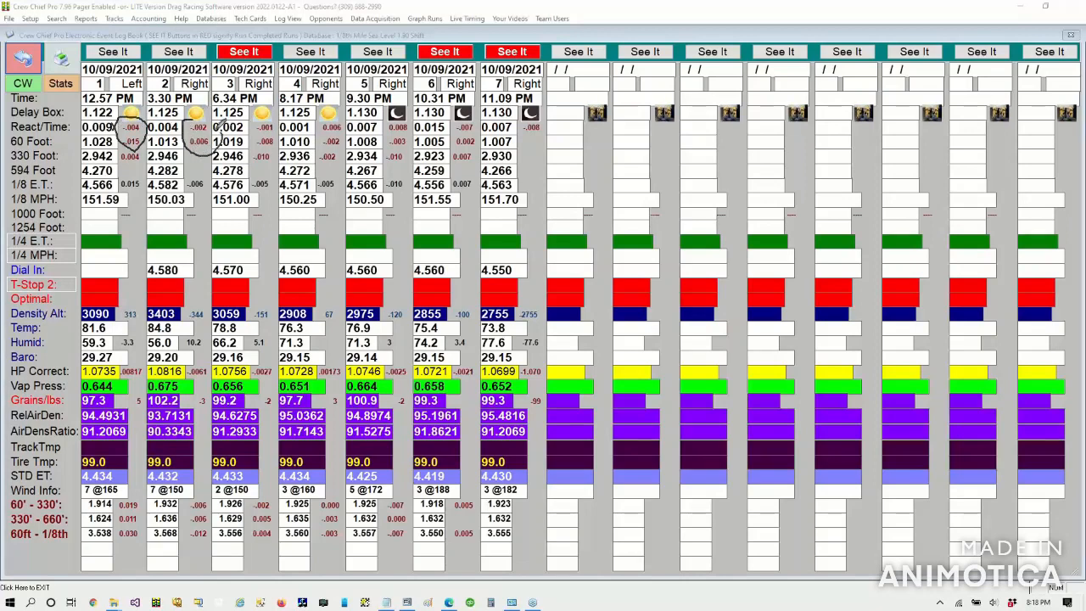
mouse_move(254, 131)
mouse_down()
mouse_move(263, 152)
mouse_move(307, 136)
mouse_move(285, 114)
mouse_move(247, 119)
mouse_up()
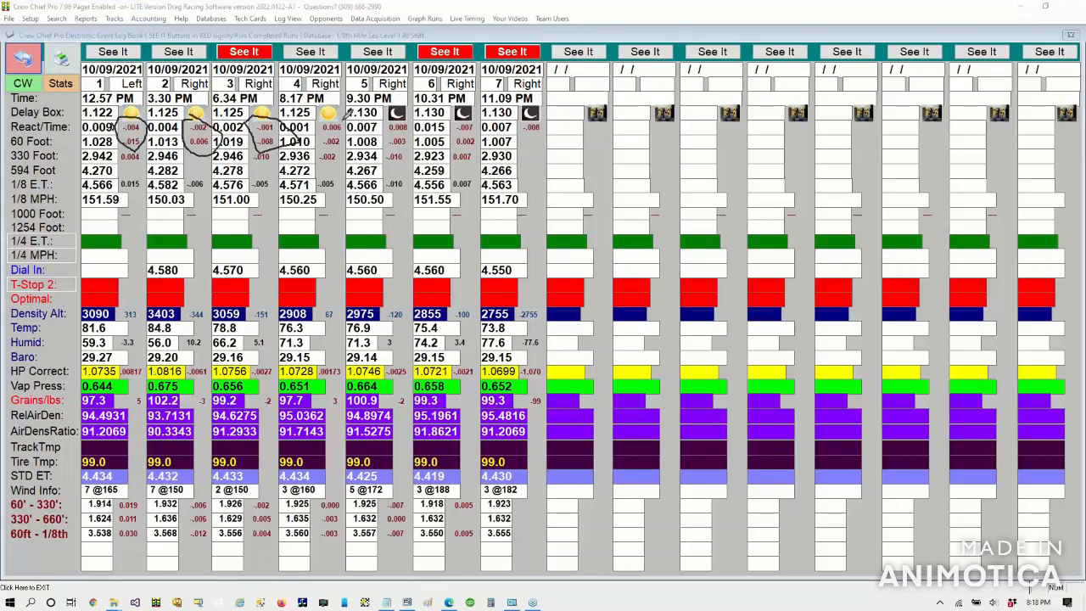
mouse_move(344, 118)
mouse_down()
mouse_move(321, 119)
mouse_move(314, 136)
mouse_move(338, 146)
mouse_up()
mouse_move(316, 302)
mouse_down()
mouse_move(323, 326)
mouse_move(344, 303)
mouse_move(322, 303)
mouse_up()
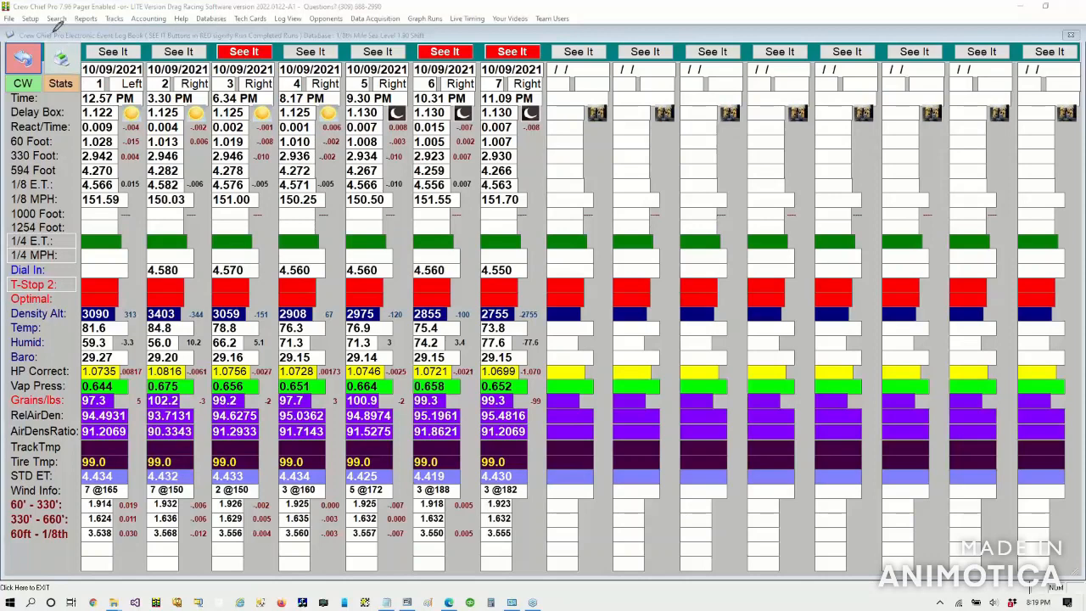
Step: Locate the print and Stats options of the Event LogBook
mouse_move(49, 30)
mouse_down()
mouse_move(43, 118)
mouse_move(85, 98)
mouse_move(95, 45)
mouse_move(62, 26)
mouse_move(45, 40)
mouse_up()
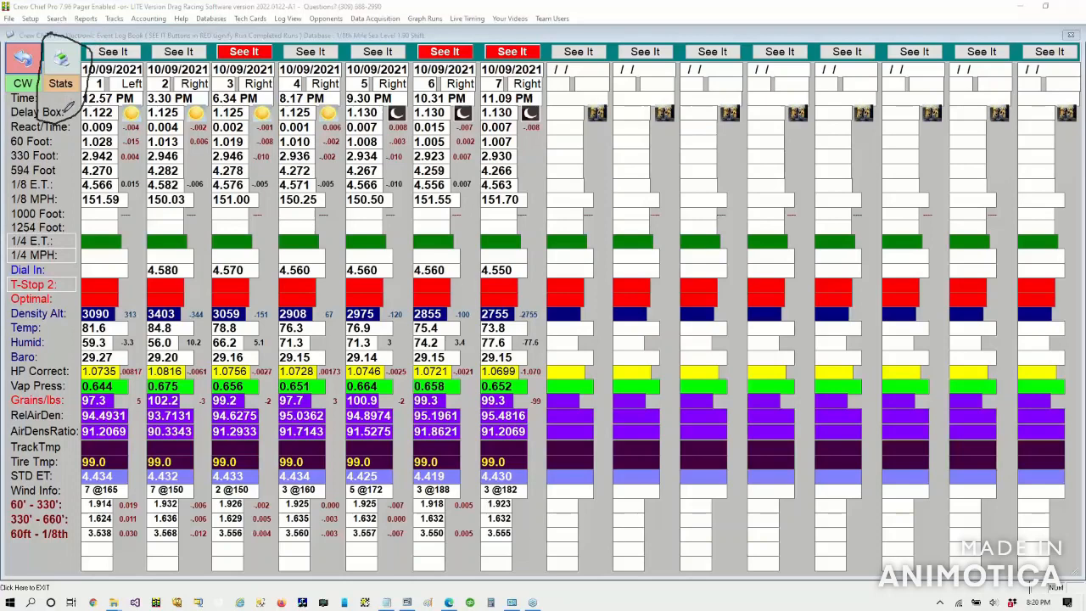
mouse_move(68, 107)
mouse_down()
mouse_move(65, 92)
mouse_move(58, 106)
mouse_move(75, 101)
mouse_up()
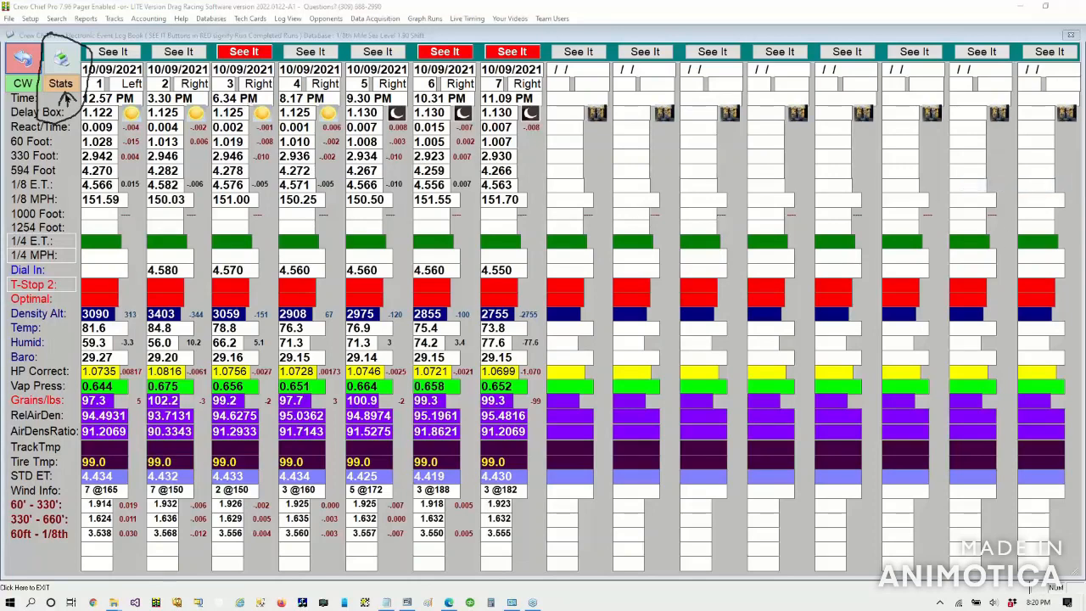
Step: Open the LogBook averages and compare the left-lane and right-lane delay box, reaction time and elapsed time averages
click(57, 84)
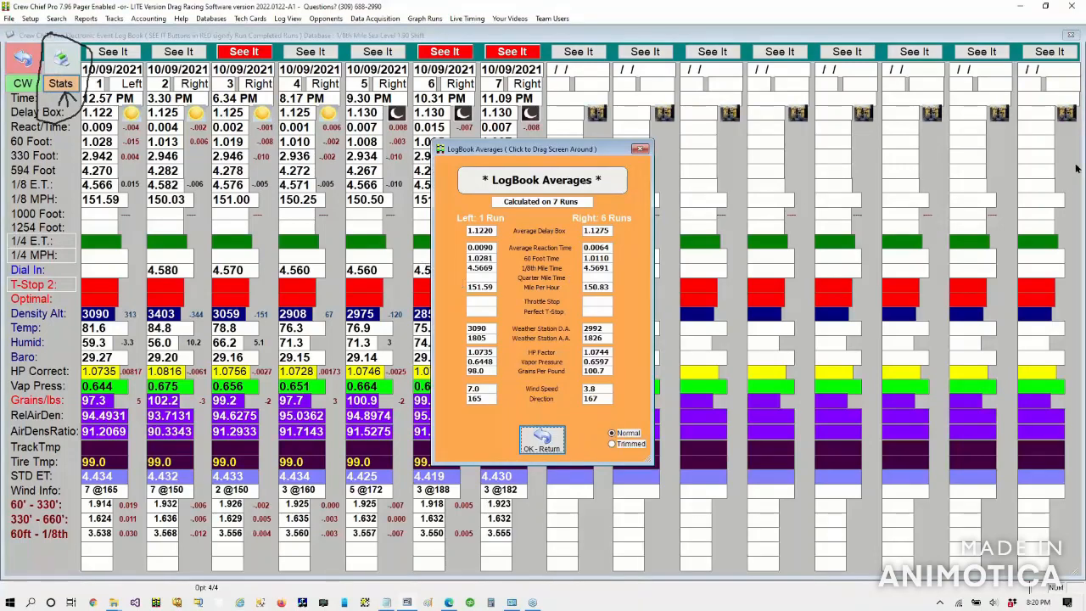
click(1077, 169)
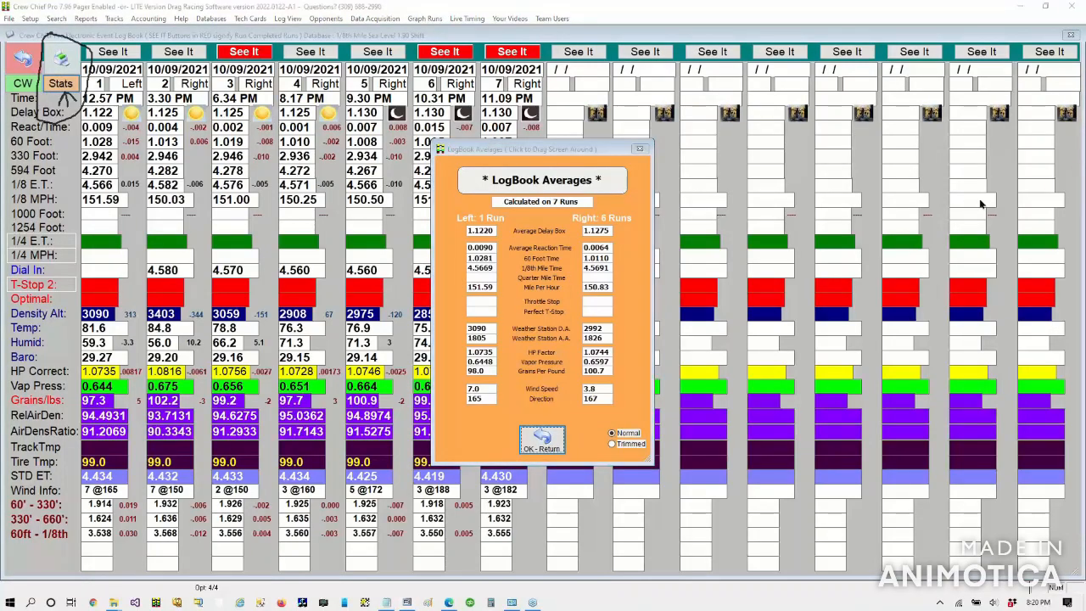
mouse_move(453, 202)
mouse_down()
mouse_move(437, 383)
mouse_move(487, 409)
mouse_move(519, 302)
mouse_move(512, 205)
mouse_move(454, 200)
mouse_up()
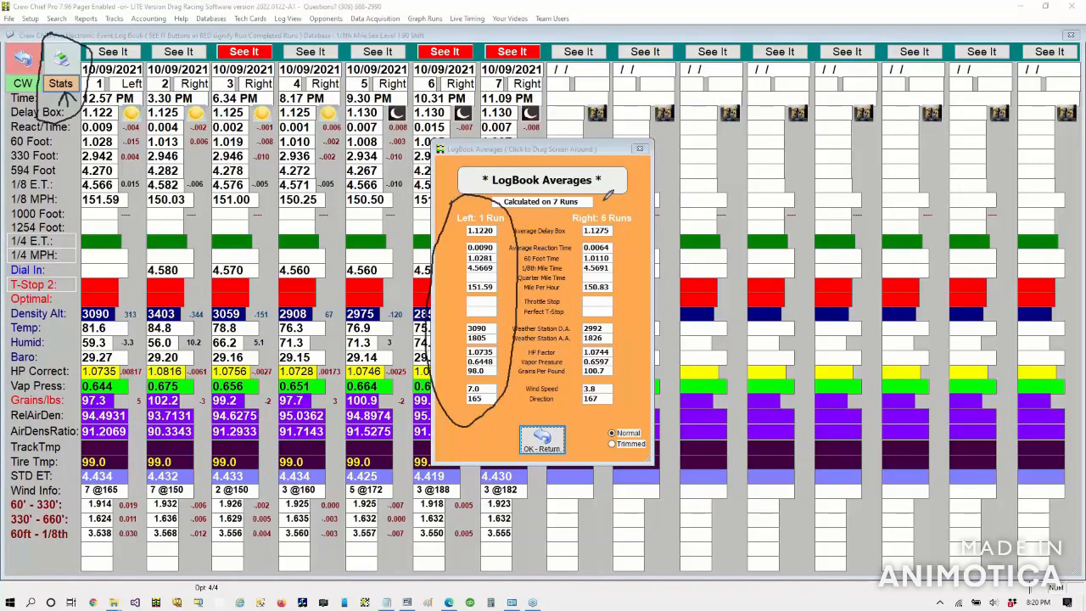
mouse_move(597, 198)
mouse_down()
mouse_move(543, 366)
mouse_move(636, 419)
mouse_move(645, 189)
mouse_move(562, 205)
mouse_move(612, 240)
mouse_up()
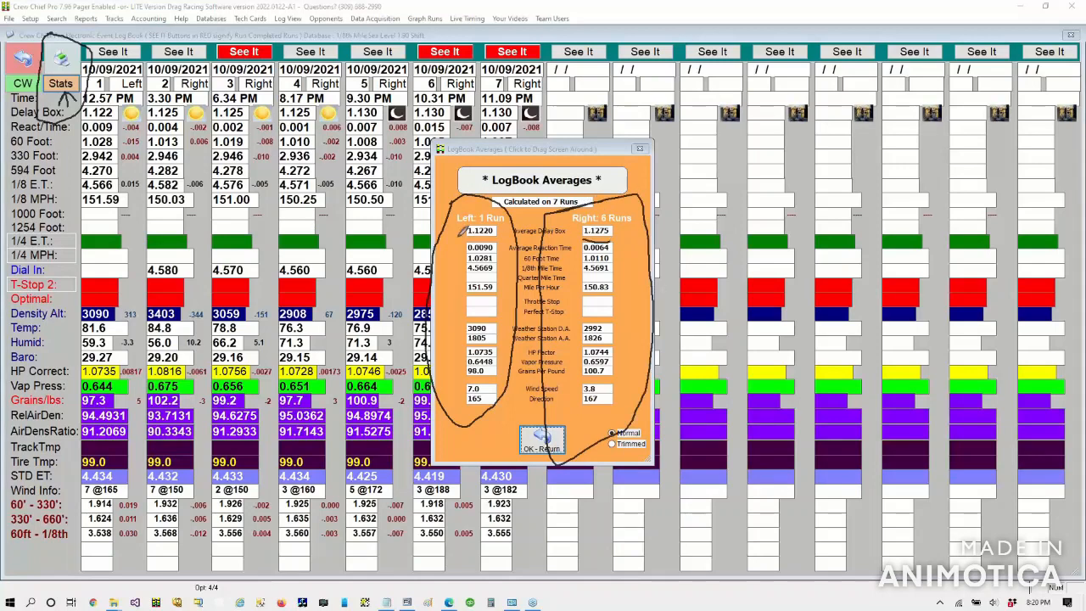
drag(458, 237, 515, 234)
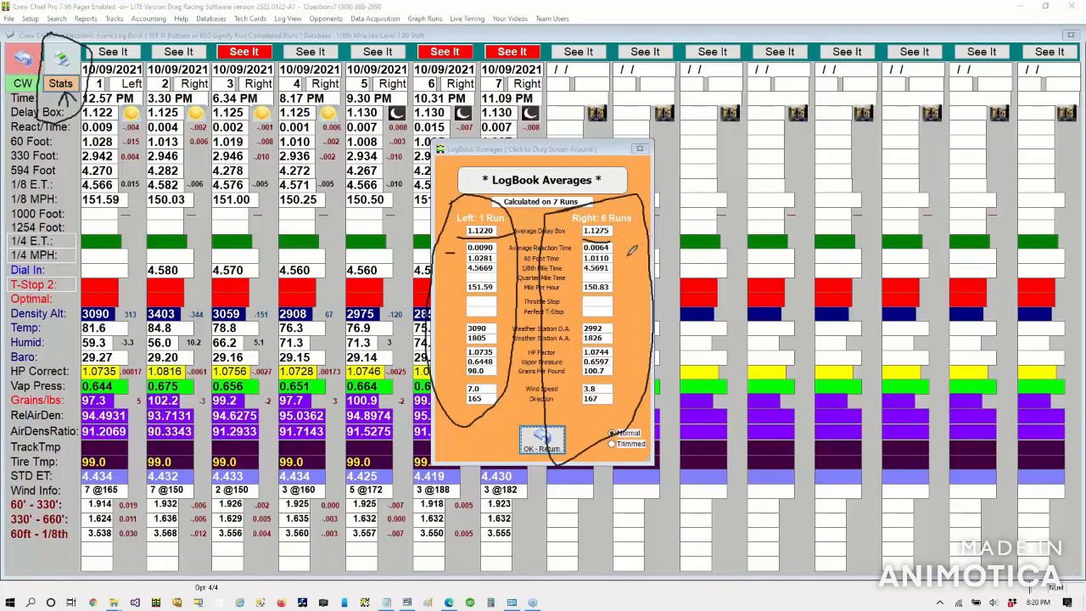
drag(612, 251, 622, 251)
drag(465, 272, 645, 262)
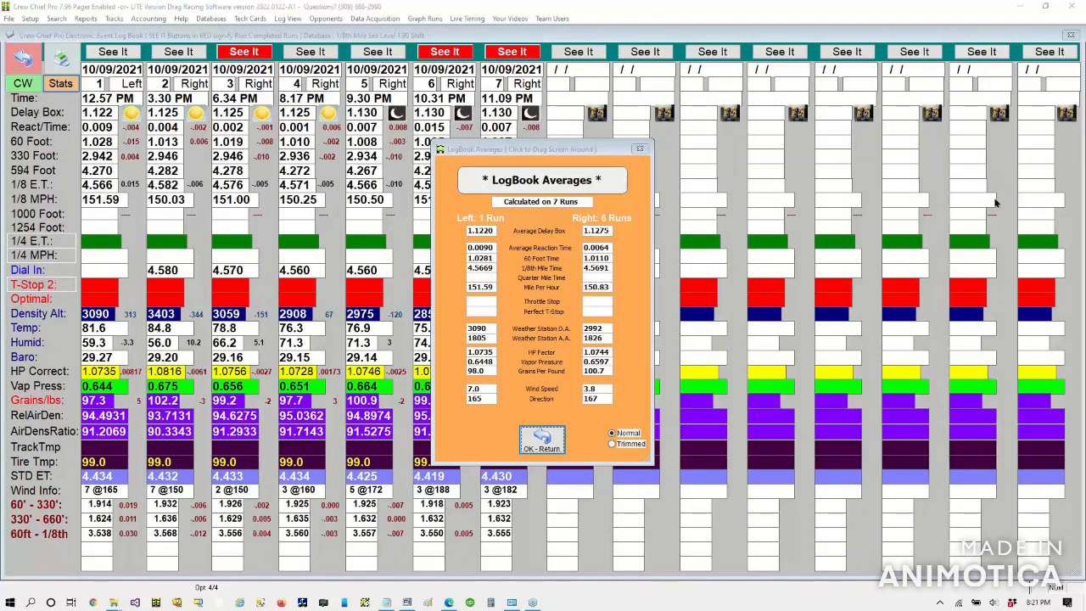
Step: Compare the Normal and Trimmed versions of the LogBook averages, finishing on Trimmed, and return to the logbook
mouse_move(613, 405)
mouse_down()
mouse_move(609, 468)
mouse_move(658, 447)
mouse_move(603, 408)
mouse_move(592, 412)
mouse_up()
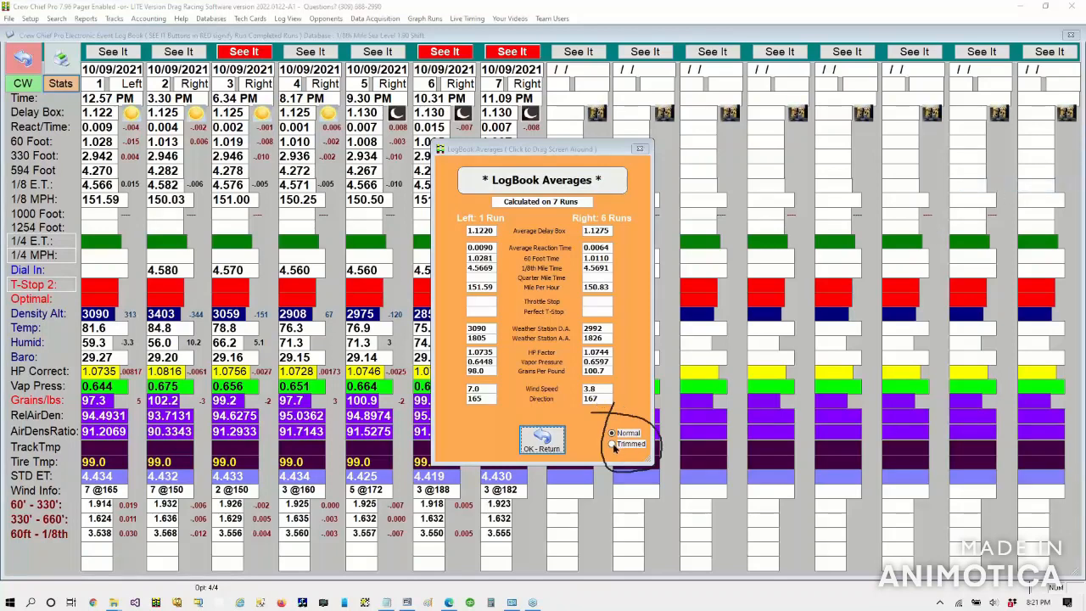
click(613, 445)
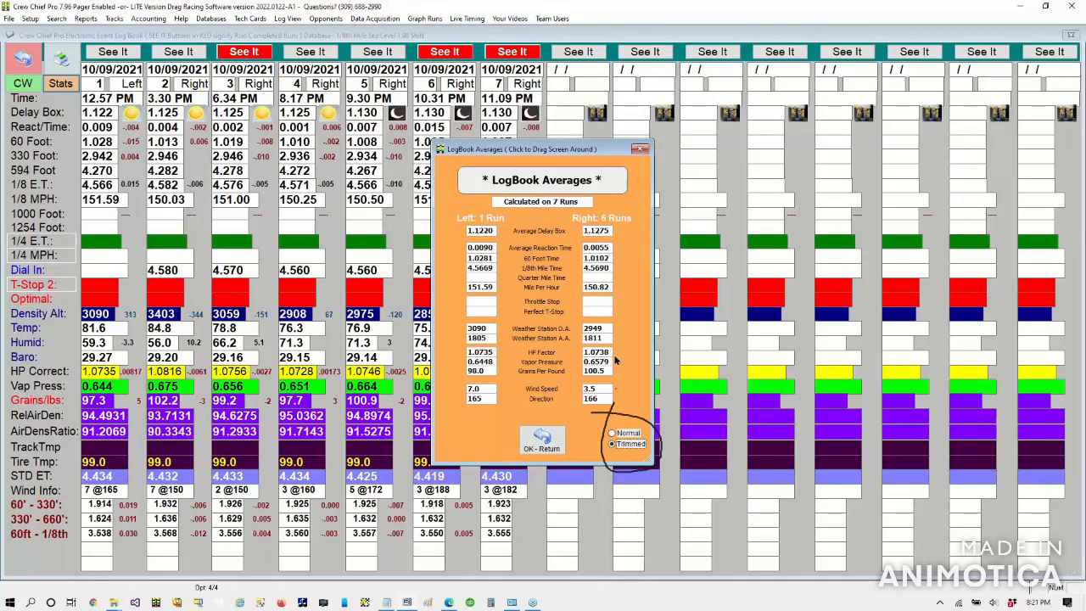
click(617, 434)
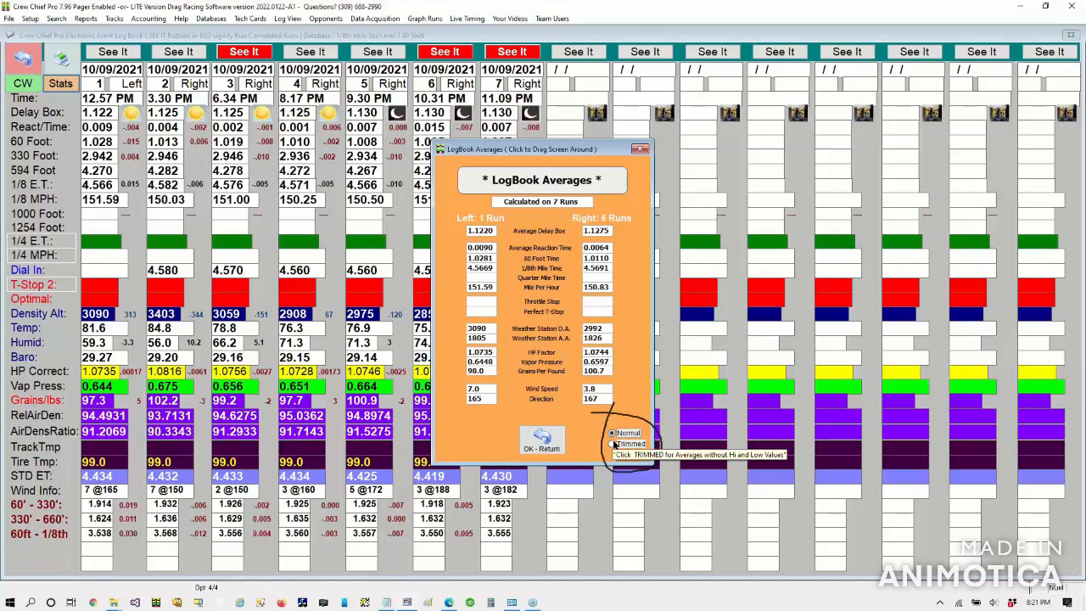
click(613, 444)
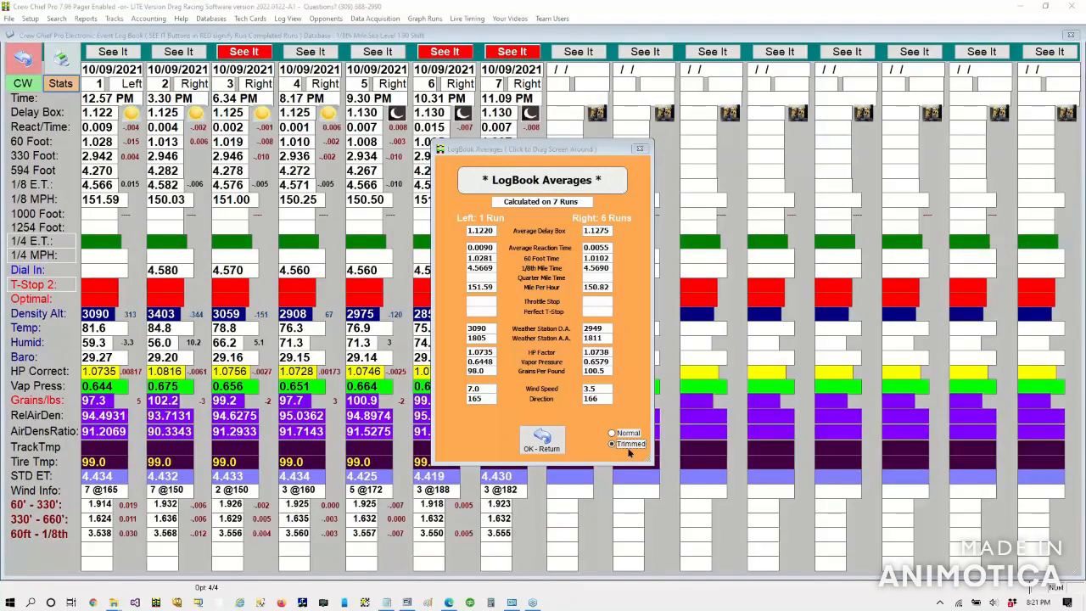
click(535, 447)
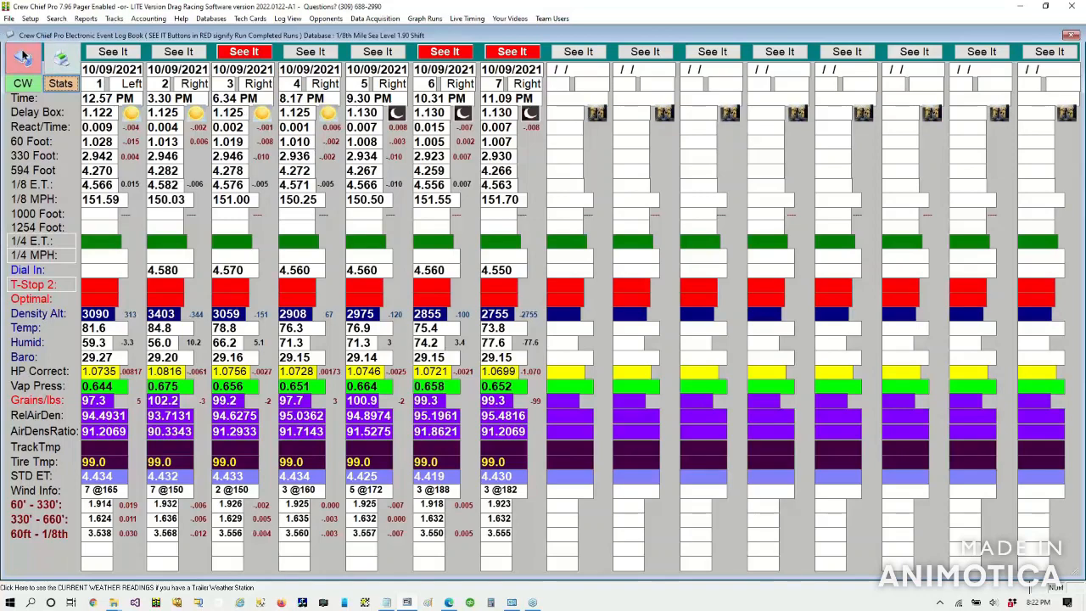
Step: Switch back and forth between the Event LogBook and the Run Entry form, finishing on the Run Entry form
click(24, 56)
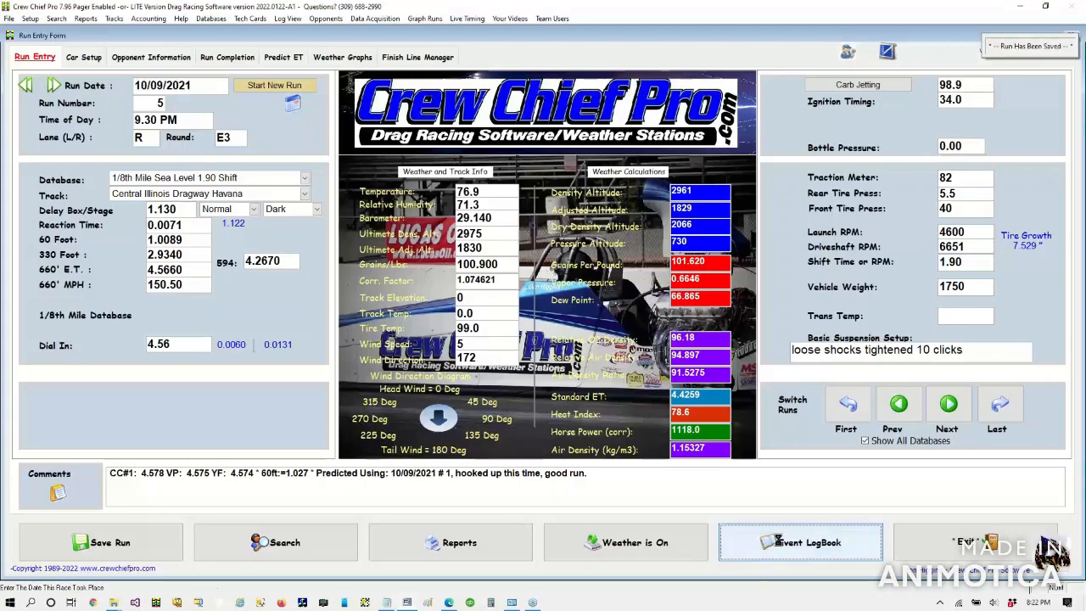
click(779, 544)
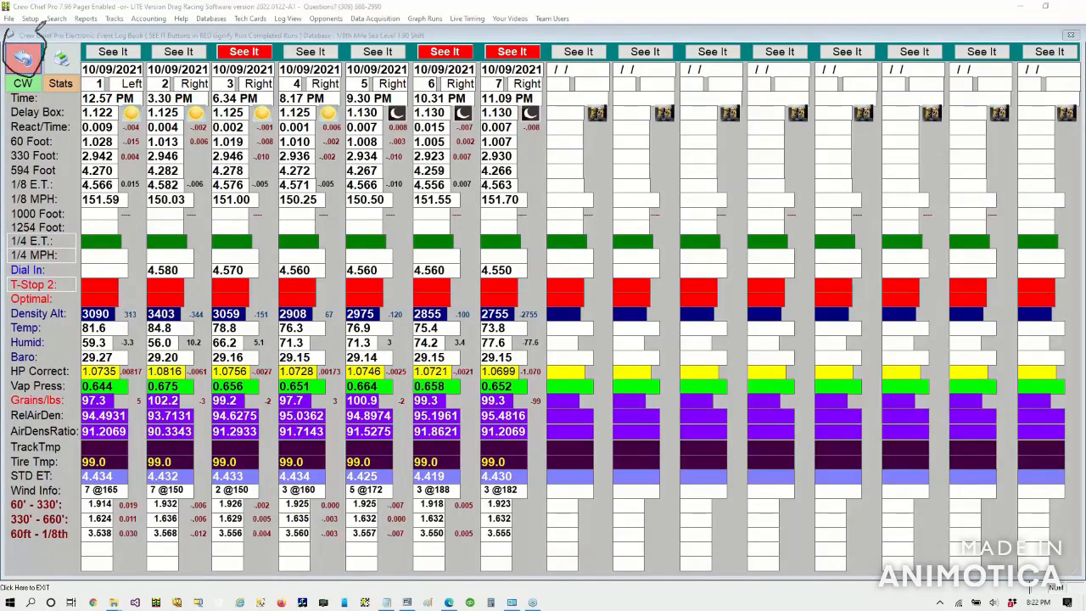
right_click(1082, 172)
click(1020, 245)
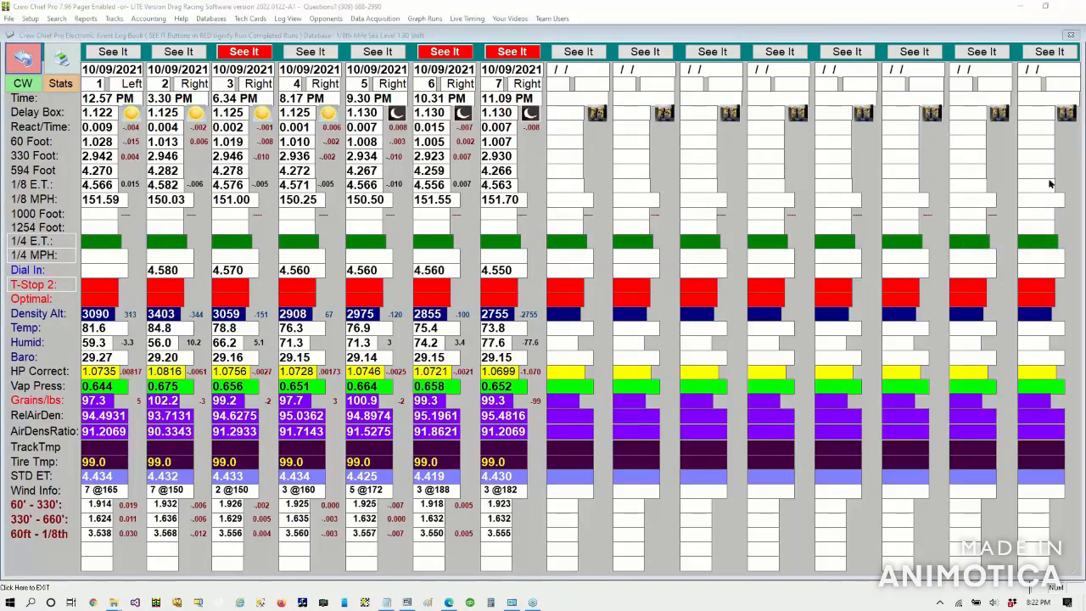
click(23, 58)
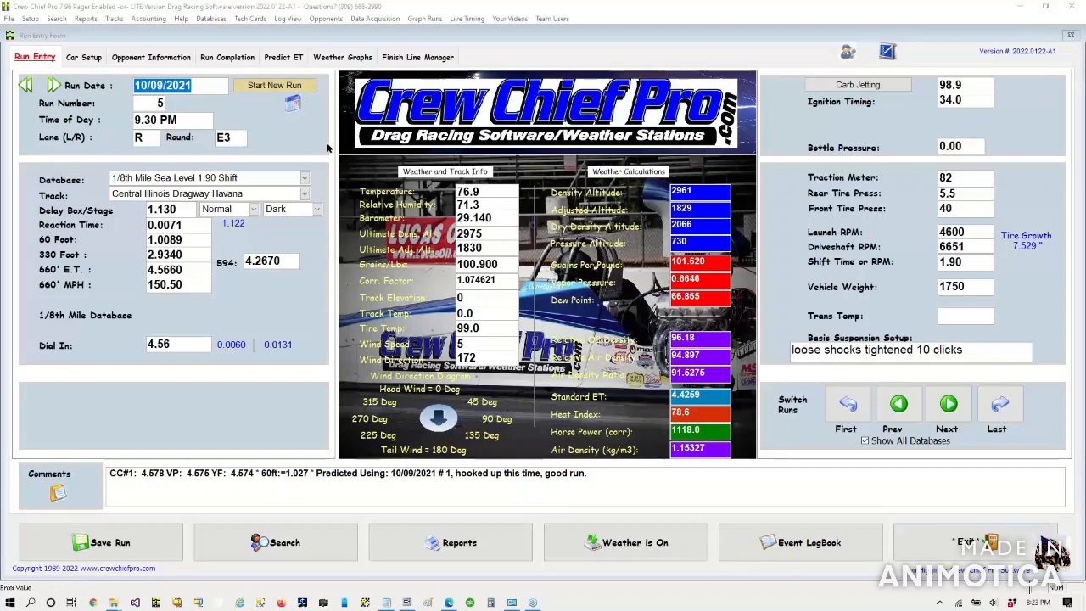
click(758, 530)
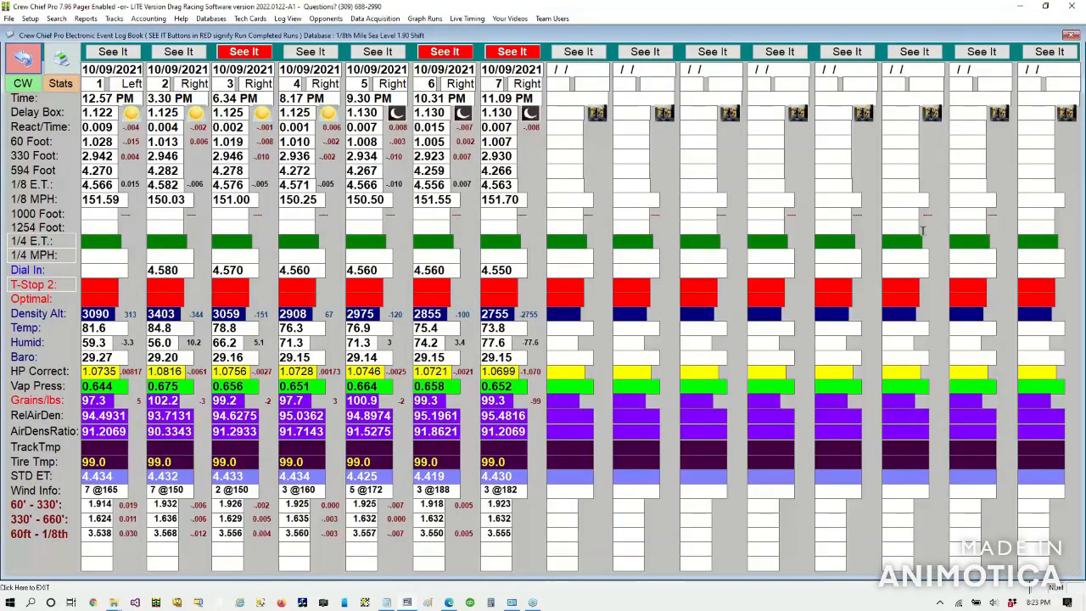
click(15, 61)
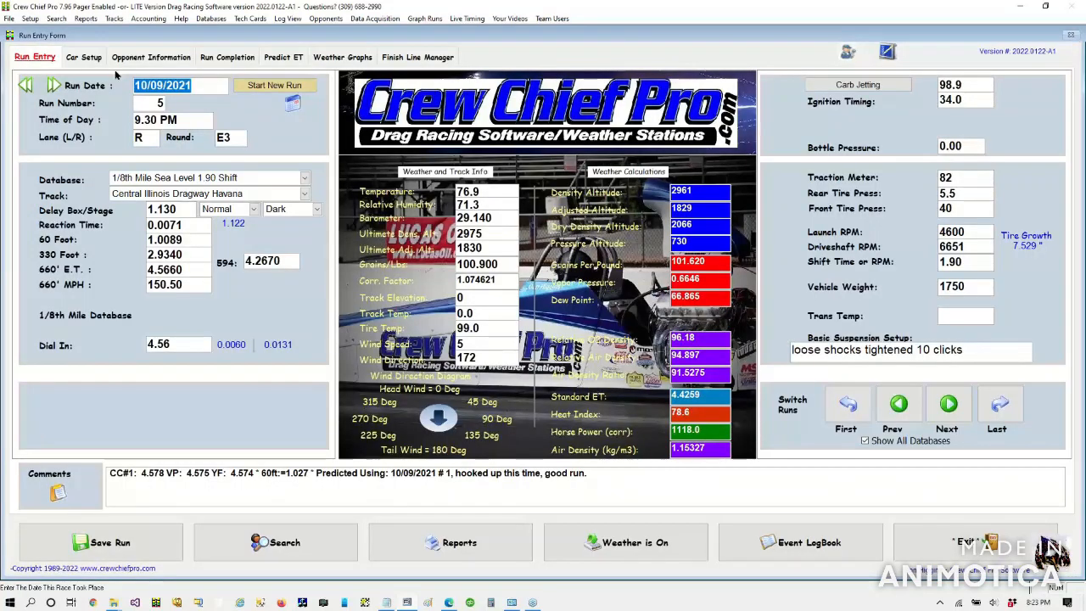
Step: Search runs by the database name 1/8th Mile Sea Level 1.90 Shift and load run 2 from 12/30/2018
click(56, 21)
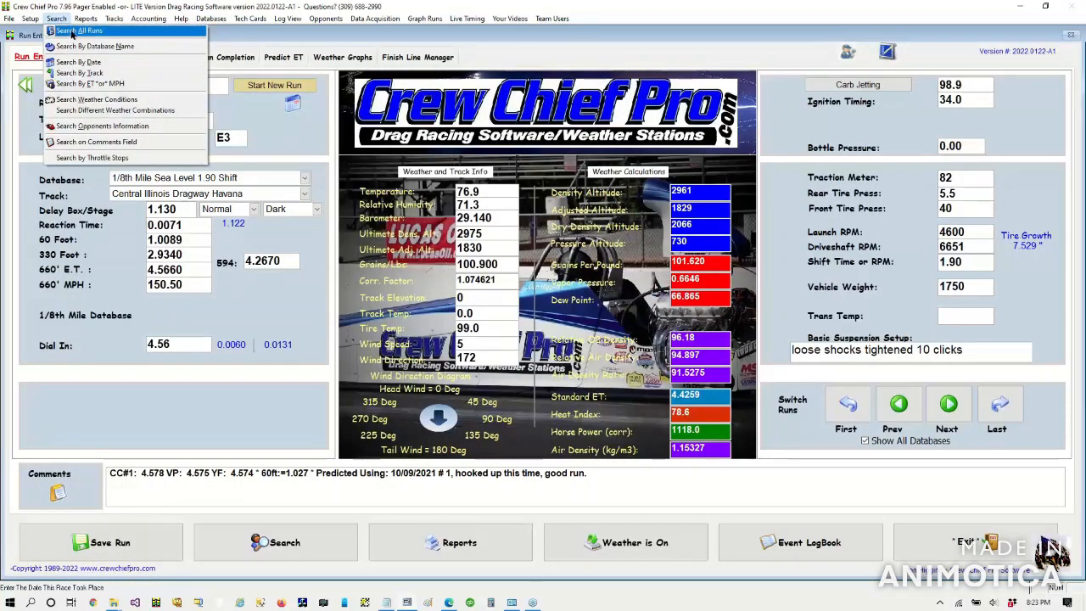
click(1078, 163)
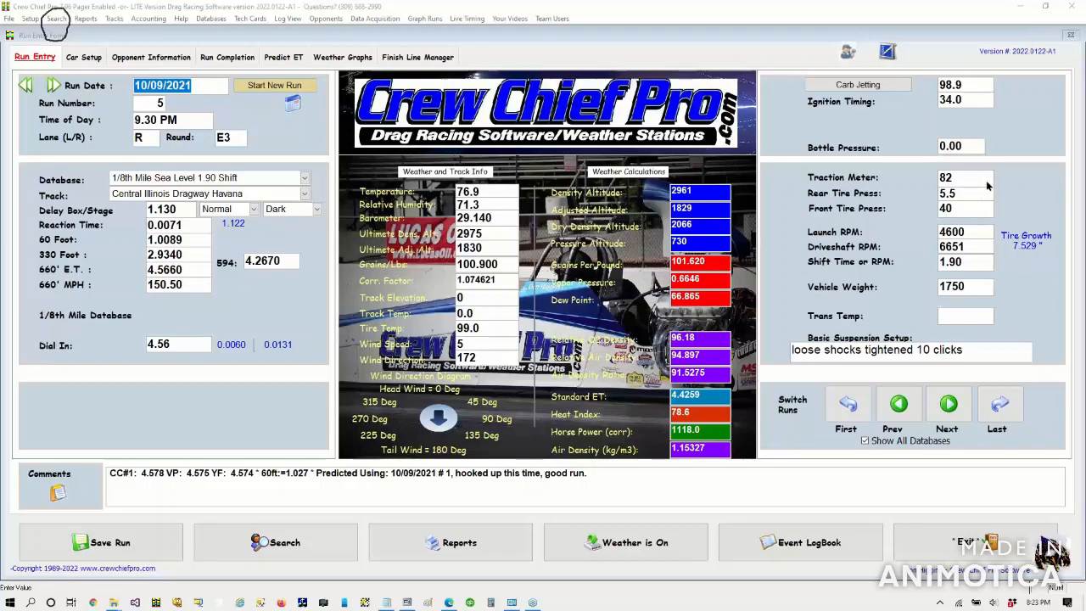
click(53, 19)
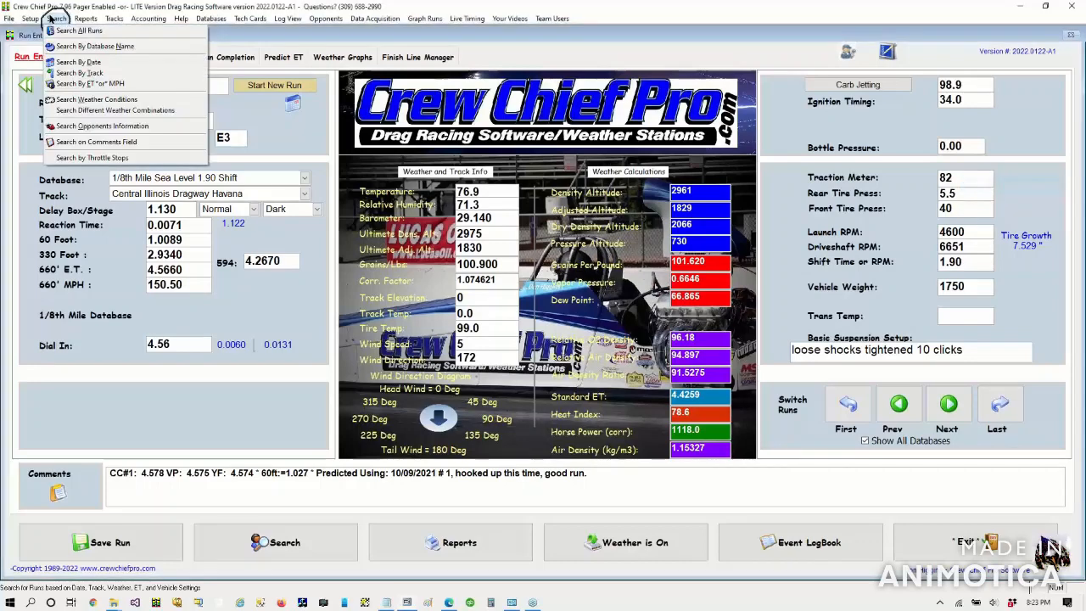
click(84, 47)
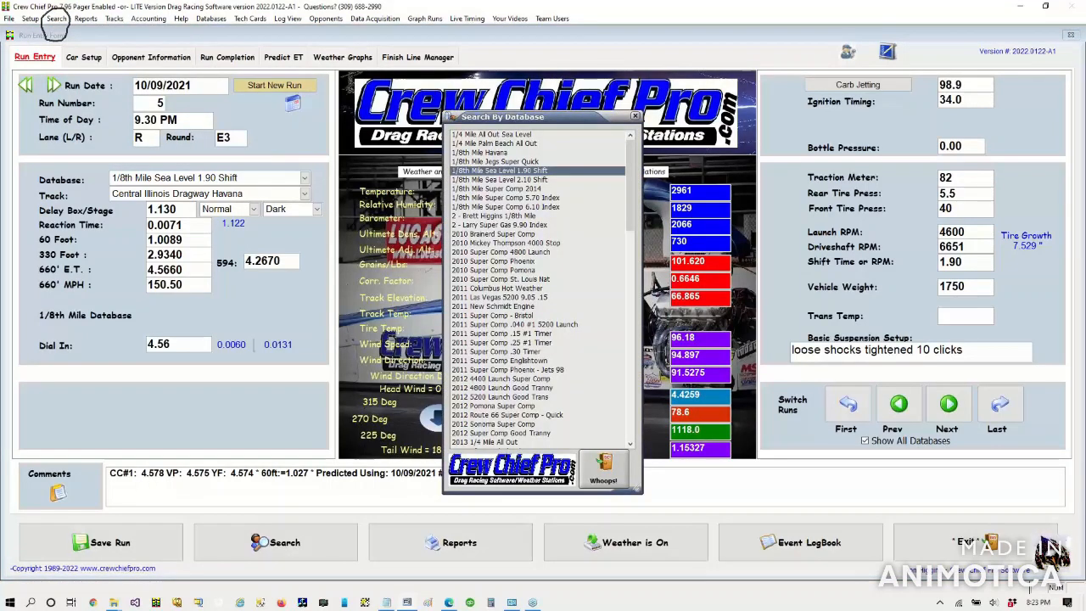
key(Return)
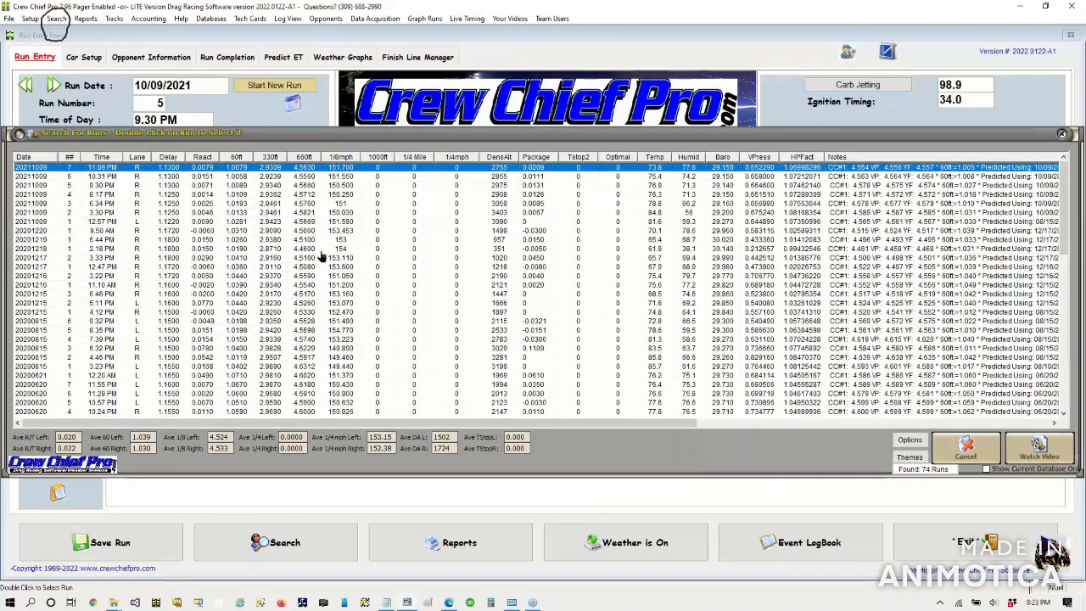
scroll(304, 412, down, 2)
click(302, 405)
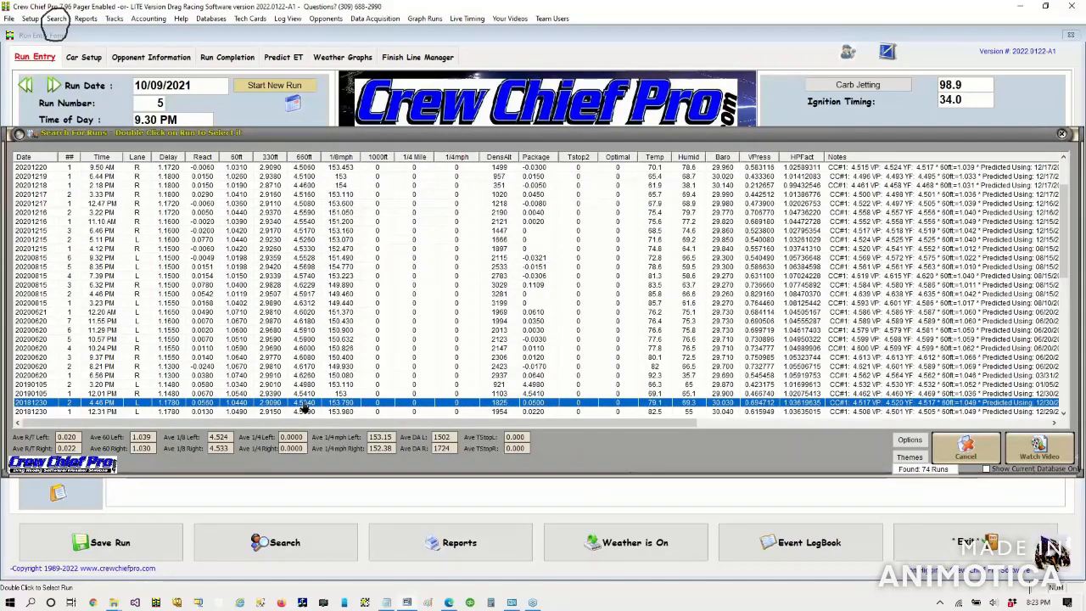
double_click(303, 406)
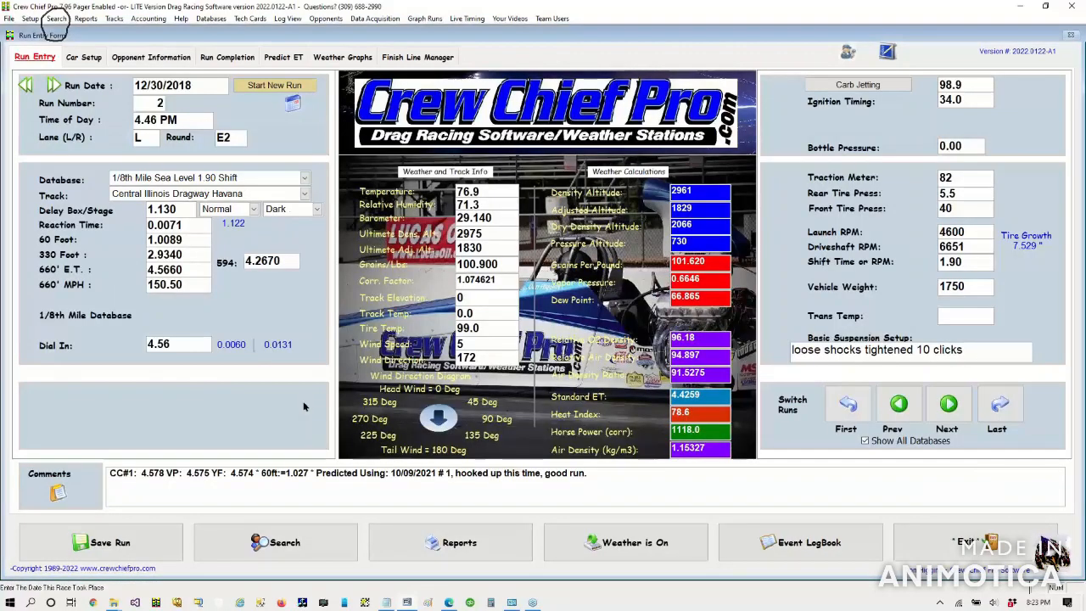
Step: Open the Event LogBook for the loaded 12/30/2018 run and examine the incremental times across the listed runs
click(843, 544)
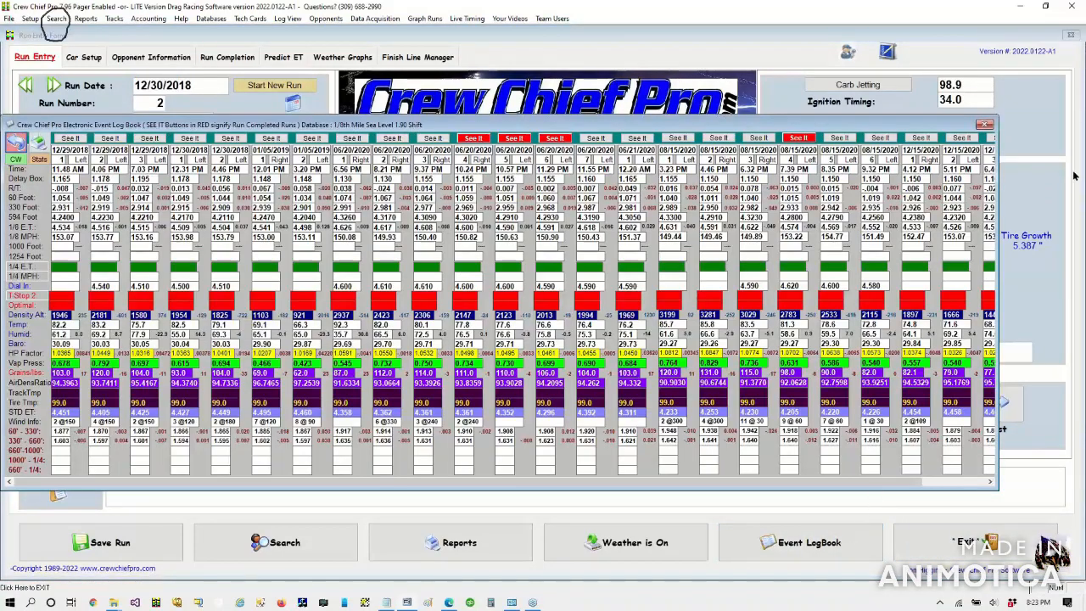
click(1075, 172)
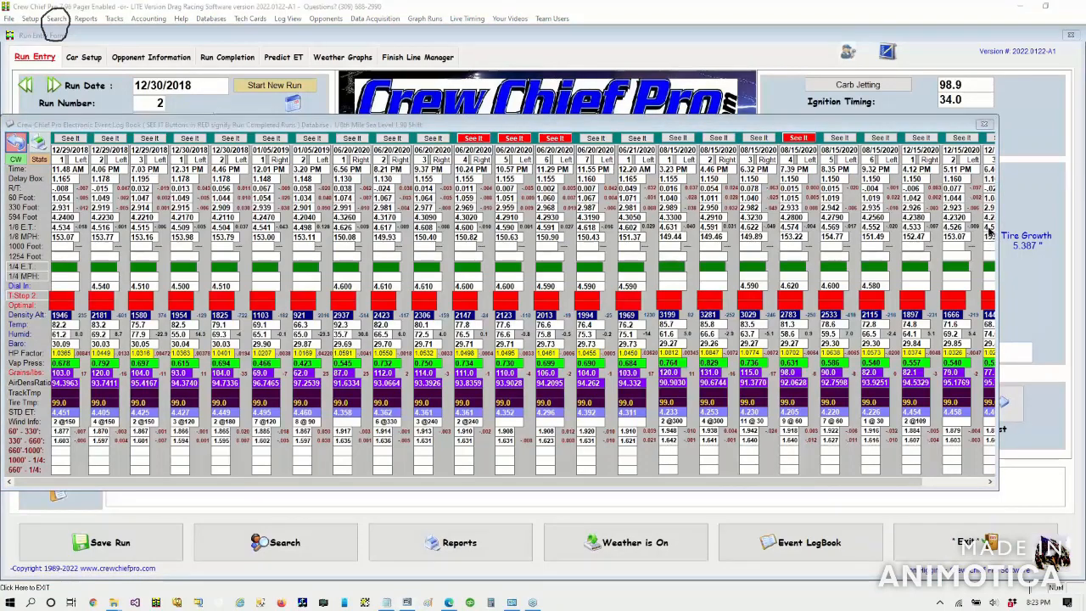
mouse_move(802, 452)
mouse_down()
mouse_move(4, 399)
mouse_move(26, 514)
mouse_move(541, 531)
mouse_move(963, 519)
mouse_move(1054, 473)
mouse_move(721, 451)
mouse_up()
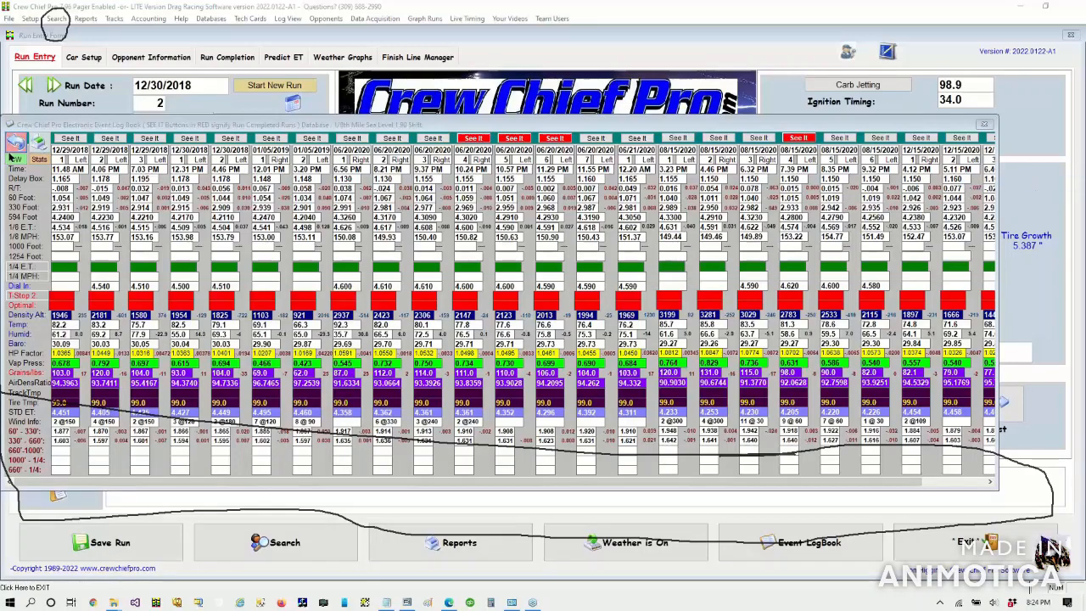
Step: Preview the printed Event LogBook report, then close the preview and logbook to return to the Run Entry form
click(39, 143)
click(500, 289)
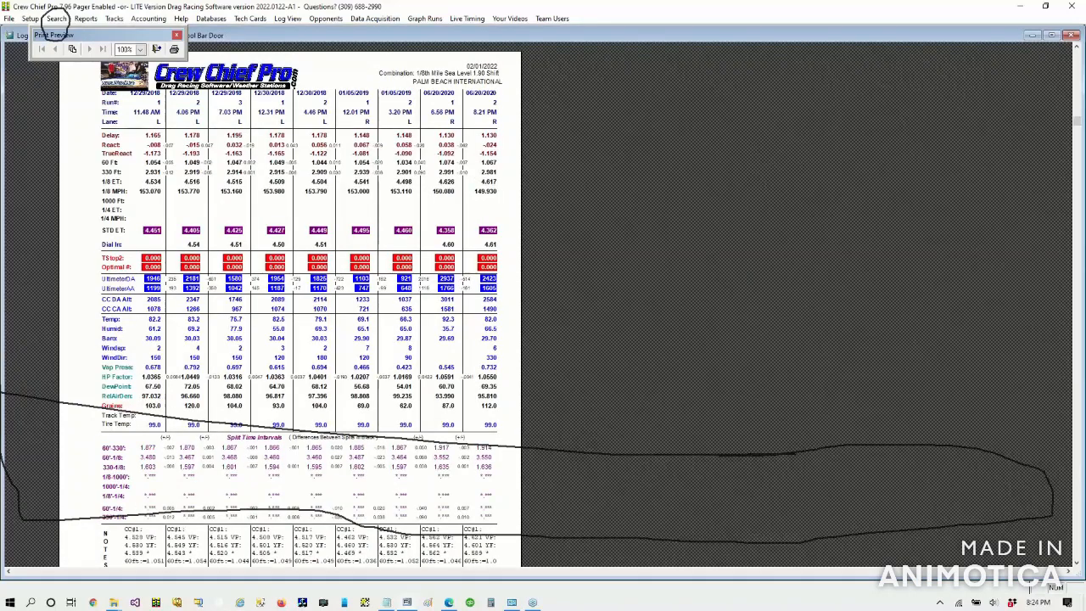
key(Escape)
key(Escape)
key(Escape)
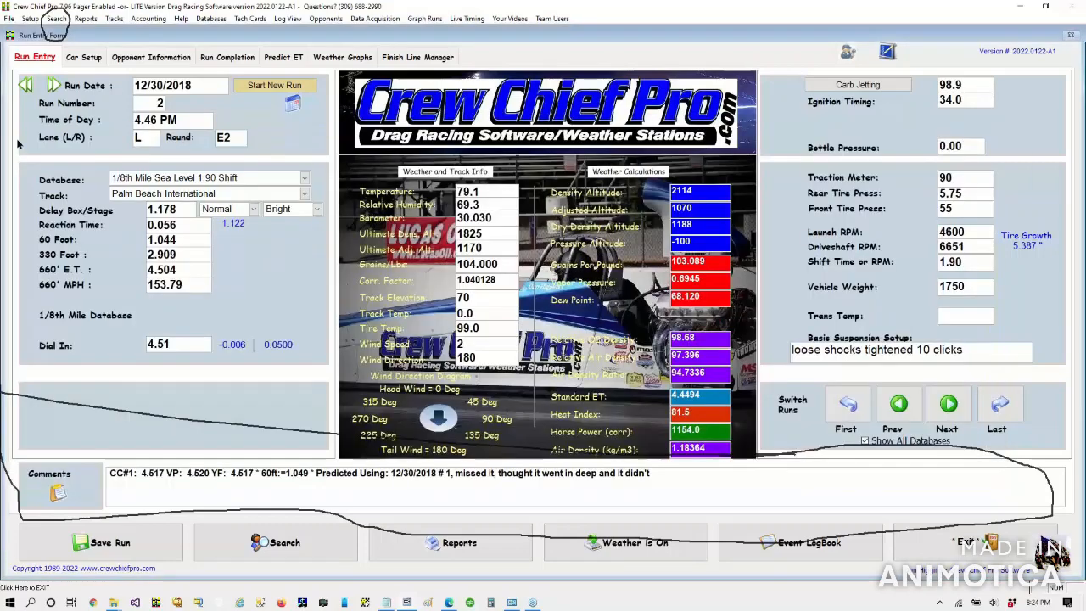
click(16, 143)
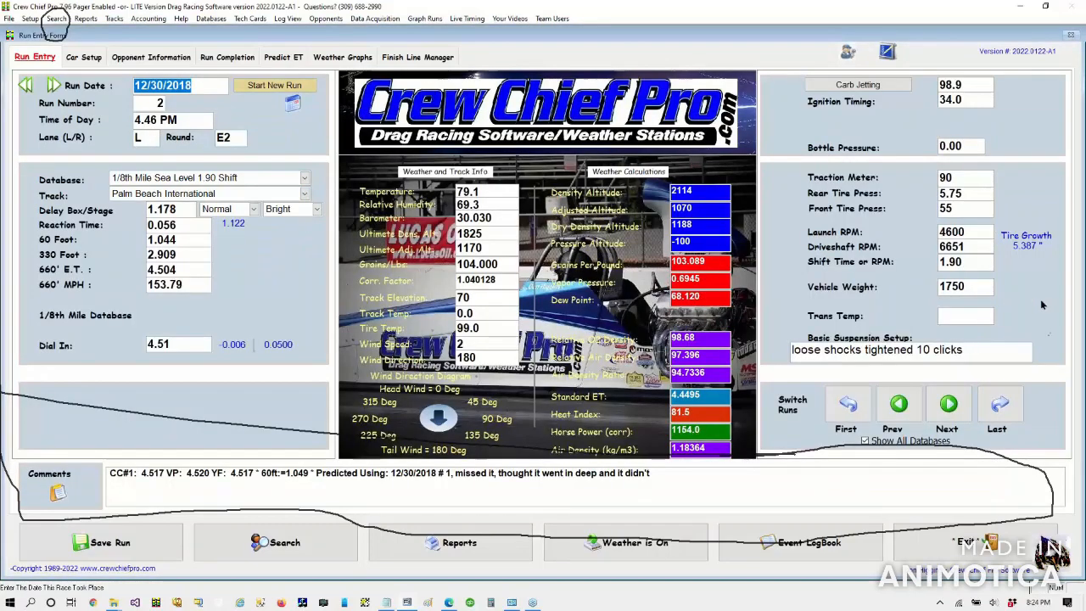
click(1077, 165)
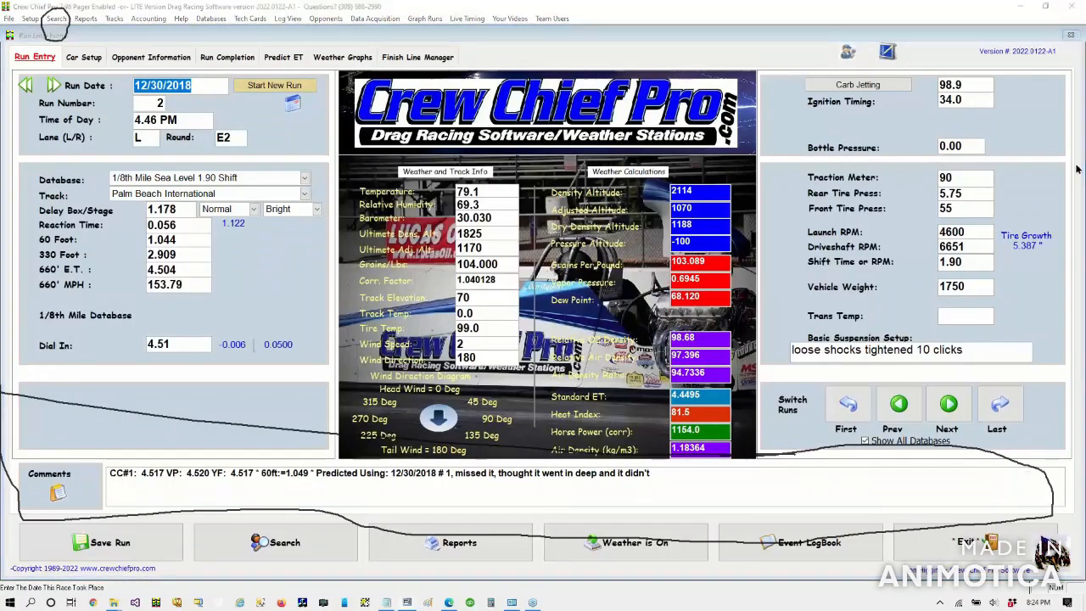
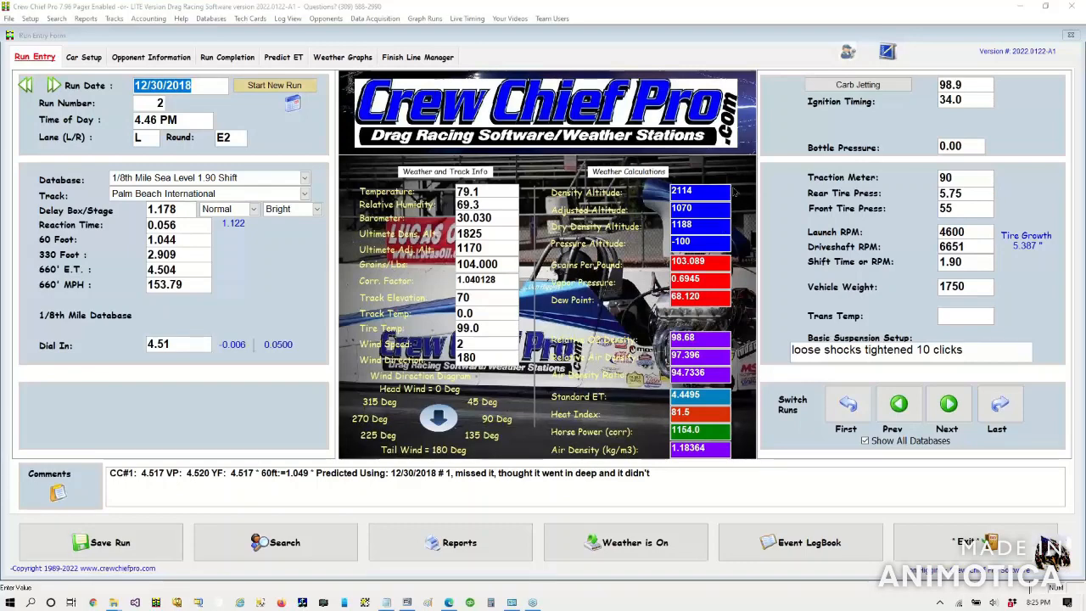
click(8, 18)
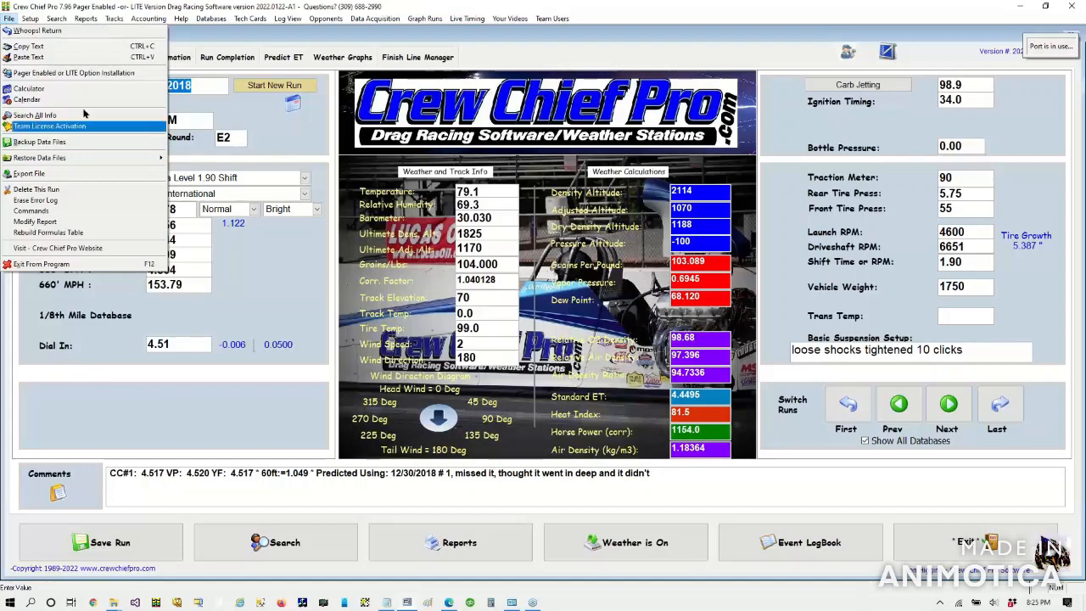
click(173, 34)
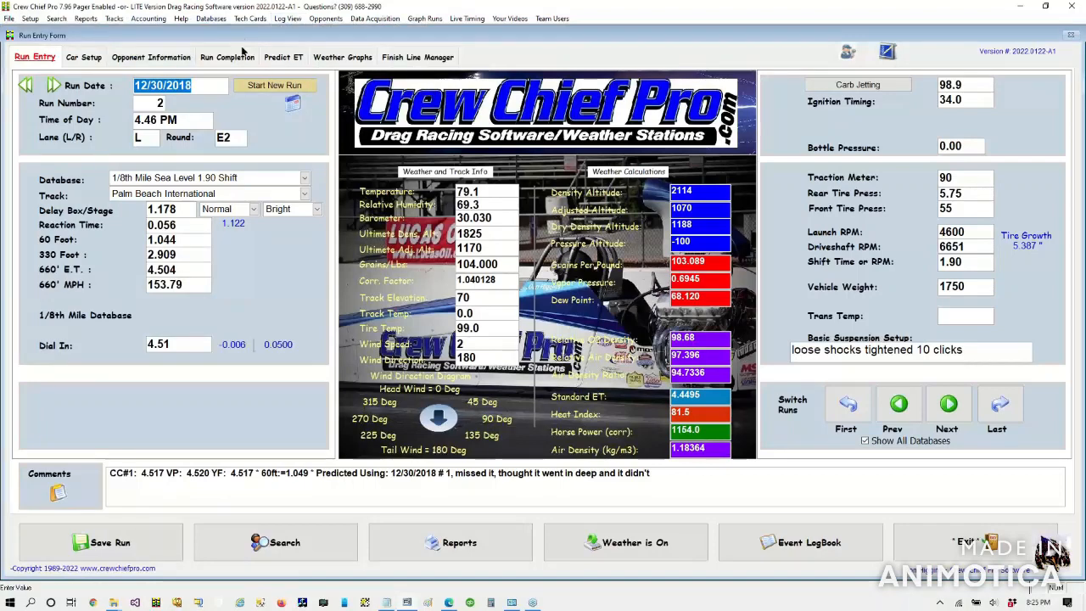
click(1078, 164)
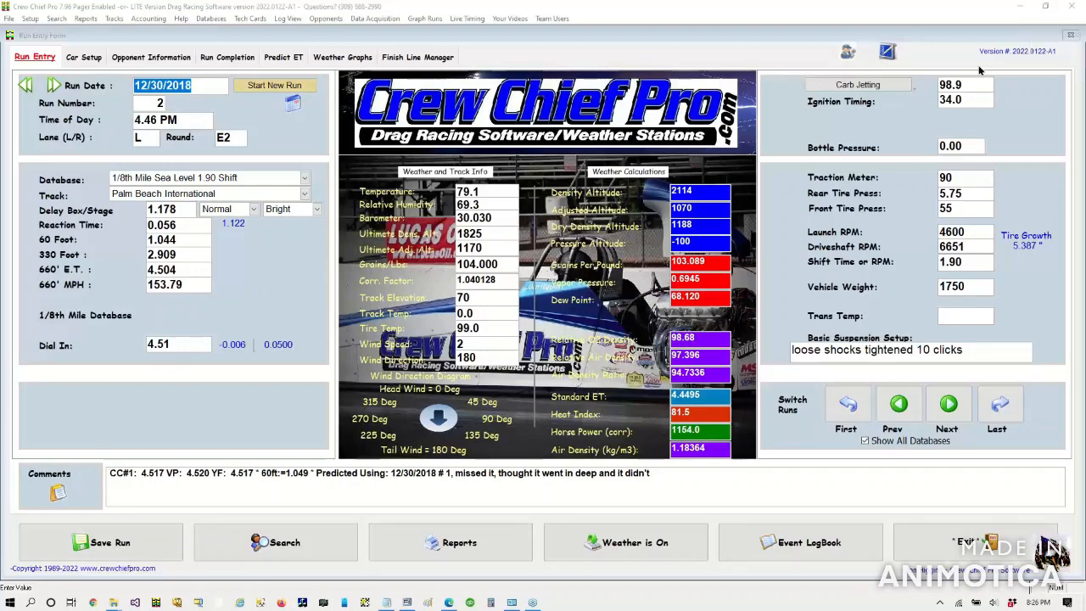
Step: Open the Combination / Database Setup Information form and look through the stored database and combination names
click(211, 19)
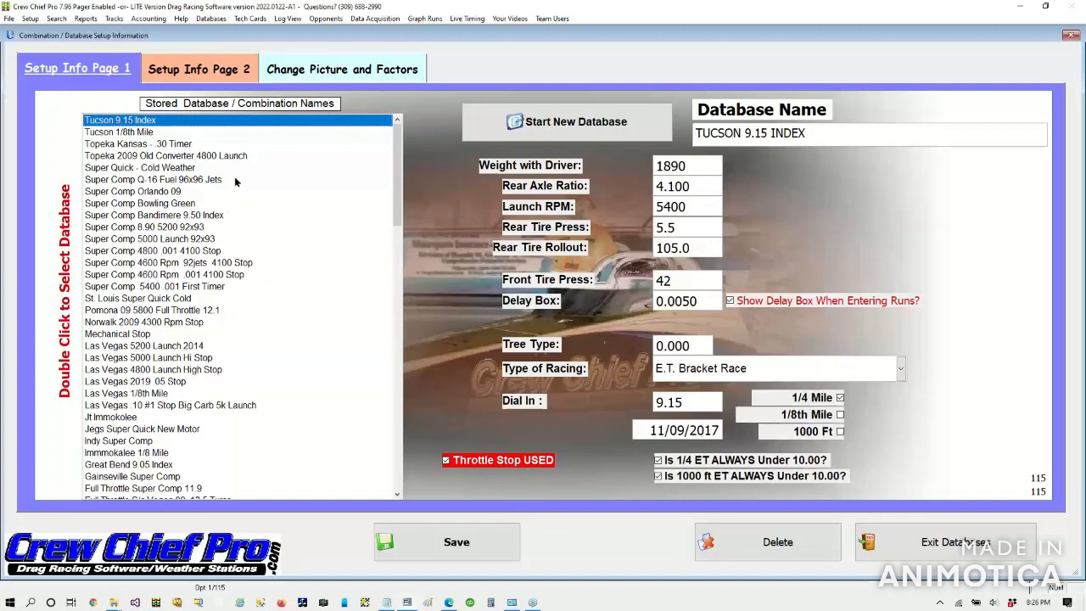
scroll(234, 177, down, 12)
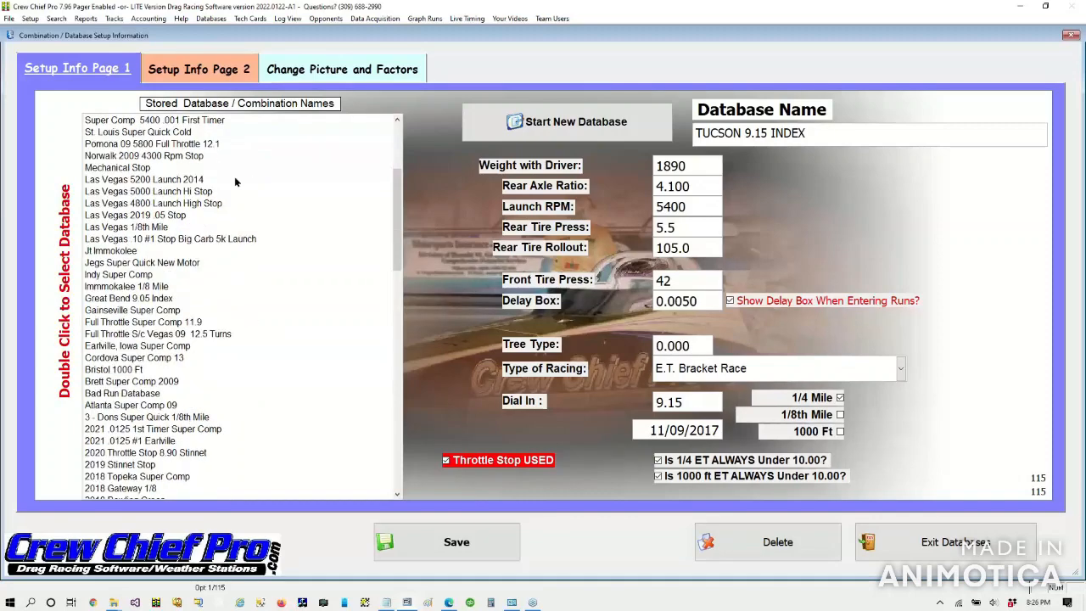
scroll(234, 176, down, 16)
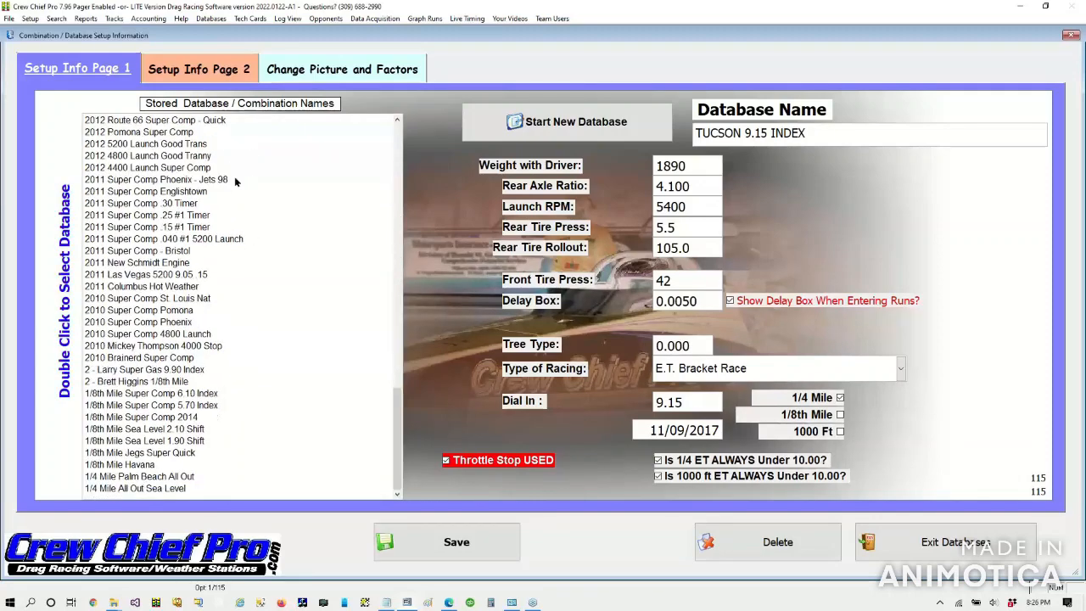
scroll(235, 176, up, 9)
scroll(234, 177, up, 19)
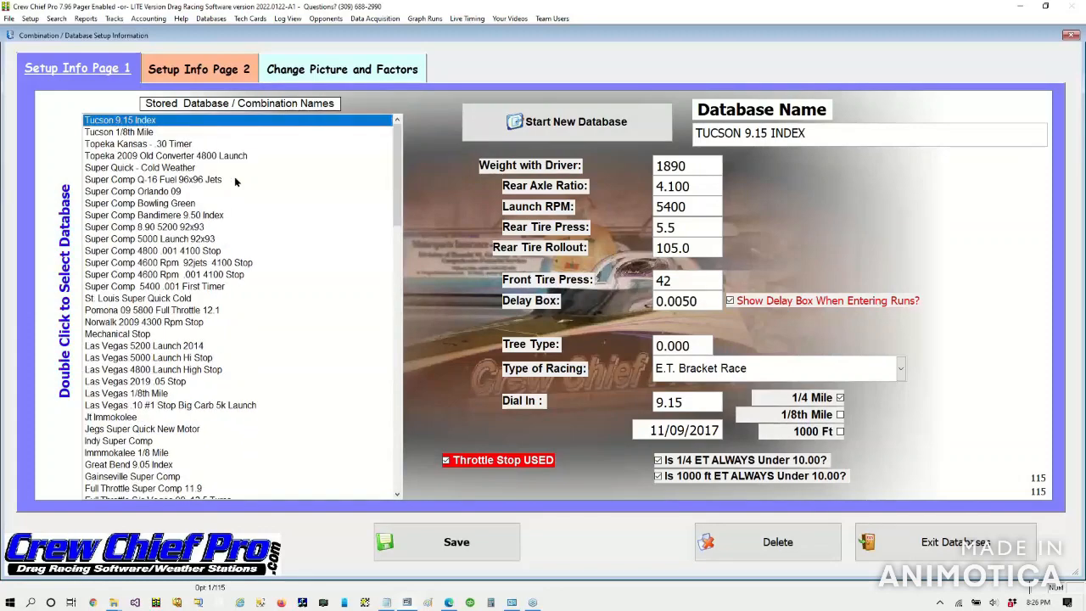
scroll(235, 180, down, 14)
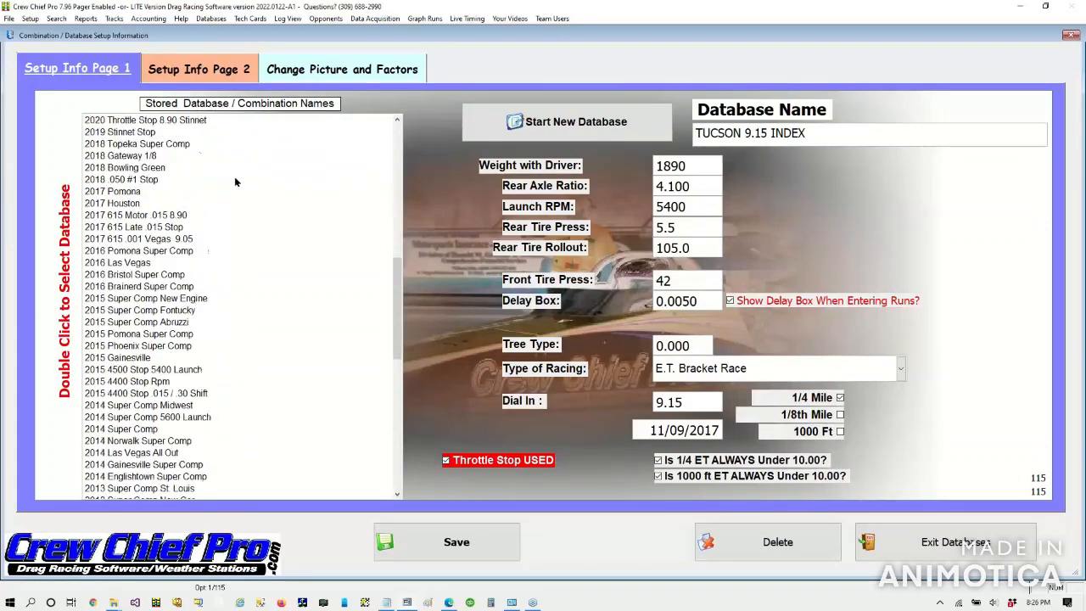
scroll(229, 187, up, 5)
scroll(217, 216, down, 2)
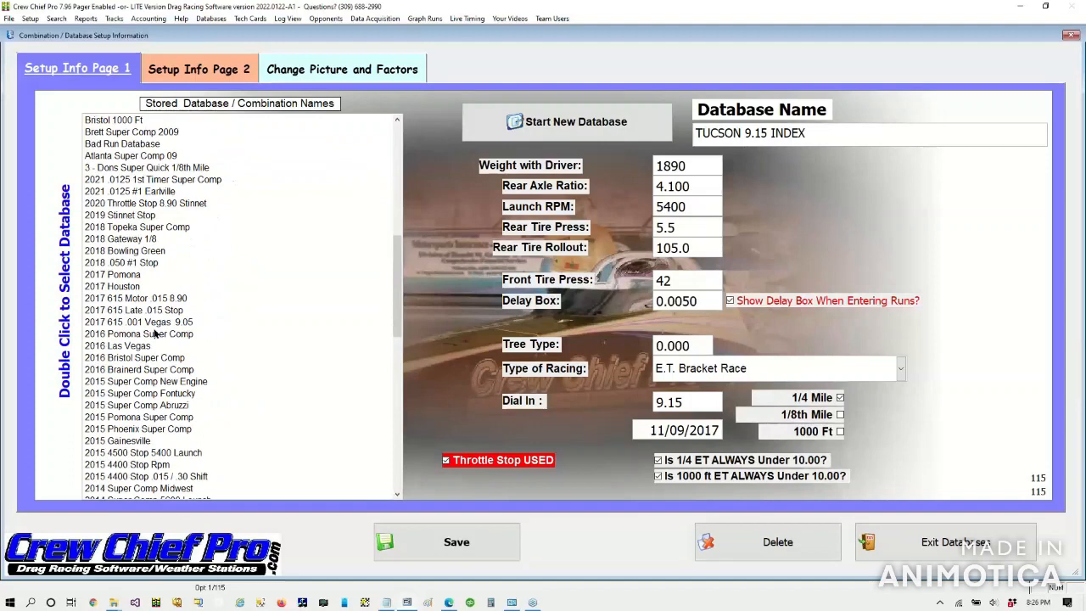
Step: Load several stored databases in turn, including 2017 Pomona and 2020 Throttle Stop 8.90 Stinnet, ending with 2021 .0125 1st Timer Super Comp
double_click(124, 275)
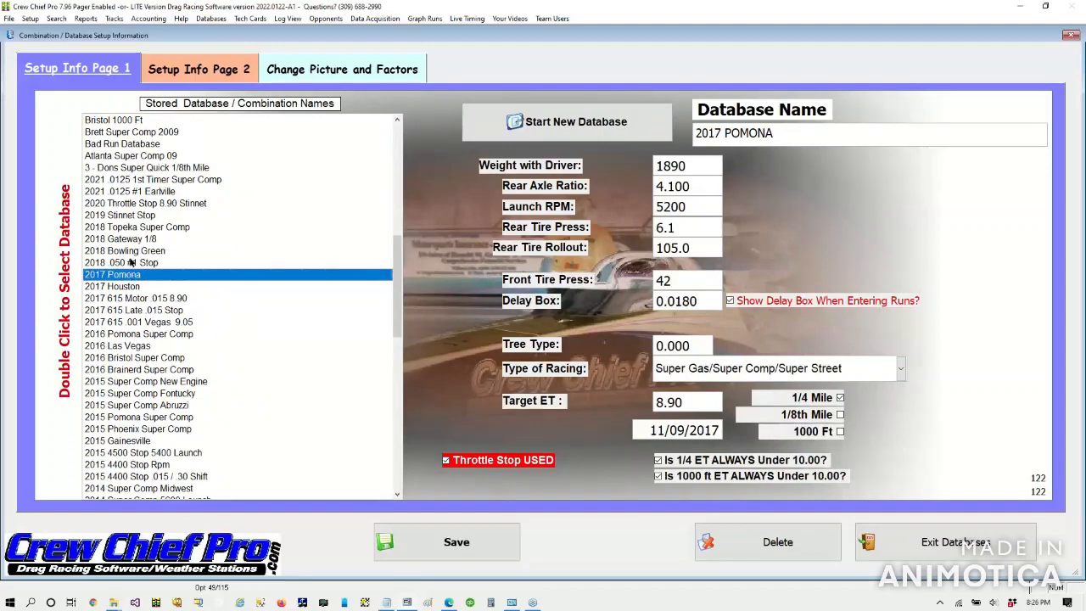
double_click(131, 240)
double_click(129, 192)
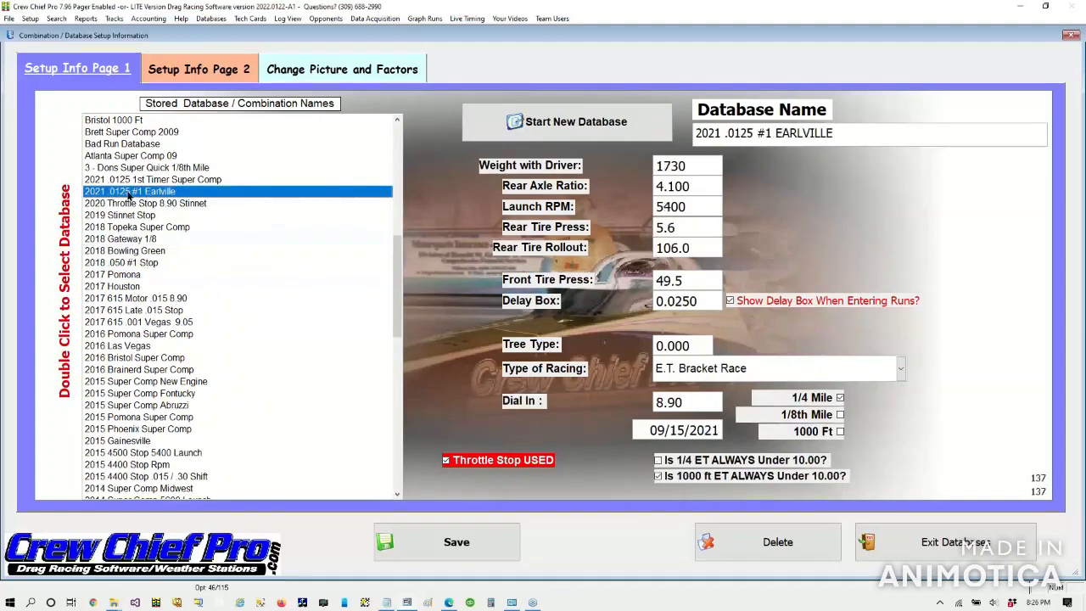
double_click(161, 204)
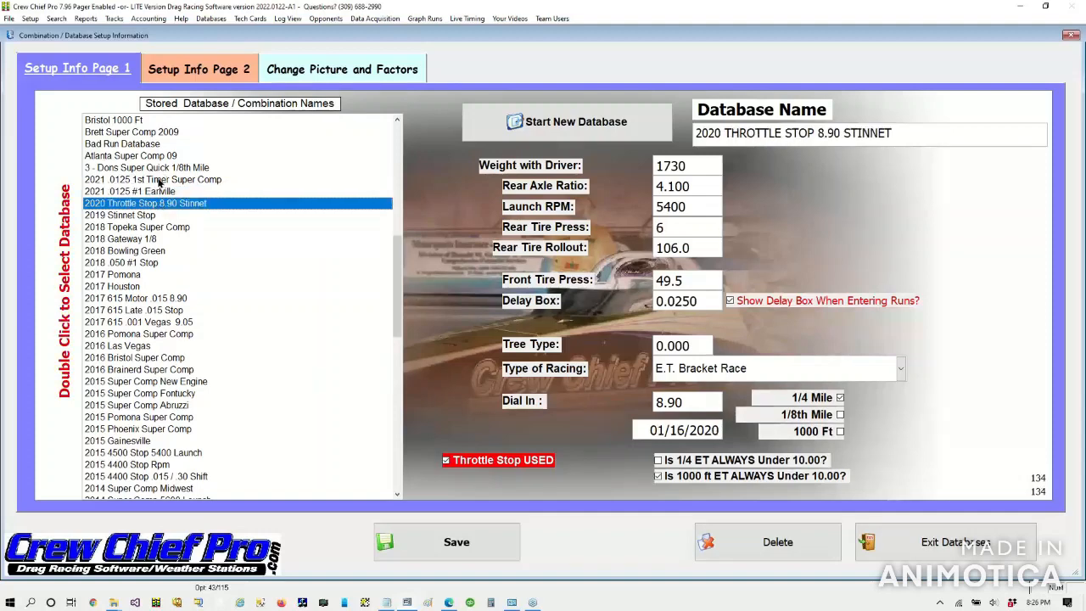
double_click(159, 180)
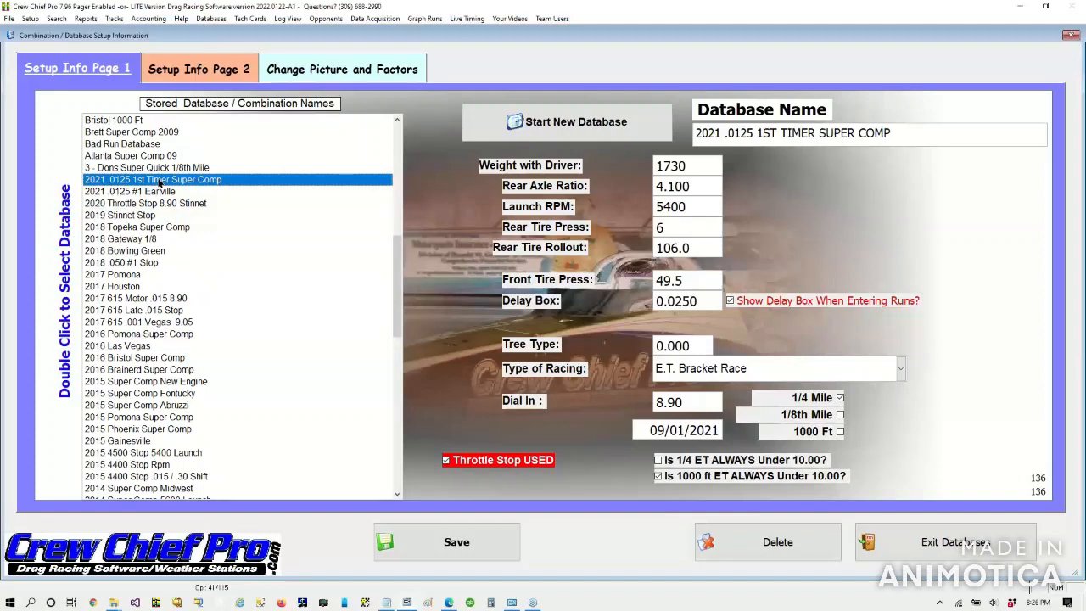
double_click(160, 183)
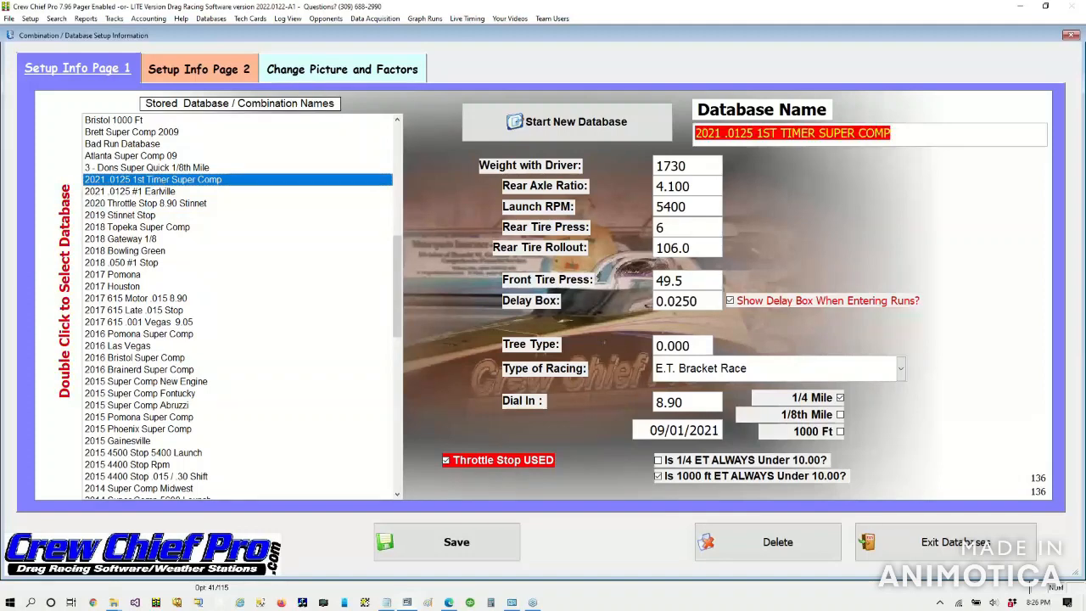
Step: With the on-screen pen, circle the Database Name, point an arrow at Rear Tire Rollout and circle the Show Delay Box When Entering Runs option
click(1078, 168)
click(975, 195)
mouse_move(862, 90)
mouse_down()
mouse_move(684, 119)
mouse_move(1000, 152)
mouse_move(727, 70)
mouse_move(693, 72)
mouse_up()
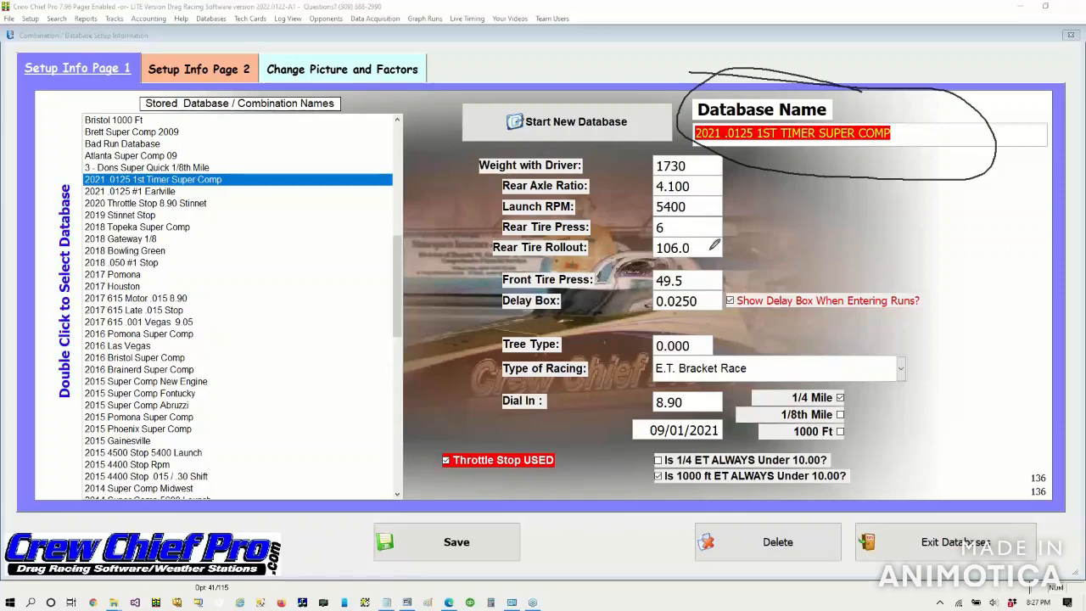
drag(705, 245, 739, 252)
mouse_move(796, 277)
mouse_down()
mouse_move(758, 275)
mouse_move(721, 299)
mouse_move(888, 322)
mouse_move(933, 276)
mouse_move(761, 274)
mouse_up()
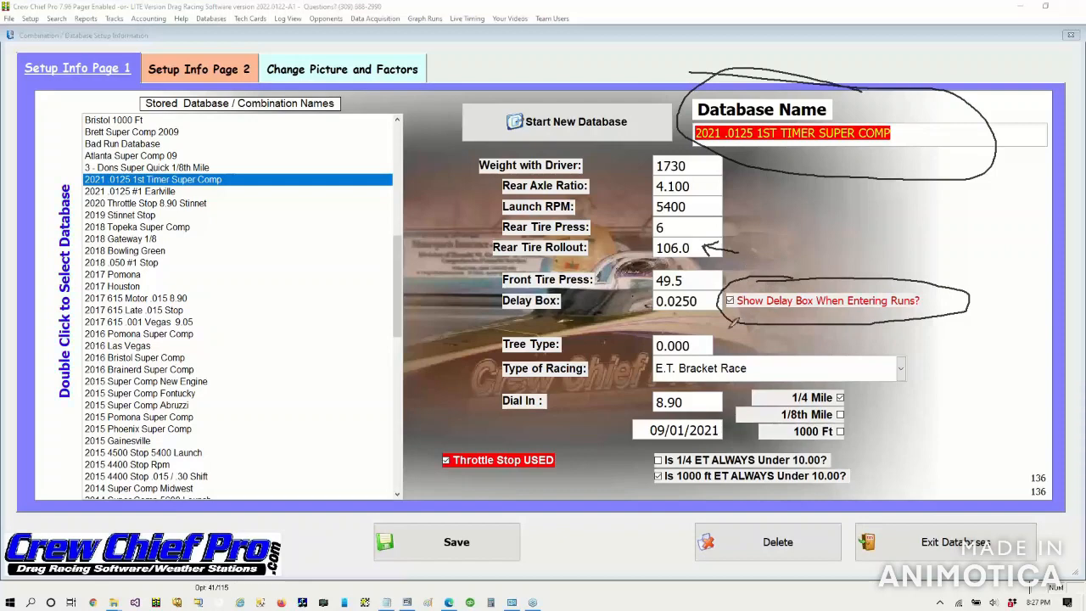
Step: Circle the Tree Type, Type of Racing, Dial In and track length settings with the pen, and clear all the markings
mouse_move(642, 329)
mouse_down()
mouse_move(719, 348)
mouse_move(654, 316)
mouse_move(612, 336)
mouse_up()
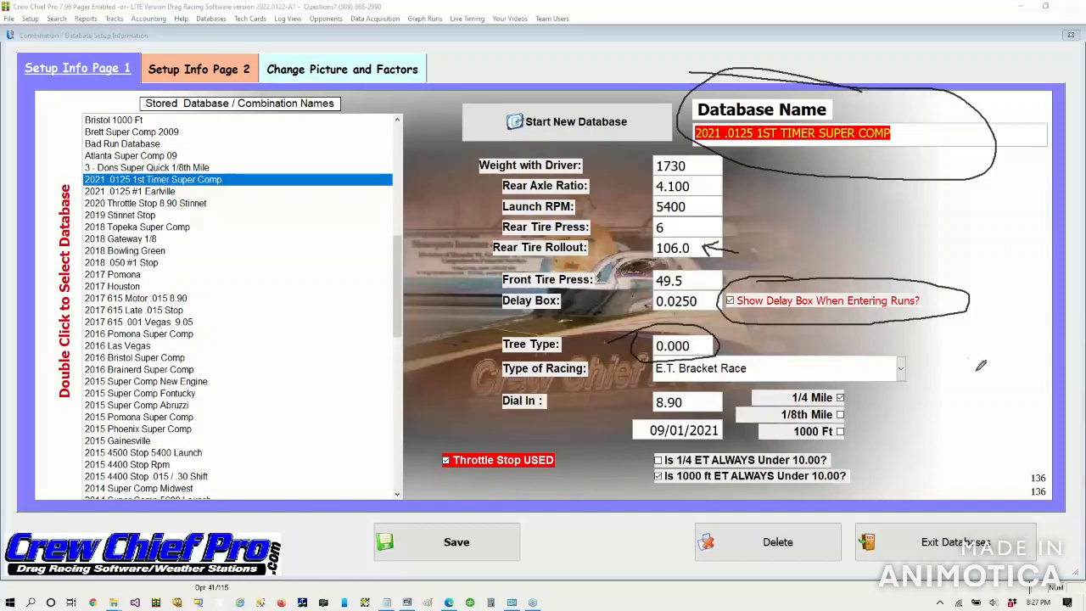
mouse_move(895, 348)
mouse_down()
mouse_move(633, 367)
mouse_move(925, 381)
mouse_move(929, 356)
mouse_move(898, 343)
mouse_up()
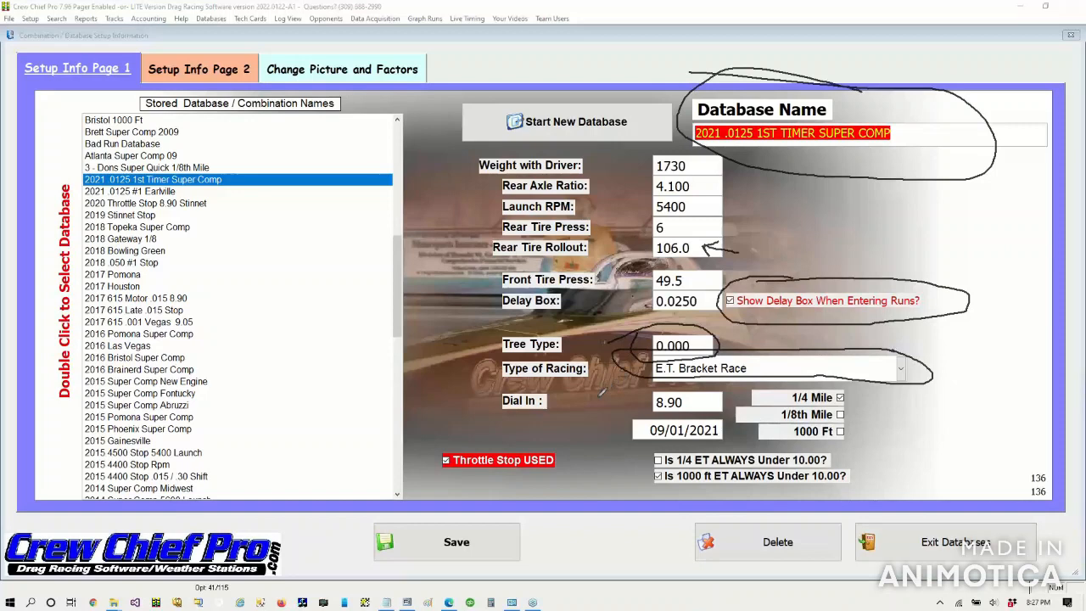
mouse_move(598, 384)
mouse_down()
mouse_move(628, 419)
mouse_move(723, 400)
mouse_move(685, 379)
mouse_move(593, 393)
mouse_up()
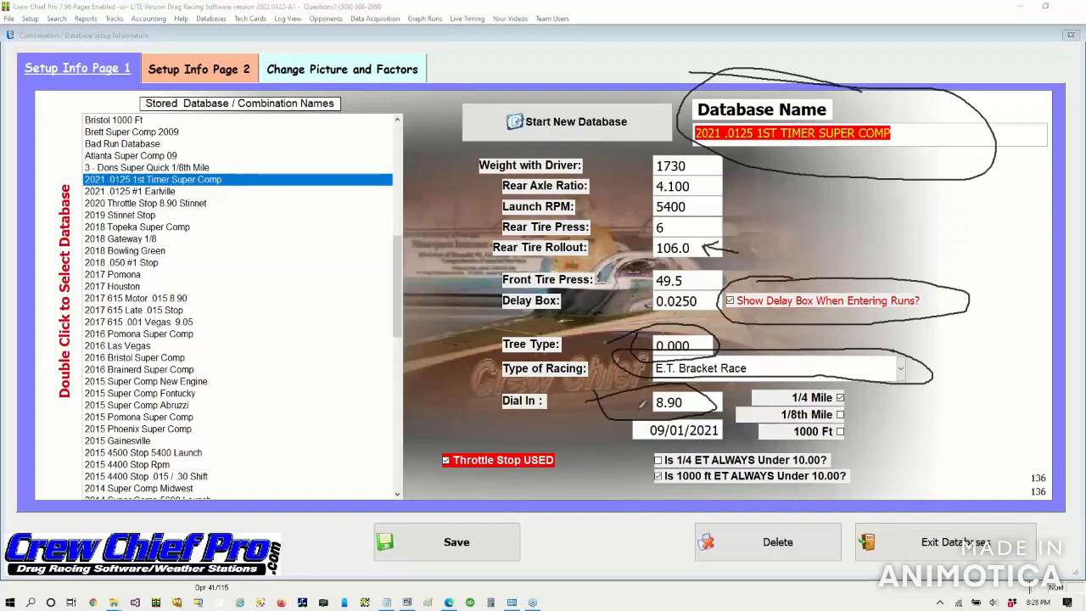
mouse_move(896, 393)
mouse_down()
mouse_move(845, 384)
mouse_move(752, 412)
mouse_move(813, 458)
mouse_move(893, 431)
mouse_move(872, 390)
mouse_up()
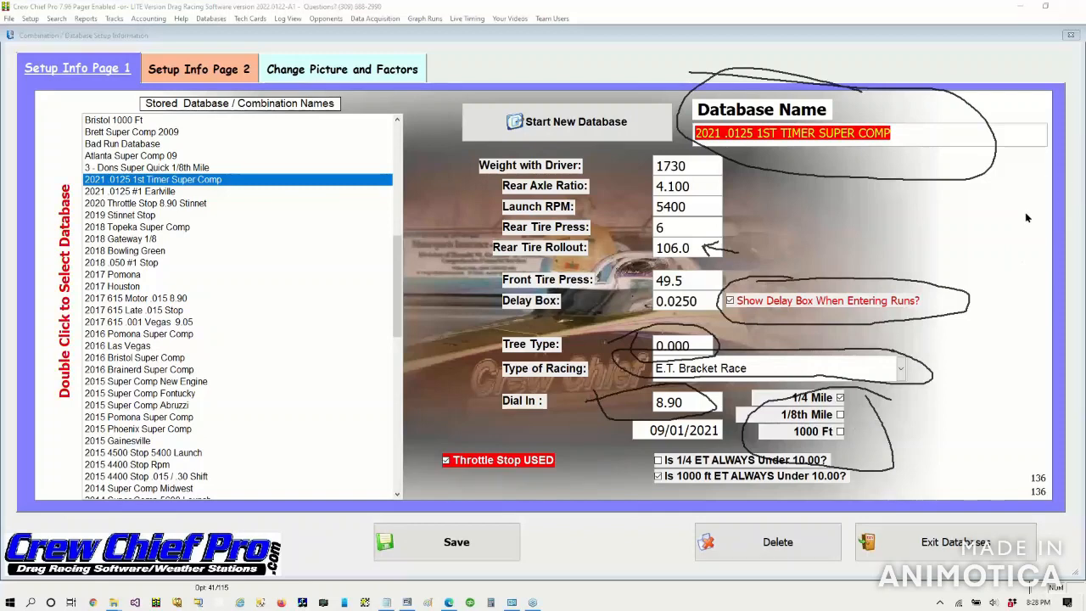
click(1012, 245)
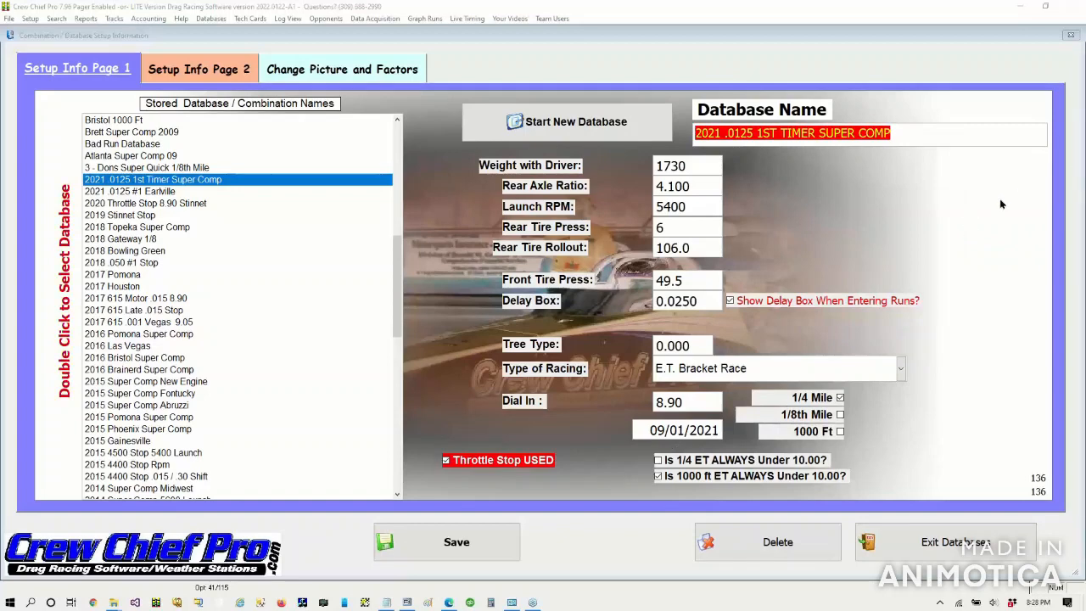
Step: Mark the ET always under 10.00 options, the Throttle Stop USED option and the Setup Info Page 2 heading with pen and yellow highlighter
mouse_move(689, 448)
mouse_down()
mouse_move(619, 460)
mouse_move(646, 490)
mouse_move(844, 493)
mouse_move(862, 472)
mouse_move(822, 441)
mouse_move(652, 435)
mouse_move(628, 448)
mouse_up()
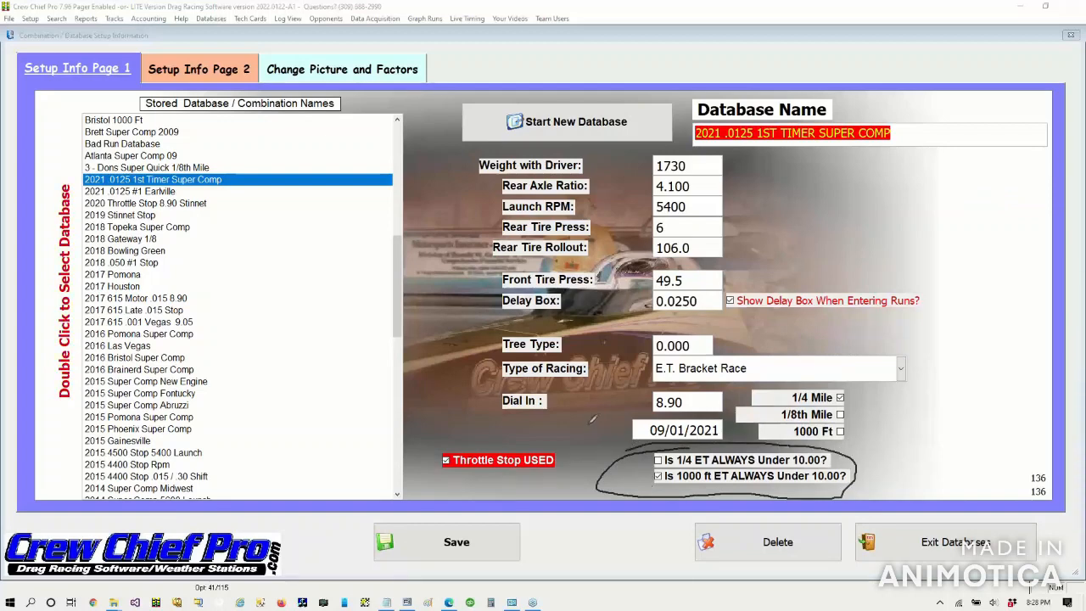
mouse_move(593, 418)
mouse_down()
mouse_move(628, 465)
mouse_move(647, 460)
mouse_move(630, 474)
mouse_move(645, 469)
mouse_up()
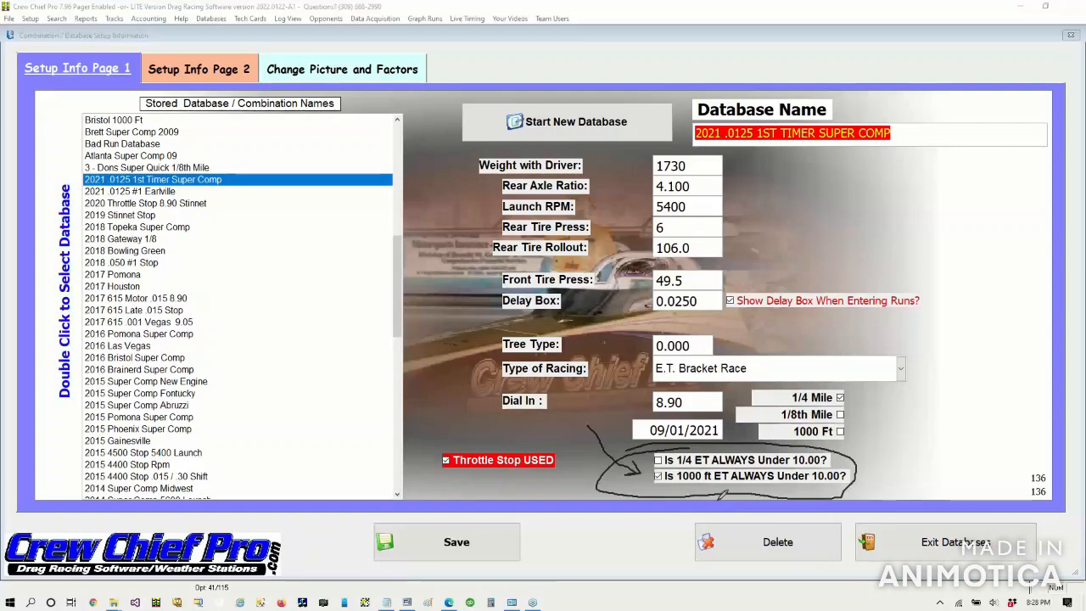
mouse_move(522, 429)
mouse_down()
mouse_move(424, 452)
mouse_move(598, 492)
mouse_move(594, 467)
mouse_move(496, 422)
mouse_up()
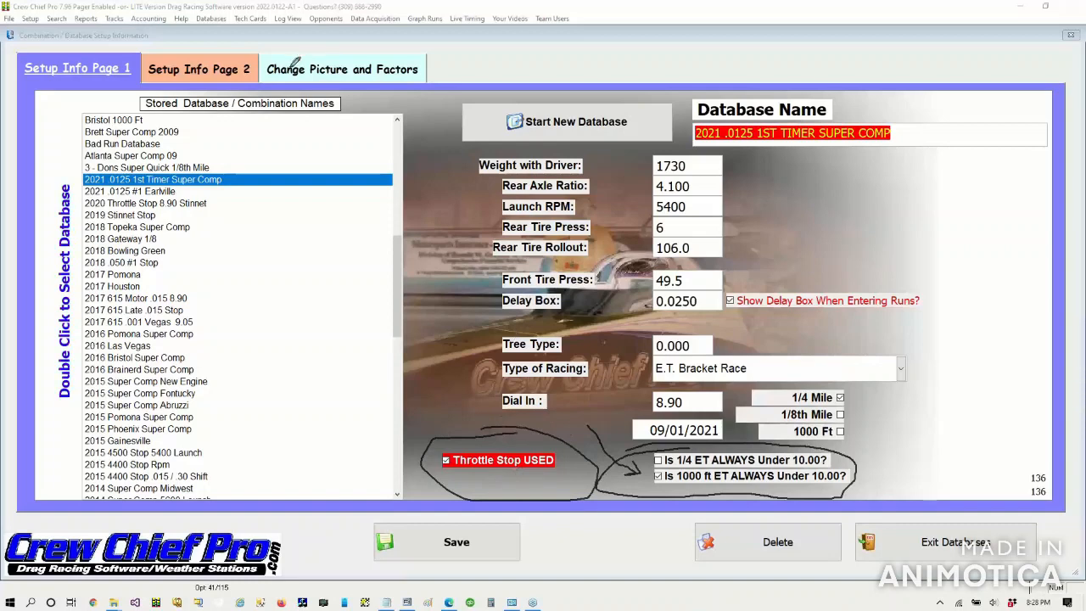
mouse_move(227, 35)
mouse_down()
mouse_move(146, 53)
mouse_move(166, 83)
mouse_move(225, 88)
mouse_move(259, 73)
mouse_move(248, 47)
mouse_move(224, 39)
mouse_up()
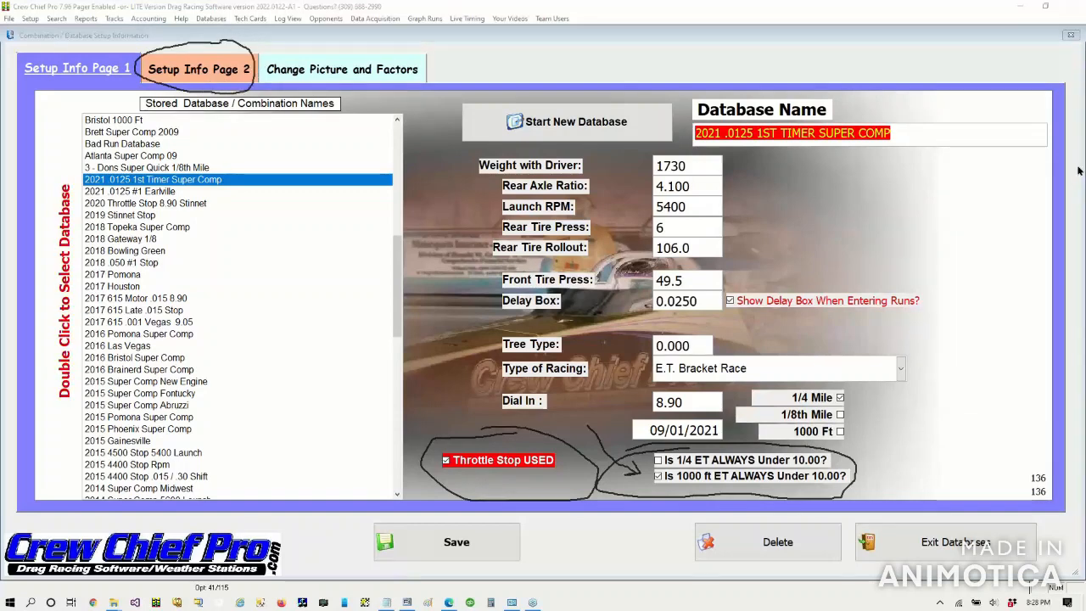
click(995, 208)
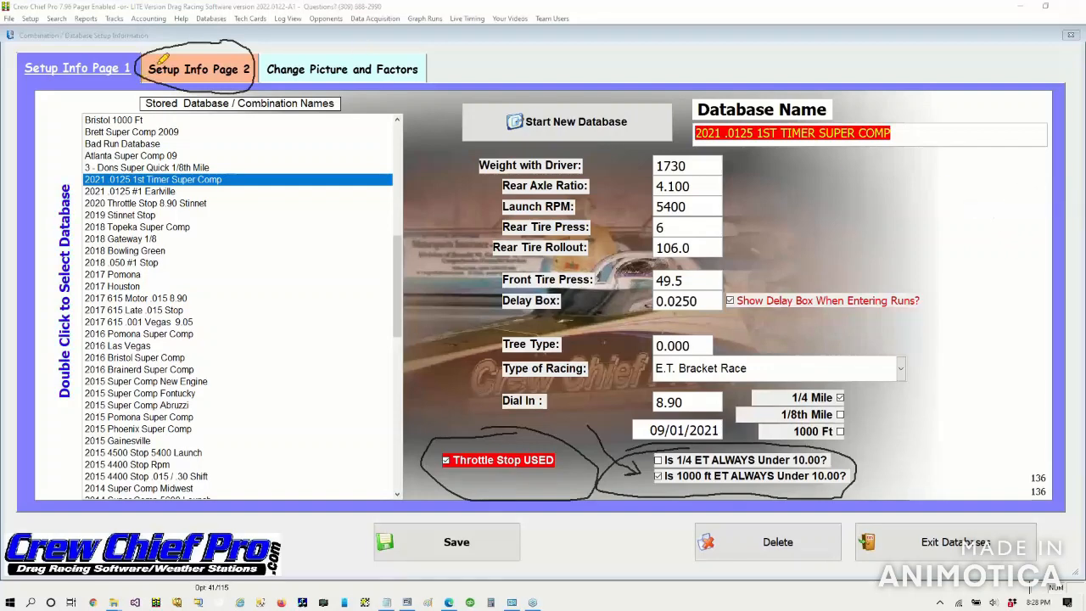
mouse_move(149, 67)
mouse_down()
mouse_move(174, 119)
mouse_move(250, 85)
mouse_move(217, 38)
mouse_move(140, 66)
mouse_move(195, 115)
mouse_move(259, 39)
mouse_move(207, 38)
mouse_up()
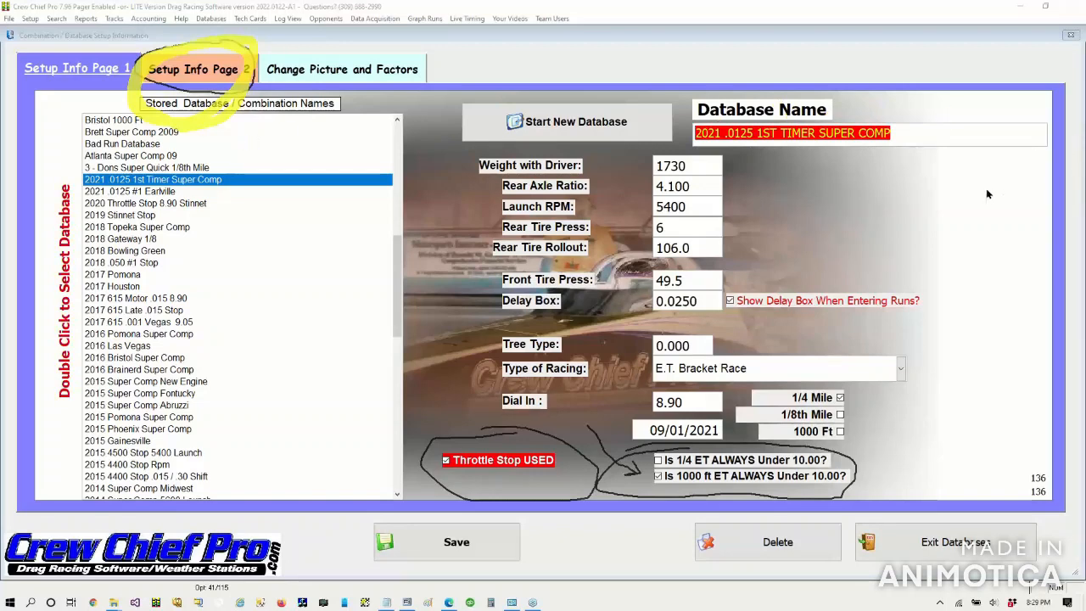
Step: Open Setup Info Page 2 of the database and mark the Choose Vehicle Type setting with a pen circle and an arrow
click(187, 70)
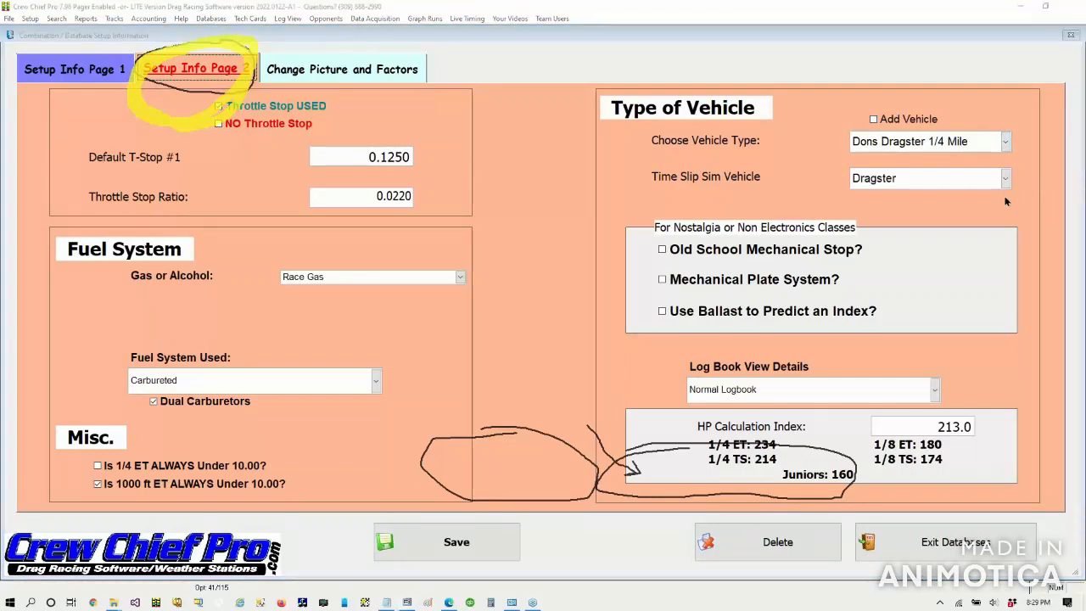
mouse_move(932, 105)
mouse_down()
mouse_move(806, 142)
mouse_move(1032, 145)
mouse_move(1014, 114)
mouse_move(859, 101)
mouse_move(854, 136)
mouse_up()
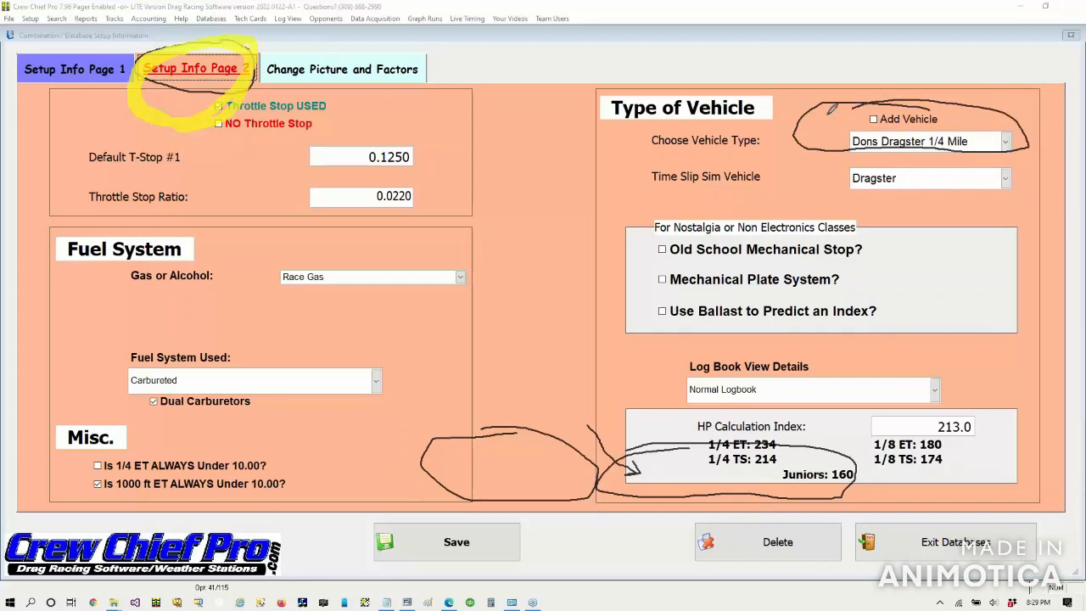
mouse_move(828, 114)
mouse_down()
mouse_move(839, 135)
mouse_move(847, 116)
mouse_up()
Step: Circle the throttle stop values, Gas or Alcohol and Fuel System Used settings with the pen, and clear all the markings
mouse_move(416, 134)
mouse_down()
mouse_move(294, 158)
mouse_move(363, 231)
mouse_move(452, 199)
mouse_move(419, 134)
mouse_move(371, 146)
mouse_up()
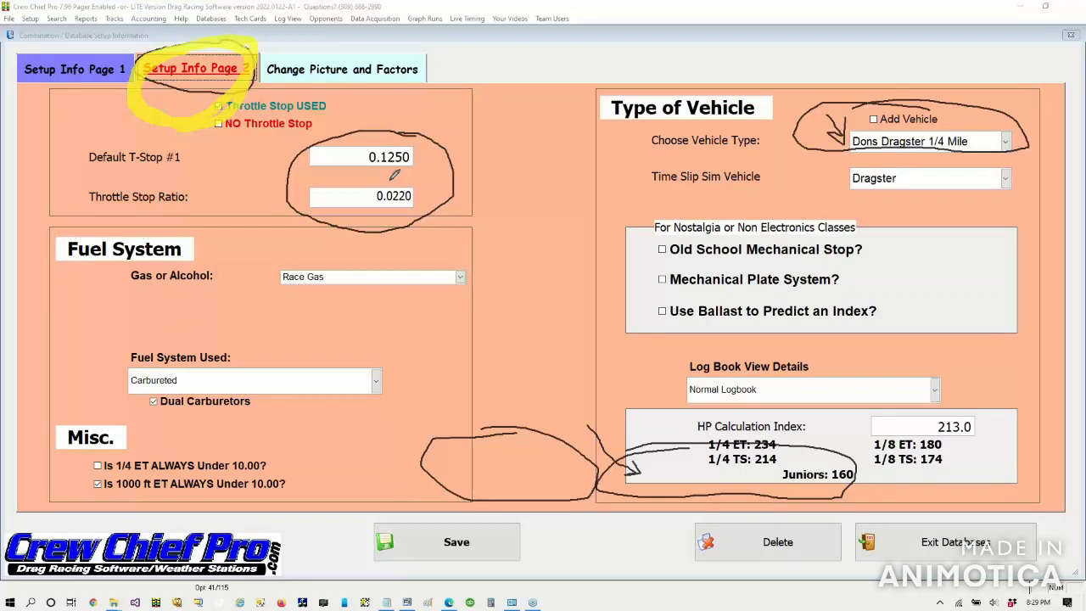
mouse_move(397, 180)
mouse_down()
mouse_move(377, 181)
mouse_move(392, 214)
mouse_move(415, 204)
mouse_move(412, 179)
mouse_move(390, 178)
mouse_up()
mouse_move(388, 244)
mouse_down()
mouse_move(227, 288)
mouse_move(306, 327)
mouse_move(450, 325)
mouse_move(487, 276)
mouse_move(352, 242)
mouse_up()
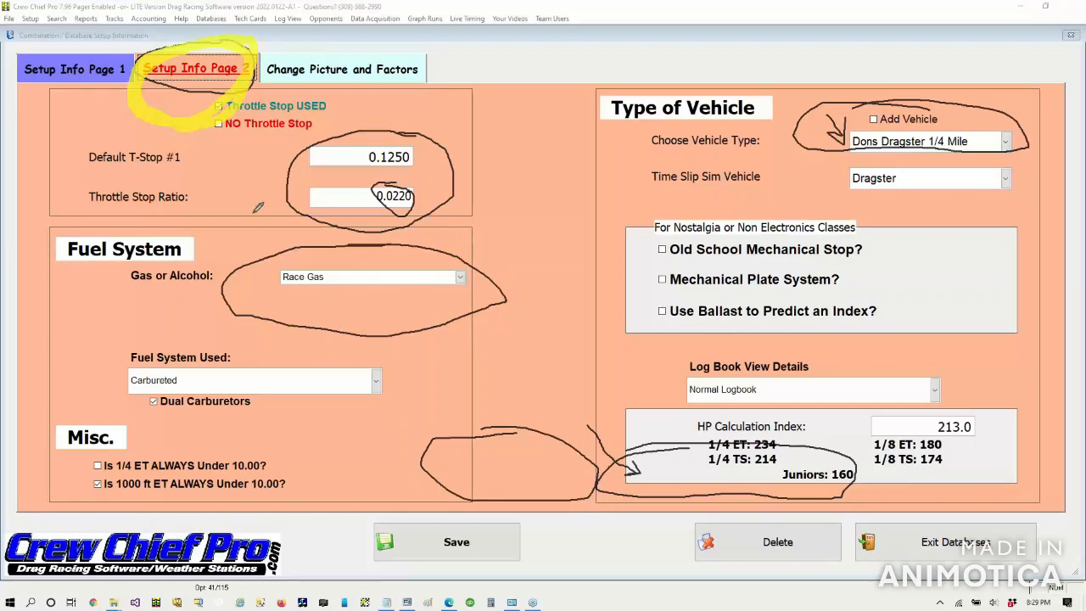
mouse_move(253, 212)
mouse_down()
mouse_move(327, 270)
mouse_move(297, 269)
mouse_move(329, 277)
mouse_move(324, 258)
mouse_up()
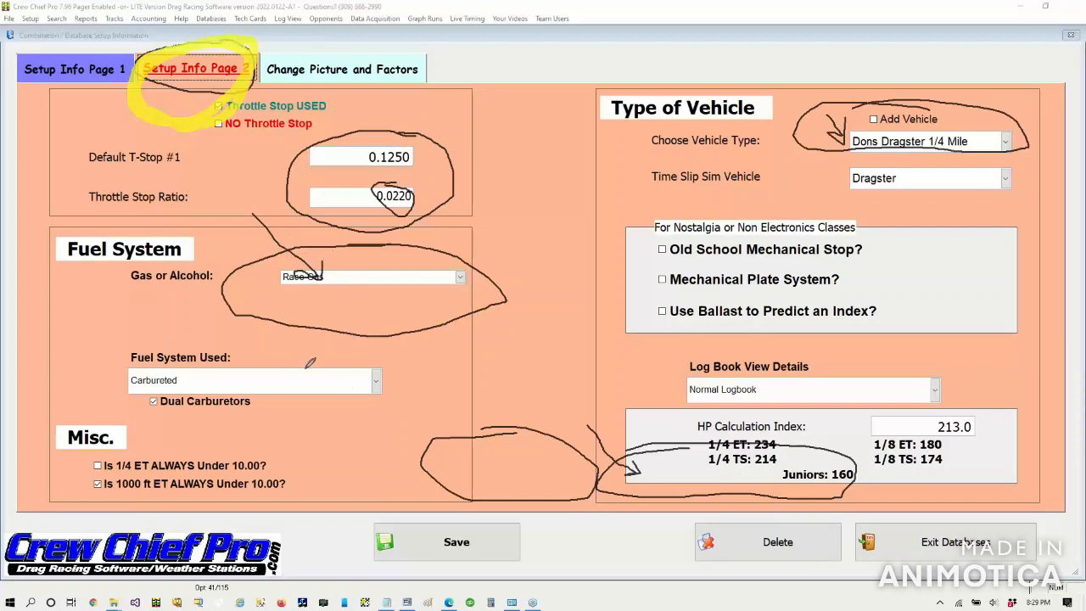
mouse_move(176, 320)
mouse_down()
mouse_move(82, 370)
mouse_move(237, 434)
mouse_move(352, 433)
mouse_move(420, 367)
mouse_move(318, 314)
mouse_move(127, 317)
mouse_up()
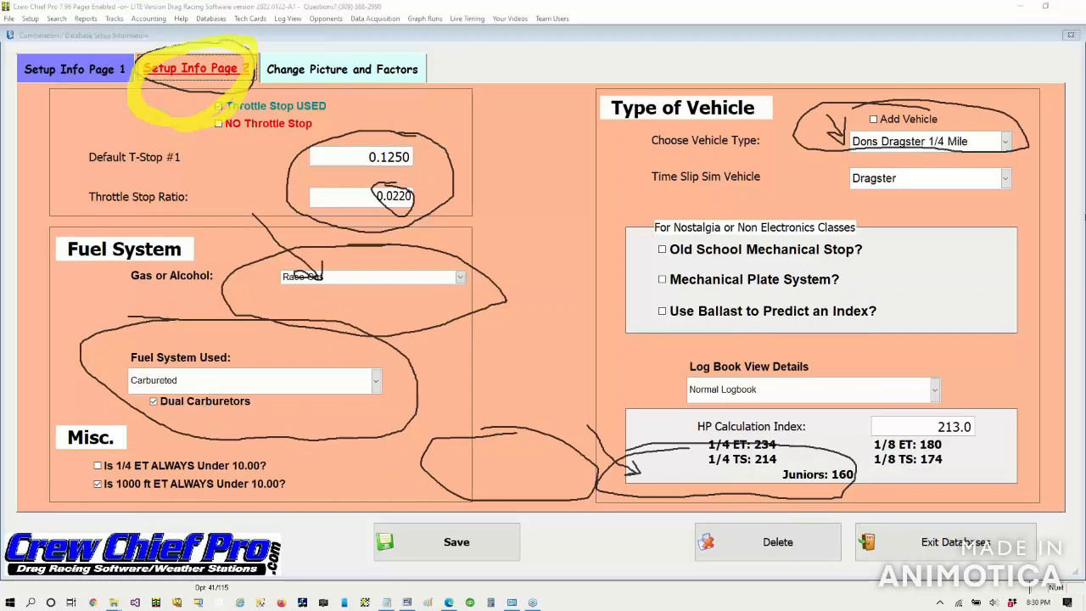
click(1010, 241)
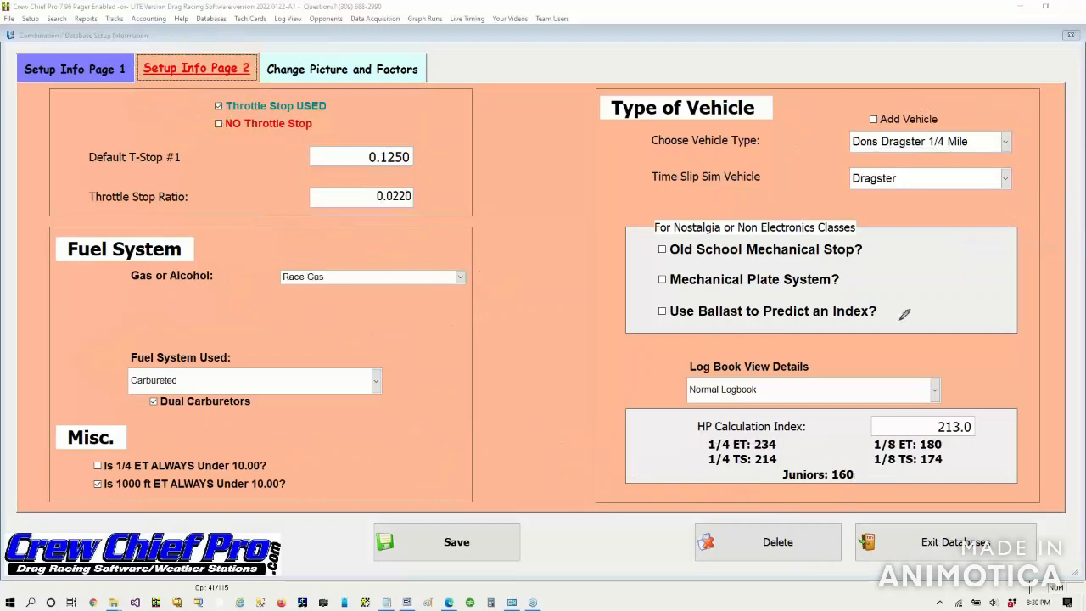
Step: Mark the HP Calculation Index section, its Juniors and 1/8 mile reference values, and the Time Slip Sim Vehicle setting with the pen
mouse_move(622, 380)
mouse_down()
mouse_move(703, 510)
mouse_move(934, 521)
mouse_move(1016, 401)
mouse_move(570, 406)
mouse_up()
mouse_move(502, 370)
mouse_down()
mouse_move(592, 418)
mouse_move(576, 419)
mouse_move(596, 392)
mouse_up()
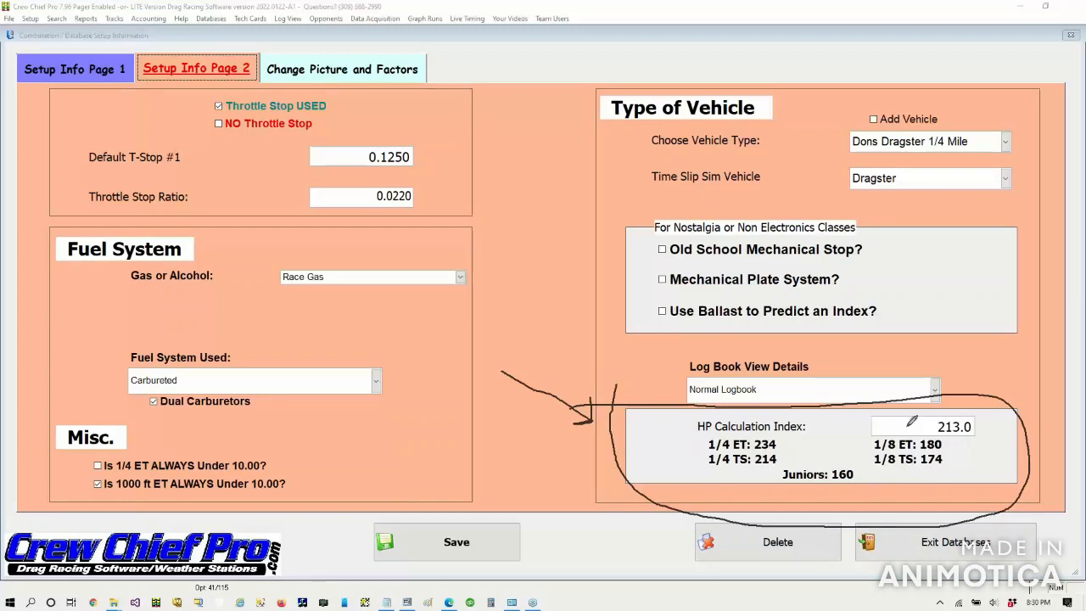
mouse_move(829, 461)
mouse_down()
mouse_move(774, 469)
mouse_move(838, 488)
mouse_move(876, 463)
mouse_move(828, 457)
mouse_up()
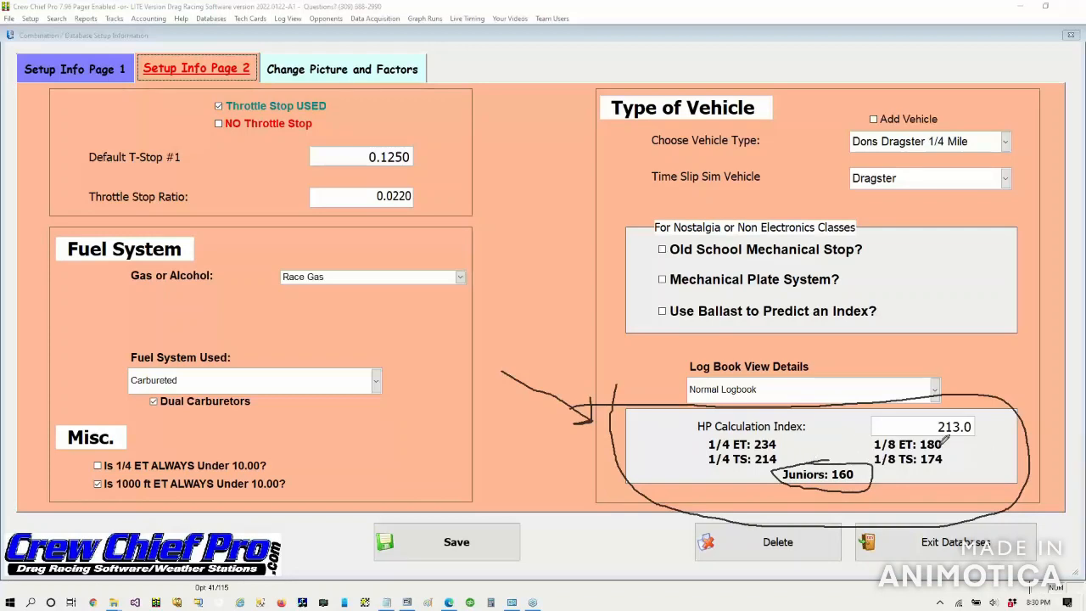
mouse_move(936, 427)
mouse_down()
mouse_move(861, 437)
mouse_move(904, 475)
mouse_move(958, 463)
mouse_move(935, 431)
mouse_up()
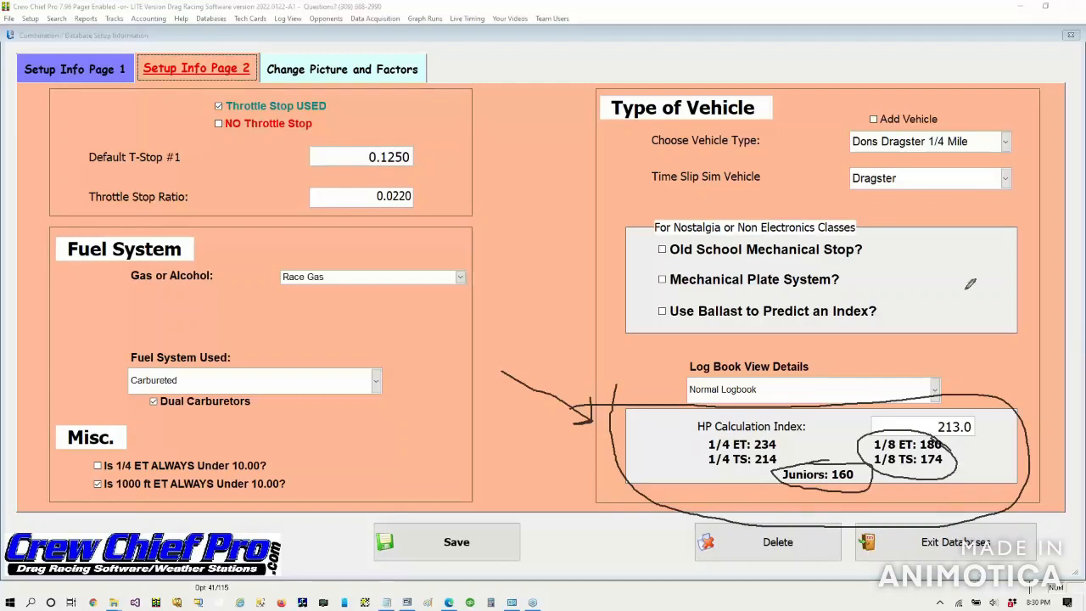
mouse_move(703, 155)
mouse_down()
mouse_move(633, 173)
mouse_move(679, 197)
mouse_move(1027, 197)
mouse_move(1062, 183)
mouse_move(886, 153)
mouse_move(621, 159)
mouse_up()
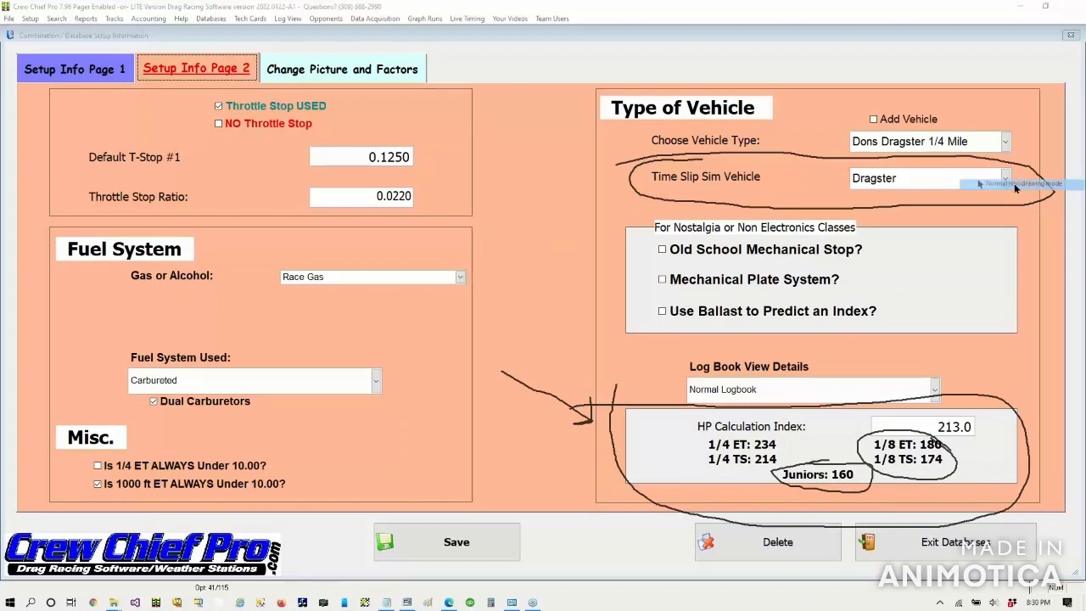
Step: Open the Time Slip Sim Vehicle choices and select Dragster
click(1006, 180)
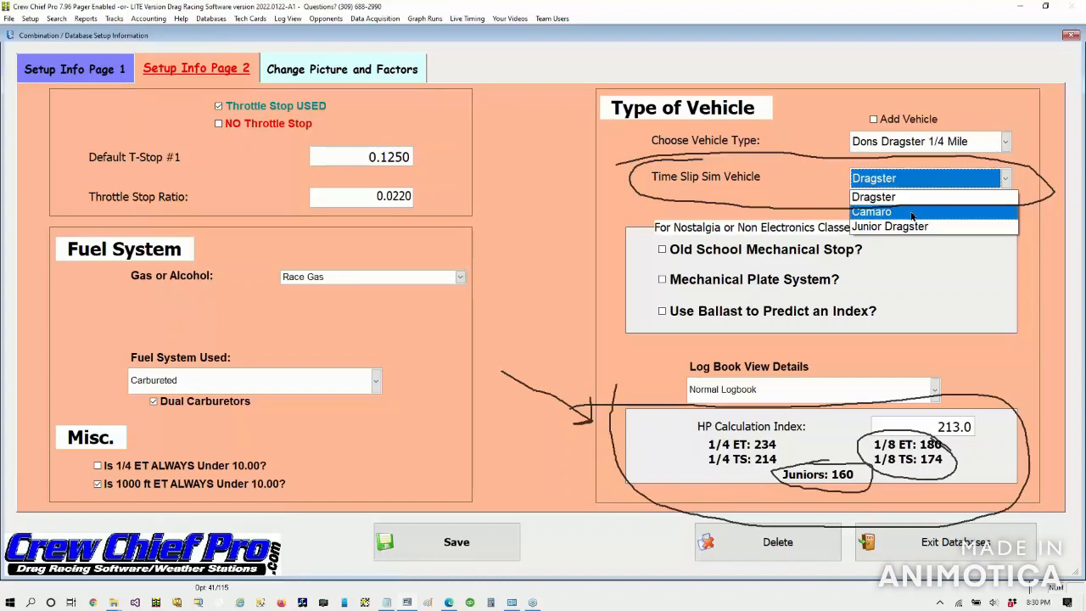
click(882, 197)
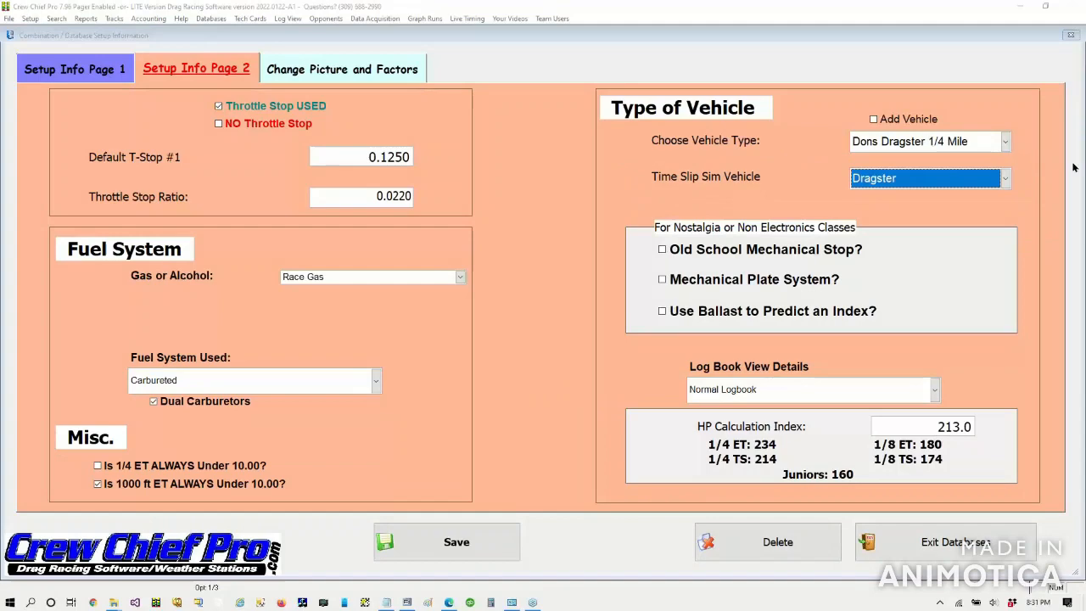
Step: On Setup Info Page 1, load the 2019 Stinnet Stop database, followed by 1/8th Mile Sea Level 1.90 Shift
click(33, 78)
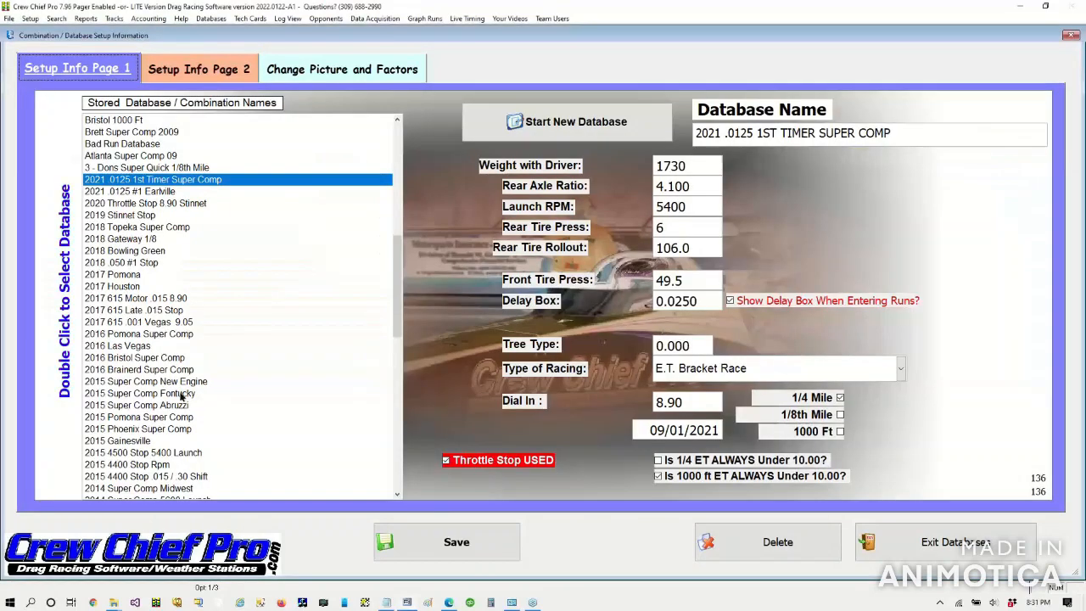
double_click(155, 217)
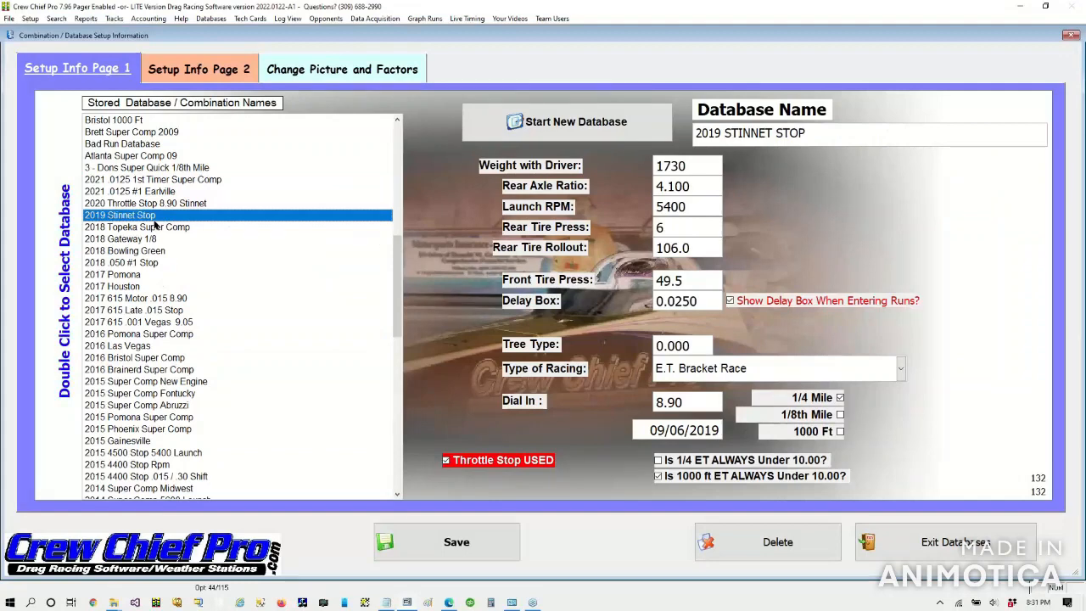
key(1)
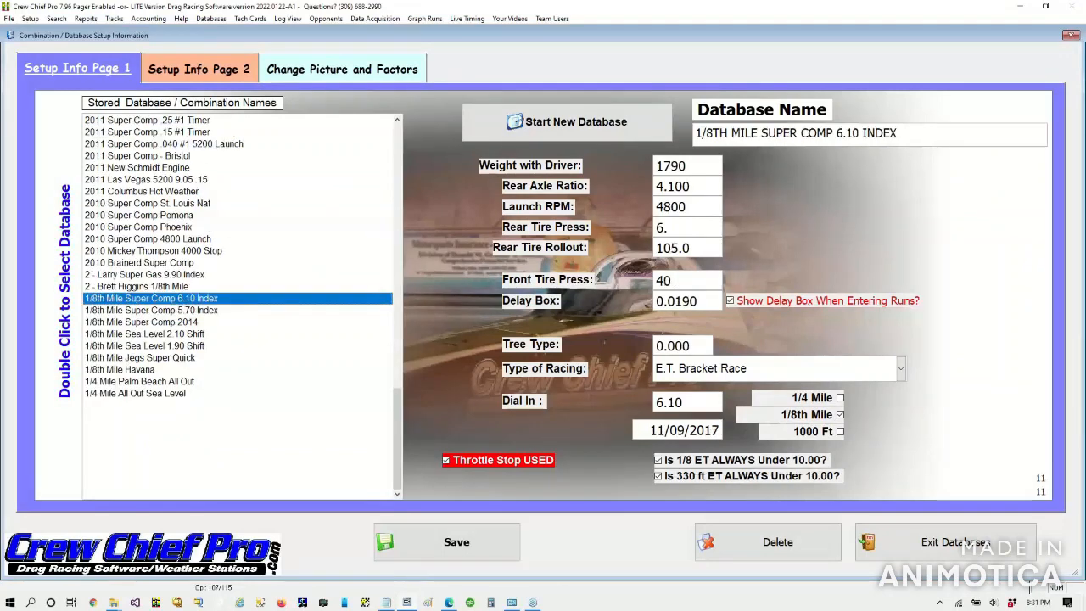
double_click(191, 348)
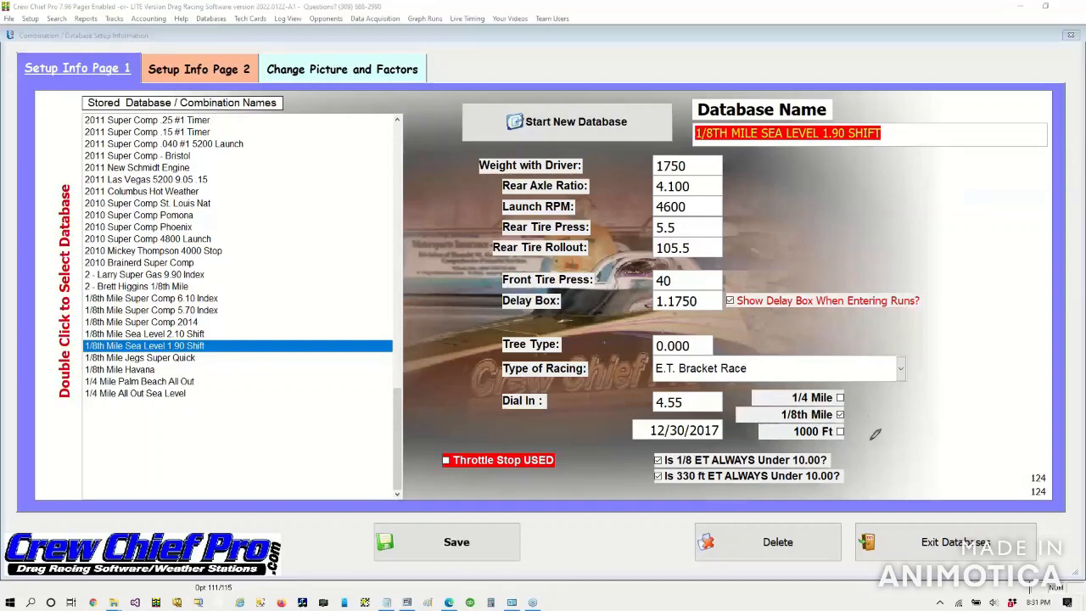
Step: Mark the 1/8th Mile distance option, the Throttle Stop USED option and the Database Name with the pen
mouse_move(875, 433)
mouse_down()
mouse_move(813, 358)
mouse_move(715, 433)
mouse_move(822, 459)
mouse_move(888, 390)
mouse_up()
mouse_move(978, 419)
mouse_down()
mouse_move(849, 413)
mouse_move(857, 425)
mouse_move(864, 412)
mouse_up()
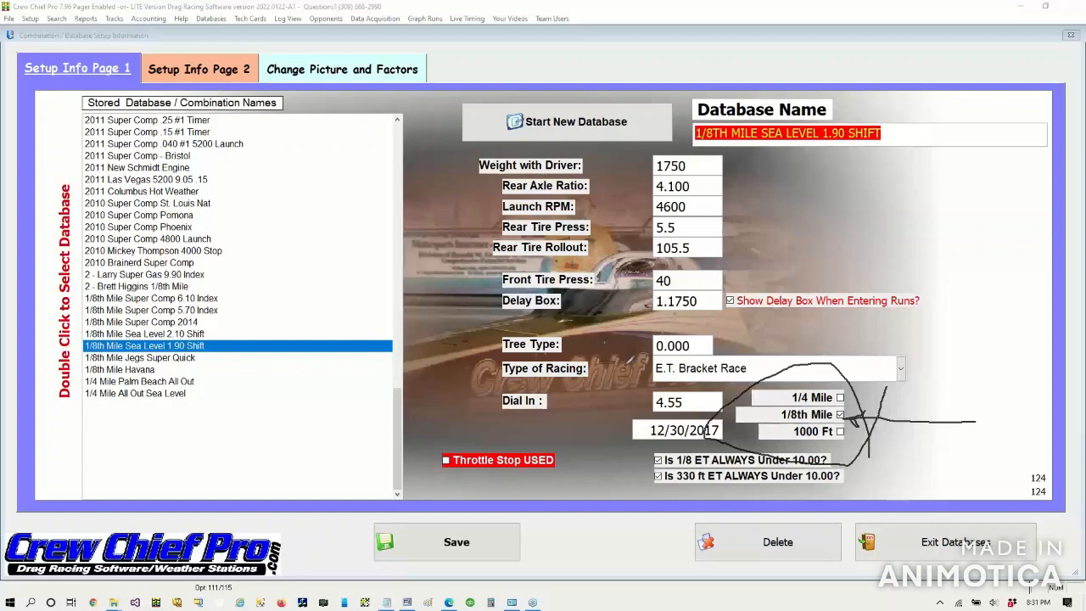
mouse_move(463, 430)
mouse_down()
mouse_move(421, 465)
mouse_move(535, 506)
mouse_move(584, 463)
mouse_move(471, 415)
mouse_move(436, 434)
mouse_up()
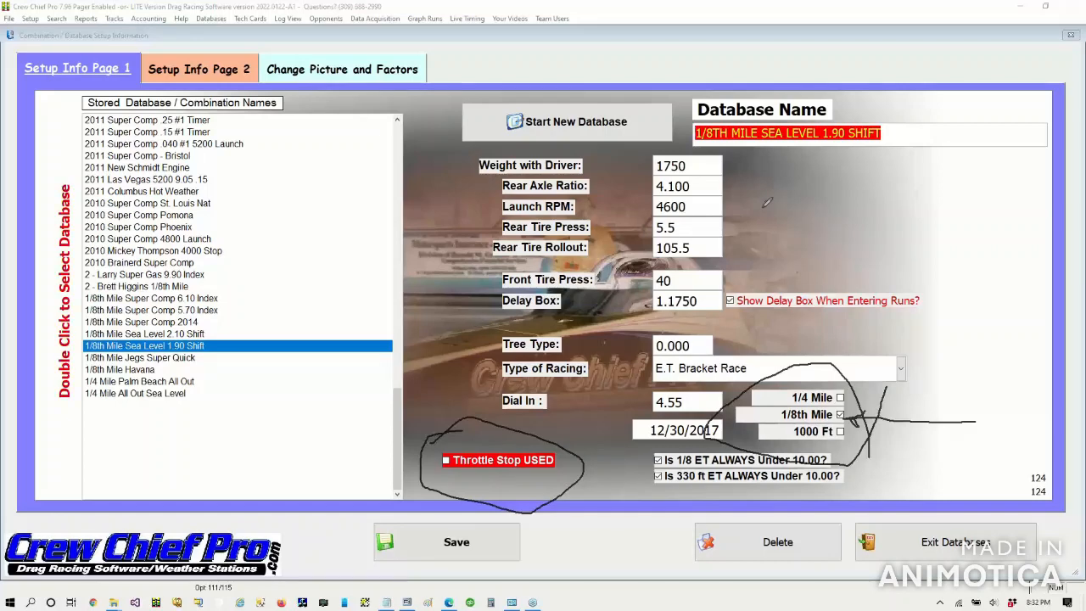
mouse_move(824, 199)
mouse_down()
mouse_move(829, 208)
mouse_move(793, 151)
mouse_move(783, 173)
mouse_move(792, 151)
mouse_move(835, 162)
mouse_up()
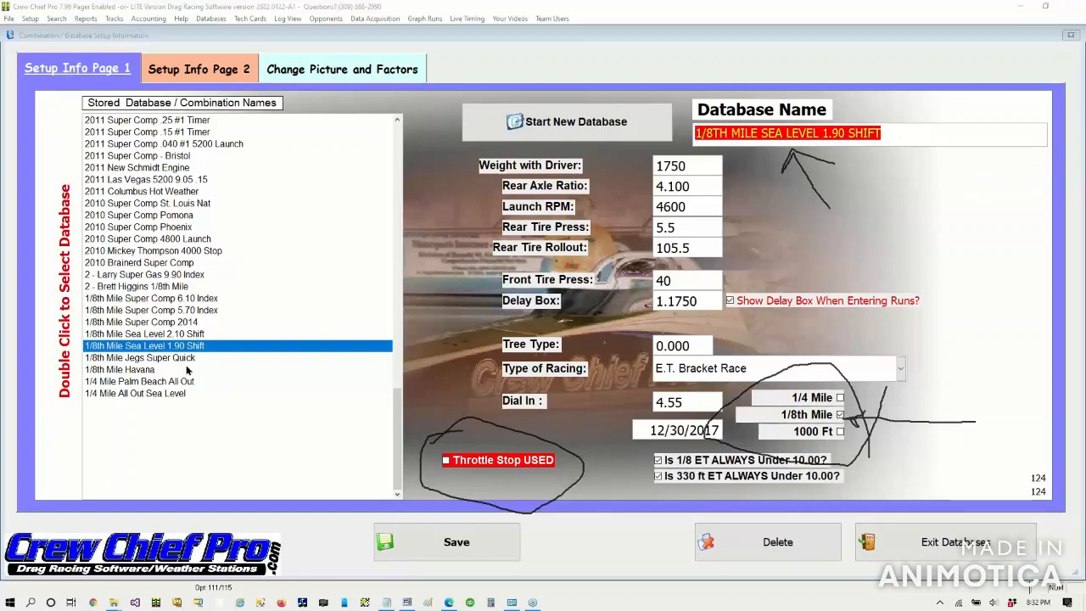
Step: Load the 1/8th Mile Sea Level 2.10 Shift, Super Comp 6.10 Index, Super Comp 5.70 Index and 2011 New Schmidt Engine databases in turn
double_click(155, 335)
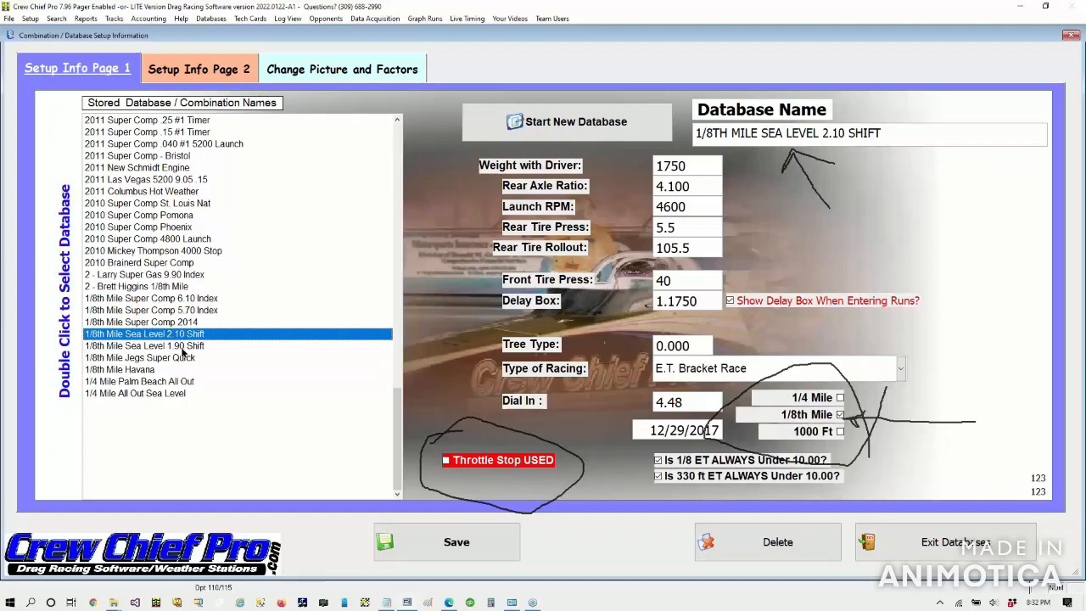
double_click(169, 299)
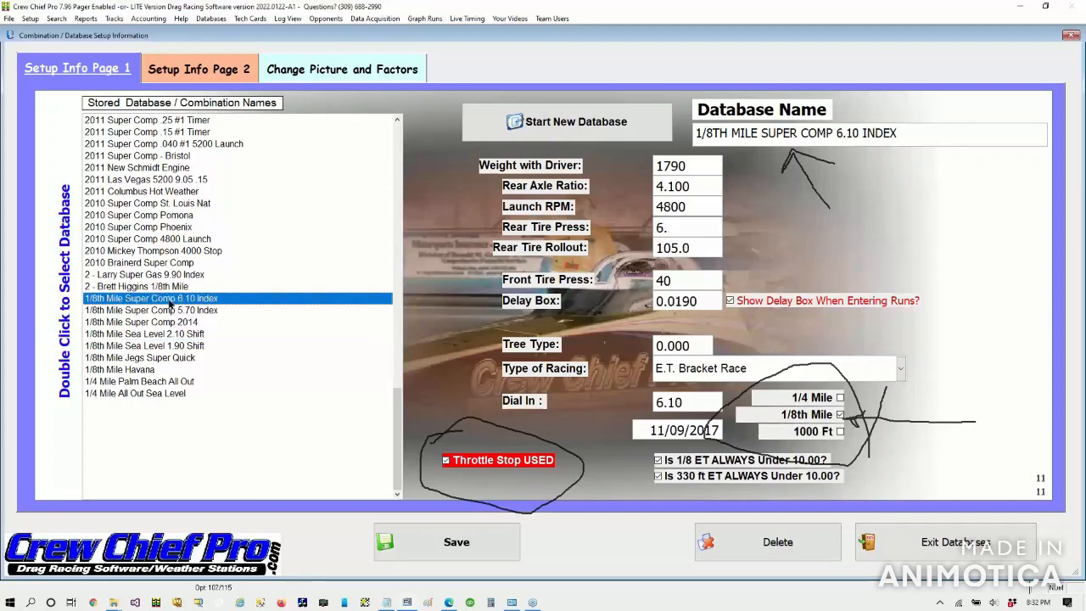
double_click(188, 312)
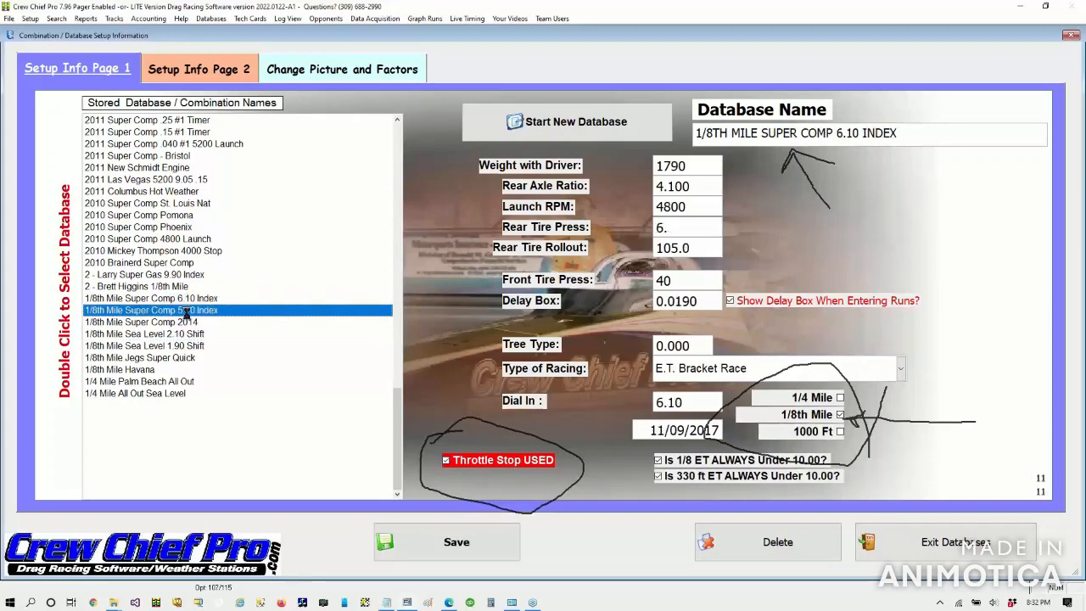
double_click(161, 167)
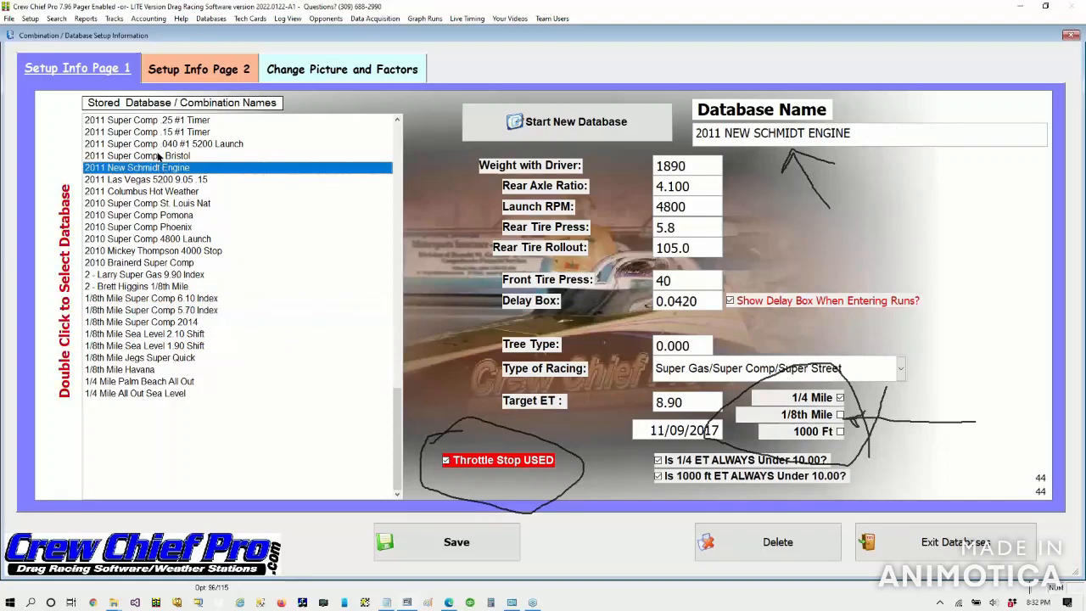
Step: View the 2012 stored databases, from 4400 Launch Super Comp through the 4800 and 5200 Launch entries to Pomona Super Comp
scroll(159, 158, up, 2)
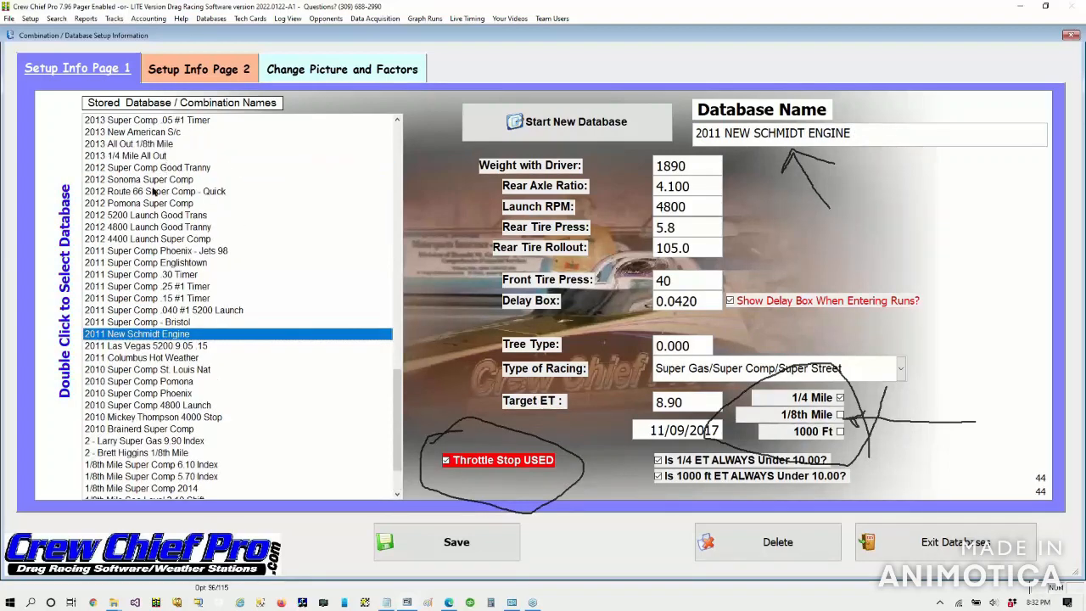
click(133, 240)
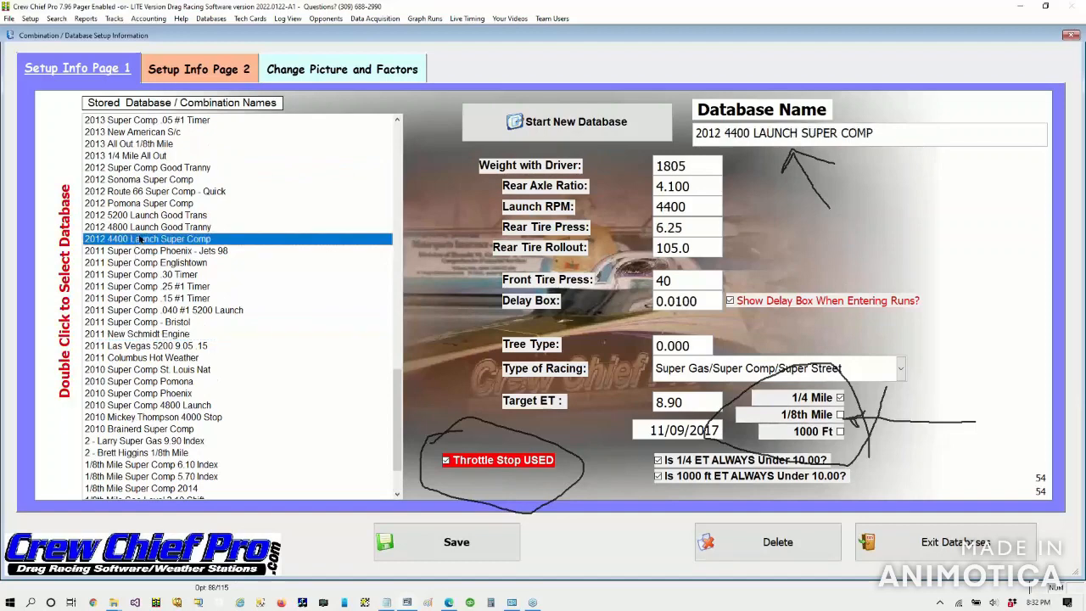
double_click(140, 227)
double_click(129, 208)
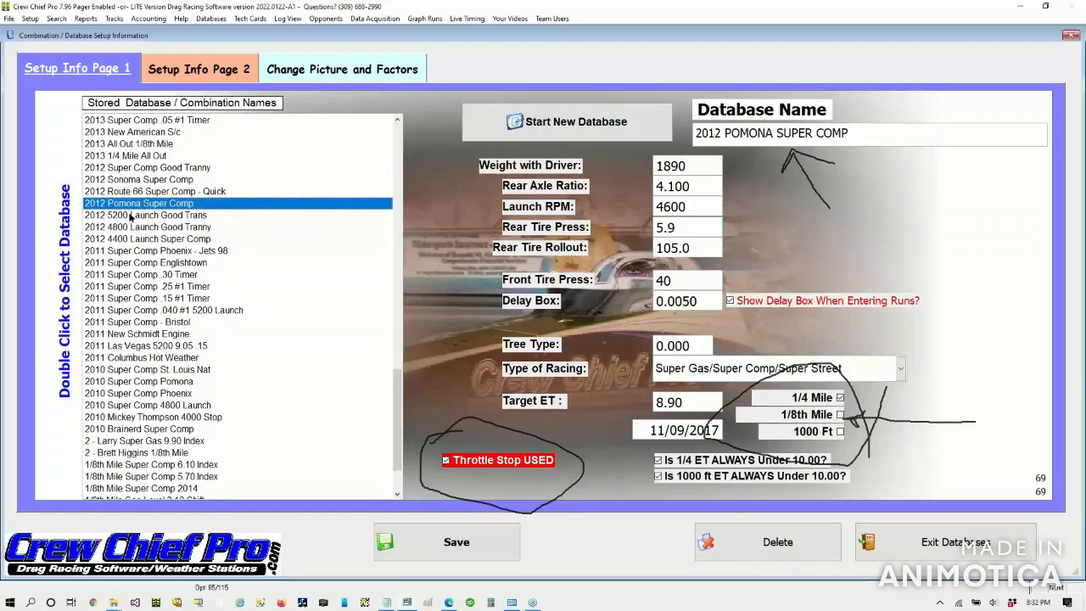
double_click(129, 215)
double_click(132, 204)
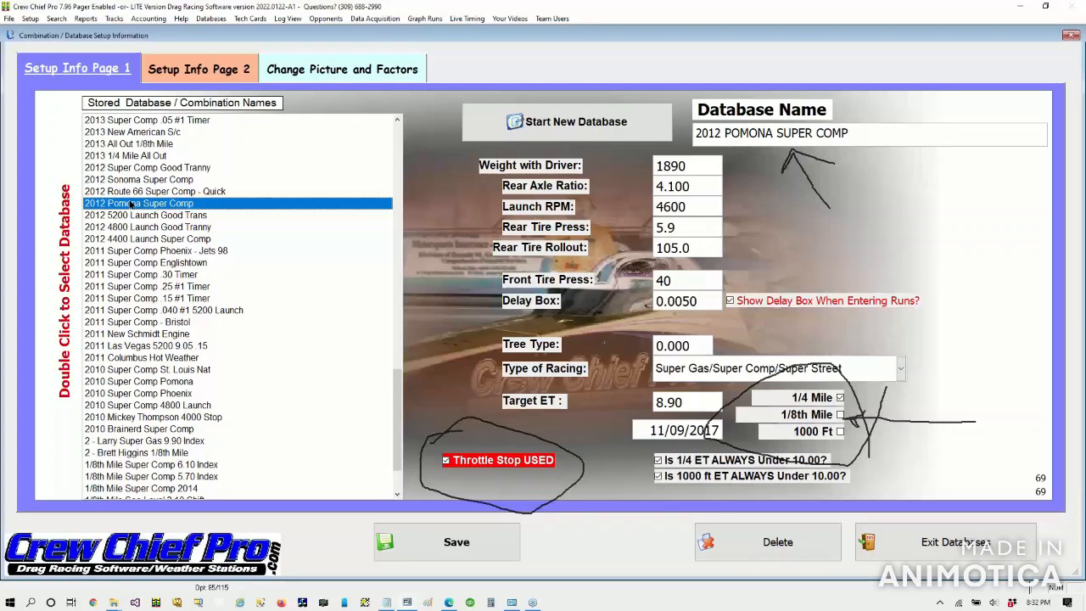
Step: Load the 2016 Las Vegas database, followed by 2018 Bowling Green, to view their setup values
scroll(132, 205, up, 9)
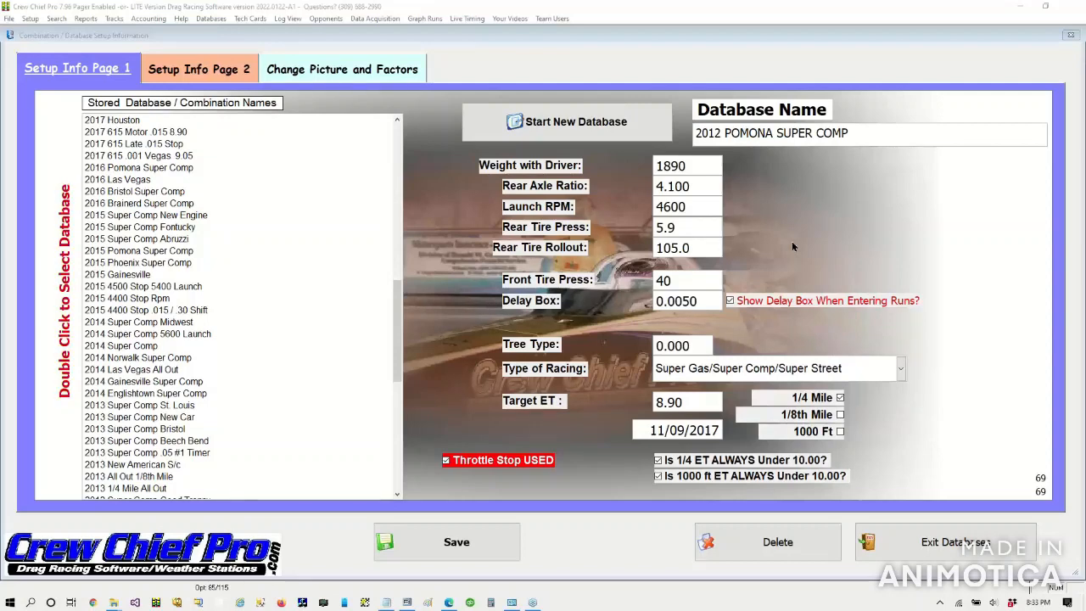
double_click(142, 180)
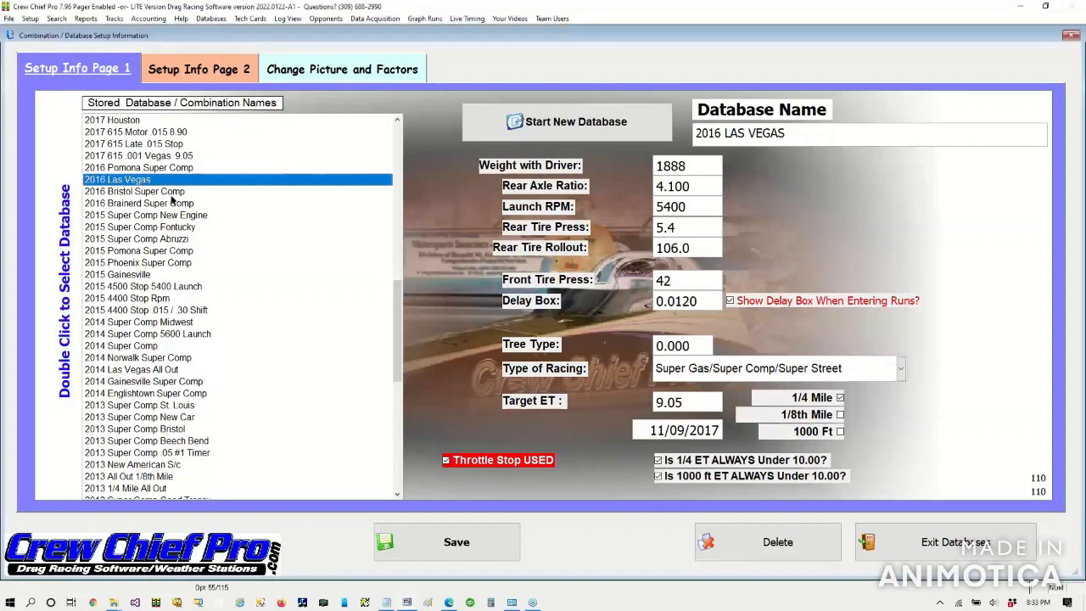
scroll(209, 238, up, 2)
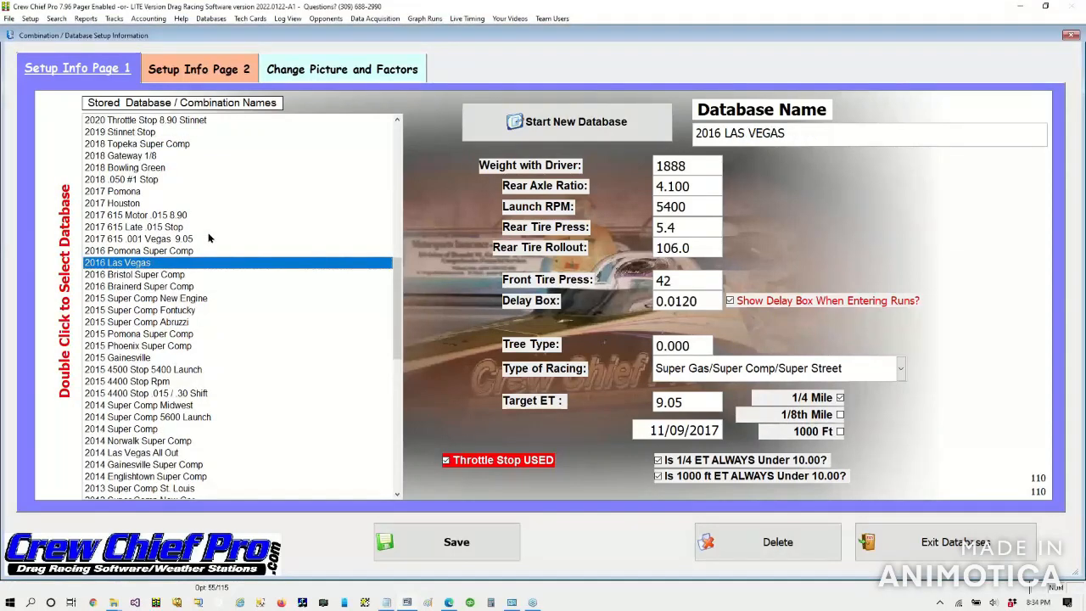
double_click(161, 168)
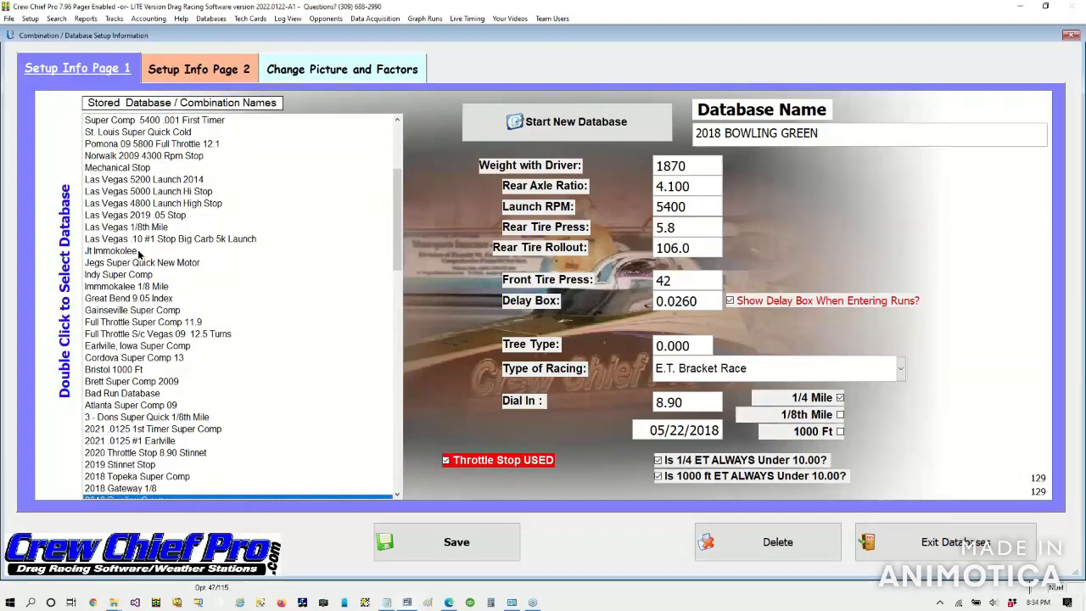
Step: Look through the stored database names down to the 1/4 Mile entries and load 2011 New Schmidt Engine
scroll(188, 302, down, 5)
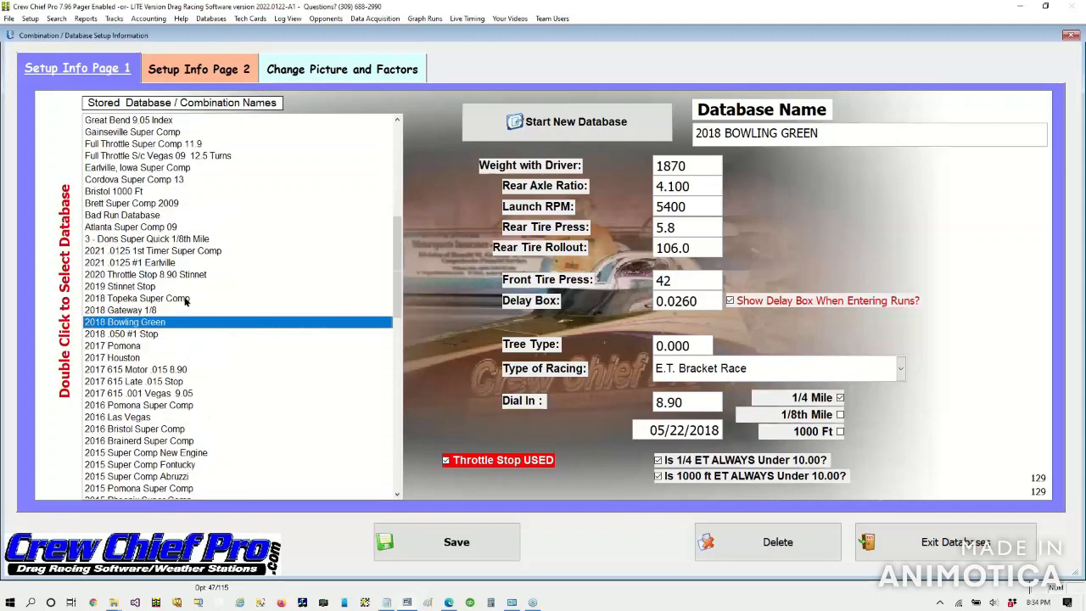
scroll(205, 359, down, 11)
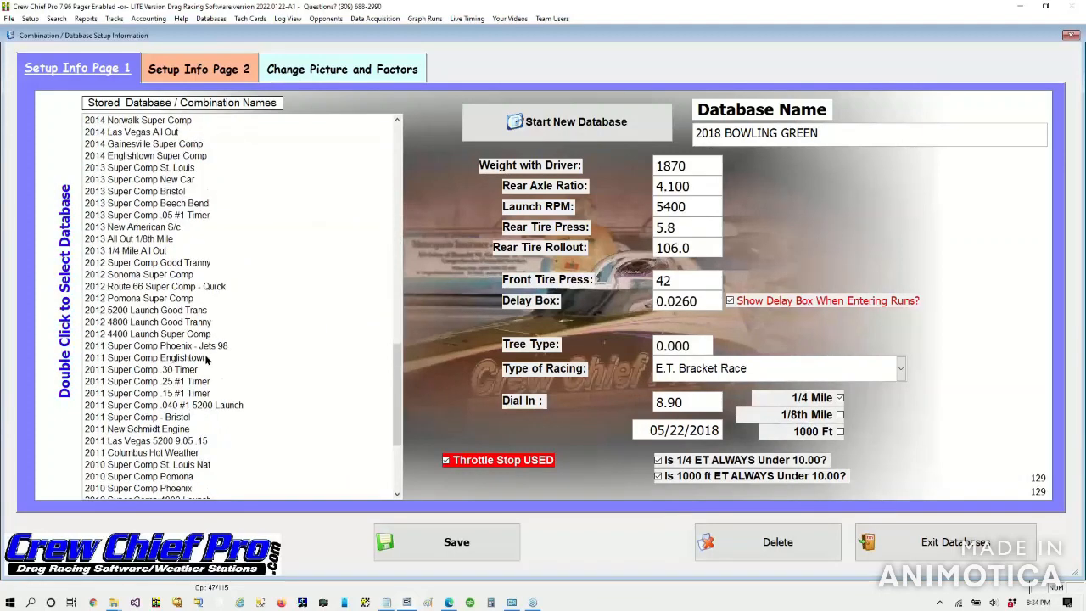
scroll(205, 360, down, 5)
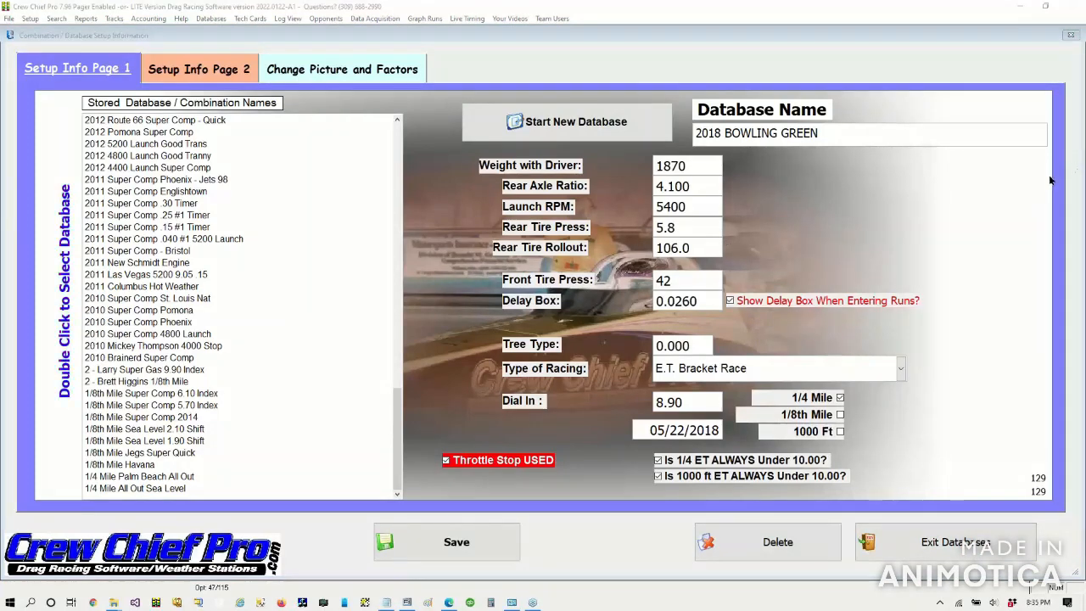
double_click(135, 263)
Step: Load the 2021 .0125 #1 Earlville database, followed by 2021 .0125 1st Timer Super Comp
scroll(136, 263, up, 20)
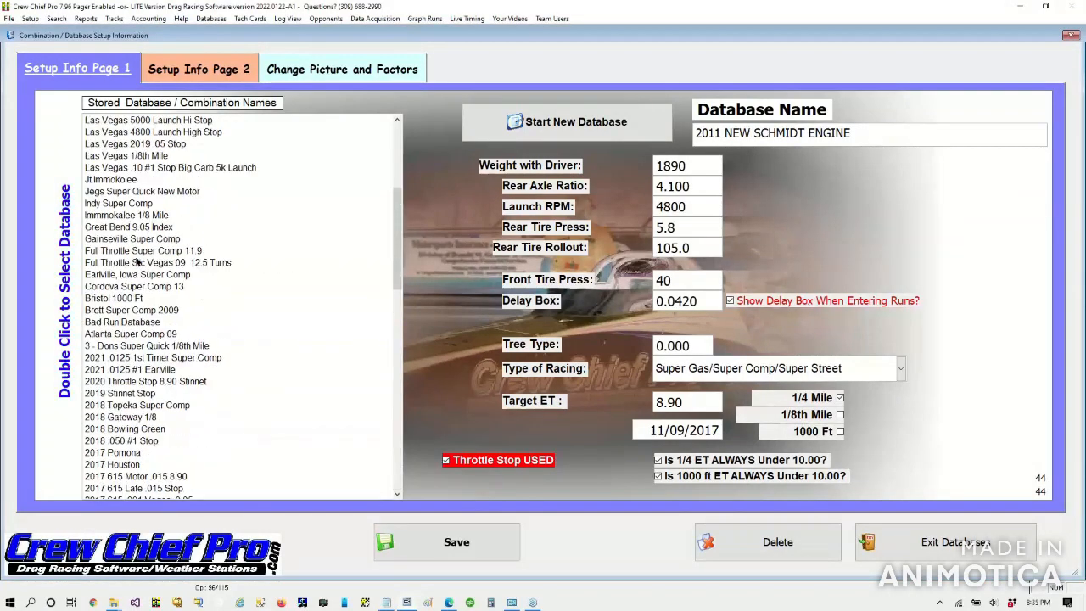
scroll(136, 263, down, 8)
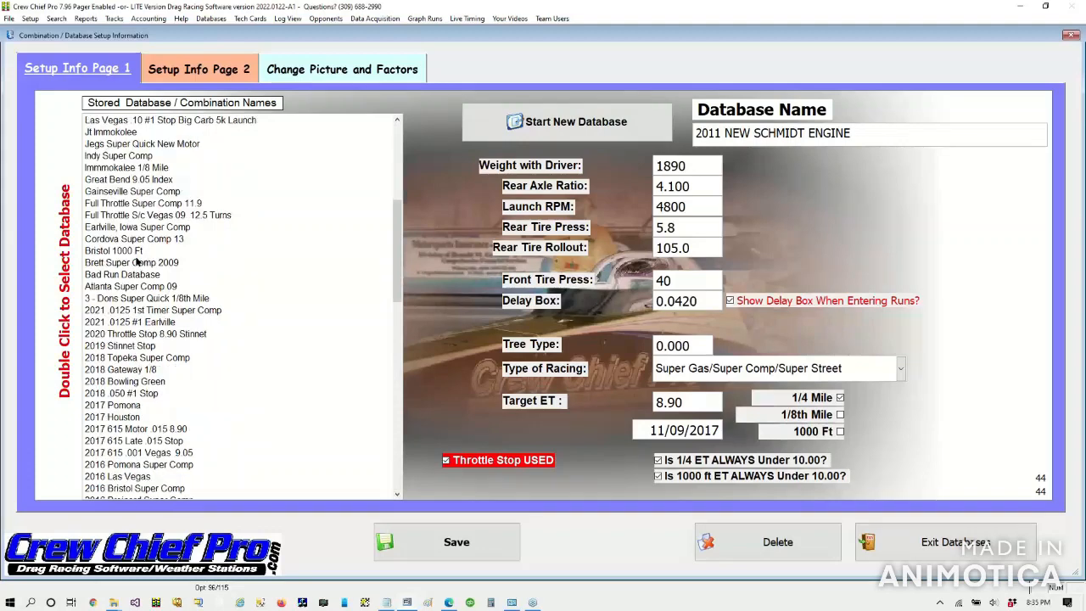
double_click(127, 322)
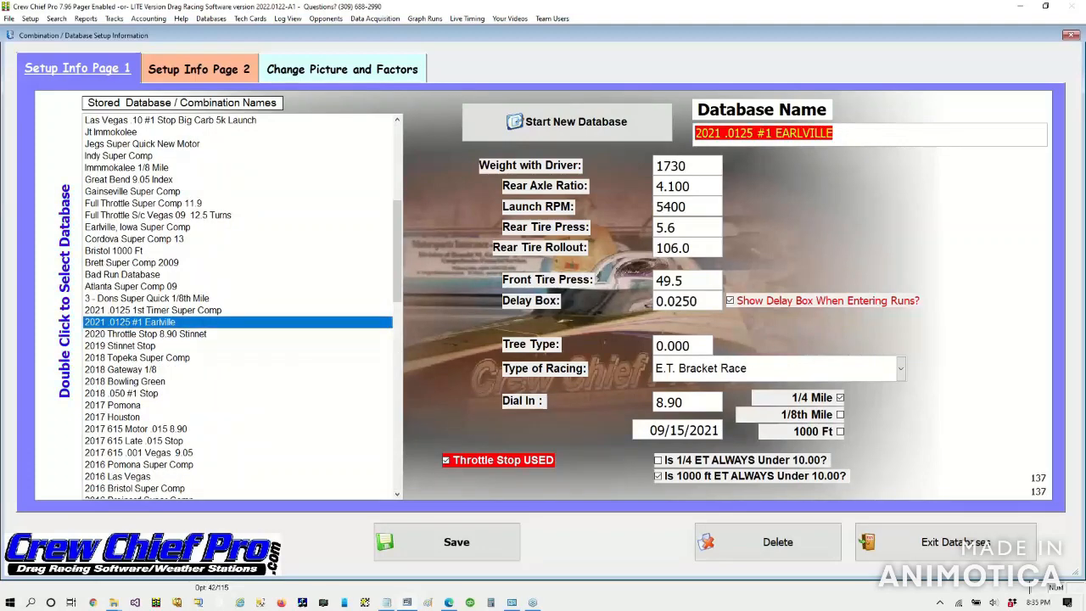
double_click(146, 310)
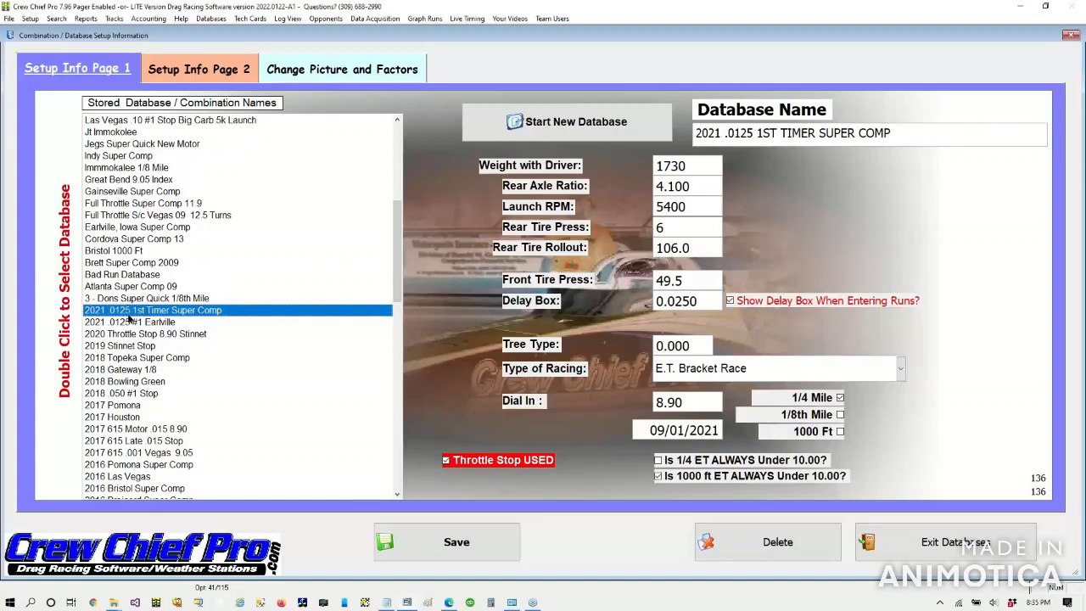
double_click(126, 311)
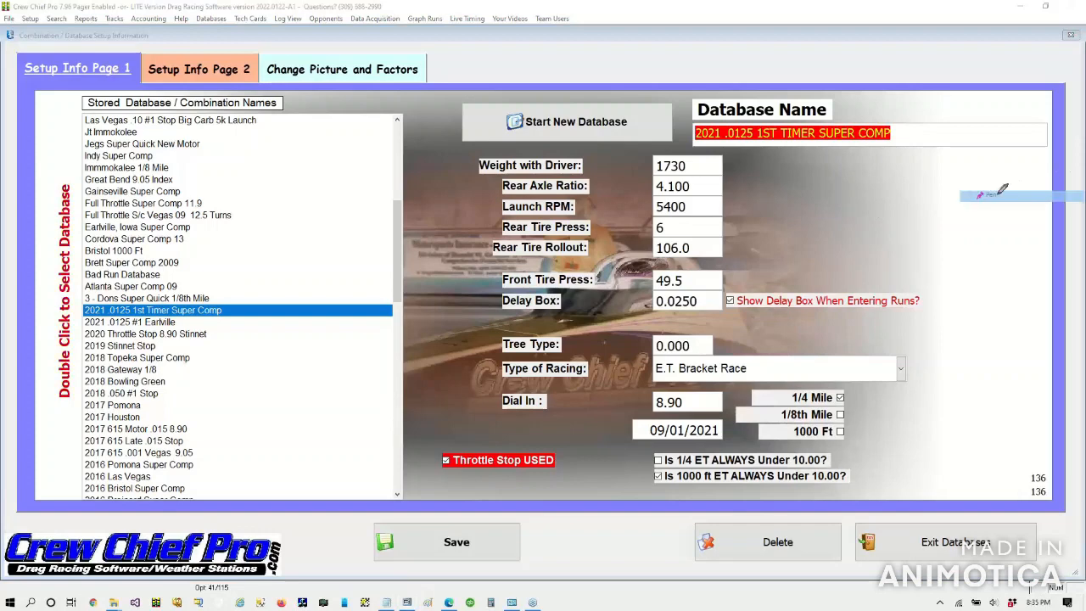
Step: Circle the 2021 database entries and Start New Database with the pen, and draw an arrow to the Database Name
mouse_move(15, 286)
mouse_down()
mouse_move(151, 366)
mouse_move(270, 318)
mouse_move(111, 267)
mouse_move(4, 312)
mouse_up()
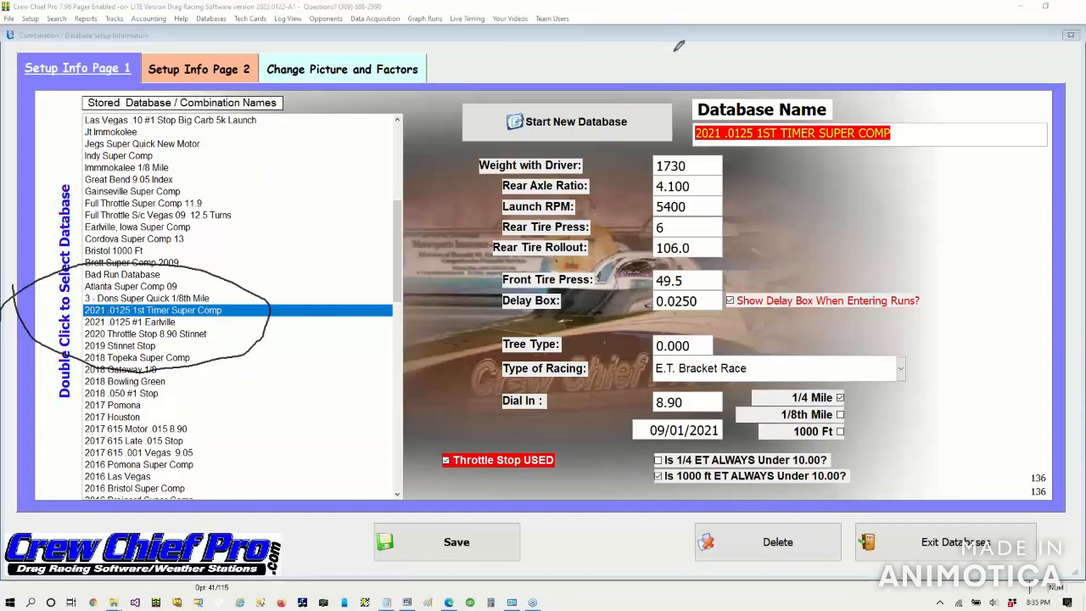
drag(673, 53, 722, 141)
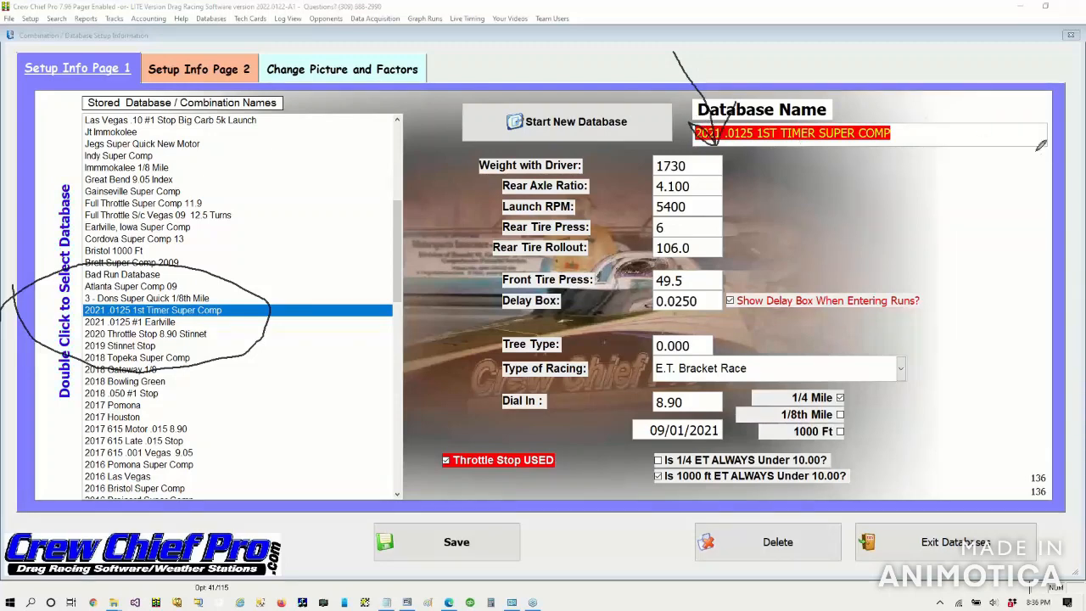
mouse_move(489, 61)
mouse_down()
mouse_move(451, 98)
mouse_move(498, 171)
mouse_move(595, 188)
mouse_move(682, 119)
mouse_move(518, 37)
mouse_move(401, 97)
mouse_move(517, 218)
mouse_move(700, 167)
mouse_move(695, 74)
mouse_move(484, 50)
mouse_move(433, 81)
mouse_up()
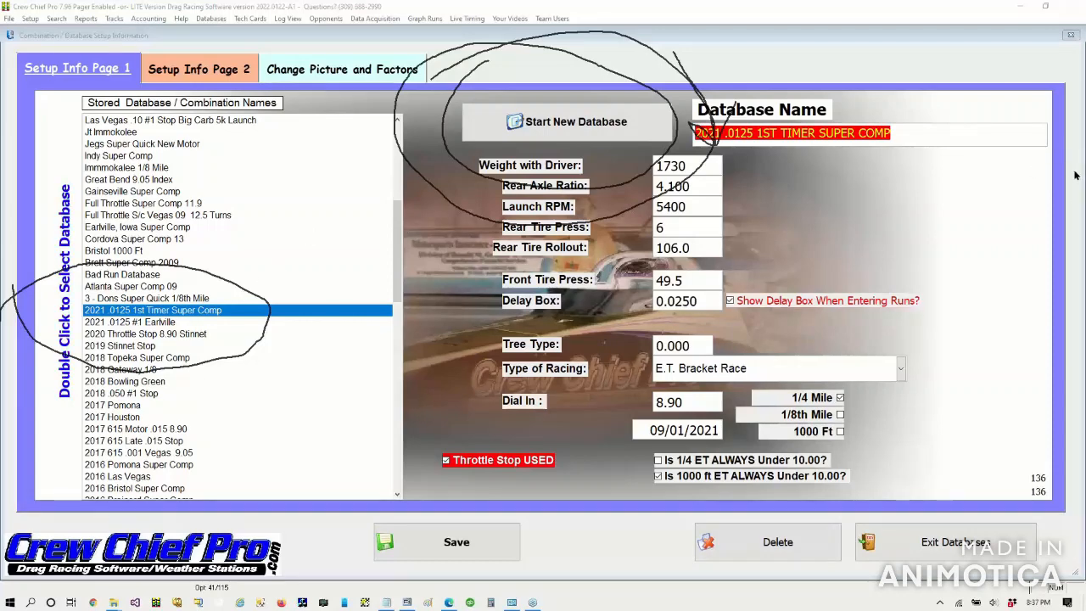
Step: Load 2021 .0125 #1 Earlville to circle its Save option with the pen, and clear all the markings
double_click(135, 322)
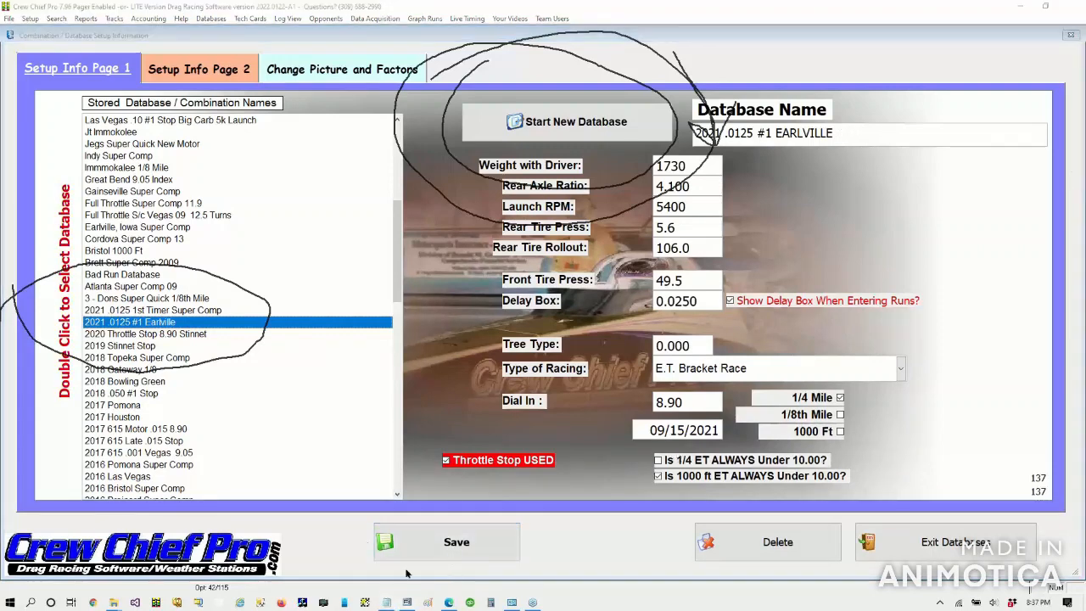
mouse_move(339, 515)
mouse_down()
mouse_move(428, 603)
mouse_move(546, 565)
mouse_move(420, 474)
mouse_move(315, 565)
mouse_up()
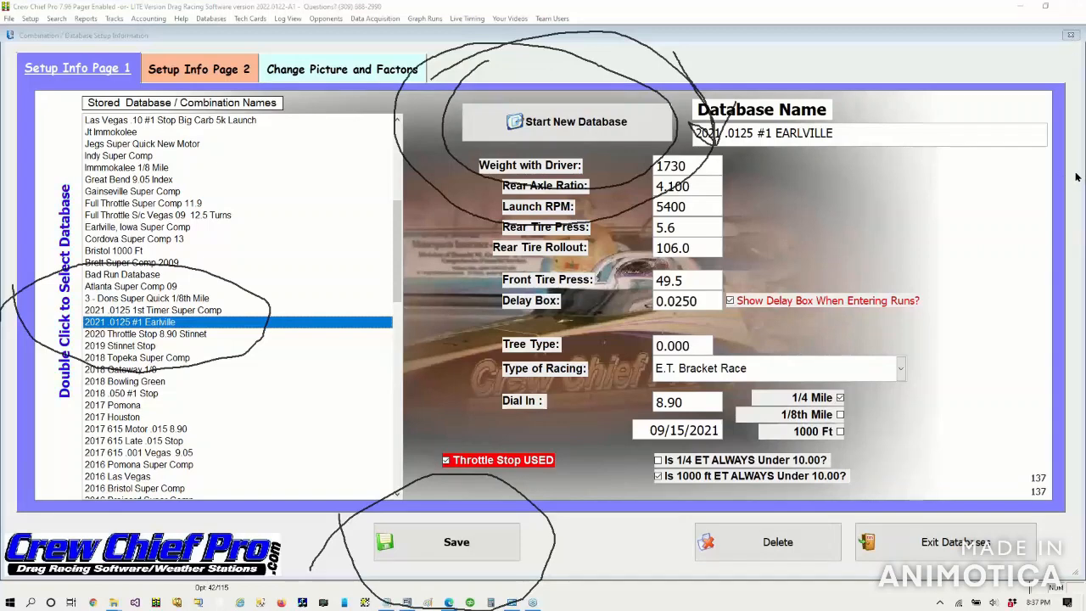
click(1003, 249)
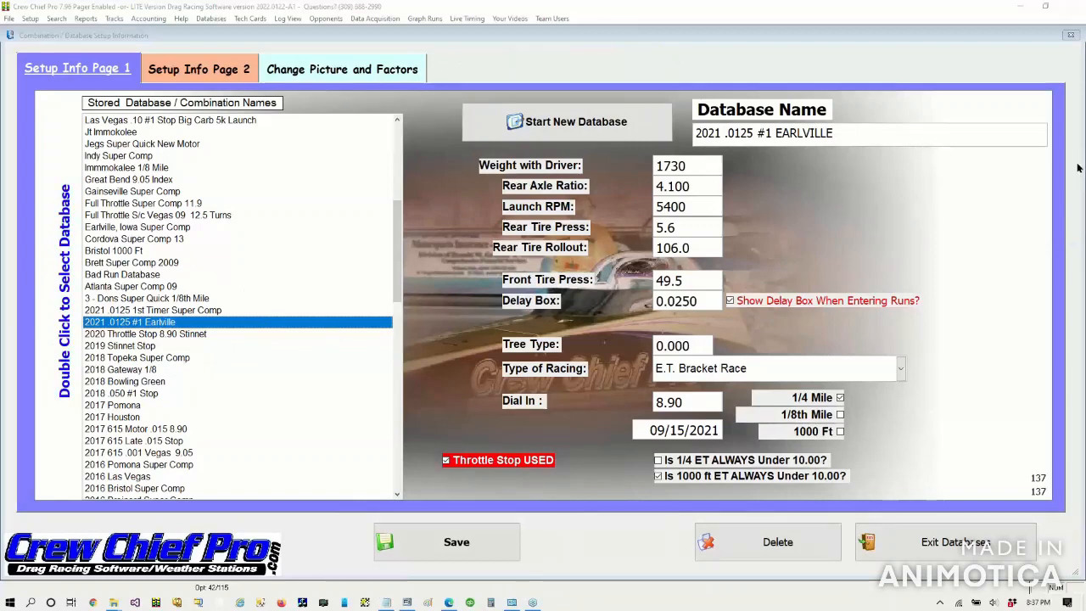
Step: Start a new database from 2021 .0125 1st Timer Super Comp, name it 2022 SUPER COMP .125 #1 TIMER, and save it
double_click(117, 310)
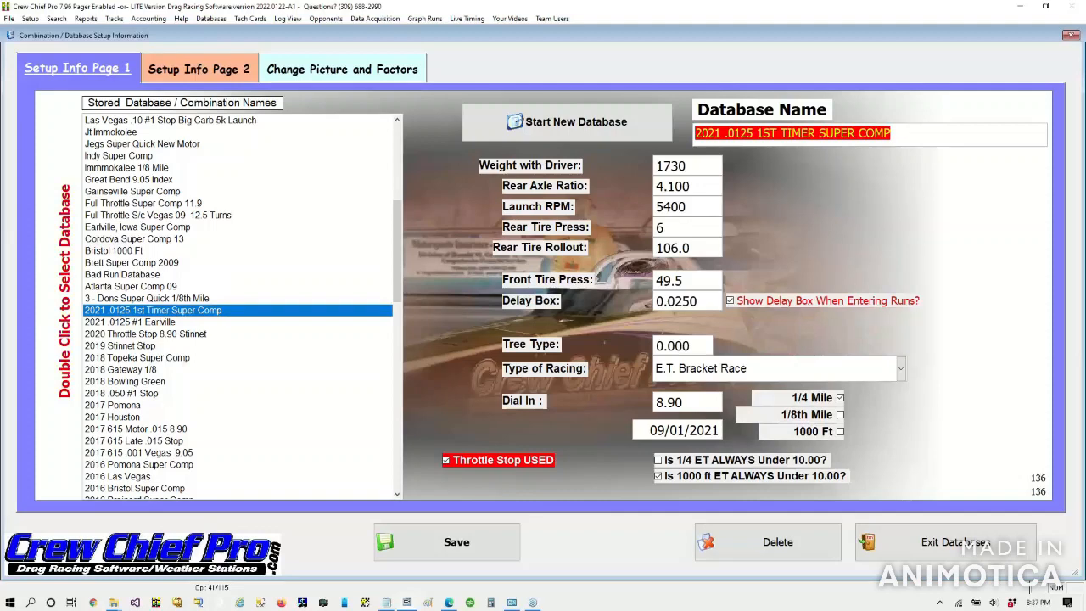
click(552, 123)
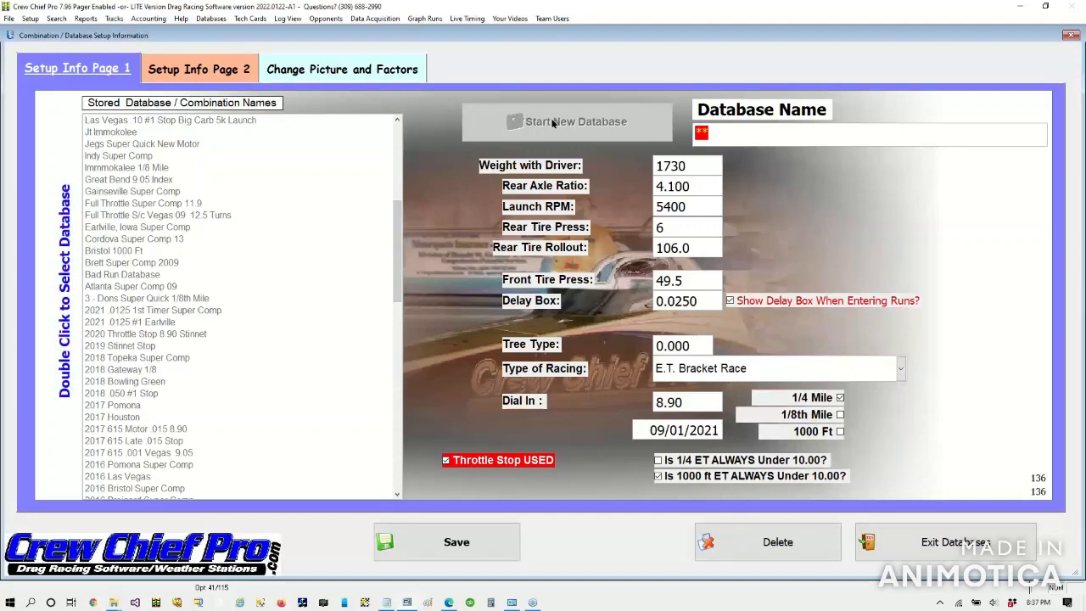
text(2022 SUPER )
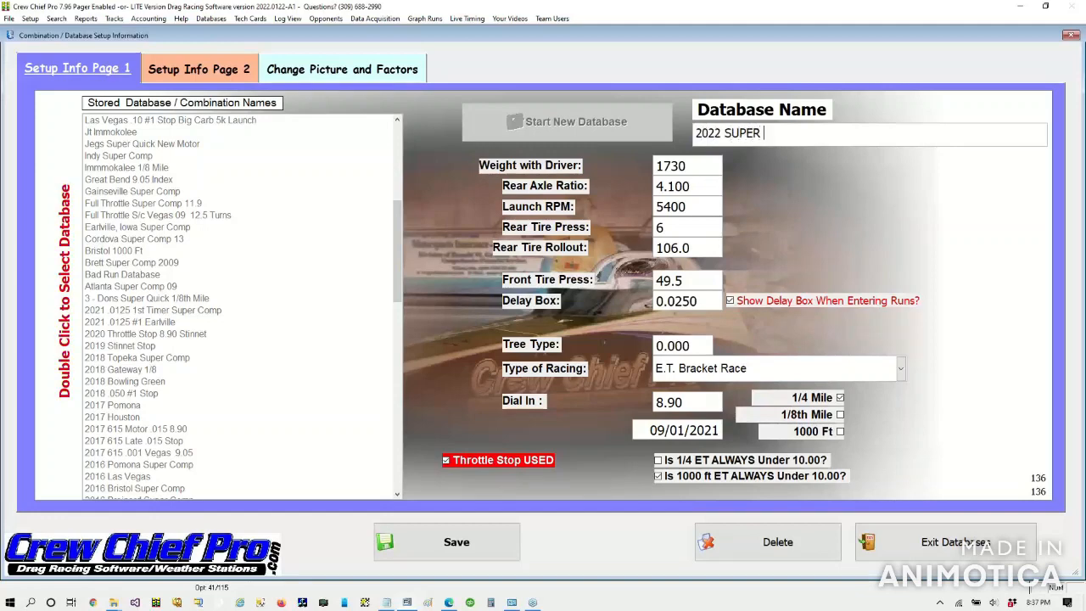
text(COMP)
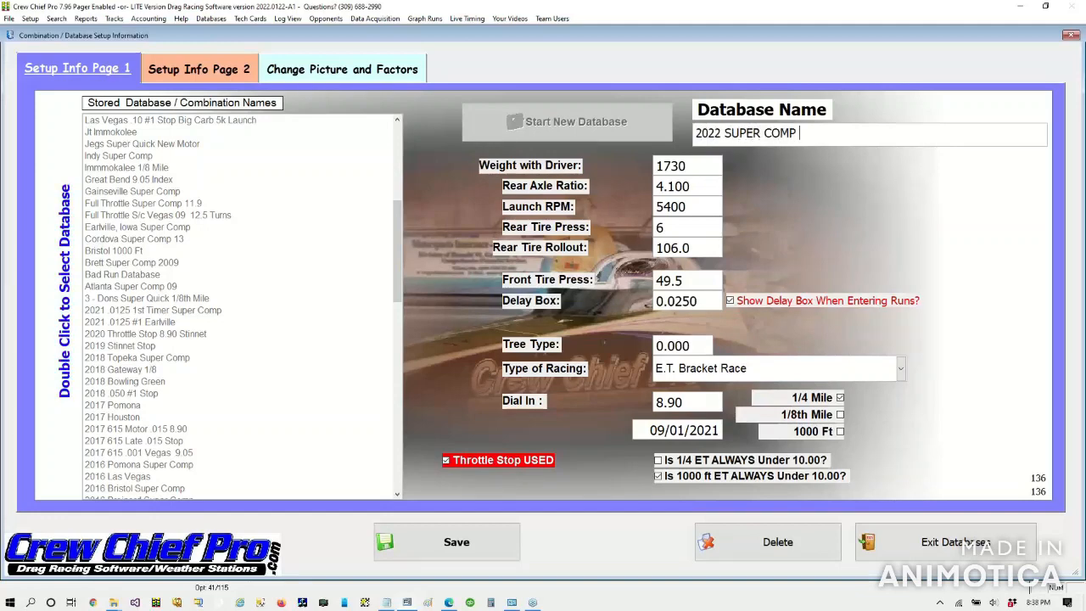
text( .125 #1 TIMER)
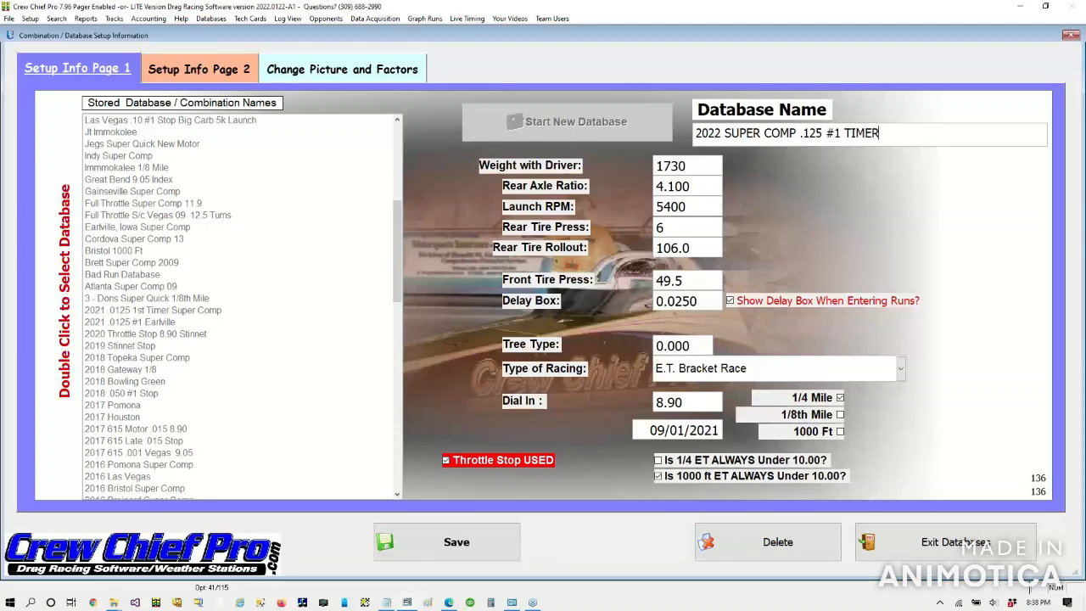
key(Tab)
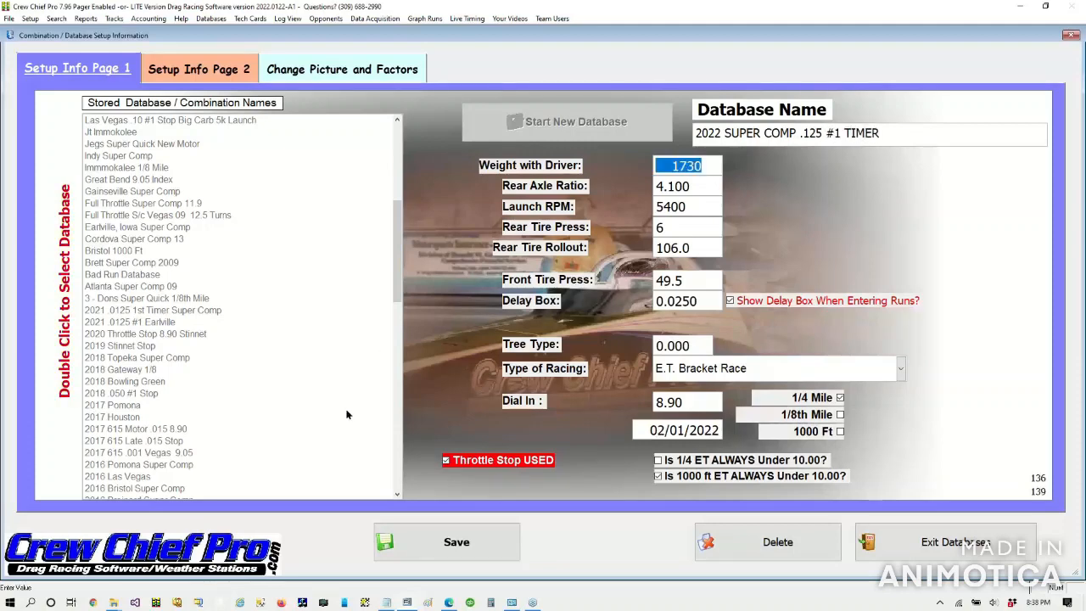
click(466, 544)
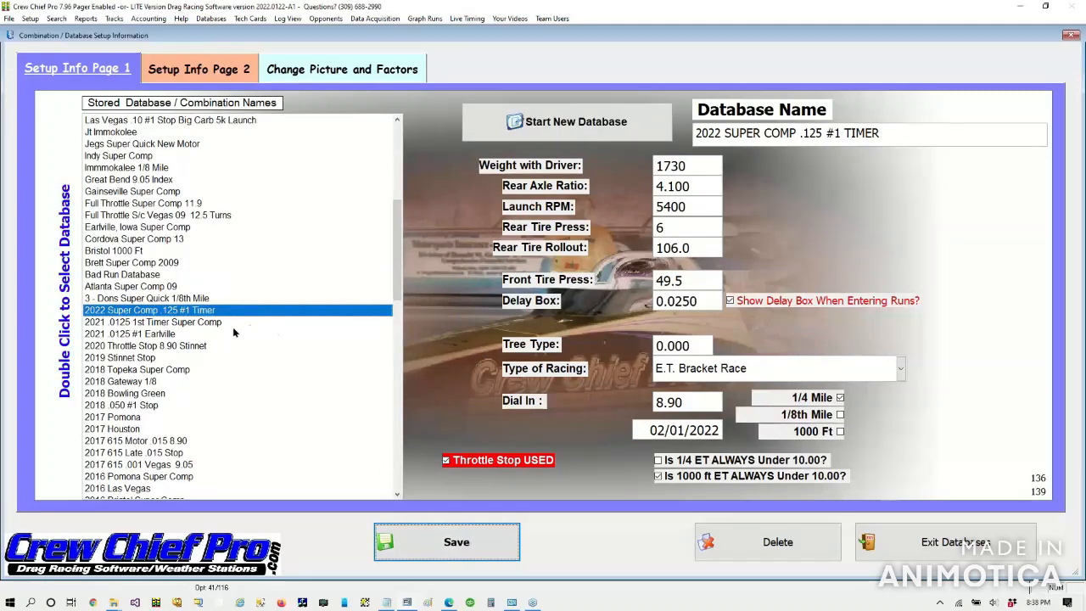
Step: Load the 2021 .0125 1st Timer Super Comp database, then 2022 Super Comp .125 #1 Timer to compare their settings
double_click(129, 324)
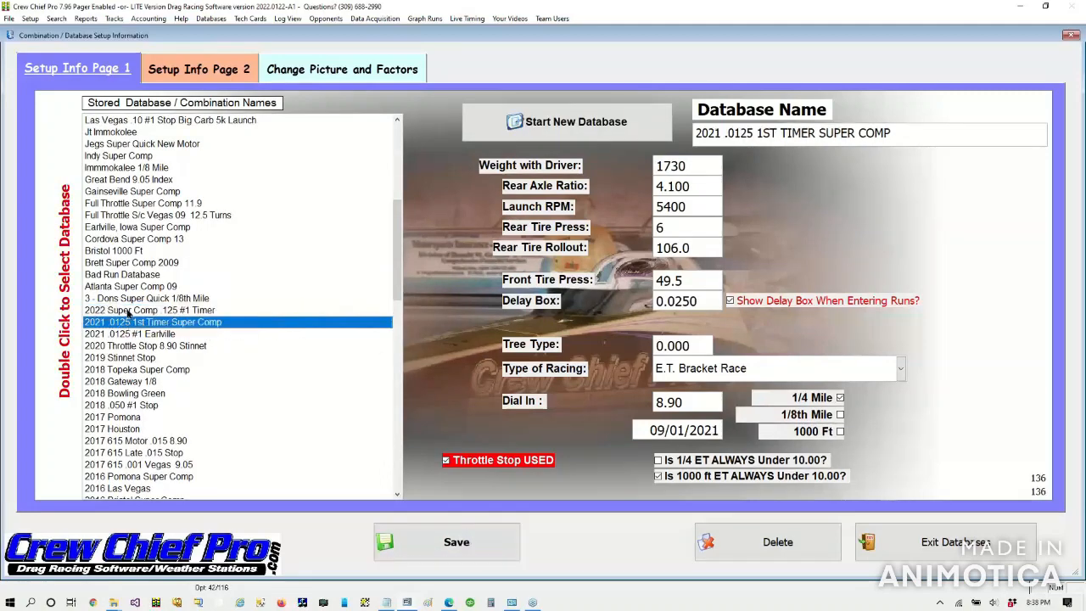
double_click(129, 311)
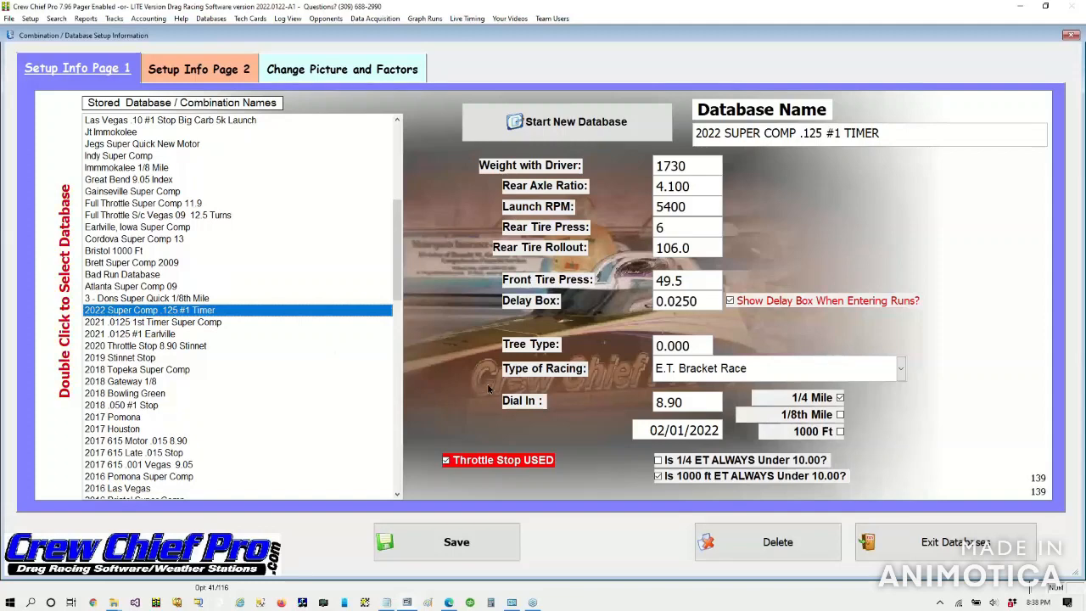
click(967, 541)
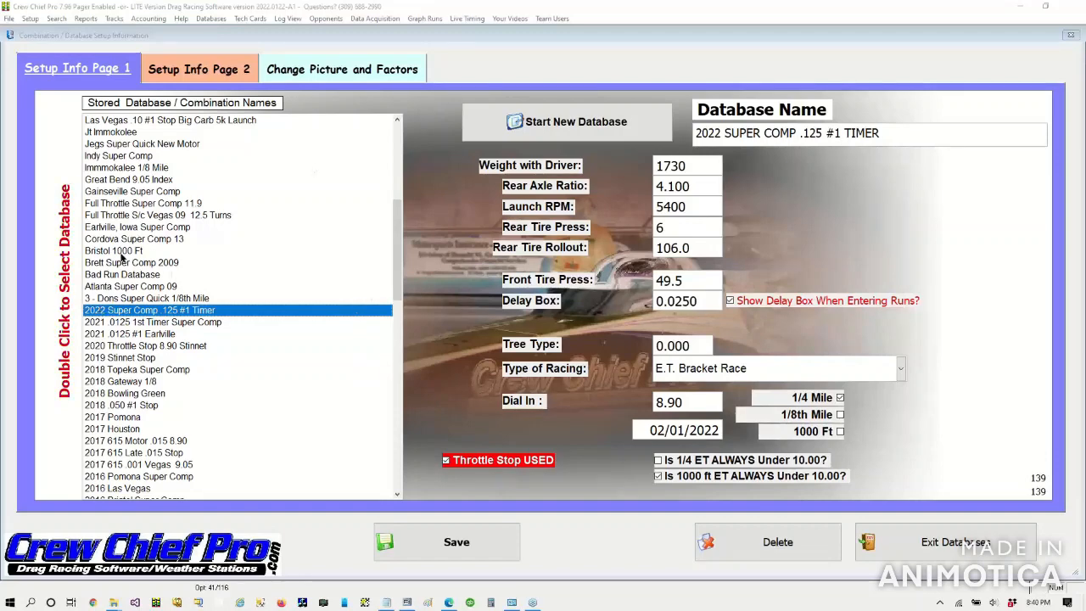
Step: Look through the stored database names and load 2015 Super Comp New Engine, followed by 2015 Super Comp Fontucky
scroll(143, 212, up, 2)
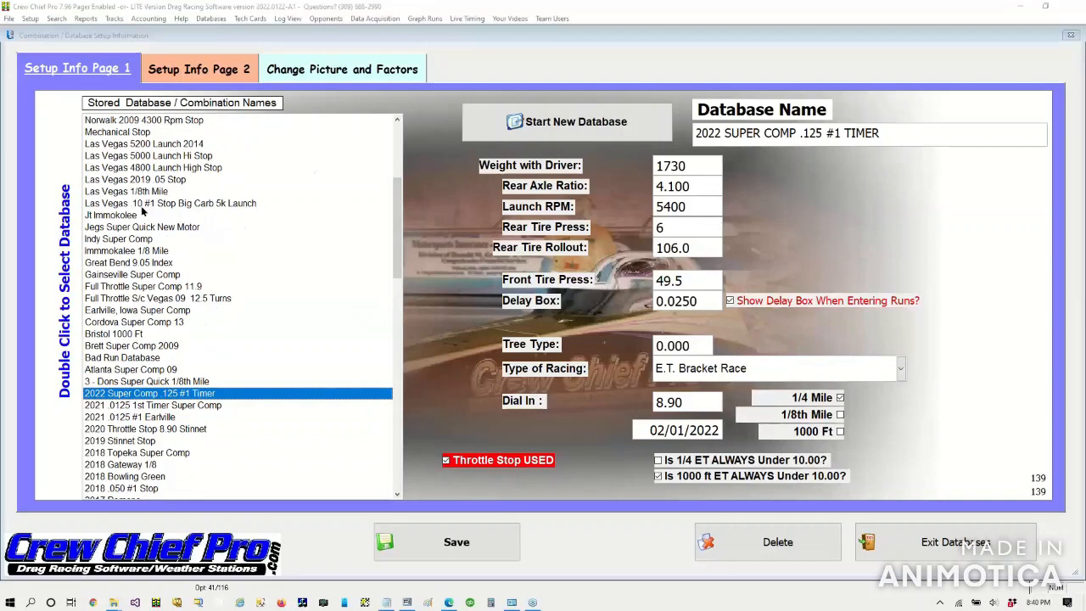
scroll(143, 213, up, 4)
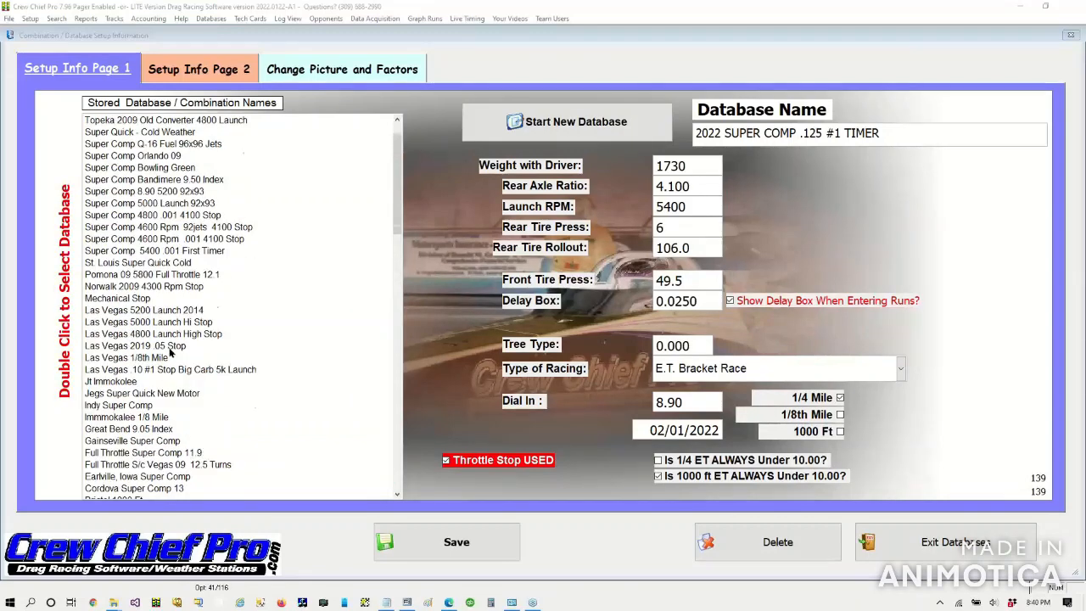
scroll(169, 353, up, 1)
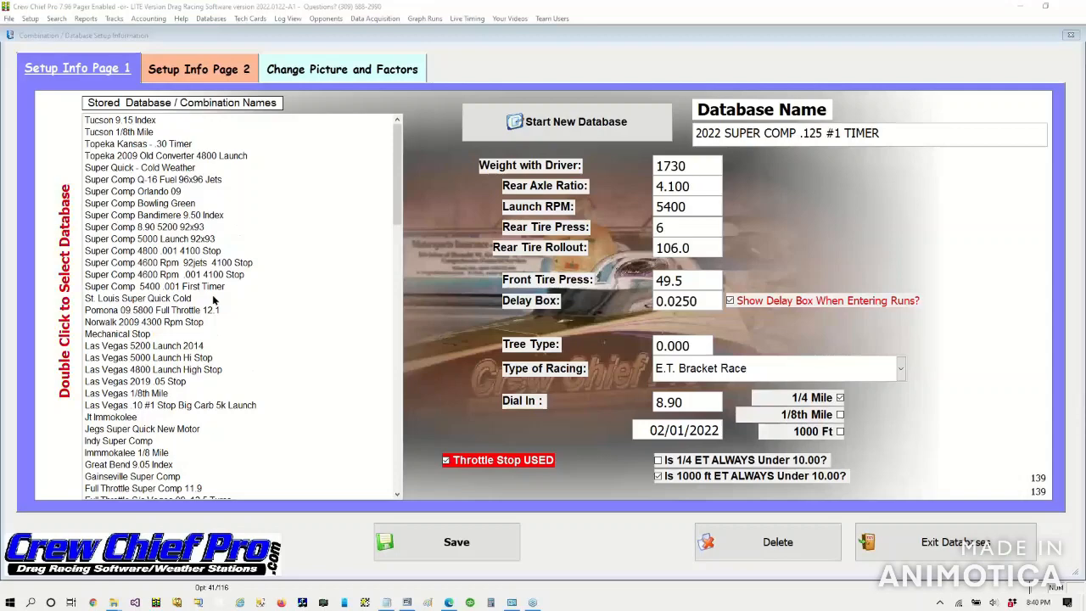
scroll(214, 299, down, 5)
scroll(213, 297, down, 3)
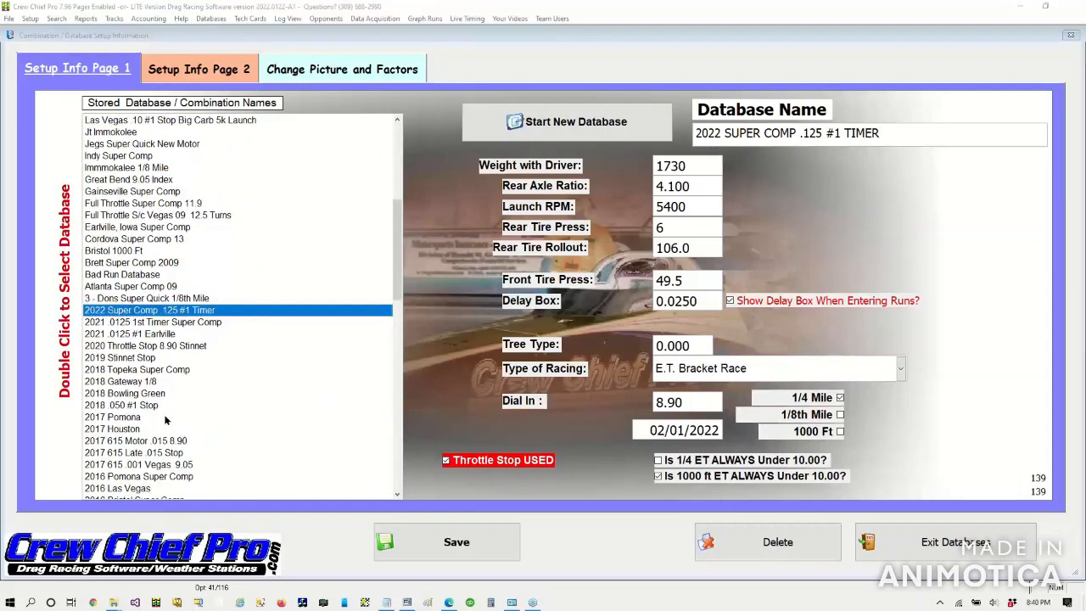
scroll(166, 420, down, 3)
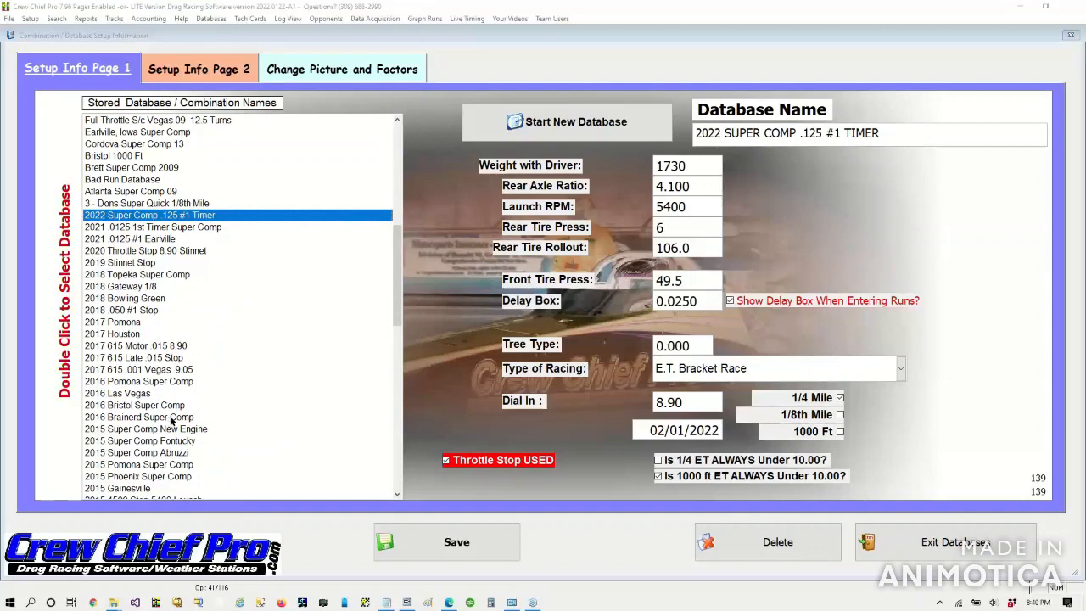
double_click(184, 430)
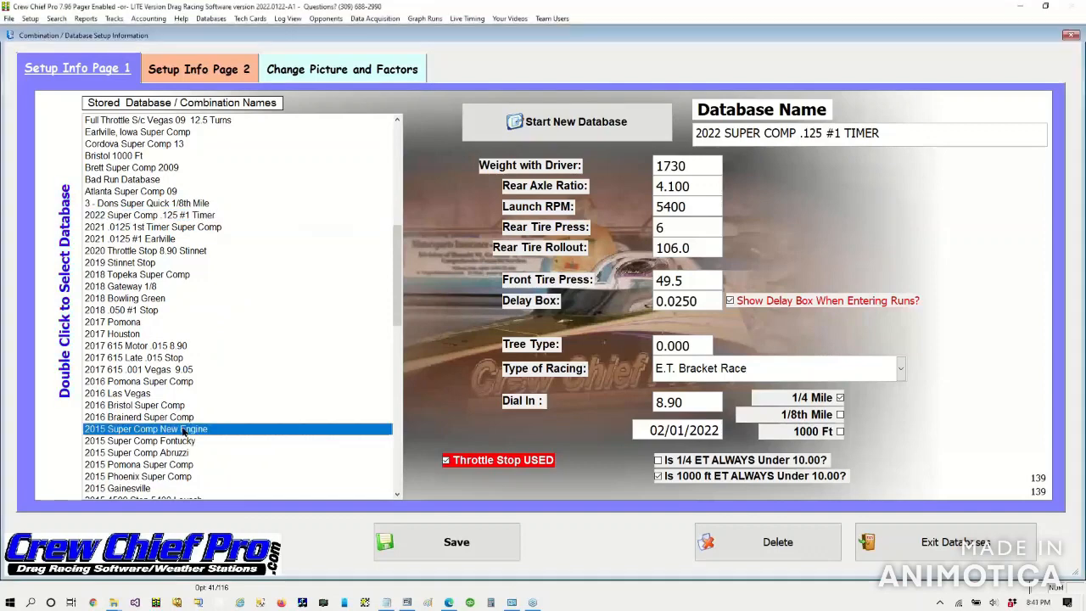
double_click(187, 442)
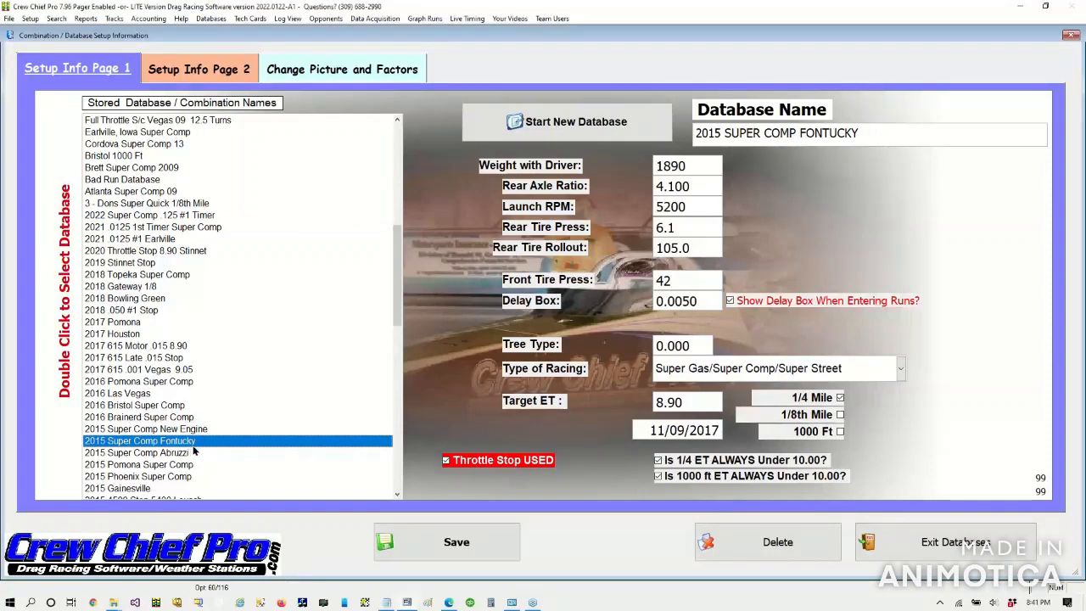
Step: Load the 2015 Super Comp Abruzzi, 2013 Super Comp New Car and 2013 Super Comp Bristol databases in turn to view their settings
scroll(188, 448, down, 3)
double_click(163, 357)
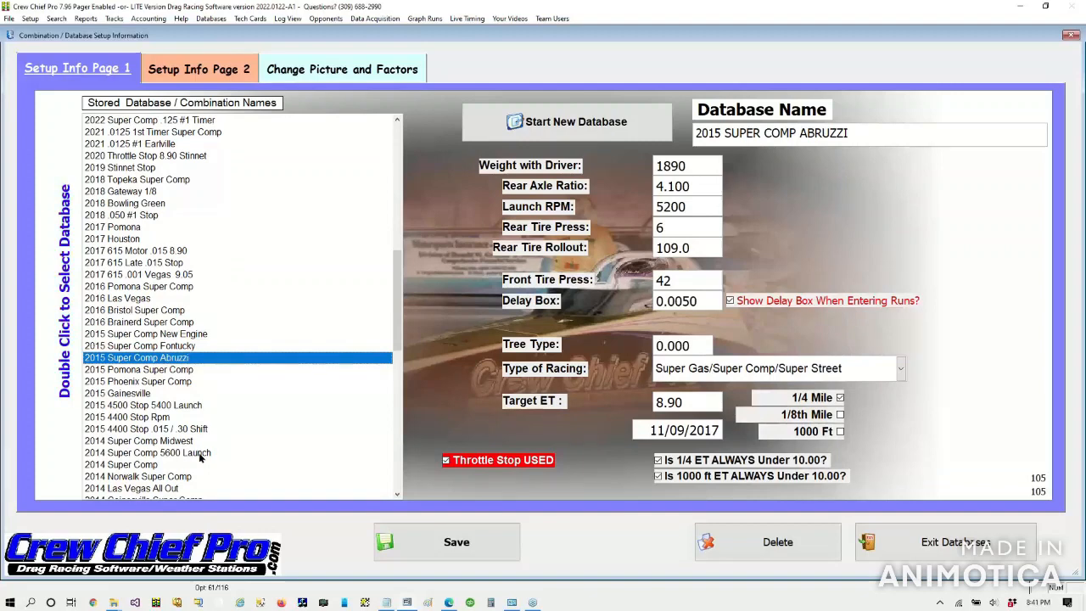
scroll(200, 457, down, 3)
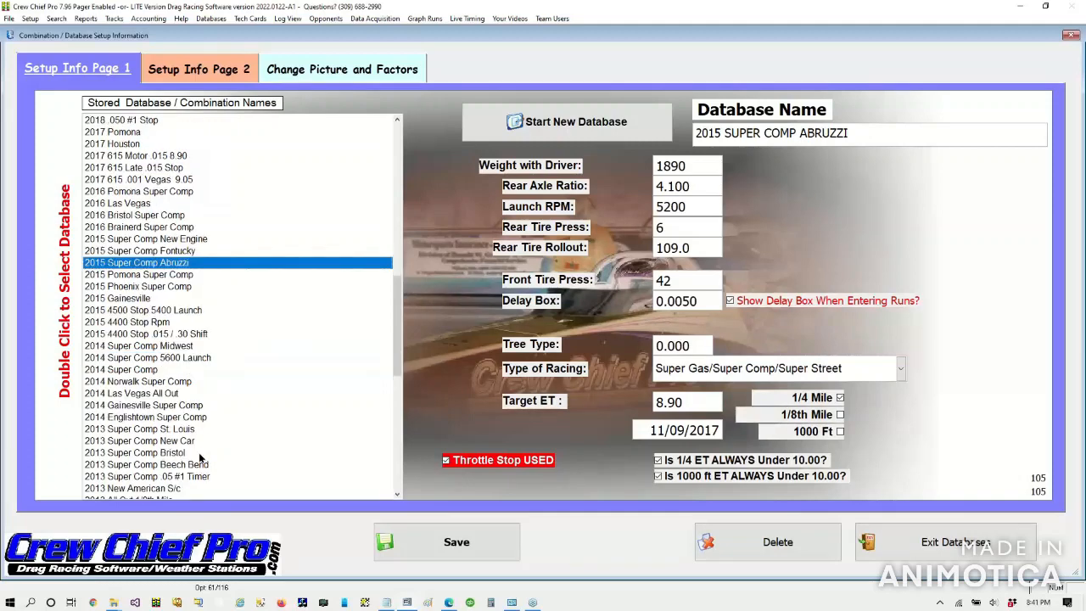
double_click(182, 441)
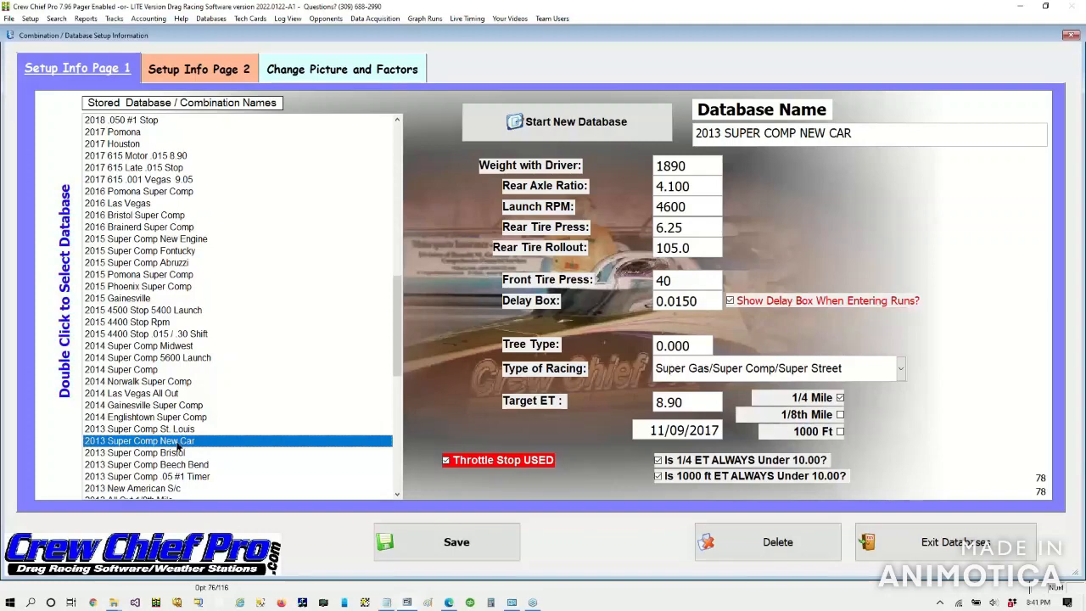
click(164, 453)
click(165, 453)
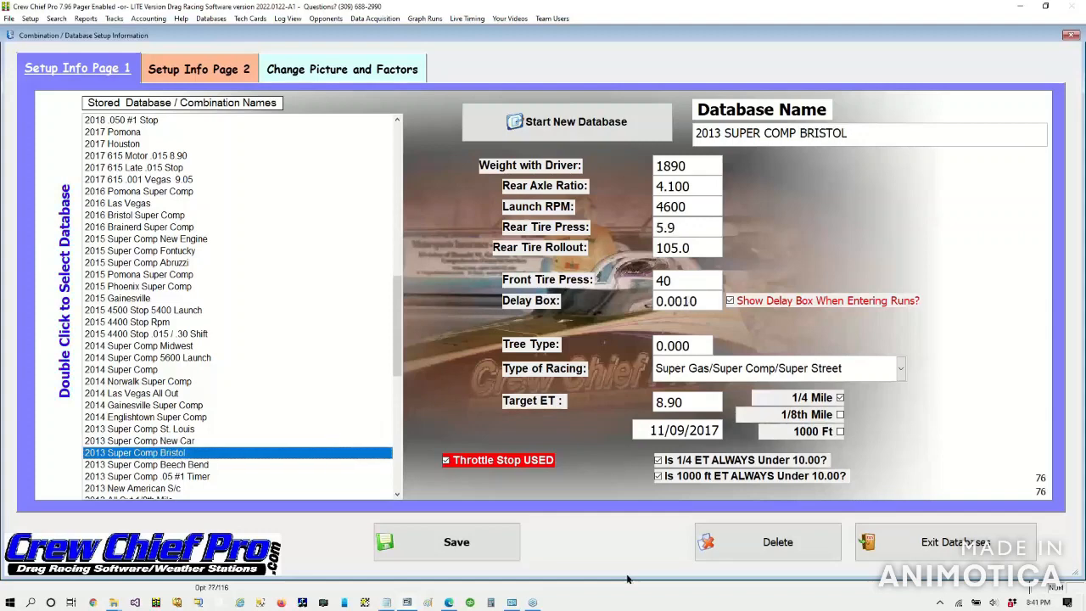
Step: Leave the database setup, go to the previous run in Run Entry, and circle the Switch Runs controls with the pen
click(978, 548)
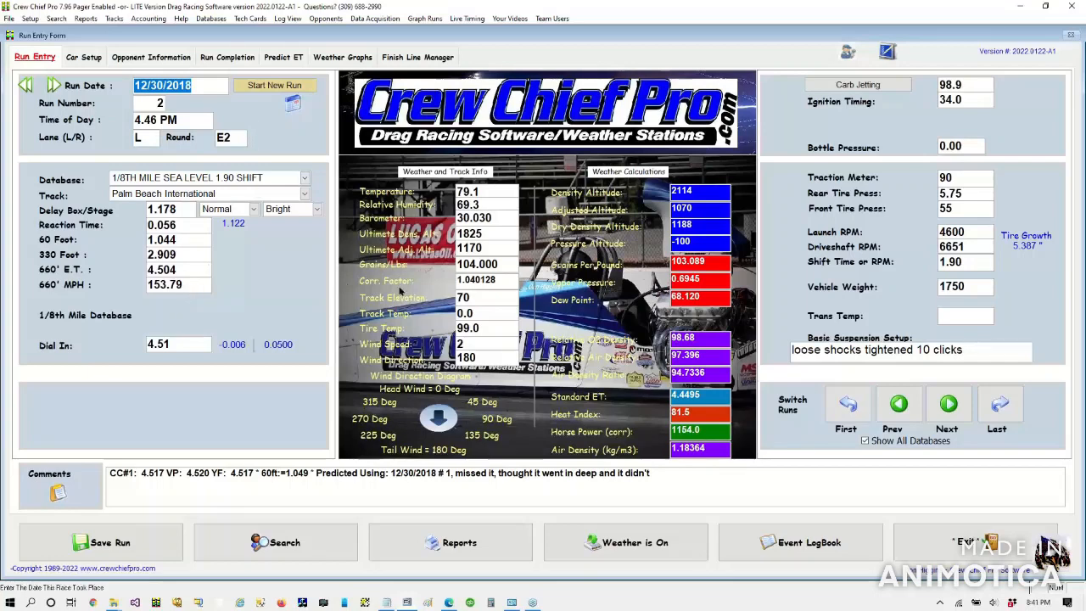
click(900, 405)
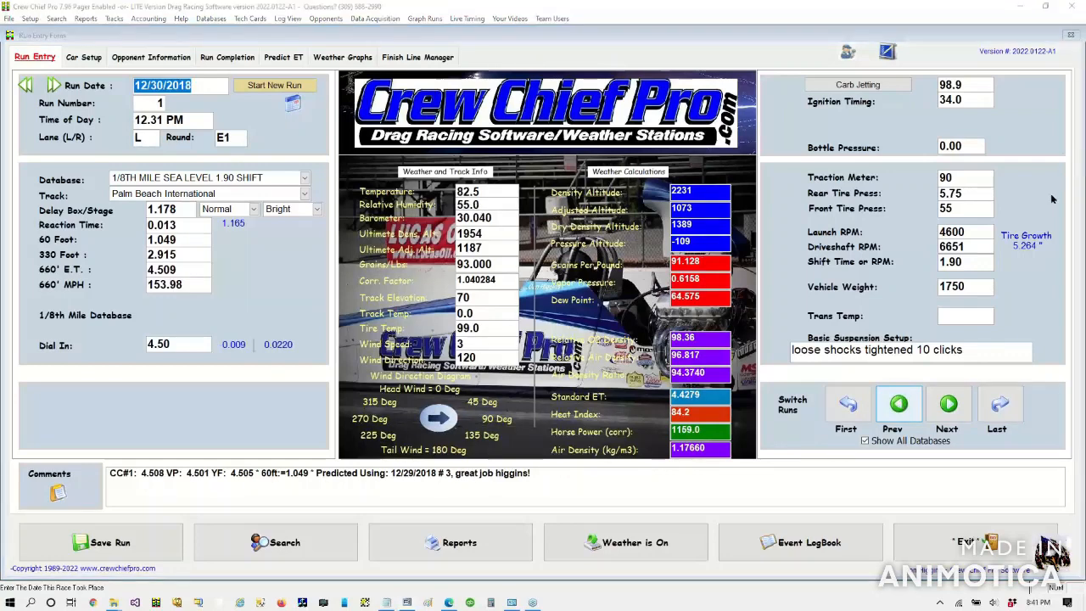
mouse_move(945, 338)
mouse_down()
mouse_move(852, 348)
mouse_move(1033, 467)
mouse_move(1049, 458)
mouse_move(926, 345)
mouse_move(877, 343)
mouse_up()
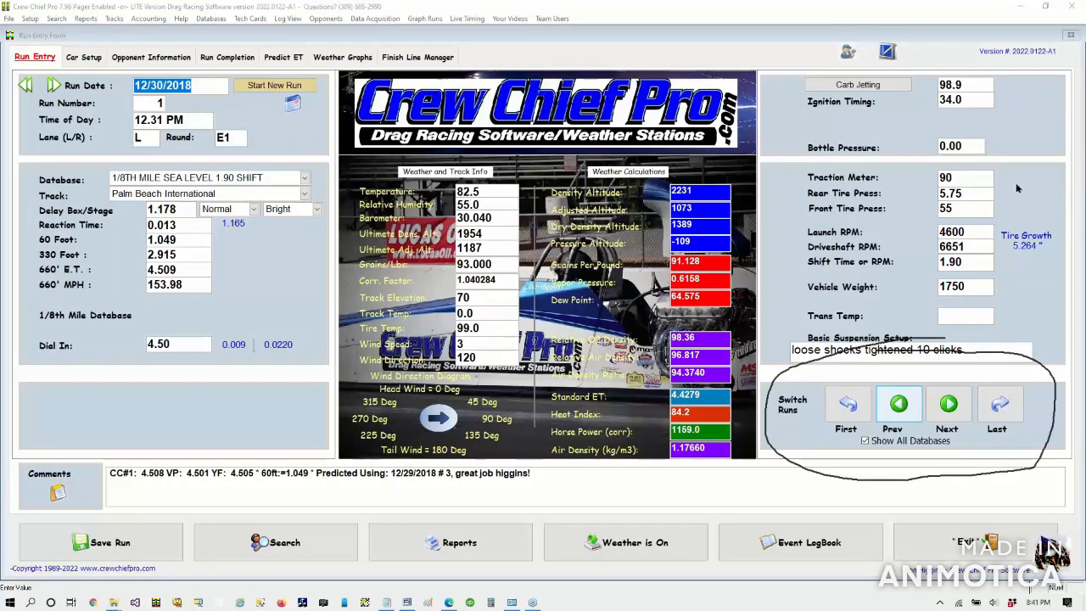
Step: Step back through the earlier runs to run 2 of 10/21/2018, comparing it with the run that follows it
click(902, 404)
click(902, 404)
click(902, 404)
click(902, 404)
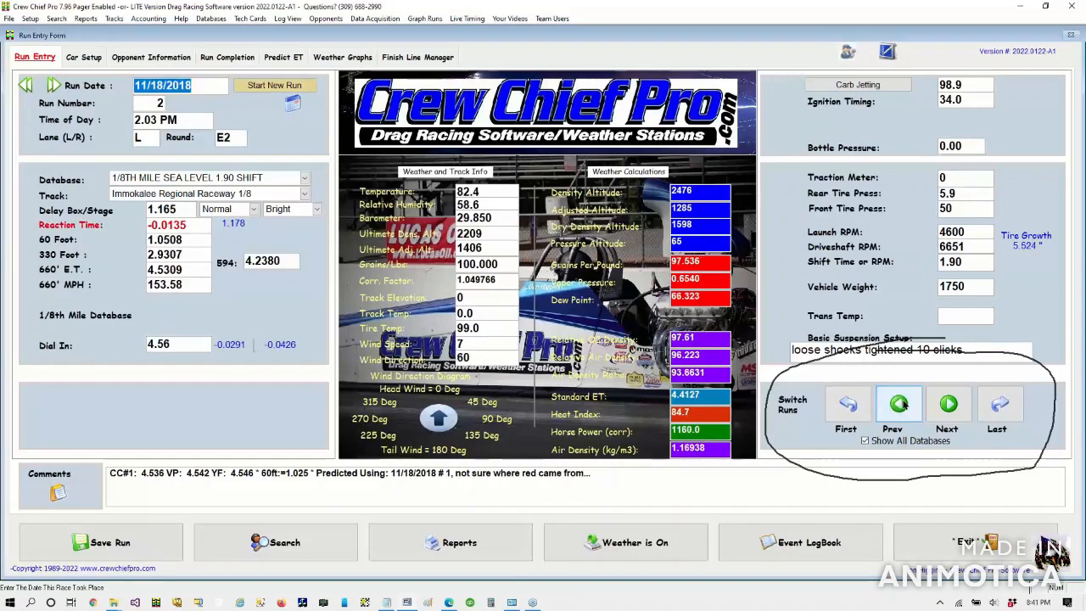
click(903, 403)
click(902, 404)
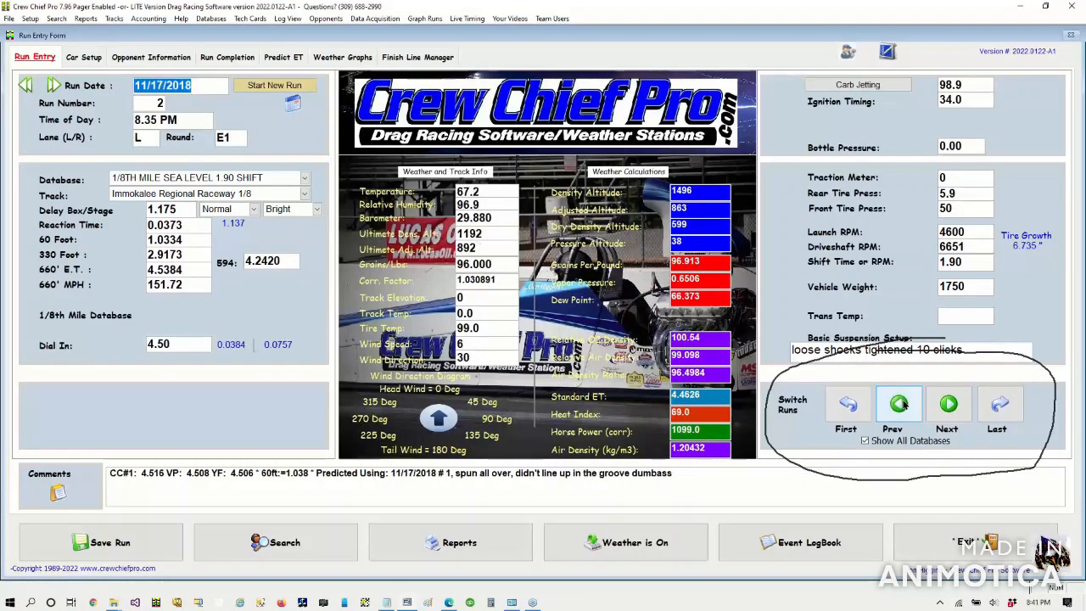
click(902, 404)
click(902, 404)
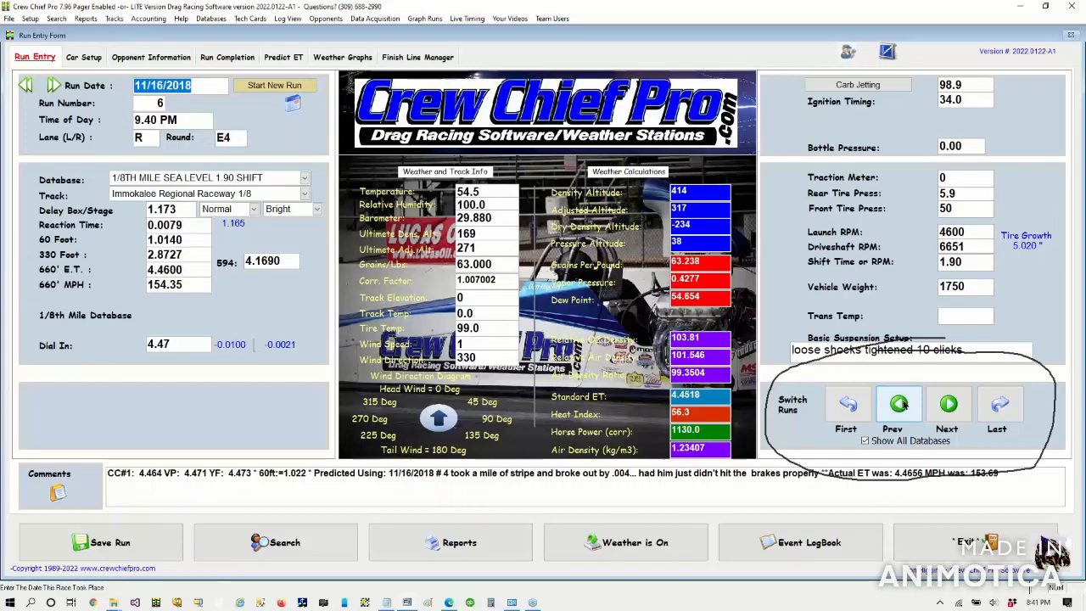
click(902, 404)
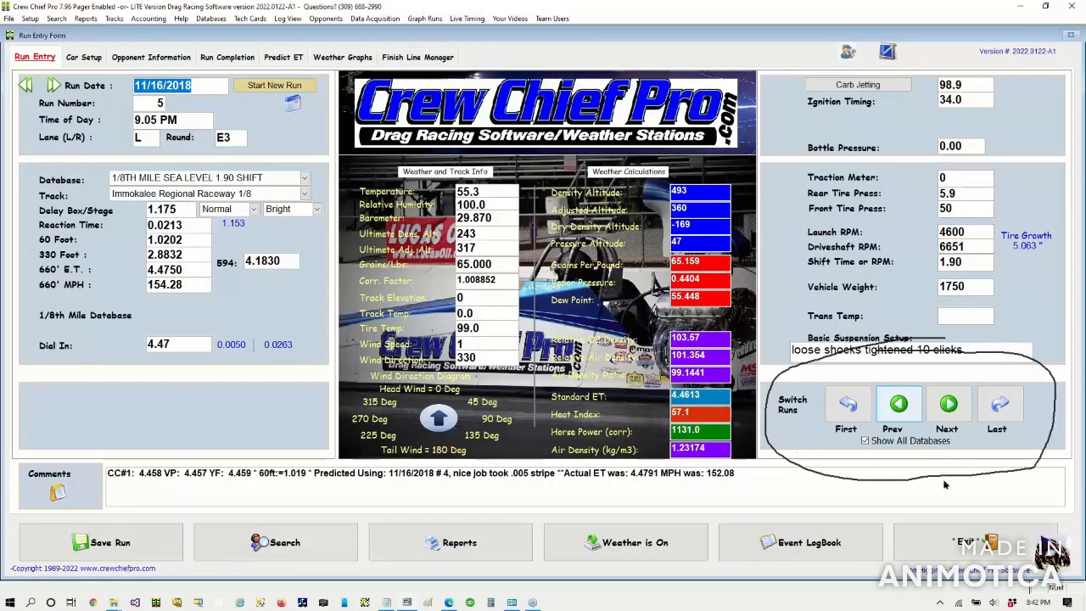
click(900, 405)
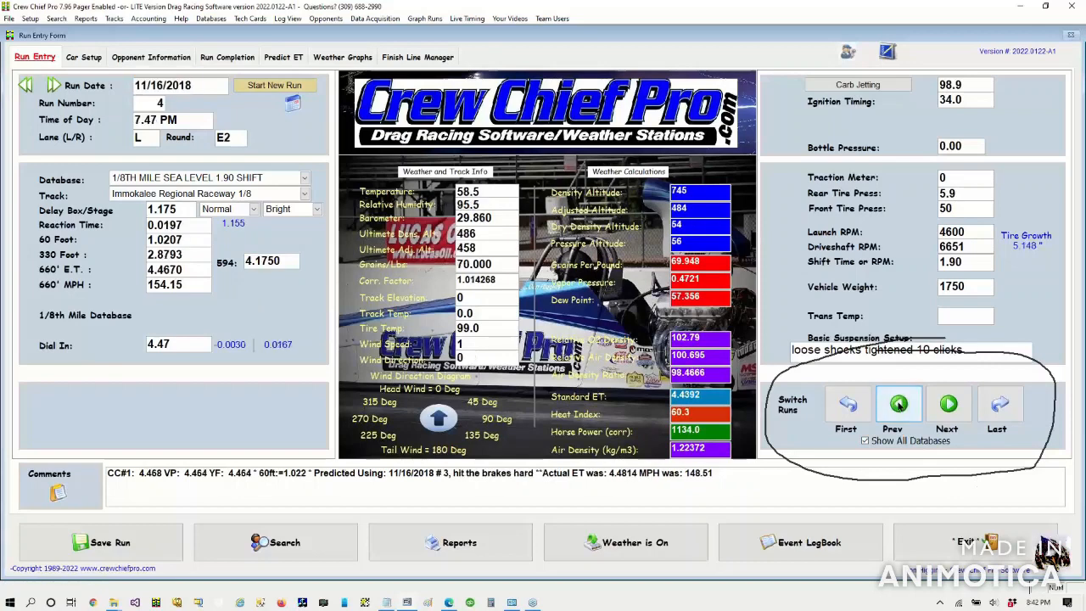
click(900, 404)
click(900, 405)
click(899, 405)
click(899, 405)
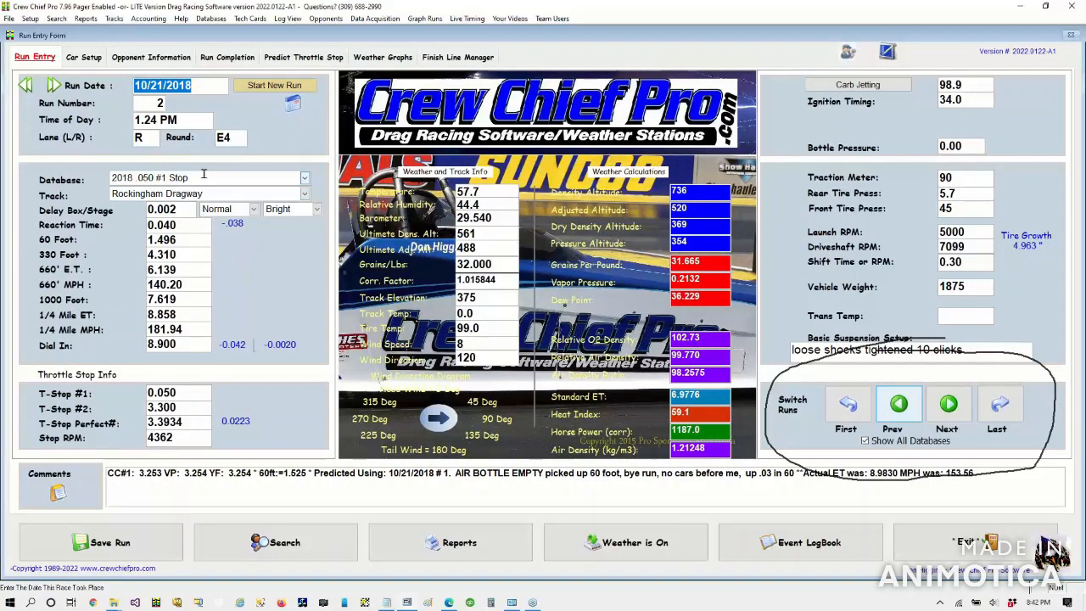
click(949, 404)
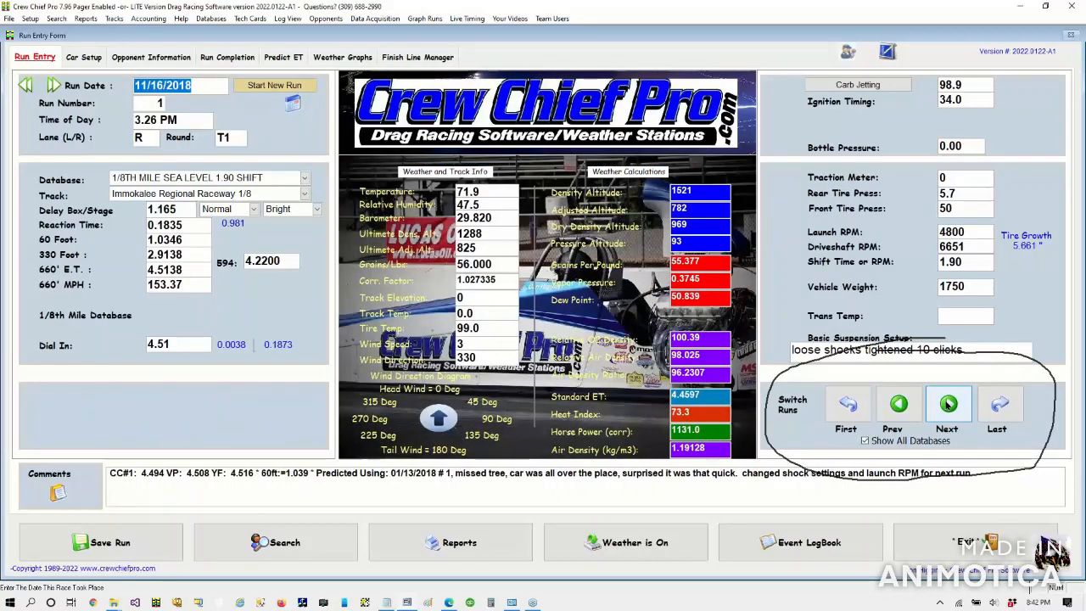
click(901, 405)
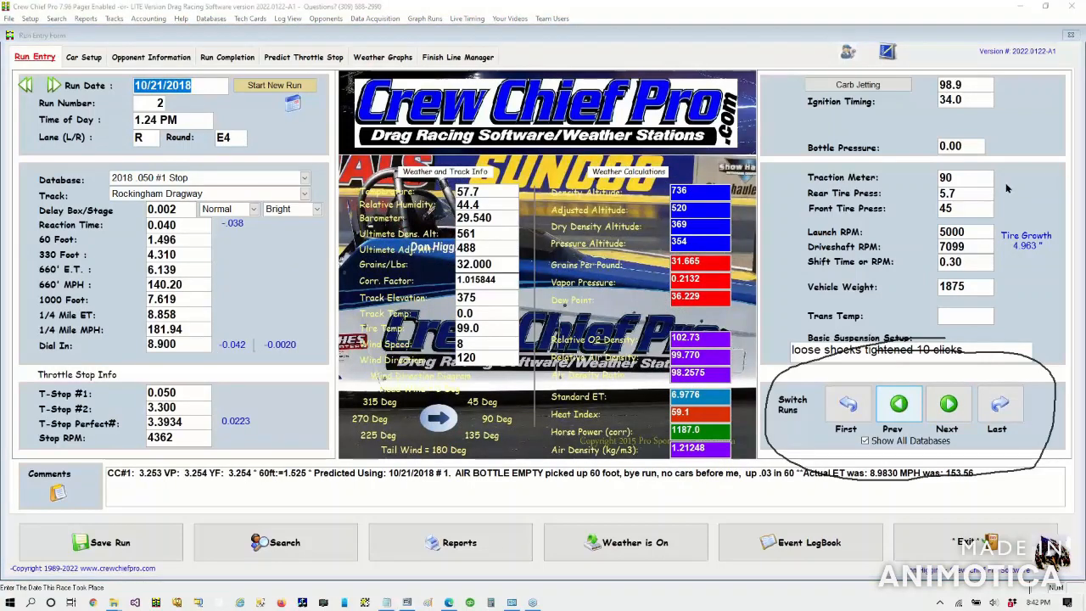
Step: Circle the run's Database name with the pen, draw an arrow to it, and clear all the markings
mouse_move(221, 160)
mouse_down()
mouse_move(36, 167)
mouse_move(46, 183)
mouse_move(98, 195)
mouse_move(212, 205)
mouse_move(316, 174)
mouse_move(68, 141)
mouse_up()
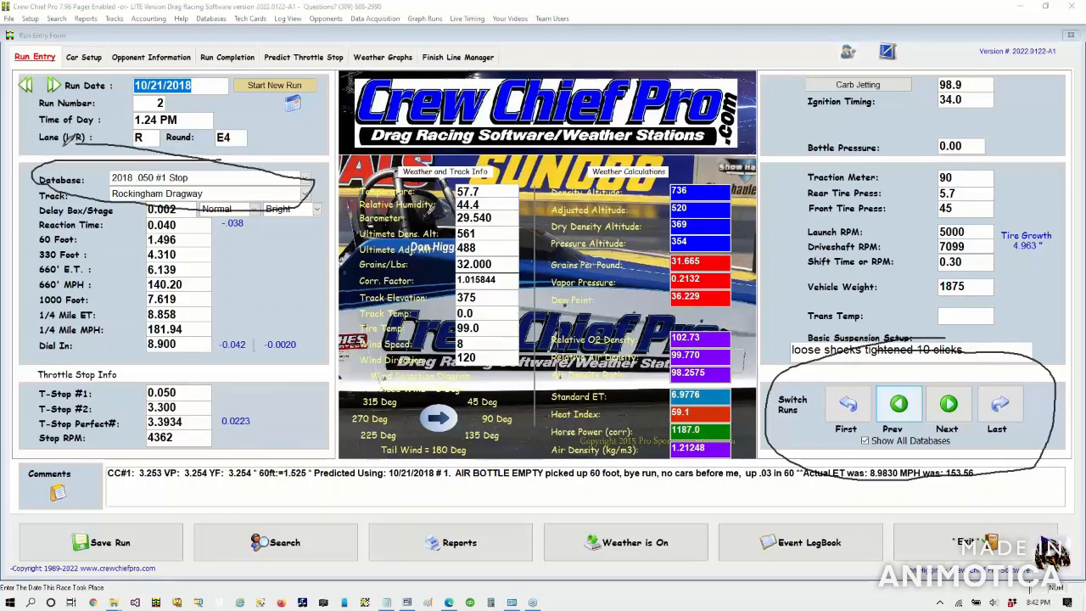
drag(319, 116, 234, 166)
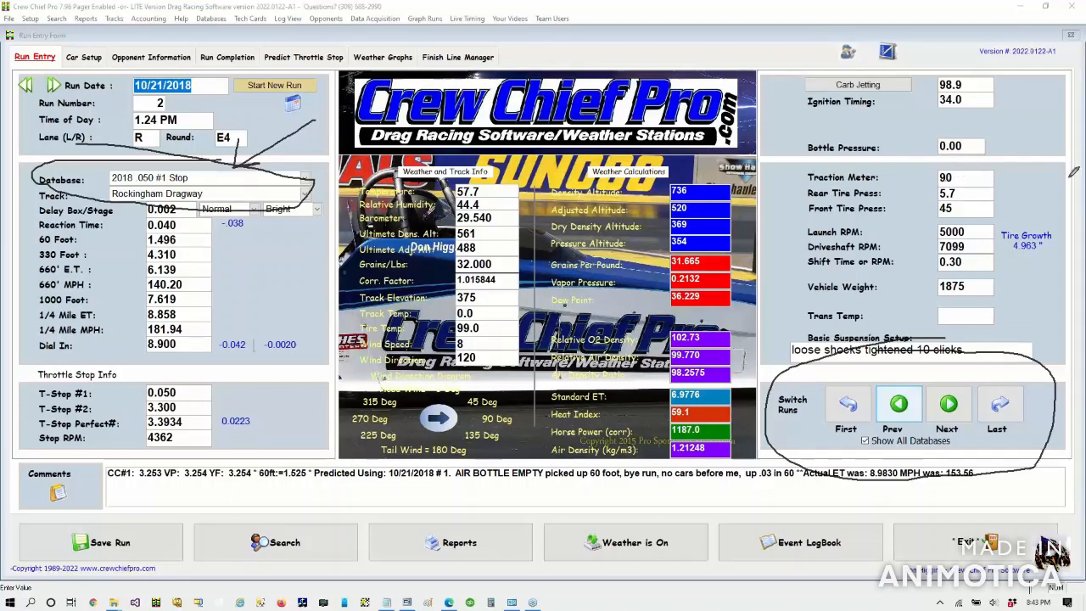
click(1012, 247)
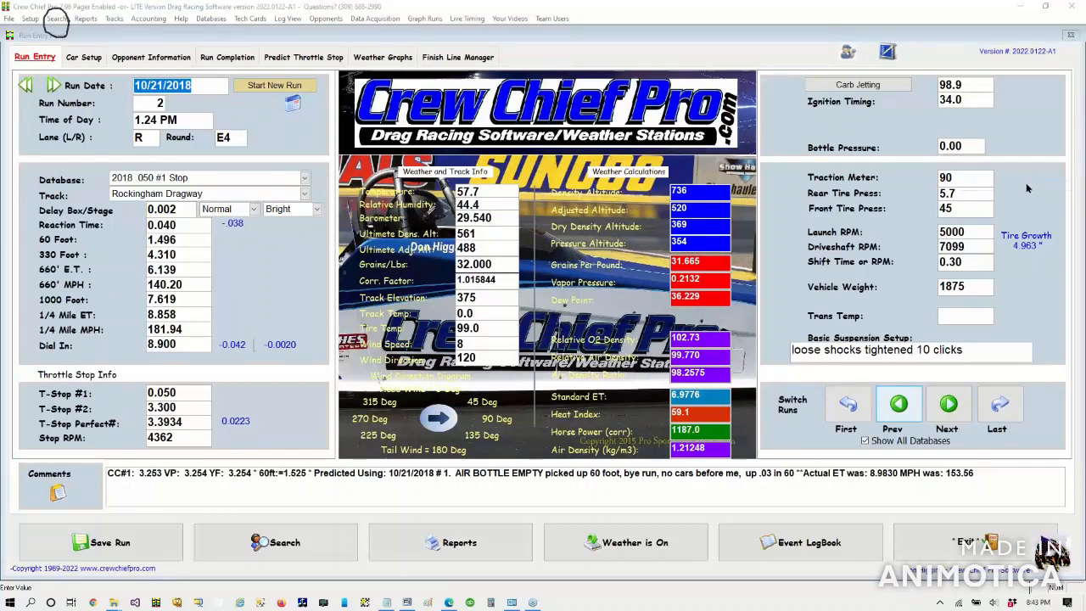
Step: Search the stored runs by track for Indianapolis Raceway Park
click(56, 19)
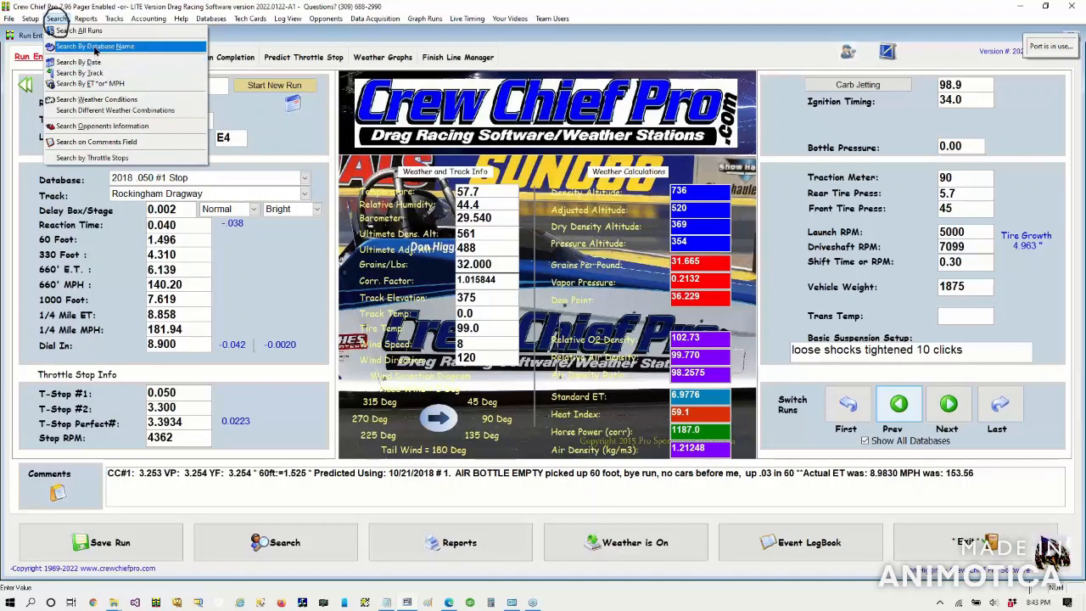
click(102, 73)
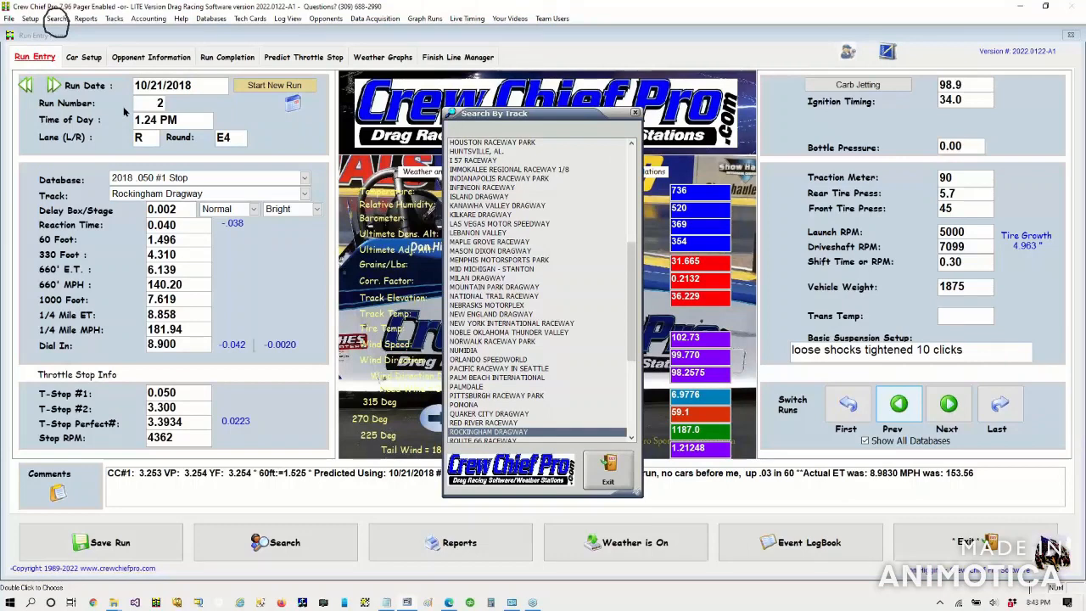
text(ce)
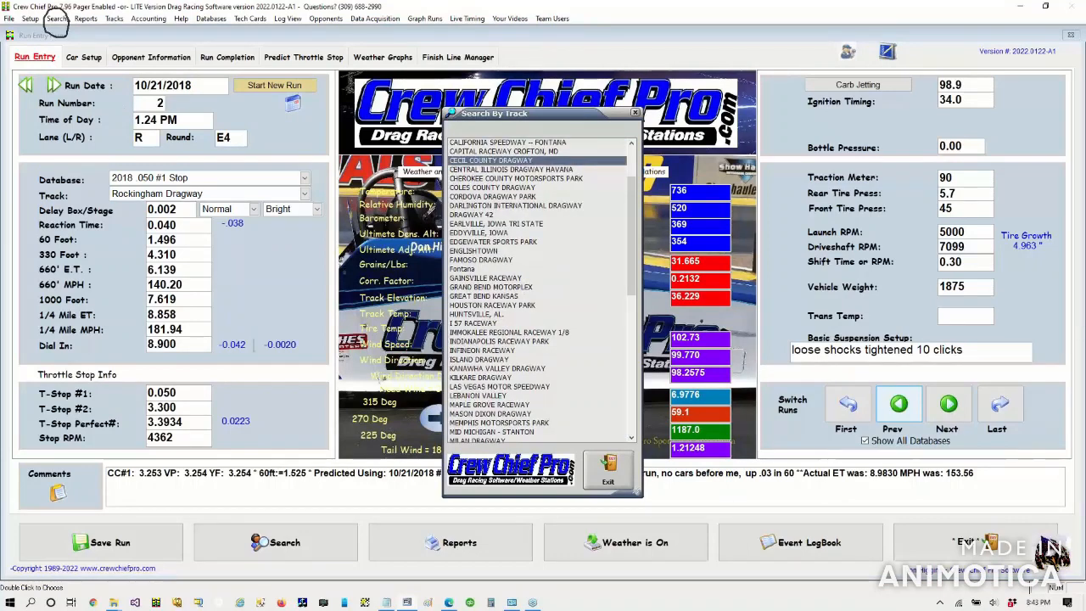
text(im)
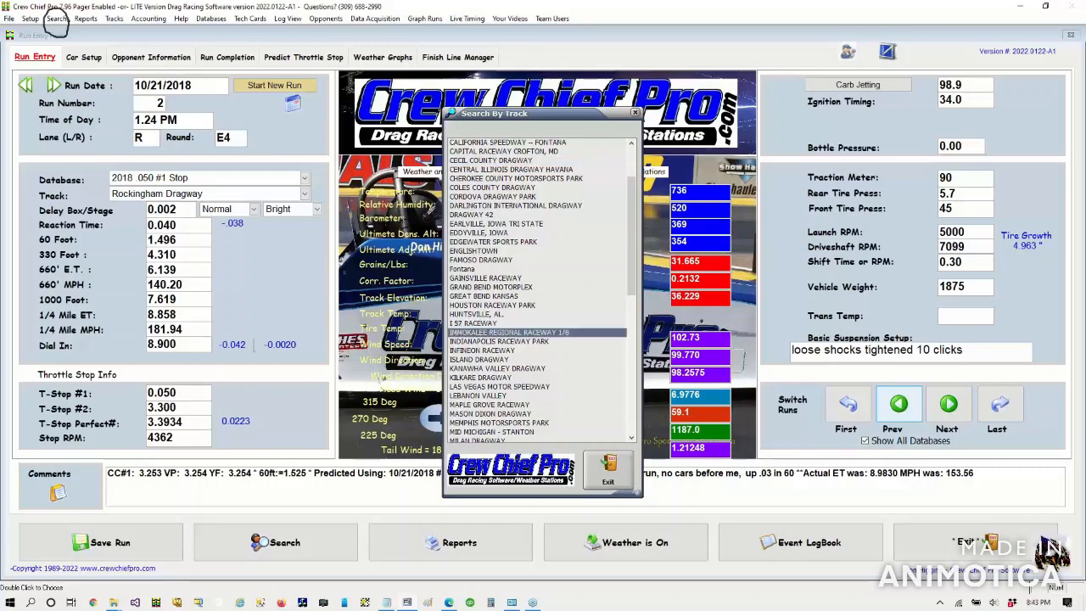
key(Return)
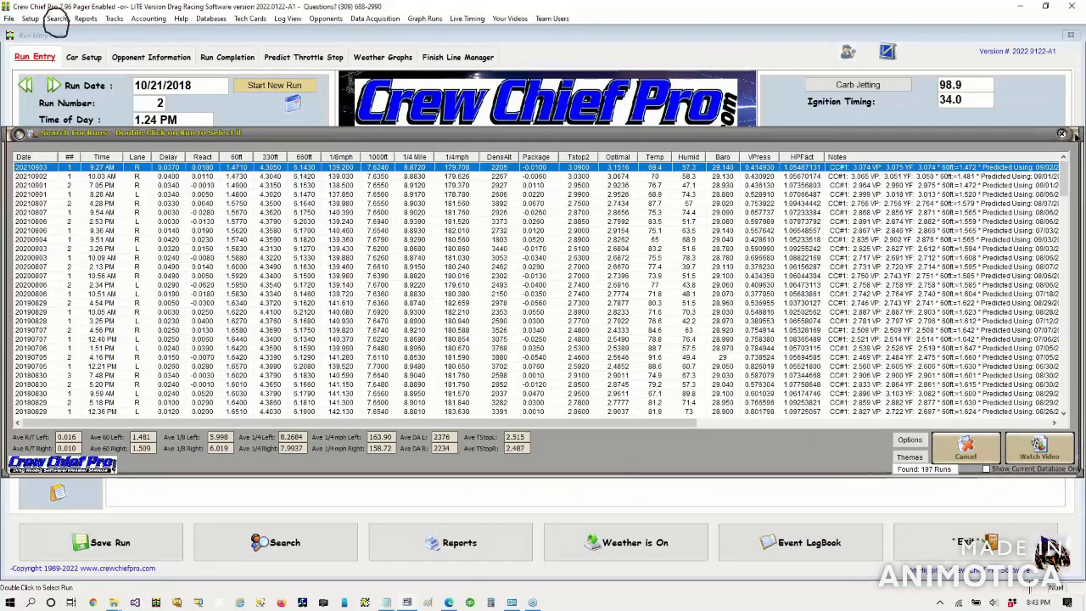
Step: With the pen, circle and underline the found-runs count, circle the averages and Lane column, and add arrows to the left-lane reaction average and Lane column
click(1082, 167)
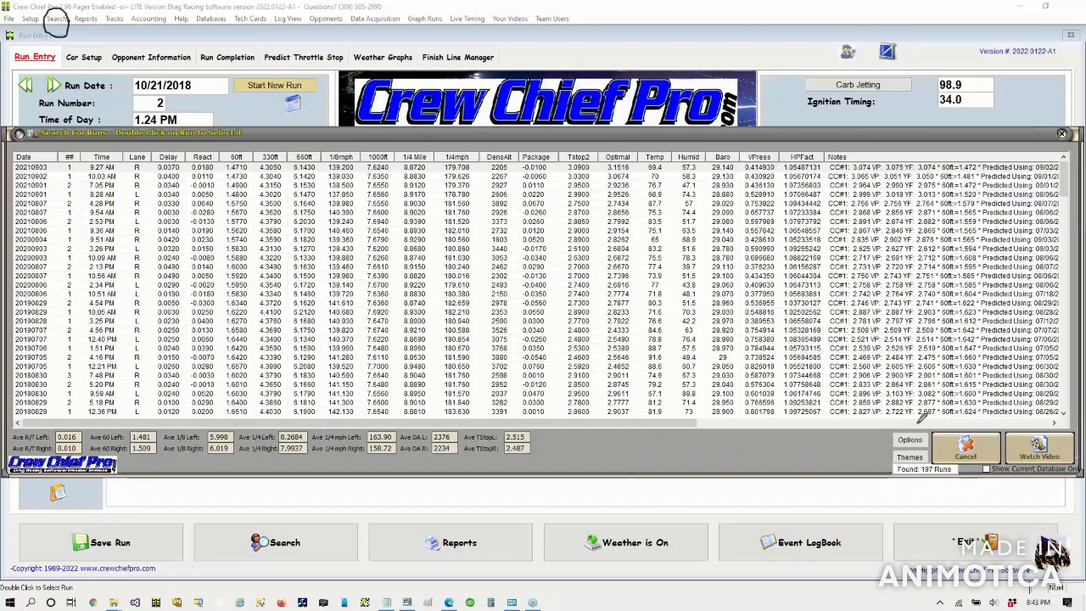
mouse_move(917, 412)
mouse_down()
mouse_move(861, 458)
mouse_move(965, 502)
mouse_move(974, 445)
mouse_move(907, 407)
mouse_up()
drag(895, 487, 970, 480)
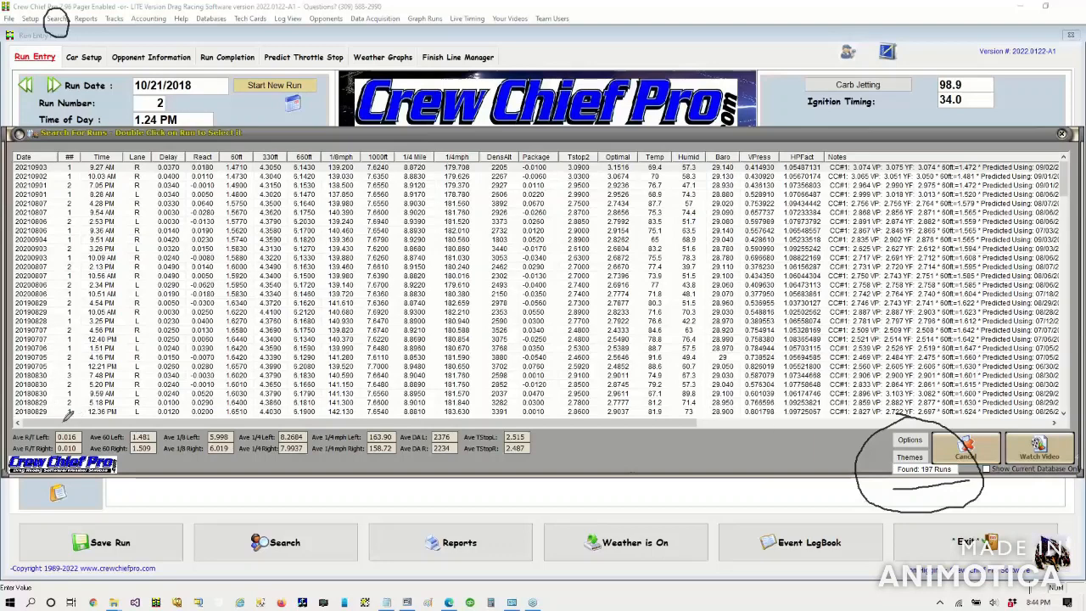
mouse_move(64, 416)
mouse_down()
mouse_move(5, 434)
mouse_move(9, 469)
mouse_move(560, 477)
mouse_move(440, 395)
mouse_move(249, 396)
mouse_move(21, 416)
mouse_up()
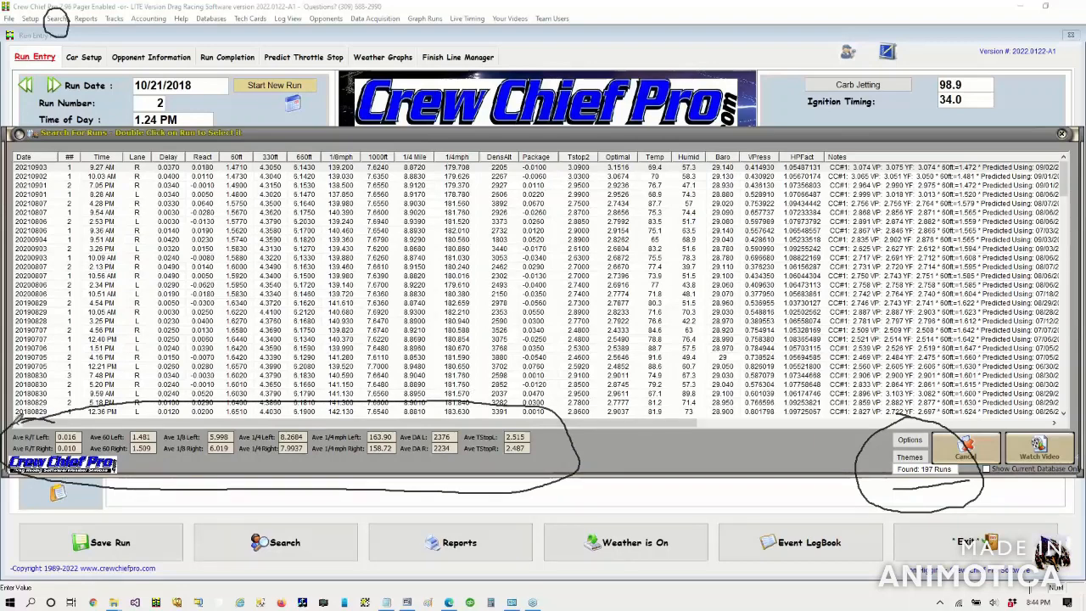
mouse_move(95, 378)
mouse_down()
mouse_move(68, 435)
mouse_move(85, 424)
mouse_move(65, 432)
mouse_move(65, 402)
mouse_up()
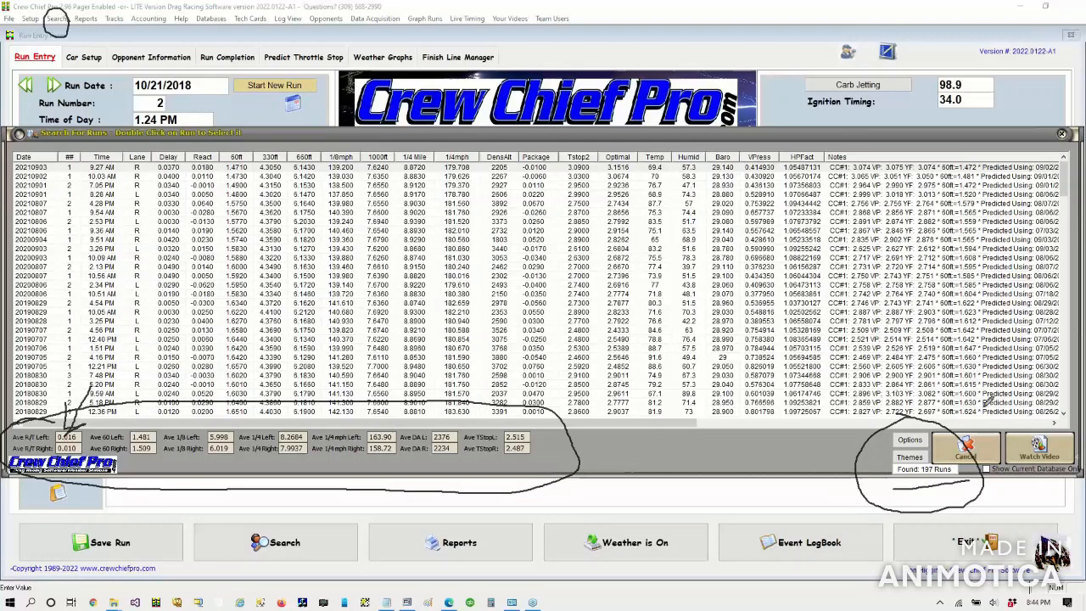
mouse_move(111, 133)
mouse_down()
mouse_move(113, 375)
mouse_move(135, 438)
mouse_move(178, 297)
mouse_move(177, 205)
mouse_move(157, 143)
mouse_move(119, 129)
mouse_move(104, 146)
mouse_up()
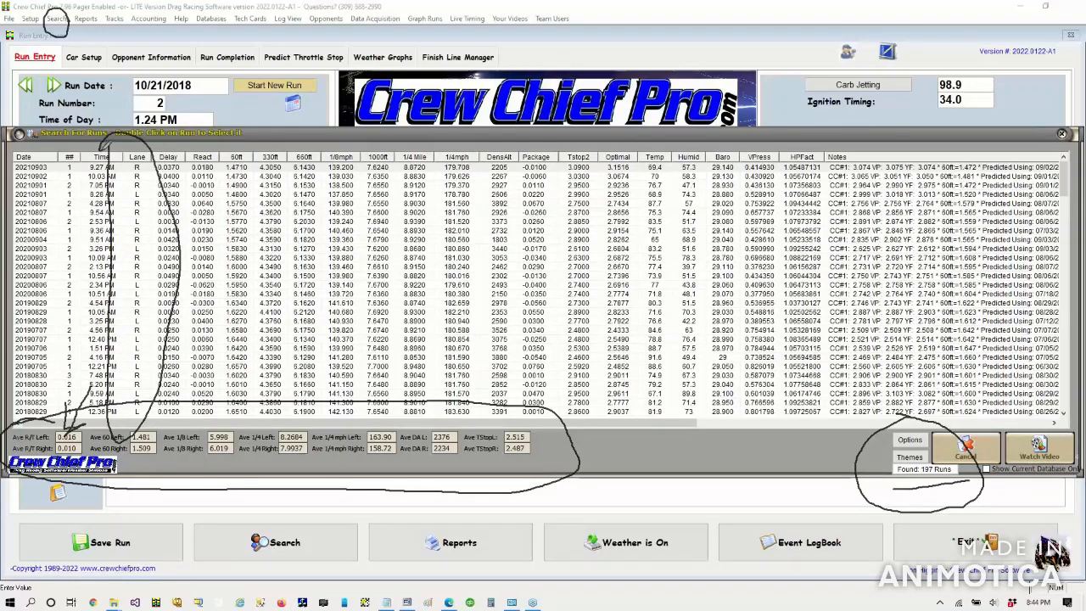
mouse_move(226, 140)
mouse_down()
mouse_move(153, 143)
mouse_move(164, 152)
mouse_up()
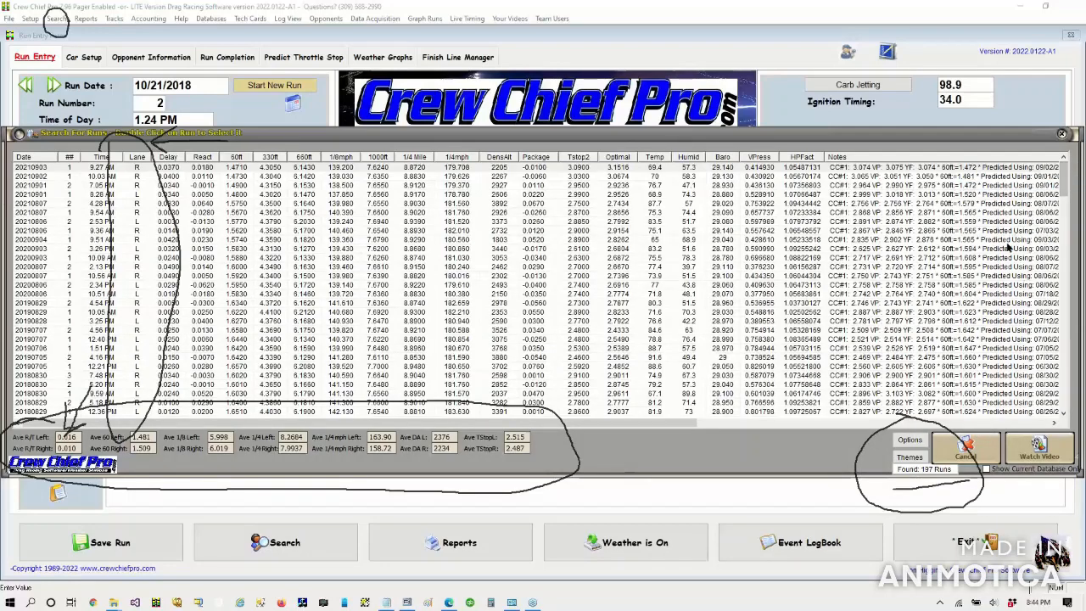
Step: Clear the pen markings, open run 1 of 08/07/2021 from the search results, and view its throttle stop predictions
click(152, 314)
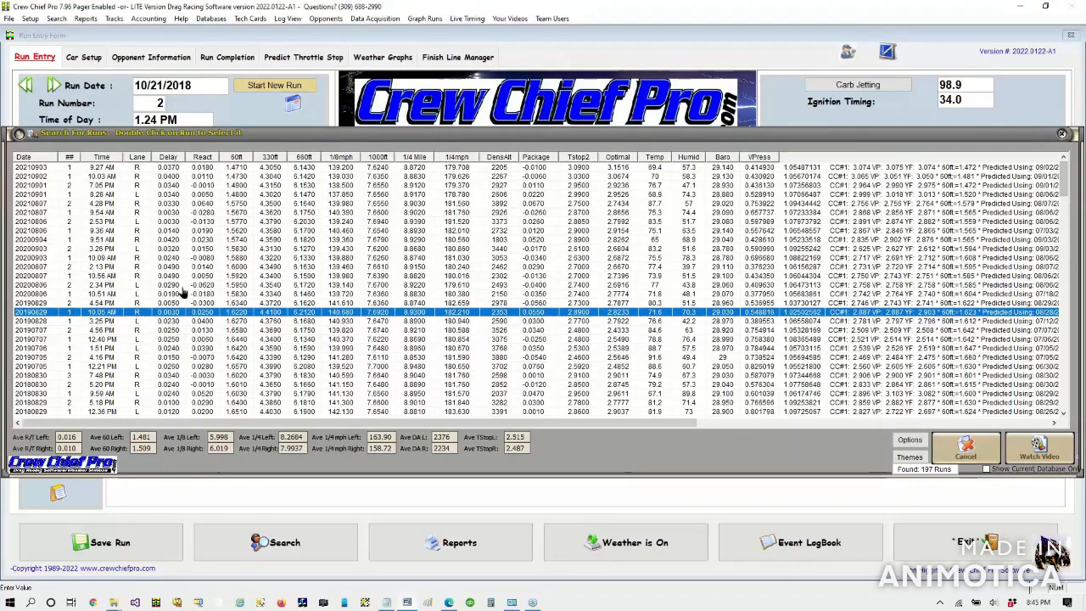
click(399, 213)
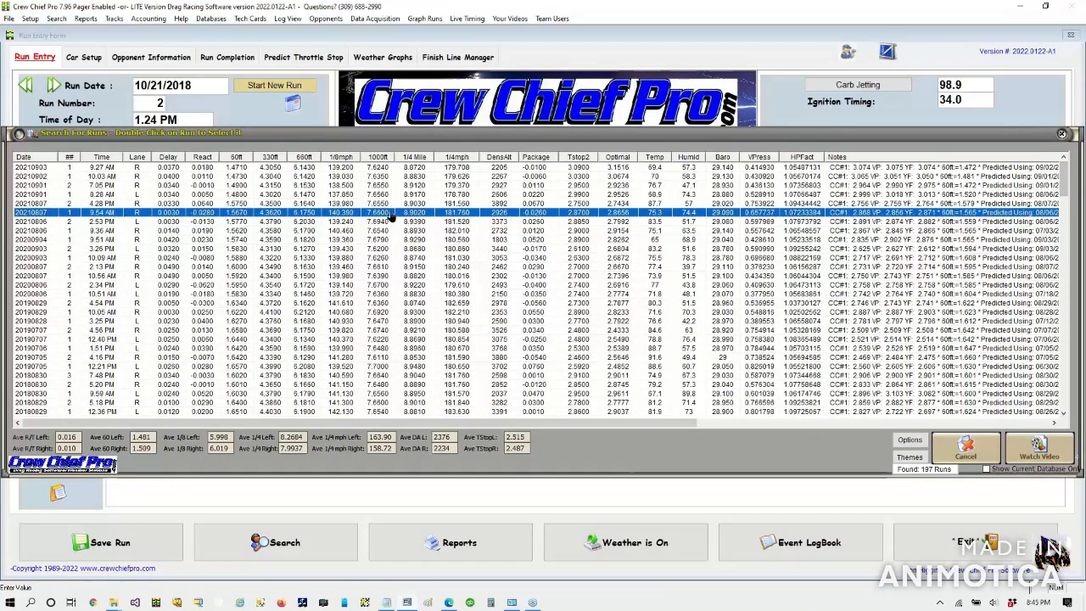
double_click(392, 218)
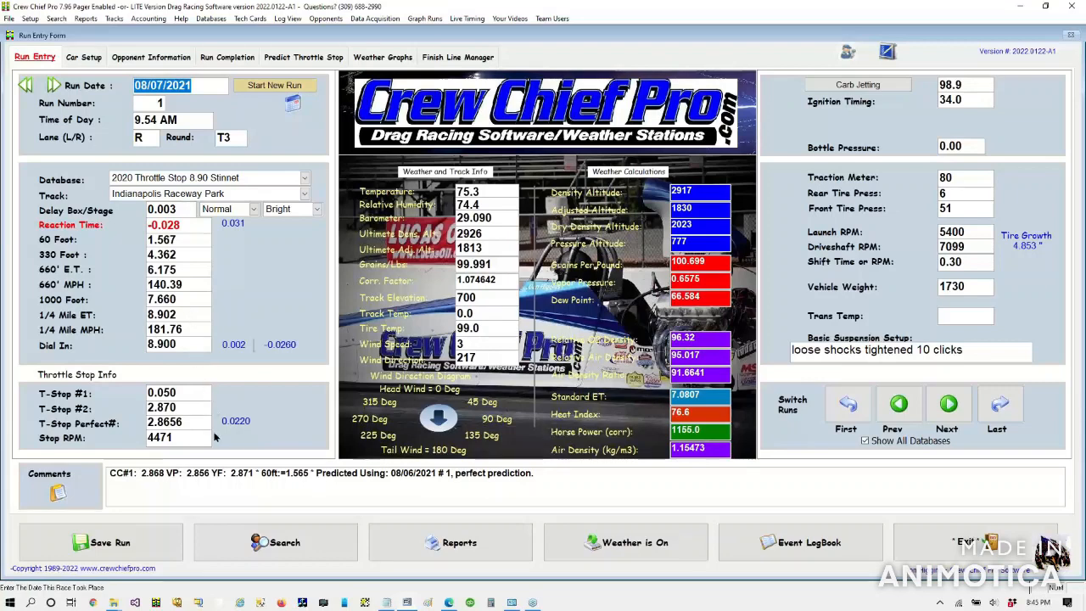
click(551, 475)
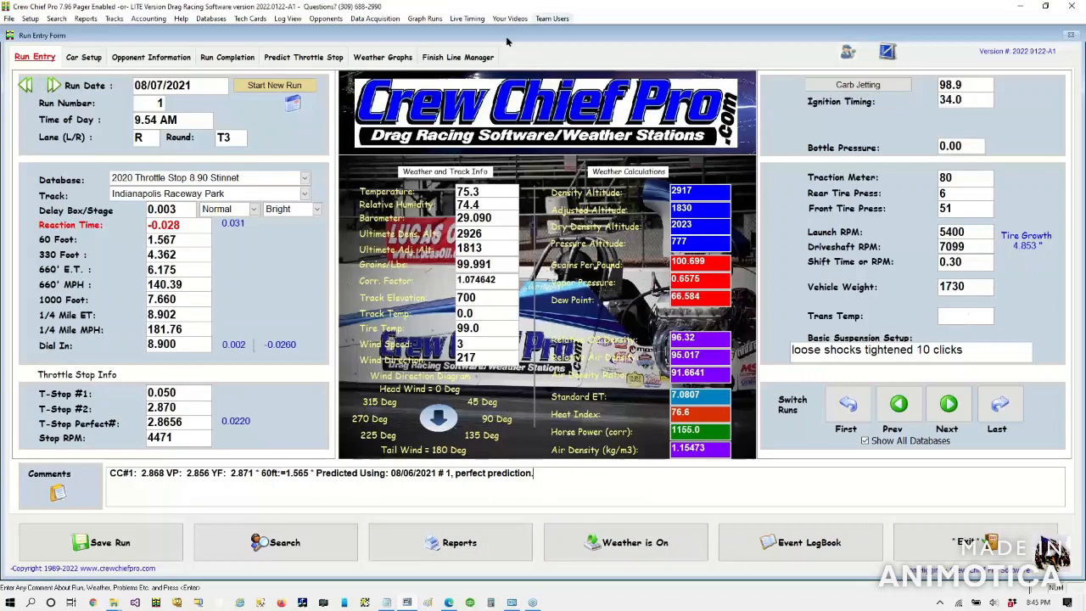
click(307, 59)
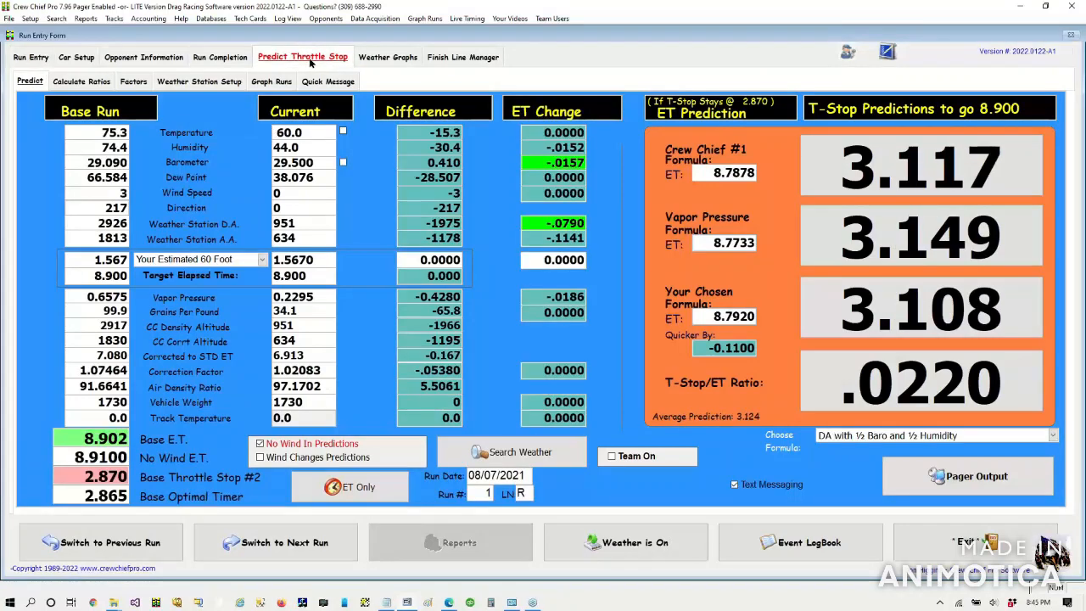
click(26, 58)
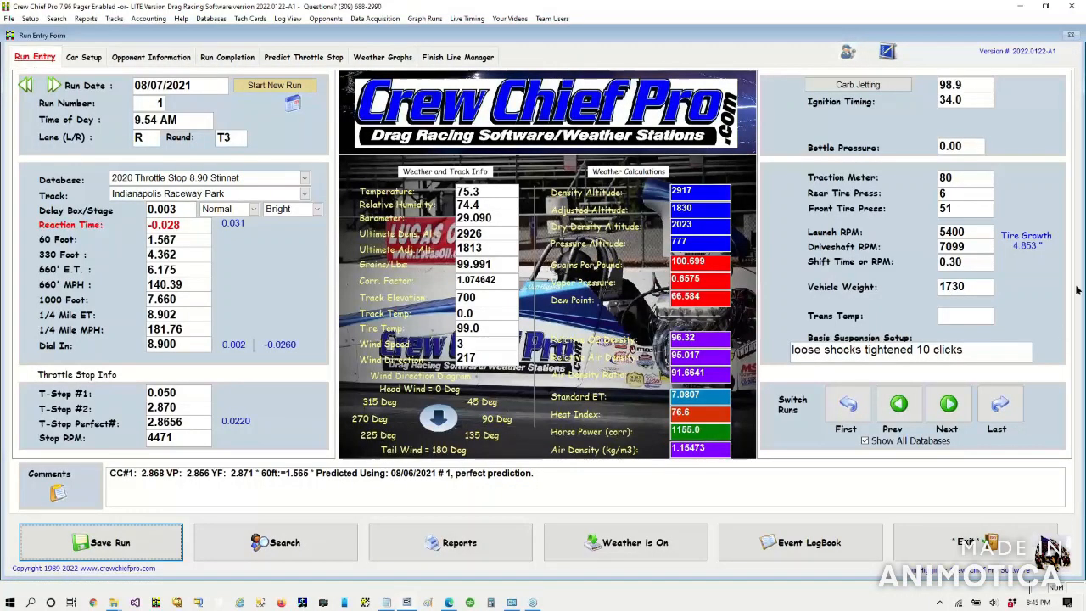
Step: Go to the last run across all databases, view its ET predictions, and return to Run Entry
click(1002, 406)
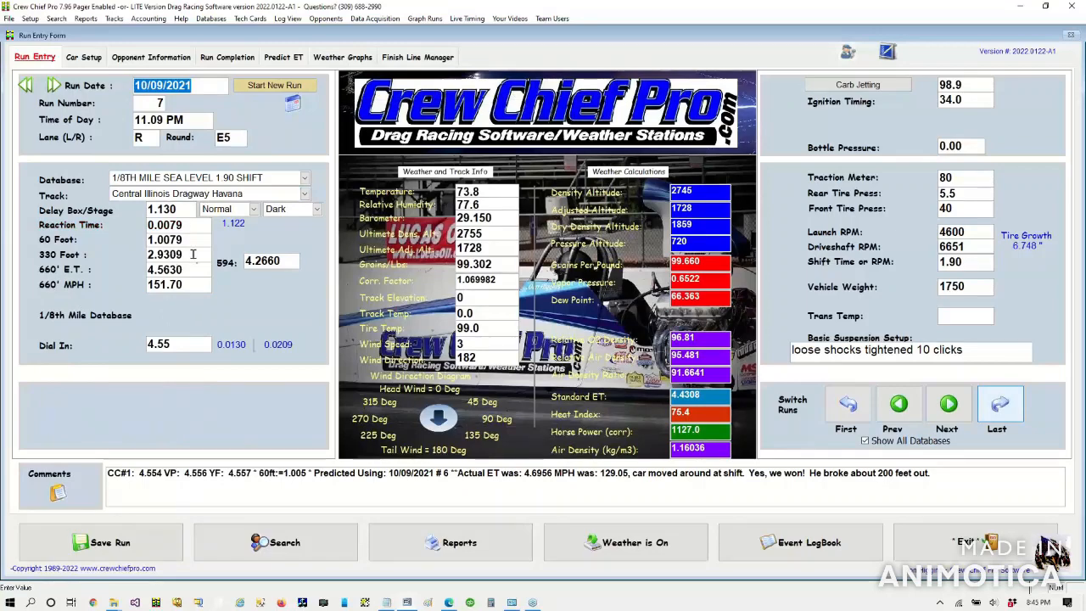
click(285, 56)
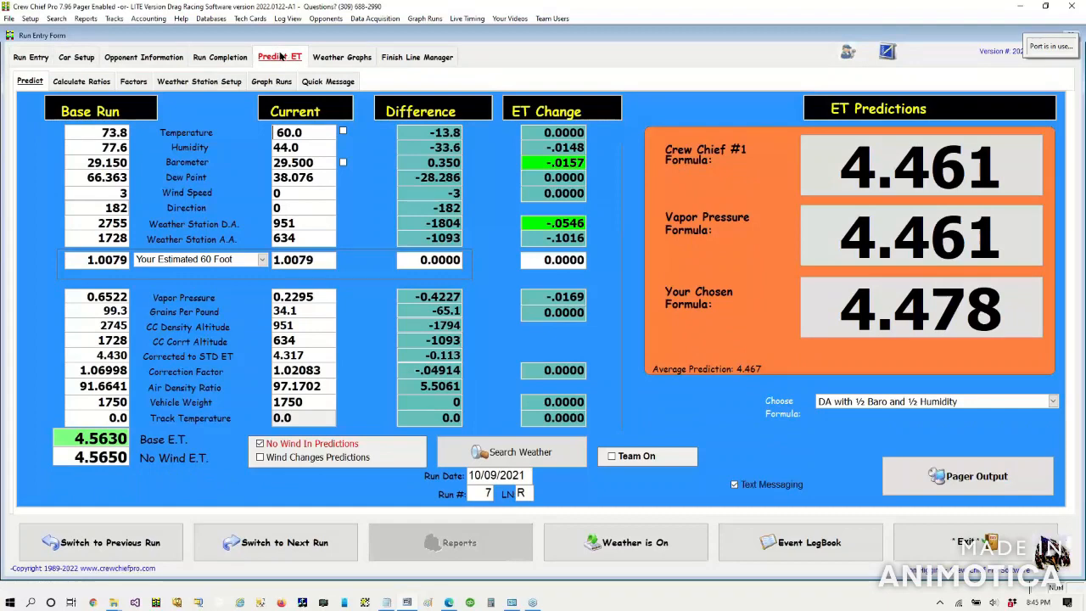
click(32, 57)
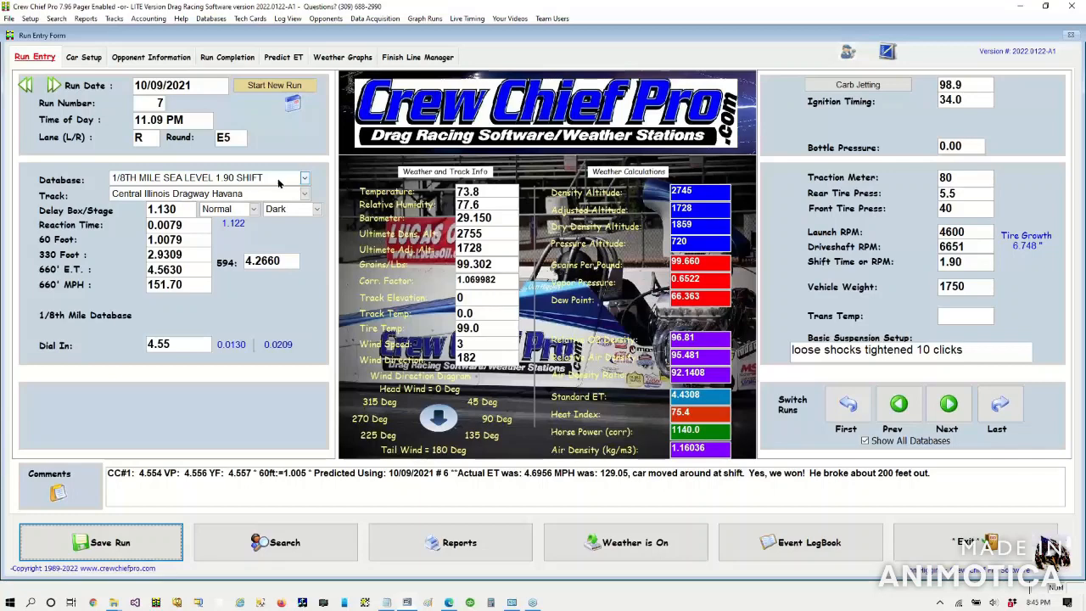
click(283, 57)
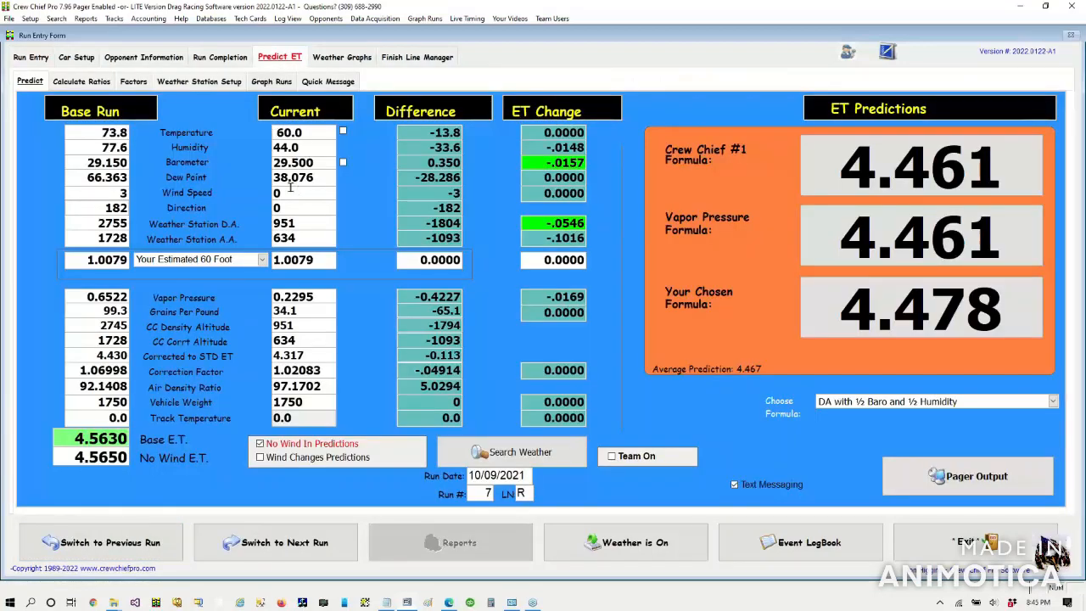
click(32, 58)
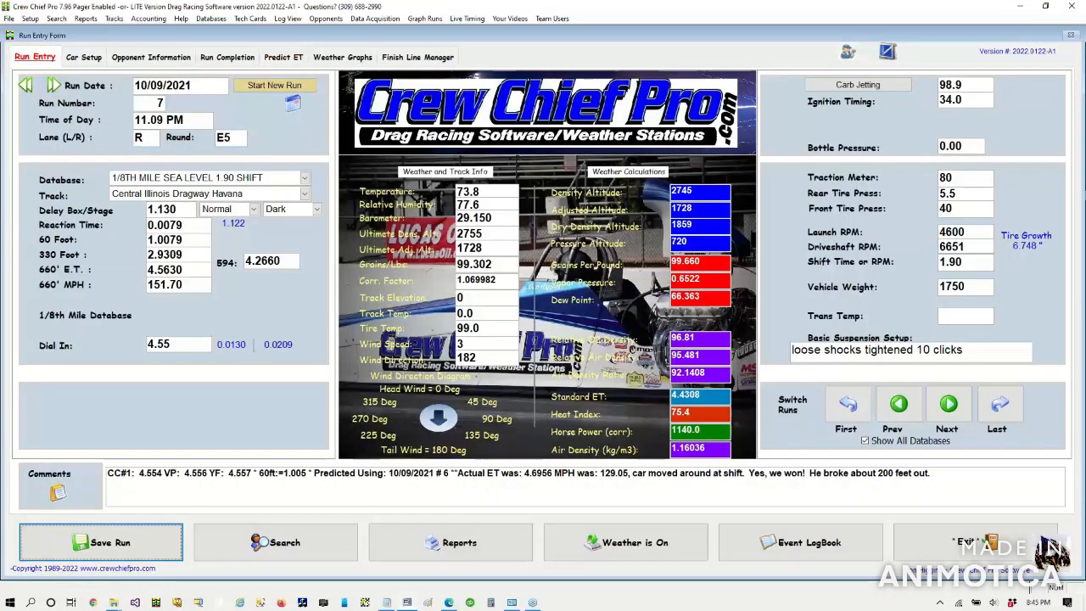
Step: Step back through the earlier runs to run 1 of 10/03/2021 and view its throttle stop predictions
click(896, 407)
click(893, 410)
click(893, 410)
click(893, 410)
click(893, 409)
click(892, 409)
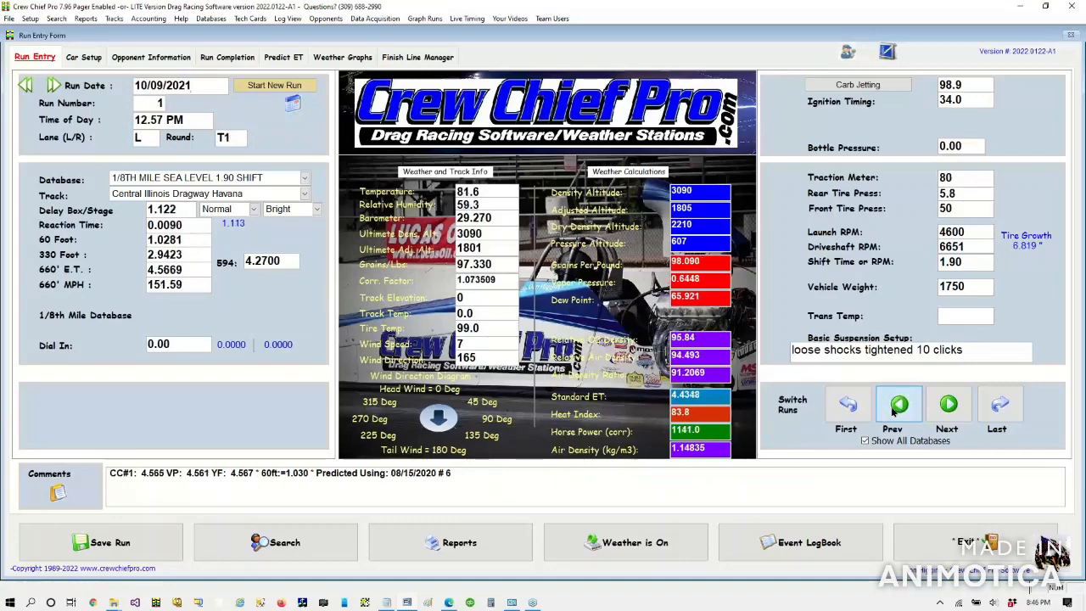
click(893, 409)
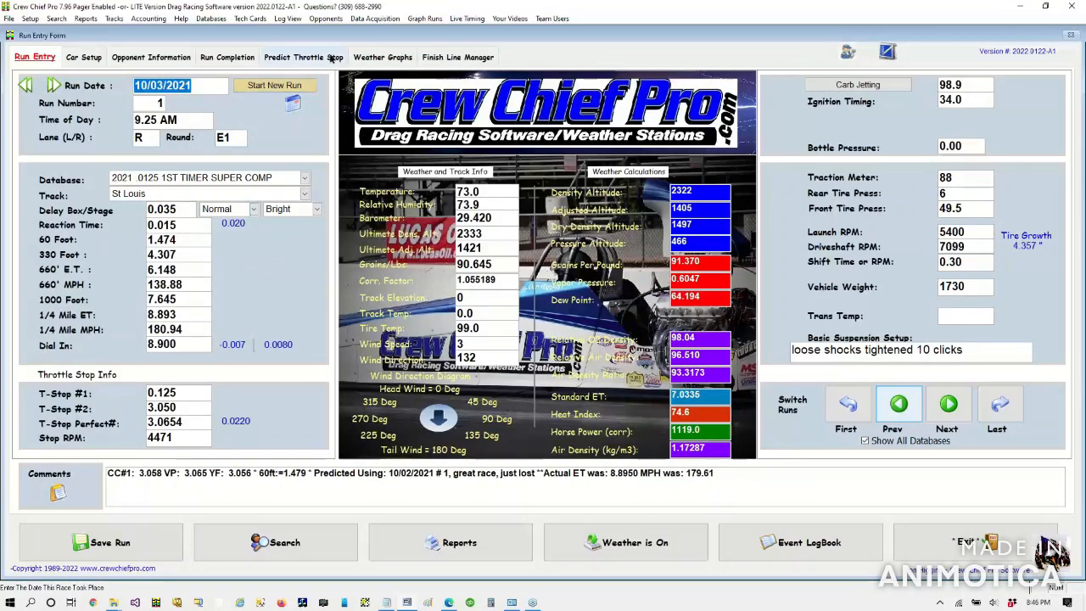
click(303, 57)
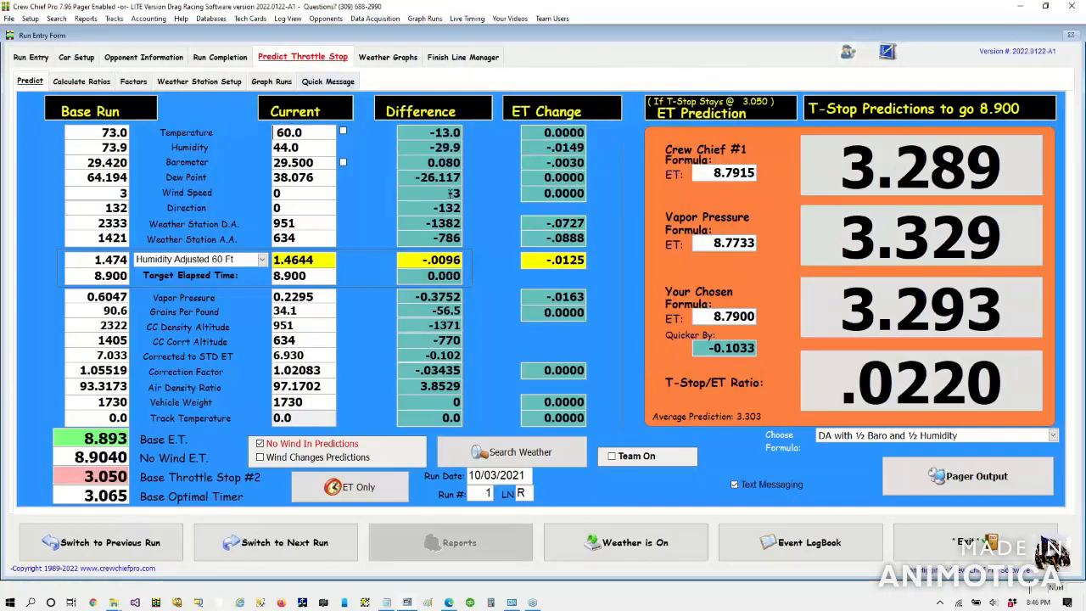
click(32, 57)
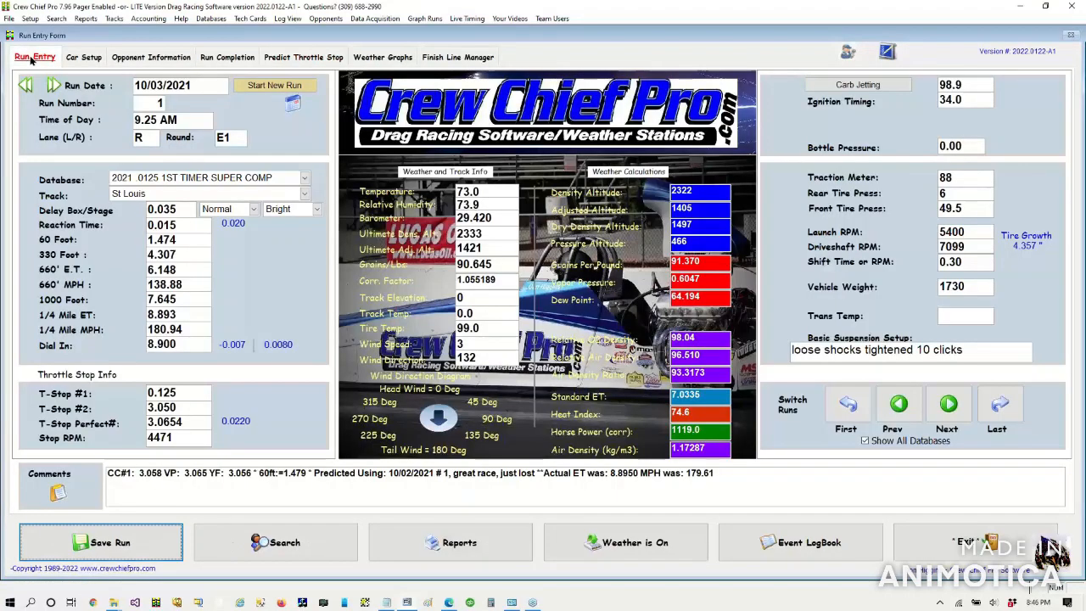
Step: Go through the run's Run Date, Run Number and Time of Day fields without changing them
click(196, 88)
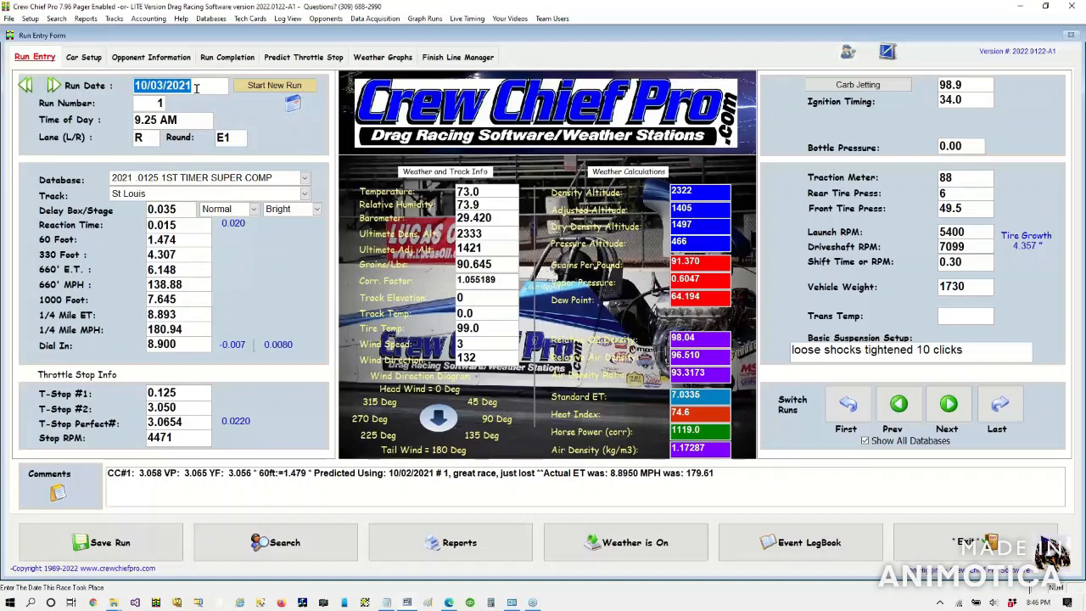
key(Tab)
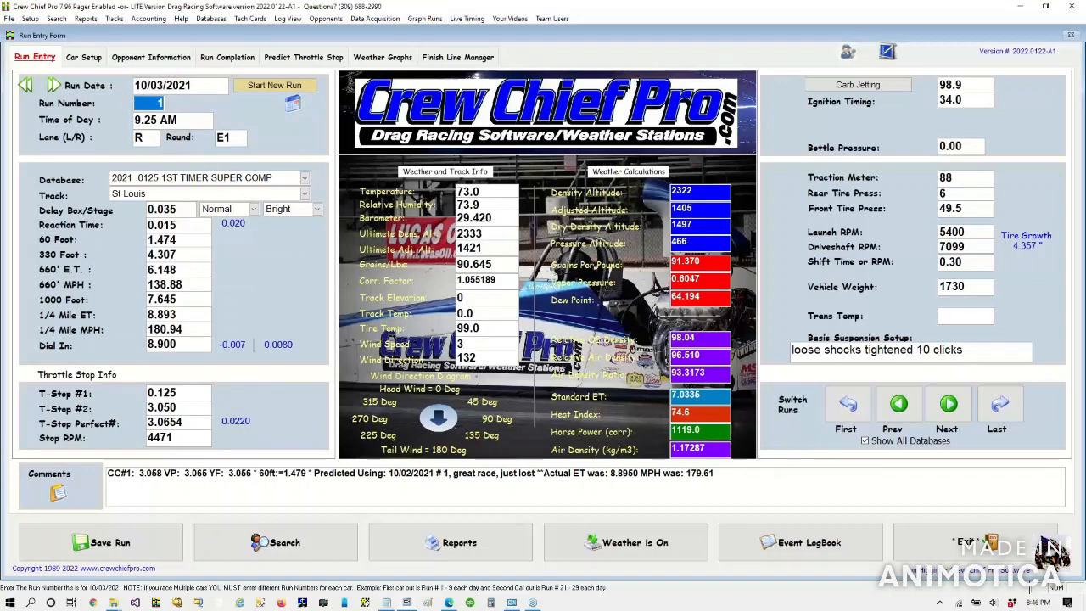
key(Tab)
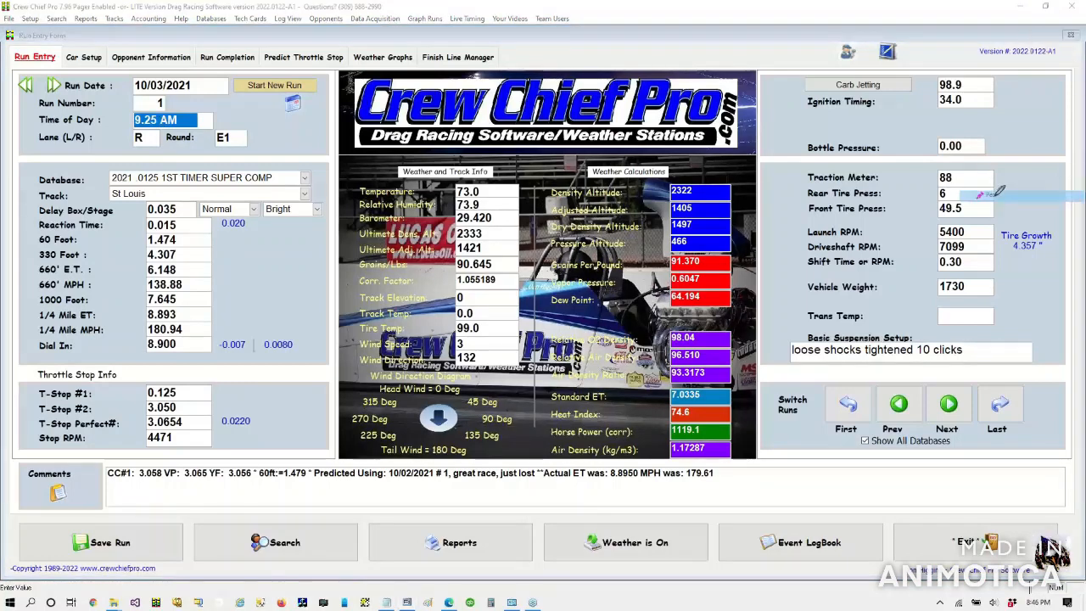
Step: Circle the Weather and Track Info with the pen, draw a magenta arrow to the barometer value, and circle the Weather Calculations in magenta
mouse_move(442, 138)
mouse_down()
mouse_move(298, 196)
mouse_move(382, 412)
mouse_move(580, 265)
mouse_move(437, 155)
mouse_move(306, 184)
mouse_up()
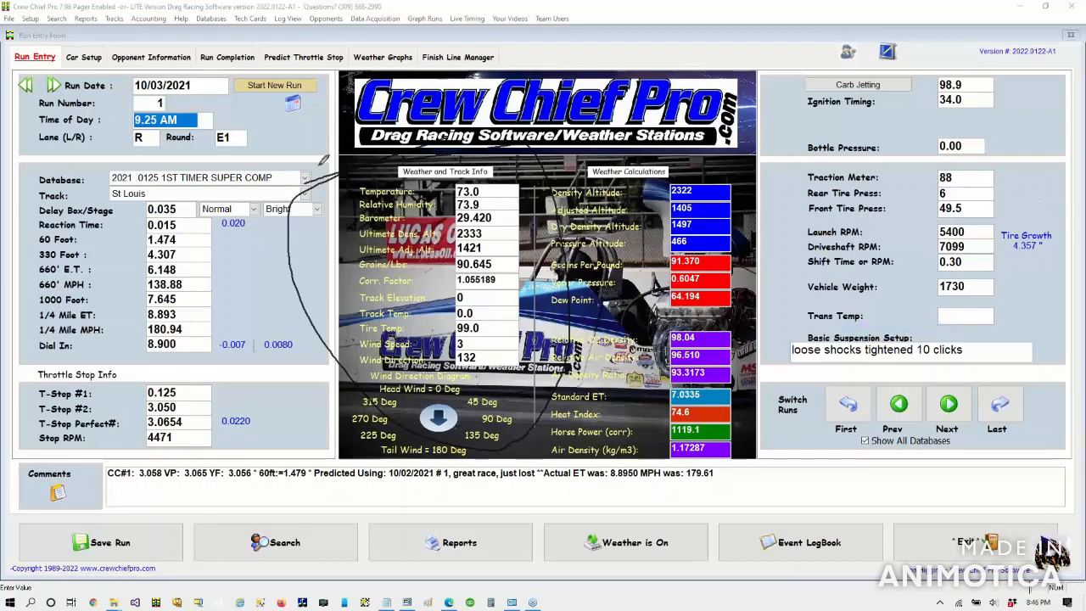
drag(298, 115, 466, 211)
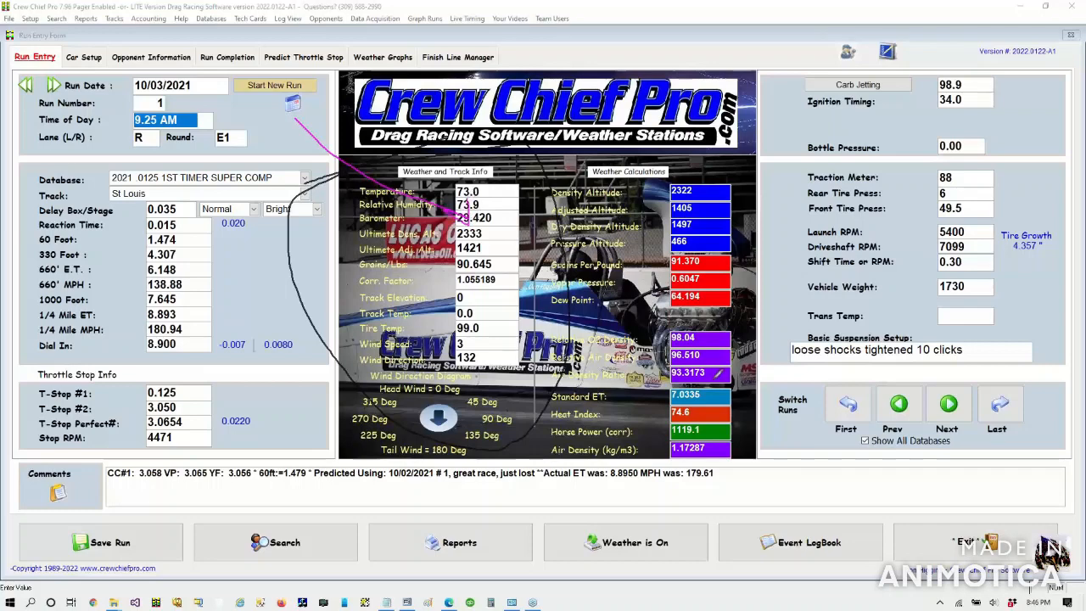
mouse_move(747, 168)
mouse_down()
mouse_move(628, 170)
mouse_move(659, 465)
mouse_move(761, 393)
mouse_move(751, 189)
mouse_move(692, 163)
mouse_up()
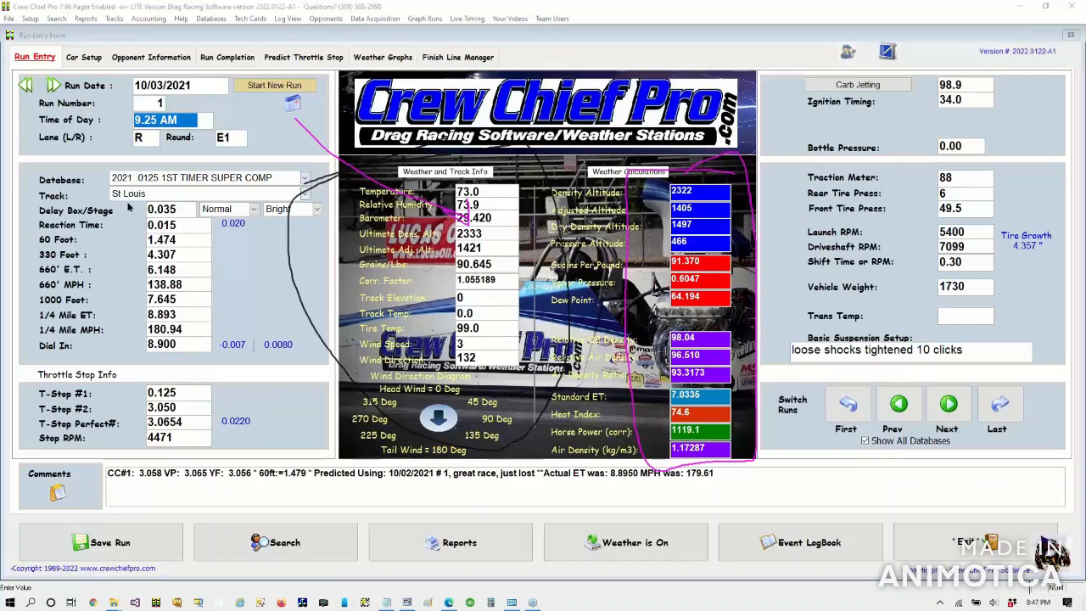
Step: Go through the run's Lane, Round, Database, Track and Delay Box fields, and view the available staging options without changing them
click(139, 138)
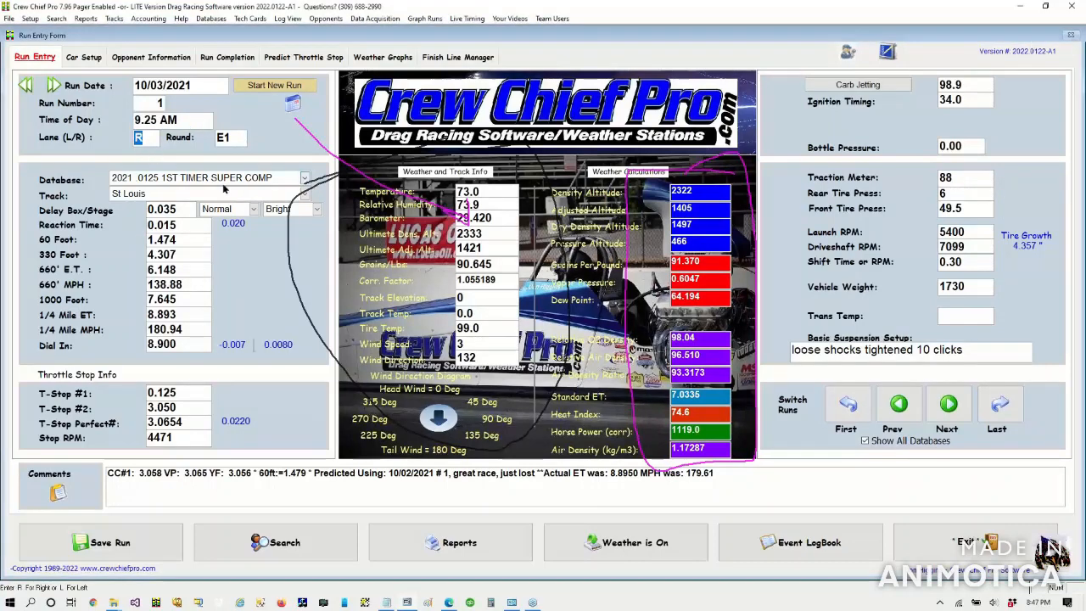
key(Tab)
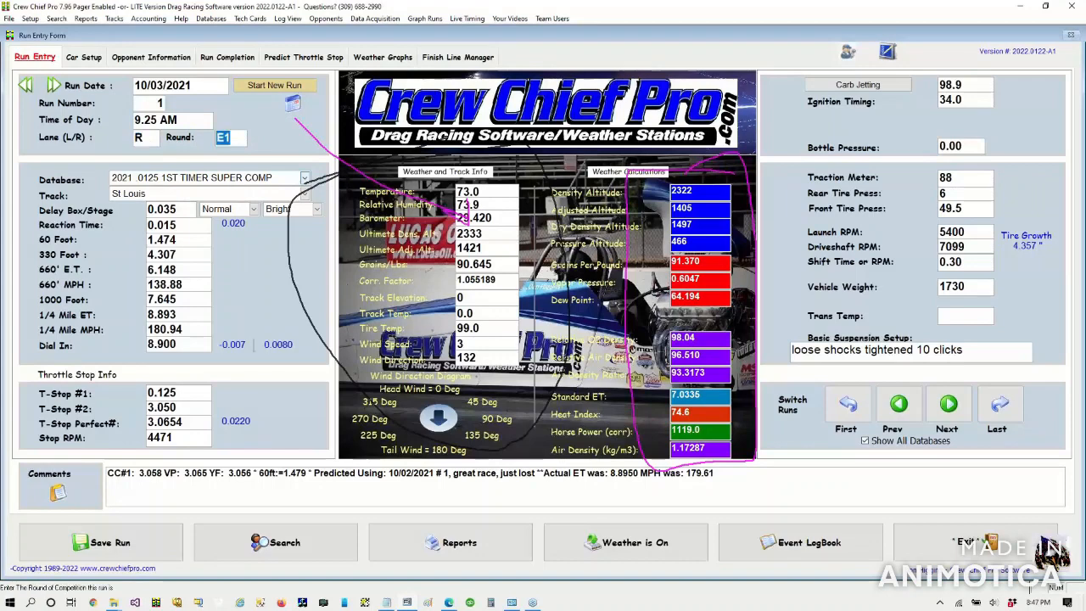
key(Tab)
key(Tab)
key(Tab)
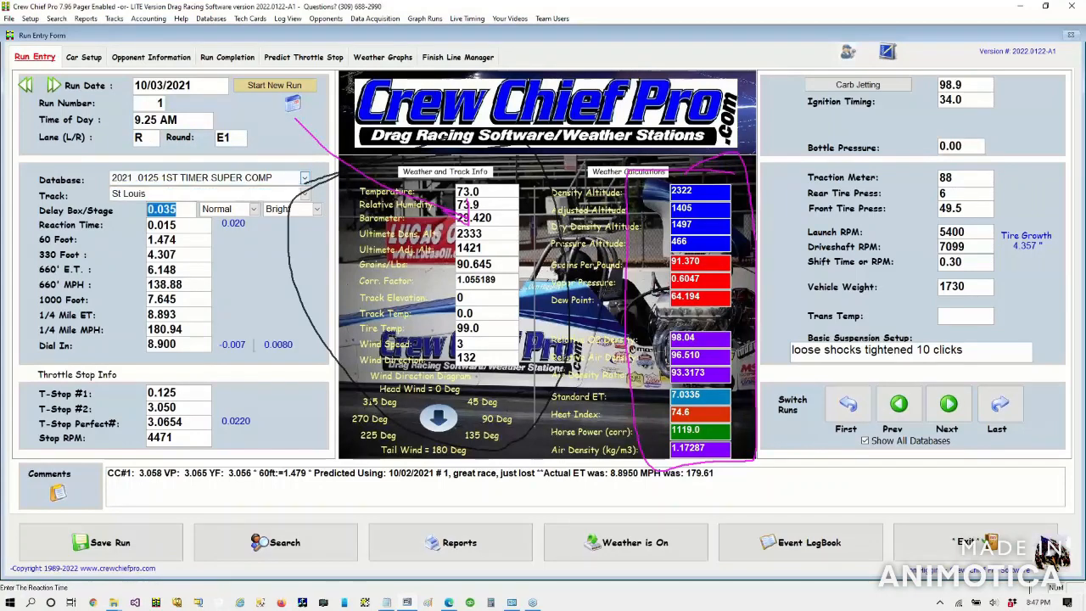
key(Tab)
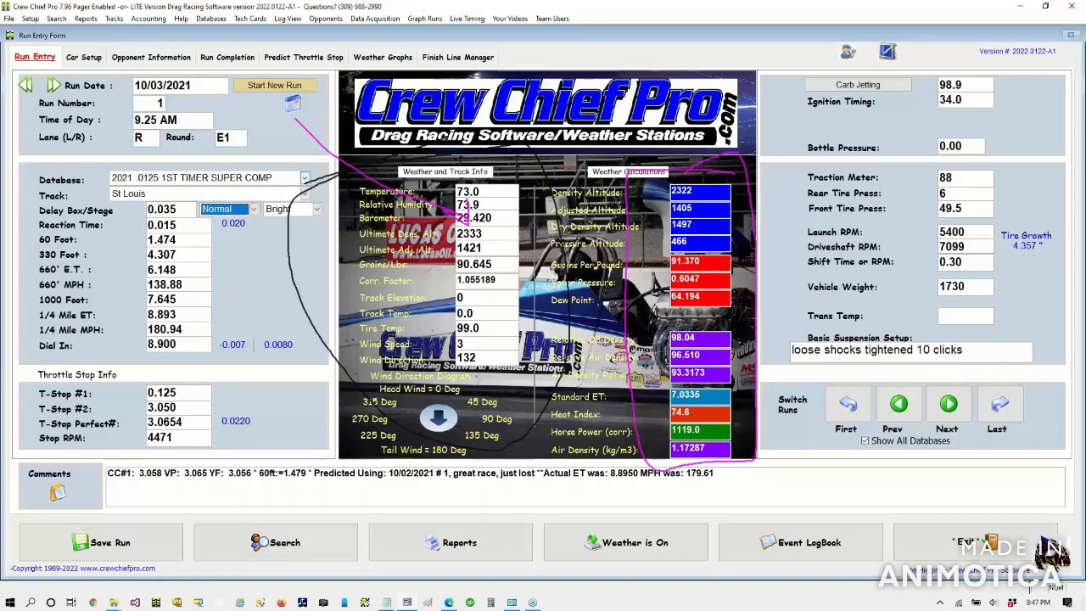
click(257, 210)
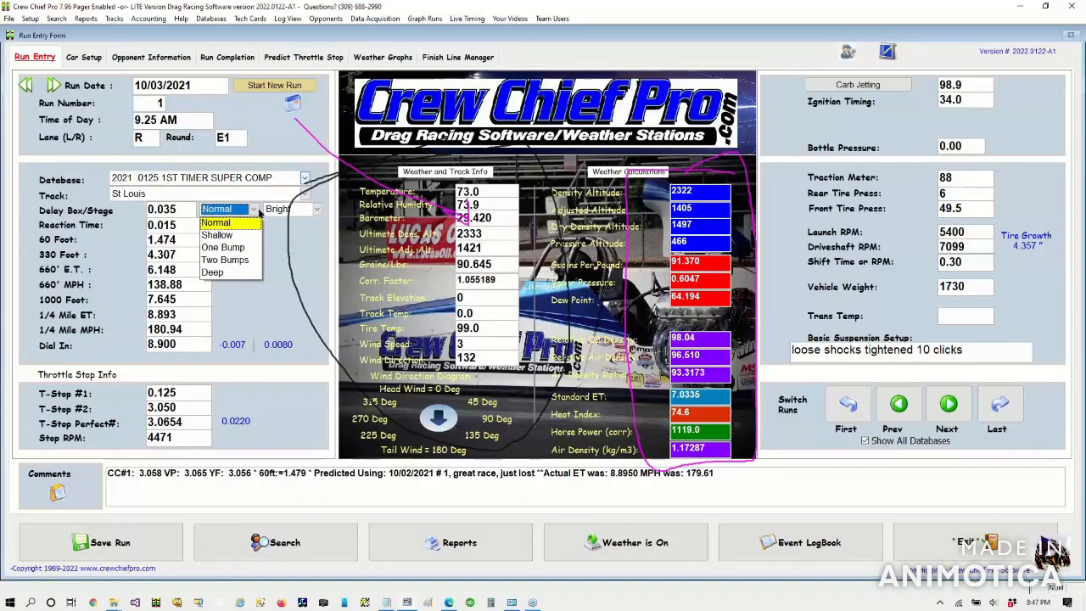
click(259, 211)
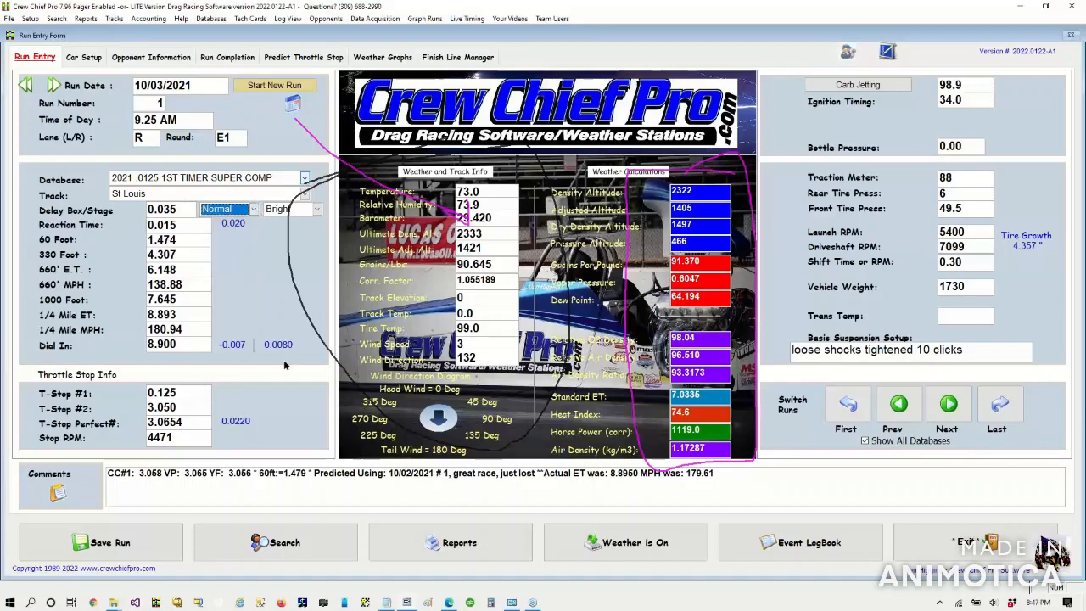
Step: Try OverCast as the run's lighting condition and set it back to Bright
click(296, 210)
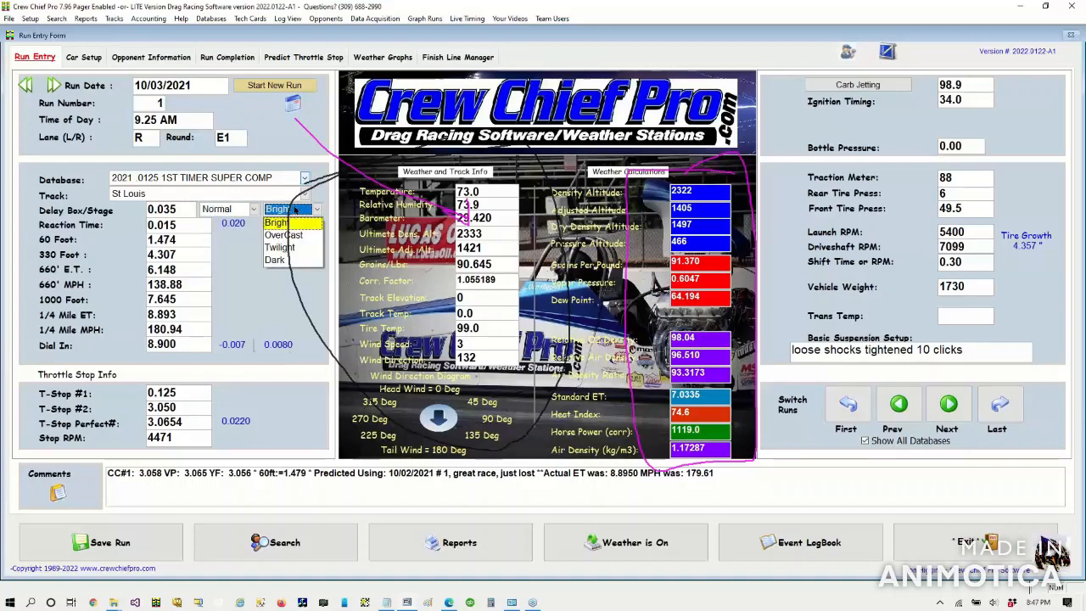
click(280, 236)
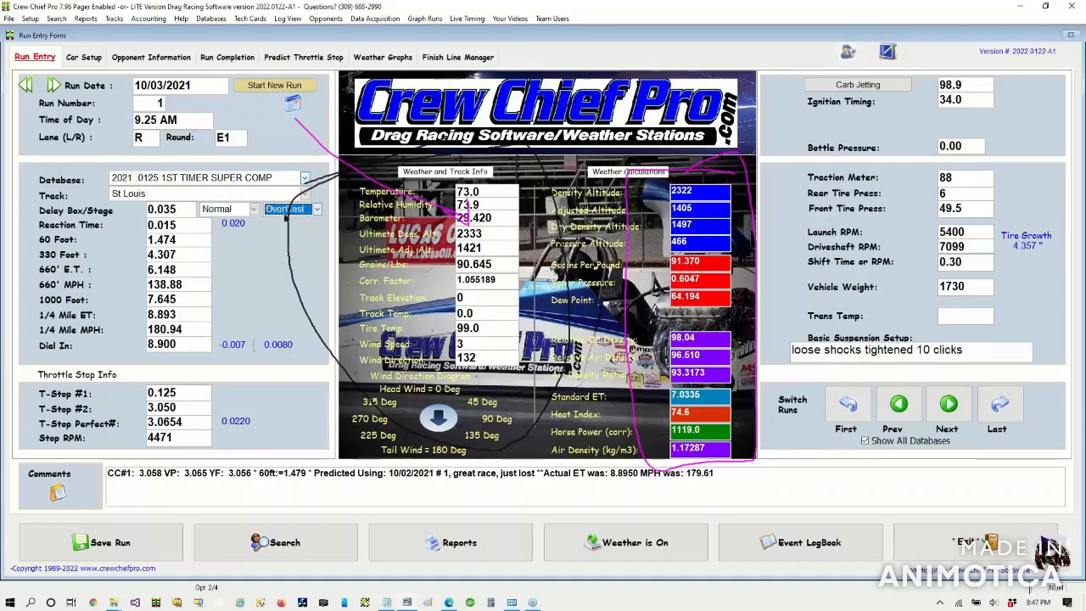
click(287, 209)
click(276, 222)
Step: Re-enter the run's Reaction Time as 15 thousandths
key(Tab)
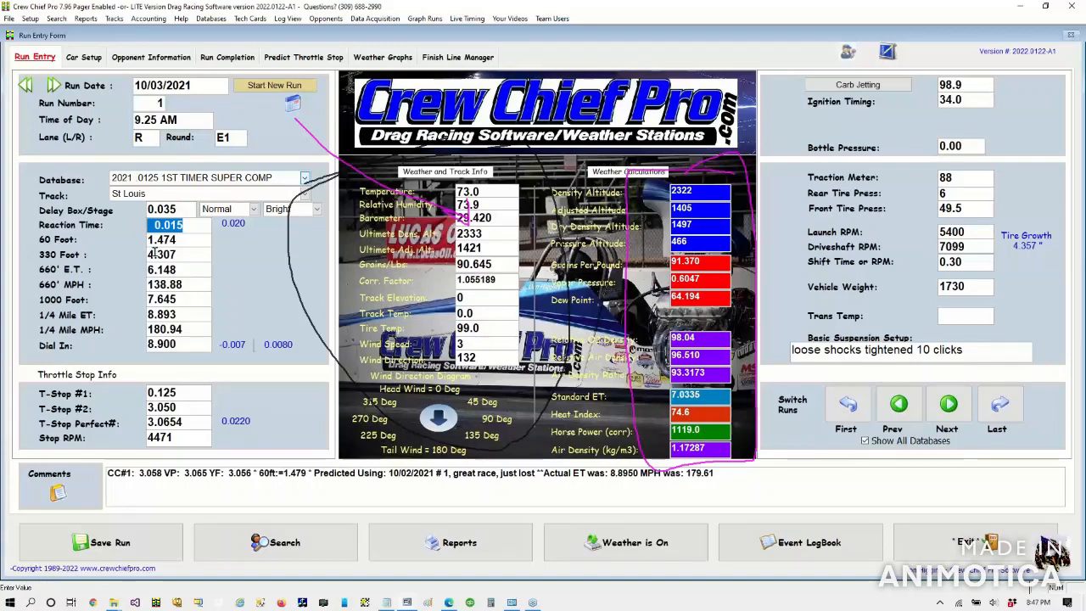
text(15 .)
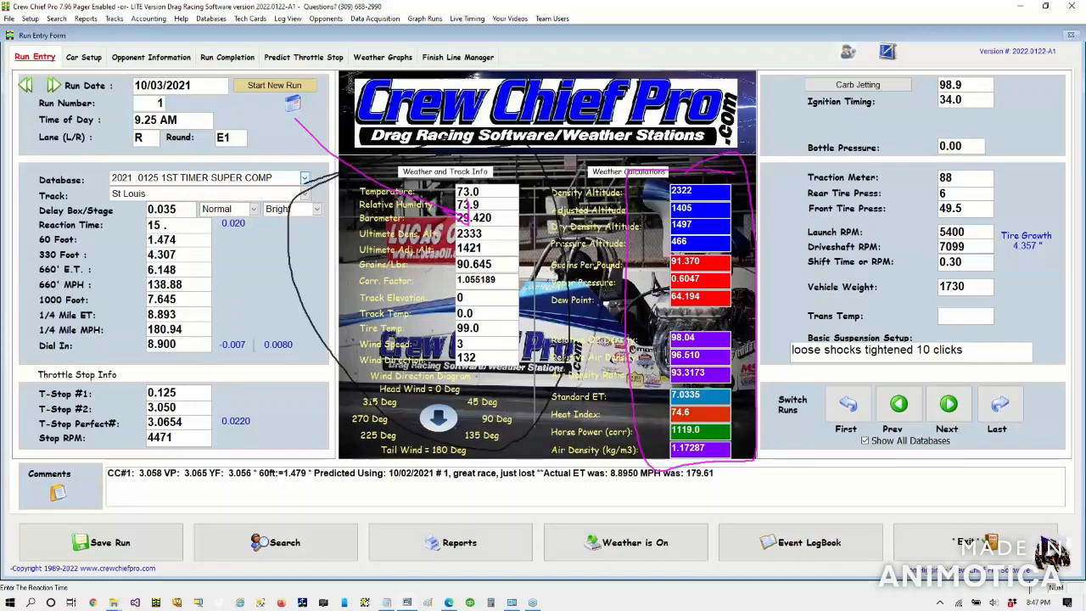
key(Tab)
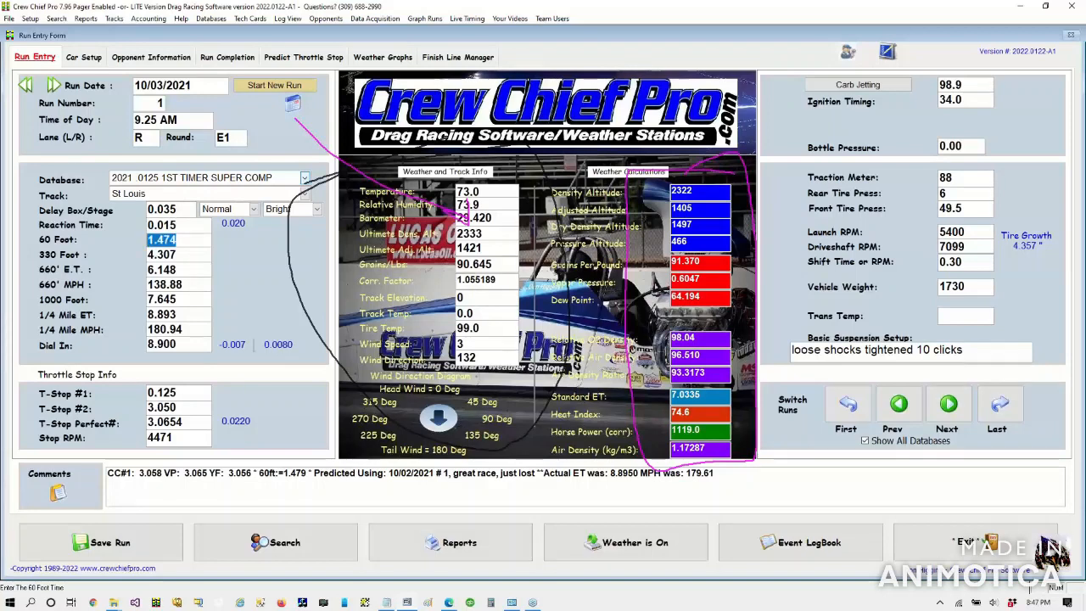
Step: Try a Reaction Time of 0.007 and re-enter 15 to restore the original time
key(shift+Tab)
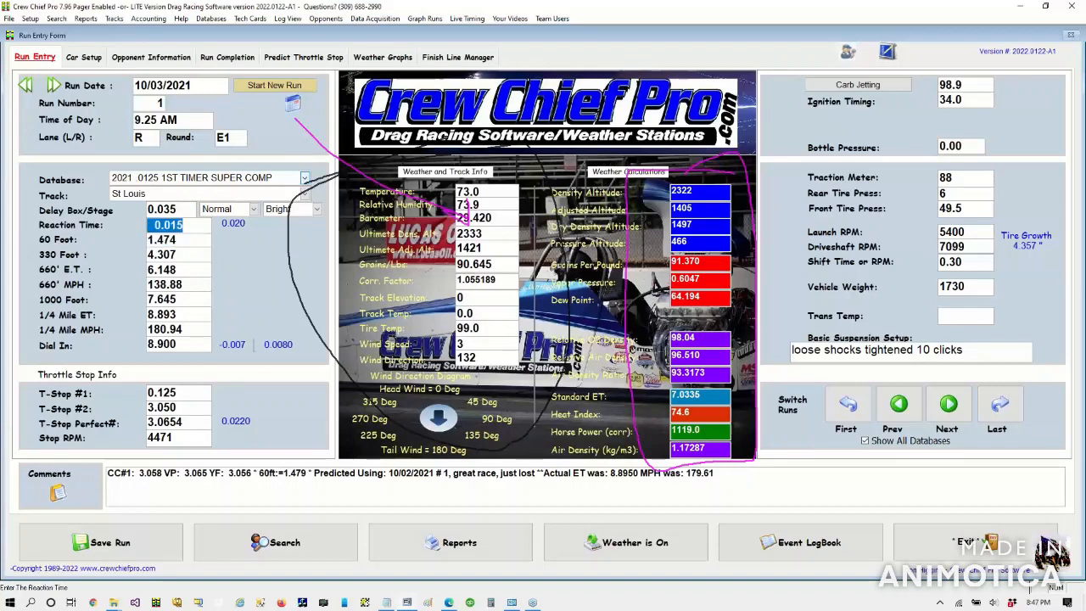
text(7)
key(Tab)
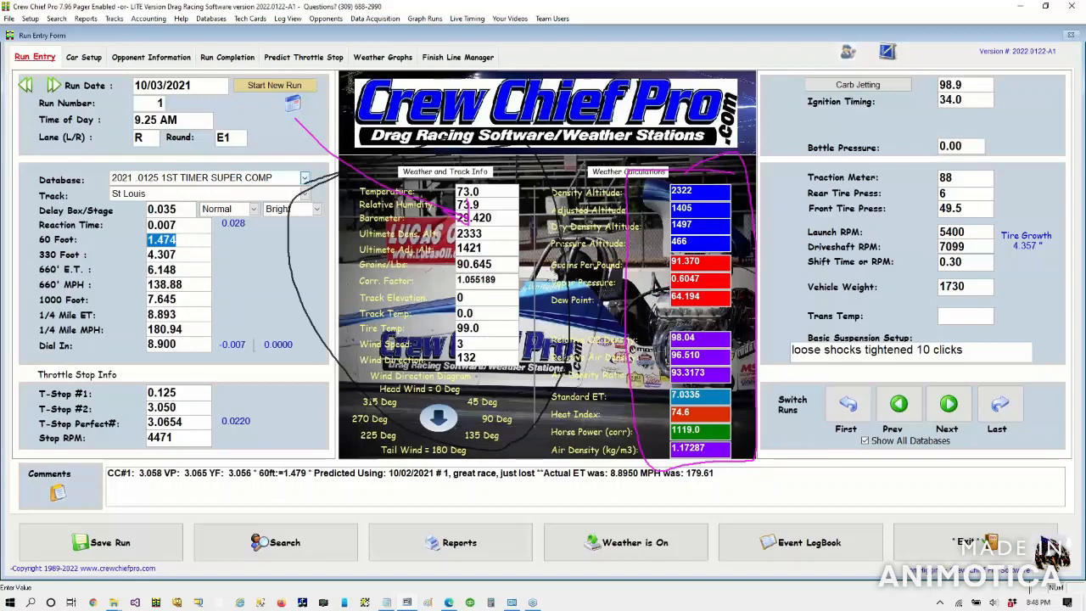
click(166, 225)
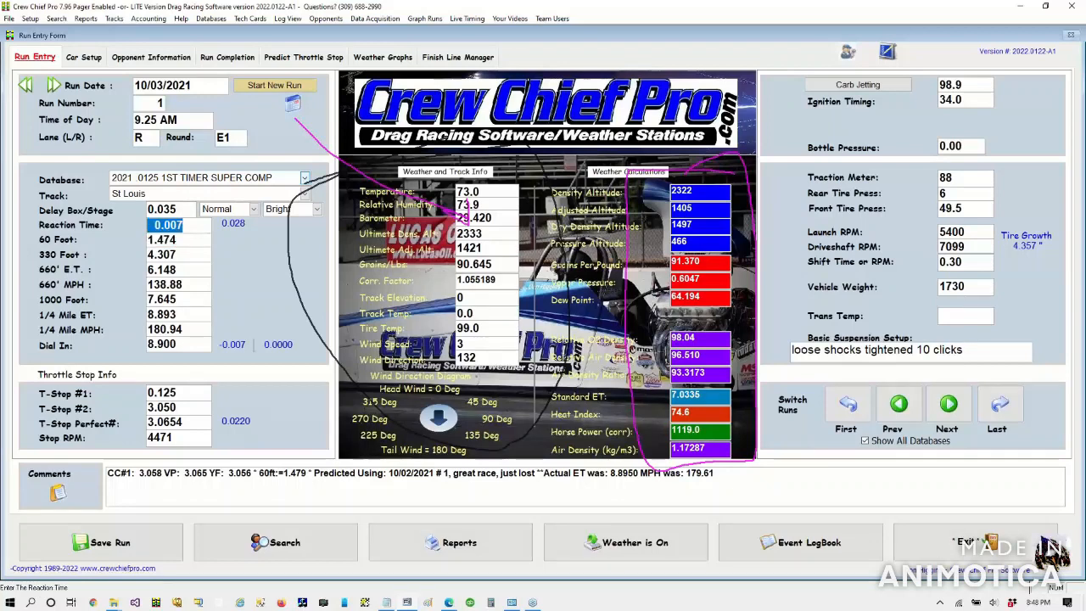
text(15.)
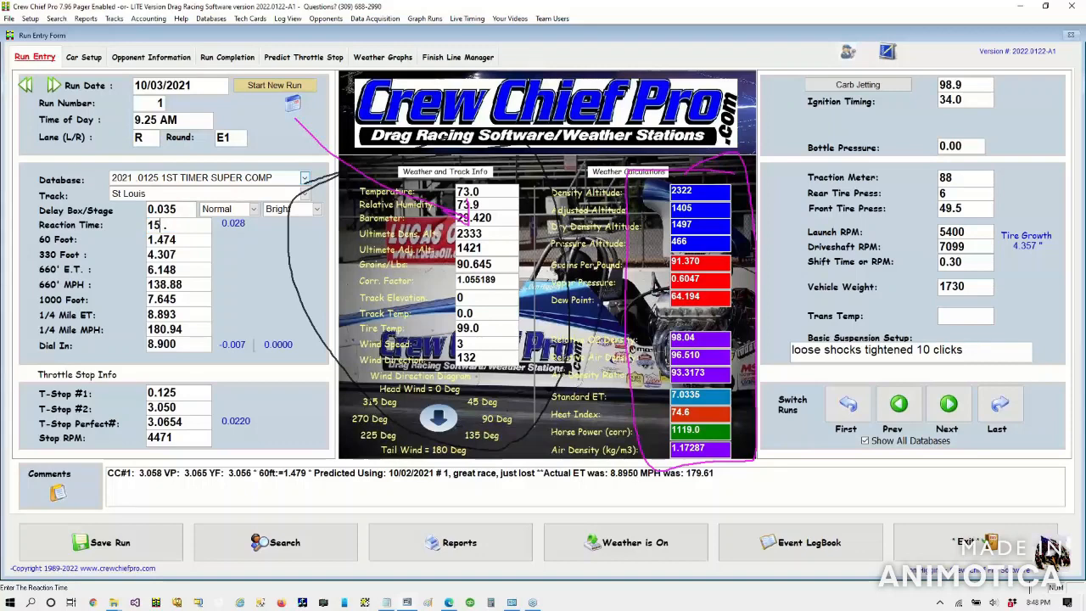
Step: Enter the run's reaction time as 0.015, 60 foot time as 1.474 and 330 foot time as 4.307
key(Tab)
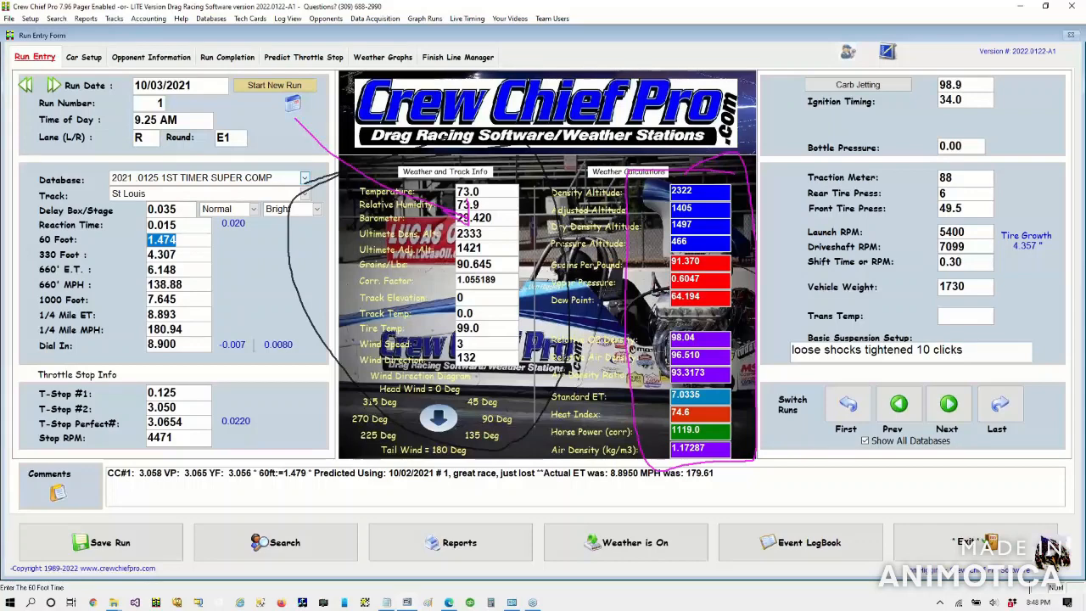
text(1.474)
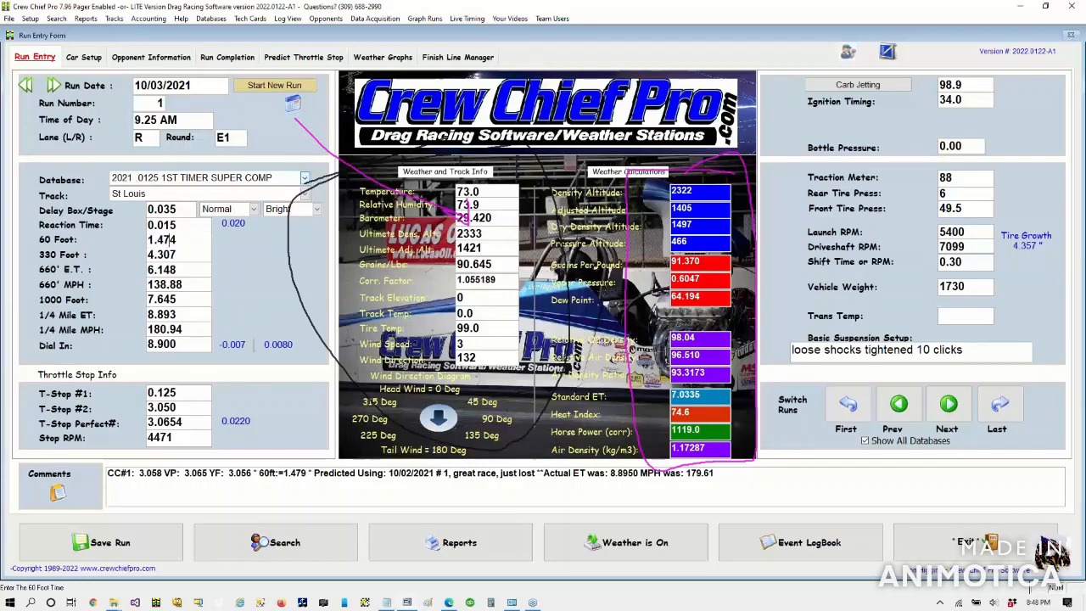
key(Tab)
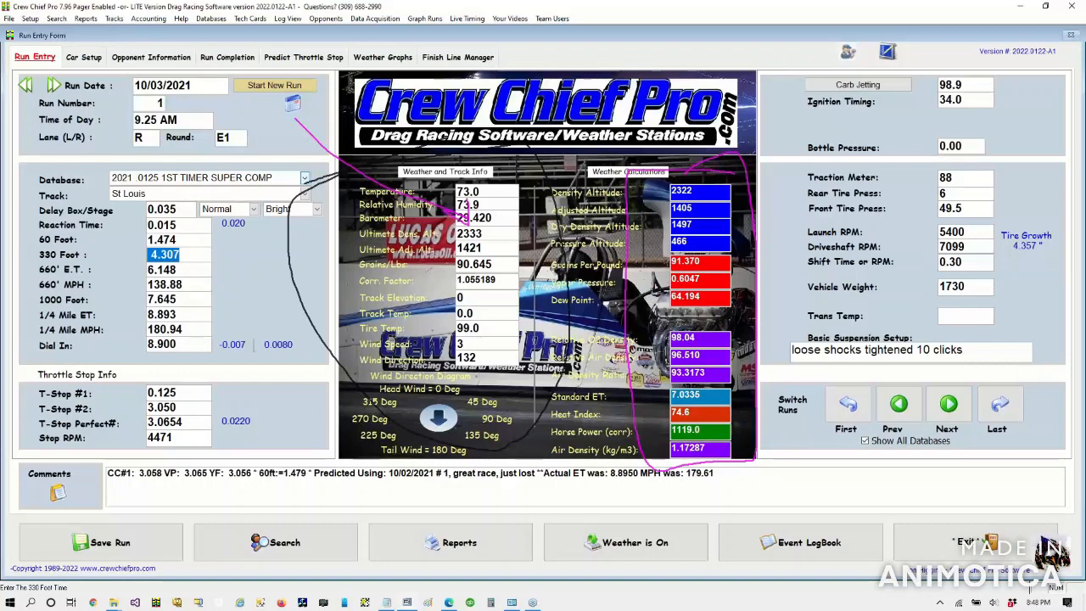
text(43.07)
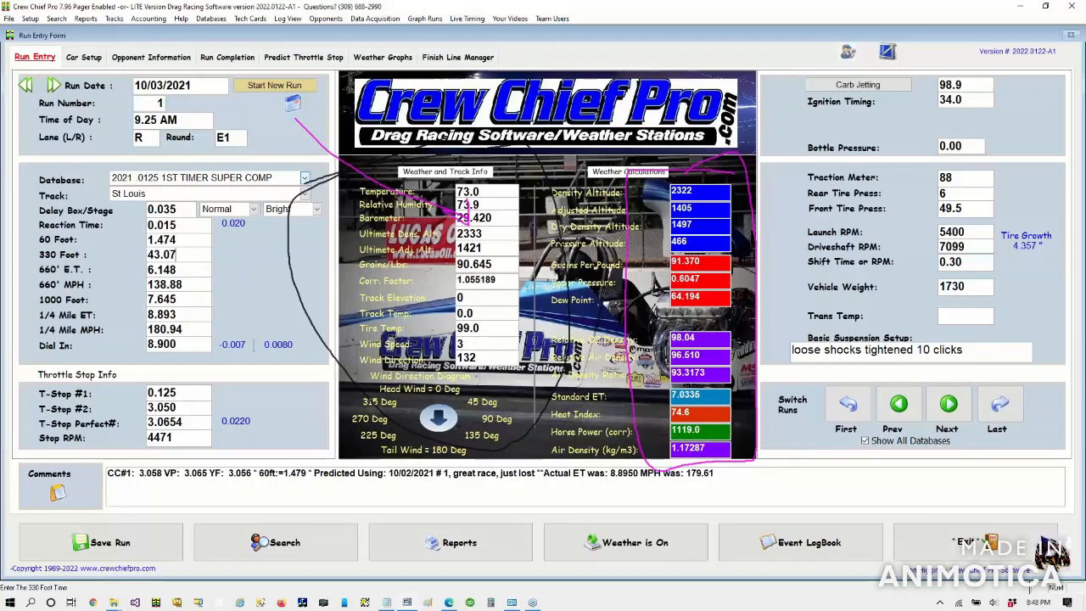
key(Tab)
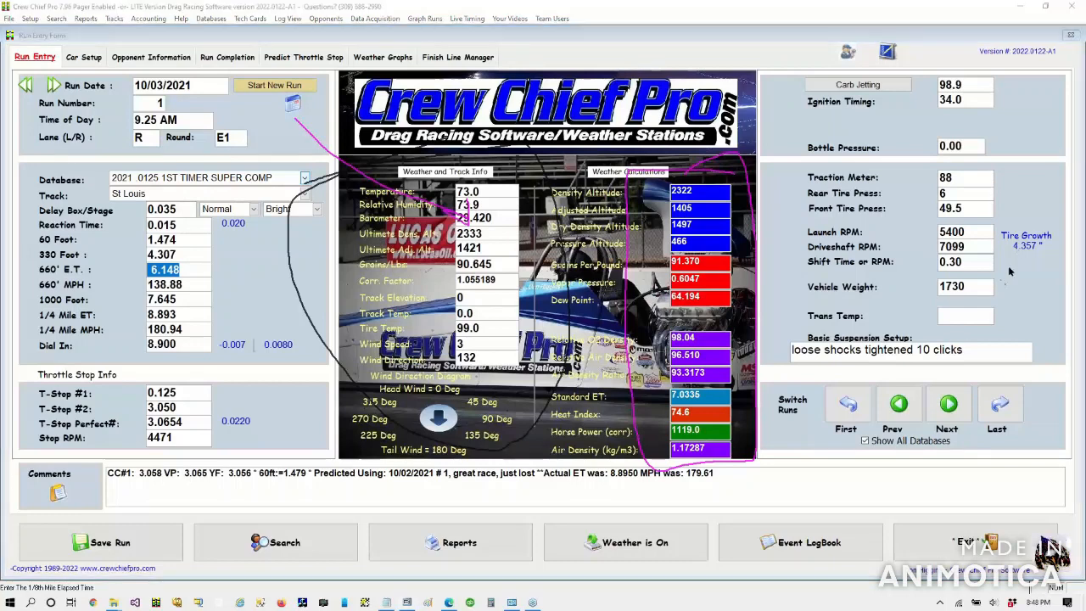
key(Escape)
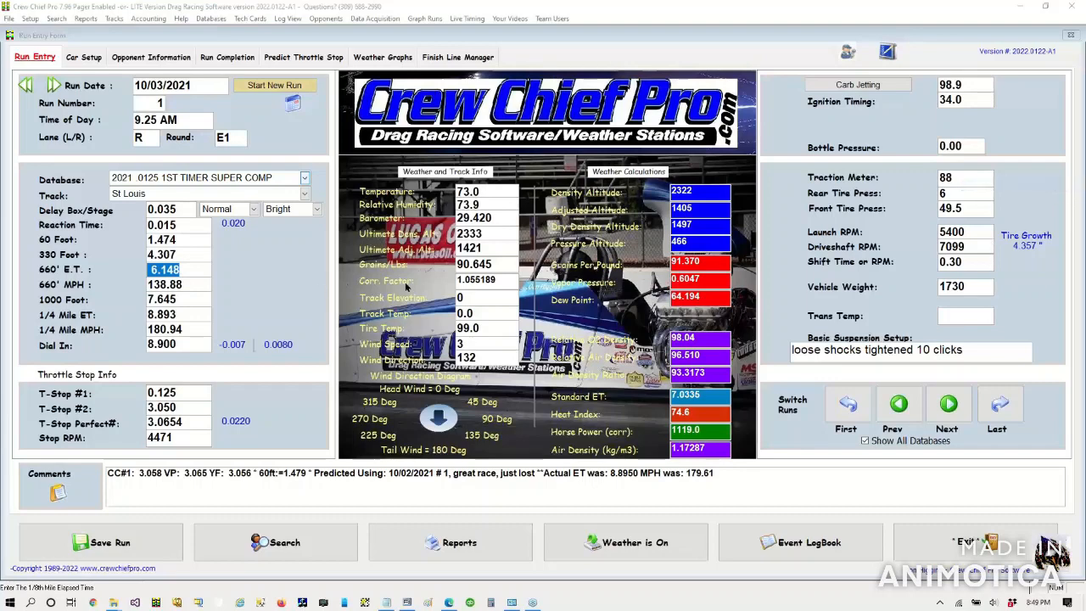
Step: Set the run's 660' E.T. to 6.148 and its 660' MPH to 138.88
click(189, 268)
double_click(189, 267)
text(6.1)
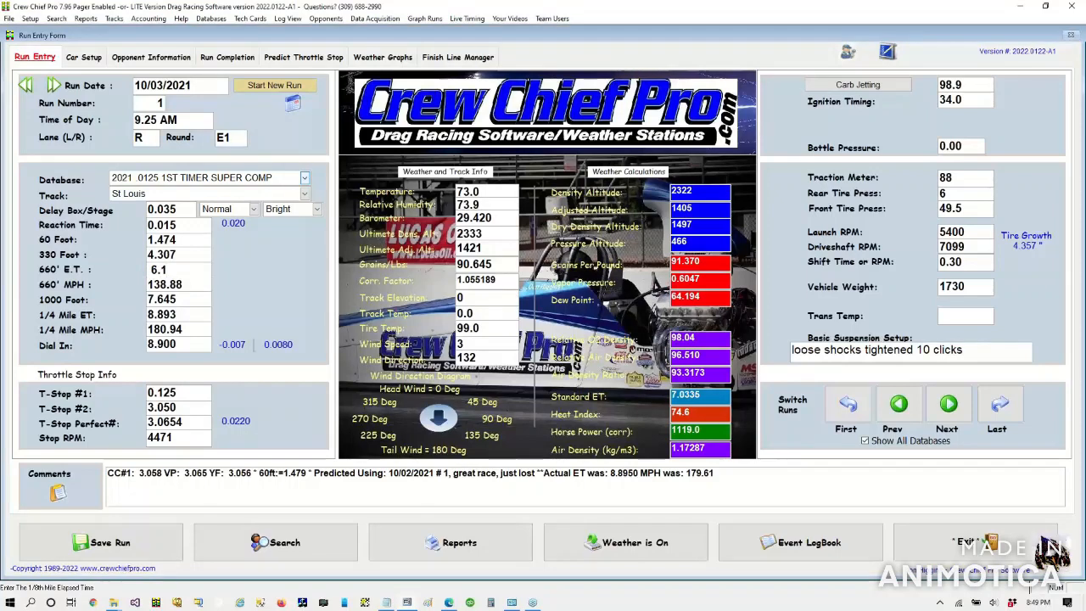
text(48)
key(Tab)
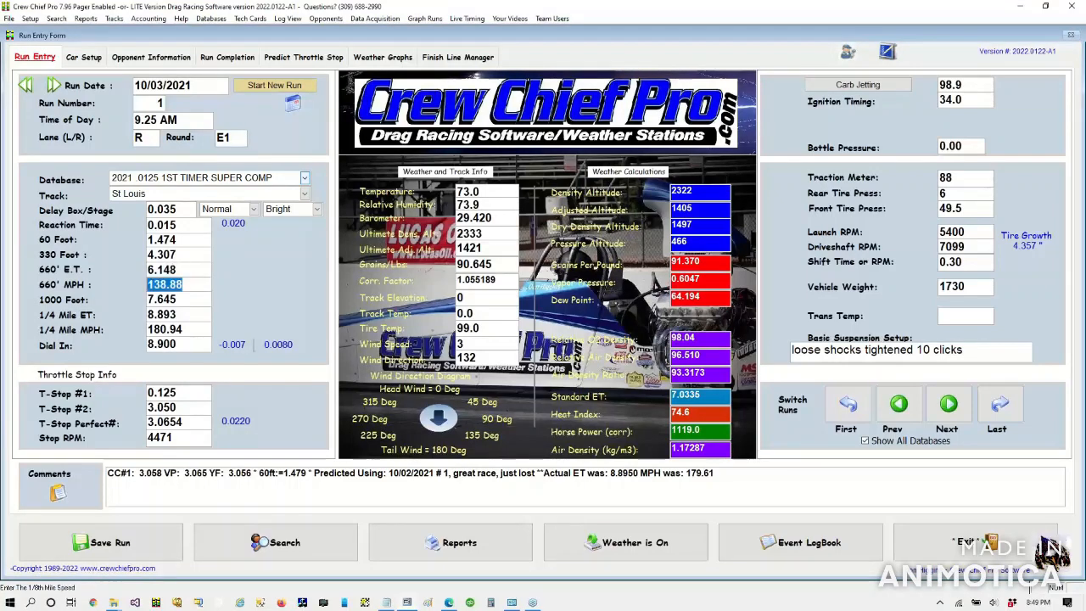
text(138.)
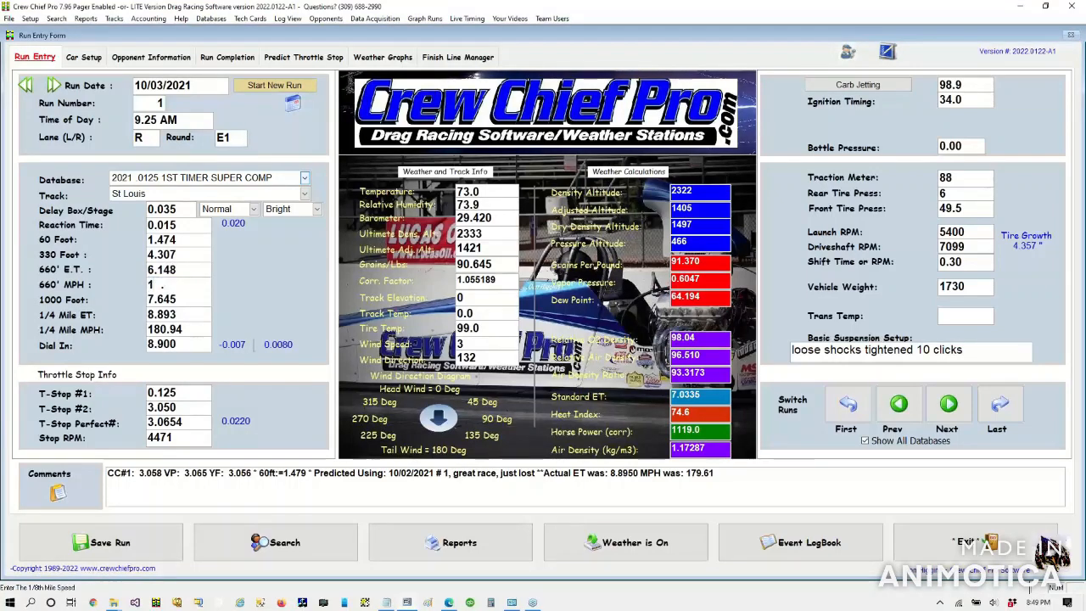
text(88)
key(Tab)
key(Tab)
key(Tab)
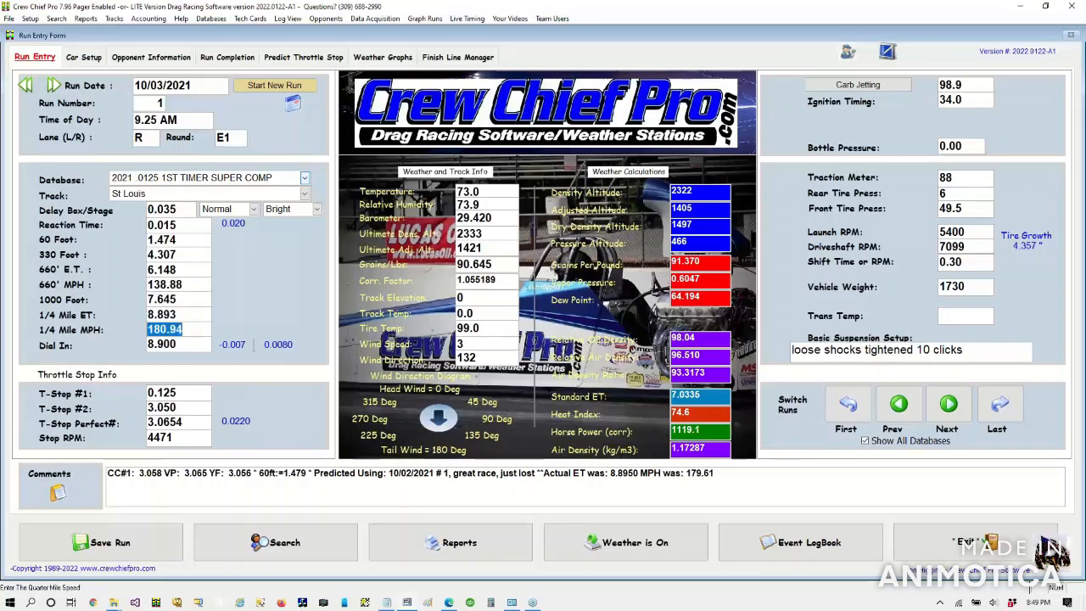
Step: Accept the remaining time slip and throttle stop values, and enter the temperature as 73.0 and relative humidity as 73.9
key(Tab)
key(Tab)
key(Tab)
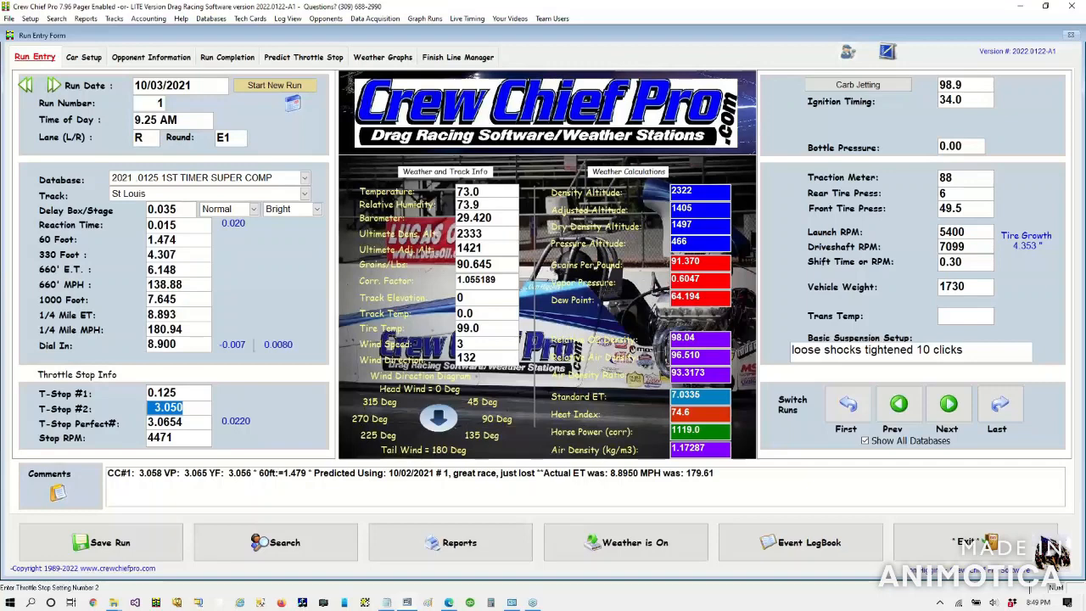
key(Tab)
key(Tab)
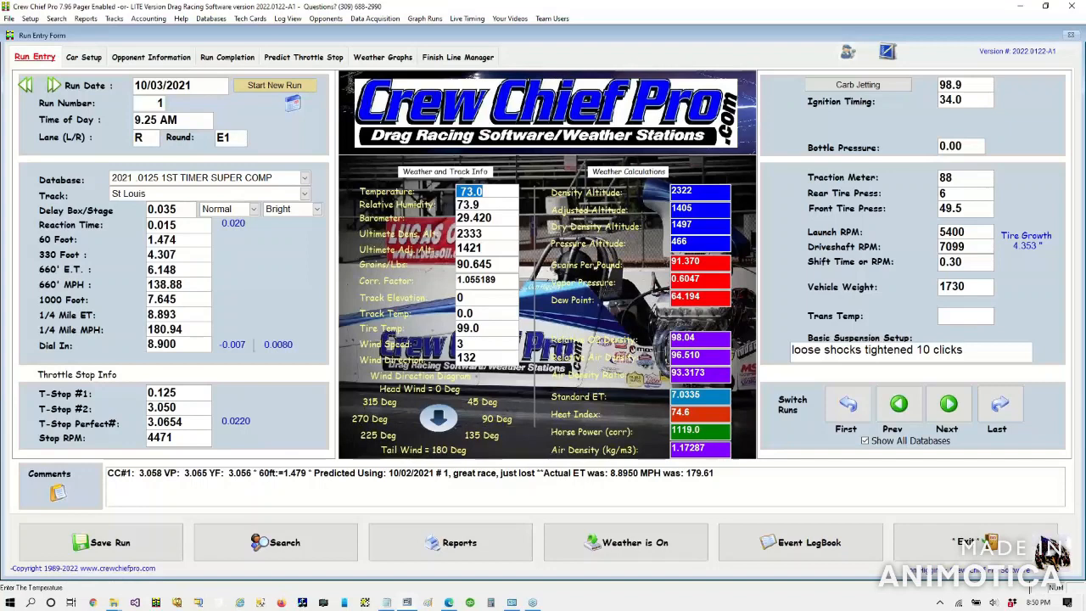
text(730.)
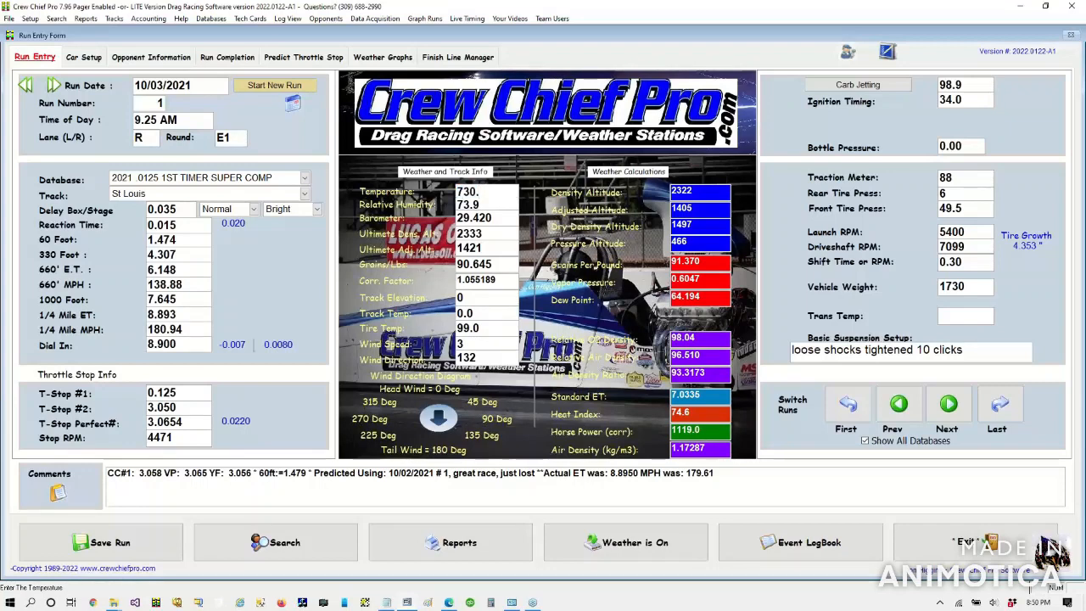
key(Tab)
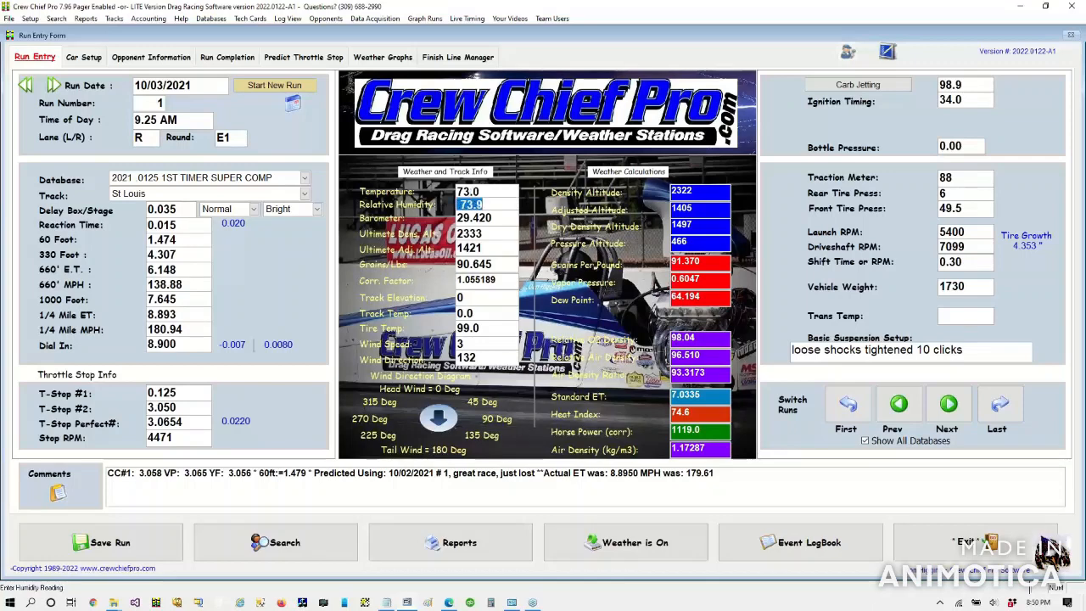
text(73.)
text(9)
key(Tab)
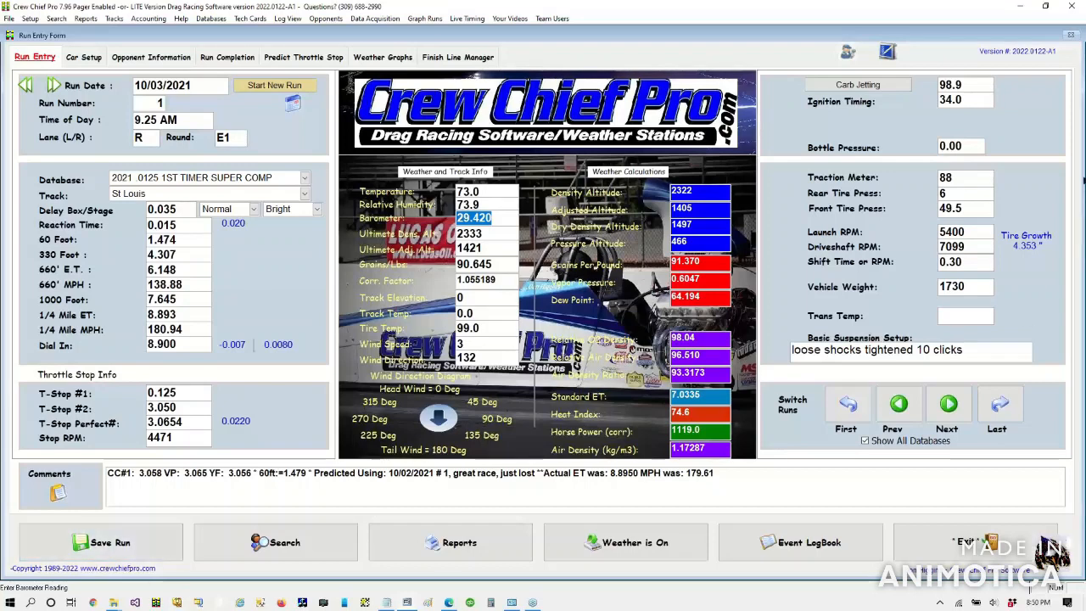
Step: Review the run's traction meter and tire pressure fields along with its date, run number and time of day
mouse_move(123, 501)
mouse_down()
mouse_move(85, 501)
mouse_move(13, 531)
mouse_move(81, 605)
mouse_move(180, 565)
mouse_move(206, 512)
mouse_move(64, 505)
mouse_up()
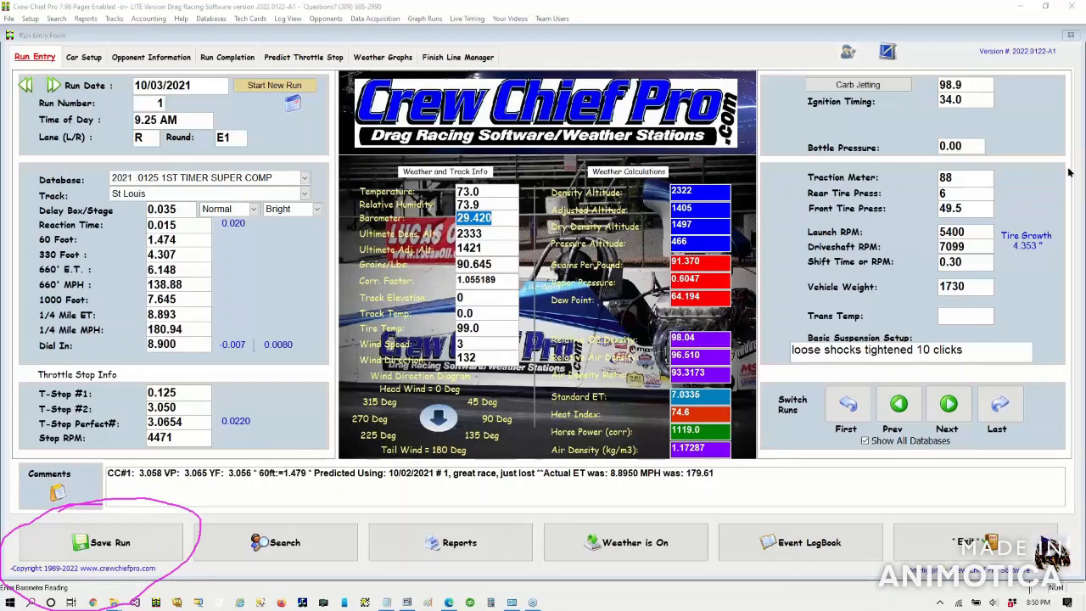
click(953, 178)
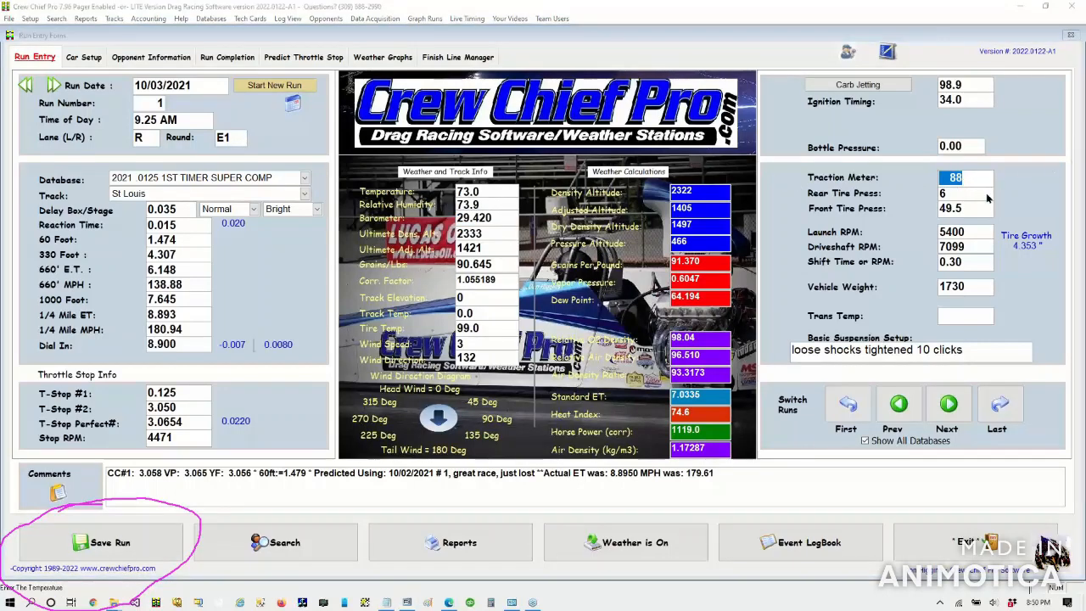
mouse_move(785, 177)
mouse_down()
mouse_move(937, 185)
mouse_move(1013, 174)
mouse_move(896, 160)
mouse_move(787, 177)
mouse_up()
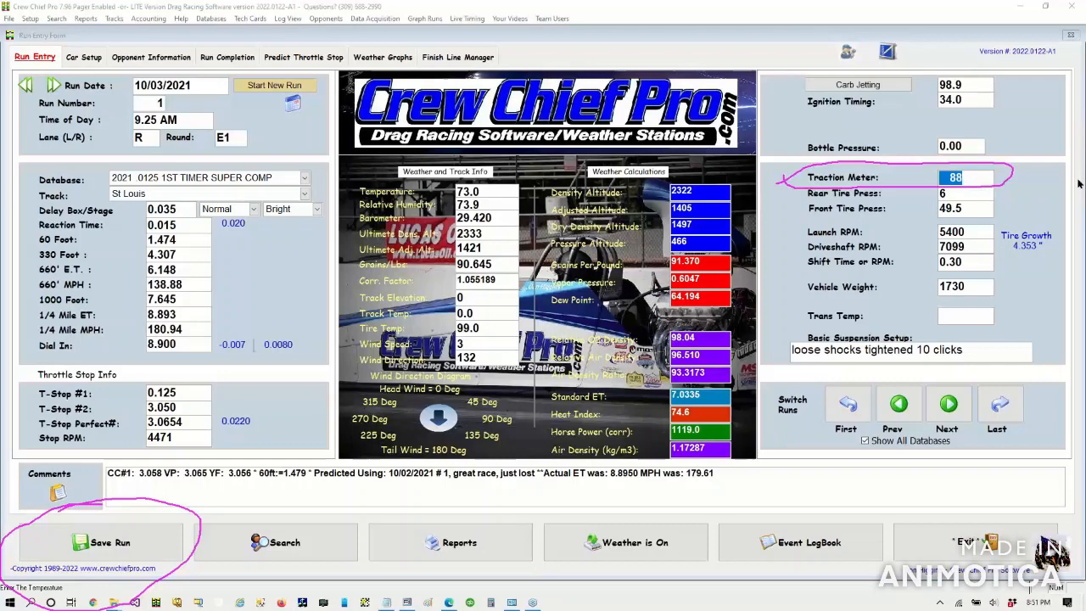
click(965, 195)
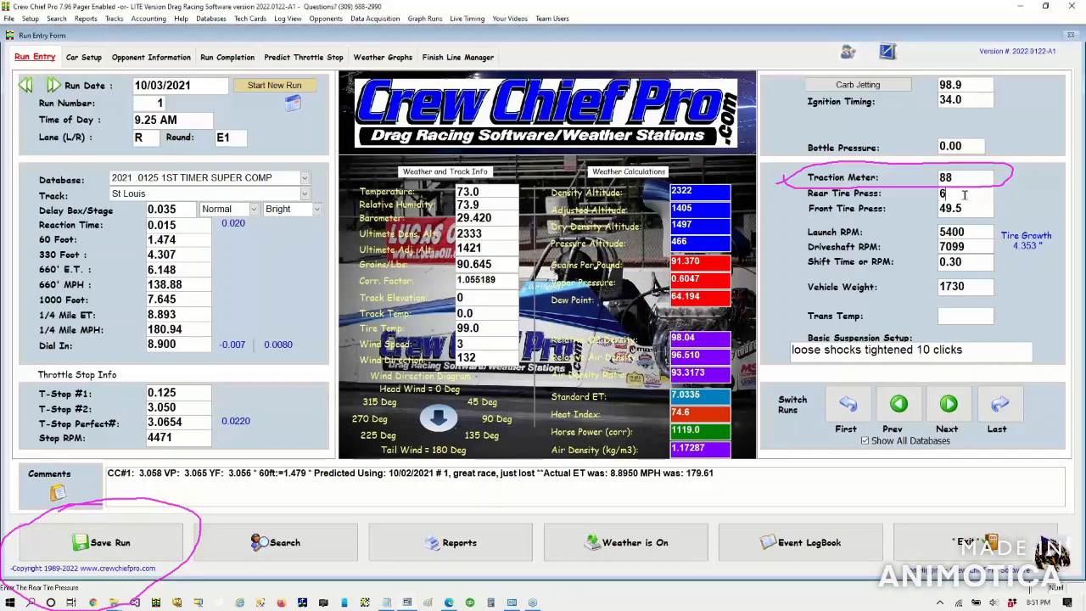
key(Tab)
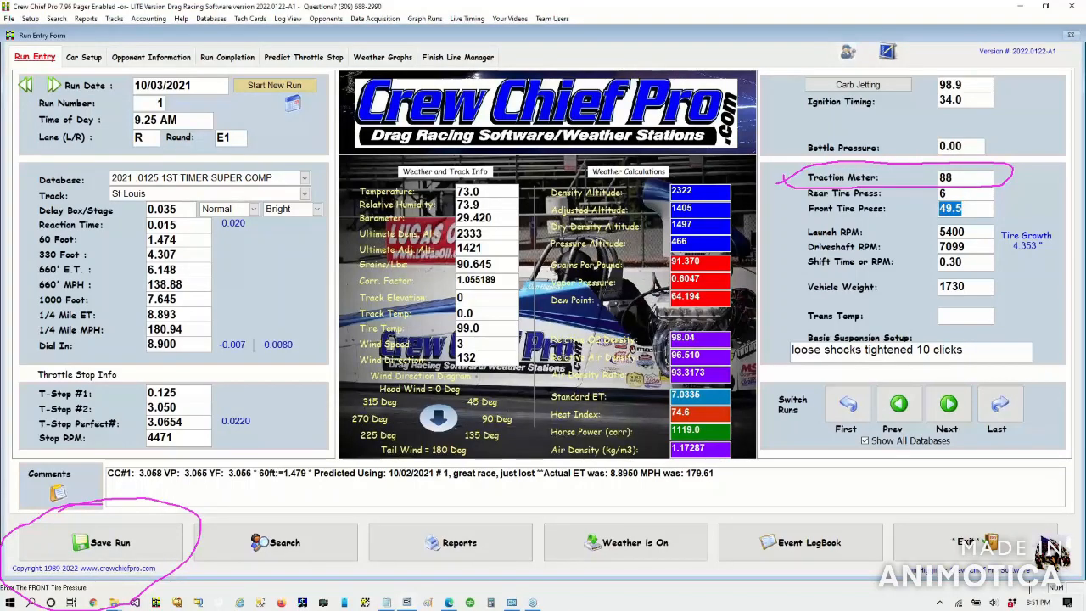
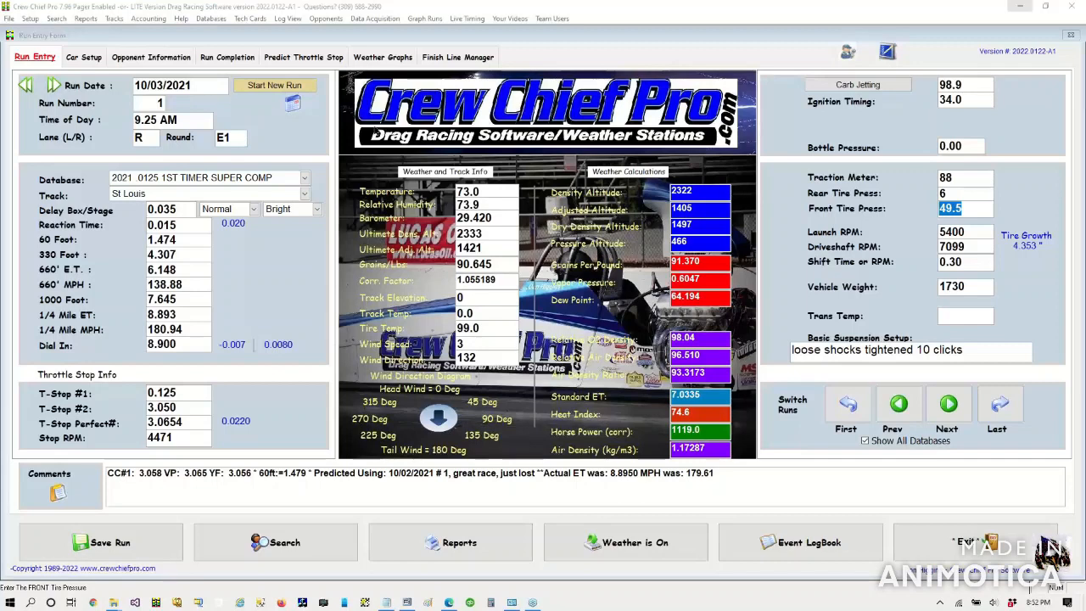
click(195, 83)
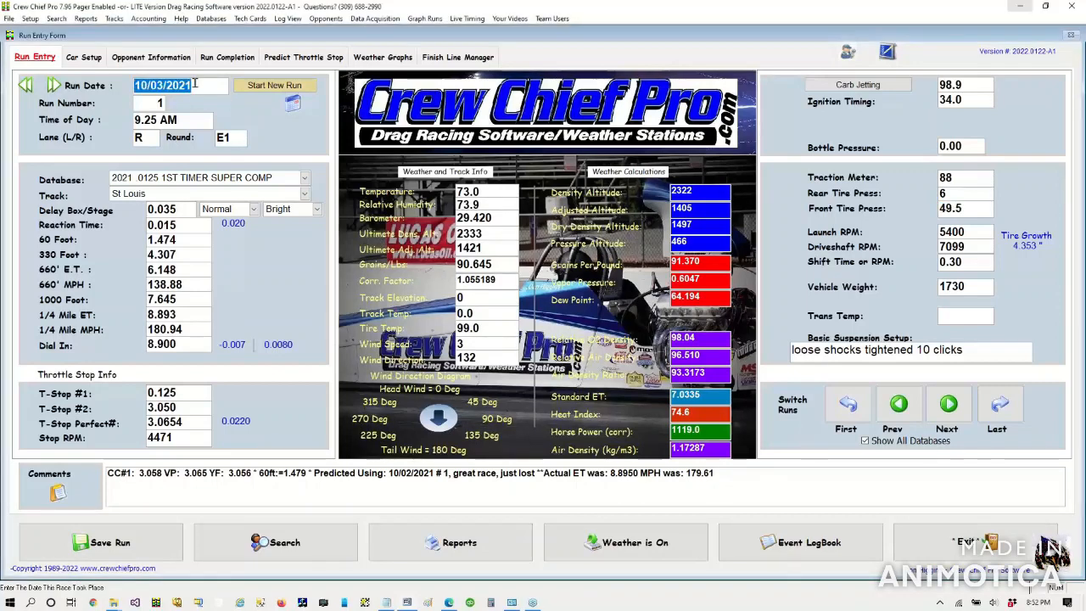
key(Tab)
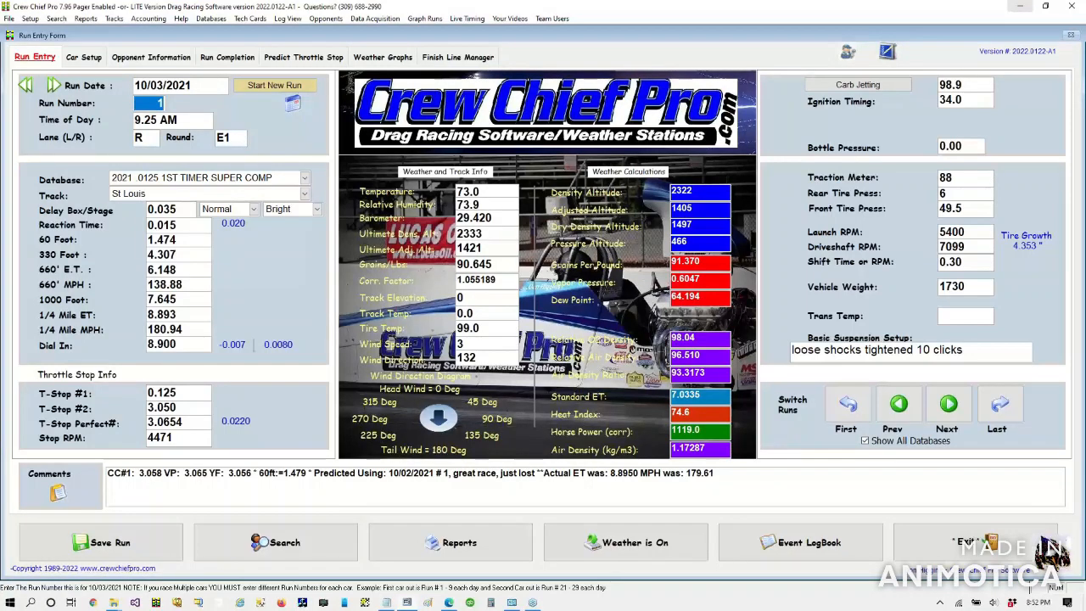
key(Tab)
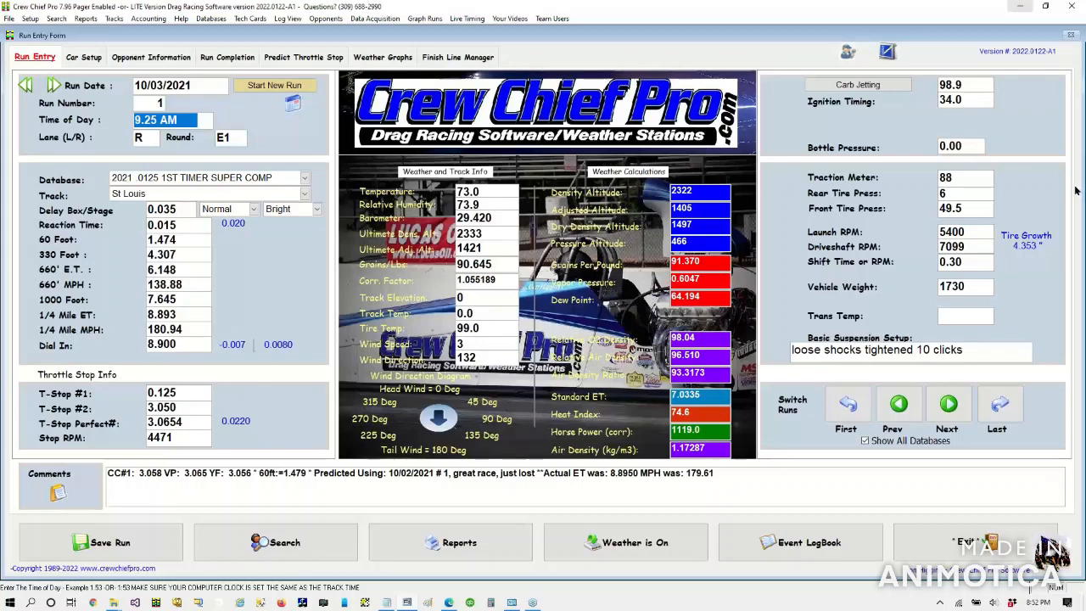
click(959, 178)
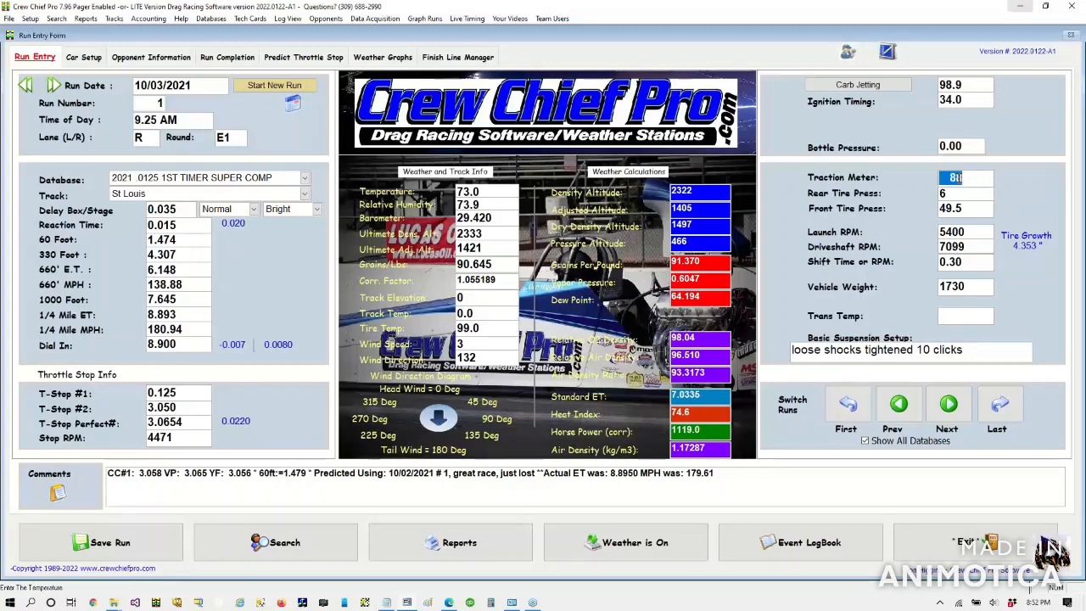
key(Tab)
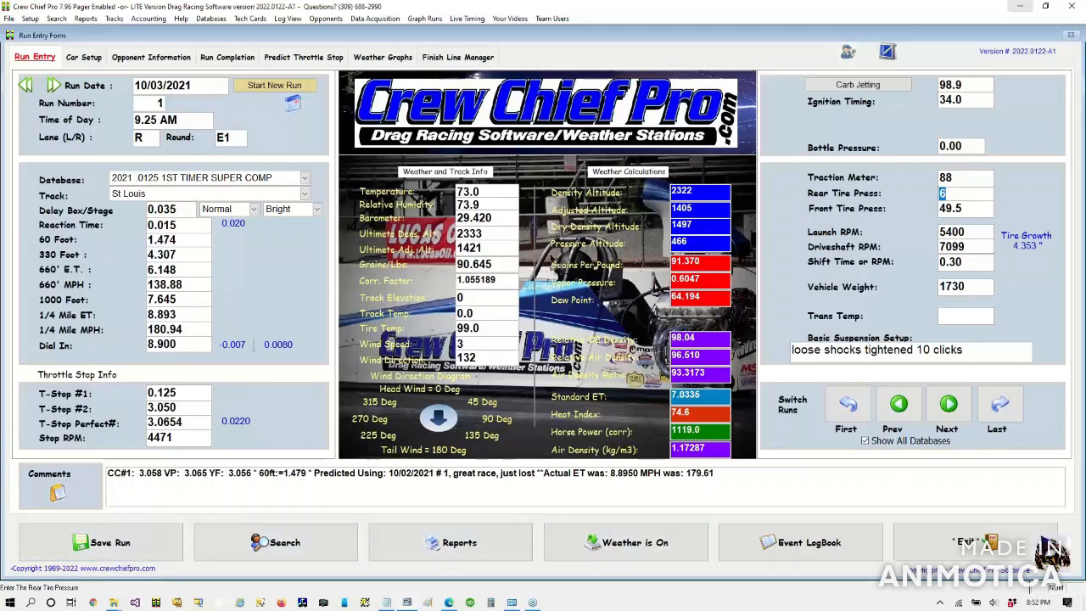
Step: Look over the car setup, and examine the opponent information with the E.T. differences and distances
click(82, 57)
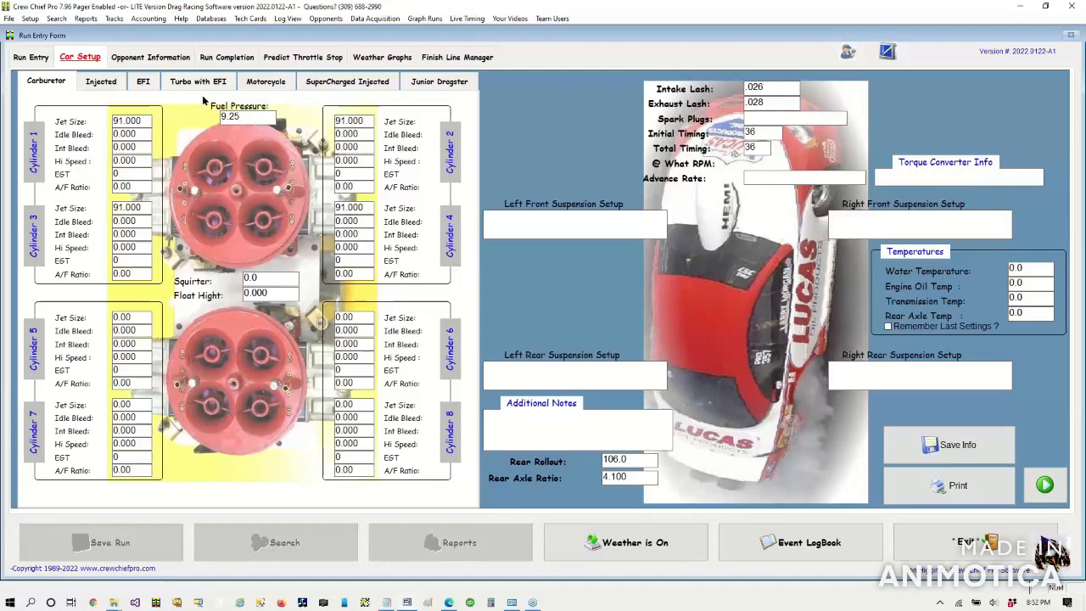
click(166, 57)
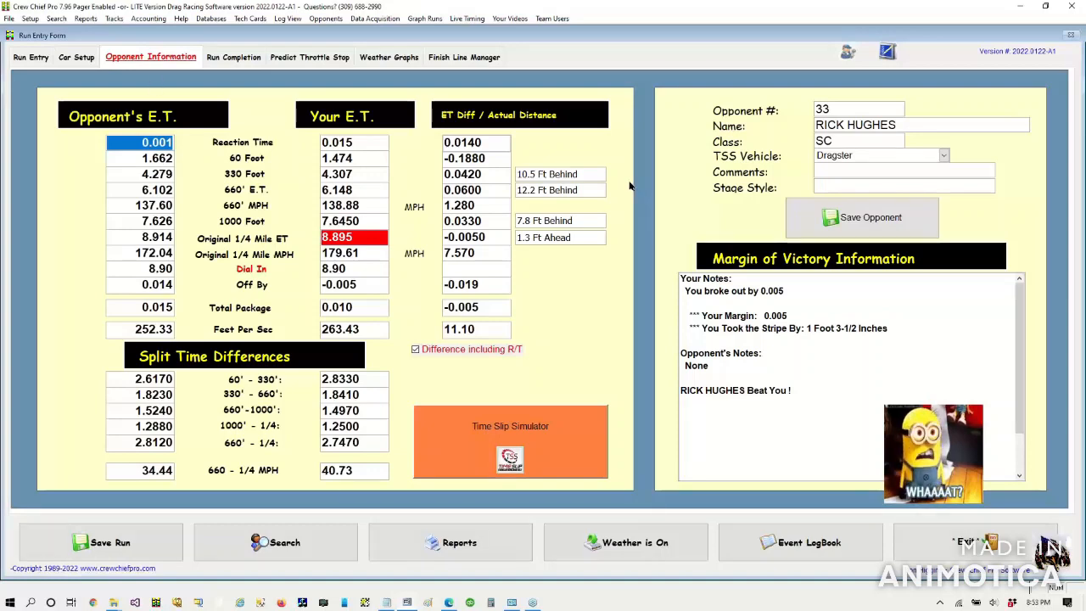
click(1076, 167)
mouse_move(625, 161)
mouse_down()
mouse_move(580, 146)
mouse_move(491, 265)
mouse_move(666, 206)
mouse_move(630, 141)
mouse_move(561, 146)
mouse_up()
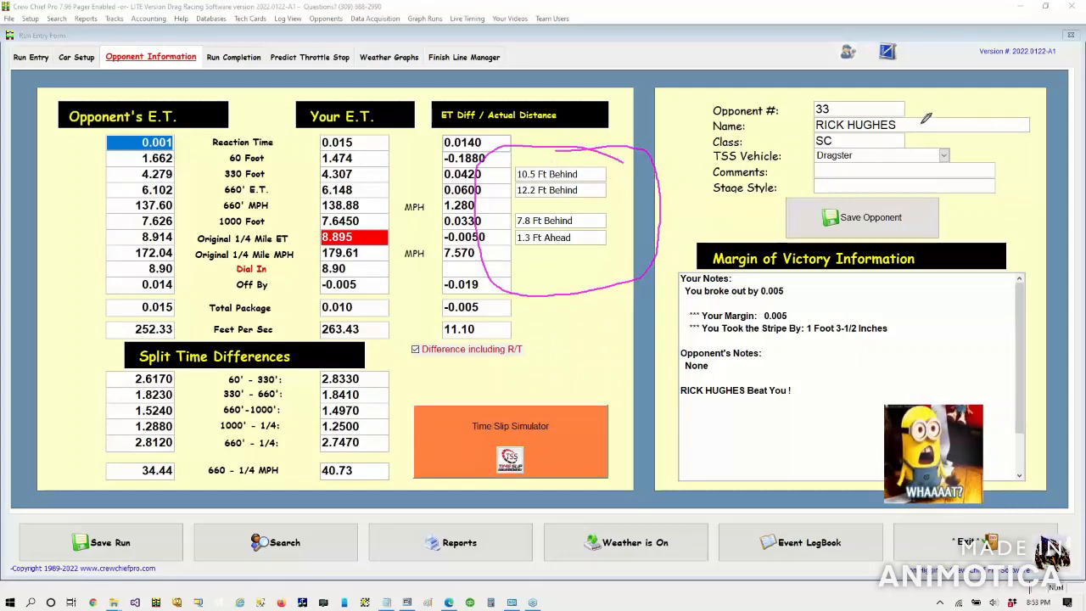
mouse_move(908, 112)
mouse_down()
mouse_move(883, 85)
mouse_move(803, 100)
mouse_move(802, 127)
mouse_move(934, 118)
mouse_move(878, 80)
mouse_move(836, 88)
mouse_up()
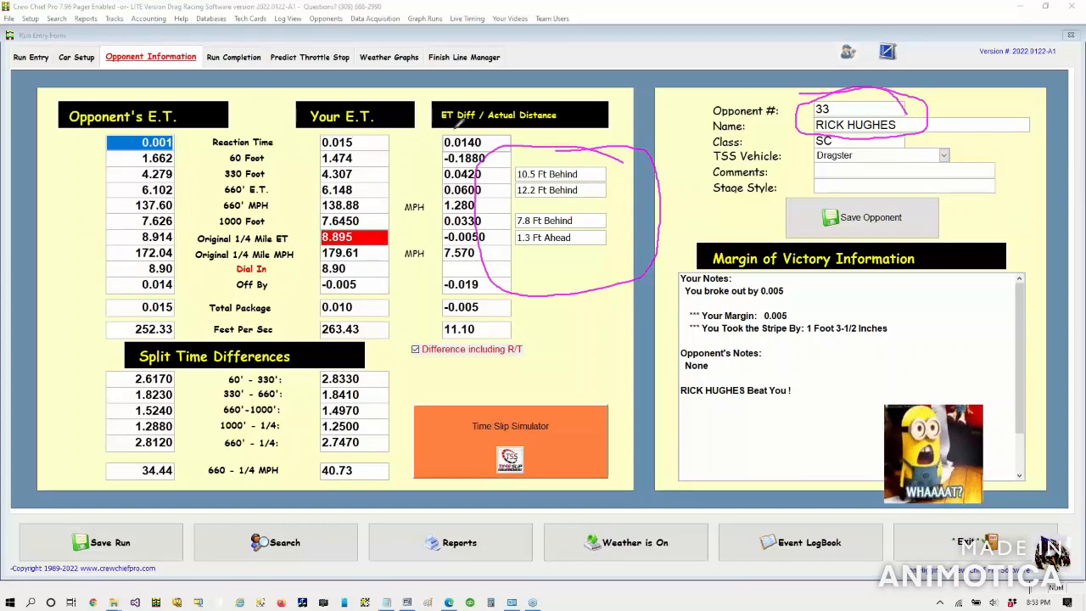
mouse_move(444, 136)
mouse_down()
mouse_move(440, 161)
mouse_move(509, 145)
mouse_up()
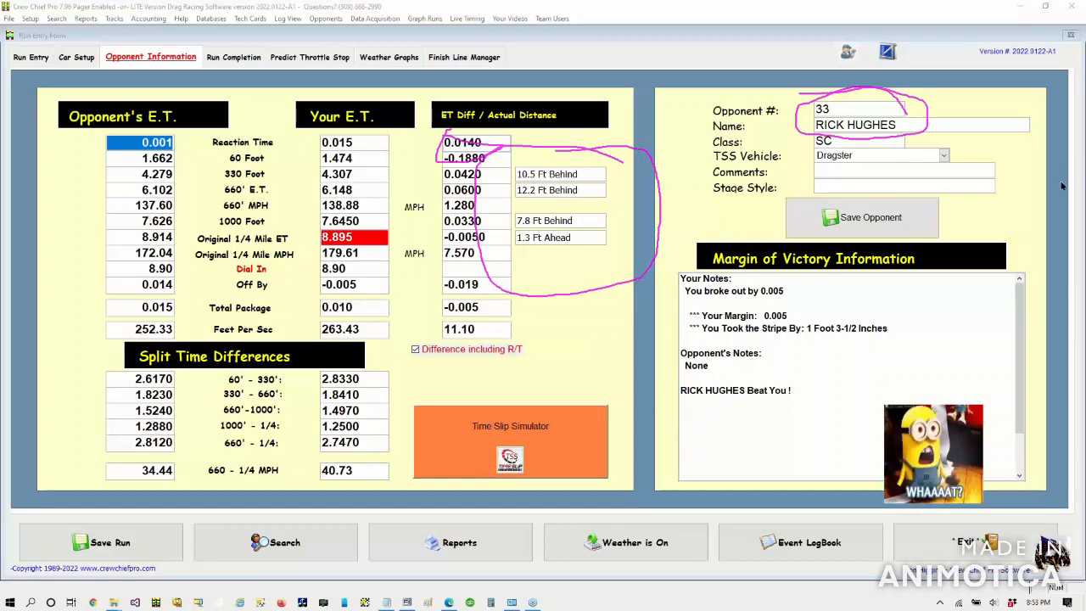
click(1001, 249)
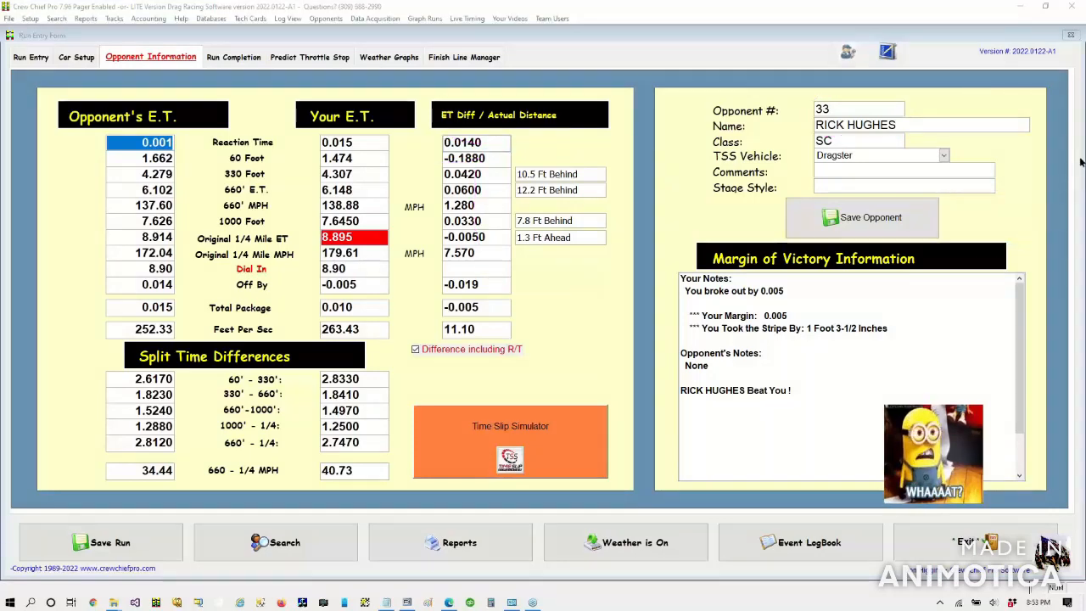
Step: Look up opponent number 33, choose the third matching driver and accept the name, class SC and Dragster vehicle entries
click(839, 107)
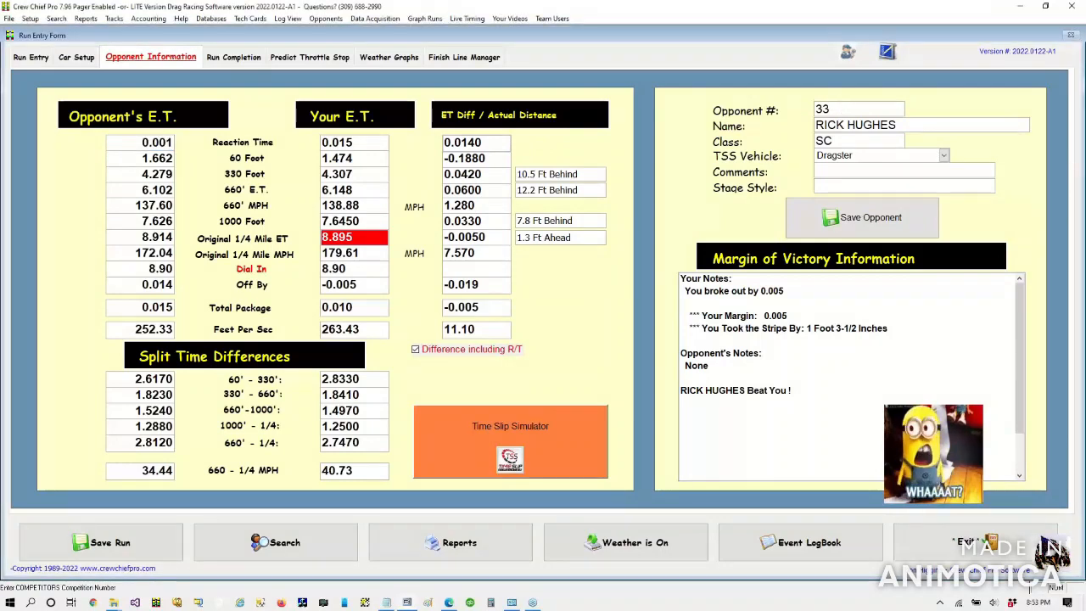
key(Return)
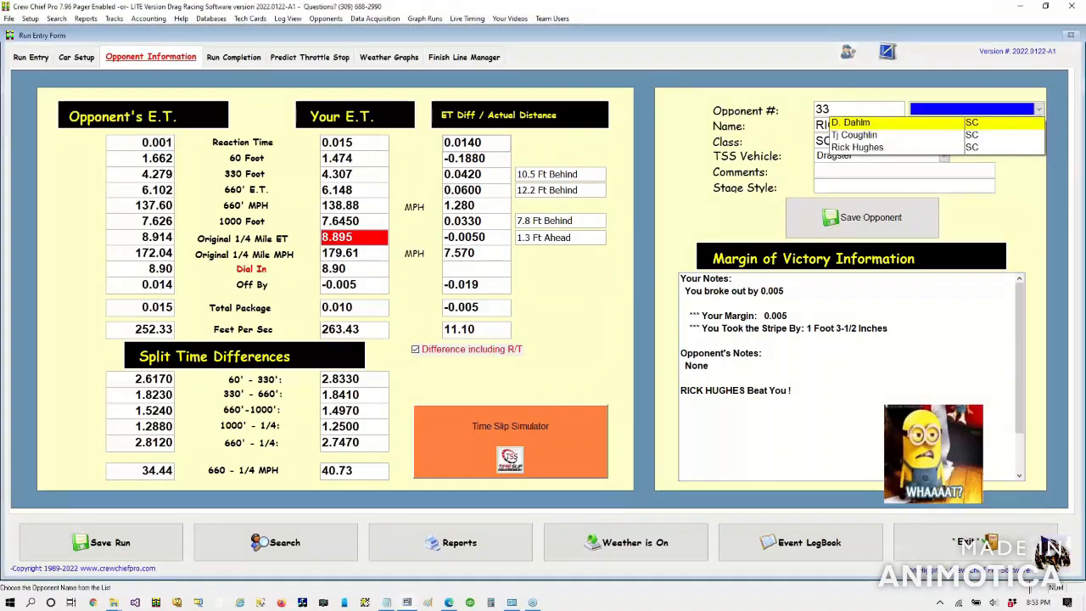
click(846, 148)
key(Return)
key(Return)
key(Return)
key(Return)
key(Return)
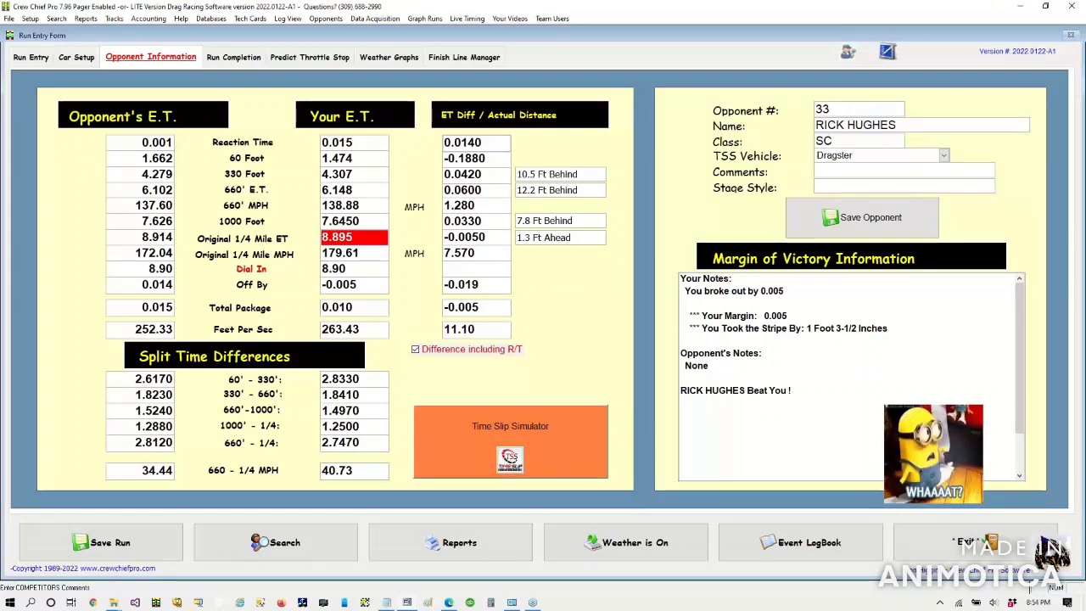
Step: Finish the opponent entry, leaving the comments and stage style blank
key(Return)
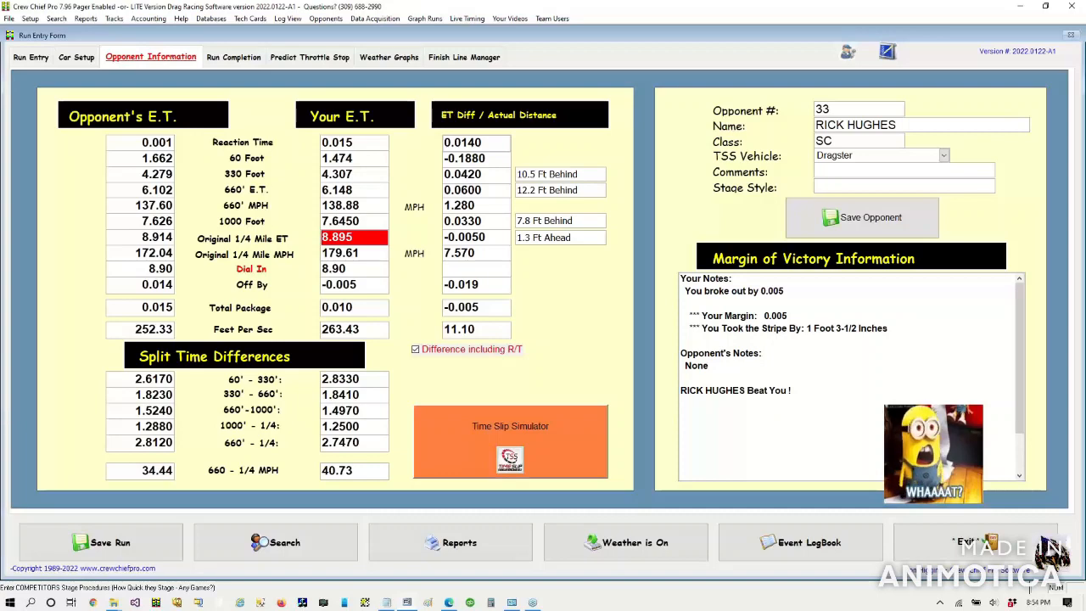
key(Return)
key(Return)
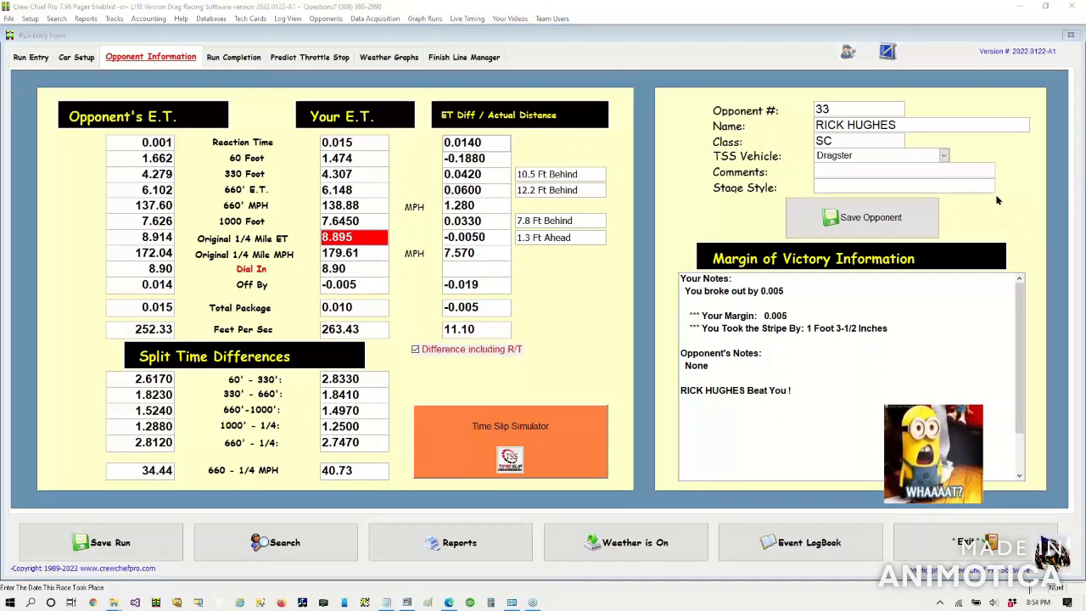
Step: Examine the margin of victory notes, the stripe distance and the result animation for the run
mouse_move(645, 273)
mouse_down()
mouse_move(720, 486)
mouse_move(933, 348)
mouse_move(849, 263)
mouse_move(597, 274)
mouse_up()
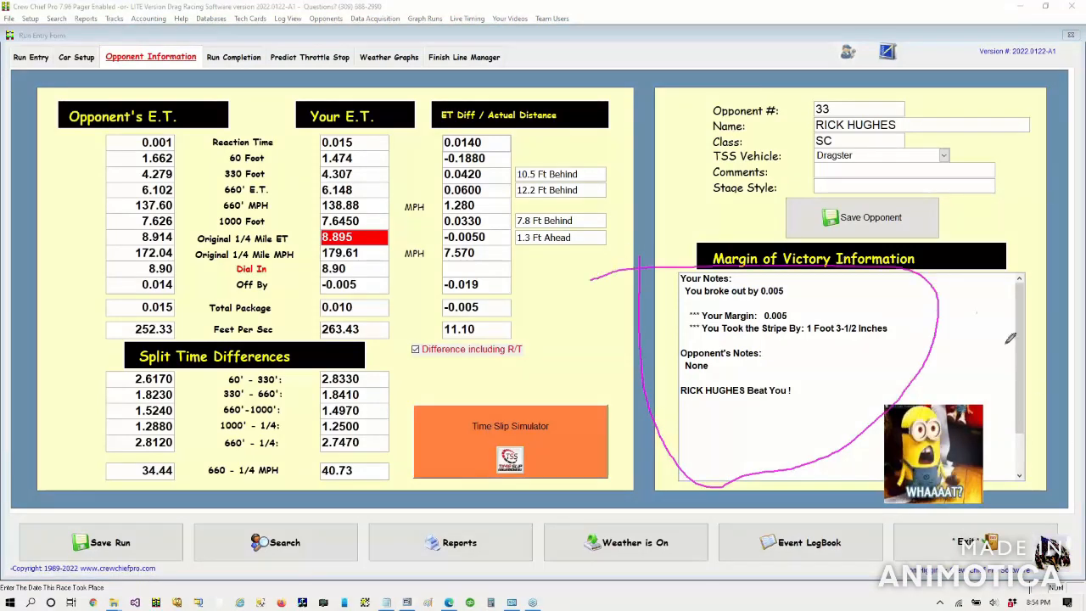
drag(974, 308, 934, 406)
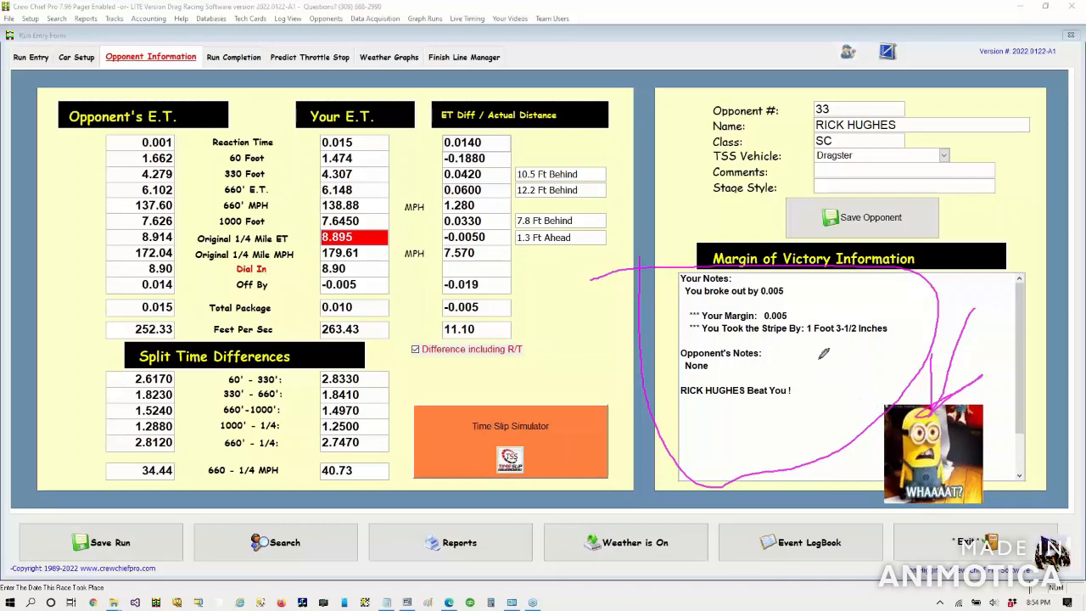
mouse_move(773, 338)
mouse_down()
mouse_move(888, 337)
mouse_move(852, 307)
mouse_move(667, 322)
mouse_move(726, 341)
mouse_move(798, 333)
mouse_up()
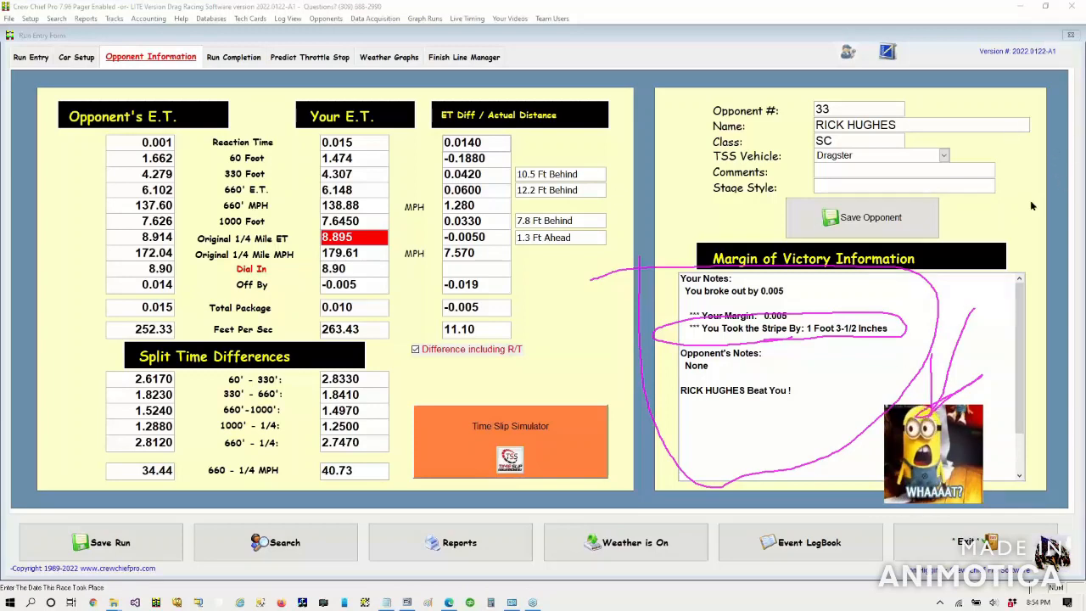
click(989, 250)
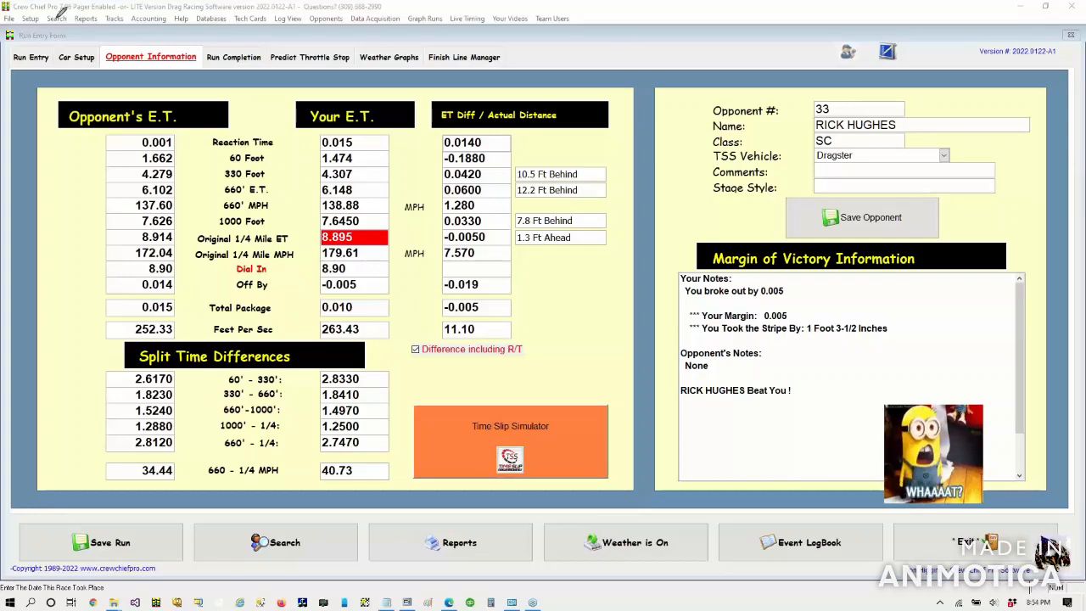
drag(44, 17, 80, 14)
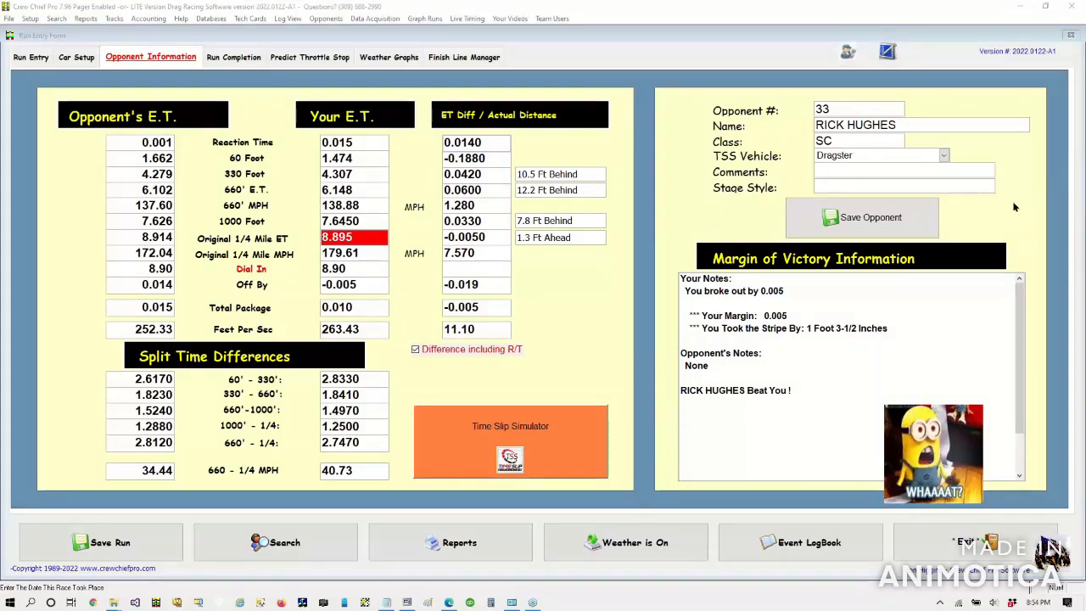
Step: Launch the Time Slip Simulator with both cars' time slips and start the race simulation
mouse_move(614, 365)
mouse_down()
mouse_move(476, 337)
mouse_move(413, 518)
mouse_move(563, 530)
mouse_move(635, 348)
mouse_move(598, 337)
mouse_move(526, 371)
mouse_up()
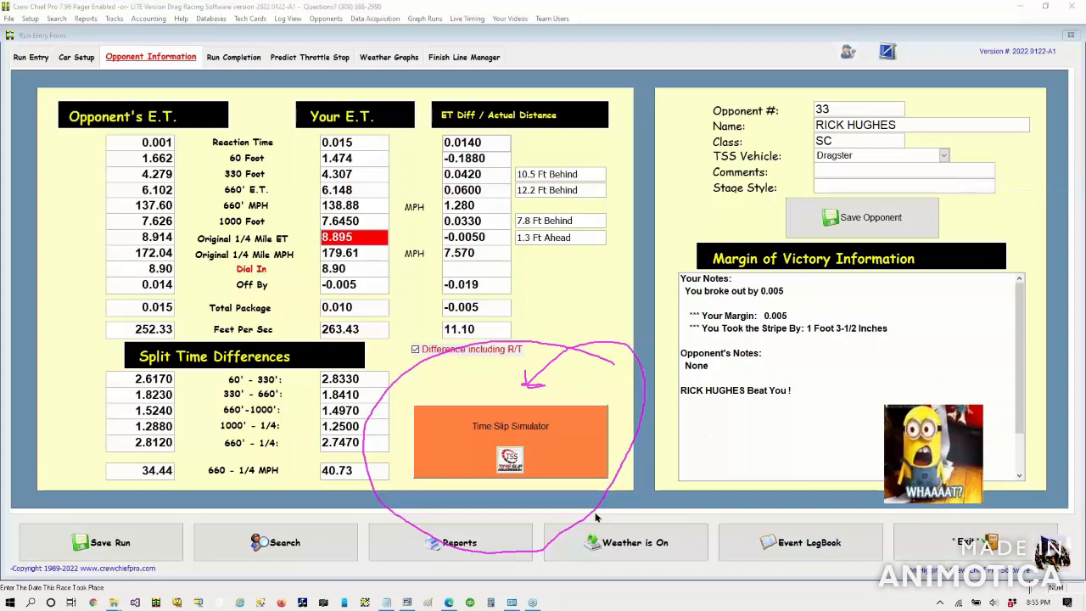
click(557, 435)
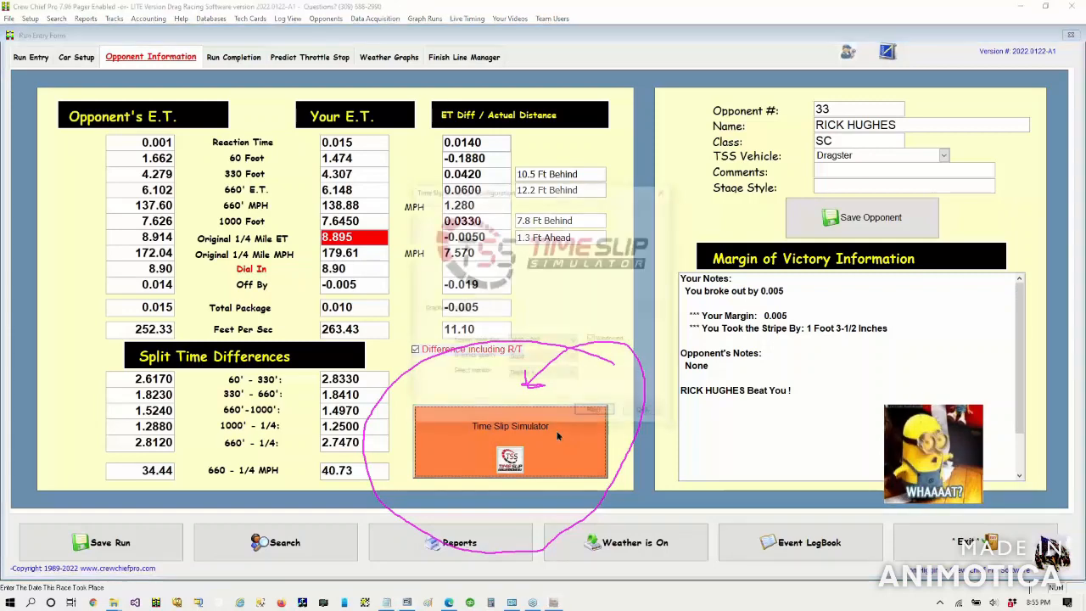
click(597, 412)
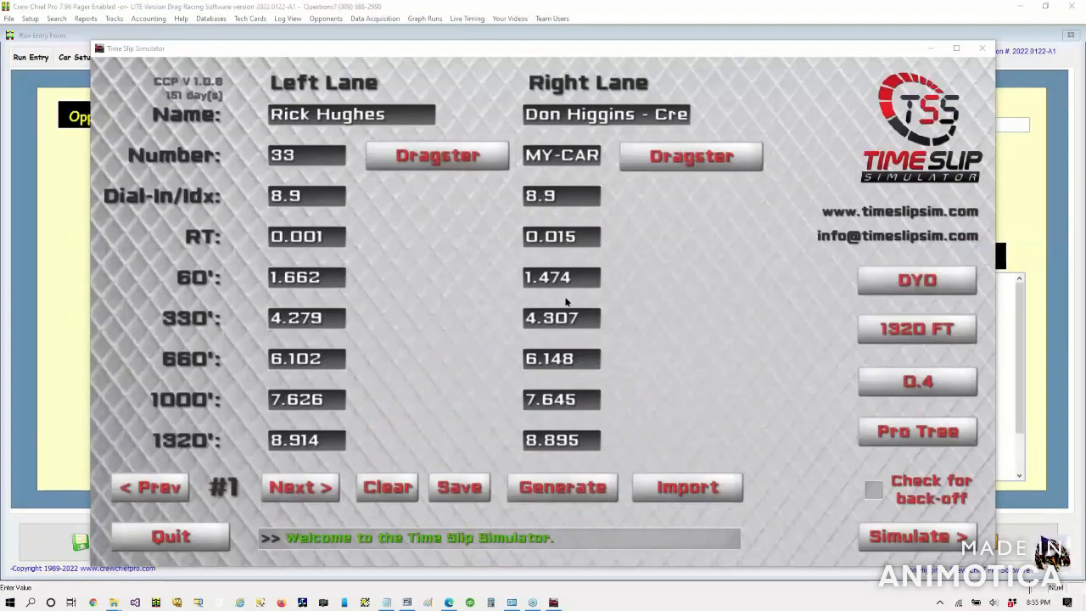
click(905, 539)
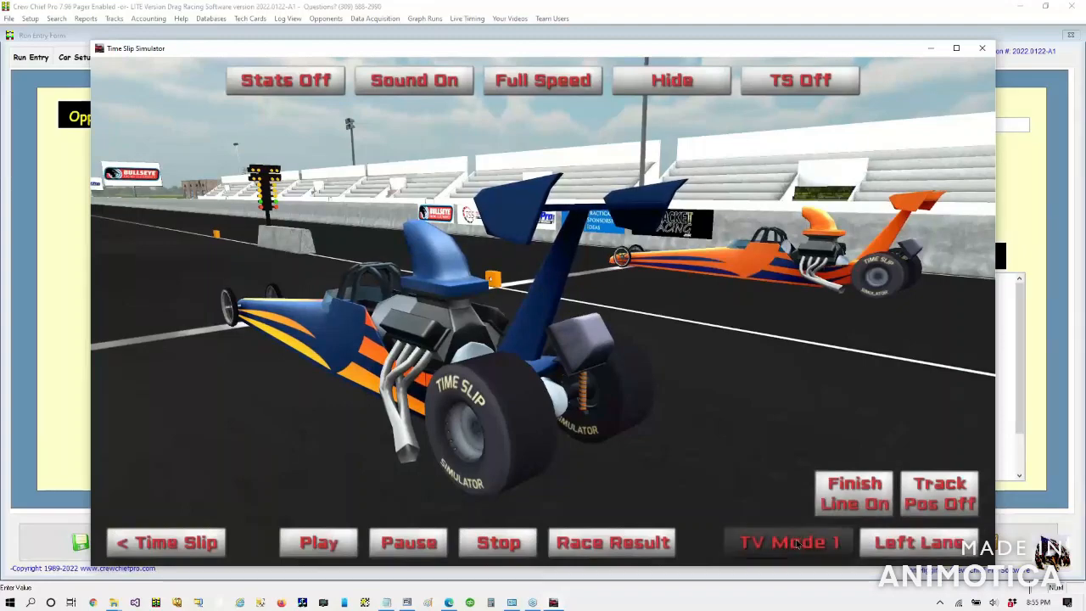
Step: Cycle through the simulator's camera views back to TV Mode 1 and play the race
click(796, 543)
click(797, 543)
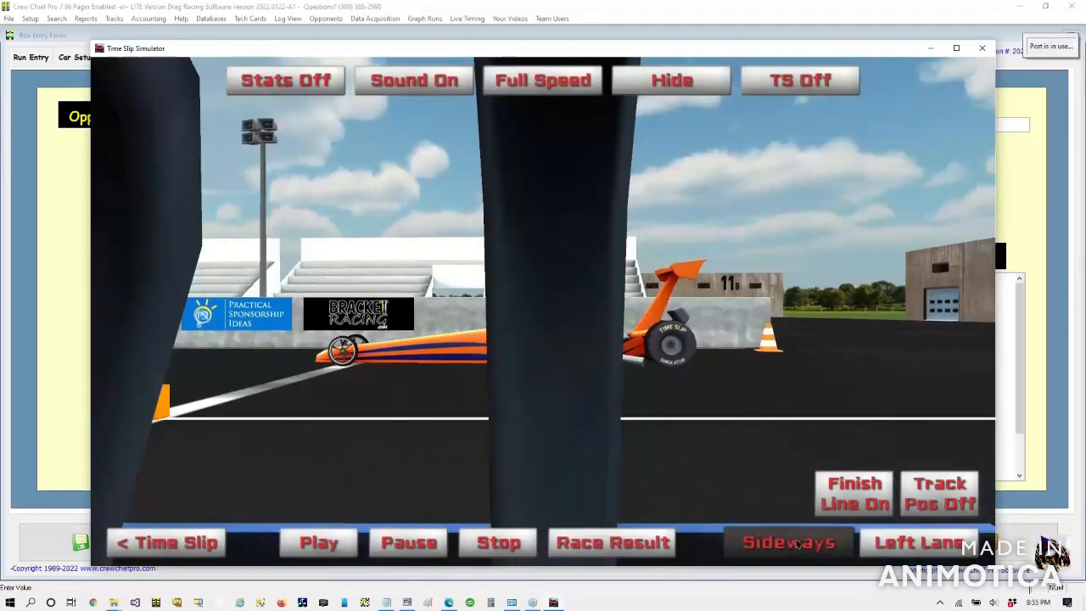
click(796, 543)
click(796, 543)
click(796, 543)
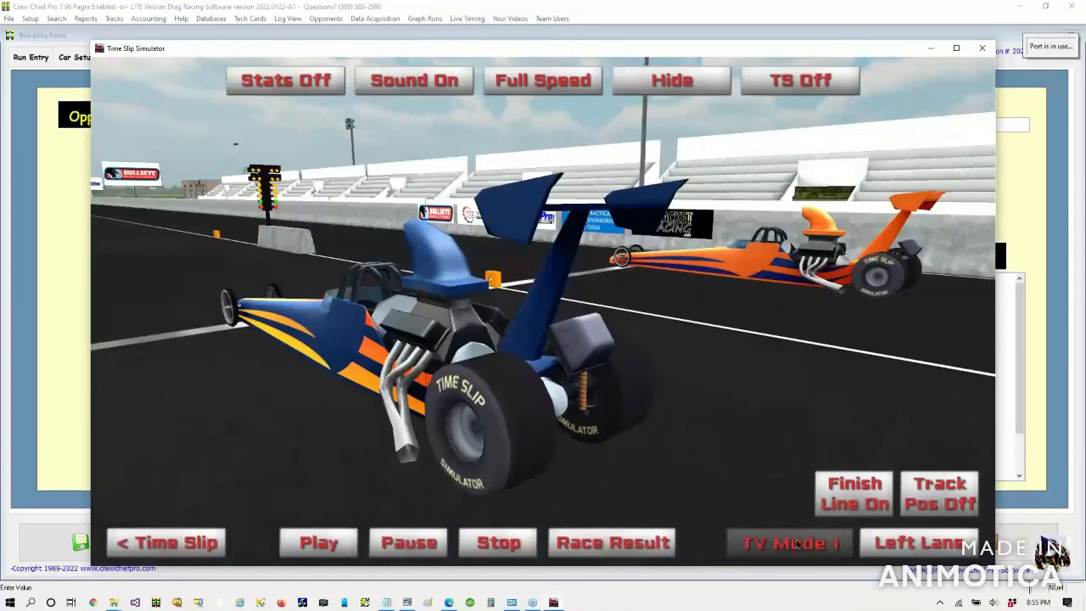
click(303, 543)
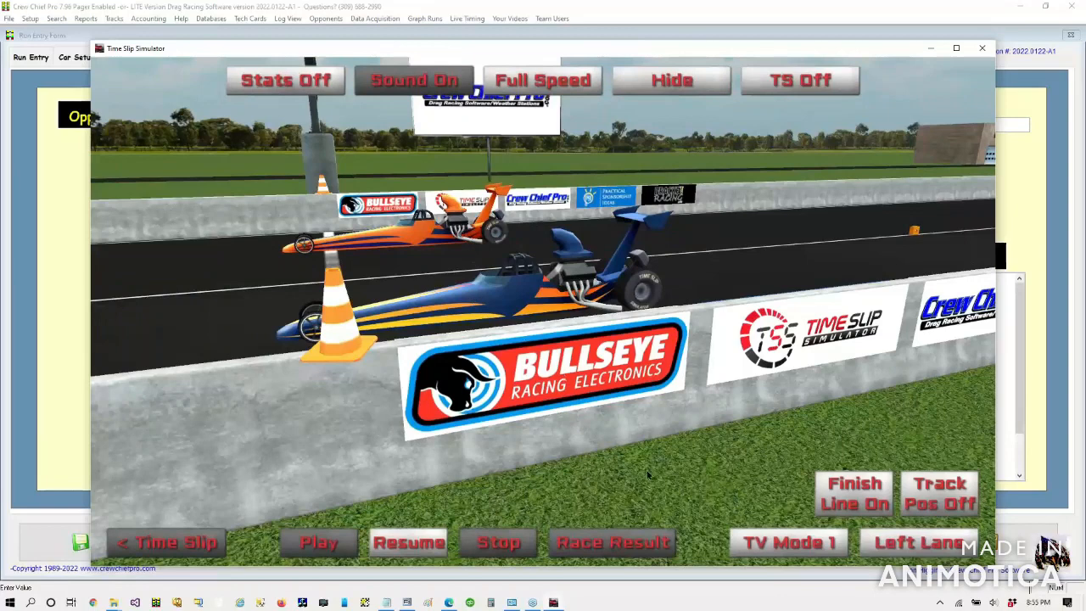
Step: Switch the finish line option off and track positions on, and resume the paused race
click(856, 493)
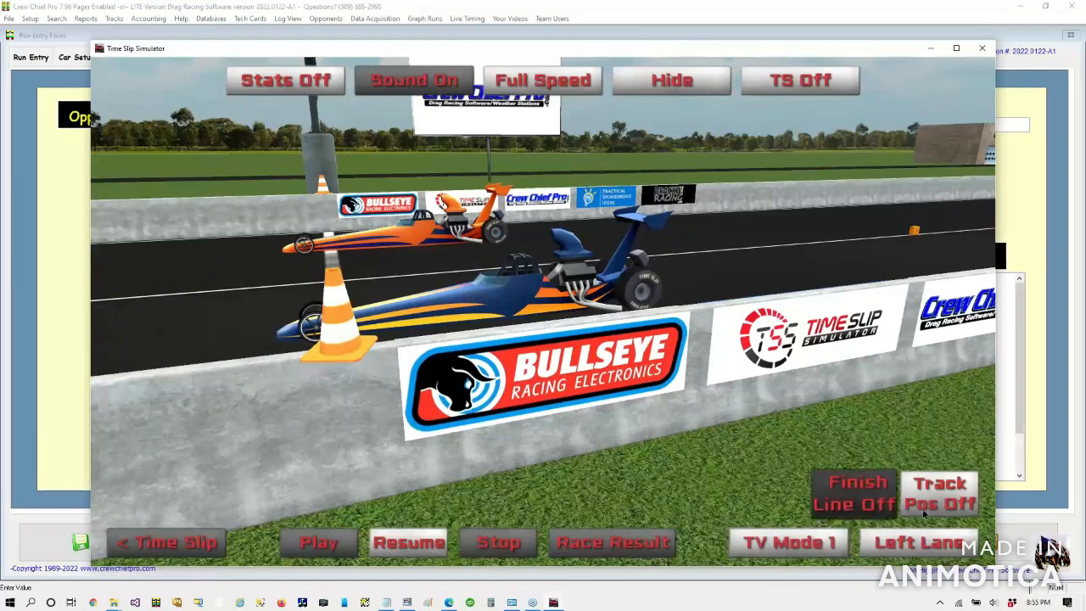
click(938, 501)
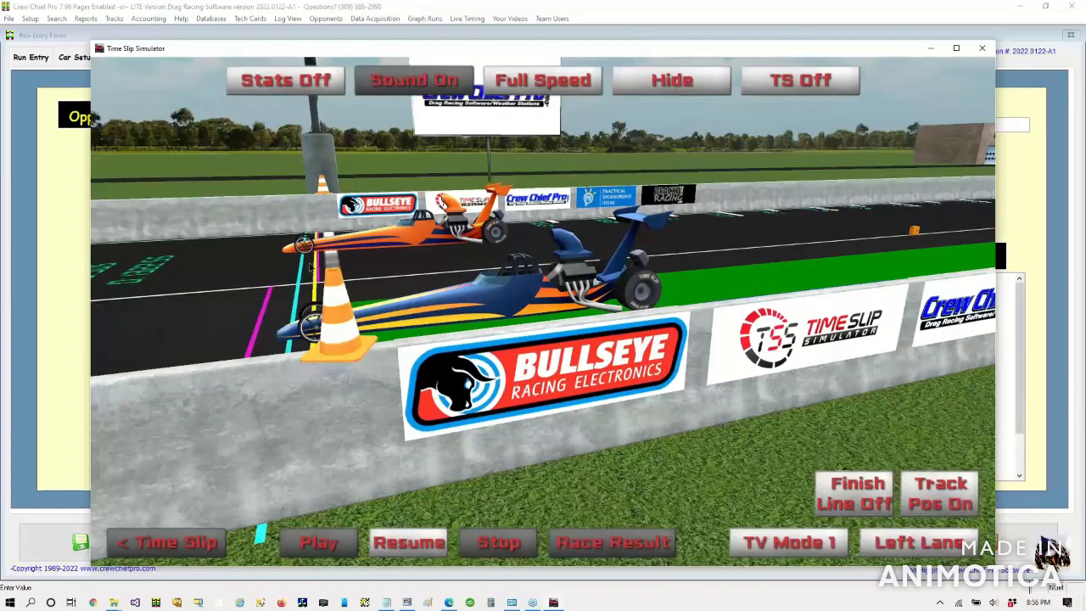
click(446, 553)
click(389, 550)
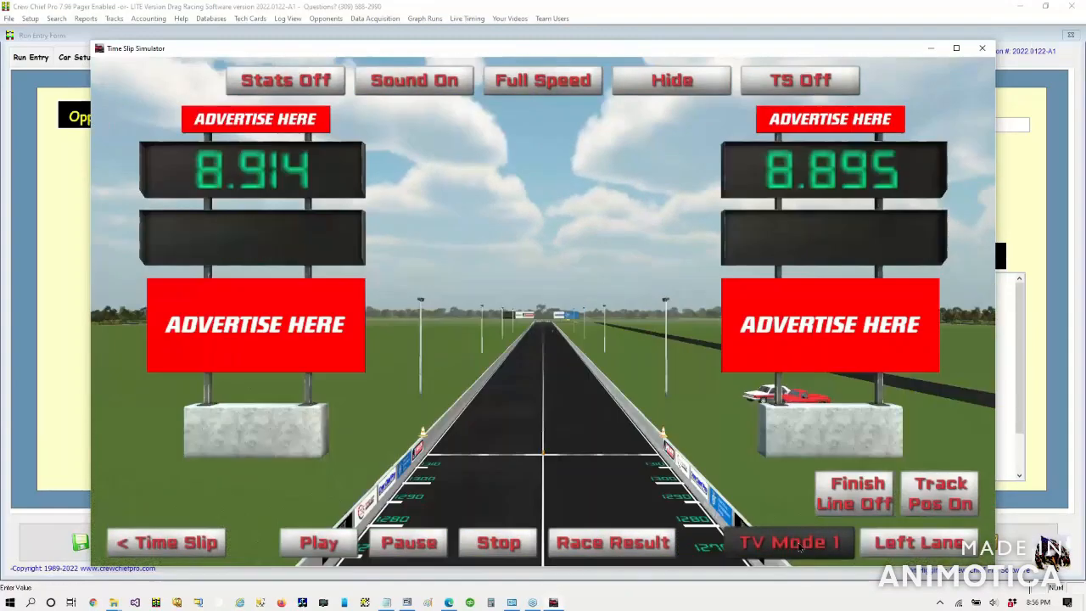
Step: Change the camera to the Watch Opp view from the left lane and replay the race
click(800, 548)
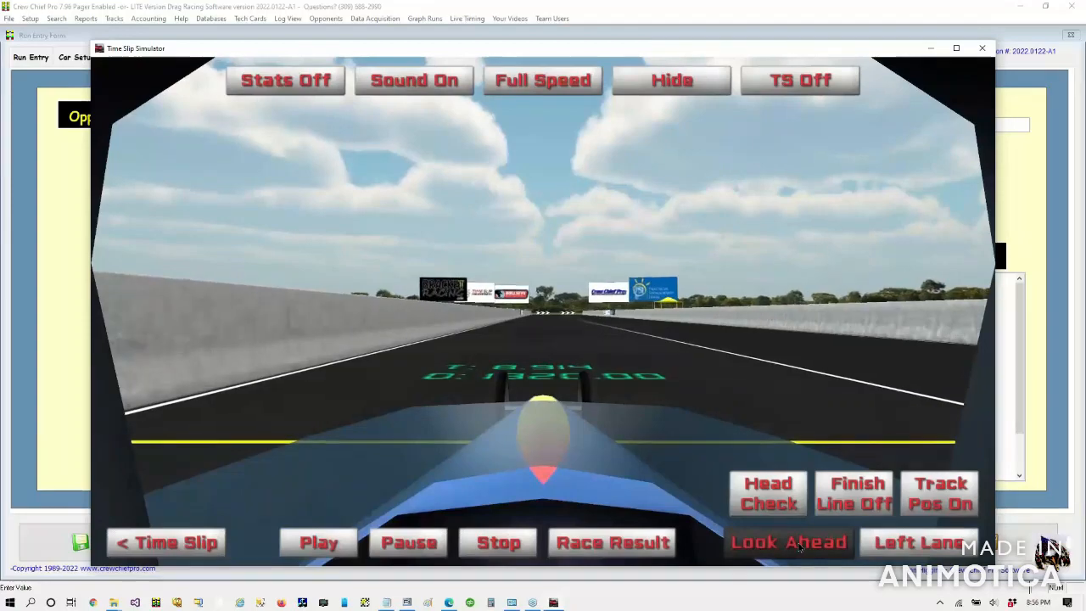
click(781, 543)
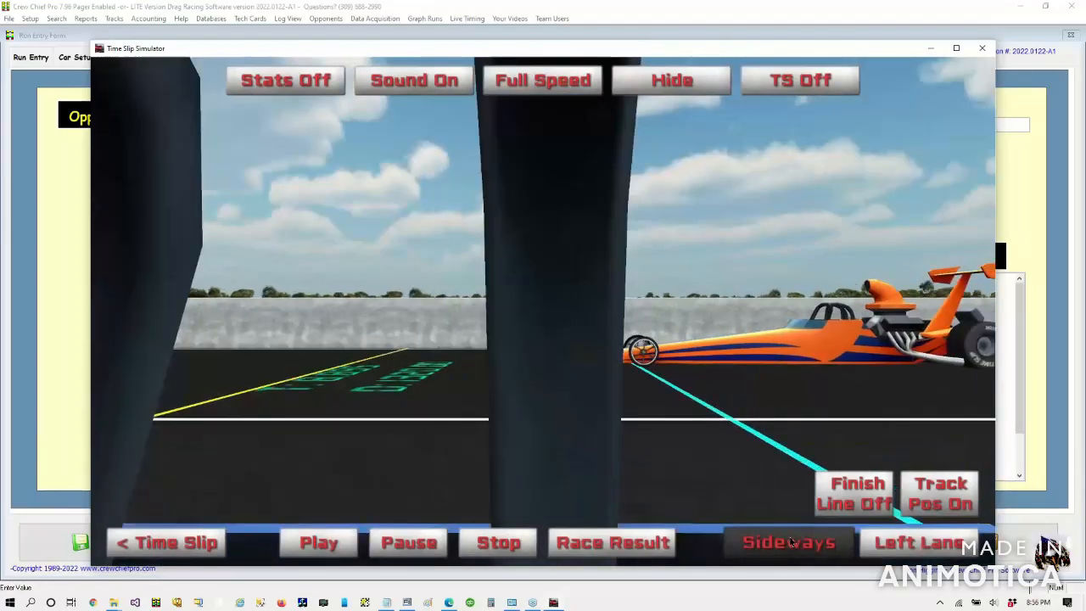
click(778, 544)
click(322, 546)
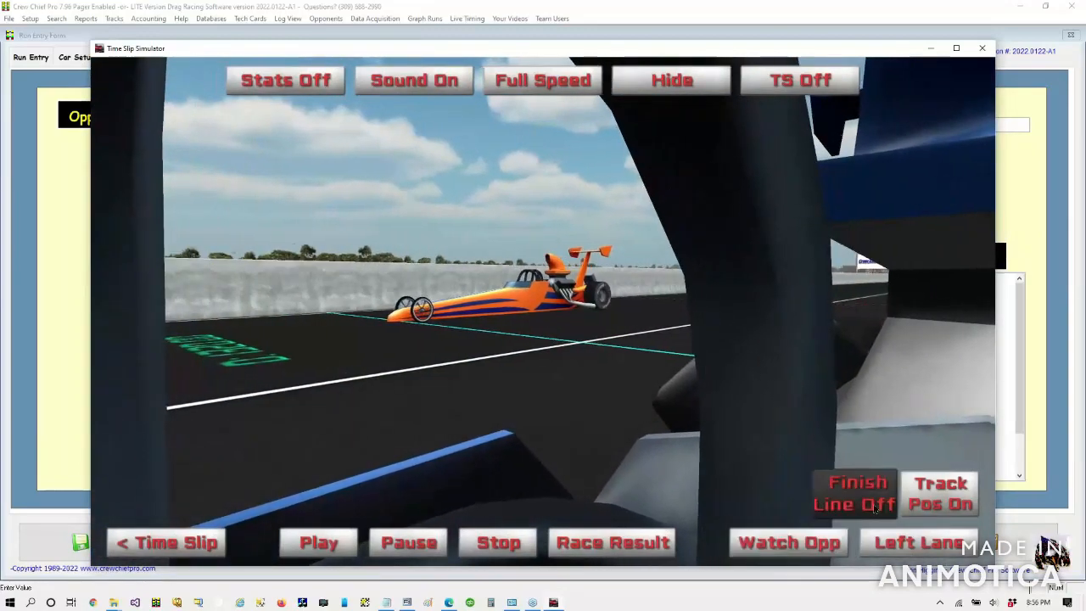
Step: Replay the race watching the opponent from the right lane, and close the simulator
click(870, 543)
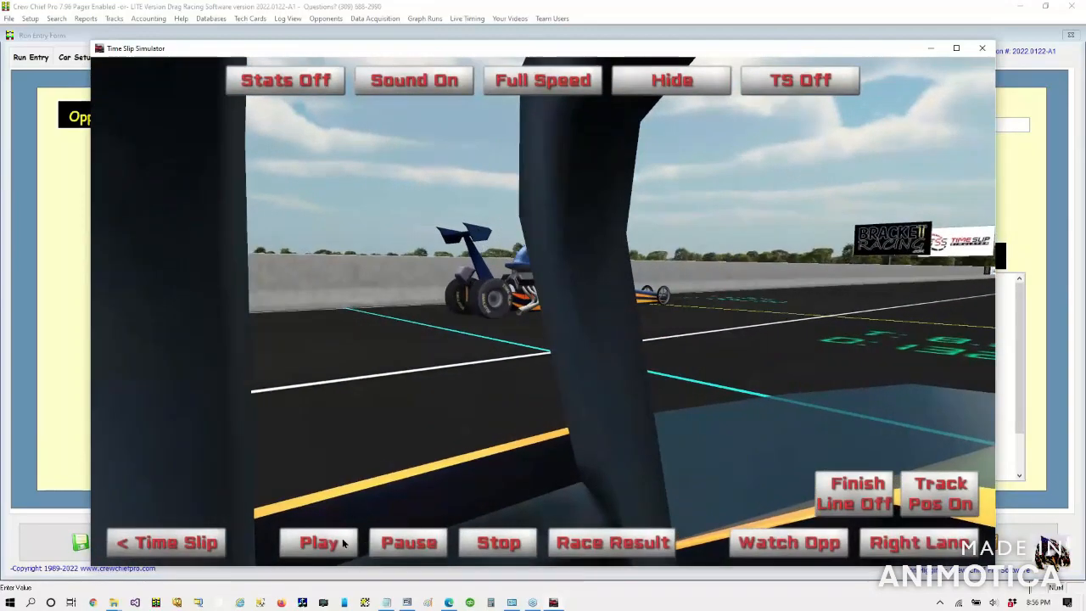
click(330, 543)
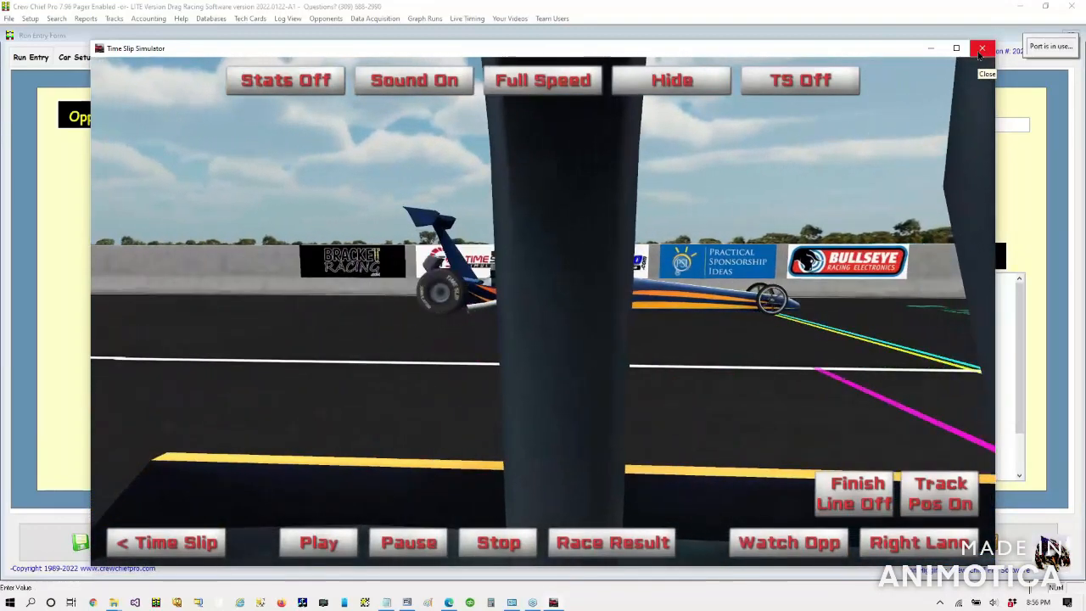
click(981, 51)
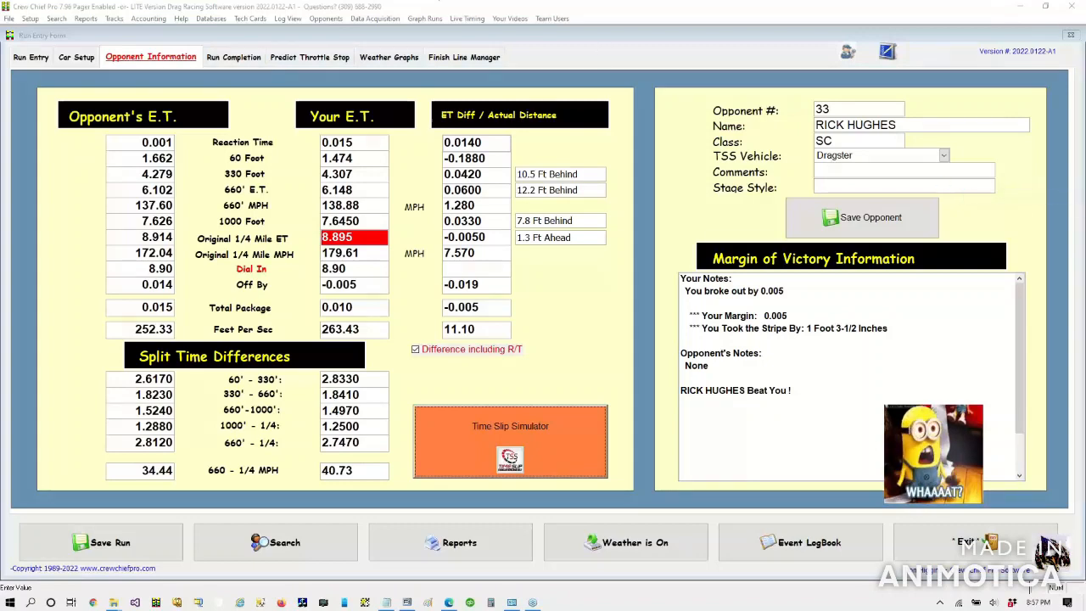
Step: Open the run completion data and list the earlier runs available for comparison
mouse_move(197, 53)
mouse_down()
mouse_move(239, 79)
mouse_move(263, 48)
mouse_move(257, 35)
mouse_up()
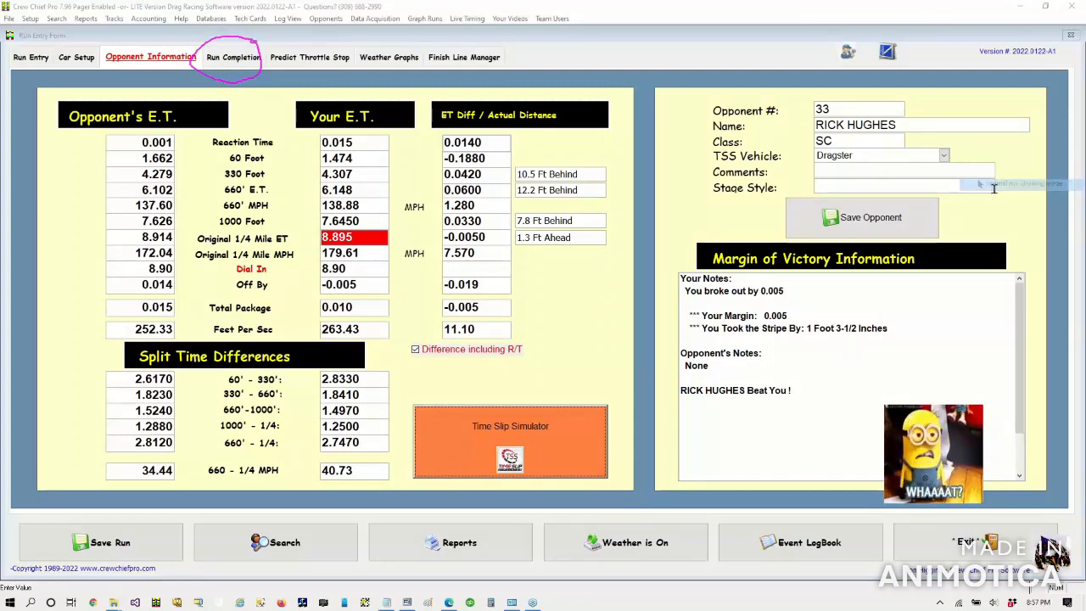
click(225, 57)
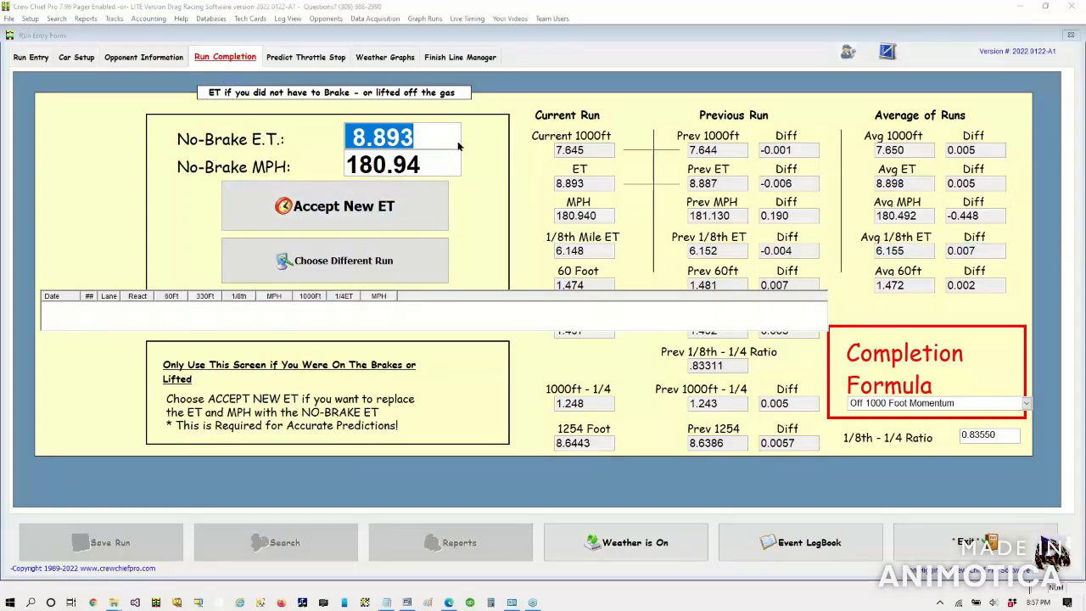
click(323, 265)
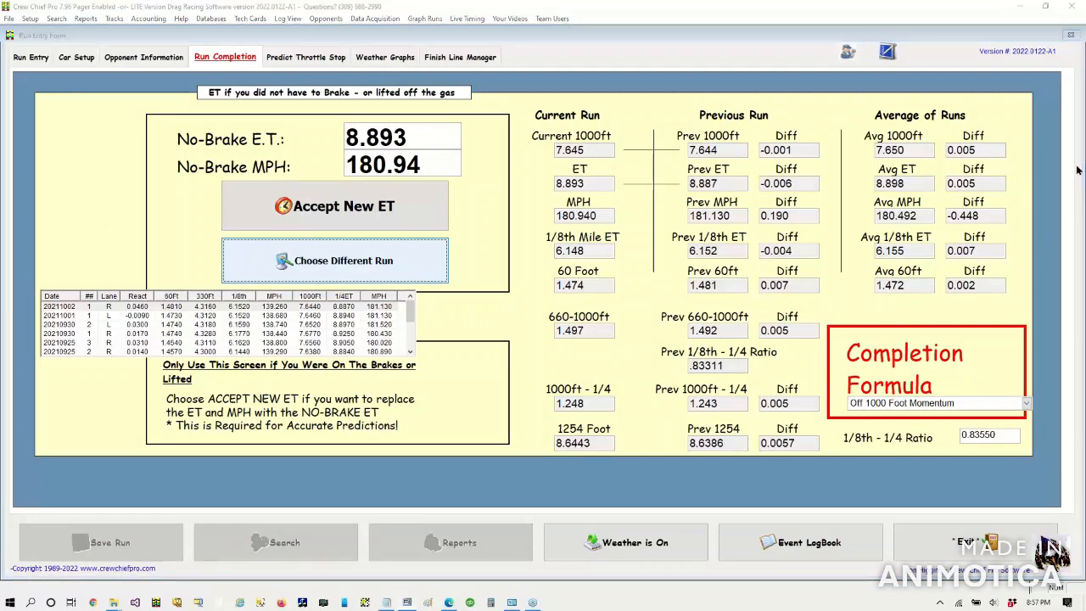
Step: Examine the list of comparison runs and the completion formula set to Off 1000 Foot Momentum
mouse_move(64, 217)
mouse_down()
mouse_move(114, 289)
mouse_move(116, 263)
mouse_up()
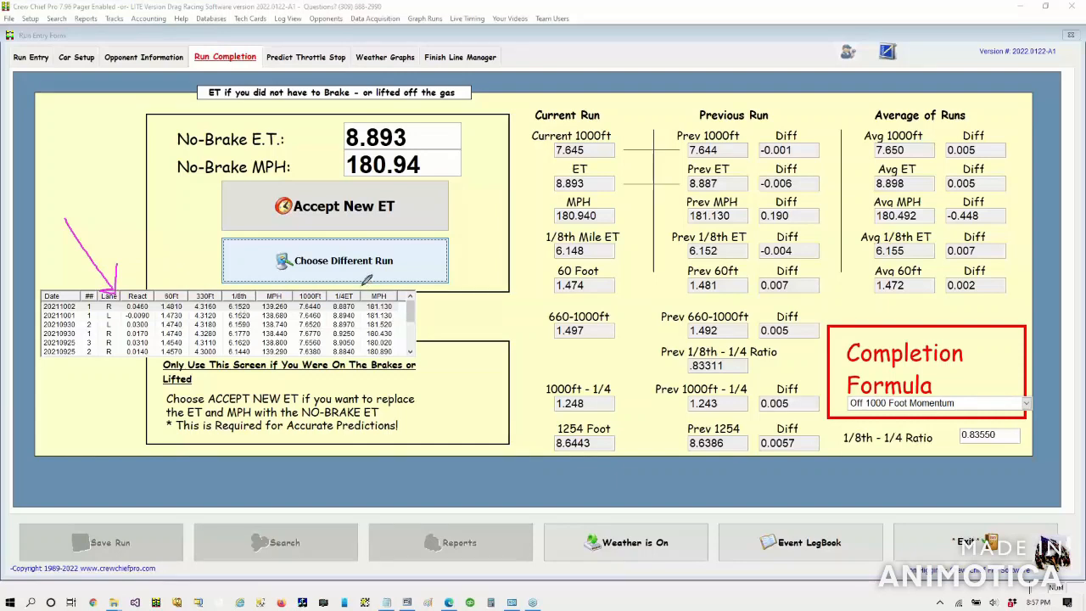
drag(157, 250, 250, 263)
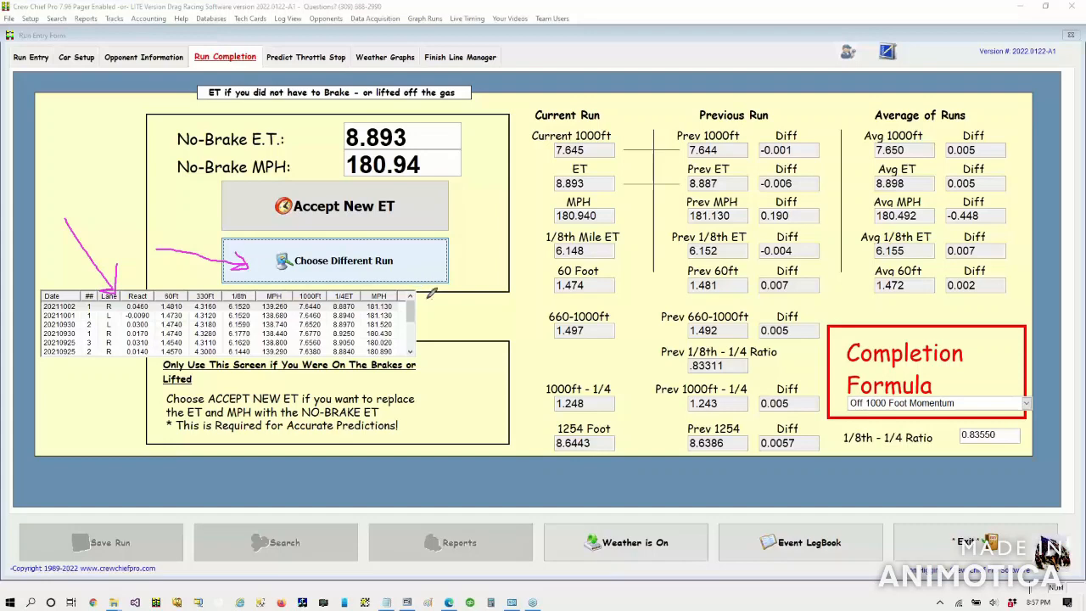
mouse_move(1018, 279)
mouse_down()
mouse_move(973, 390)
mouse_move(967, 367)
mouse_up()
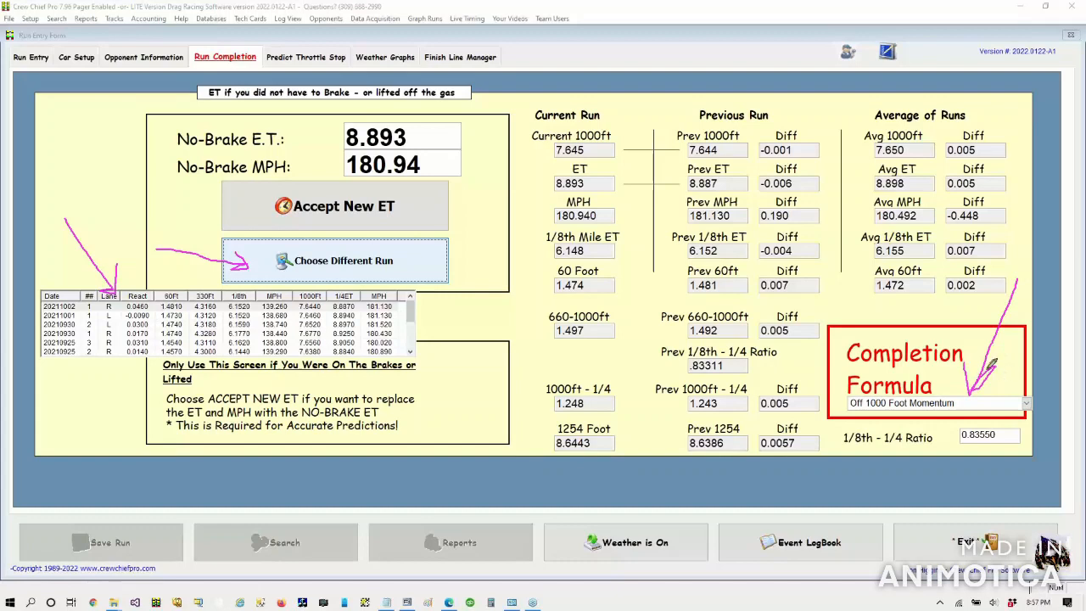
mouse_move(1032, 310)
mouse_down()
mouse_move(958, 297)
mouse_move(819, 466)
mouse_move(1084, 463)
mouse_move(1003, 295)
mouse_up()
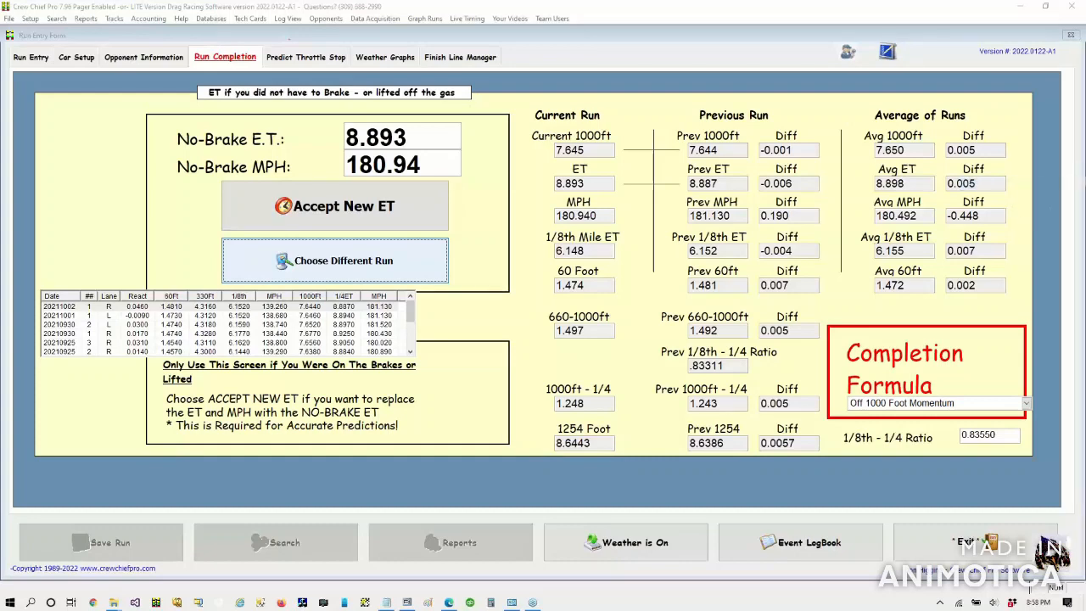
Step: Go to the last recorded run in the run entry and view its opponent information
click(25, 57)
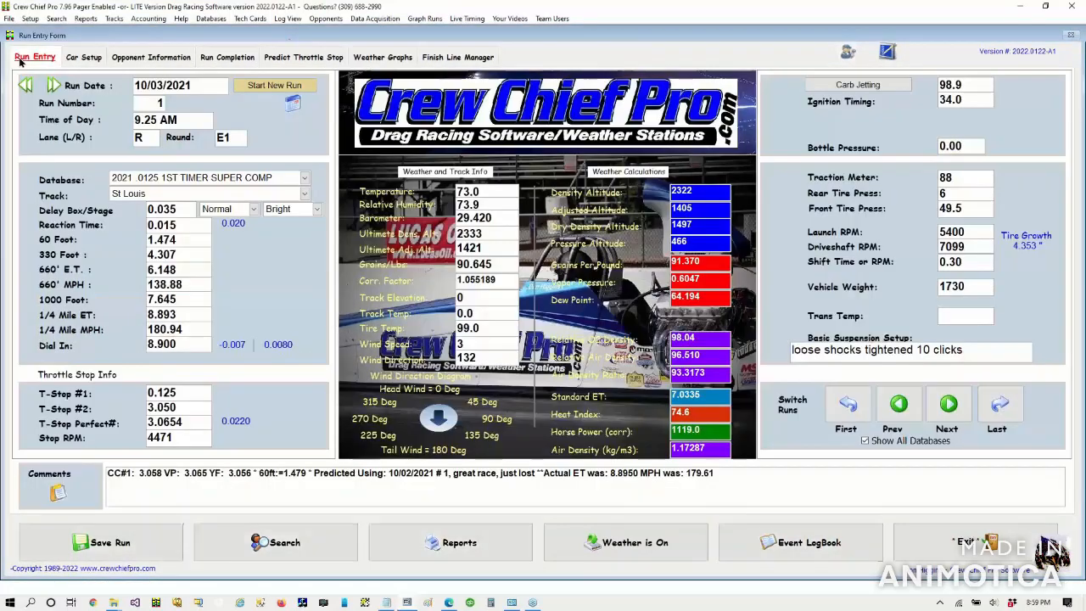
click(999, 408)
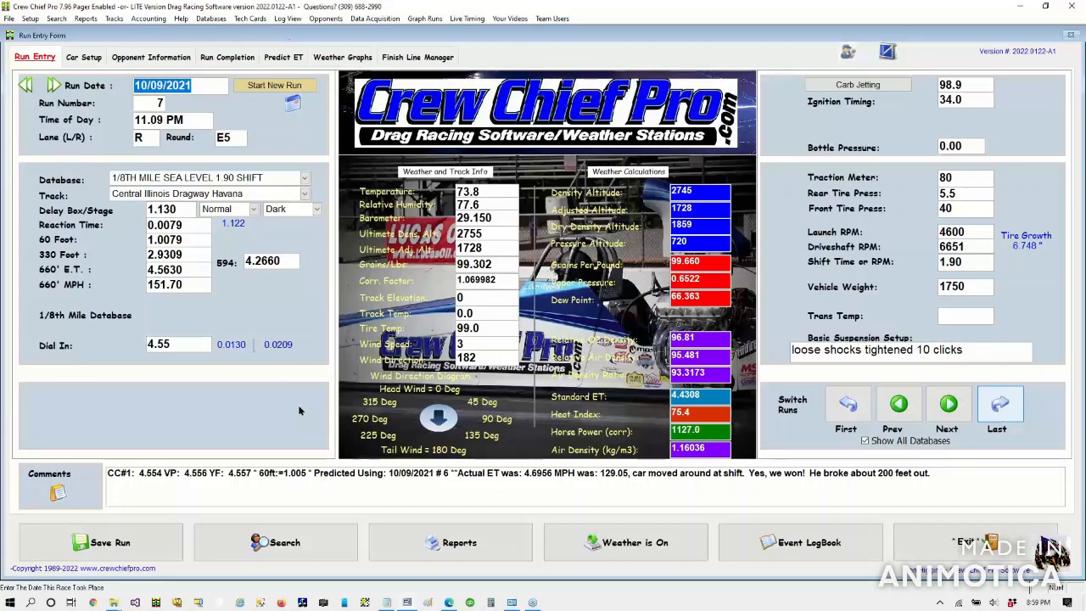
click(162, 58)
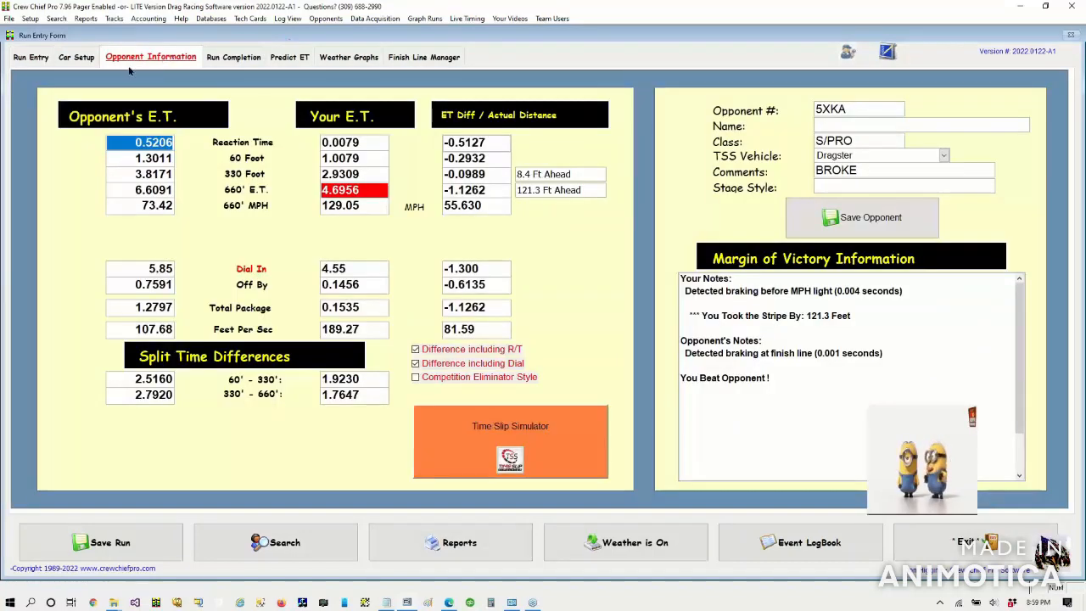
Step: Go back one run to run number 6 of 10/09/2021 and view its opponent information
click(30, 58)
click(897, 406)
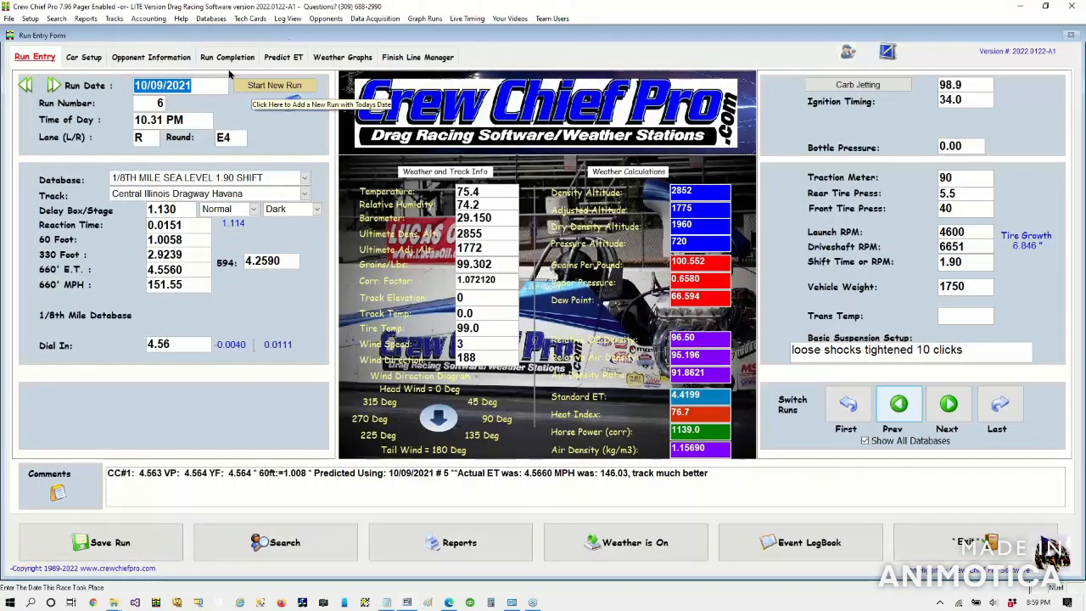
click(136, 57)
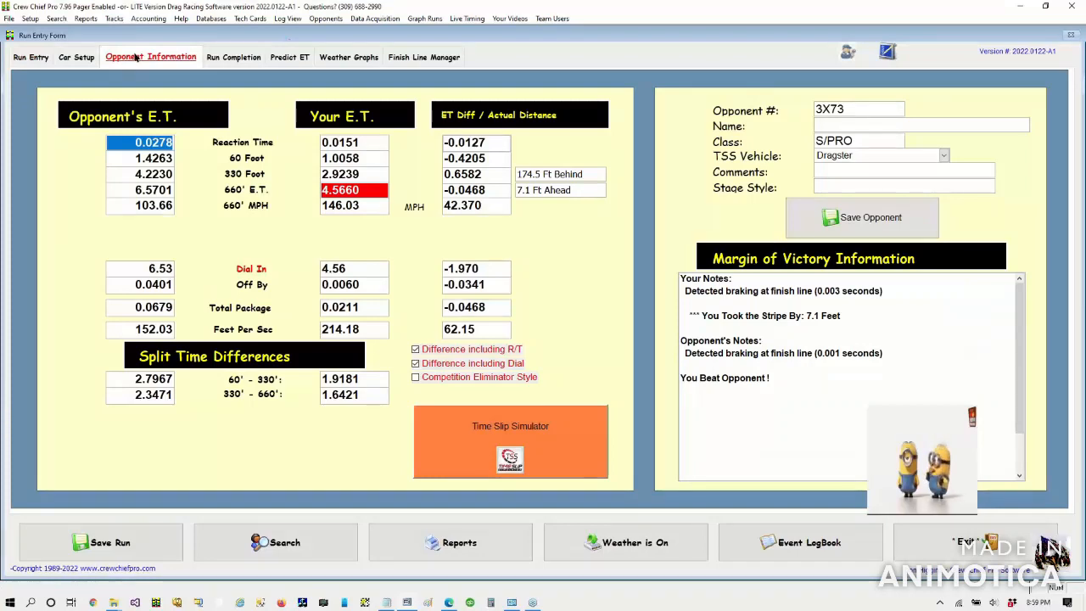
Step: Launch the Time Slip Simulator for this run with the existing display configuration and open the race simulation
click(444, 445)
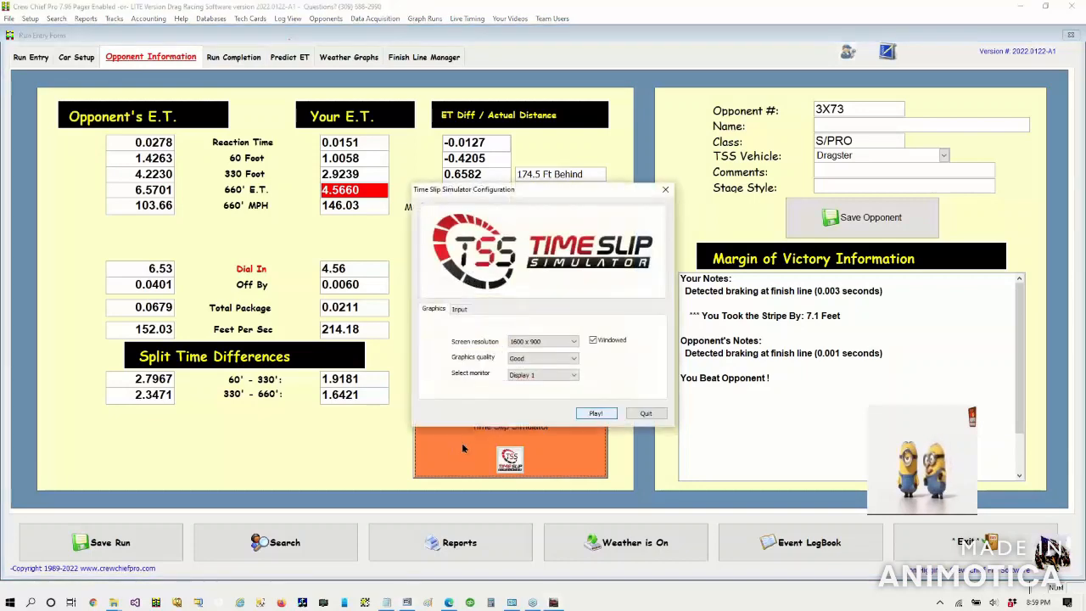
click(596, 415)
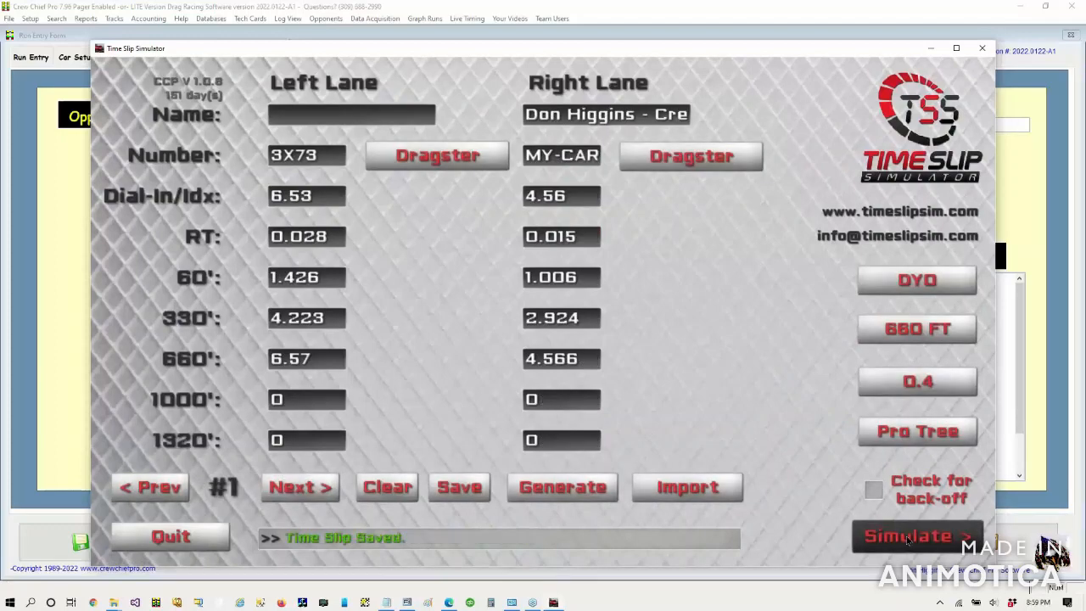
click(908, 539)
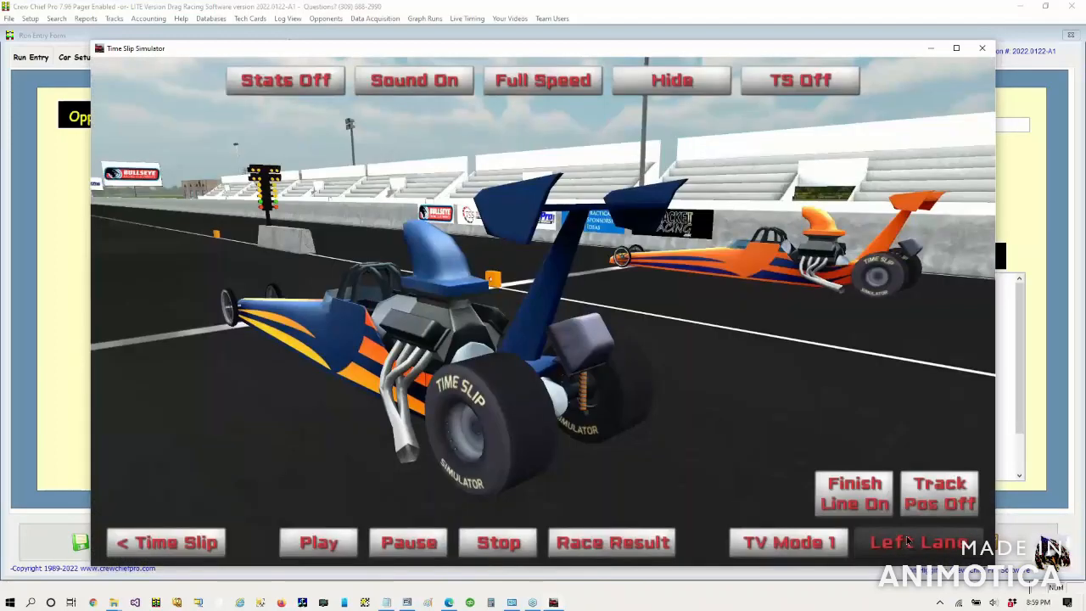
Step: Set the simulation camera to the Watch Opp view from the right lane car
click(806, 554)
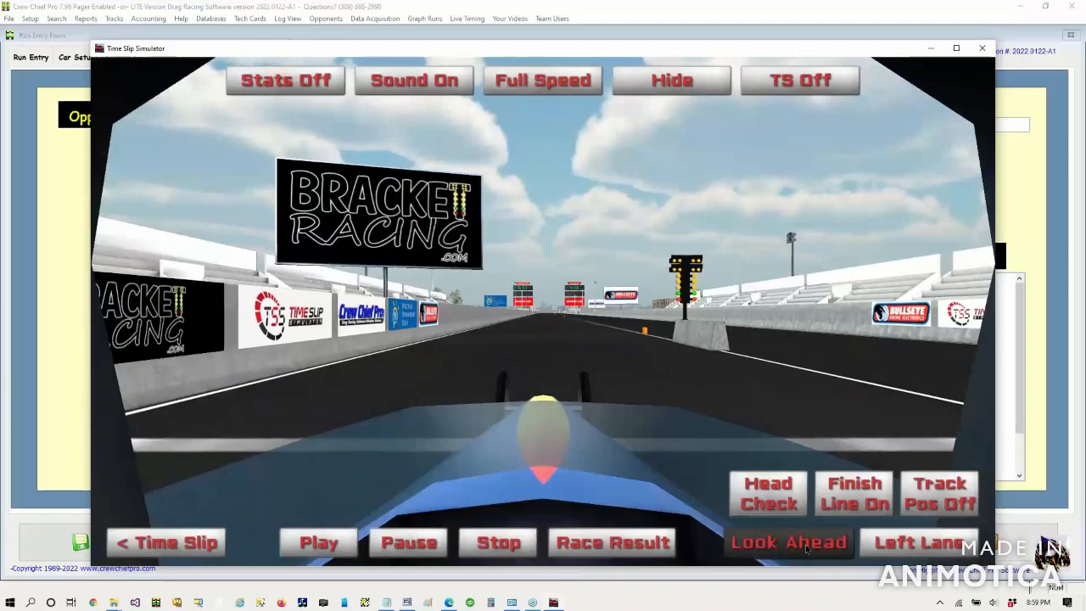
click(934, 544)
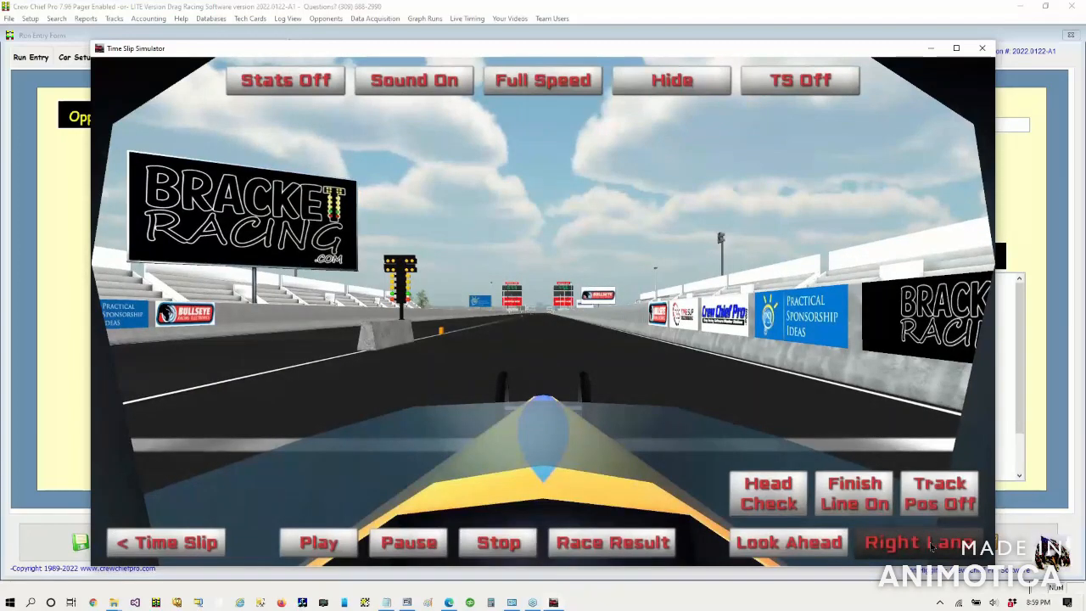
click(806, 548)
click(807, 547)
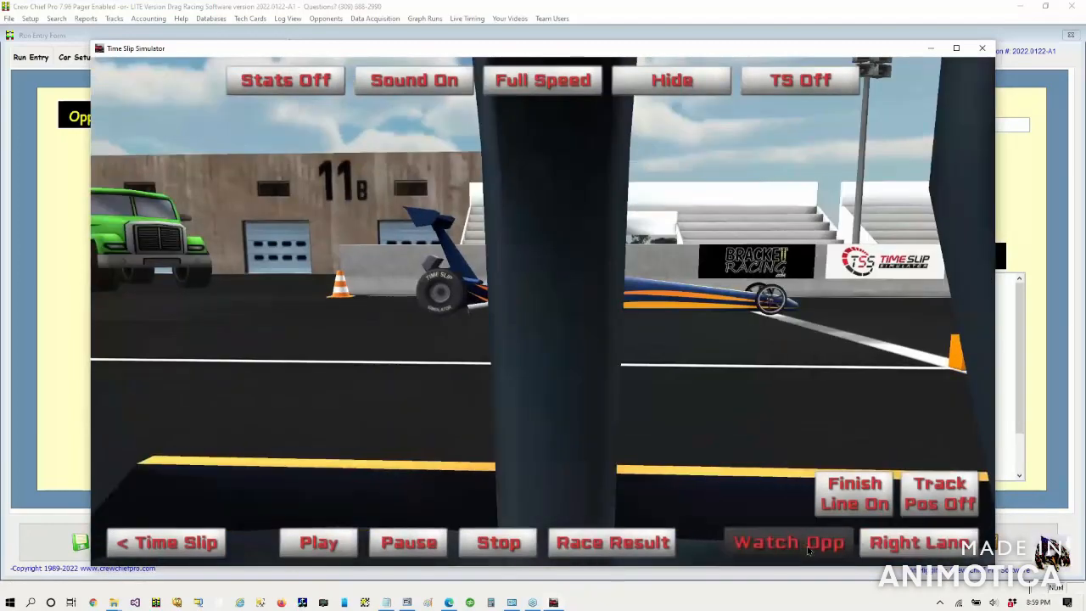
Step: Play the race, slow the replay down to 1/16 speed and return it to full speed
click(317, 543)
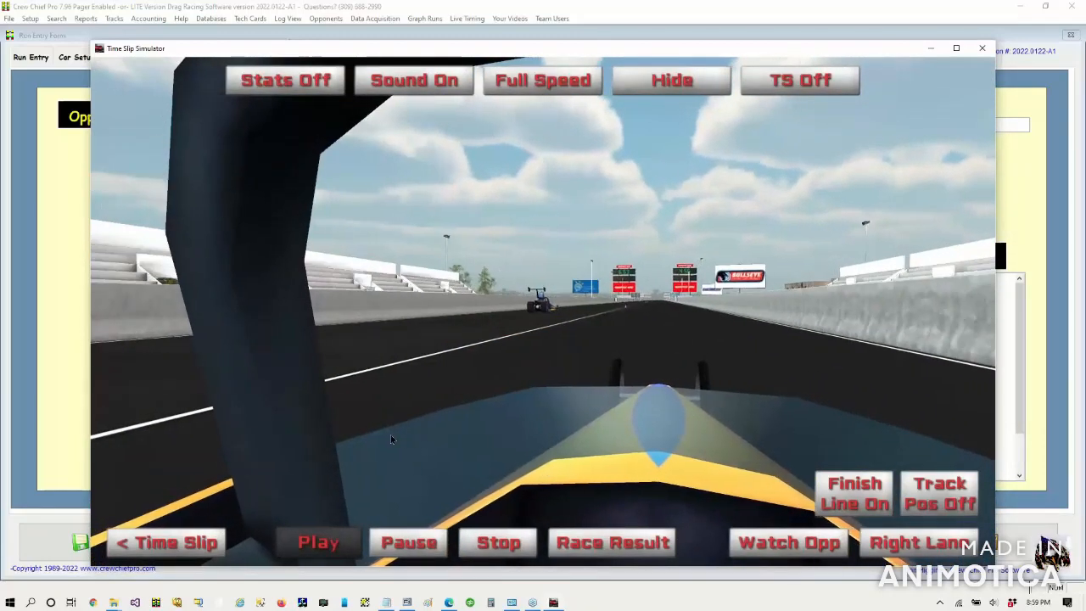
click(545, 82)
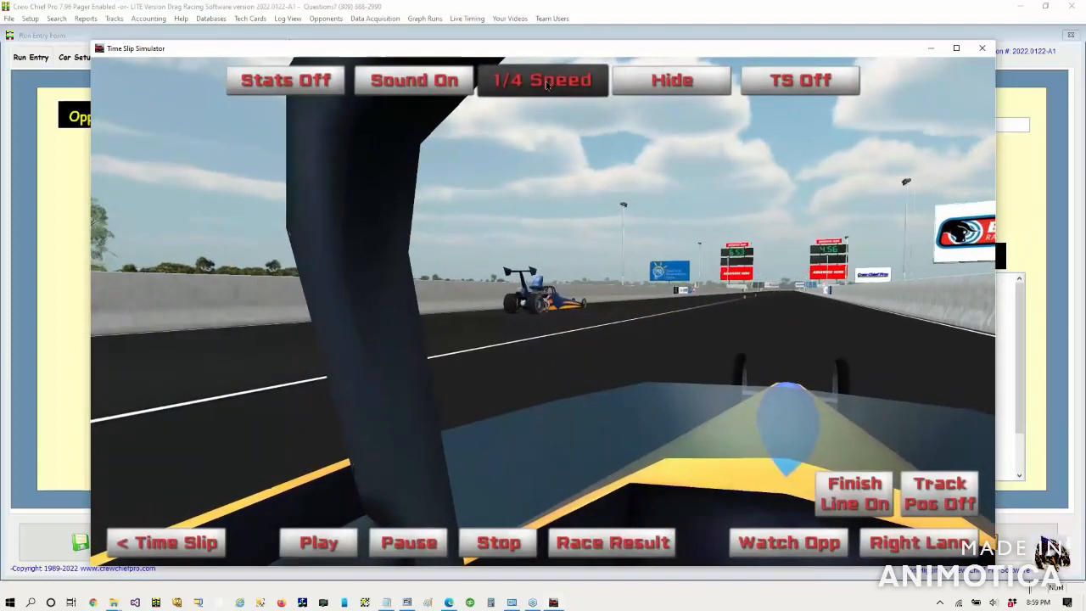
click(546, 82)
click(546, 82)
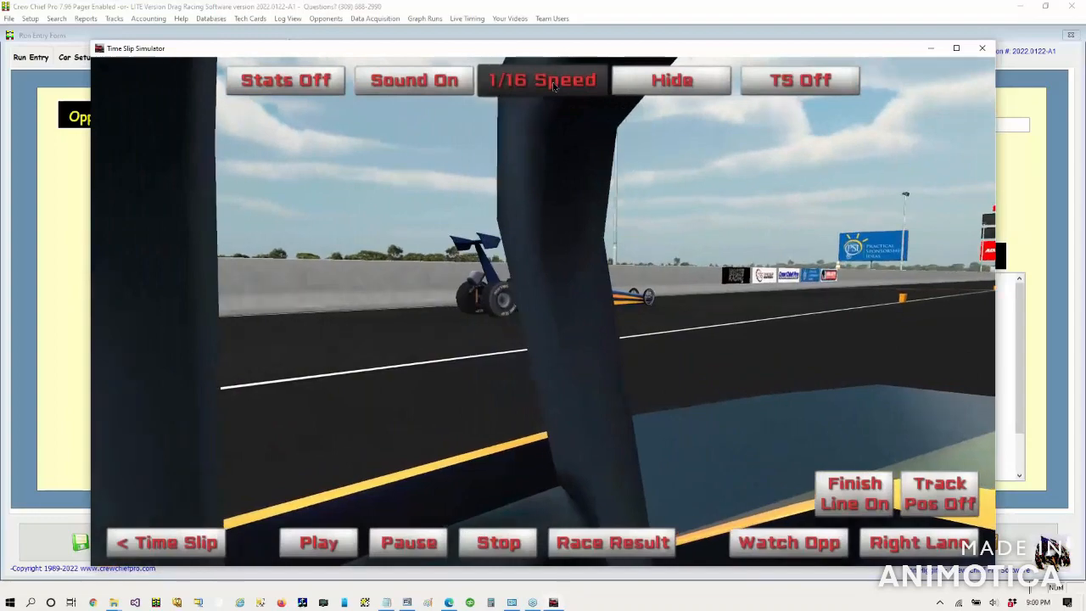
click(543, 81)
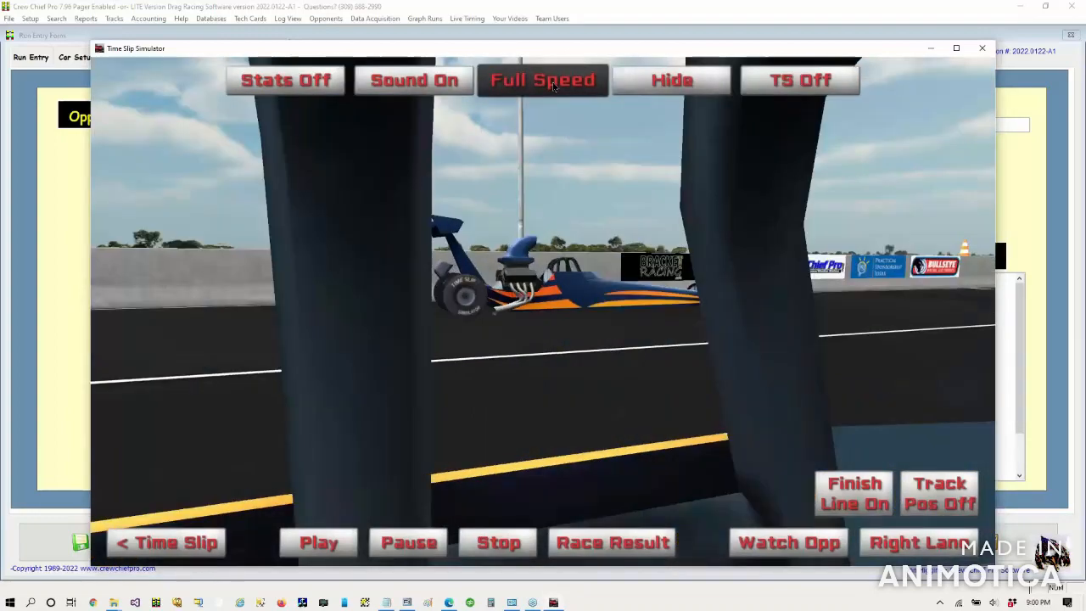
Step: Set Finish Line to Off and Track Pos to On, and resume the paused replay
click(855, 493)
click(940, 492)
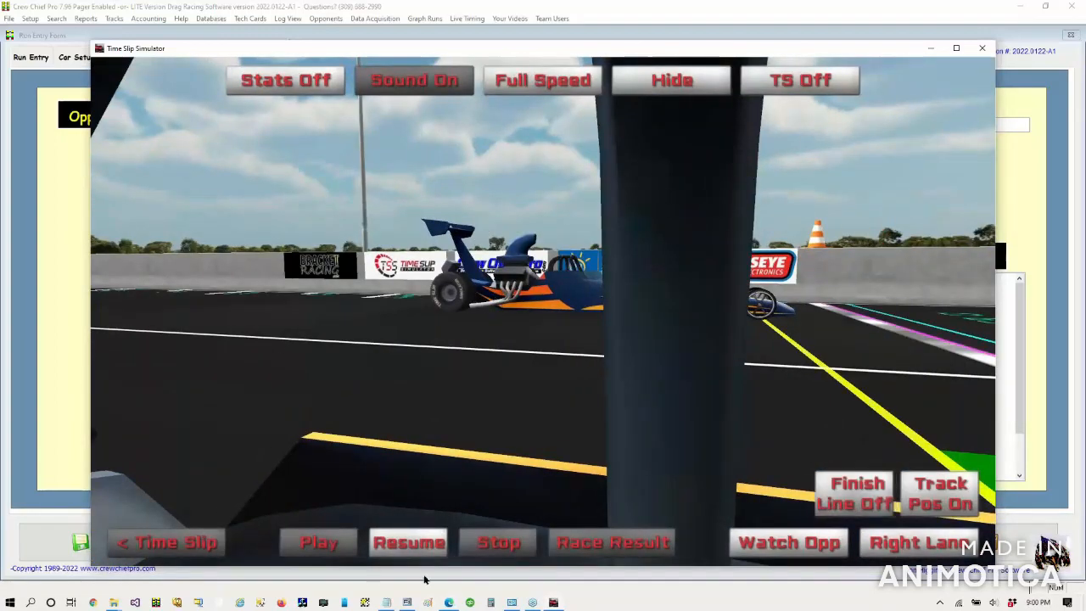
click(390, 545)
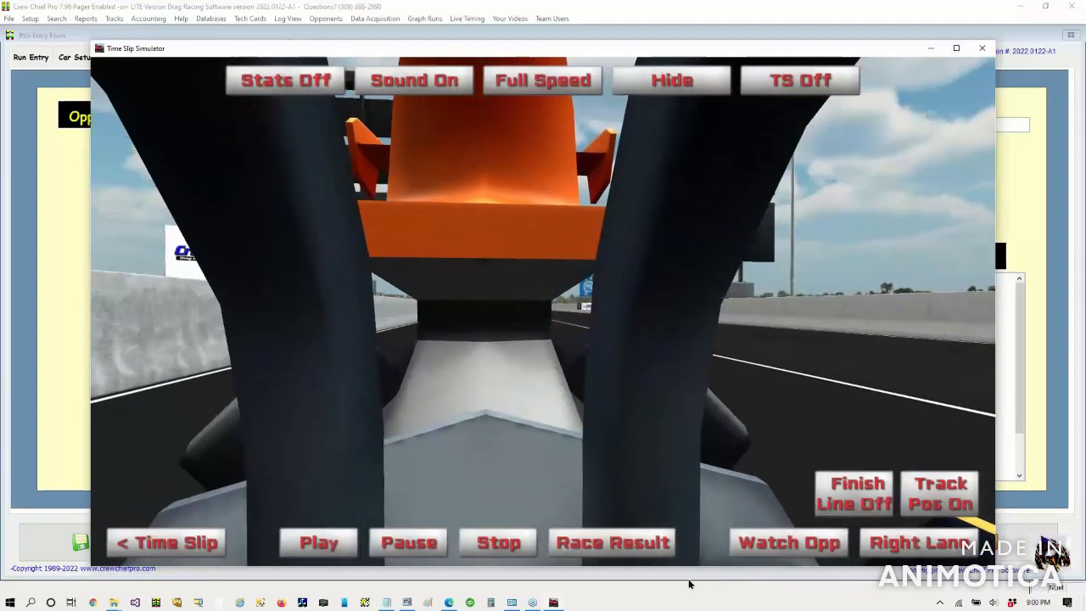
Step: Replay the race from the Look Down view and close the simulator
click(766, 543)
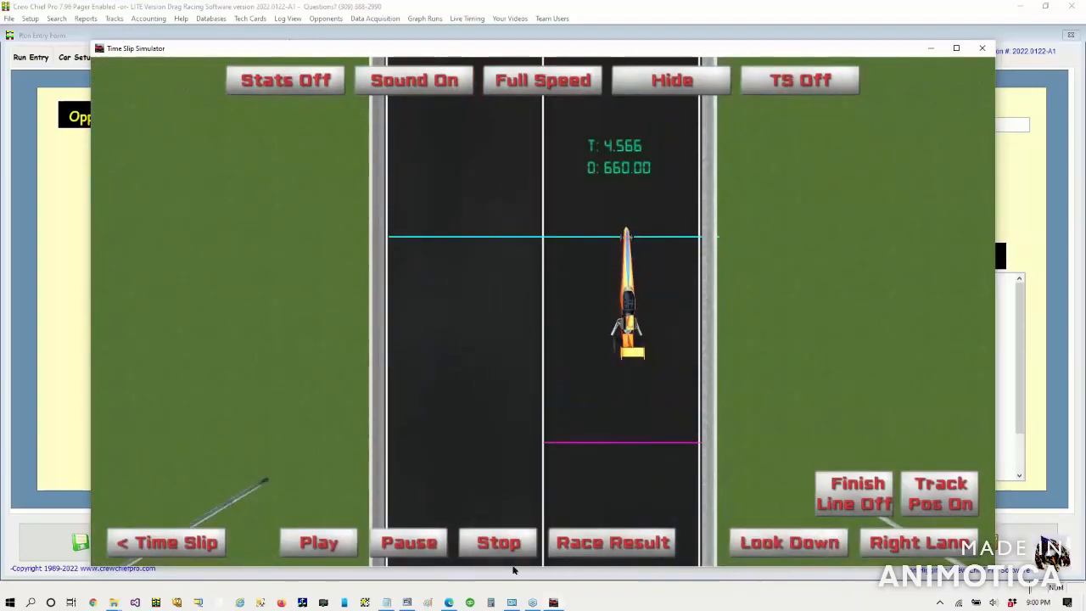
click(319, 543)
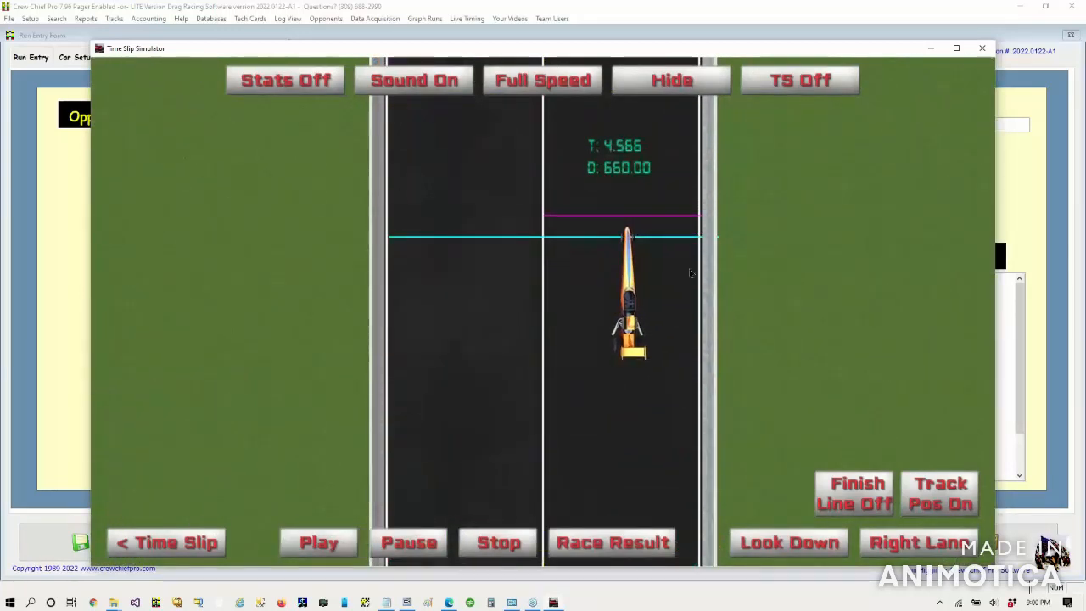
click(984, 51)
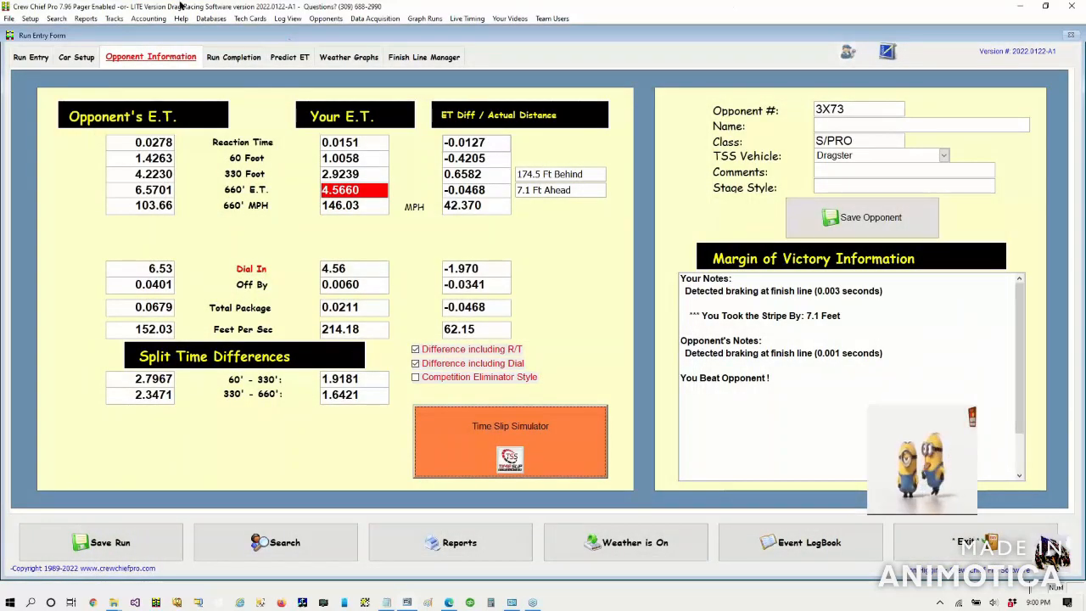
Step: Open the ET prediction for the run and set the current temperature to 60.0
click(289, 57)
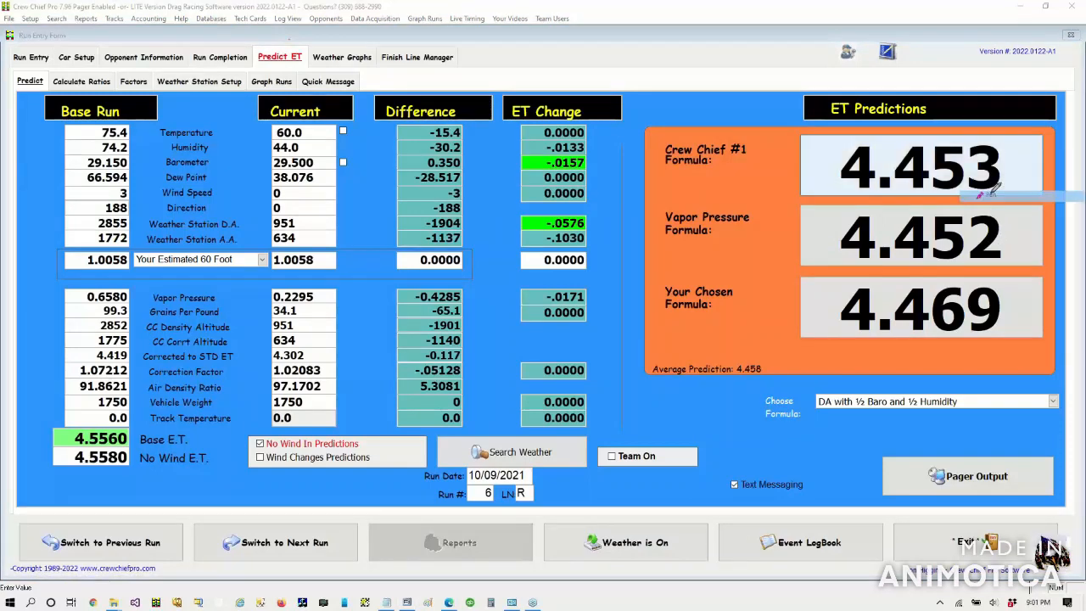
mouse_move(265, 60)
mouse_down()
mouse_move(217, 150)
mouse_move(227, 371)
mouse_move(353, 441)
mouse_move(394, 295)
mouse_move(401, 157)
mouse_move(308, 48)
mouse_move(210, 105)
mouse_move(255, 169)
mouse_move(232, 174)
mouse_move(262, 174)
mouse_move(261, 141)
mouse_up()
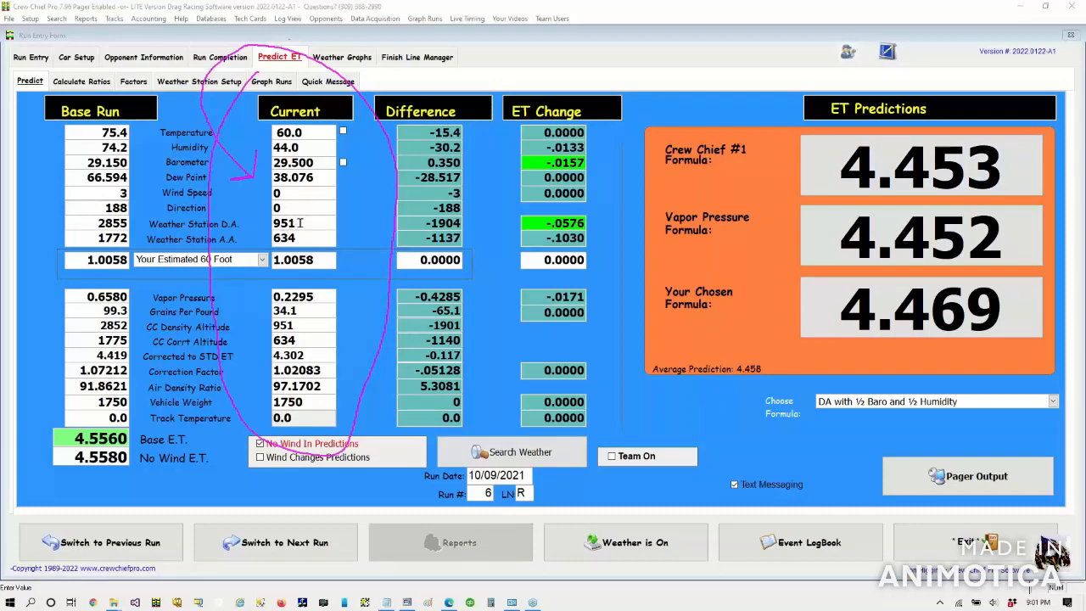
click(310, 135)
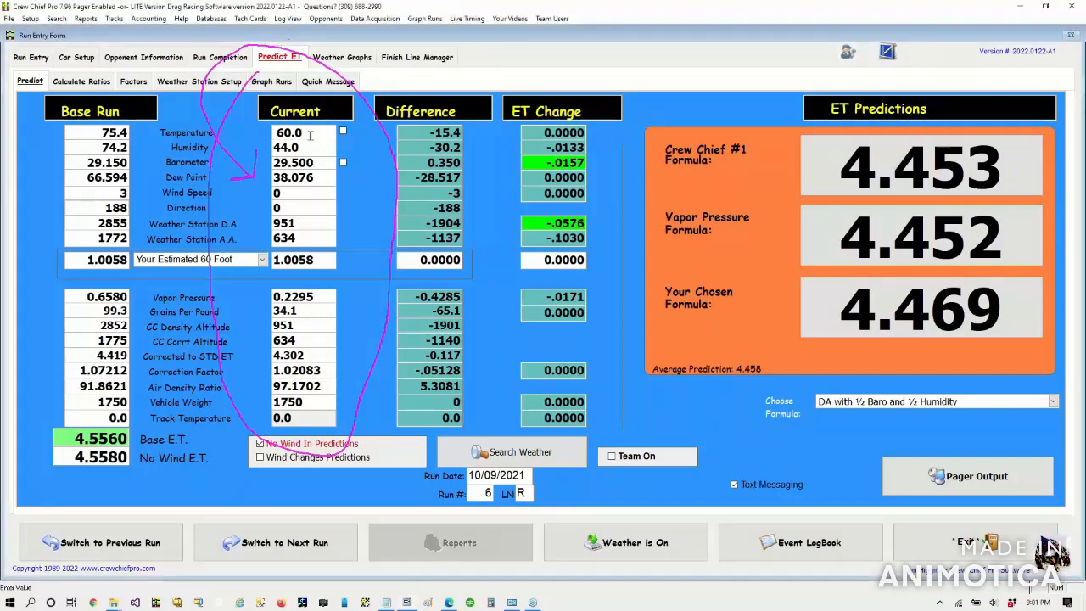
click(309, 135)
text(60)
key(Return)
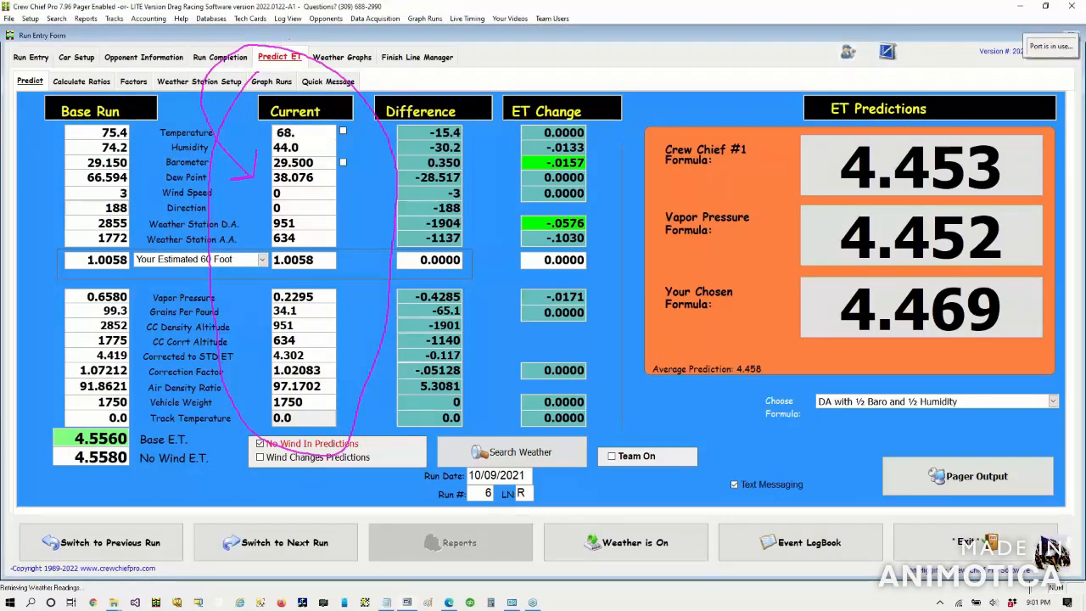
key(Return)
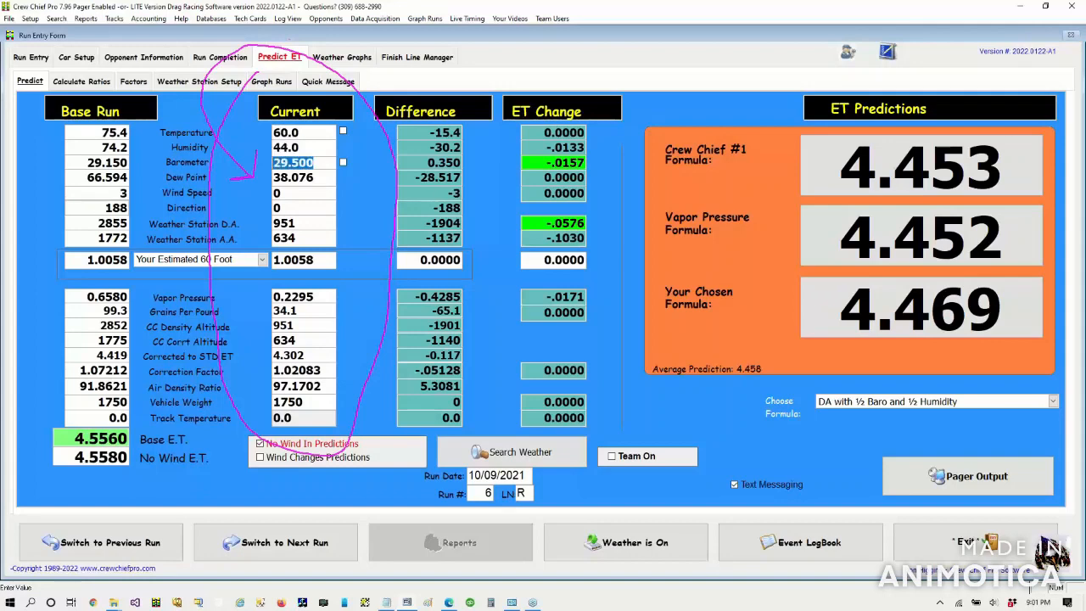
Step: Set the current barometer to 29.18 and accept the weather values down to the estimated 60 foot entry
text(29.18)
key(Return)
key(Return)
key(Return)
key(Return)
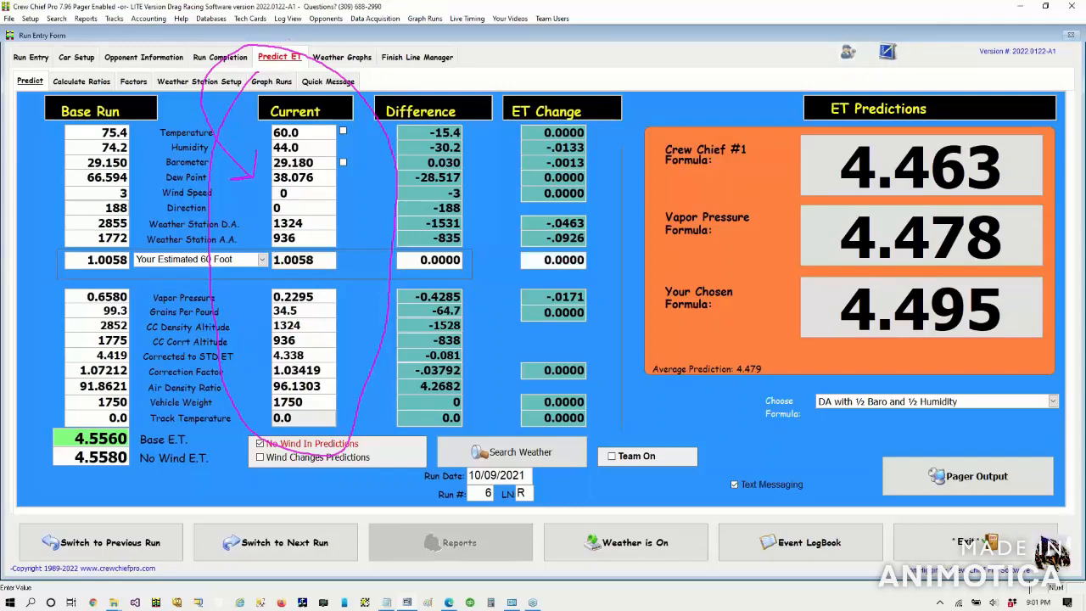
key(Return)
key(Return)
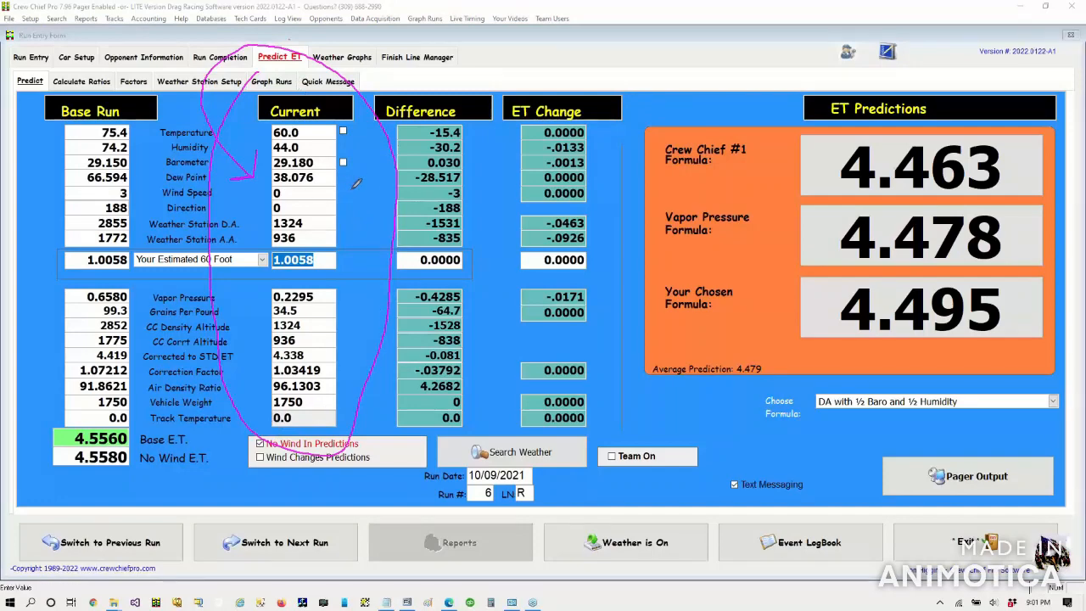
Step: Search for past runs matching the current Weather Station D.A. and examine the list and its current-database option
mouse_move(363, 187)
mouse_down()
mouse_move(321, 222)
mouse_move(317, 208)
mouse_up()
double_click(301, 222)
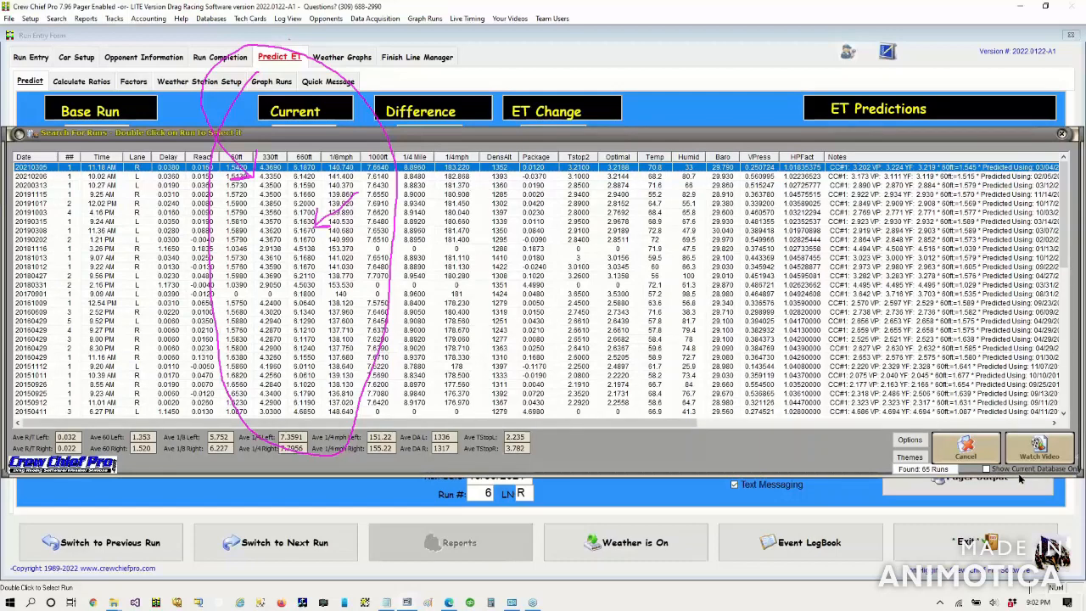
click(1076, 168)
click(1018, 198)
mouse_move(906, 435)
mouse_down()
mouse_move(874, 474)
mouse_move(1000, 499)
mouse_move(905, 441)
mouse_move(832, 466)
mouse_up()
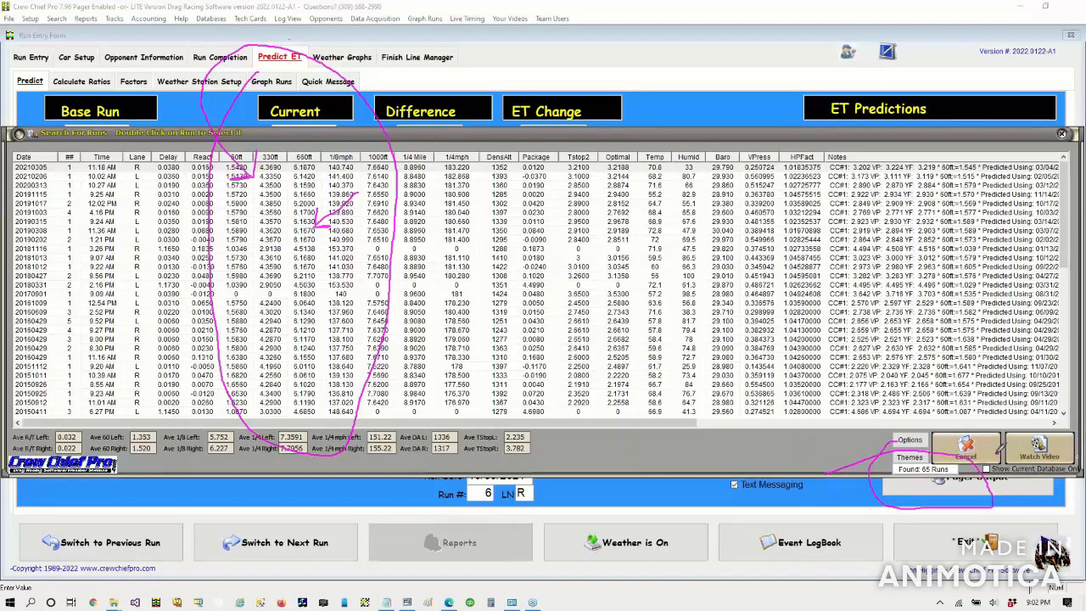
mouse_move(990, 485)
mouse_down()
mouse_move(1019, 501)
mouse_move(1071, 485)
mouse_up()
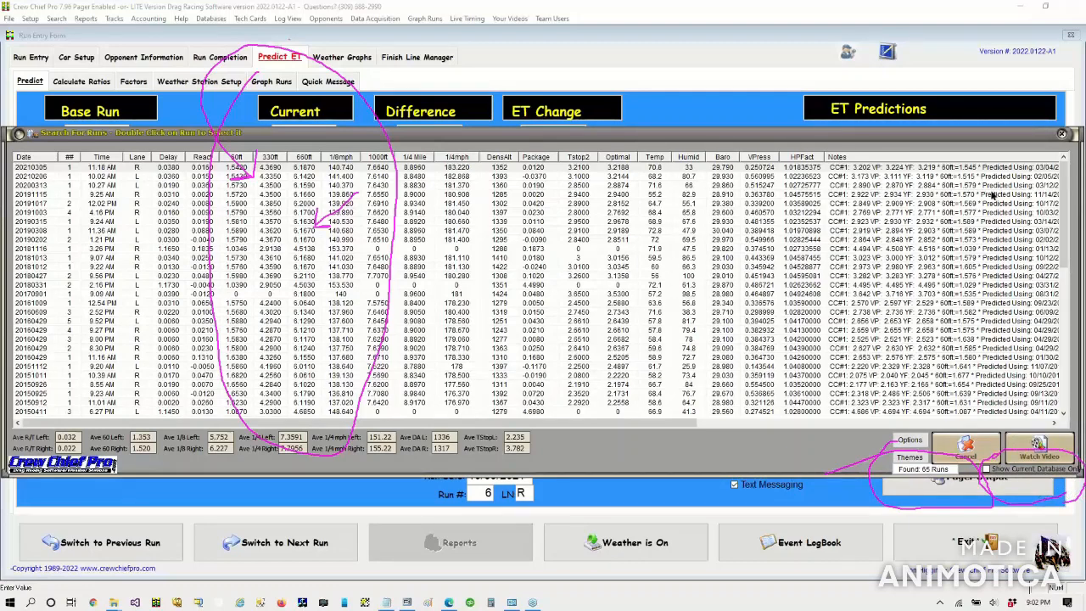
Step: Limit the found runs to the current database, select the 20181116 run, and close the list without loading it
click(987, 470)
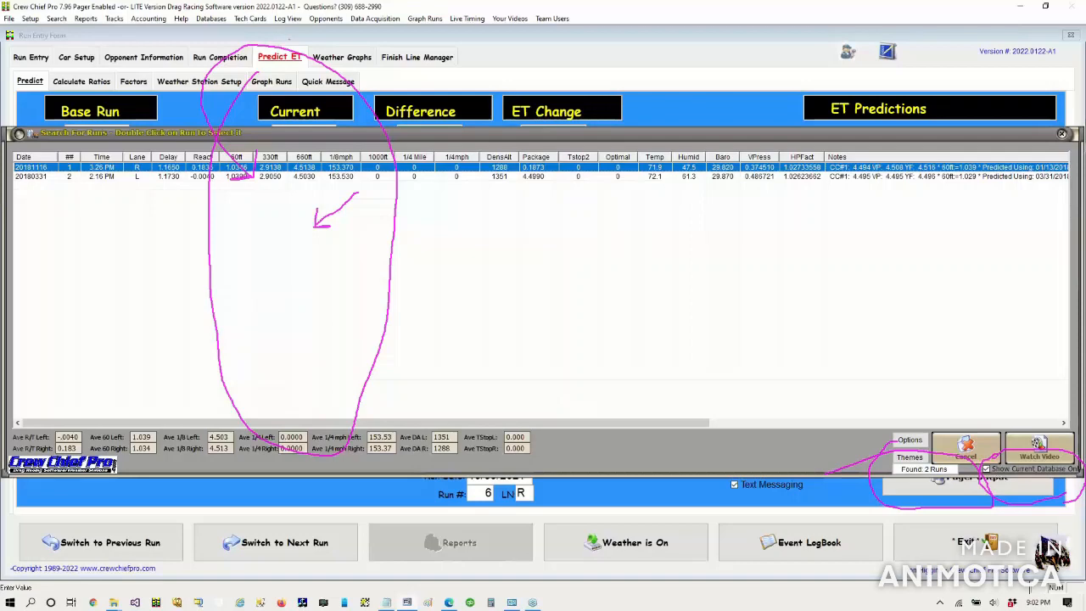
click(1080, 172)
click(986, 187)
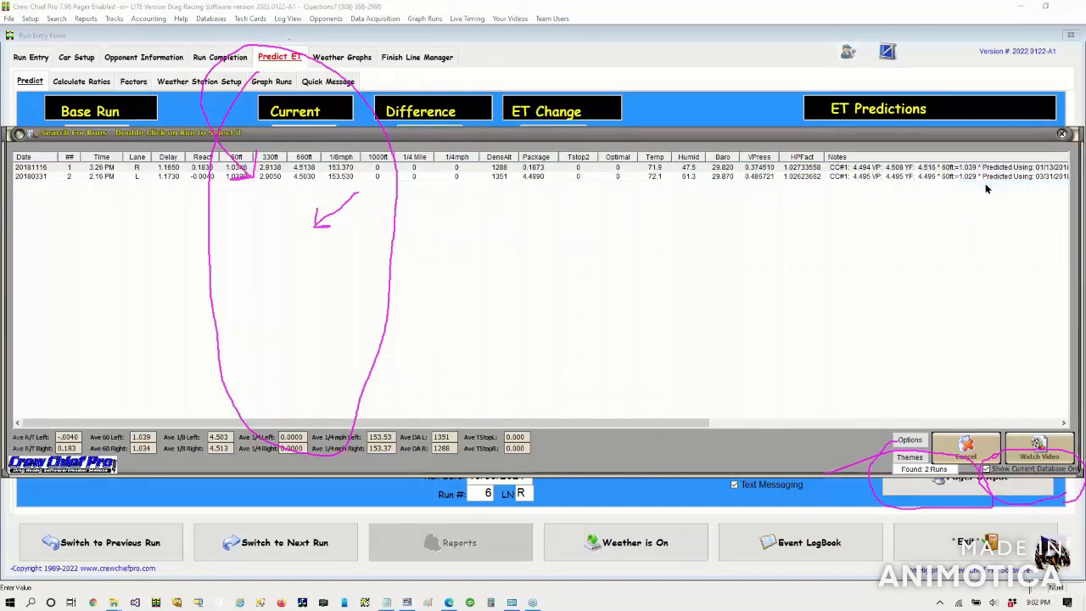
click(312, 168)
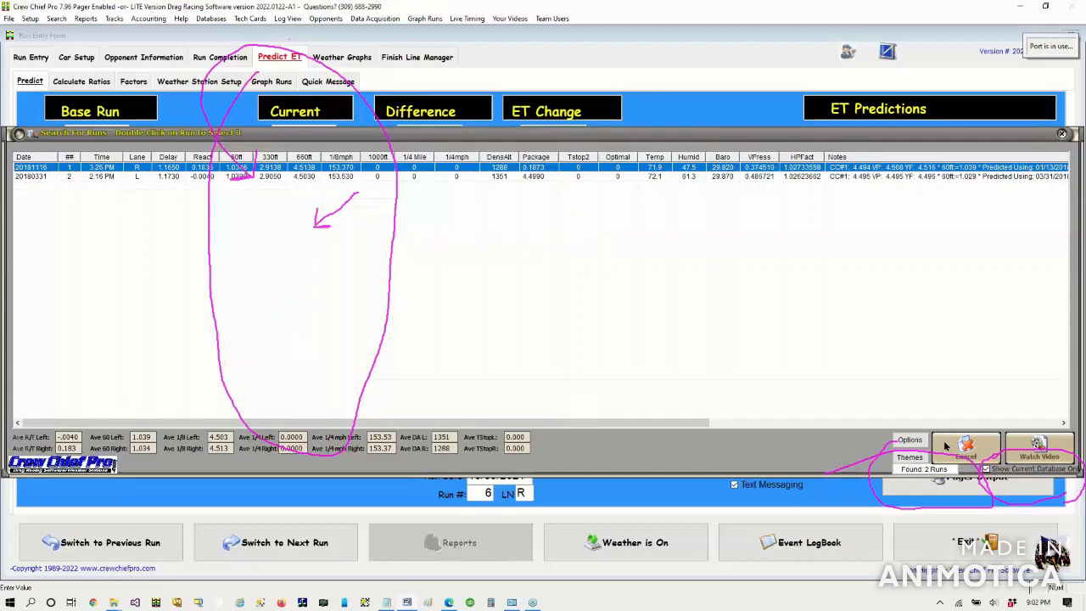
click(947, 447)
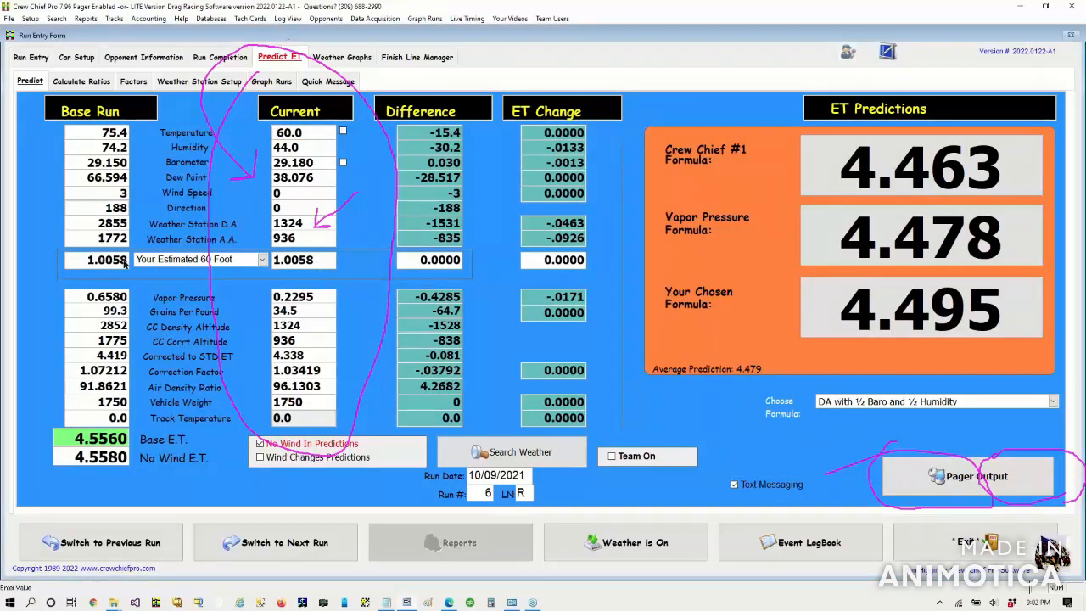
Step: Repeat the density altitude run search, show only the current database's runs, and cancel the list
double_click(309, 224)
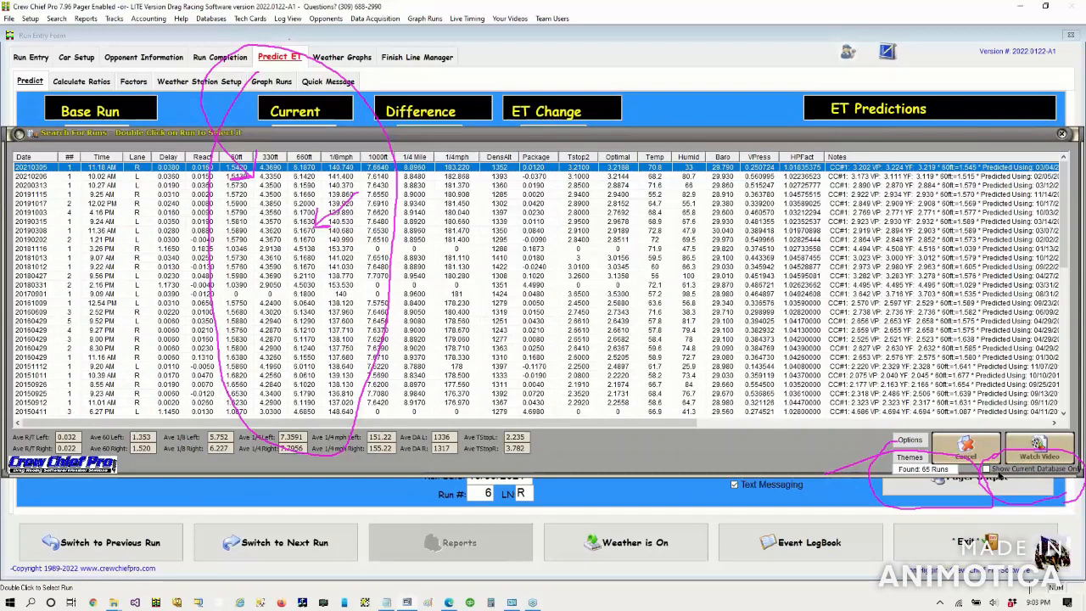
click(1001, 474)
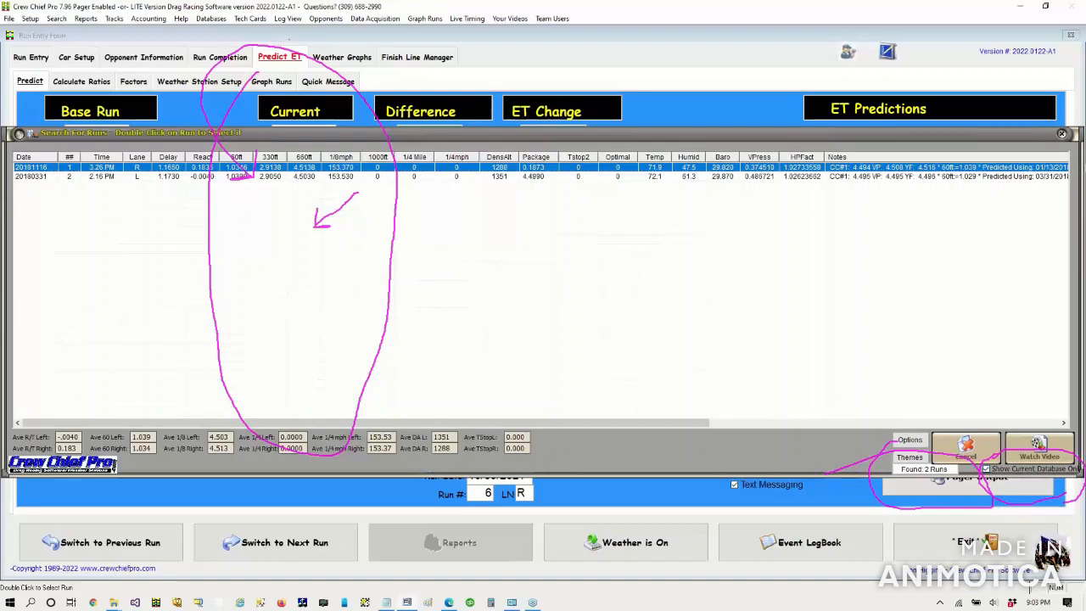
click(937, 441)
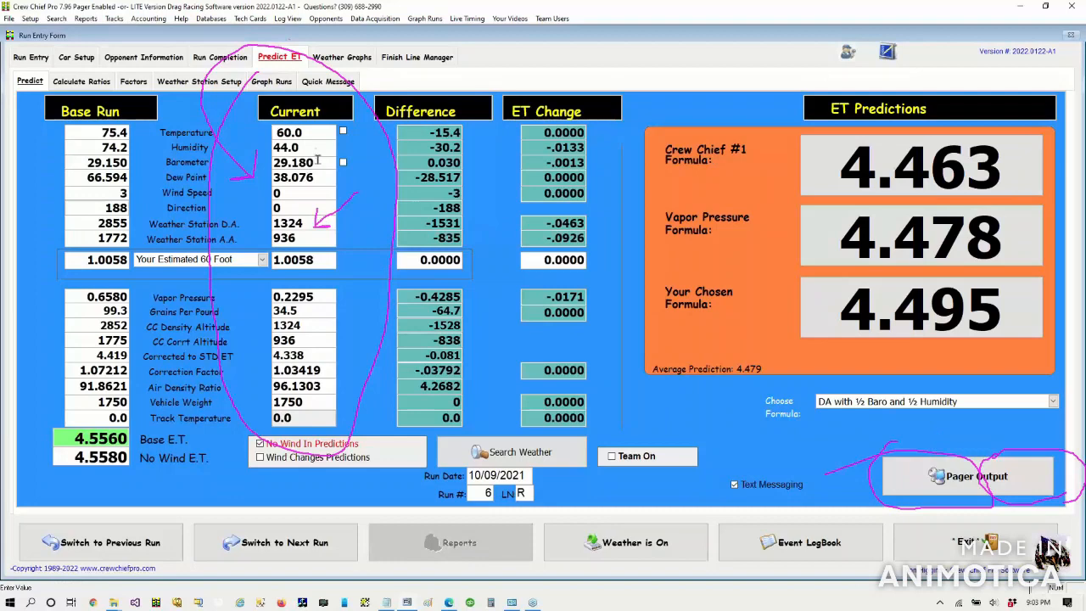
Step: Set the current temperature to 72.0 and humidity to 79.0, and search for past runs at the recalculated density altitude
click(312, 132)
text(72.0)
key(Tab)
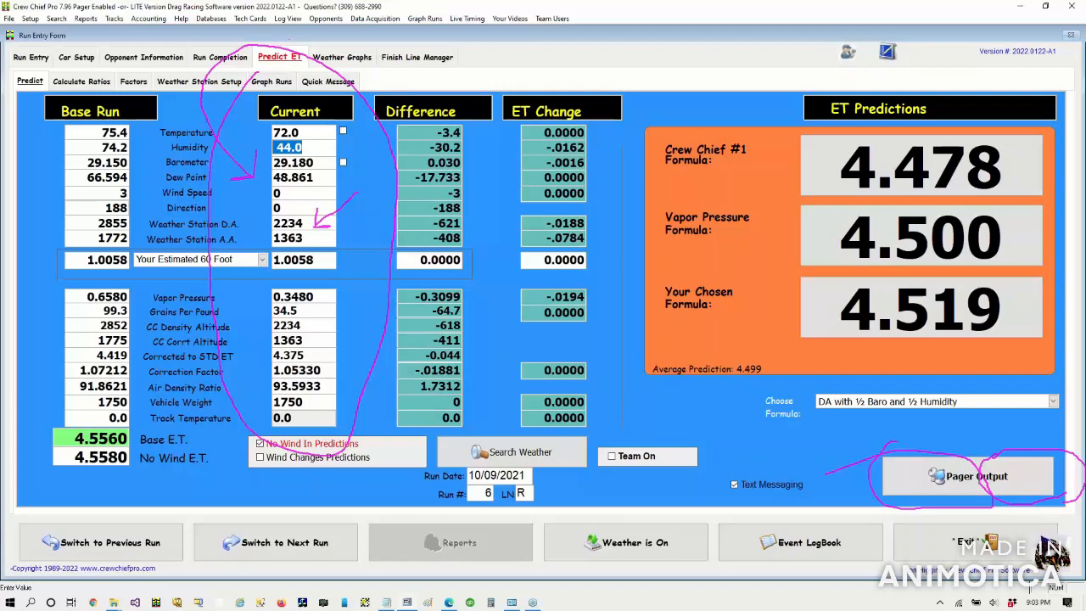
text(79.0)
key(Tab)
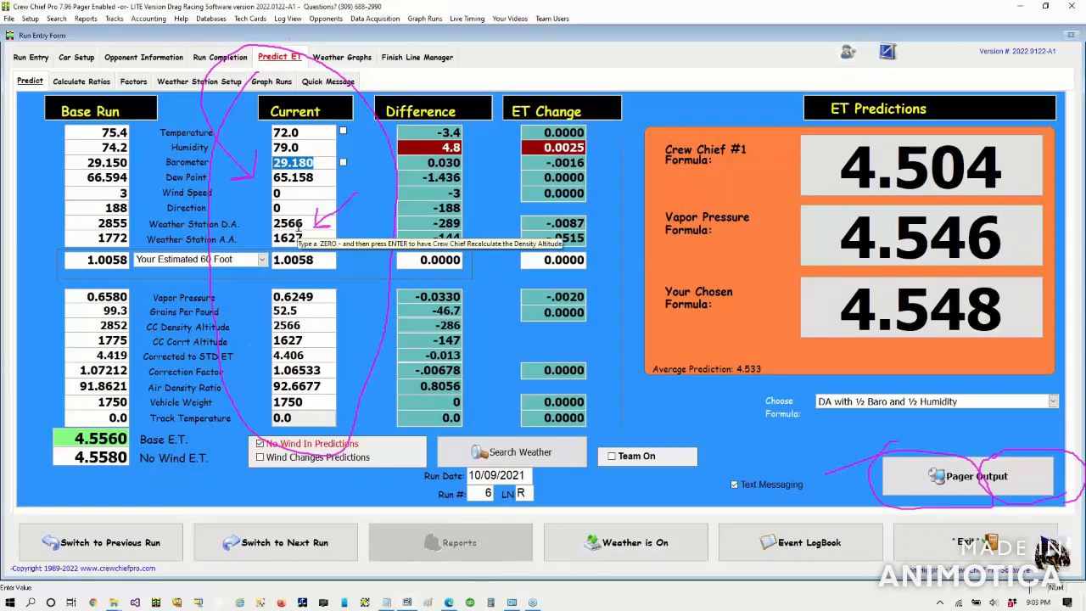
double_click(300, 224)
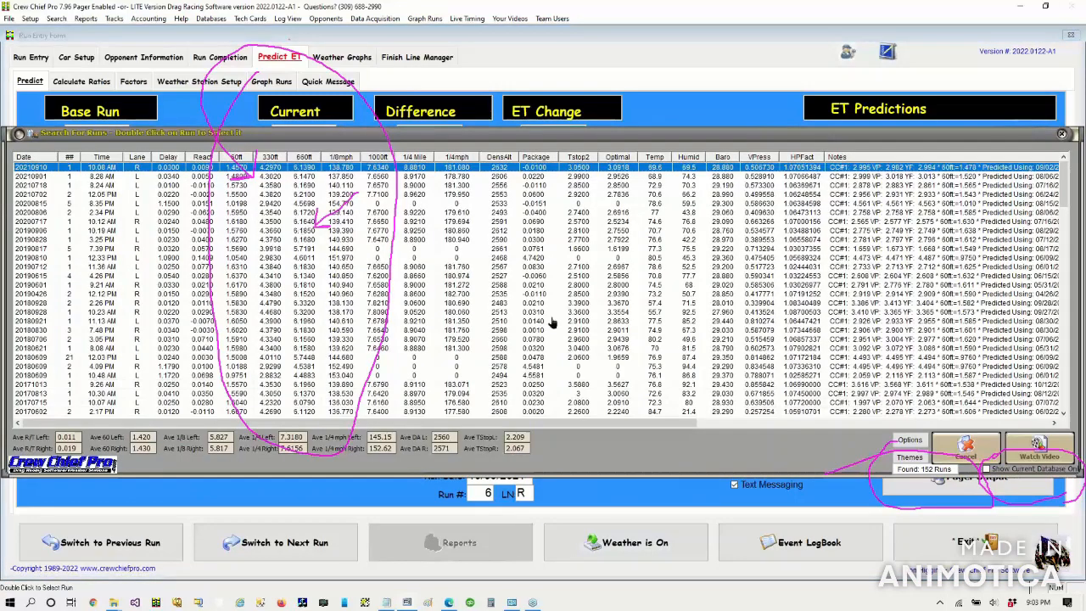
Step: Limit the found density altitude runs to the current database, check the match, and close the list keeping the base run
click(998, 472)
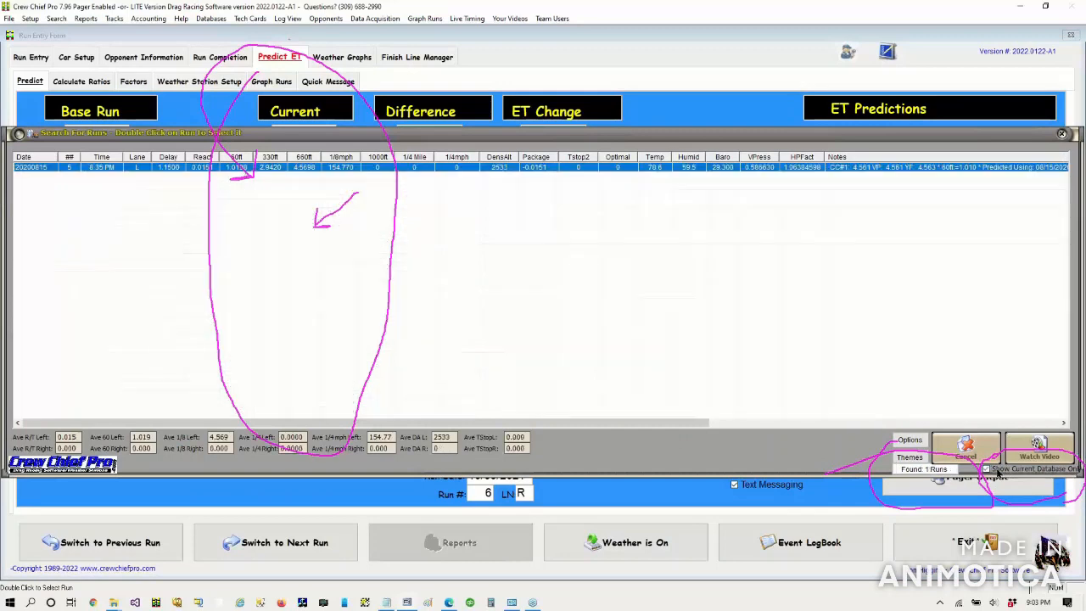
double_click(308, 174)
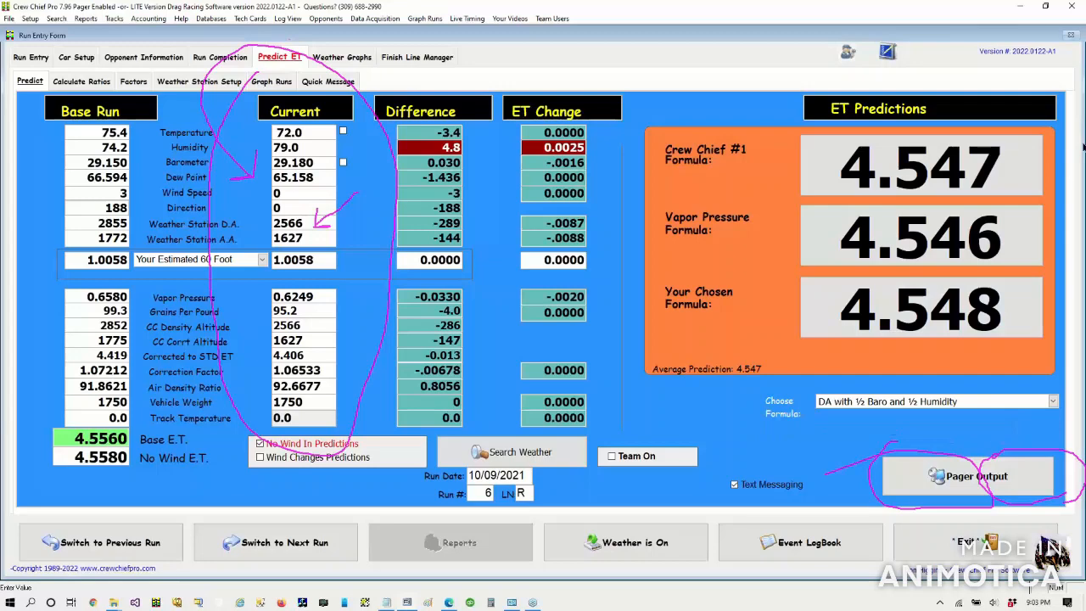
click(995, 247)
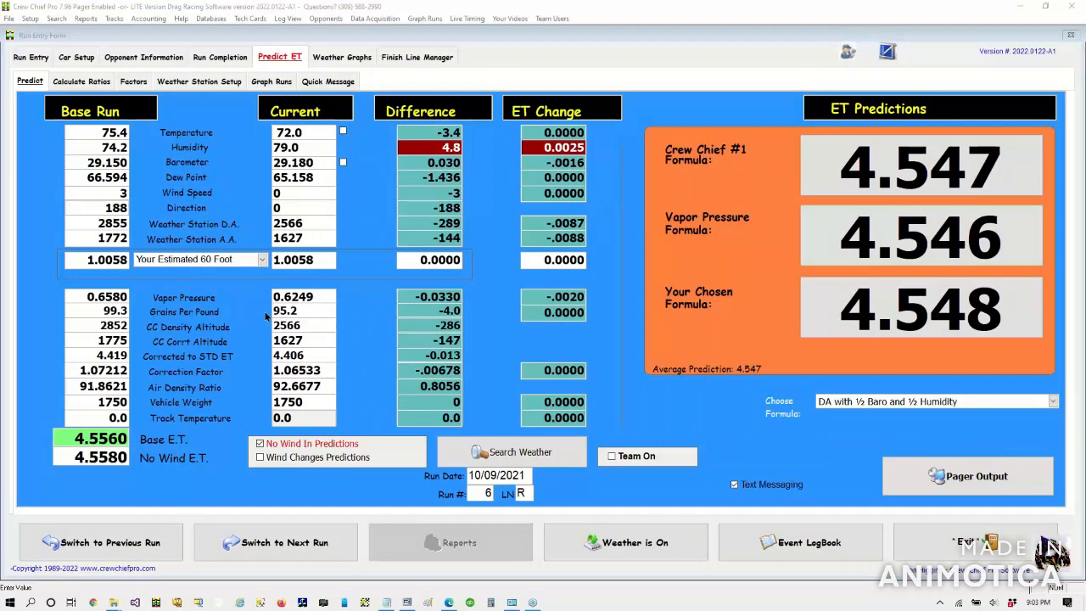
Step: Open the weather search for similar runs and review the selectable weather variables and current readings
click(310, 133)
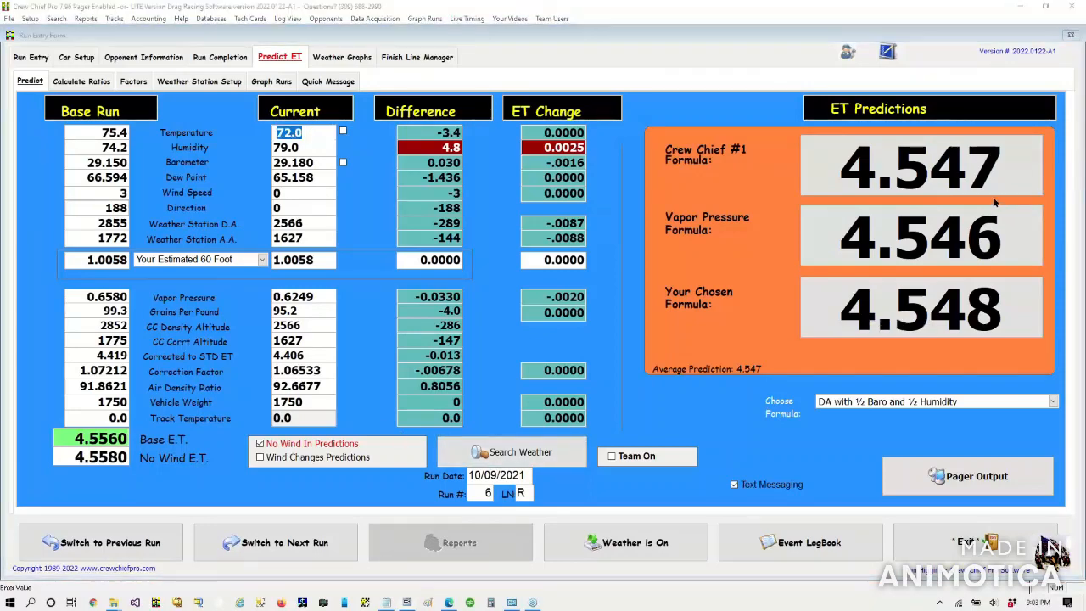
mouse_move(433, 422)
mouse_down()
mouse_move(510, 496)
mouse_move(609, 436)
mouse_move(406, 433)
mouse_move(404, 455)
mouse_up()
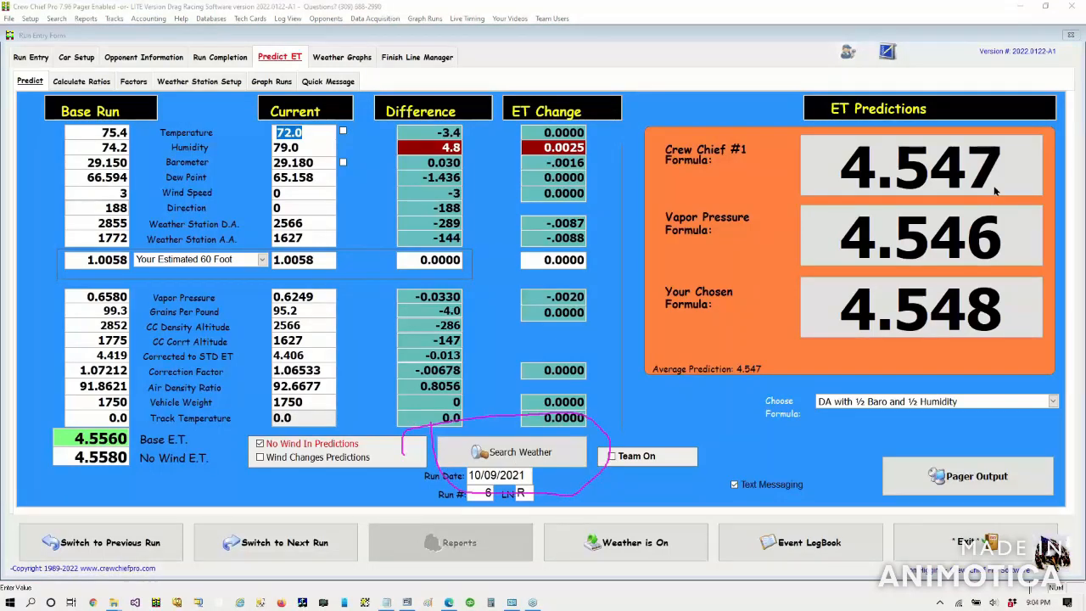
click(505, 457)
click(505, 459)
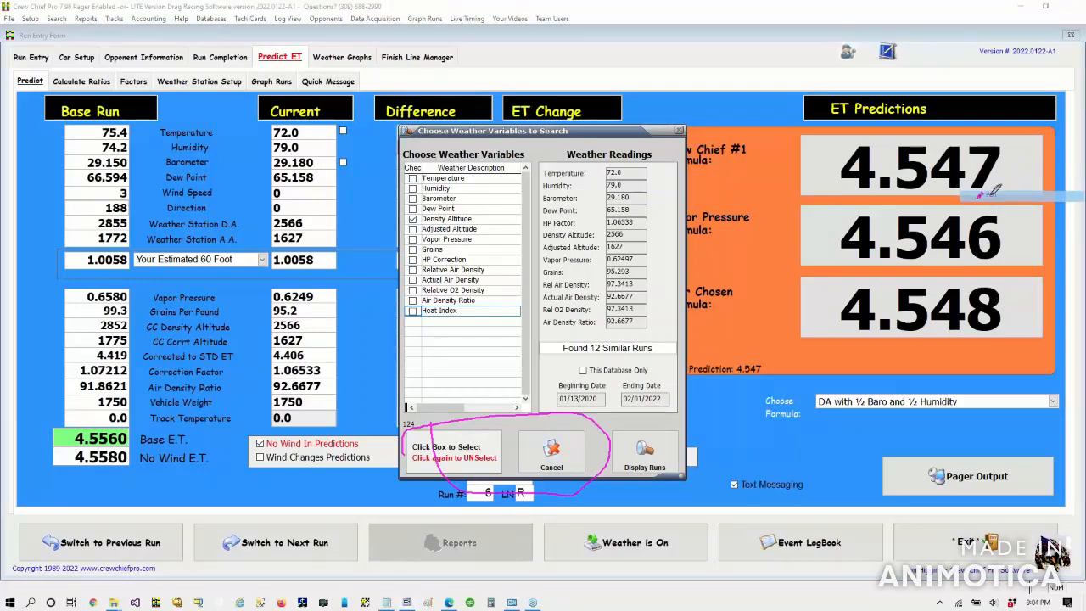
mouse_move(420, 261)
mouse_down()
mouse_move(441, 255)
mouse_move(405, 234)
mouse_move(395, 252)
mouse_up()
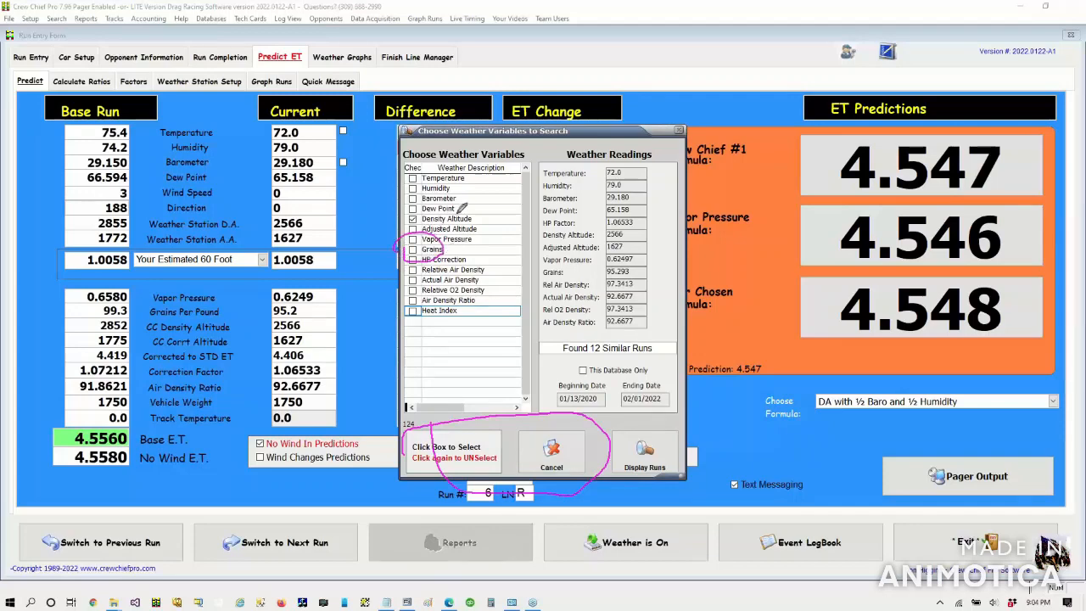
mouse_move(462, 190)
mouse_down()
mouse_move(413, 190)
mouse_move(437, 200)
mouse_move(458, 197)
mouse_move(463, 182)
mouse_up()
click(1012, 247)
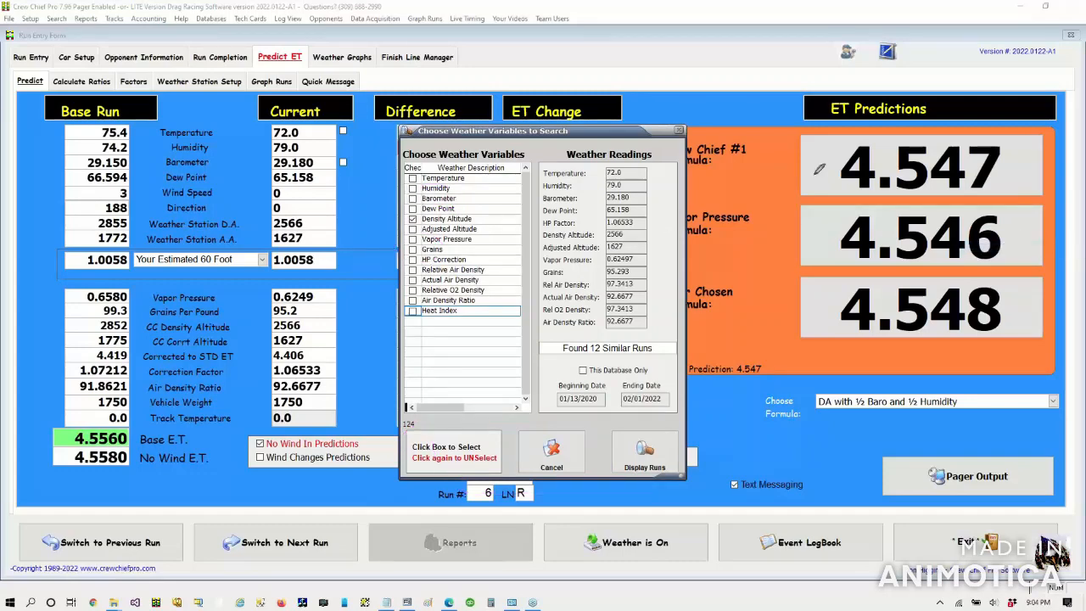
click(1025, 185)
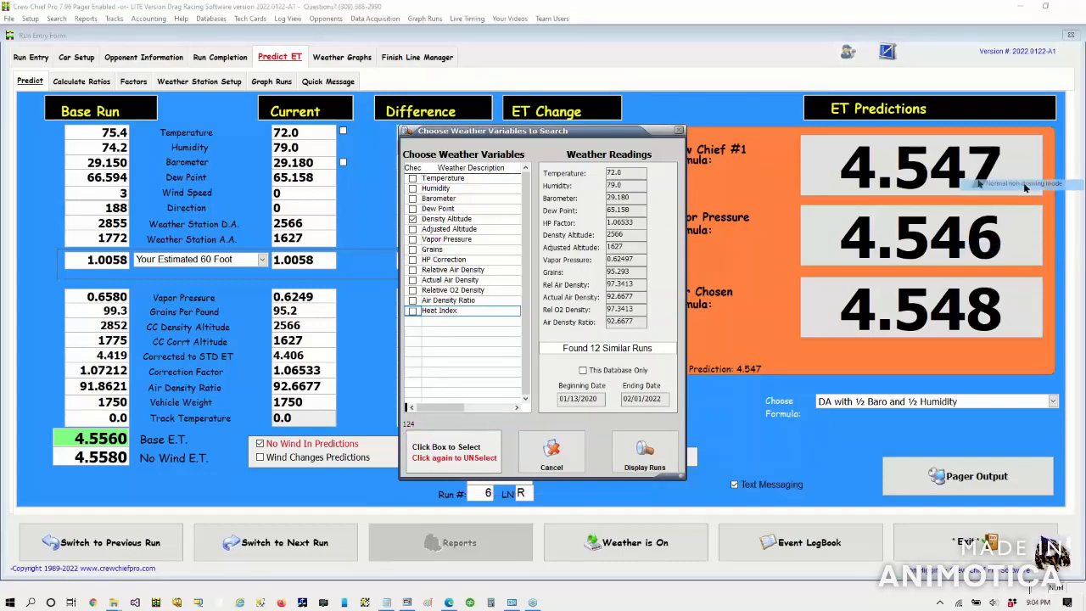
Step: Add Barometer to Density Altitude as search variables, display the matching runs, and close the list without loading one
click(414, 199)
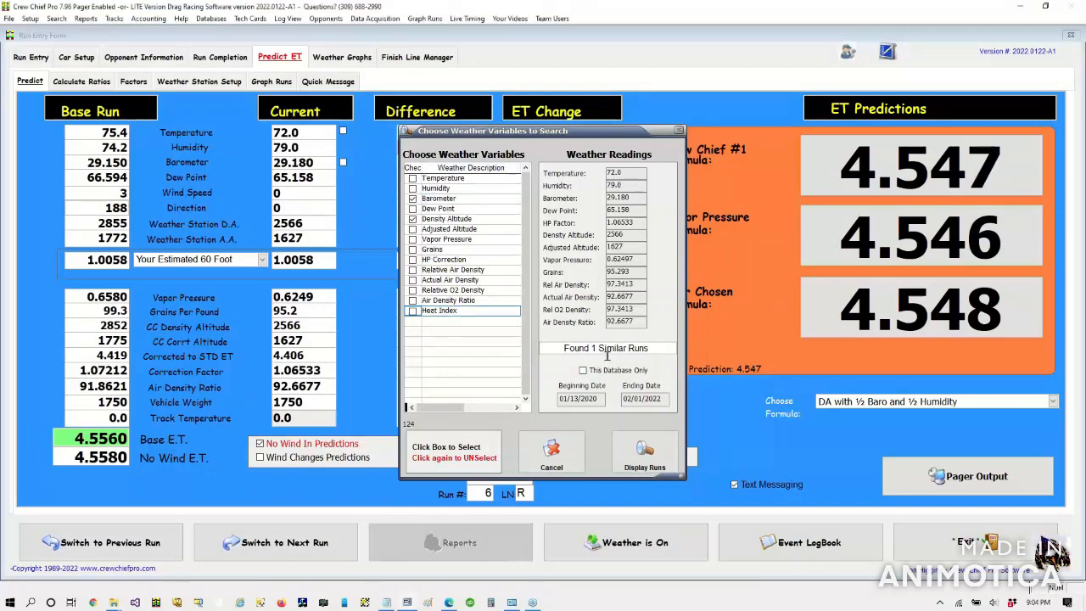
click(632, 448)
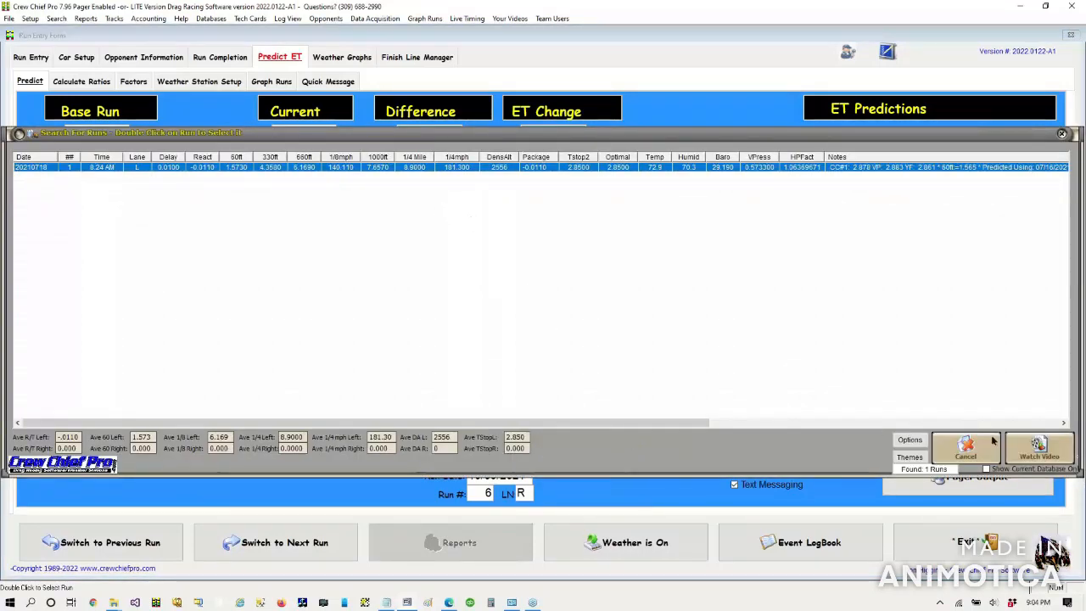
click(953, 446)
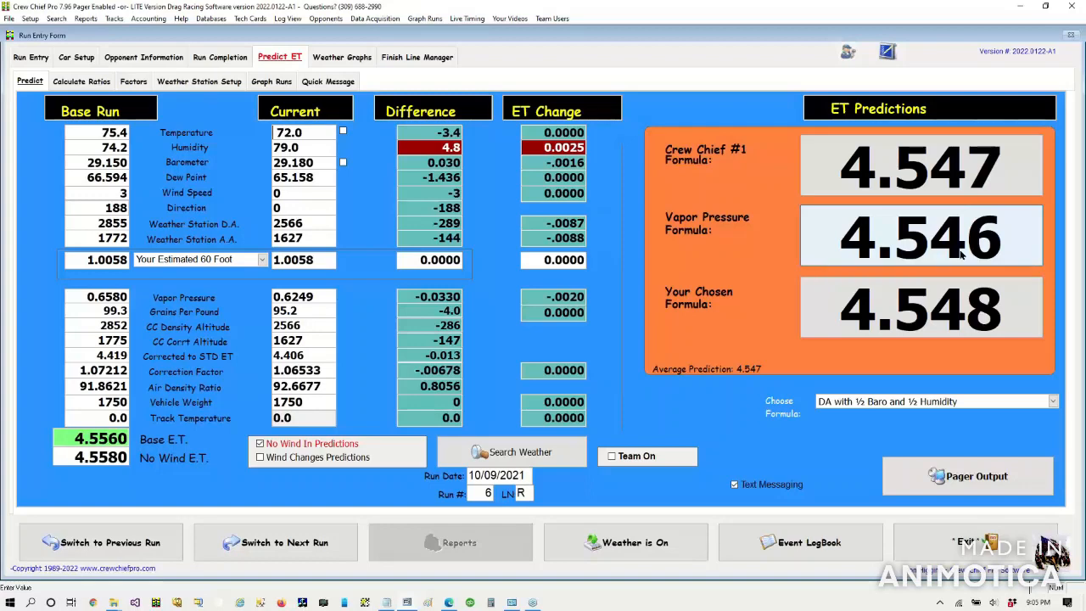
Step: Step the base run back one run at a time from run 6 to run 1 of 10/09/2021, comparing the predictions
click(121, 544)
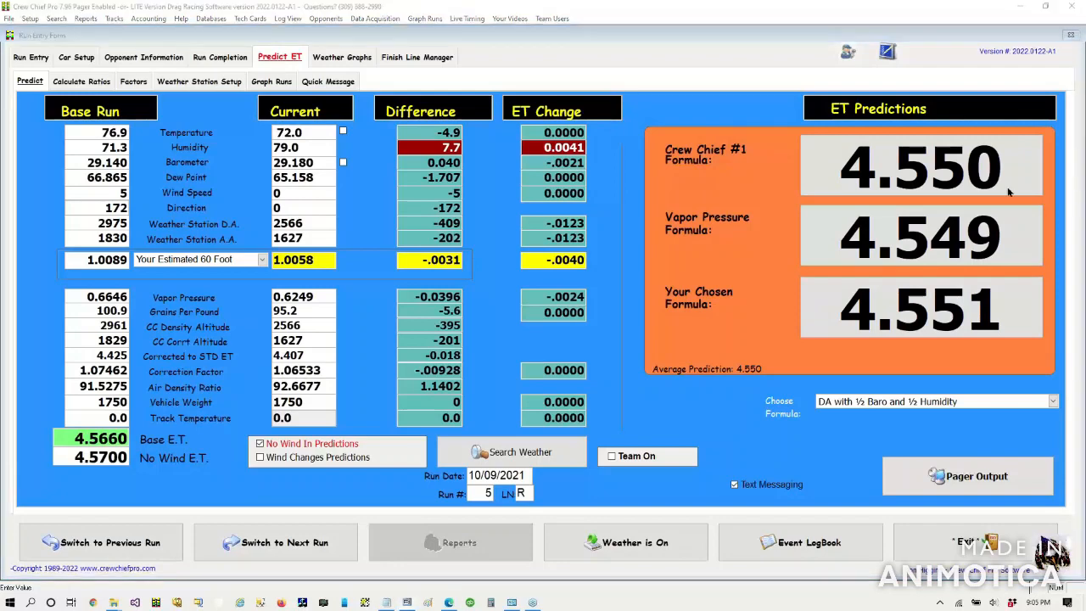
mouse_move(51, 486)
mouse_down()
mouse_move(3, 509)
mouse_move(51, 603)
mouse_move(246, 599)
mouse_move(344, 573)
mouse_move(343, 511)
mouse_move(161, 479)
mouse_move(47, 474)
mouse_move(25, 492)
mouse_up()
mouse_move(16, 448)
mouse_down()
mouse_move(85, 537)
mouse_move(88, 513)
mouse_up()
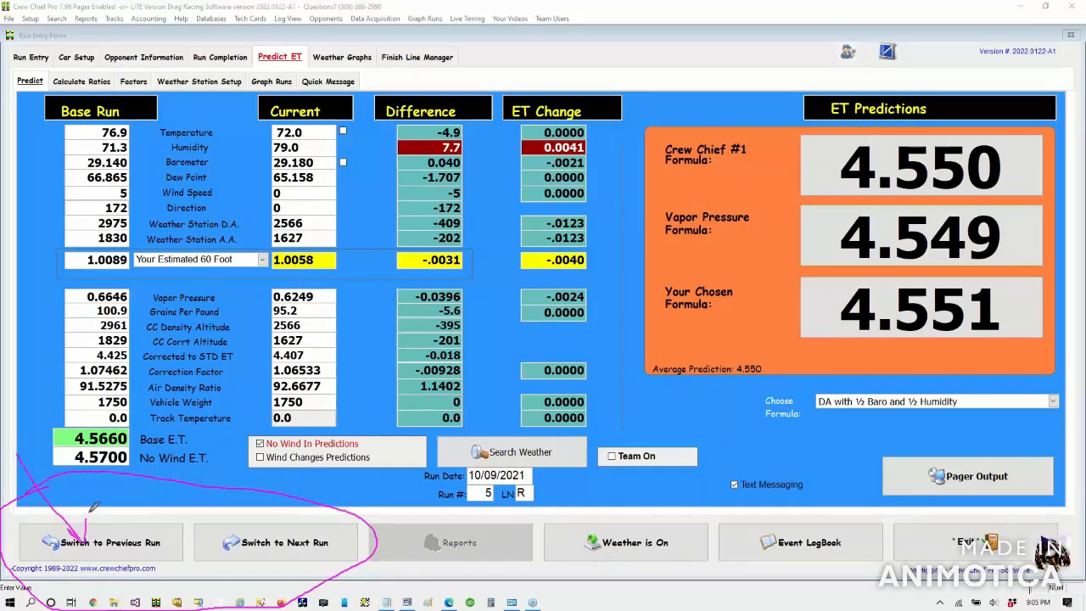
mouse_move(177, 486)
mouse_down()
mouse_move(208, 540)
mouse_move(219, 541)
mouse_move(223, 511)
mouse_up()
click(111, 545)
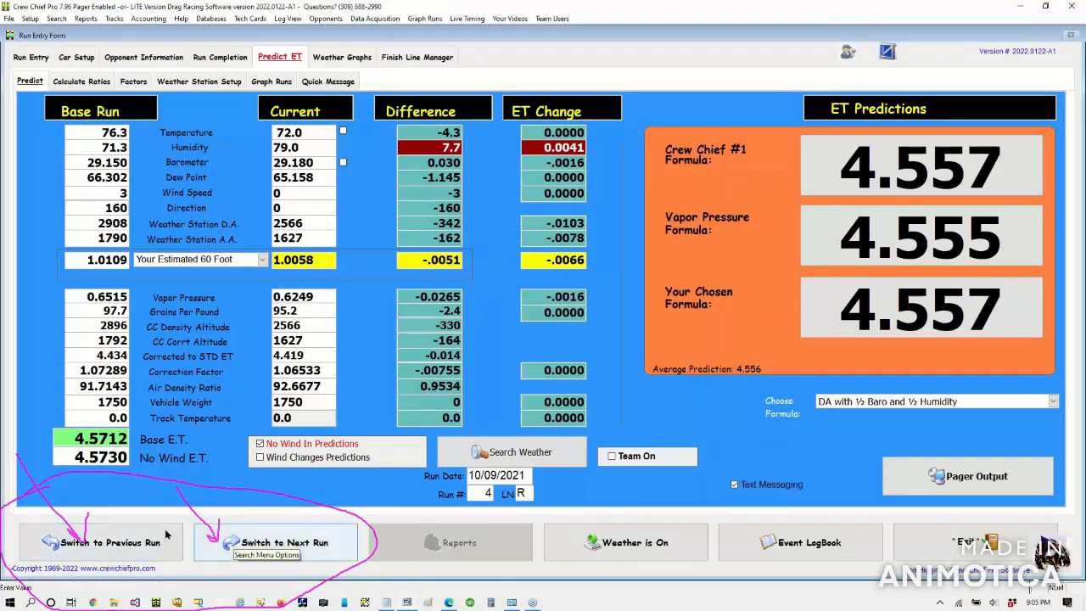
click(116, 531)
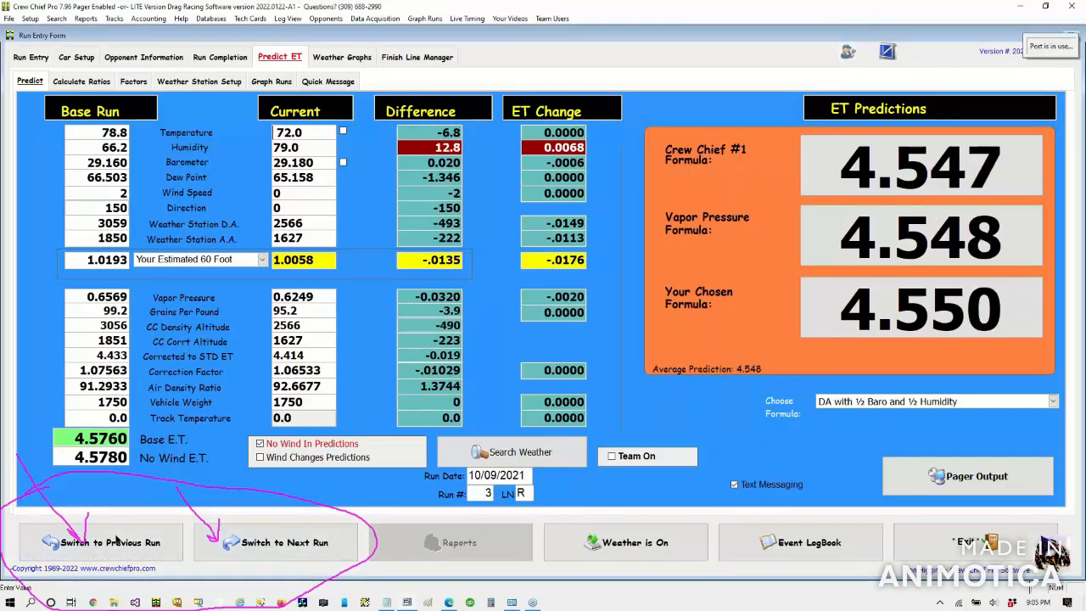
click(115, 533)
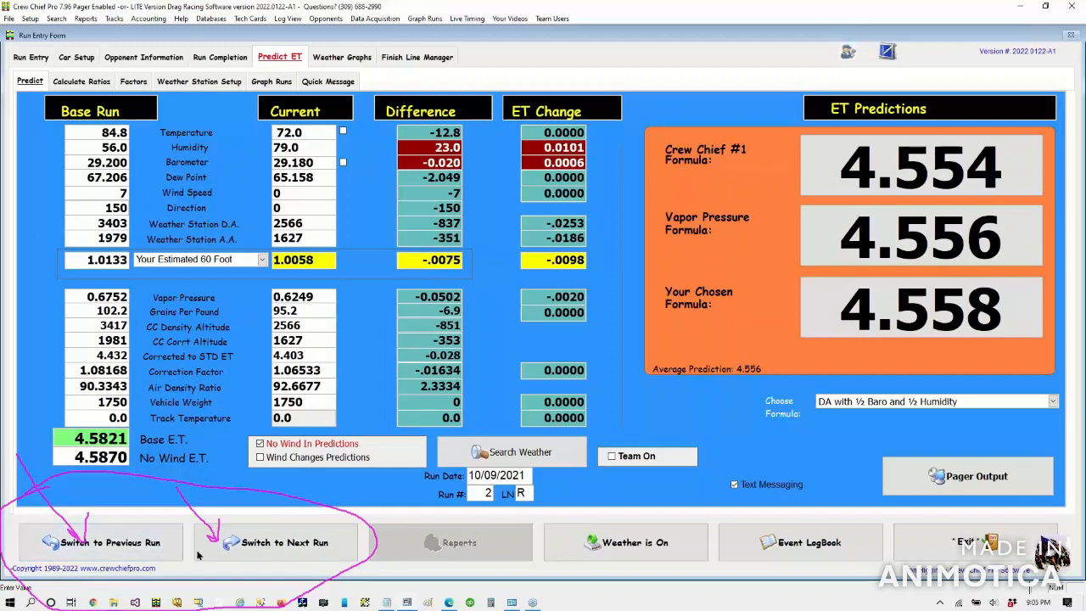
click(142, 549)
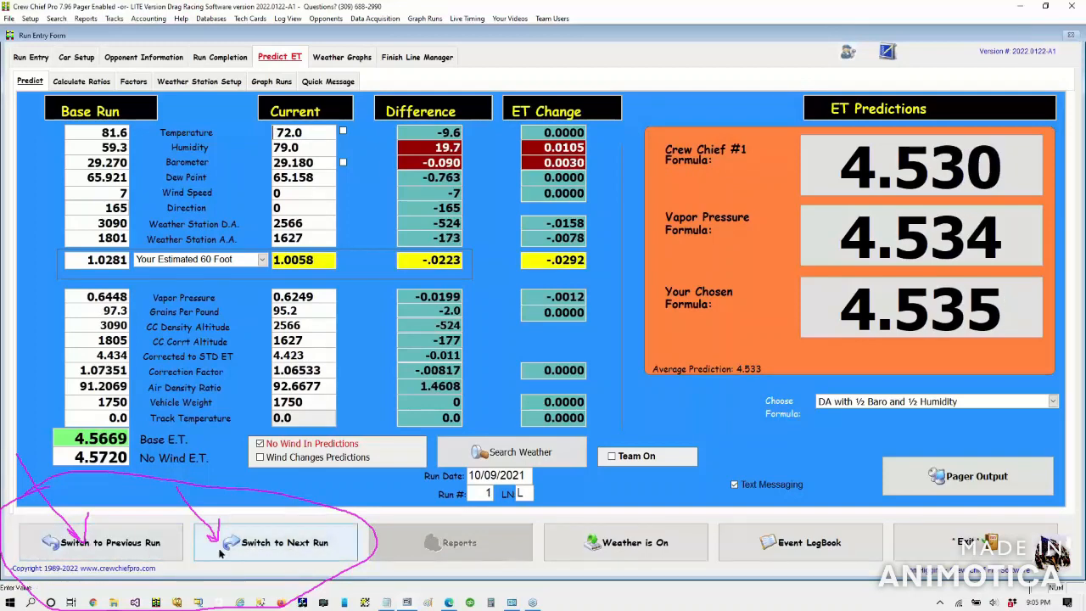
Step: Step the base run forward one run at a time from run 1 to run 6 of 10/09/2021
click(248, 553)
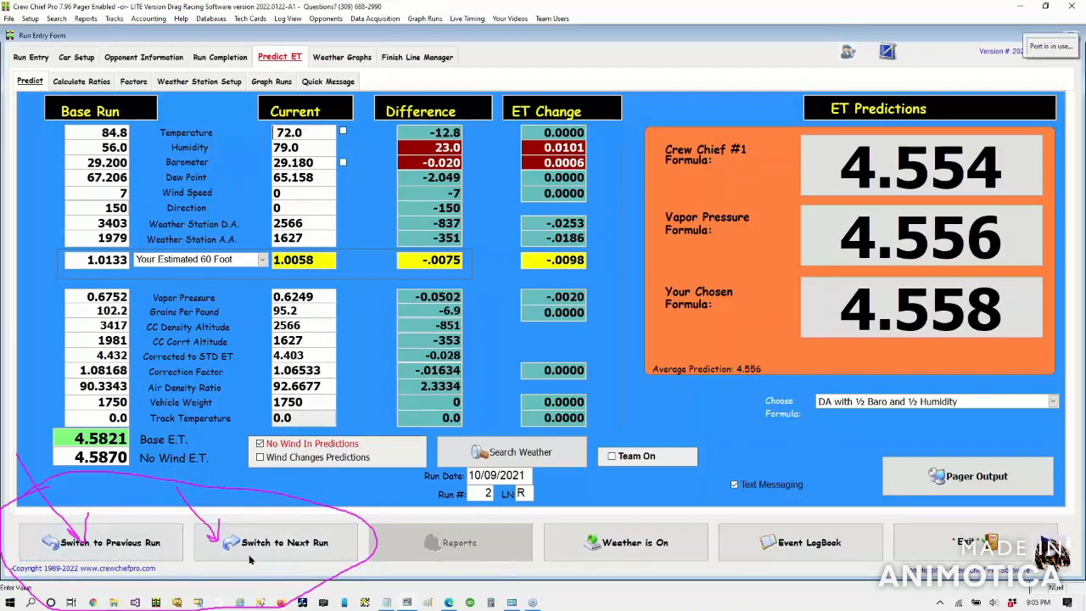
click(266, 545)
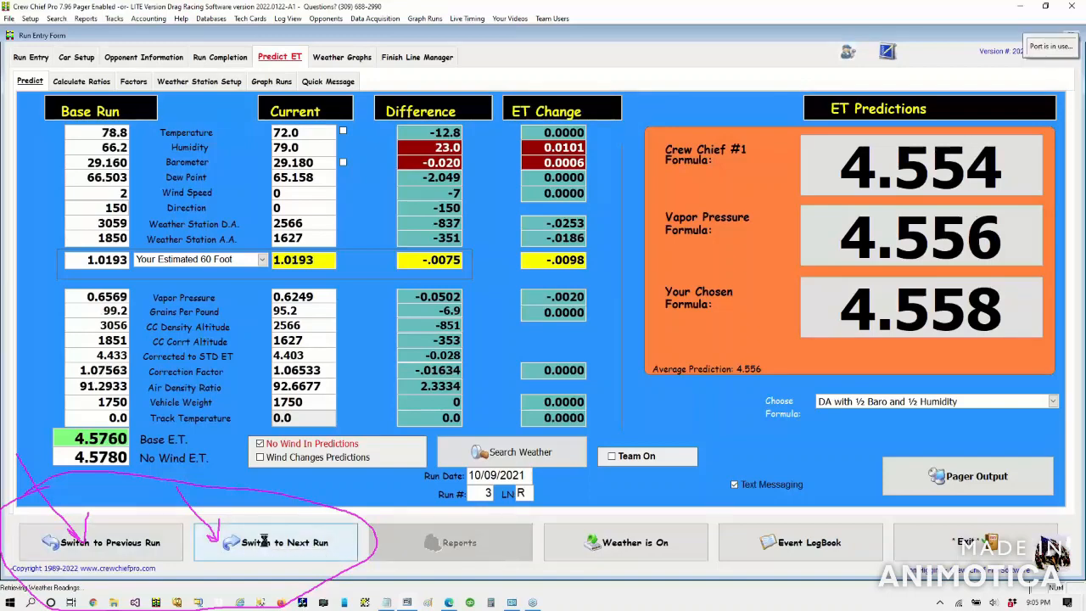
click(266, 546)
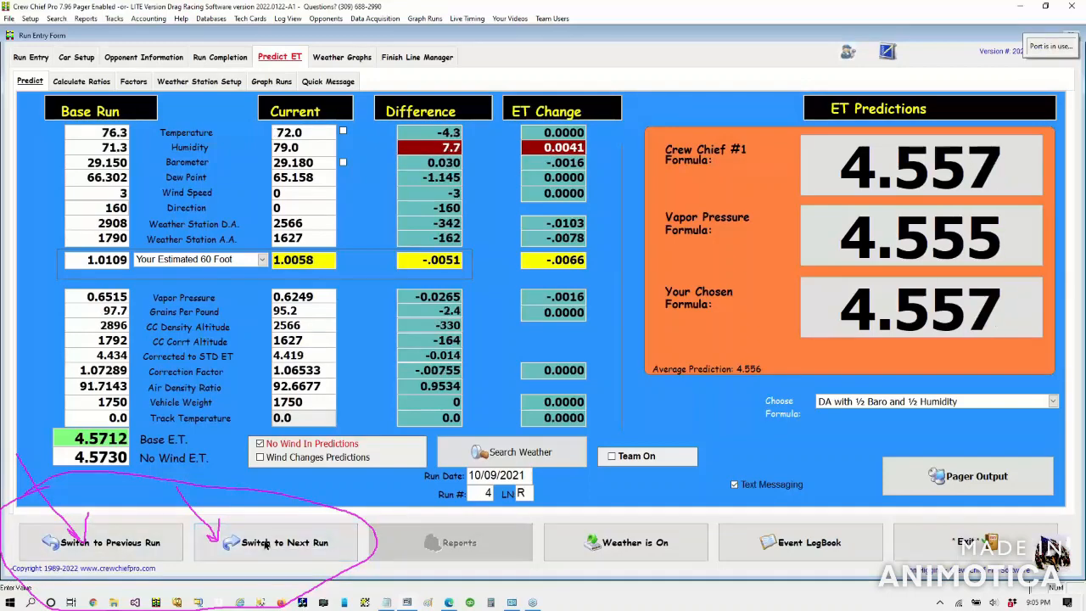
click(266, 545)
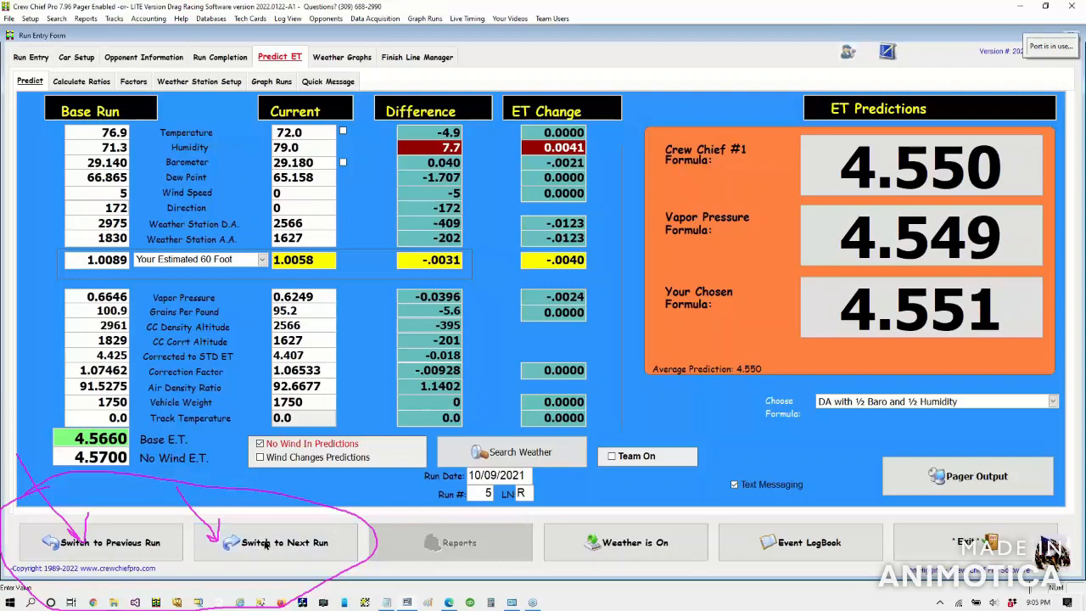
click(265, 546)
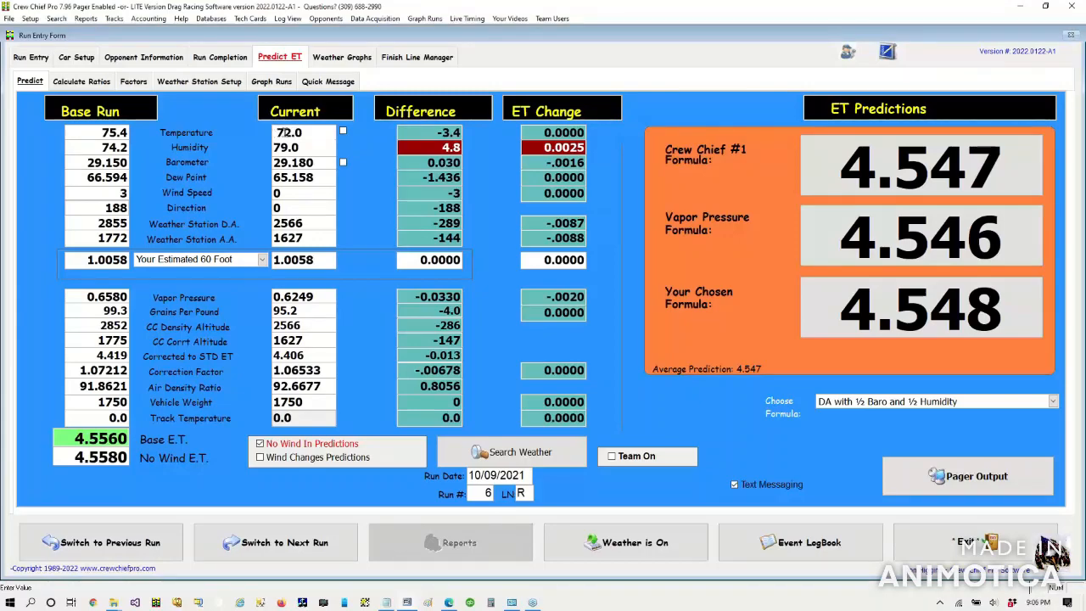
Step: Search for past runs matching the current temperature and those matching the current Grains Per Pound, cancelling each list
double_click(286, 134)
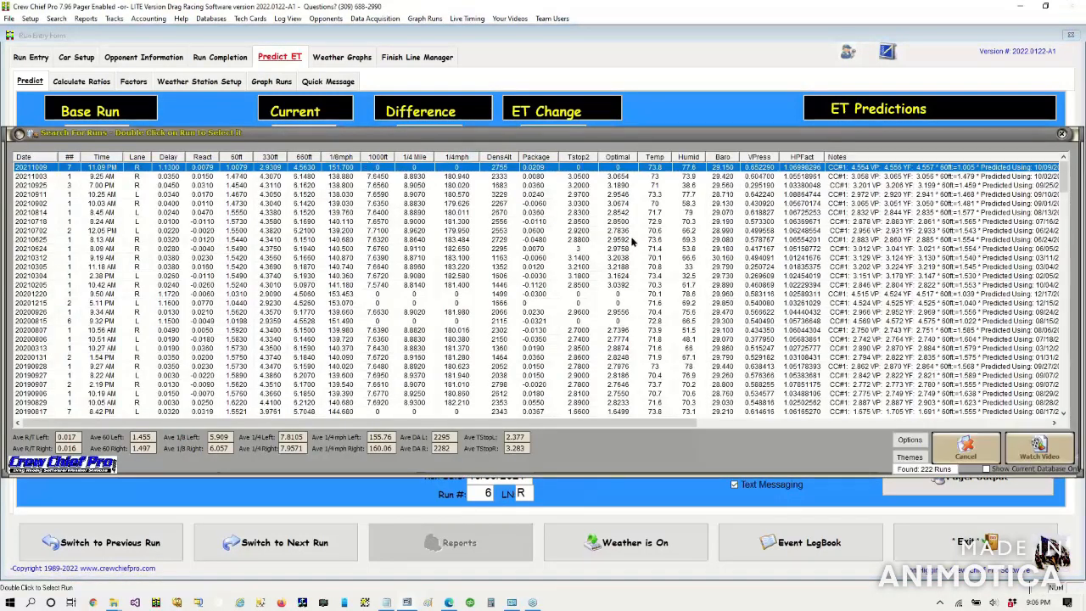
click(952, 457)
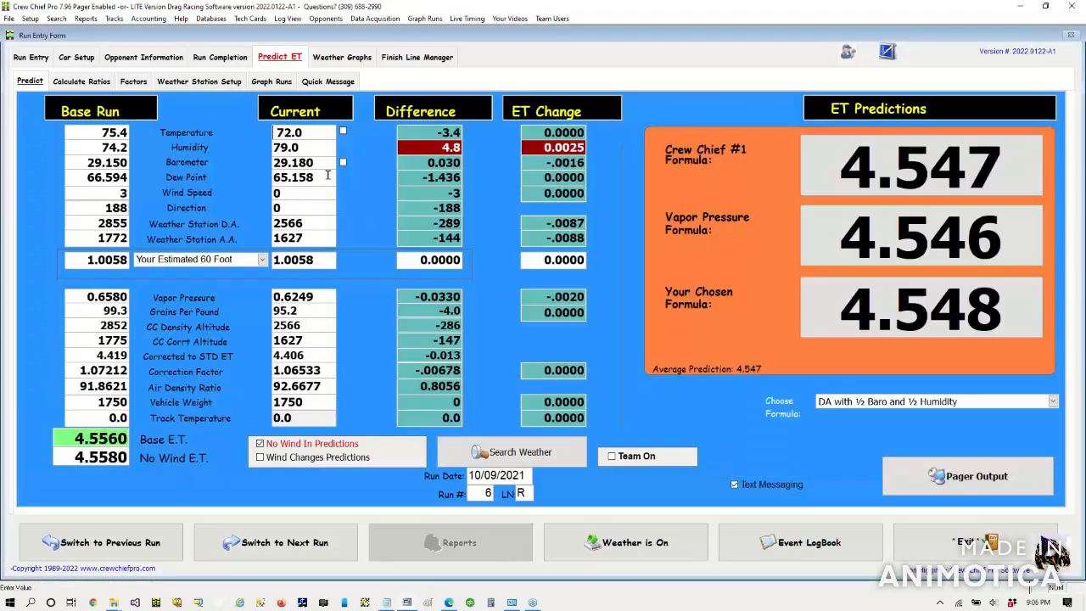
click(303, 312)
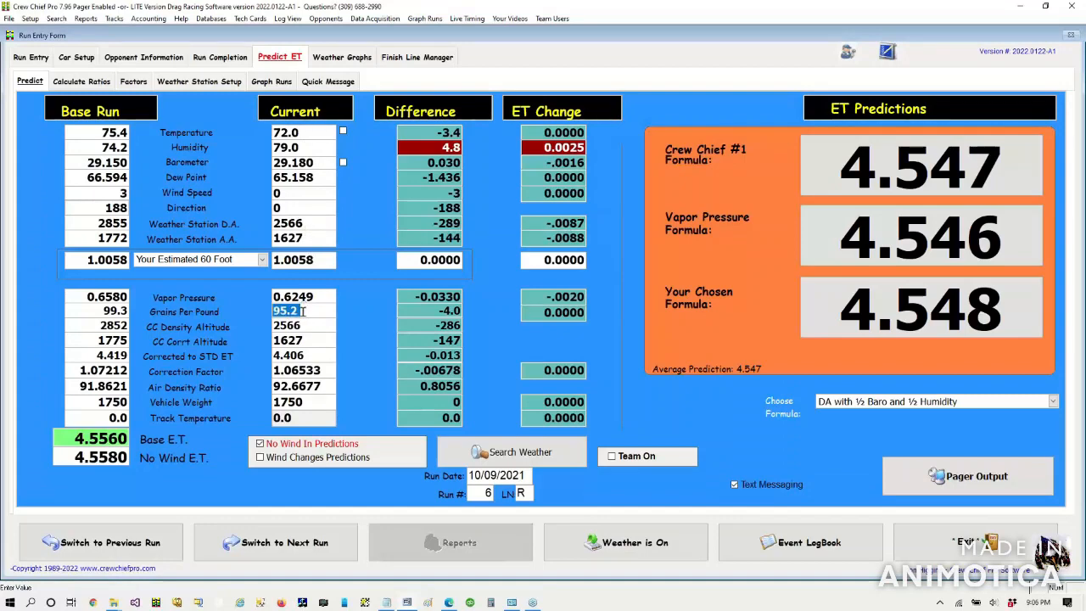
double_click(303, 314)
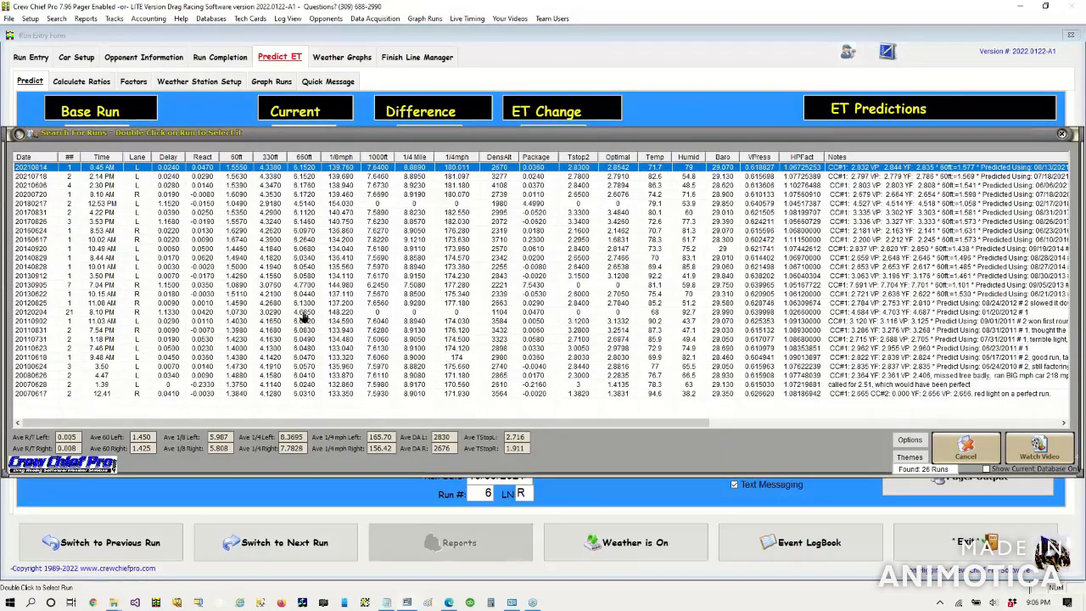
click(968, 457)
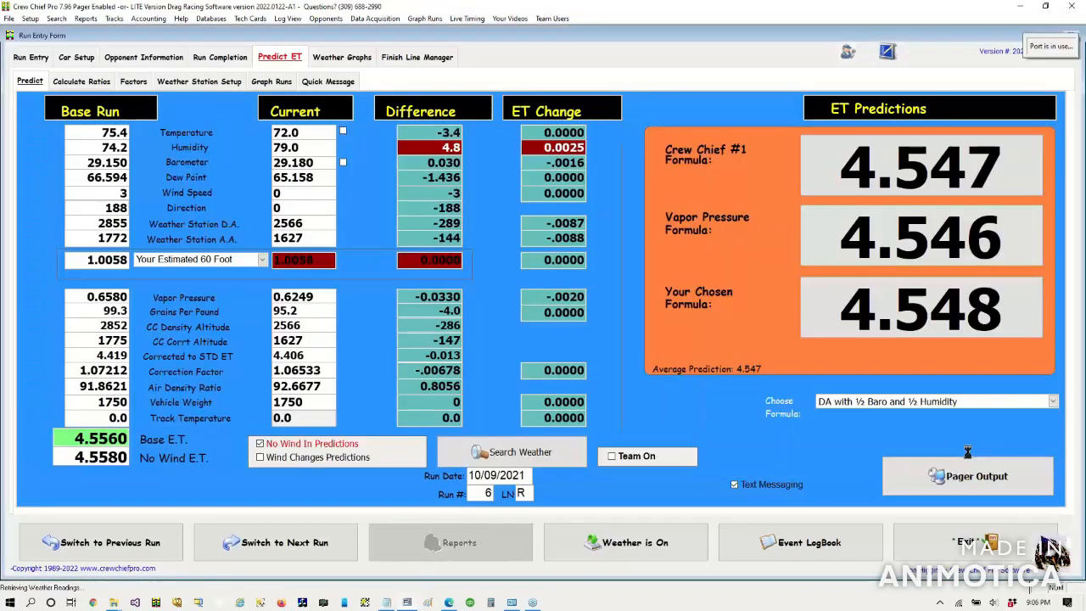
Step: Search for past runs matching the current Weather Station A.A., show only the current database's runs, and cancel the list
click(305, 239)
double_click(308, 242)
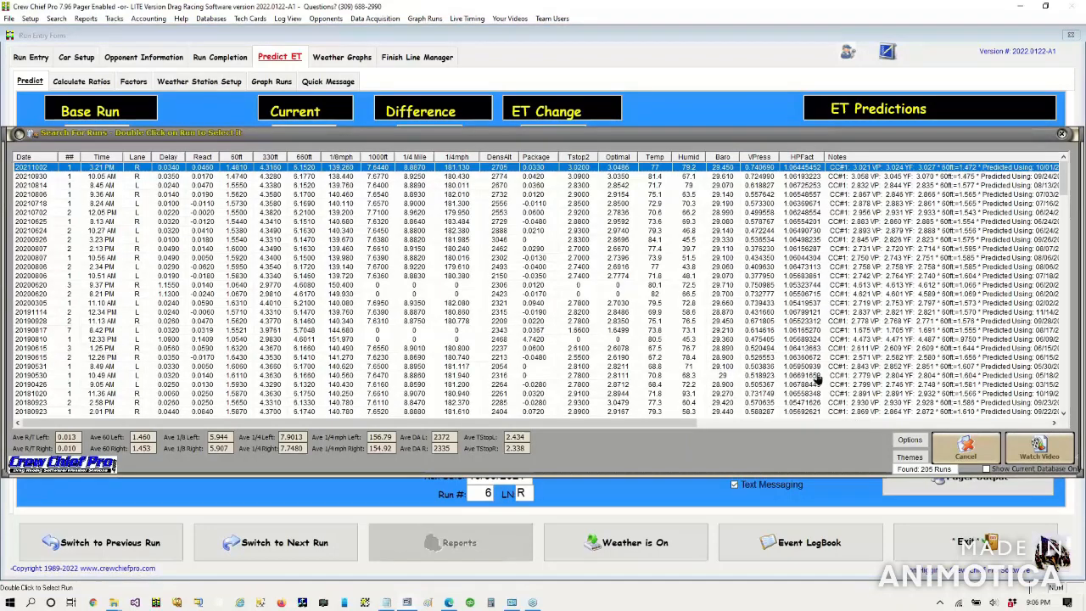
click(1000, 472)
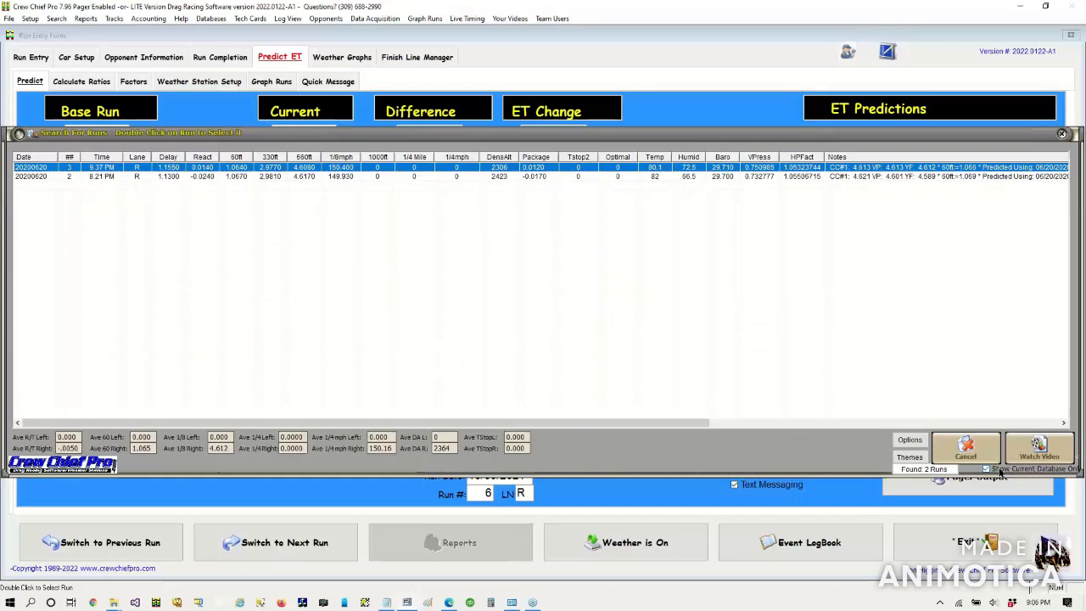
click(984, 450)
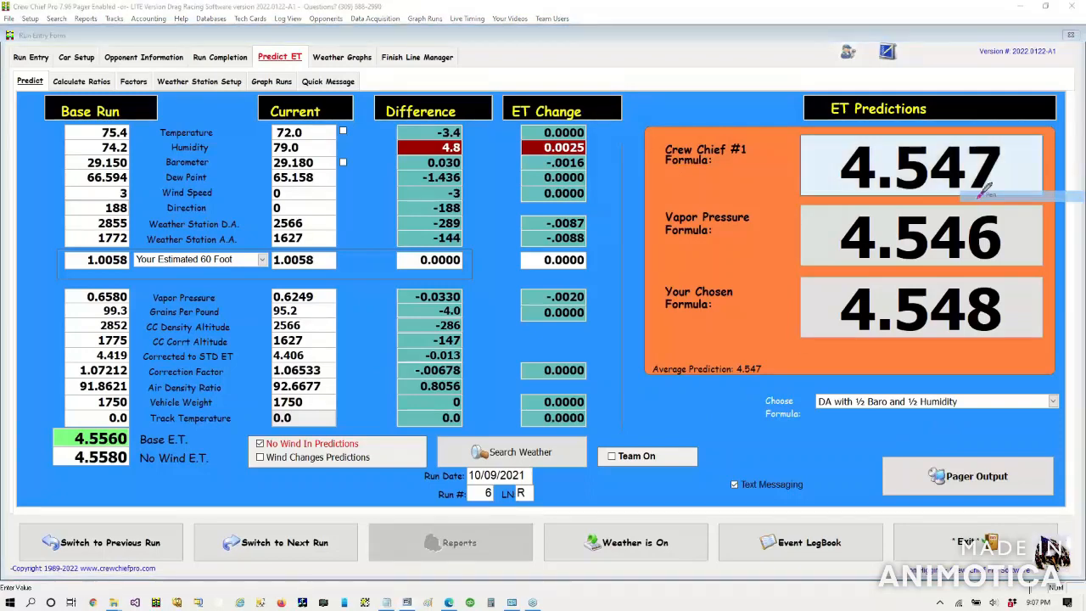
Step: Change the chosen prediction formula to Temp, Barometer and Dew Point
mouse_move(737, 389)
mouse_down()
mouse_move(742, 421)
mouse_move(980, 452)
mouse_move(1065, 425)
mouse_move(1054, 388)
mouse_move(689, 396)
mouse_up()
drag(578, 408, 745, 411)
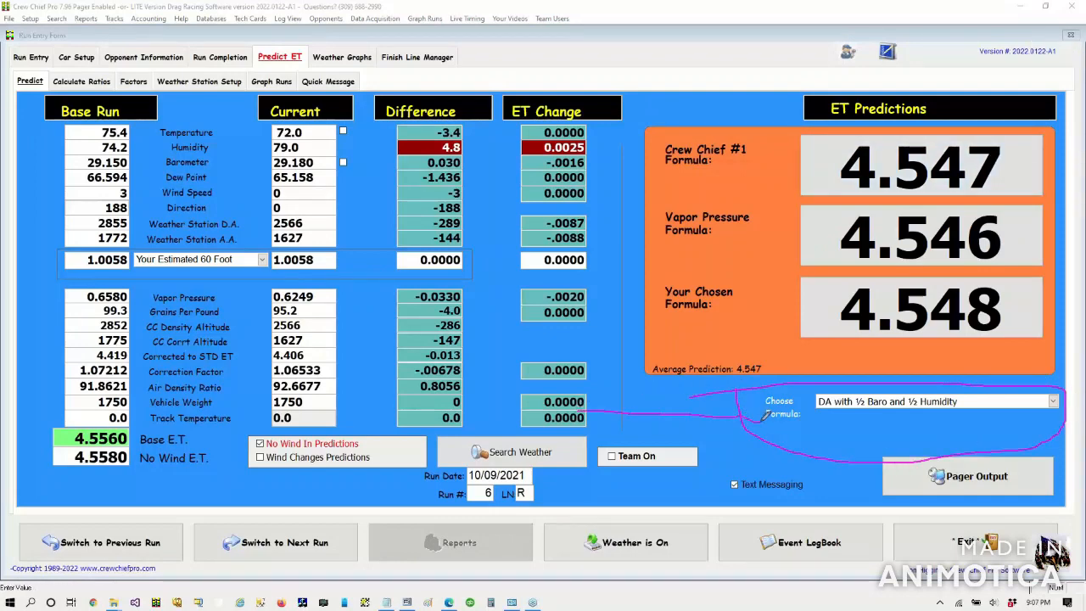
drag(764, 423, 738, 396)
drag(819, 417, 999, 407)
click(909, 405)
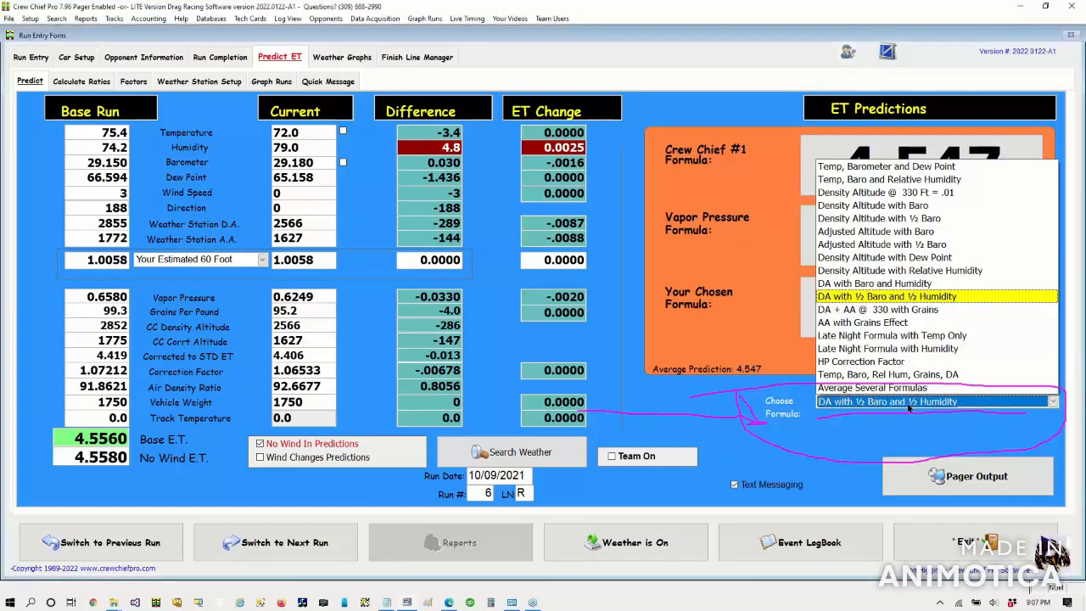
click(895, 168)
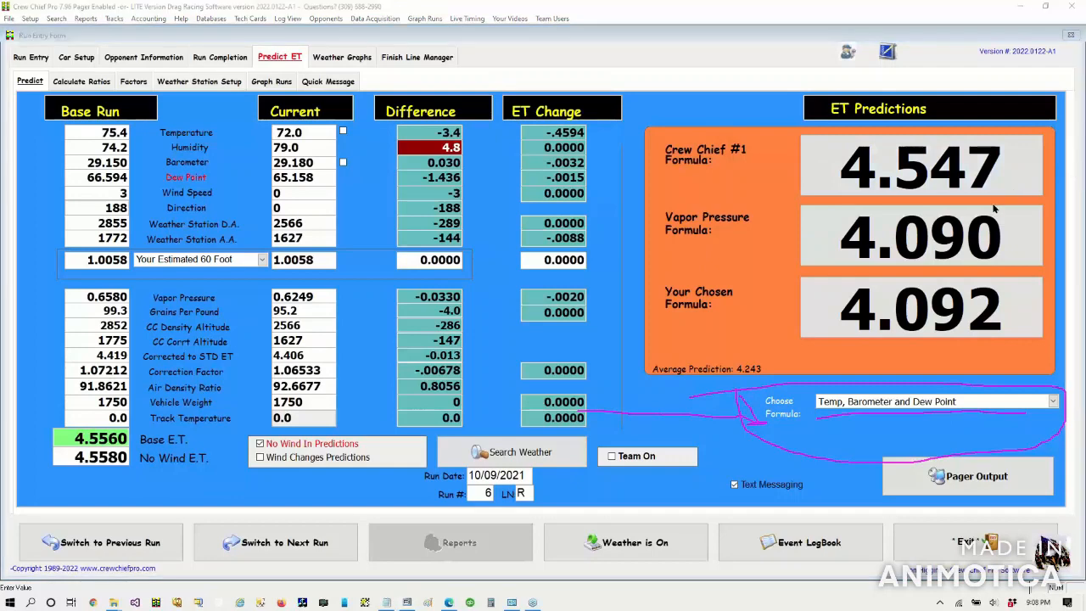
mouse_move(113, 78)
mouse_down()
mouse_move(158, 86)
mouse_move(146, 68)
mouse_move(112, 76)
mouse_up()
drag(136, 32, 134, 69)
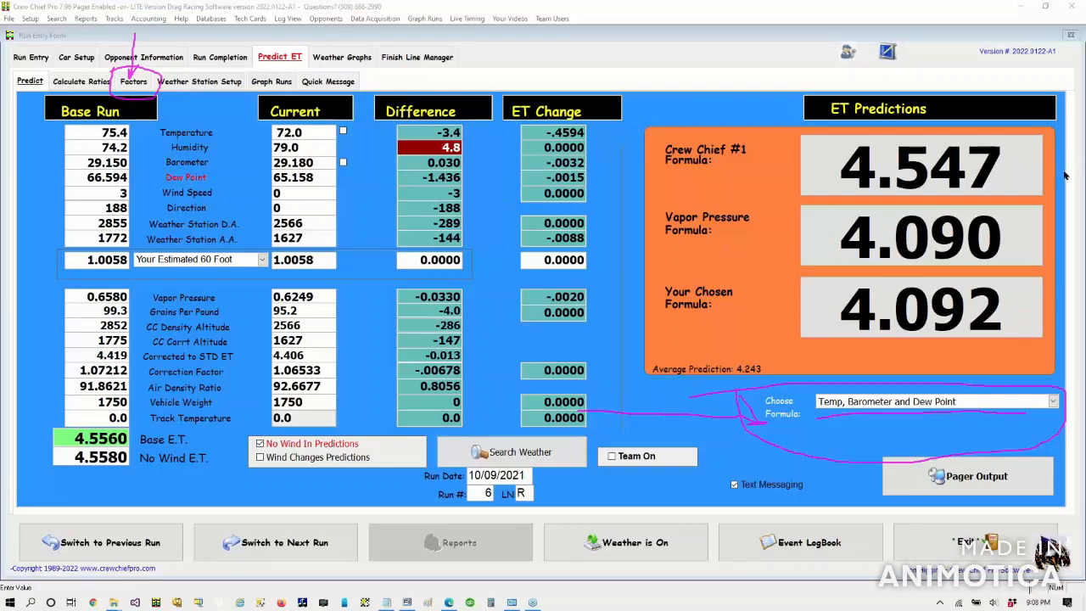
Step: Set the small weather change Temperature factor per .01 ET to 2.5000 and save the factors
click(133, 82)
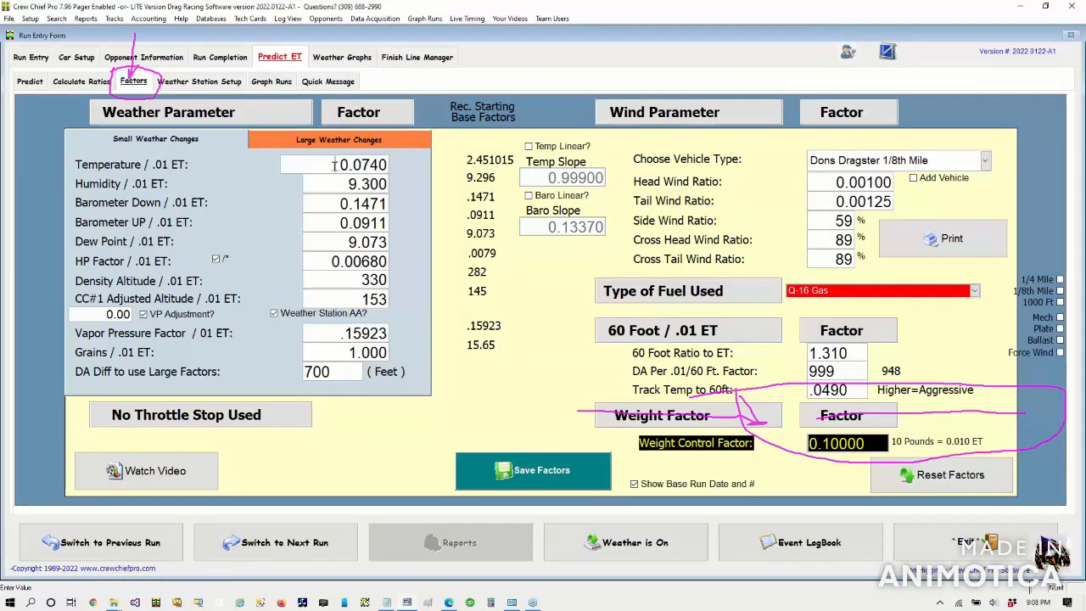
text(2.0000)
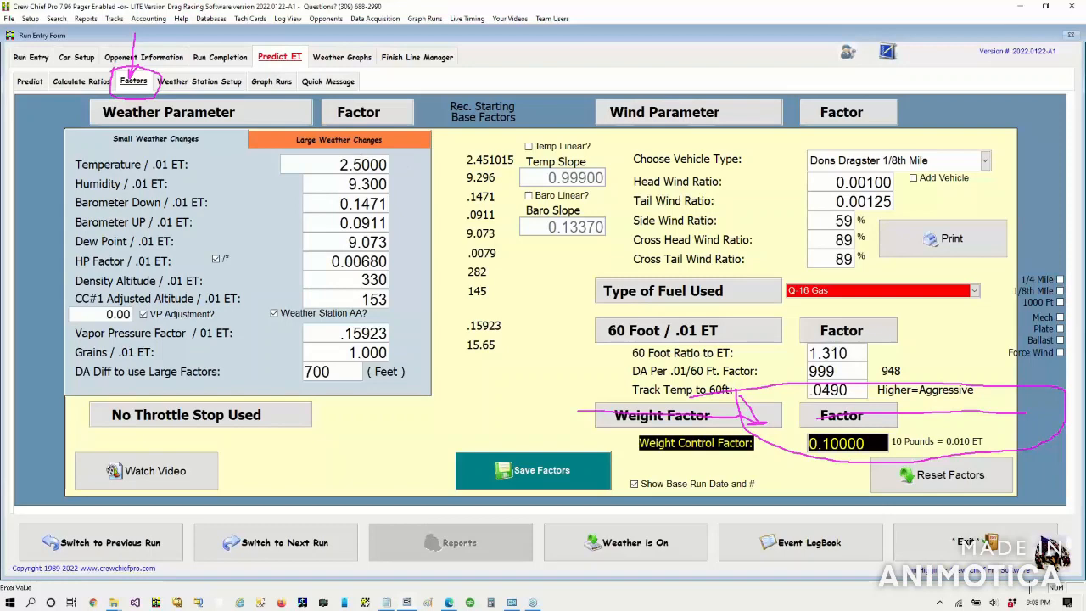
key(Tab)
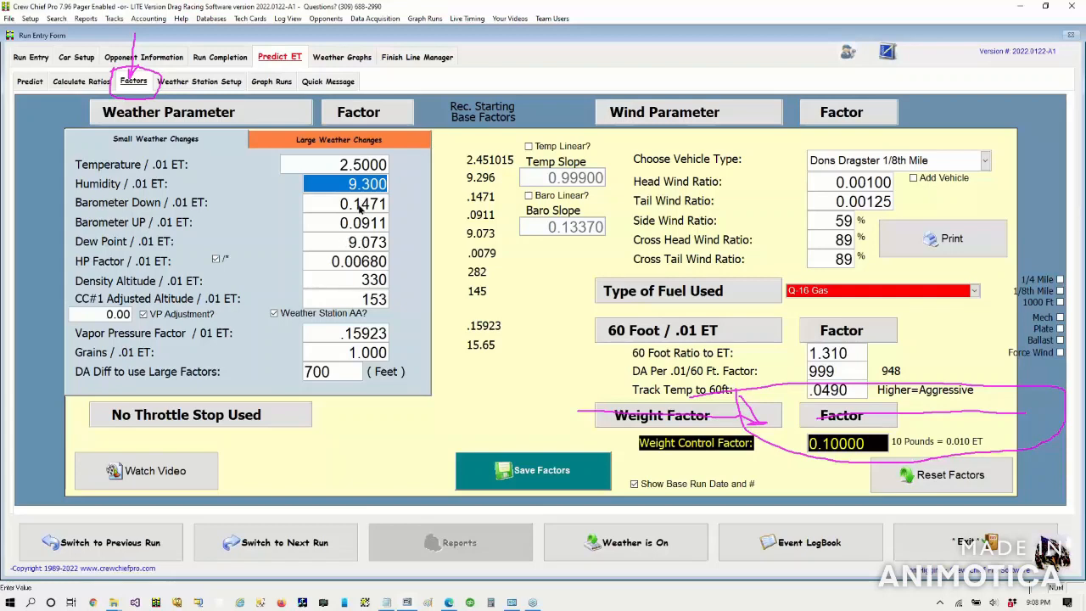
click(526, 477)
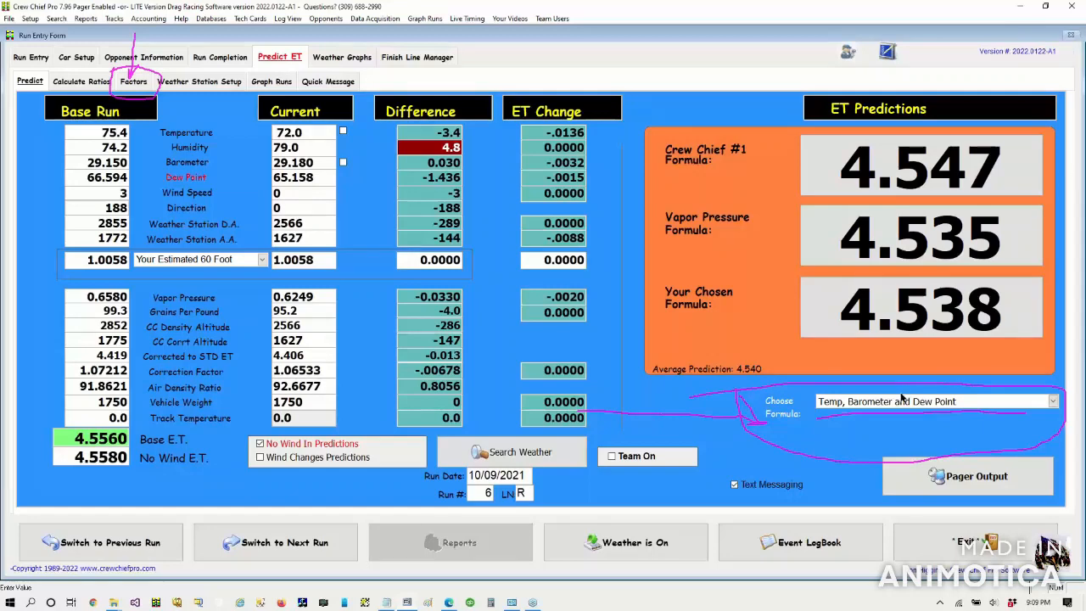
Step: Try the formulas Temp, Baro and Relative Humidity, Density Altitude with Baro, and Density Altitude @ 330 Ft = .01 for the chosen prediction
click(1053, 401)
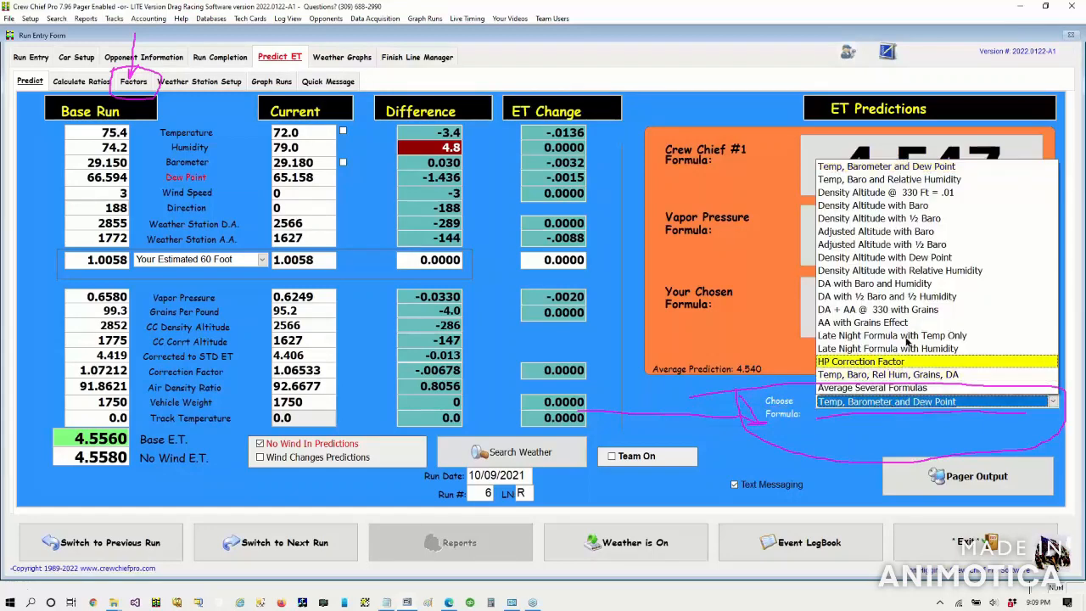
click(913, 179)
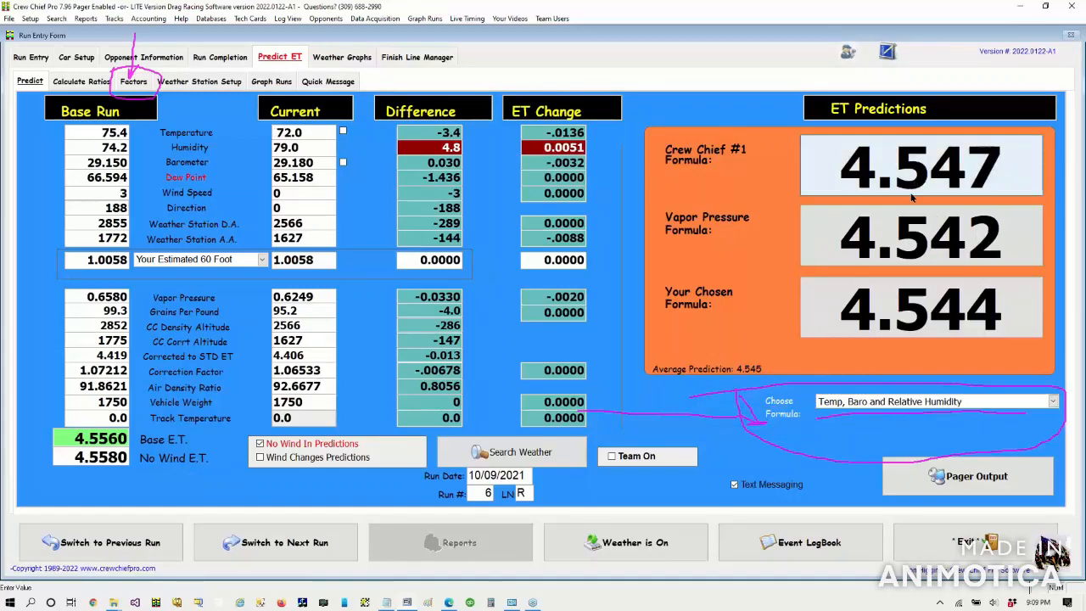
click(872, 406)
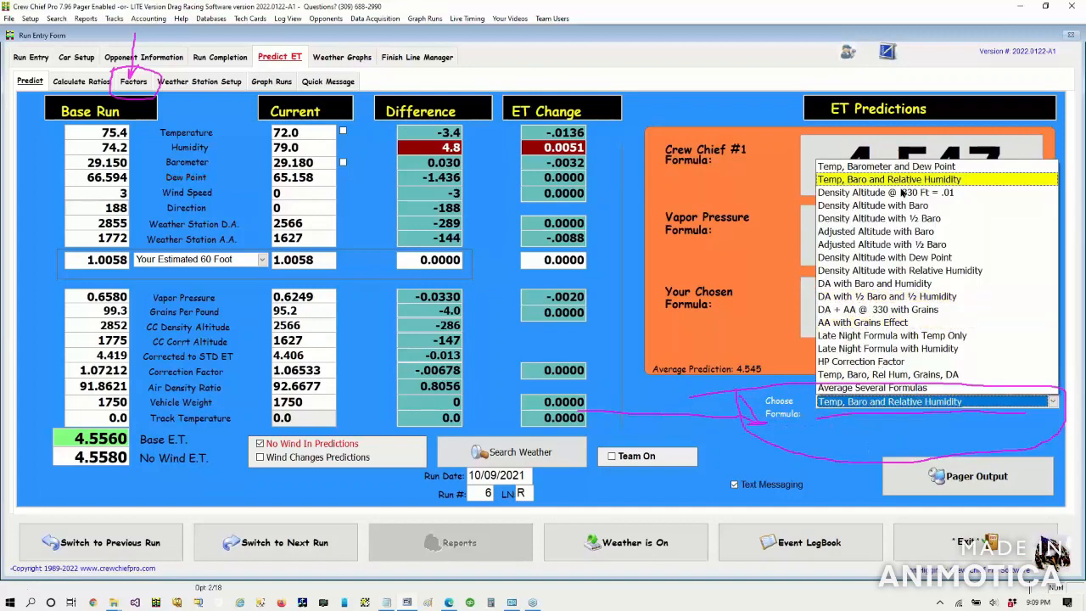
click(901, 202)
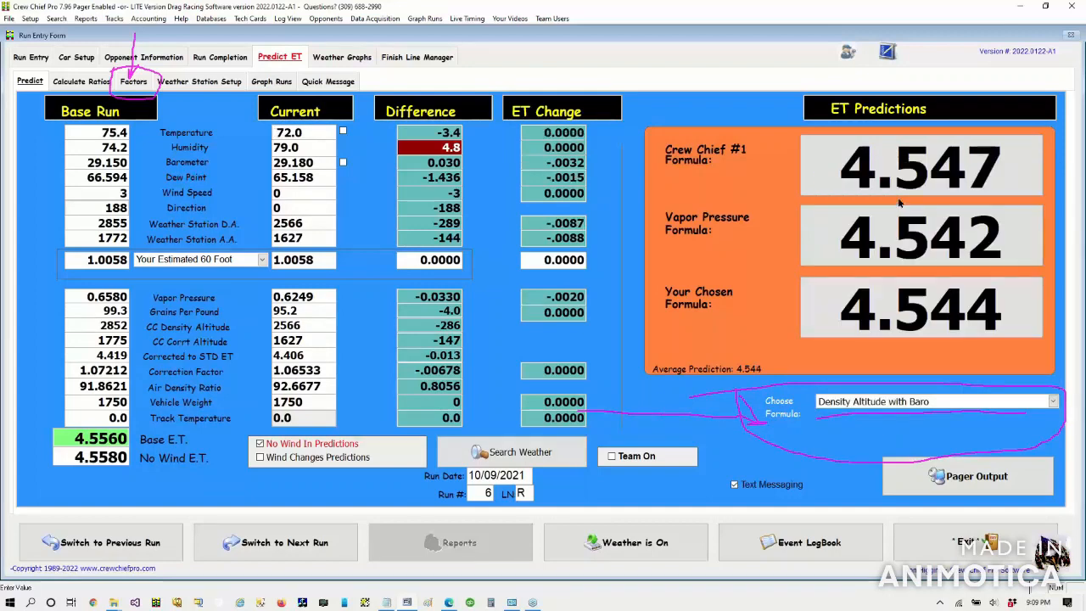
click(891, 402)
click(880, 192)
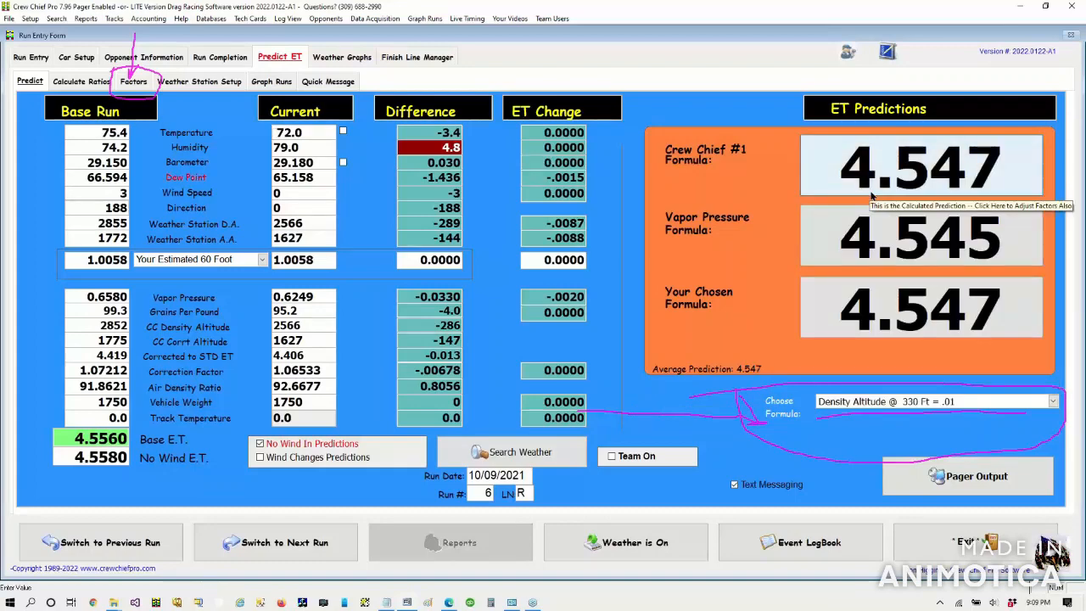
Step: Try the HP Correction Factor formula, and set the chosen prediction formula to DA with ½ Baro and ½ Humidity
click(888, 404)
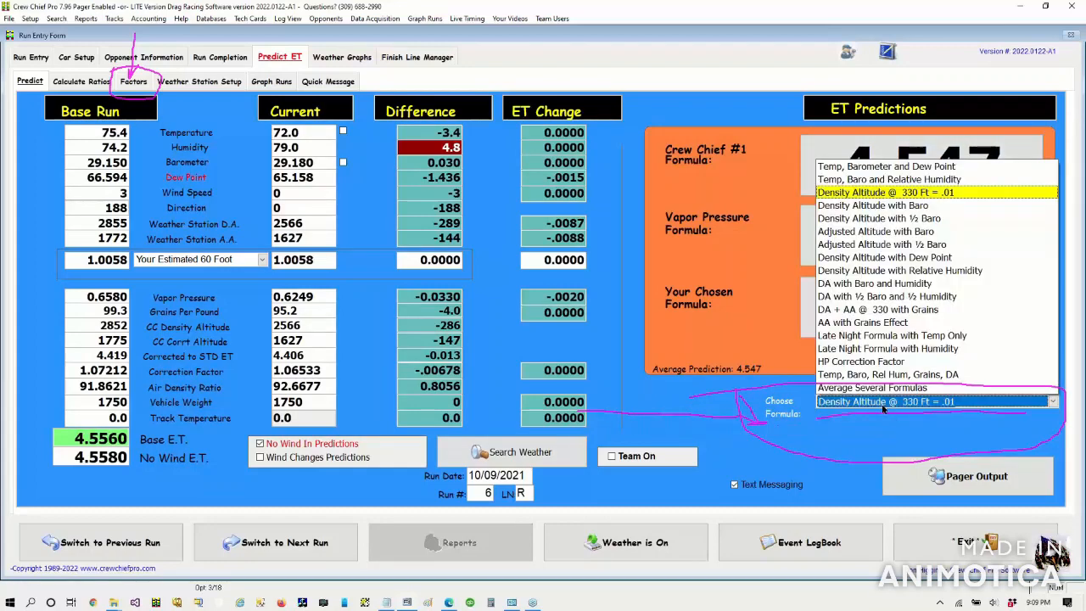
click(874, 362)
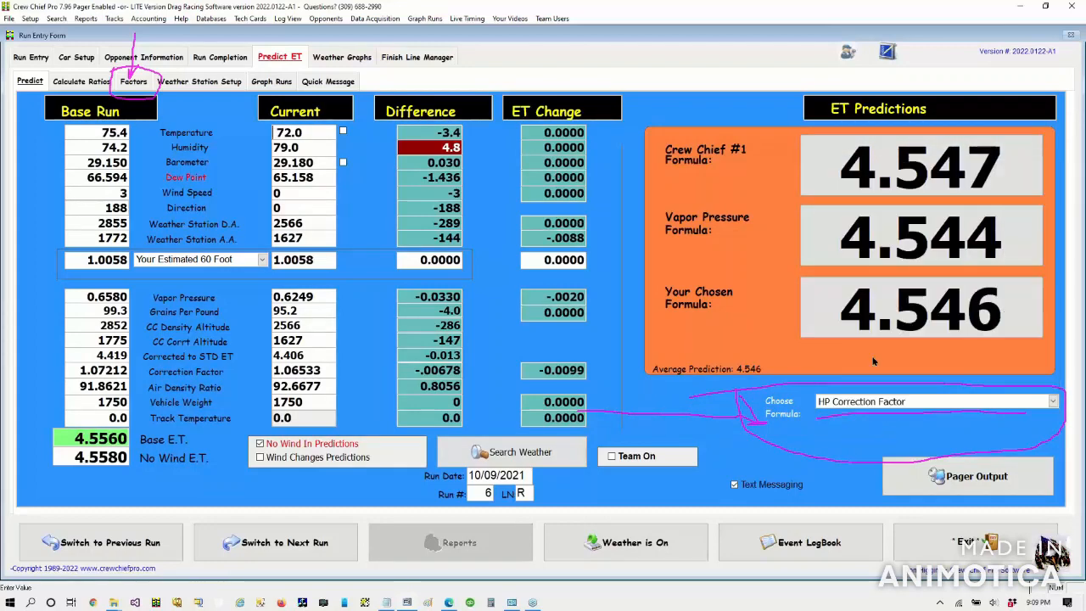
click(864, 405)
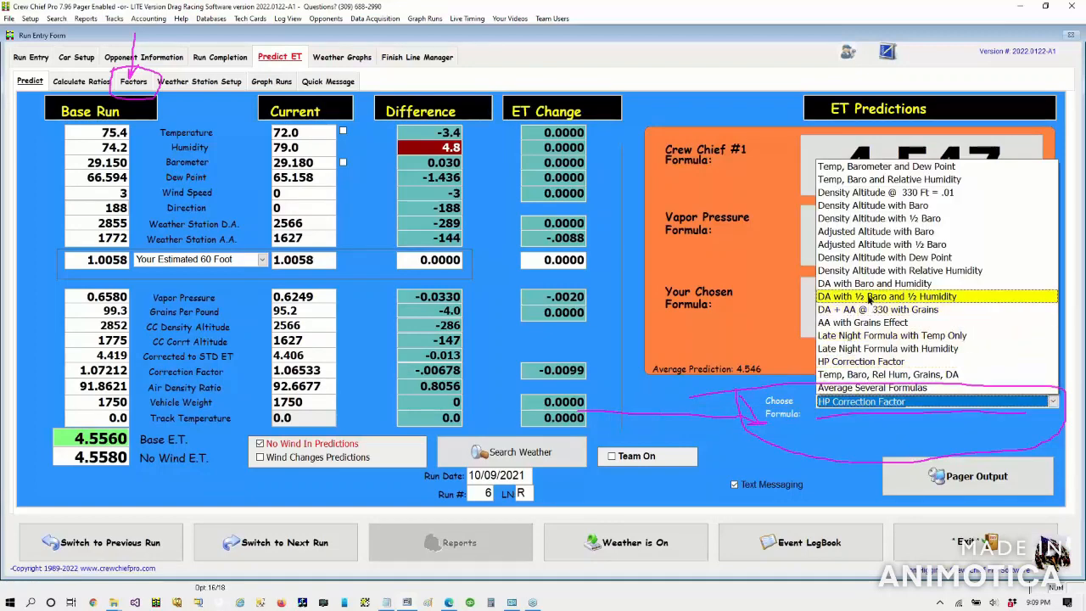
click(869, 296)
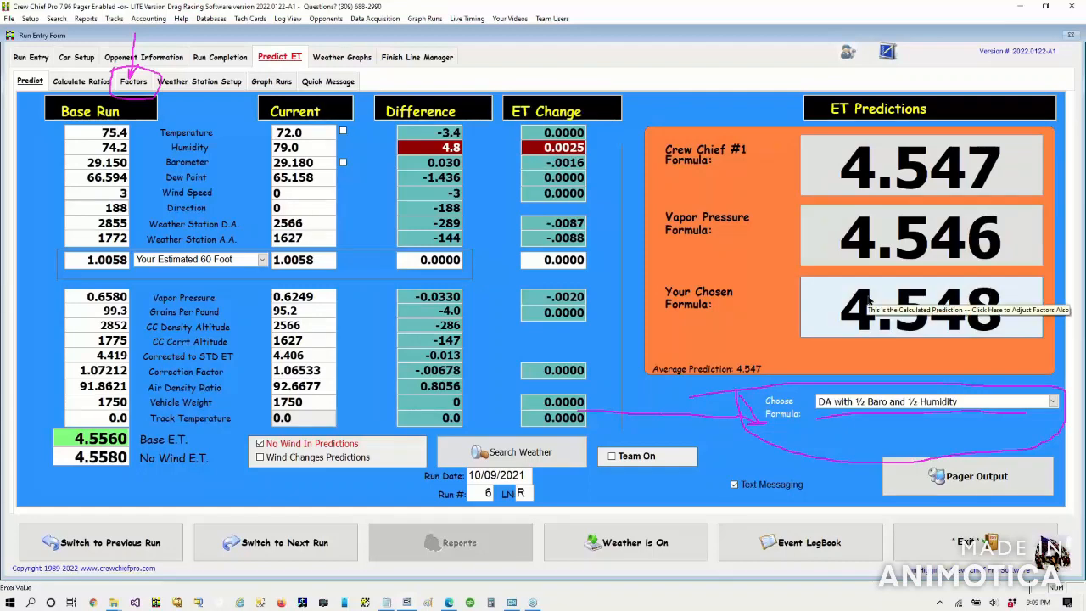
click(1079, 168)
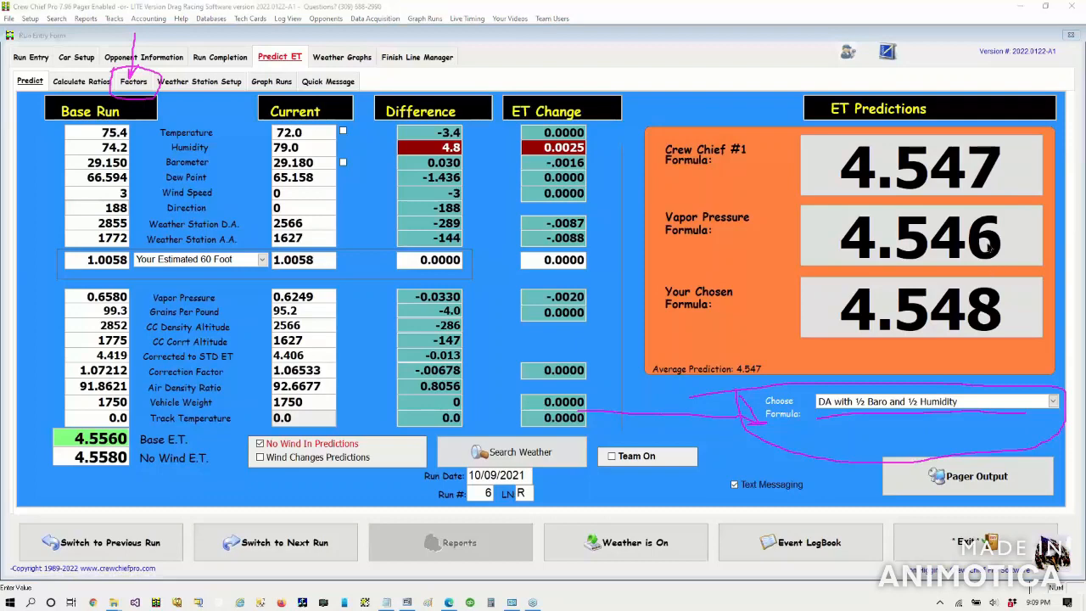
key(Escape)
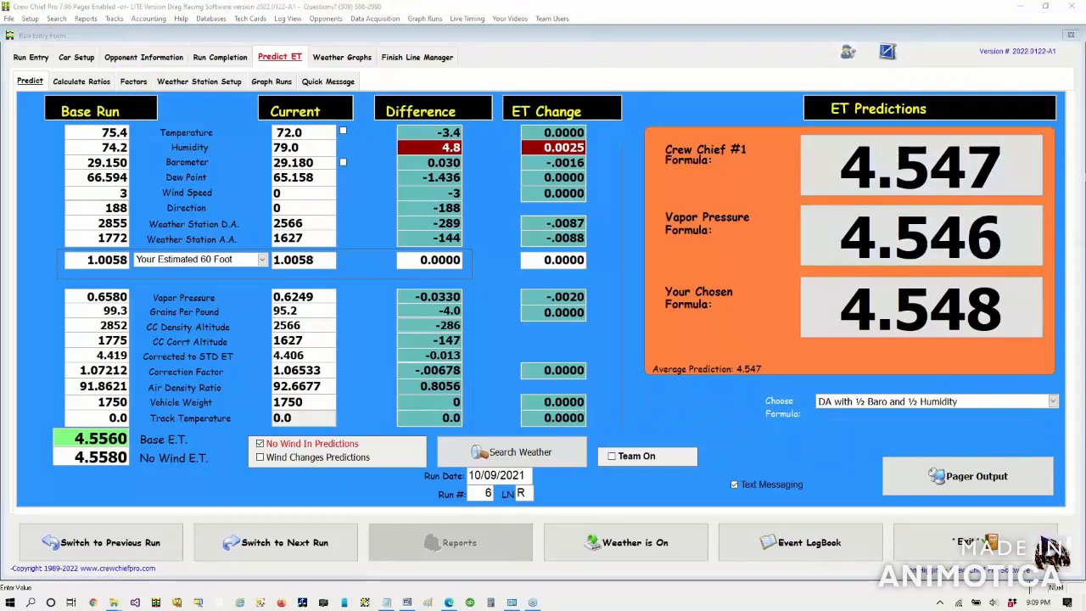
click(1079, 169)
mouse_move(824, 124)
mouse_down()
mouse_move(785, 197)
mouse_move(981, 188)
mouse_move(1050, 146)
mouse_move(811, 127)
mouse_up()
mouse_move(696, 82)
mouse_down()
mouse_move(790, 146)
mouse_move(801, 175)
mouse_move(802, 146)
mouse_up()
mouse_move(781, 83)
mouse_down()
mouse_move(813, 169)
mouse_move(829, 150)
mouse_up()
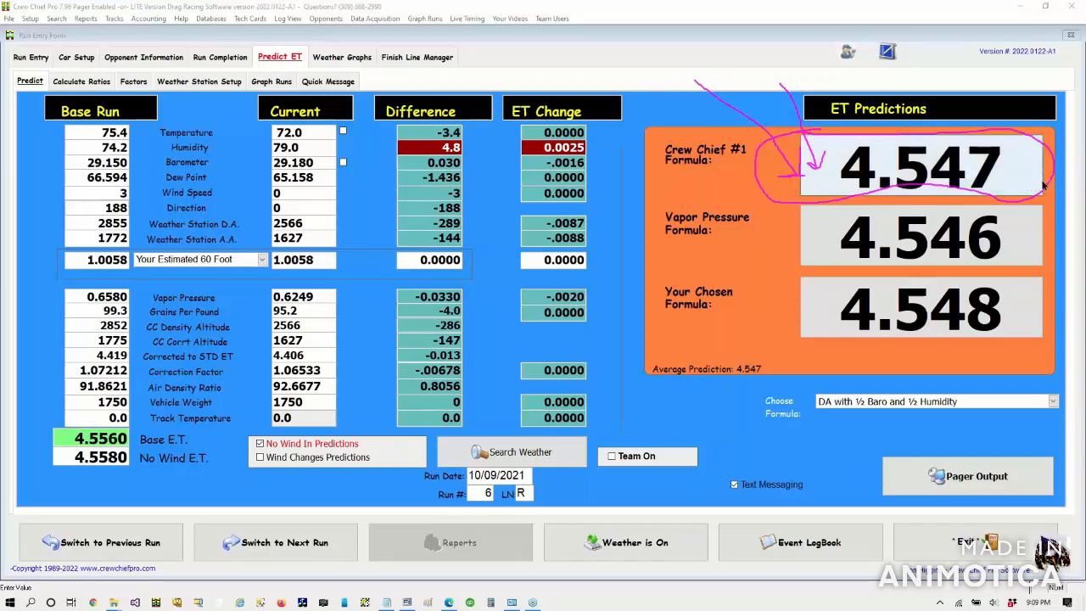
Step: Open the custom formula editor for the Crew Chief #1 prediction
click(940, 168)
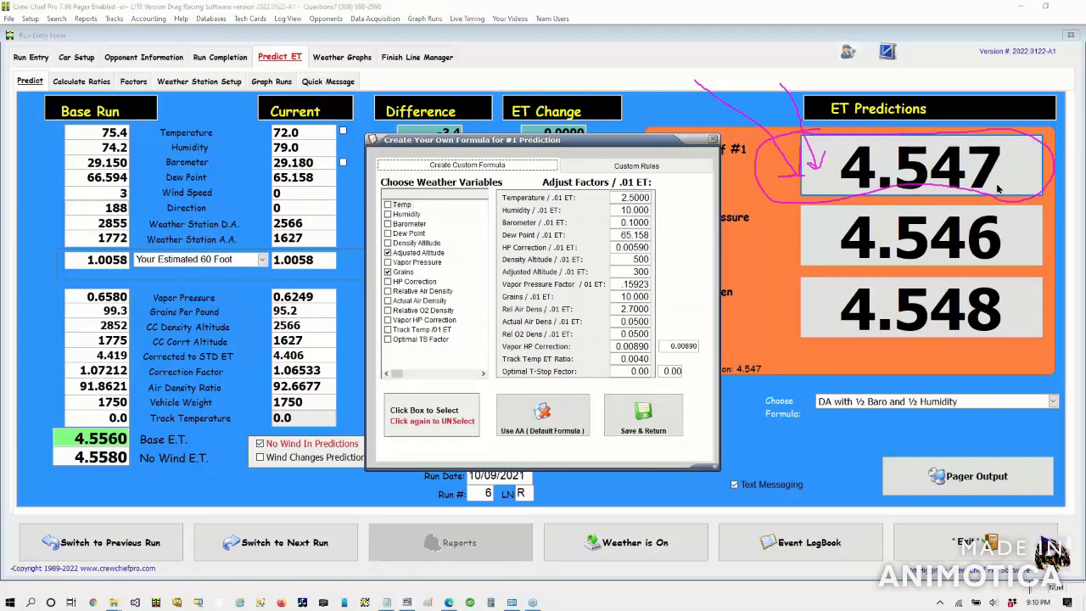
mouse_move(380, 182)
mouse_down()
mouse_move(368, 222)
mouse_move(390, 360)
mouse_move(482, 362)
mouse_move(494, 280)
mouse_move(458, 172)
mouse_move(349, 183)
mouse_up()
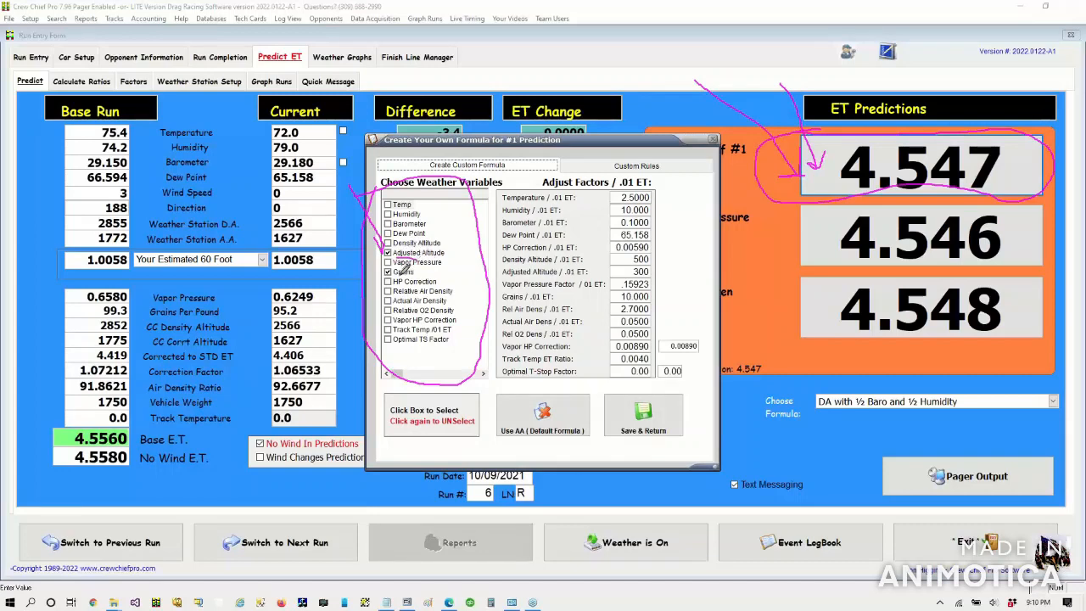
drag(395, 273, 436, 280)
mouse_move(392, 329)
mouse_down()
mouse_move(448, 330)
mouse_move(429, 309)
mouse_move(394, 310)
mouse_move(385, 322)
mouse_up()
mouse_move(435, 223)
mouse_down()
mouse_move(428, 212)
mouse_move(390, 214)
mouse_up()
drag(383, 232, 437, 230)
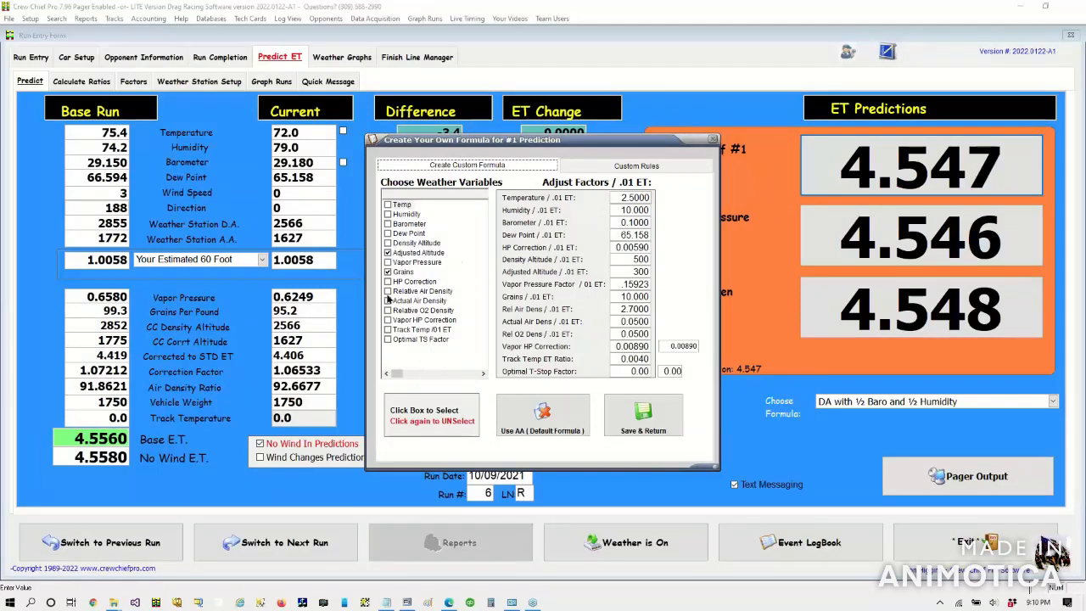
Step: Base the custom #1 formula on Barometer and Vapor HP Correction instead of Adjusted Altitude and Grains, and save it
click(388, 321)
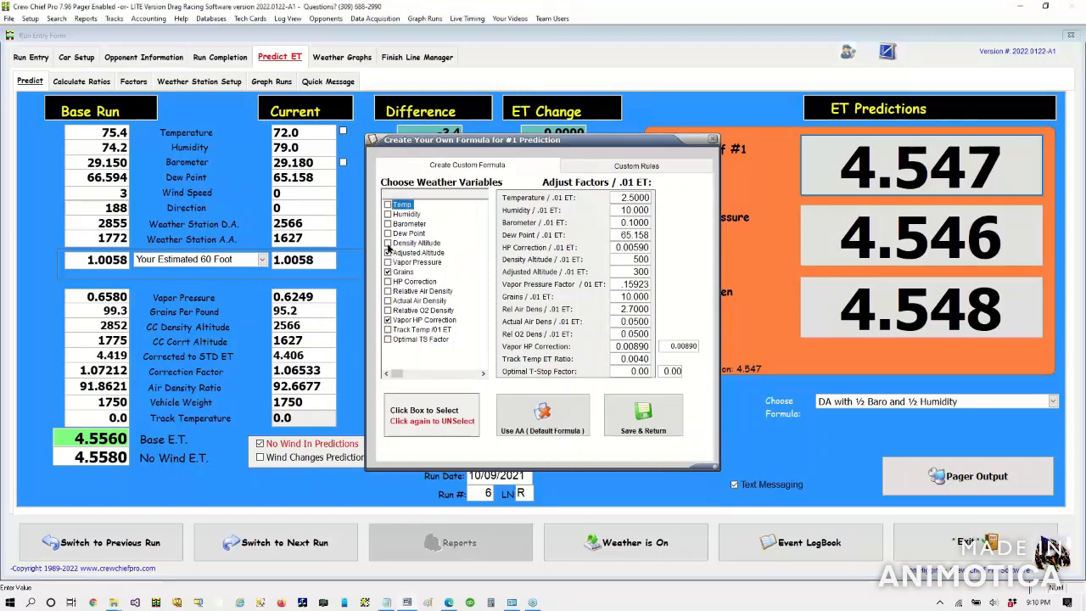
click(388, 272)
click(388, 224)
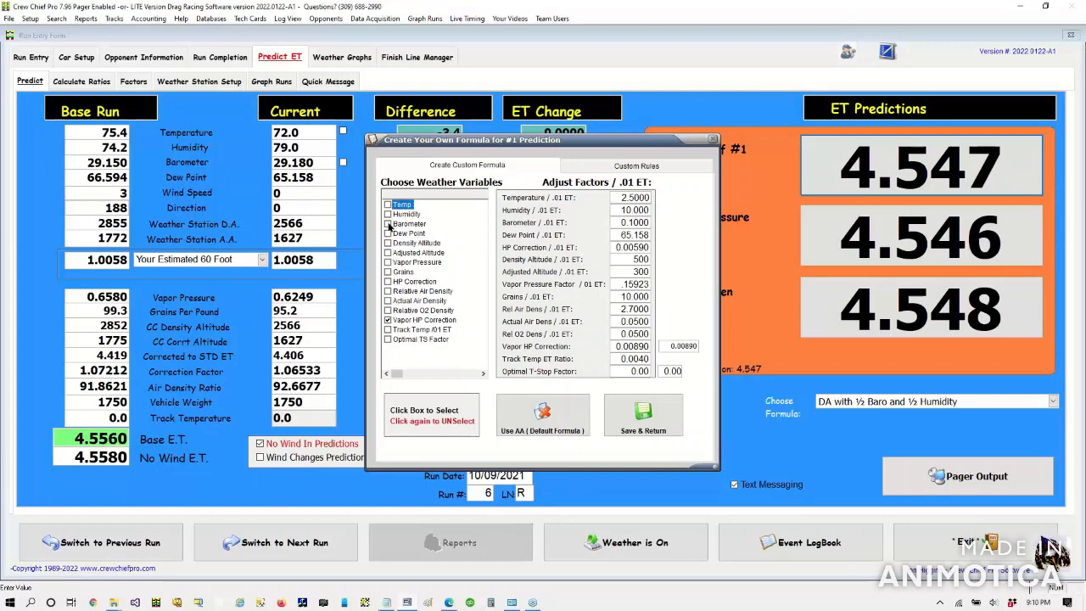
click(621, 422)
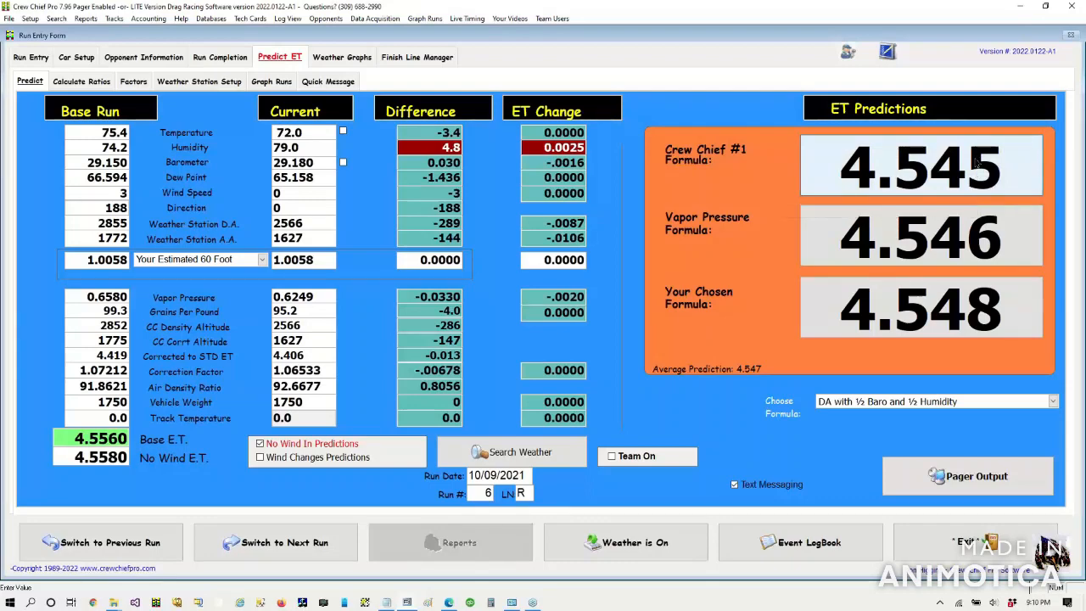
Step: Switch the Crew Chief #1 prediction to the default AA formula
click(977, 166)
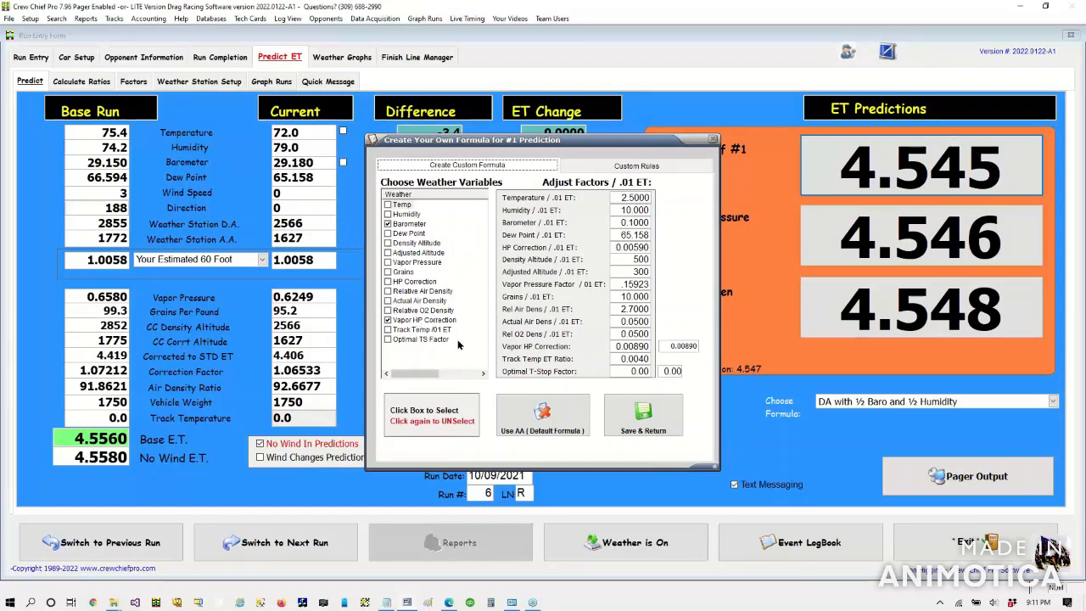
click(518, 410)
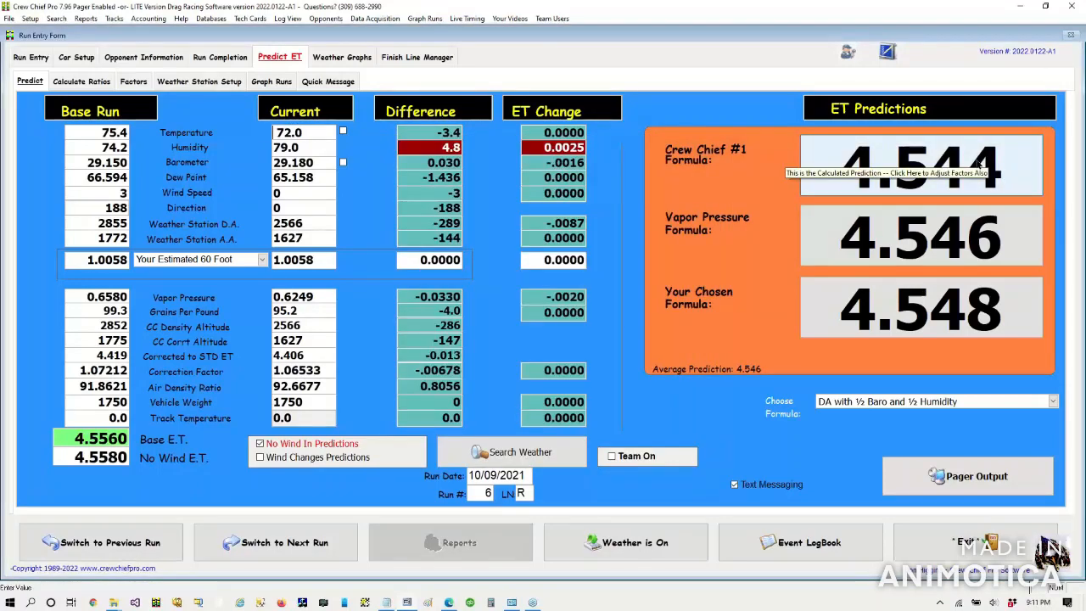
Step: Review the custom #1 formula's selected variables and its Vapor HP Correction, Dew Point, Temperature and Barometer factors
click(978, 165)
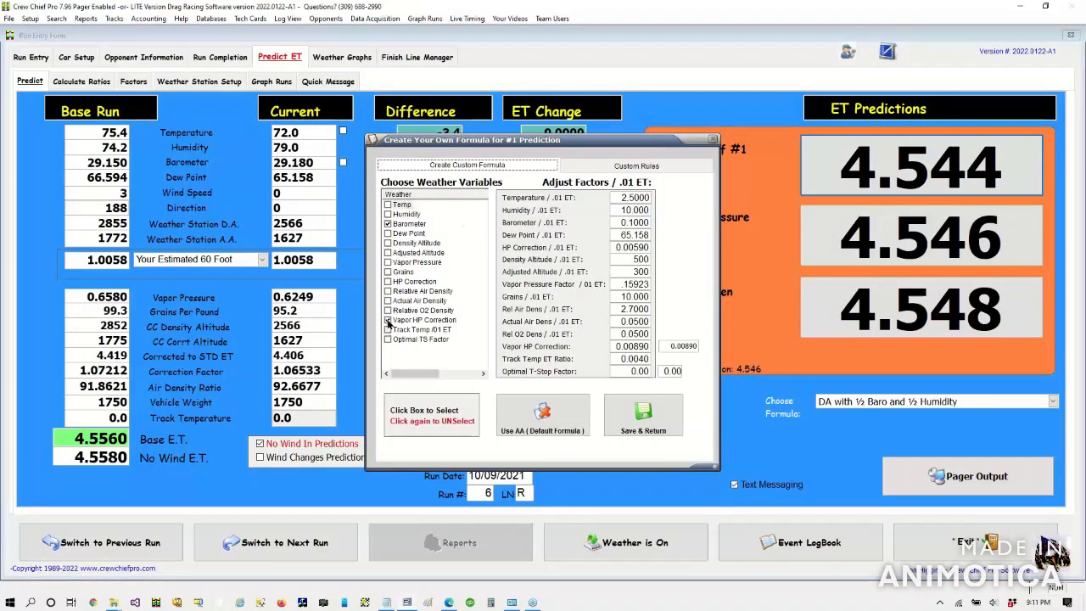
click(619, 347)
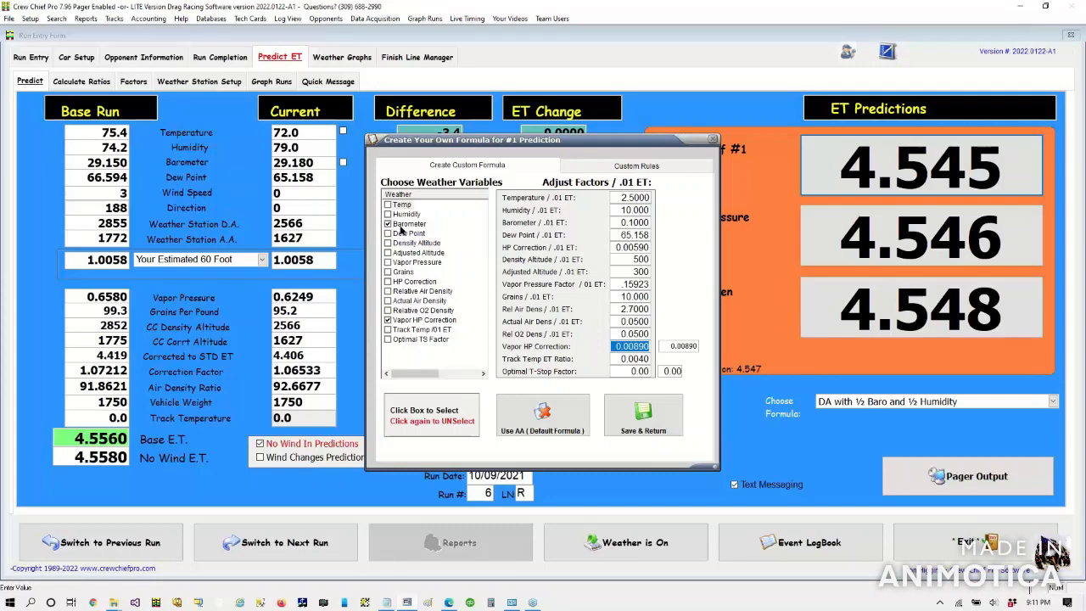
click(404, 321)
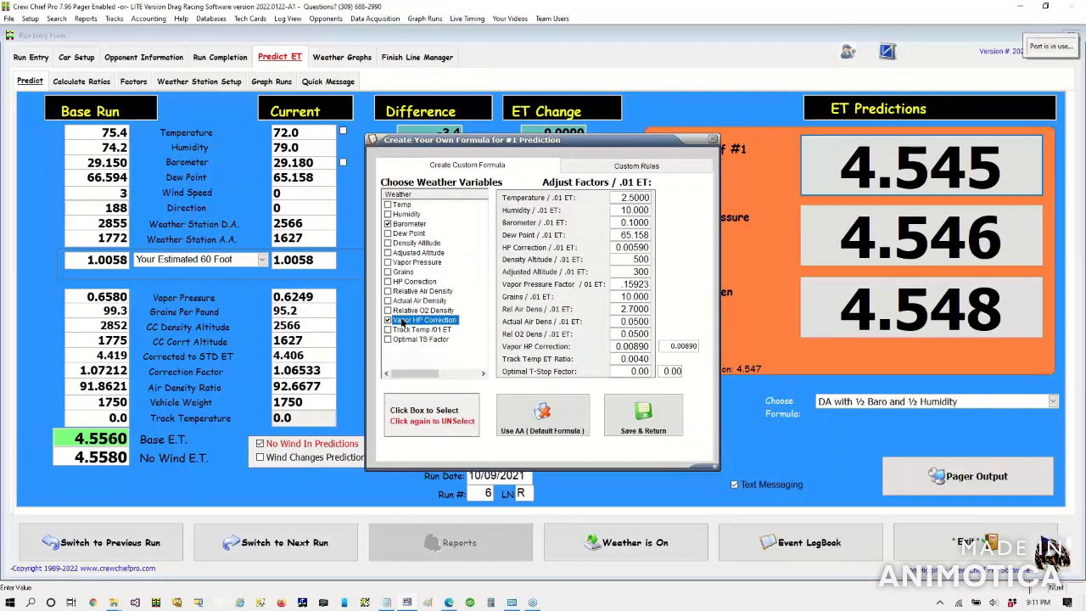
click(614, 235)
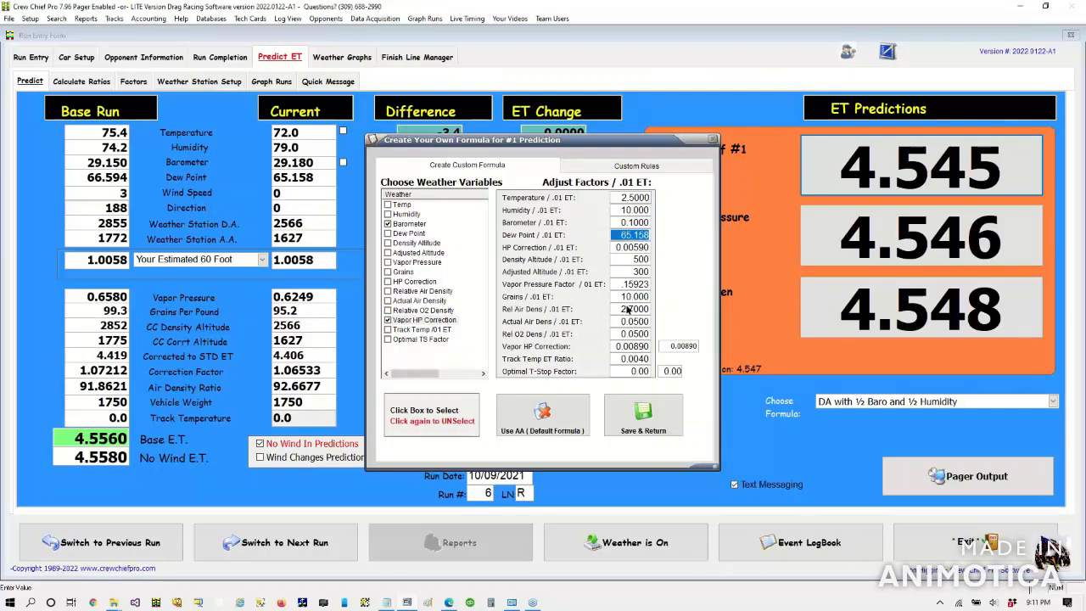
click(617, 197)
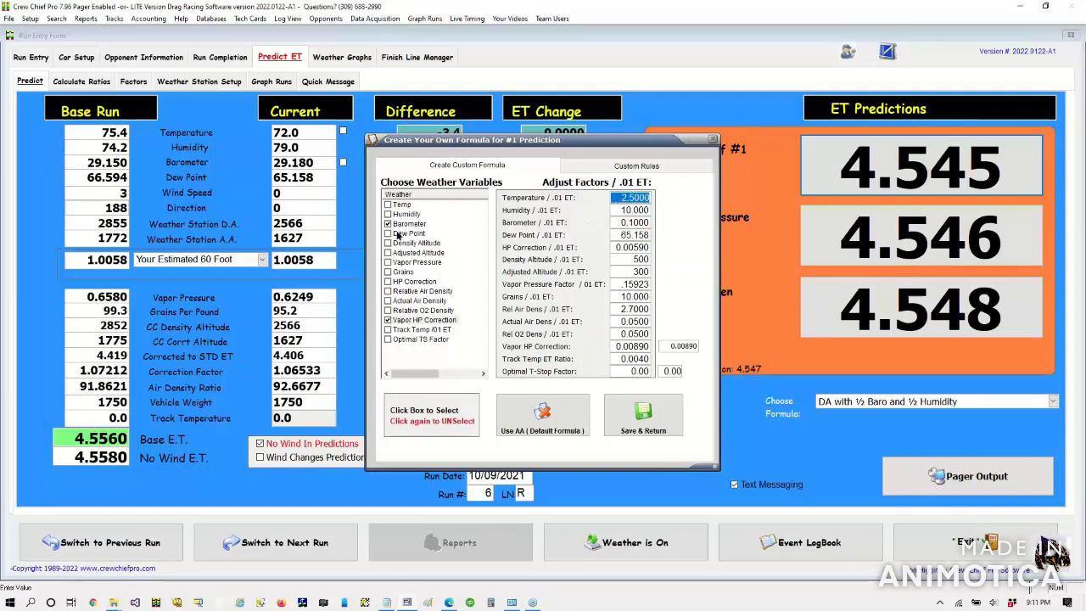
click(617, 222)
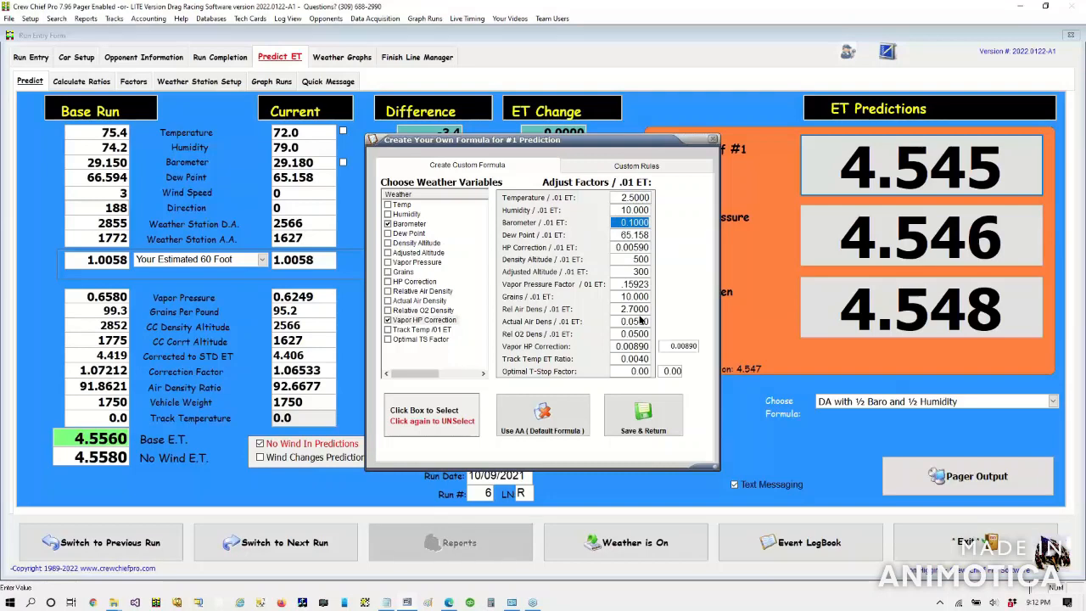
click(615, 345)
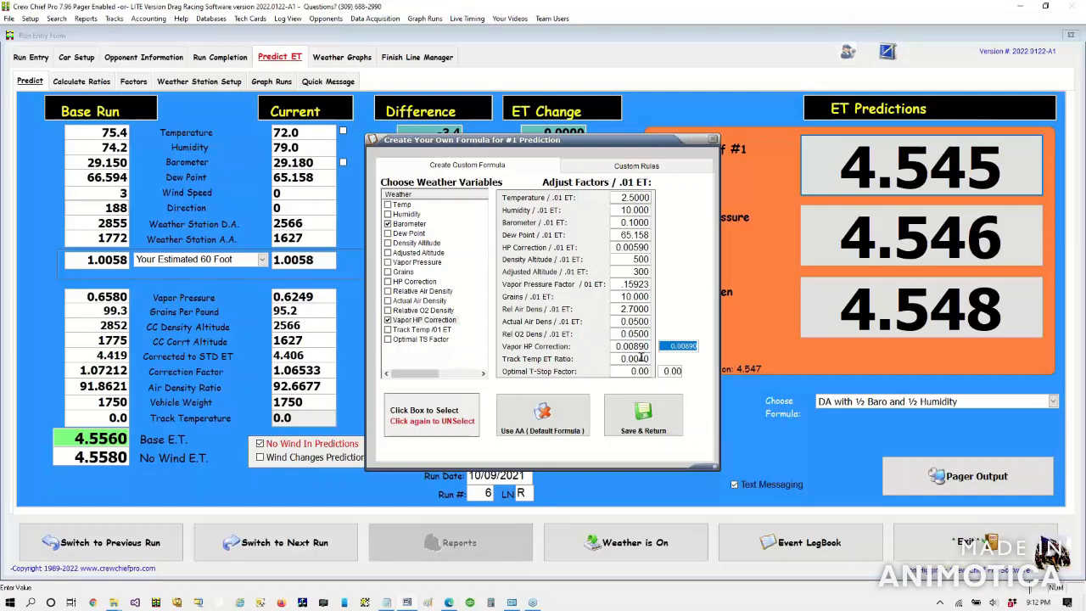
click(683, 346)
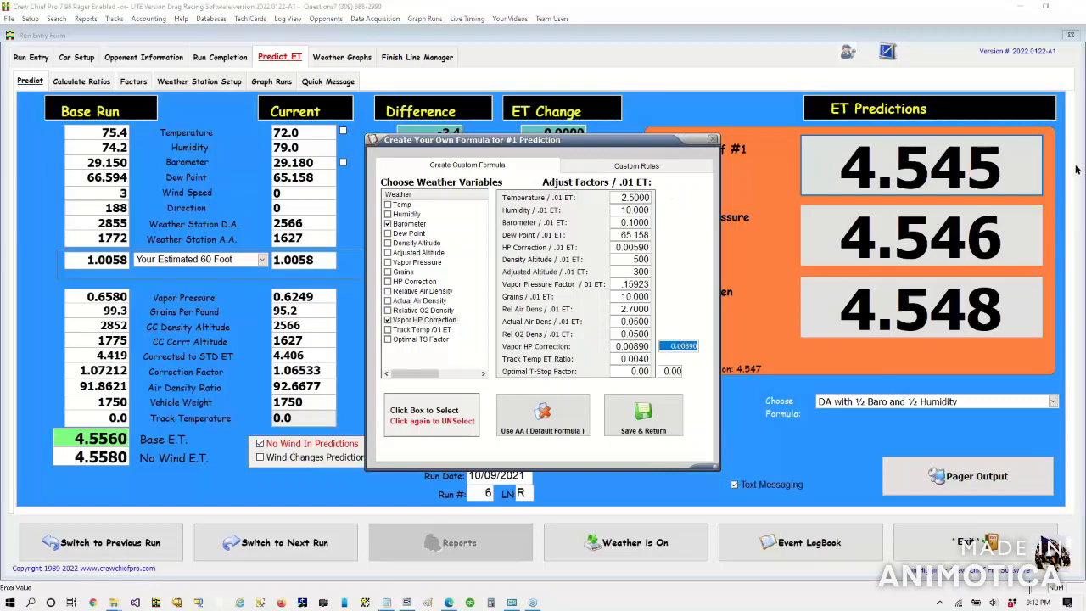
click(1074, 197)
mouse_move(675, 256)
mouse_down()
mouse_move(679, 342)
mouse_move(689, 316)
mouse_up()
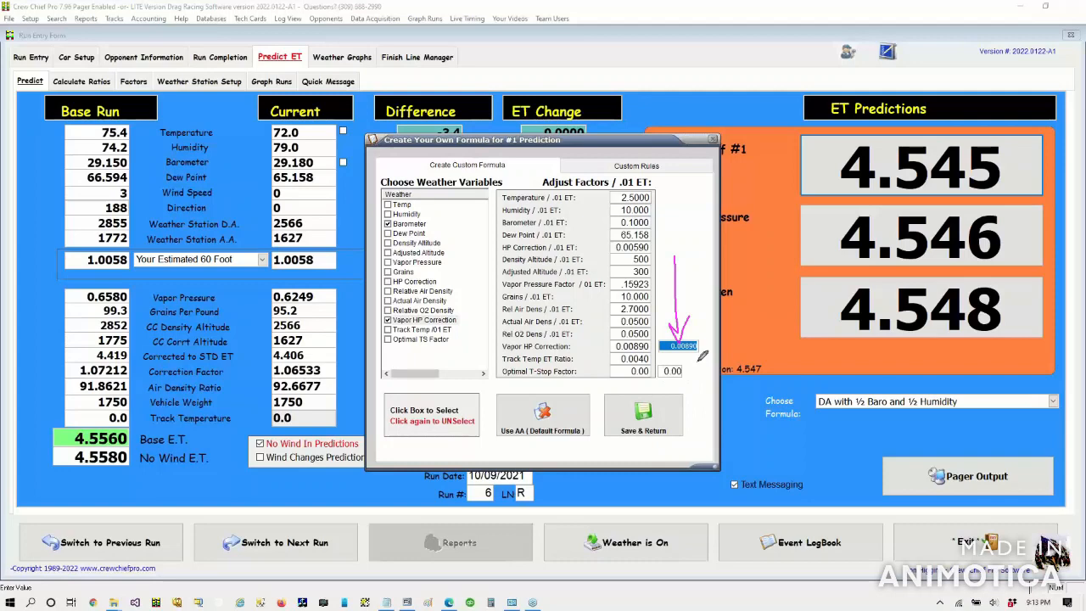
mouse_move(602, 354)
mouse_down()
mouse_move(701, 356)
mouse_move(715, 340)
mouse_move(689, 327)
mouse_move(601, 351)
mouse_move(624, 358)
mouse_up()
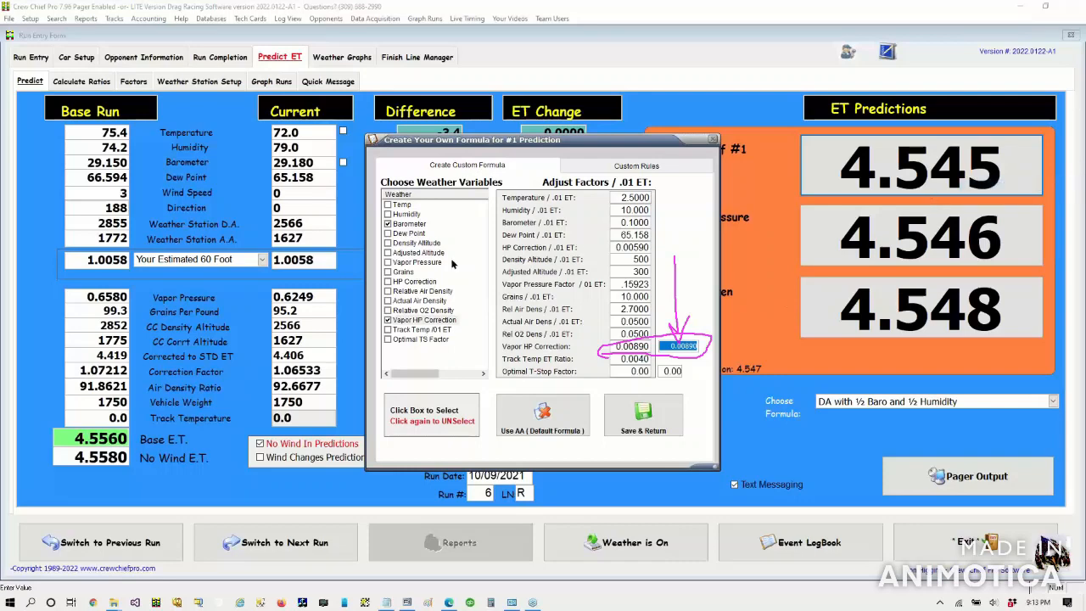
Step: Remove Barometer from the custom #1 formula so it uses only Vapor HP Correction, and save it
click(388, 223)
click(425, 320)
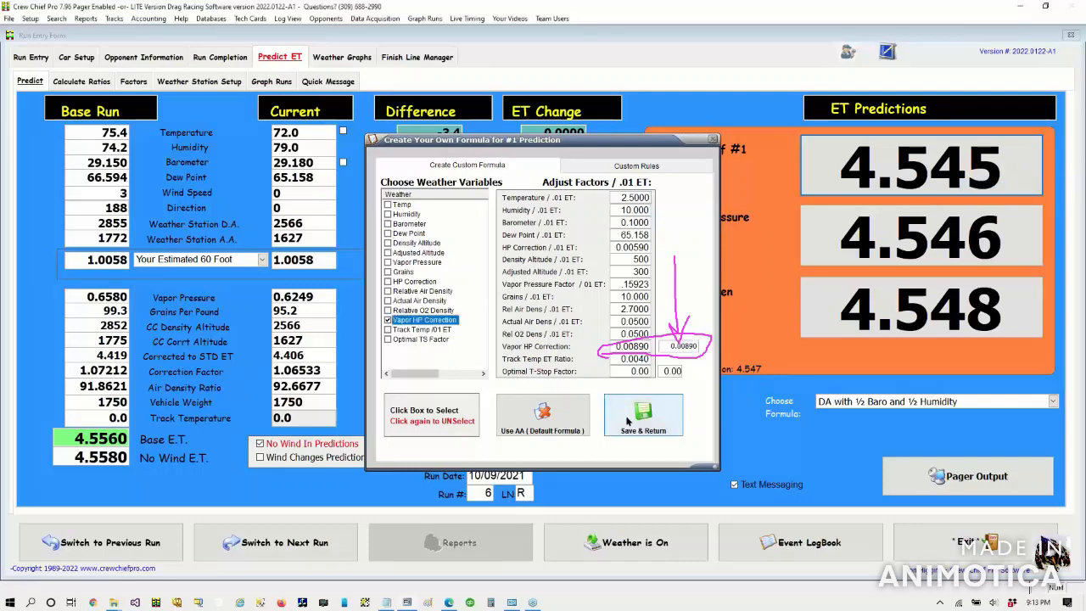
click(635, 416)
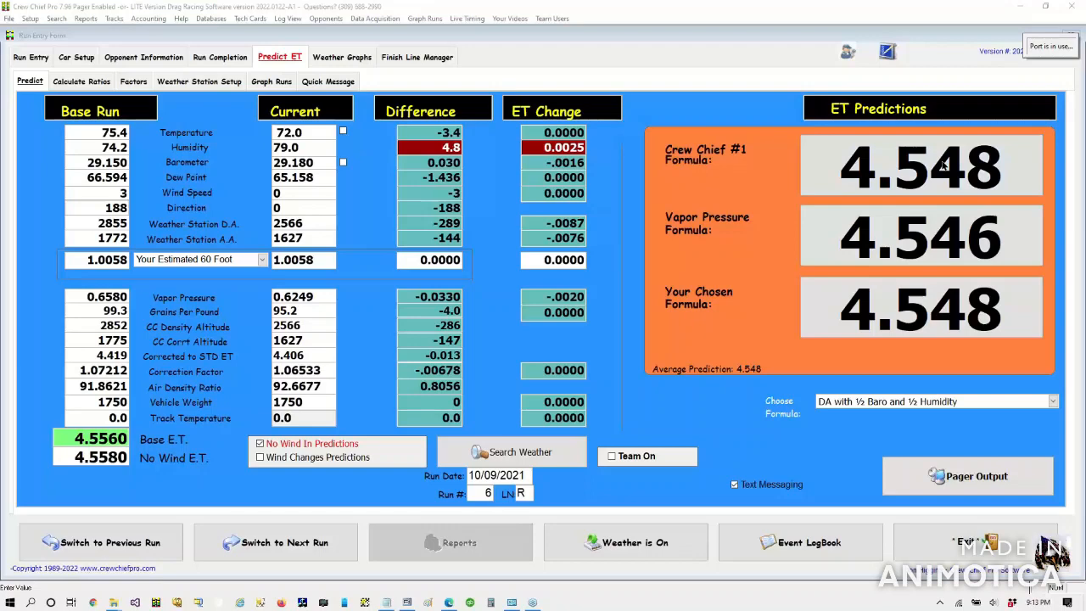
Step: Reopen the custom #1 formula and select Barometer, Density Altitude and Vapor Pressure as its variables instead of Vapor HP Correction
click(944, 165)
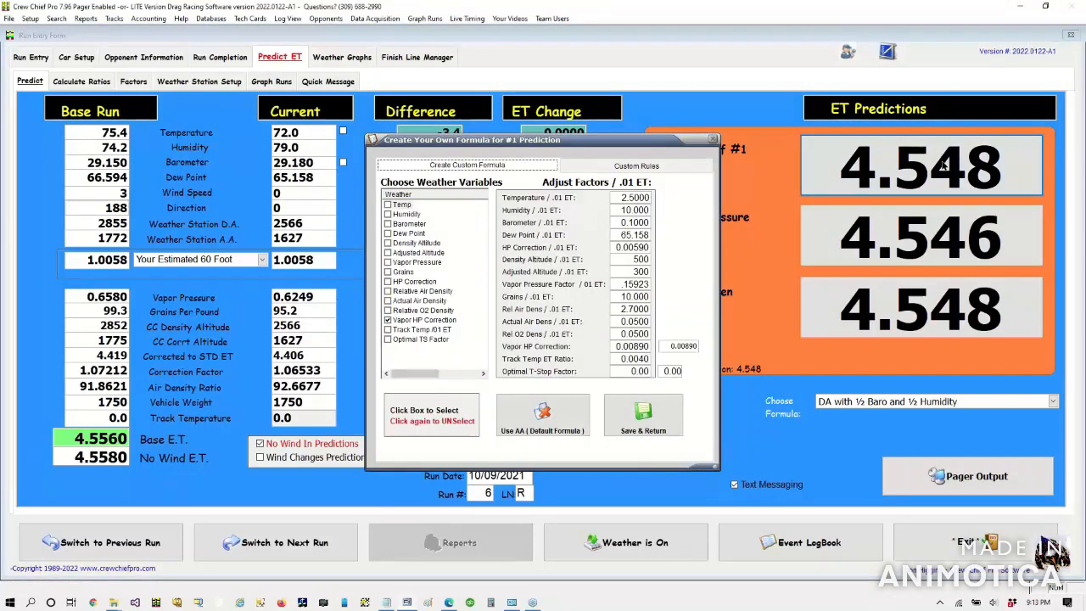
click(388, 225)
click(387, 244)
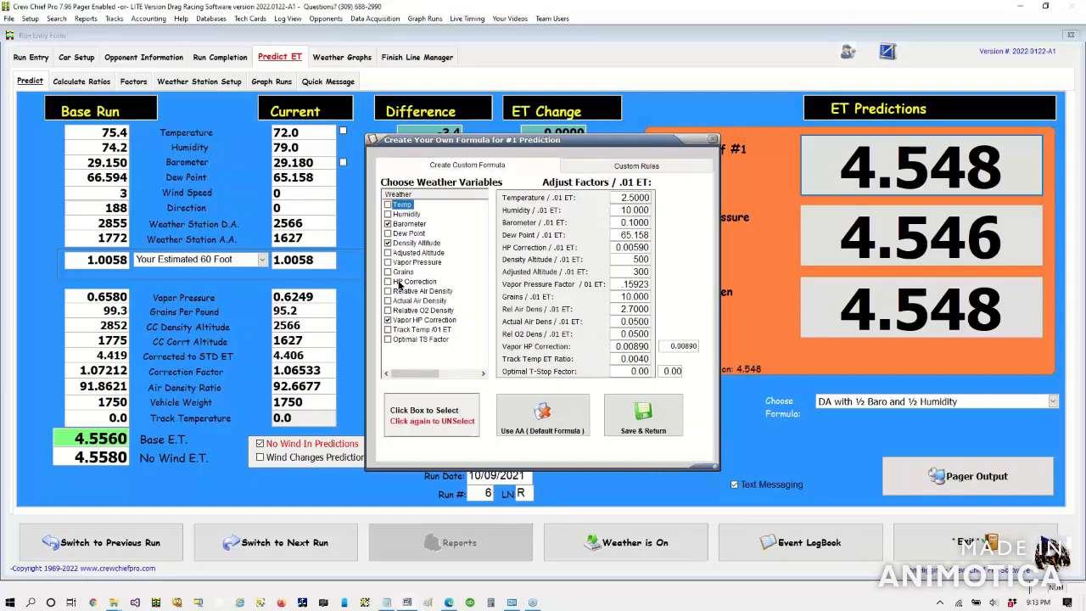
click(388, 263)
Step: Set the custom formula's Density Altitude factor to 300 and its Vapor Pressure factor to .07000, and save it
click(624, 260)
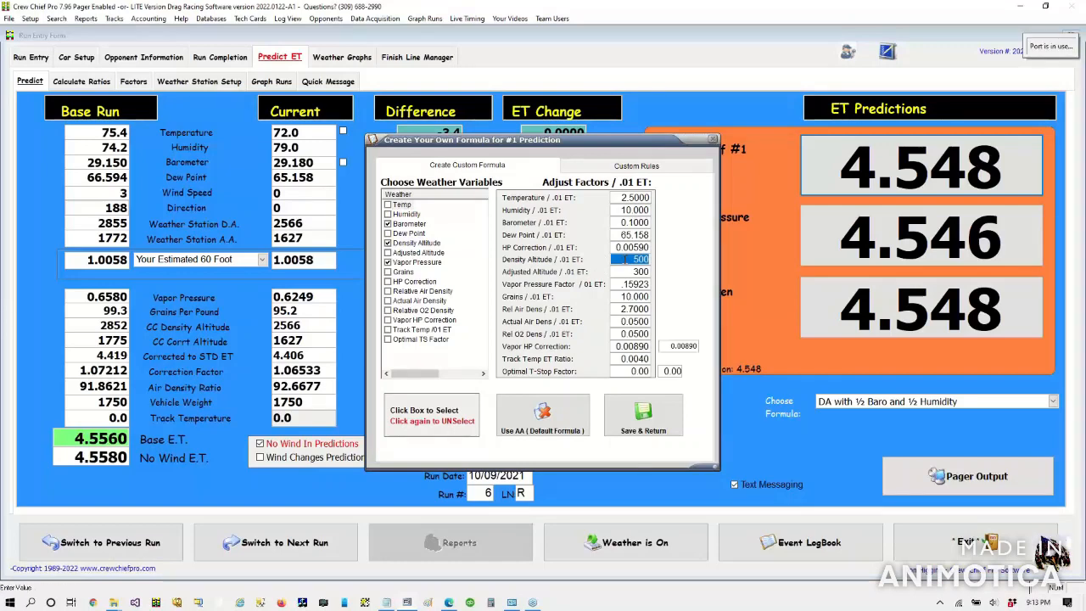
text(300)
key(Tab)
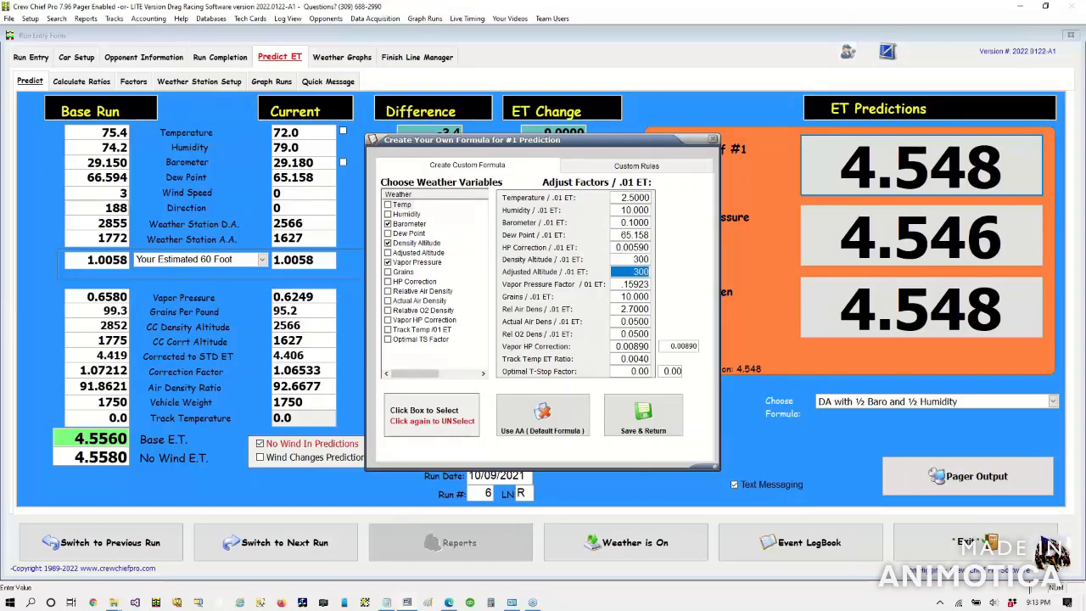
click(627, 286)
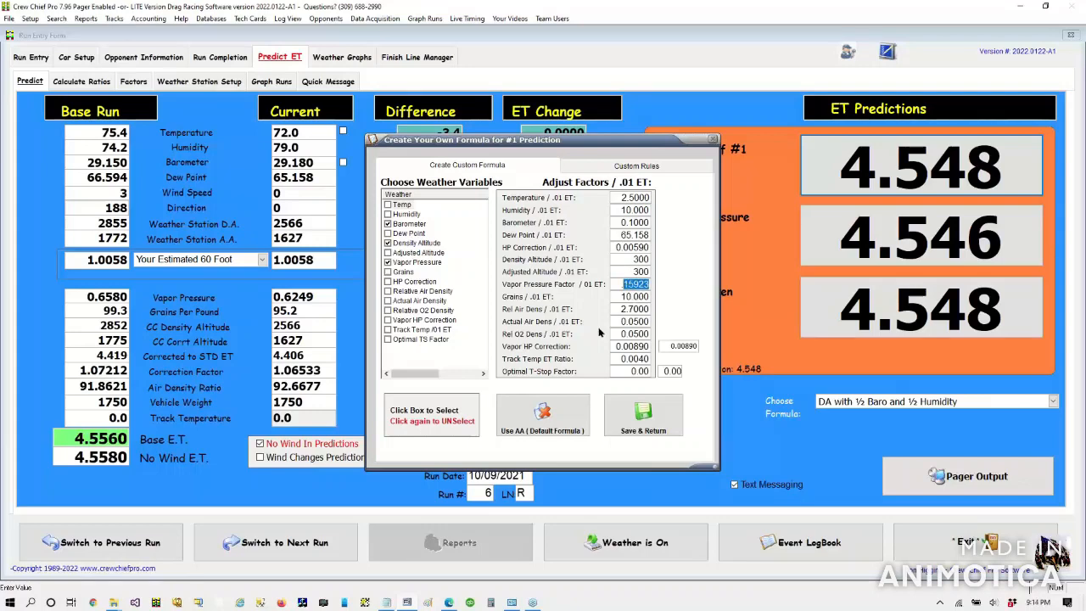
text(.07000)
key(Tab)
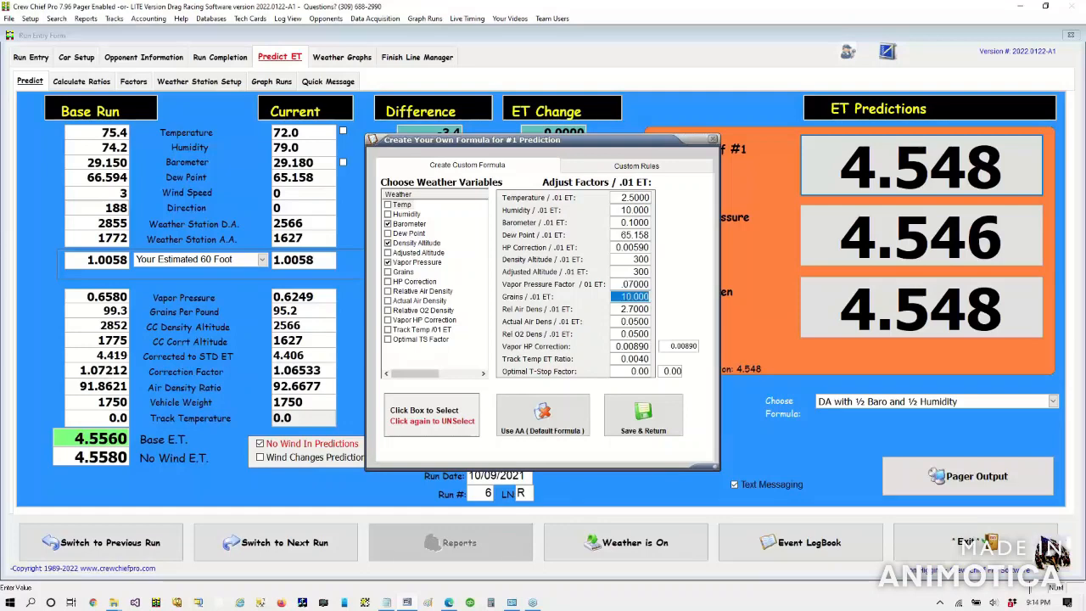
click(627, 415)
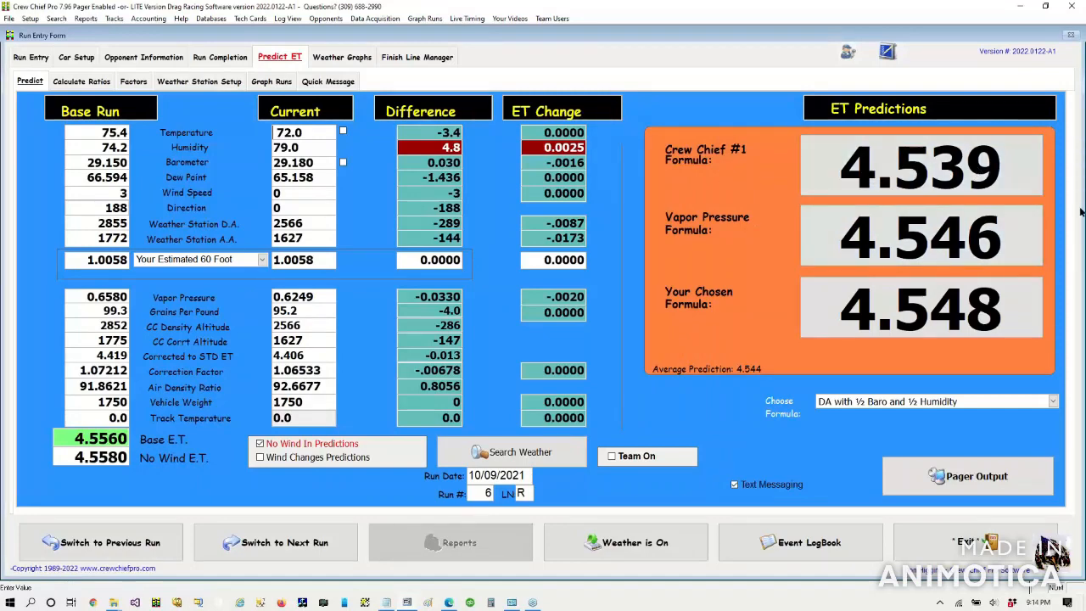
Step: Set the custom #1 formula's Density Altitude factor to 500 and save it
click(925, 165)
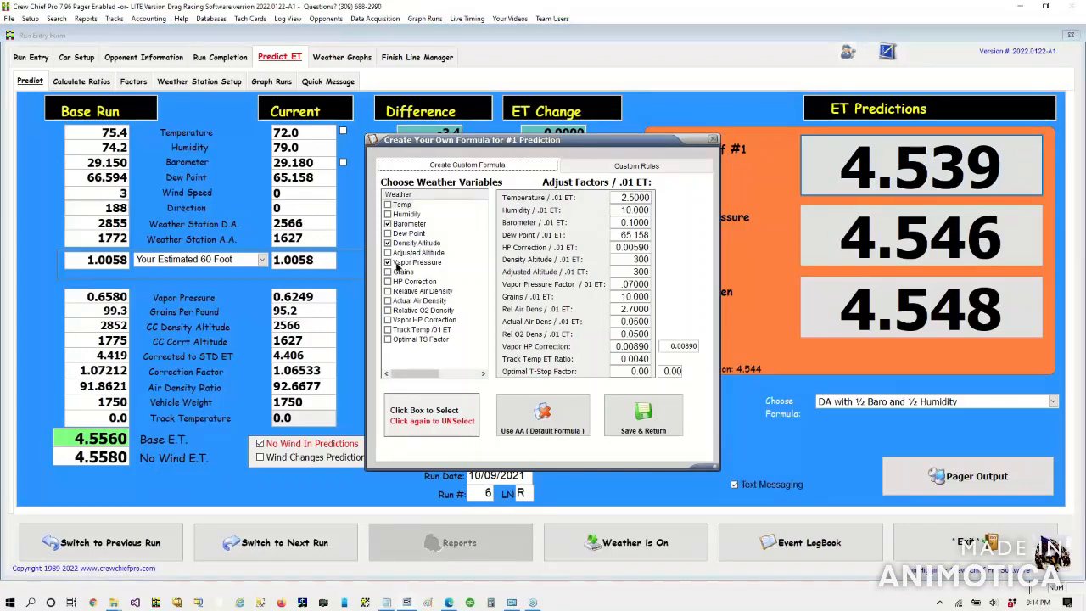
click(622, 259)
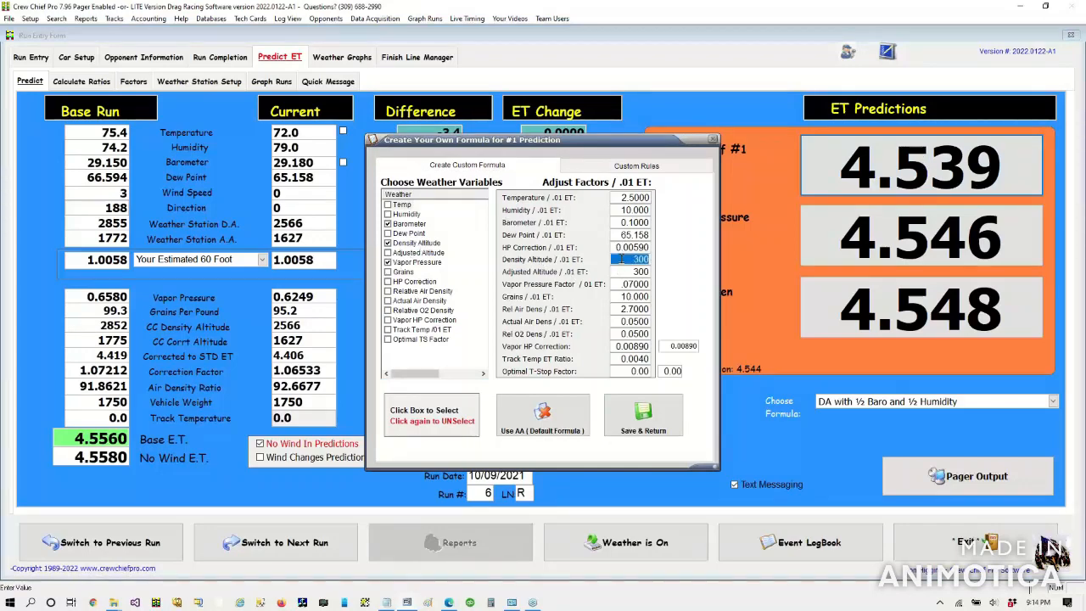
text(500)
key(Tab)
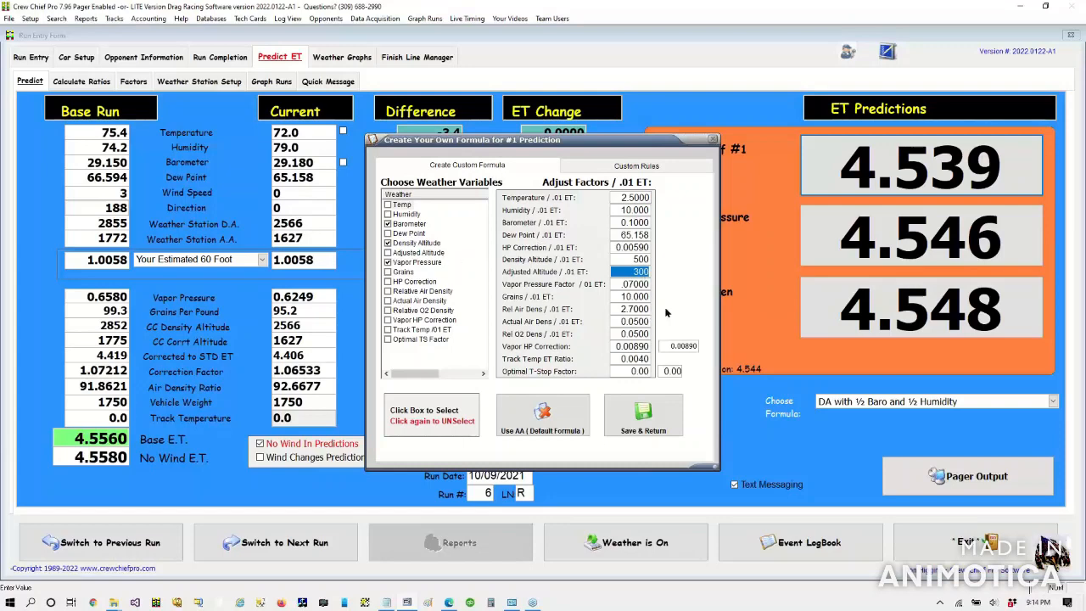
click(628, 418)
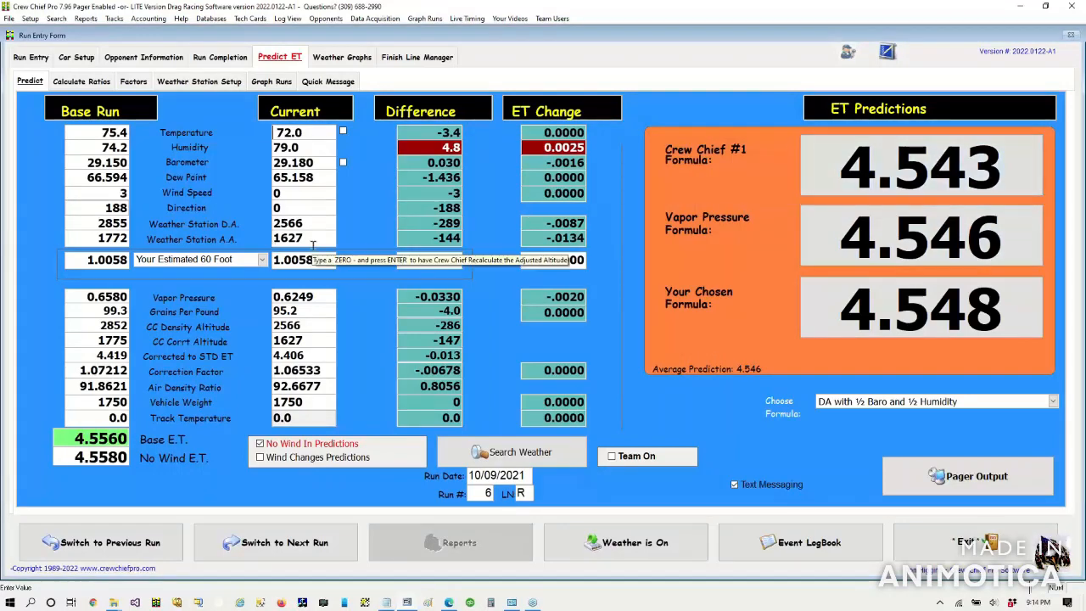
Step: Replace Density Altitude with Adjusted Altitude in the custom #1 formula and save it
click(954, 169)
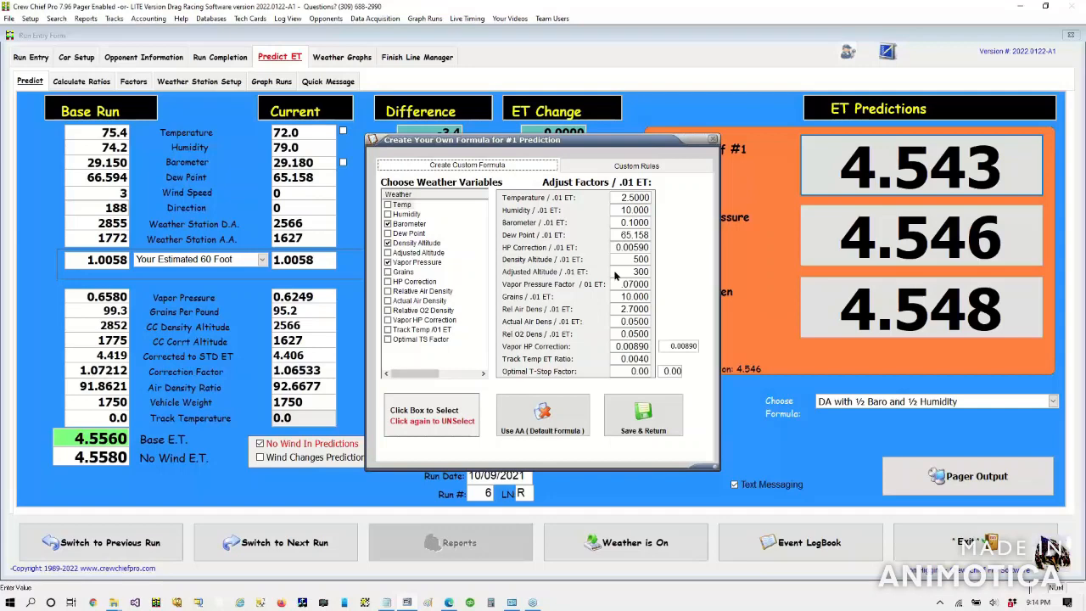
click(388, 253)
click(388, 262)
click(388, 243)
click(622, 422)
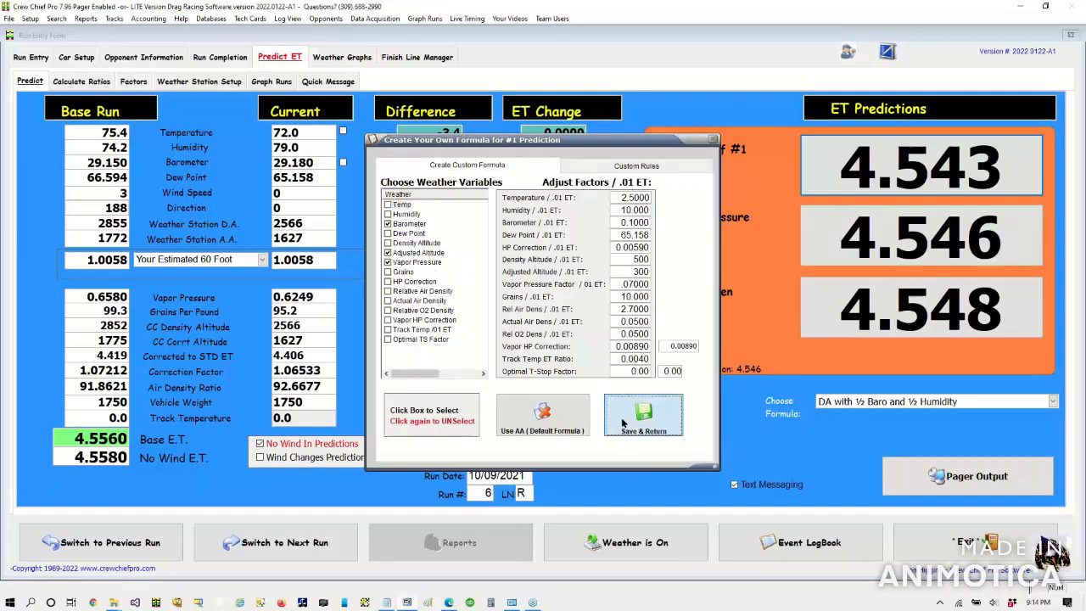
Step: Reduce the custom #1 formula's variables to just Barometer and Vapor HP Correction, and save it
click(854, 167)
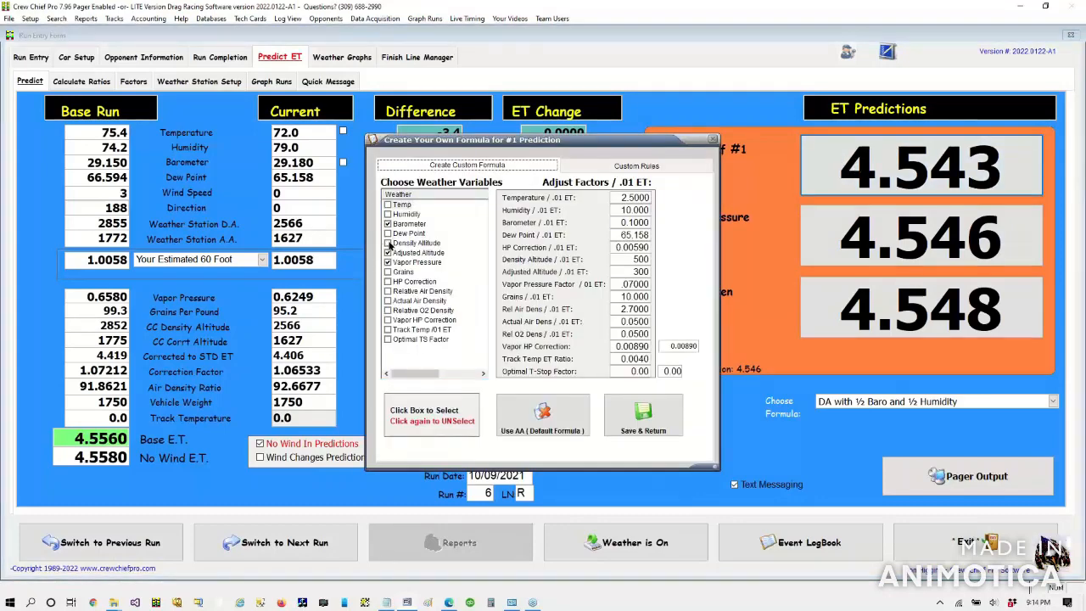
click(388, 243)
click(388, 253)
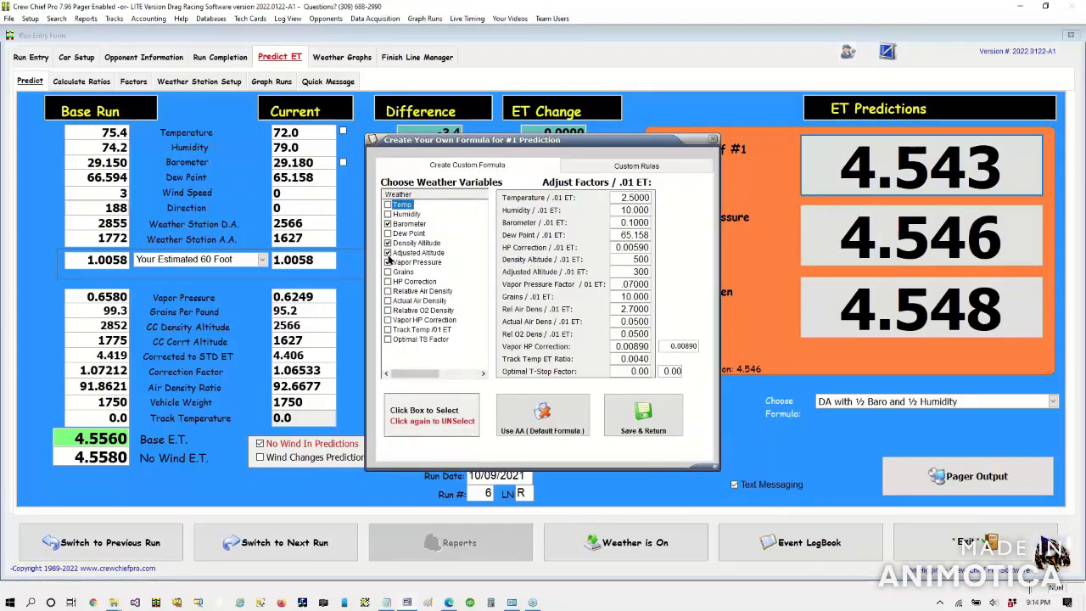
click(388, 262)
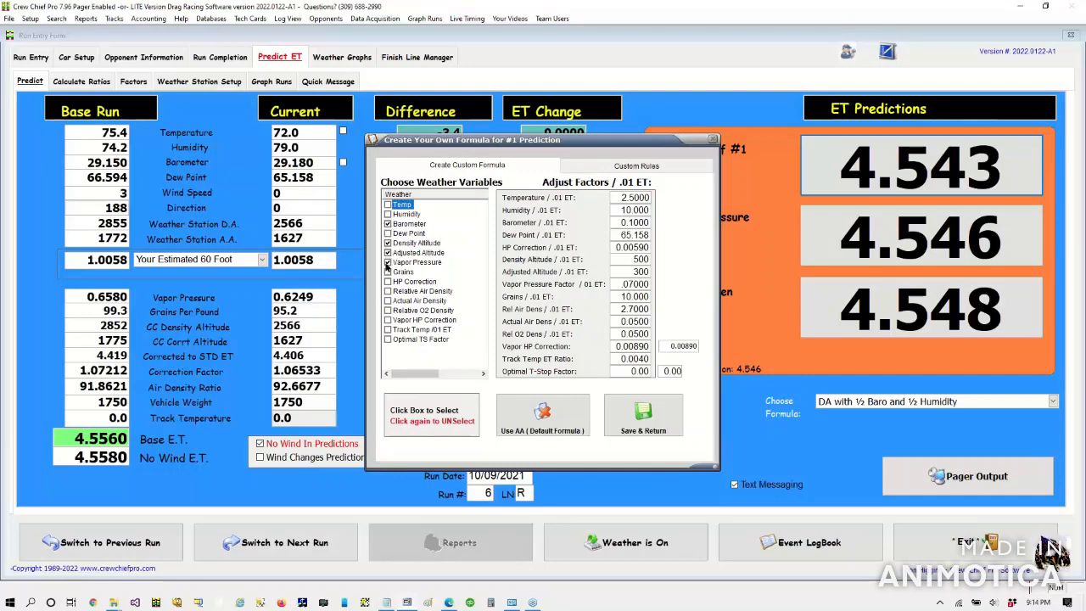
click(388, 320)
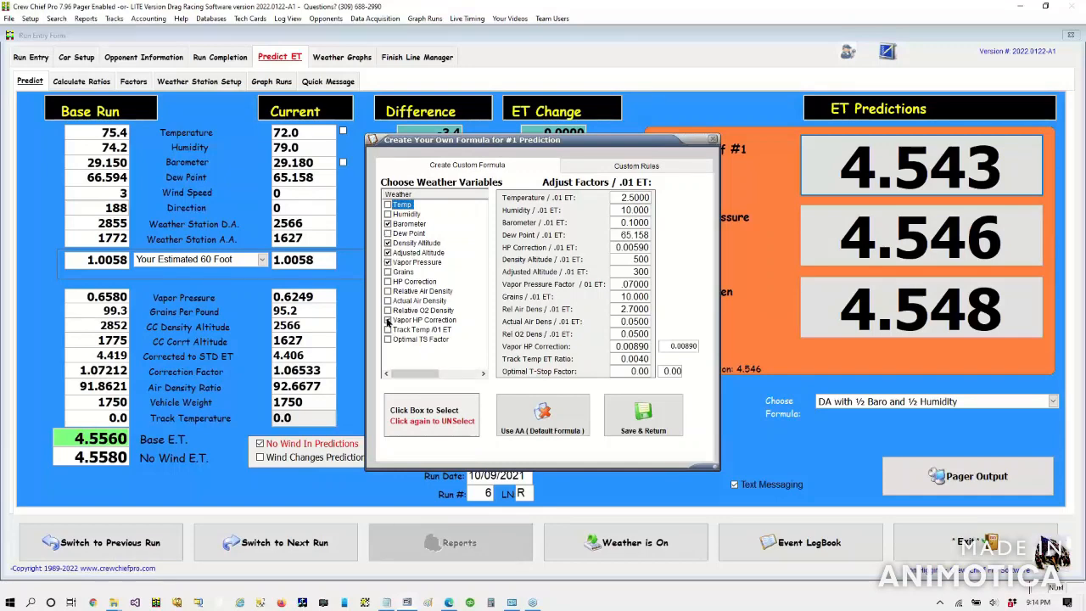
click(388, 242)
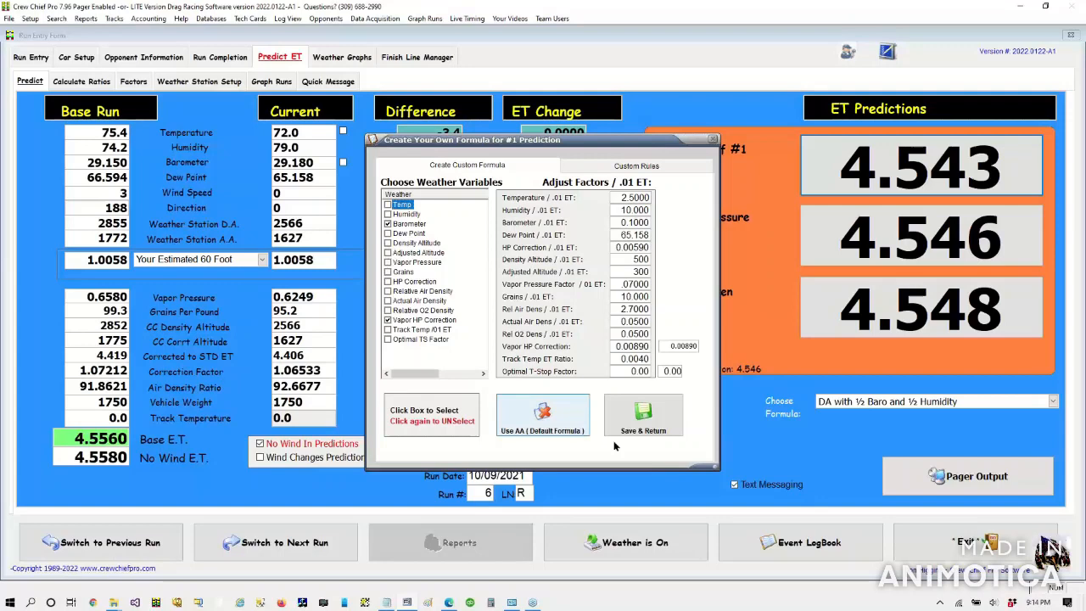
click(643, 414)
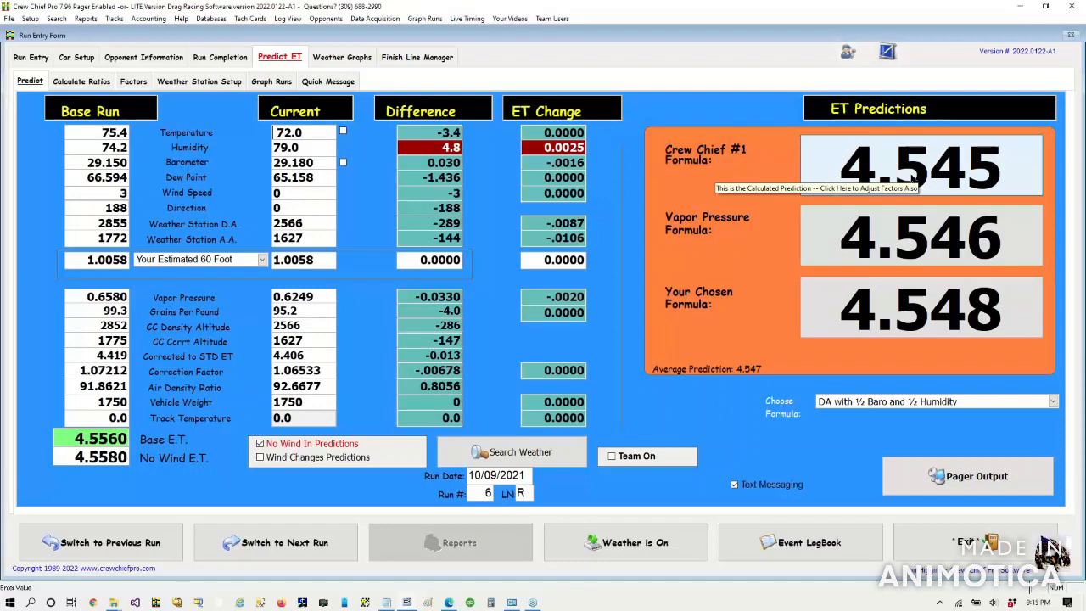
Step: Reset the prediction factors to the recommended starting base values and save them
click(1079, 186)
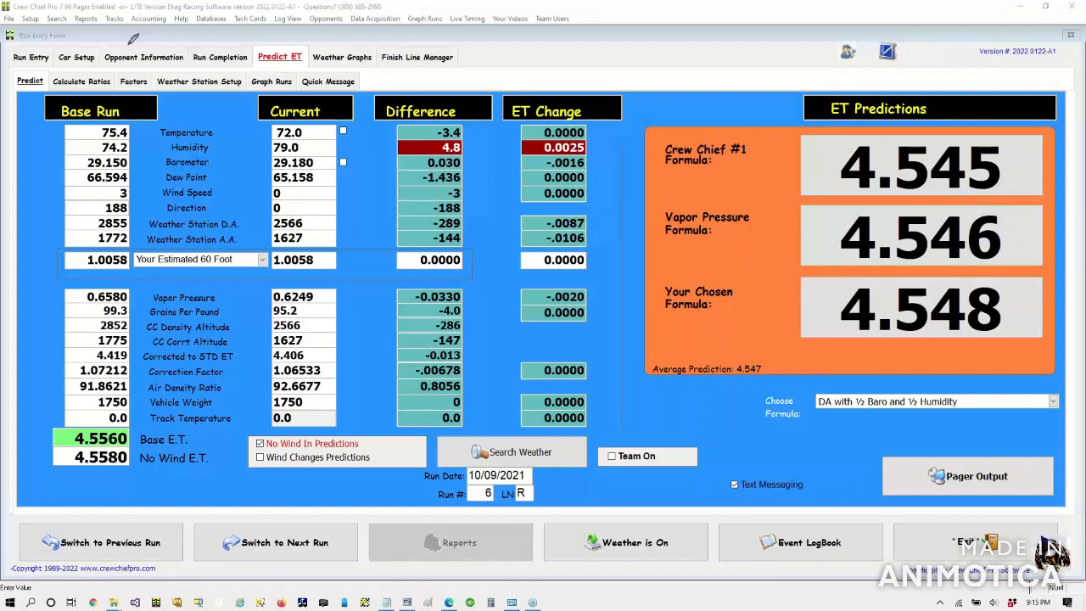
mouse_move(114, 68)
mouse_down()
mouse_move(102, 95)
mouse_move(176, 74)
mouse_move(111, 65)
mouse_move(124, 60)
mouse_move(125, 73)
mouse_move(136, 62)
mouse_up()
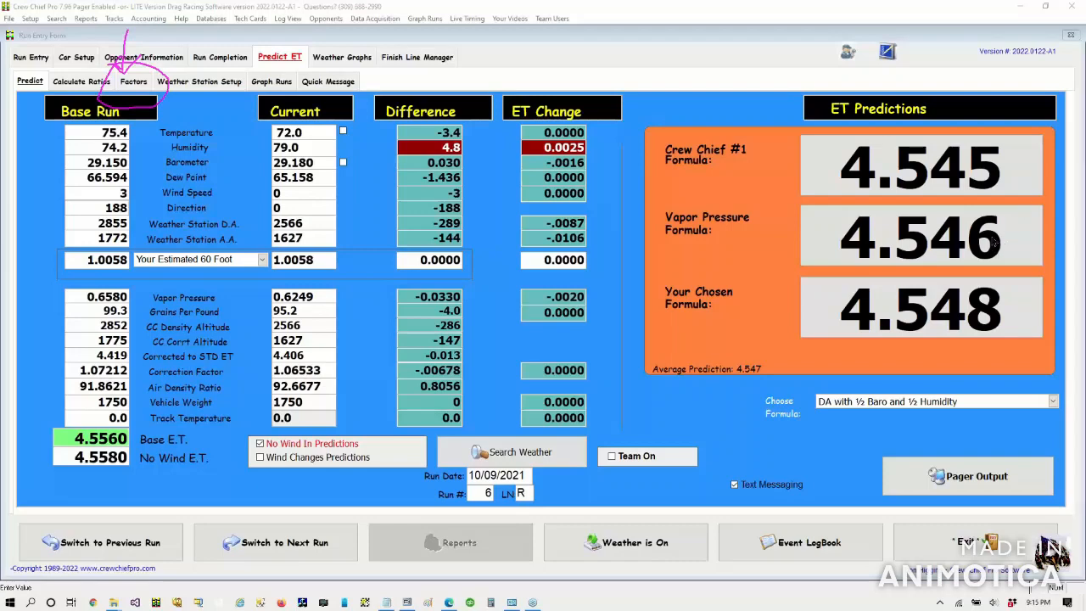
click(129, 81)
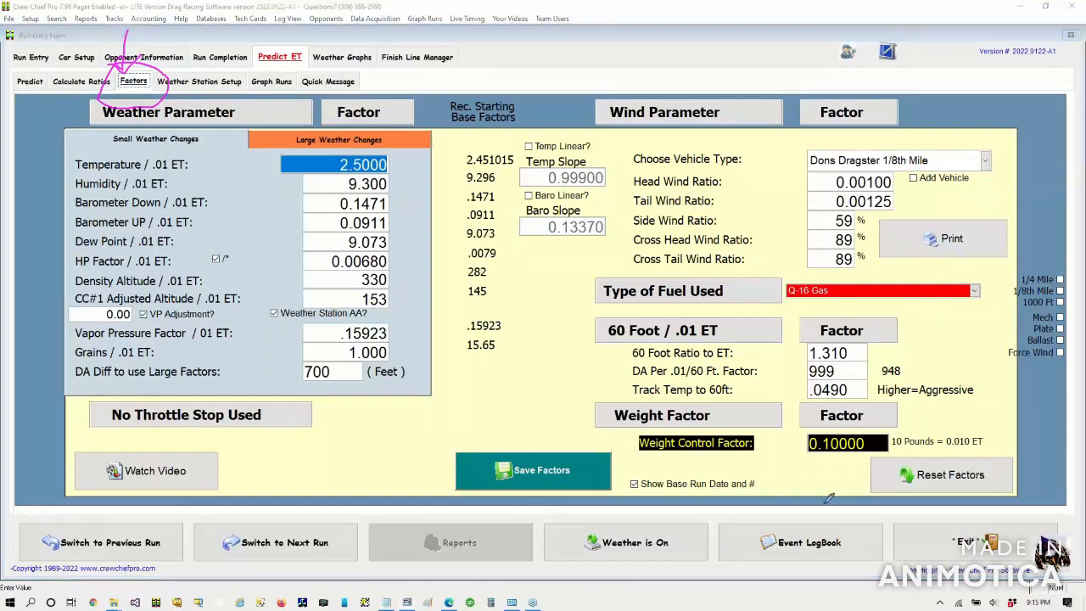
mouse_move(836, 432)
mouse_down()
mouse_move(907, 505)
mouse_move(976, 513)
mouse_move(1002, 454)
mouse_move(788, 483)
mouse_move(785, 497)
mouse_up()
mouse_move(1006, 346)
mouse_down()
mouse_move(989, 482)
mouse_move(980, 452)
mouse_move(1013, 456)
mouse_up()
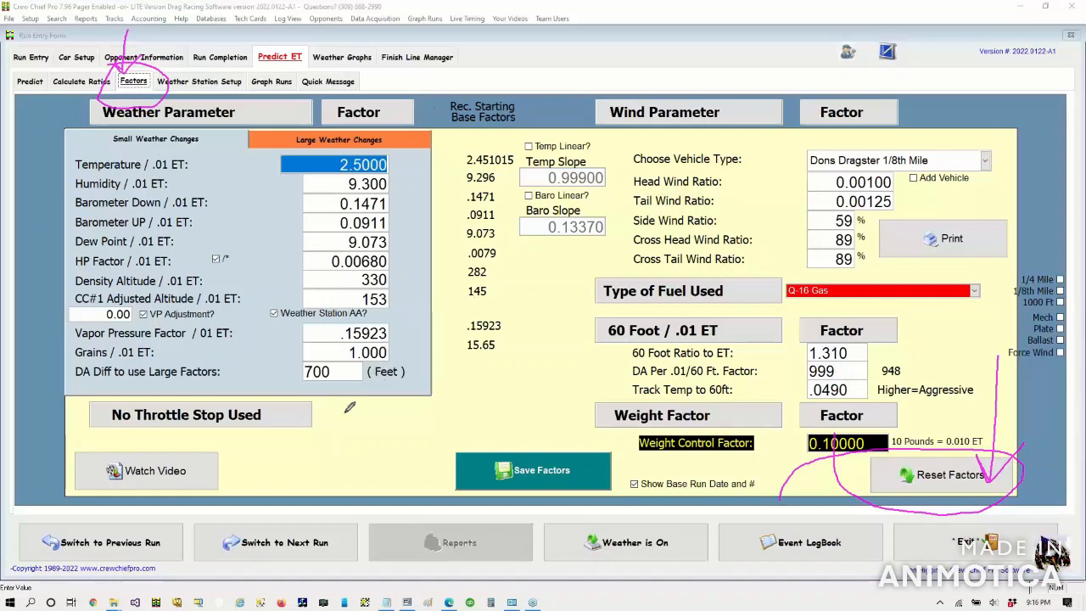
mouse_move(363, 395)
mouse_down()
mouse_move(388, 368)
mouse_move(388, 114)
mouse_move(219, 246)
mouse_move(285, 394)
mouse_move(392, 387)
mouse_up()
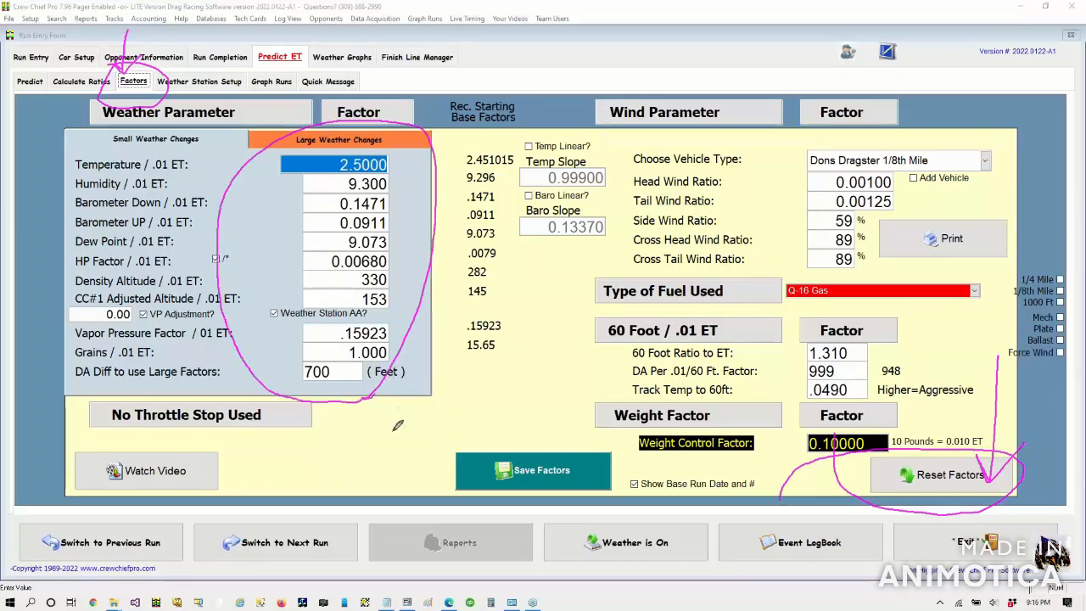
drag(260, 349, 327, 348)
click(920, 481)
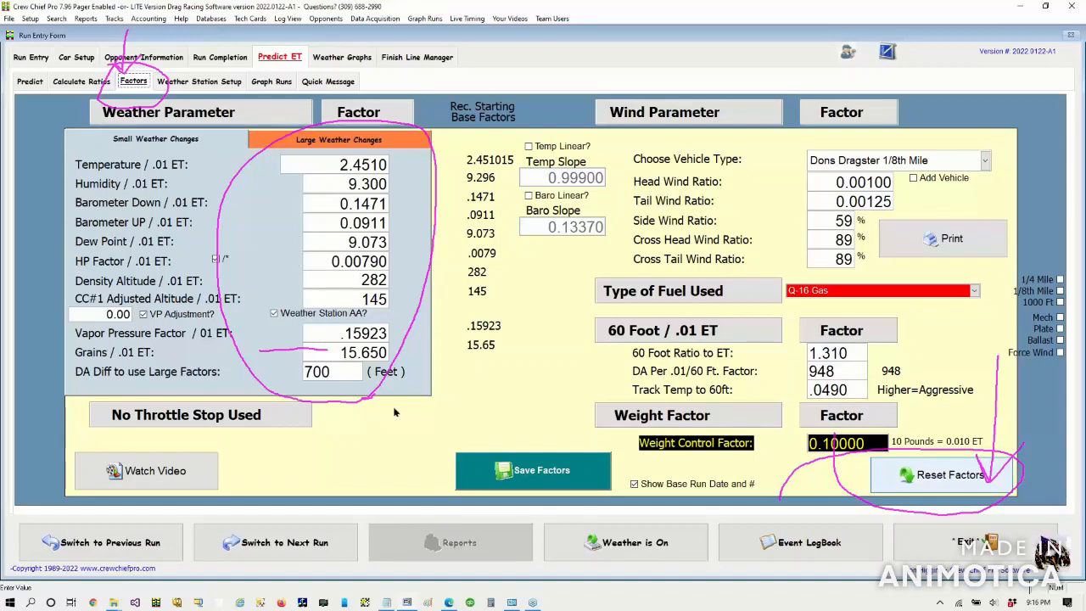
click(542, 469)
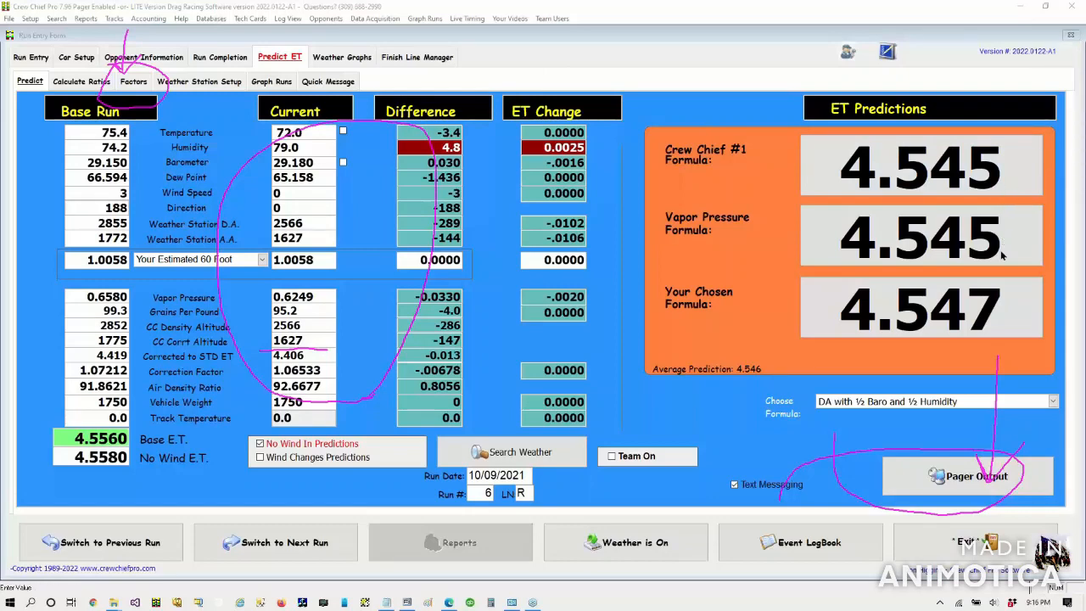
key(Escape)
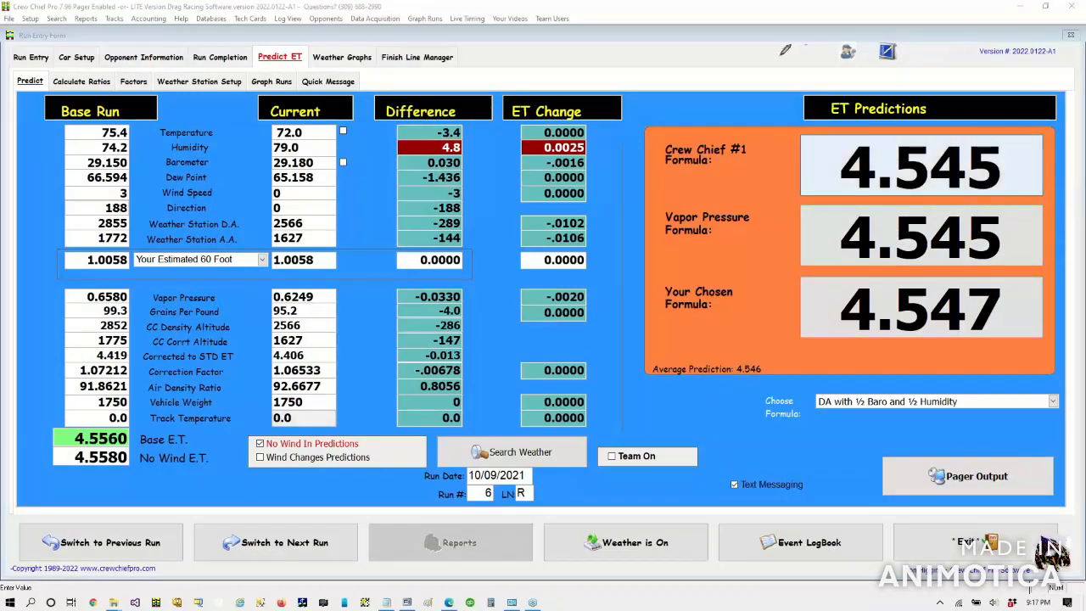
Step: Open the vehicle maintenance information and check the replacement interval and runs remaining for the spark plug wires
key(ctrl+2)
mouse_move(798, 38)
mouse_down()
mouse_move(854, 82)
mouse_move(874, 57)
mouse_move(851, 24)
mouse_move(801, 57)
mouse_up()
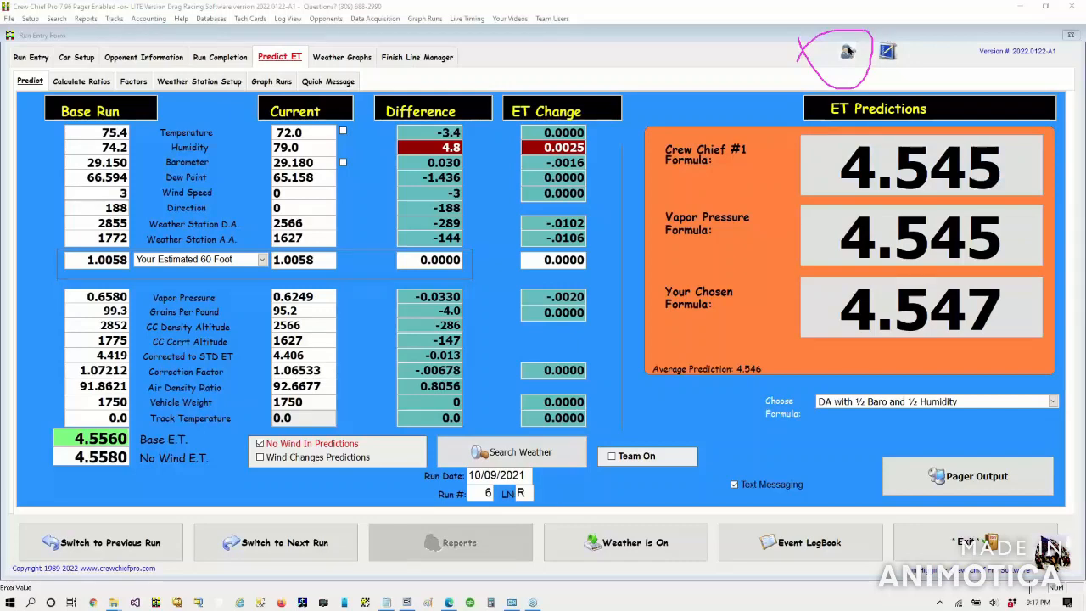
click(848, 51)
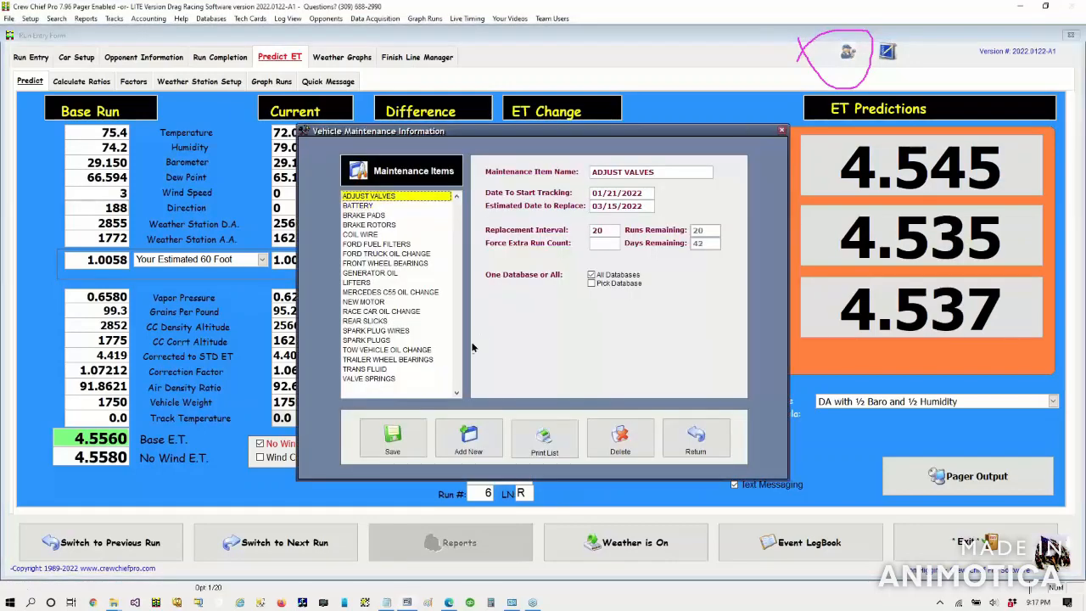
click(391, 331)
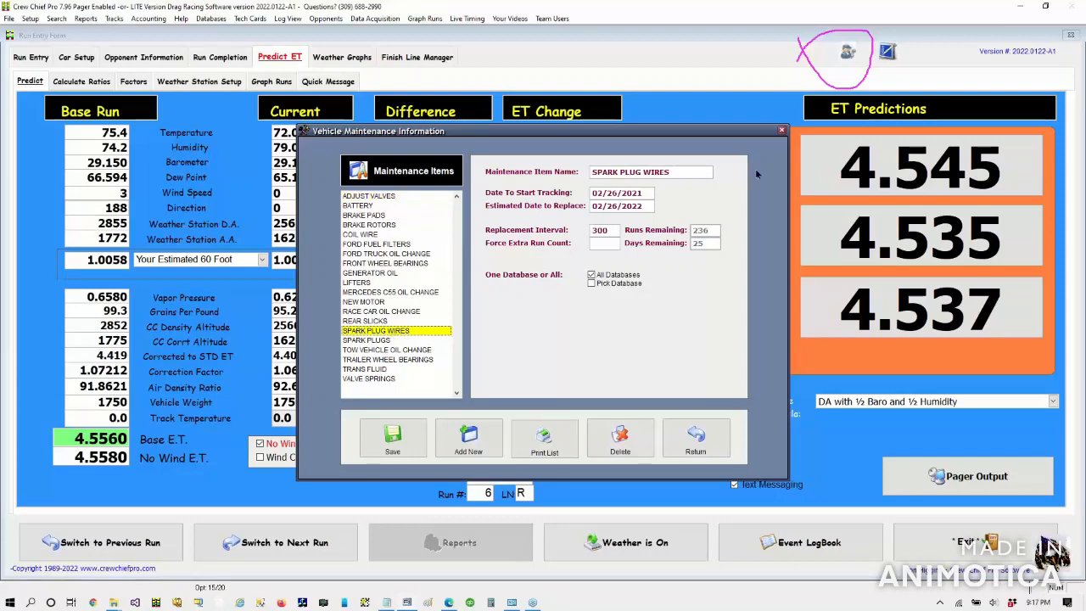
click(612, 230)
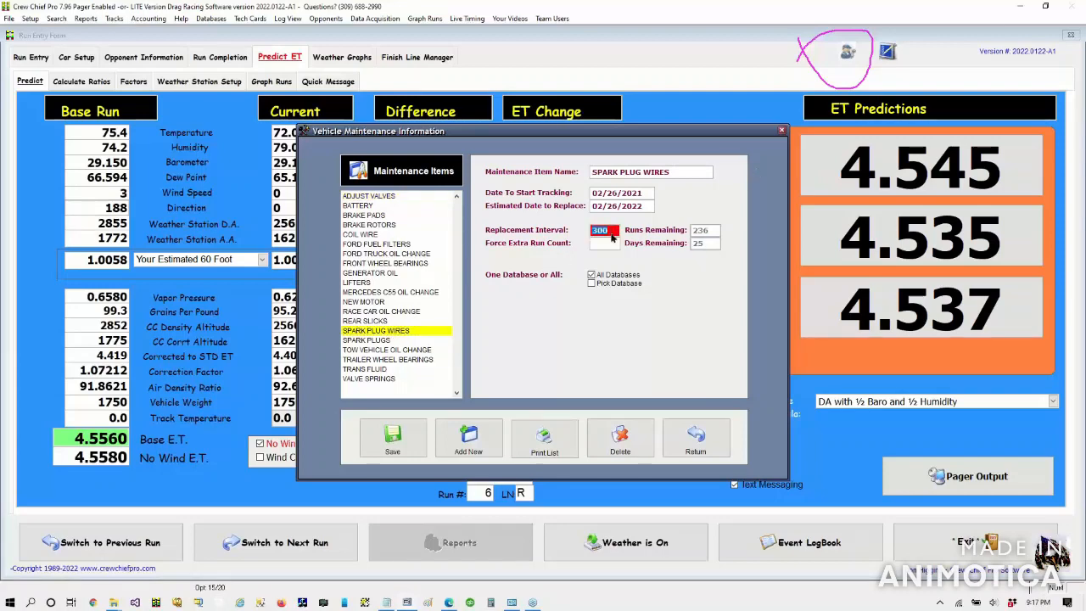
click(709, 233)
Step: Preview the printable maintenance schedule on screen
click(545, 436)
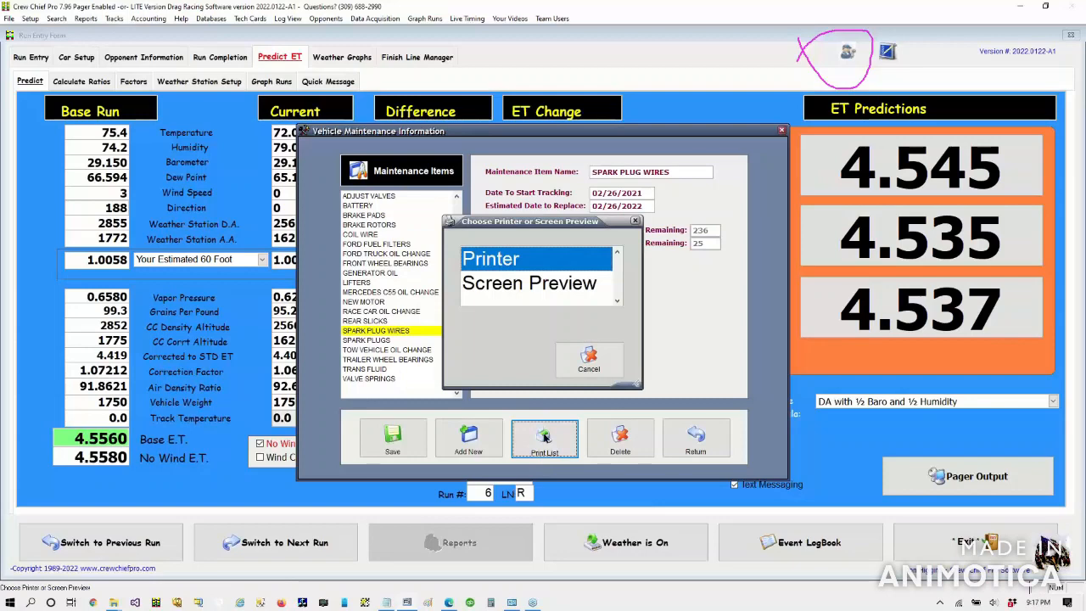
key(Down)
key(Return)
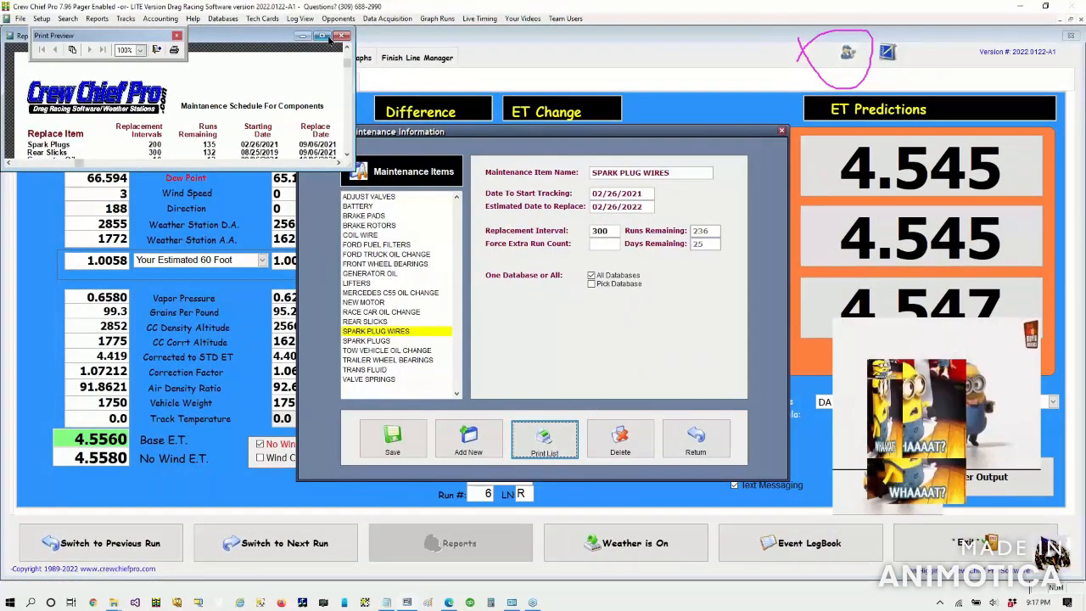
Step: Enlarge the maintenance schedule preview to read it, and close both the preview and the vehicle maintenance information
click(327, 38)
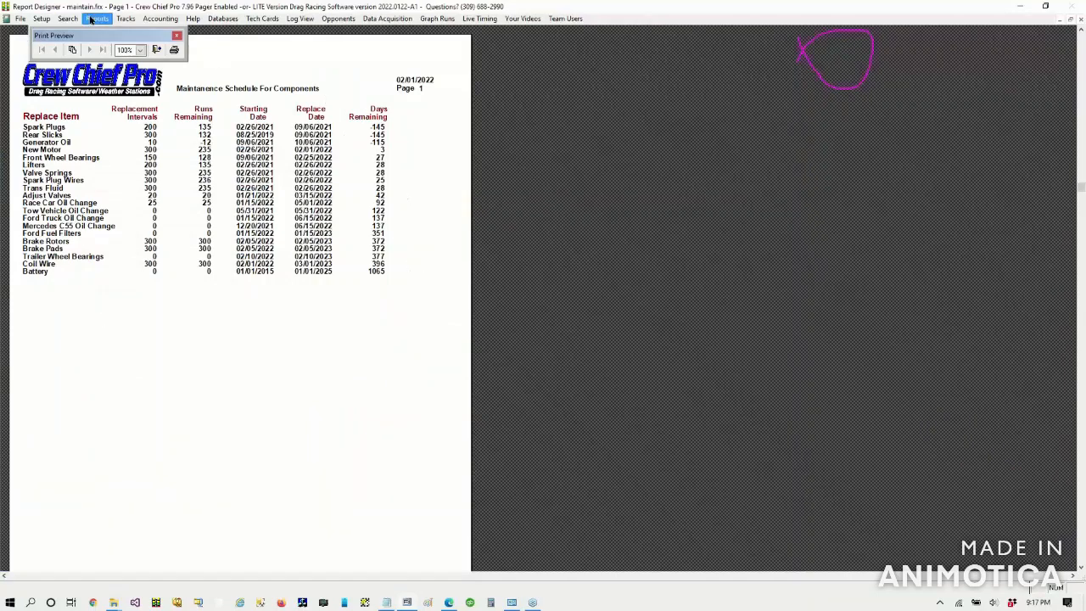
click(177, 35)
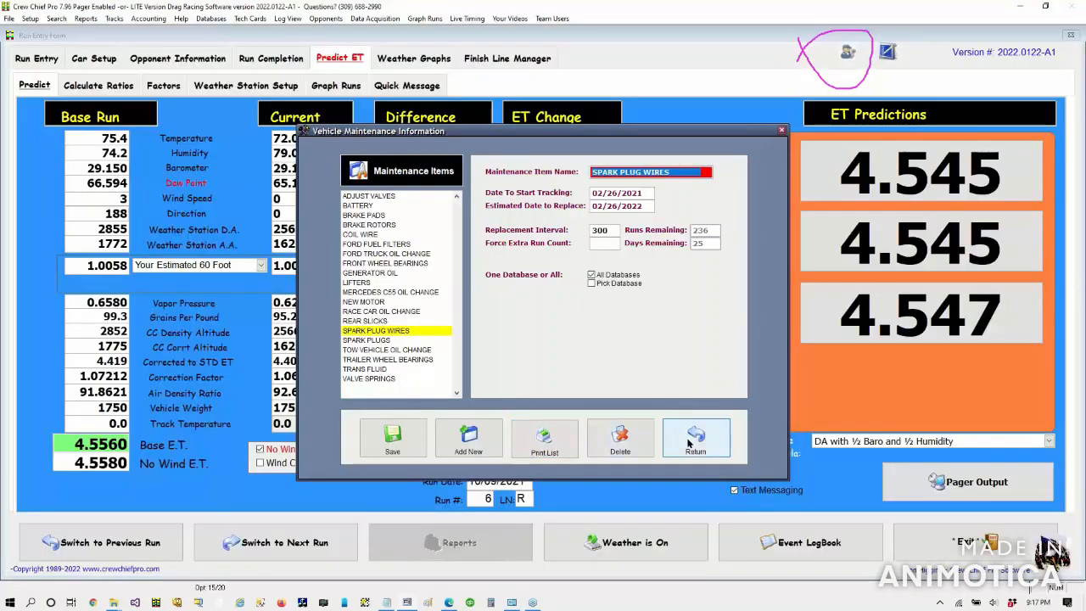
click(694, 438)
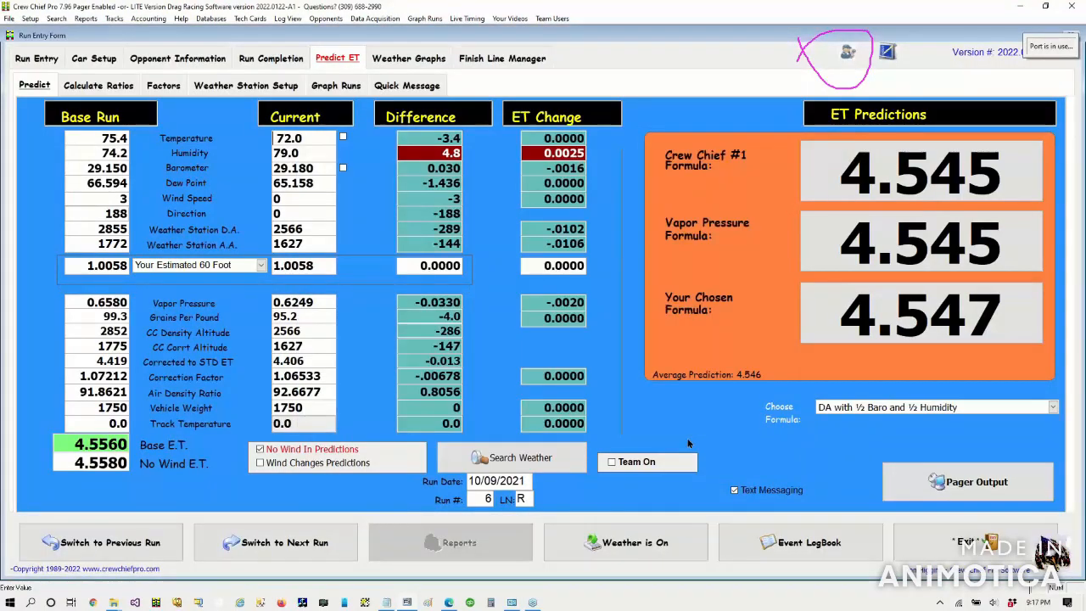
click(1081, 167)
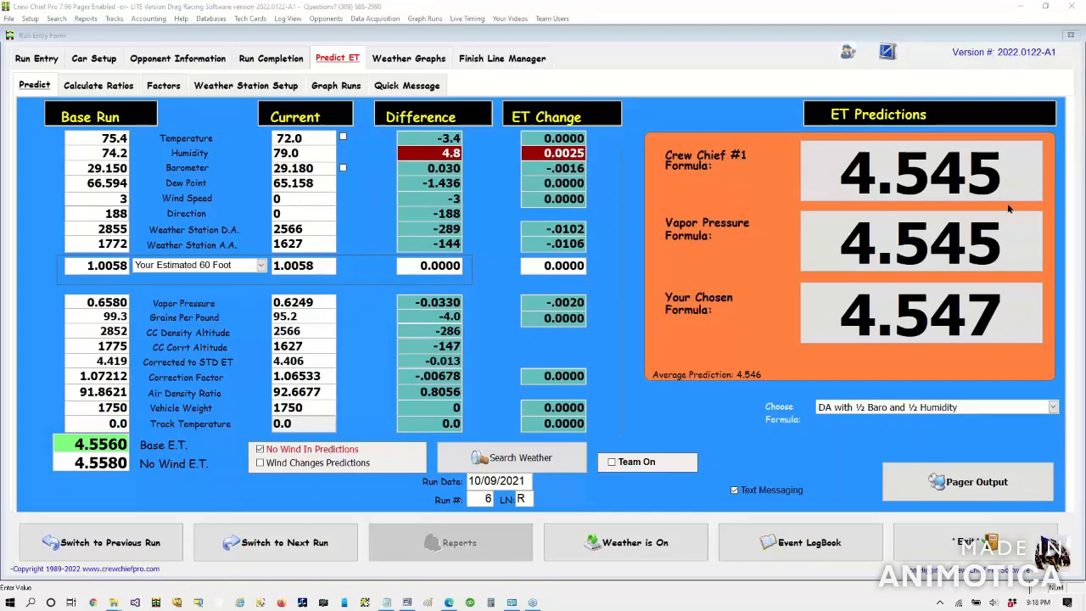
key(ctrl+2)
mouse_move(635, 415)
mouse_down()
mouse_move(602, 430)
mouse_move(701, 522)
mouse_move(713, 420)
mouse_move(604, 413)
mouse_up()
drag(593, 335, 626, 443)
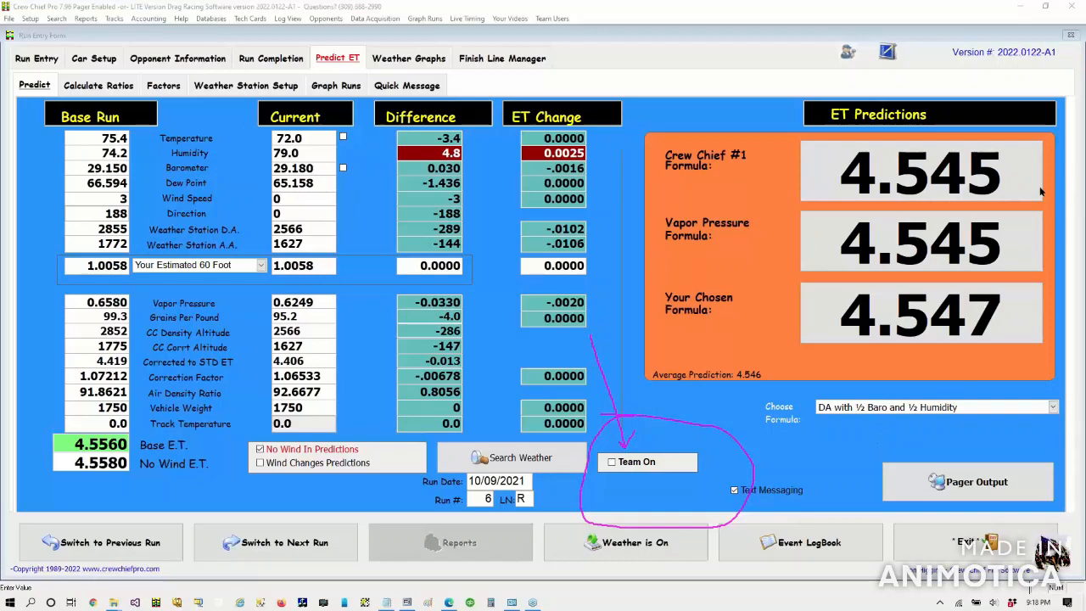
Step: Turn on team predictions, compare the ET predictions of the two team members, and exit the team prediction form
click(625, 465)
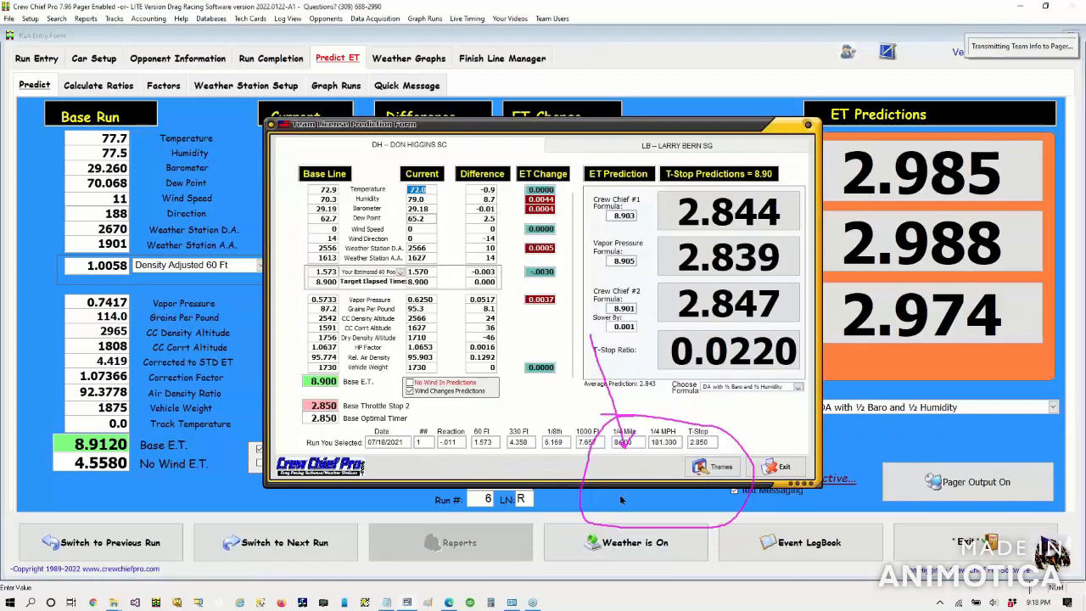
click(661, 146)
click(461, 151)
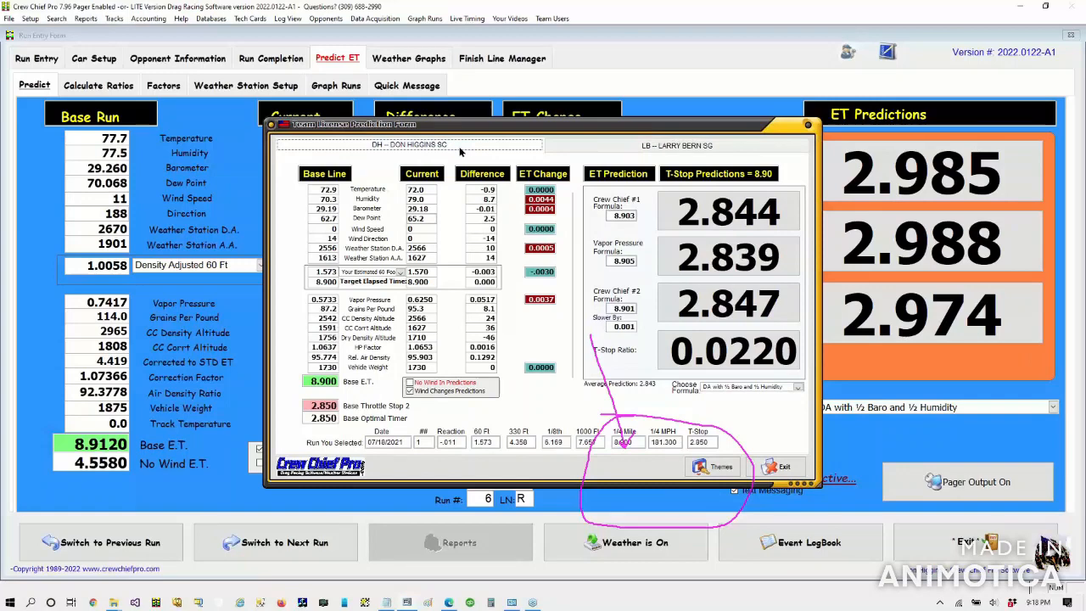
click(638, 150)
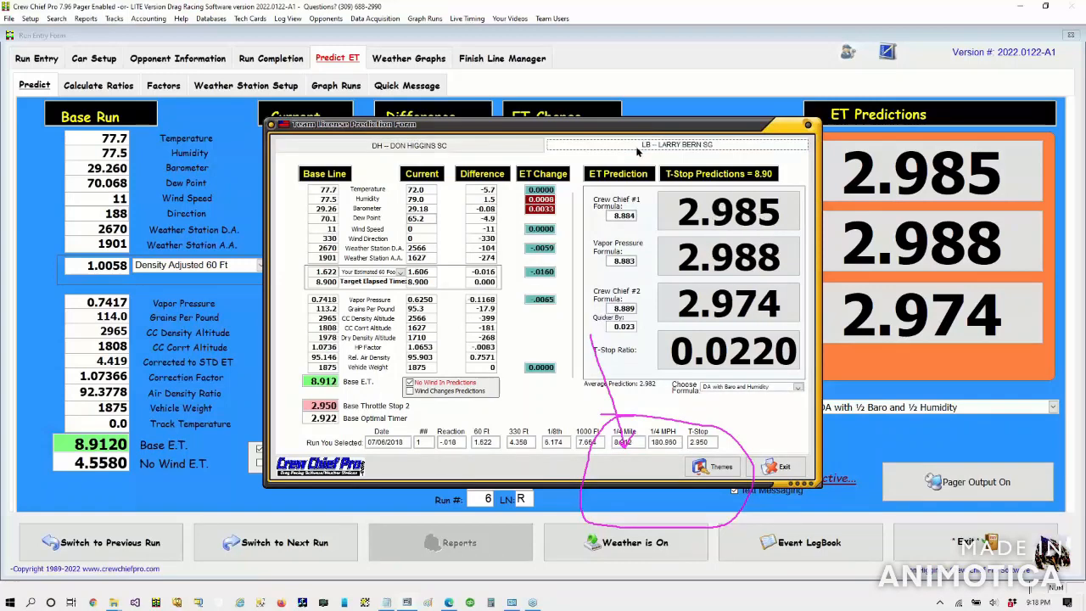
click(488, 151)
click(638, 150)
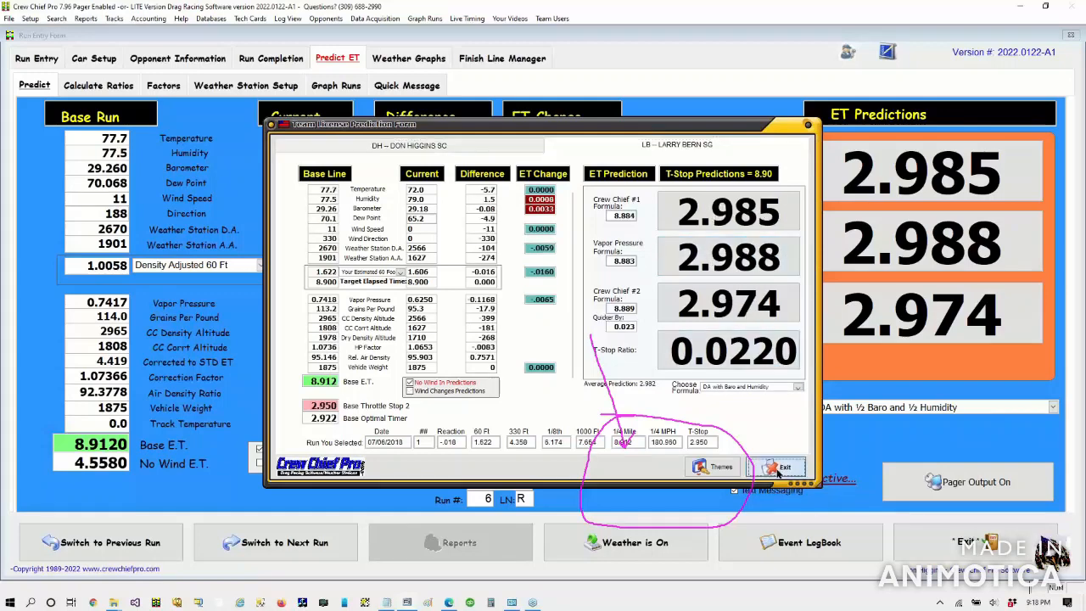
click(777, 469)
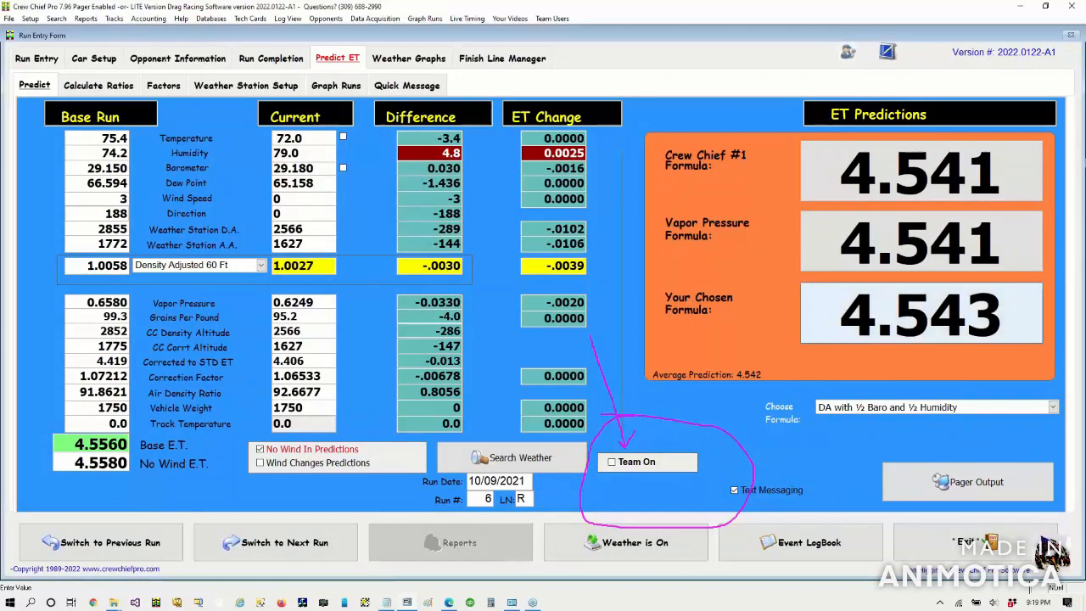
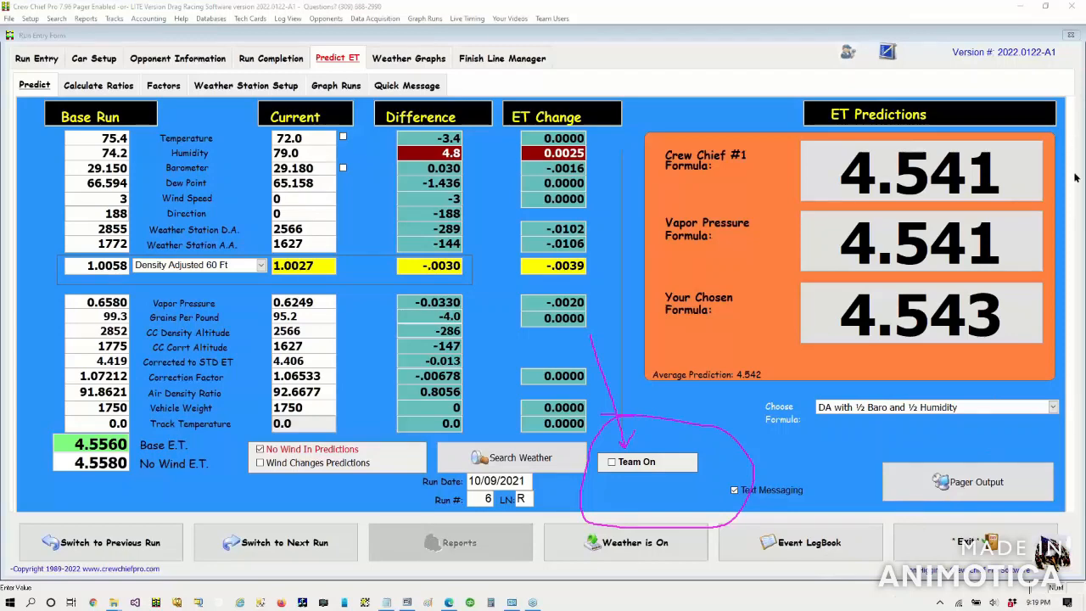
click(999, 244)
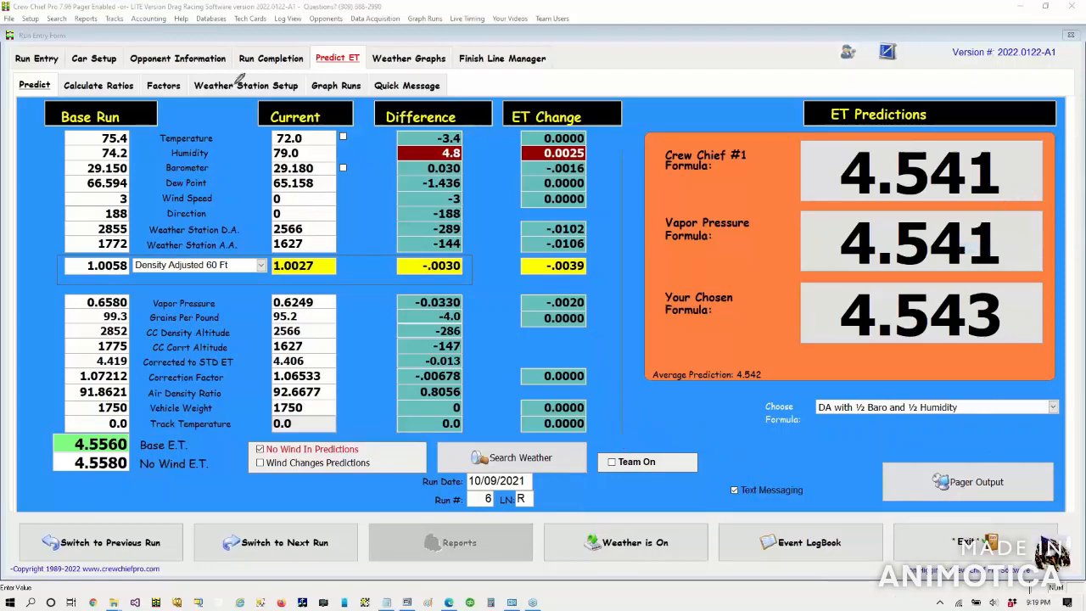
mouse_move(266, 286)
mouse_down()
mouse_move(270, 267)
mouse_move(241, 236)
mouse_move(124, 240)
mouse_move(174, 307)
mouse_move(277, 287)
mouse_up()
mouse_move(234, 131)
mouse_down()
mouse_move(217, 252)
mouse_move(255, 222)
mouse_up()
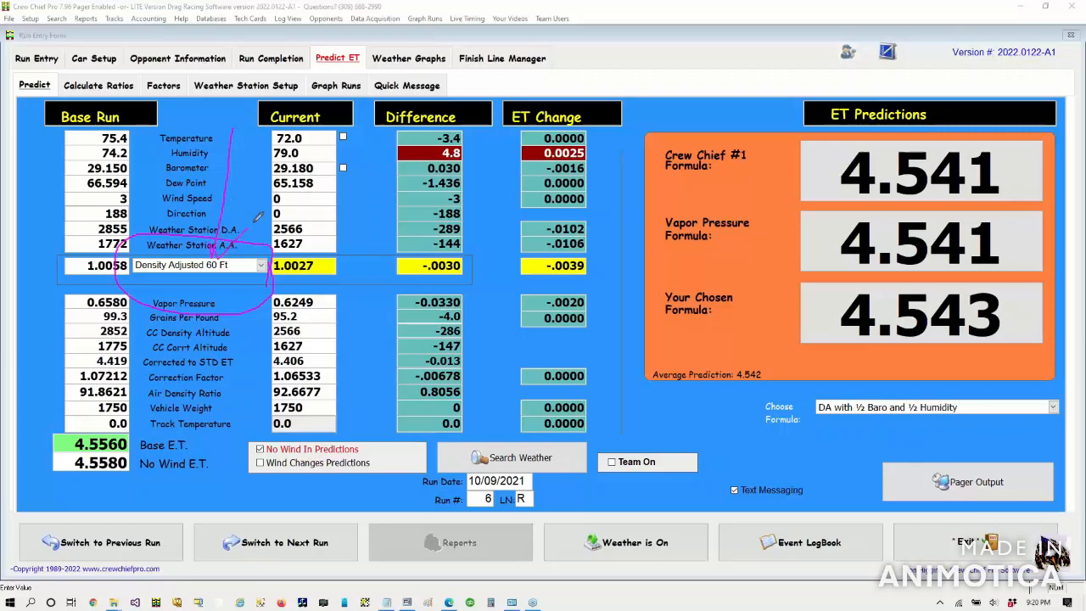
drag(148, 285, 260, 286)
right_click(1078, 176)
click(990, 184)
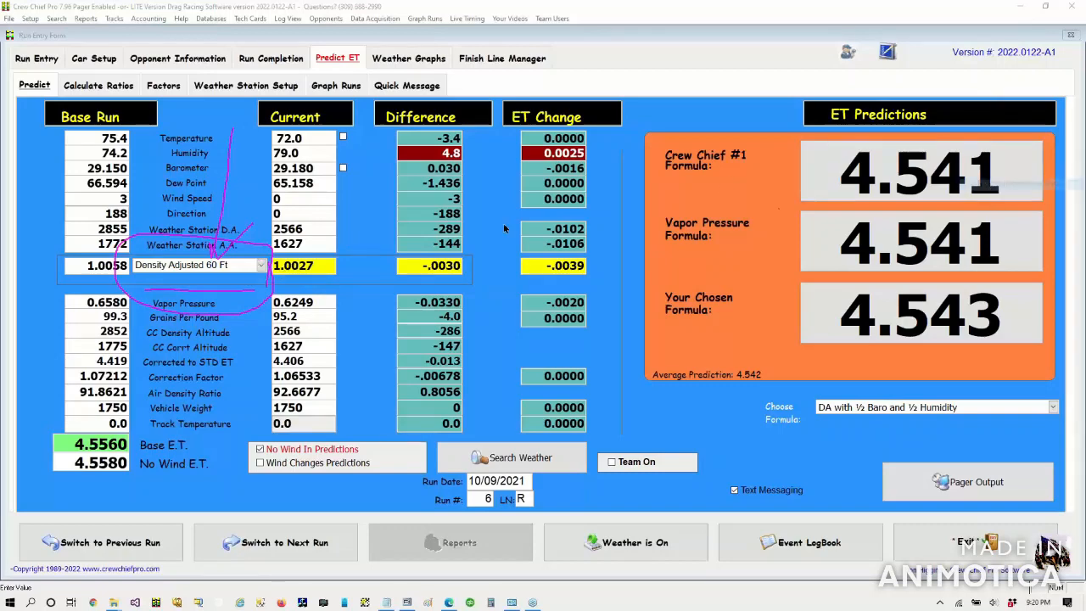
Step: Try the 60-foot calculation Your Average 60 Ft in Database, and return it to Density Adjusted 60 Ft
click(261, 267)
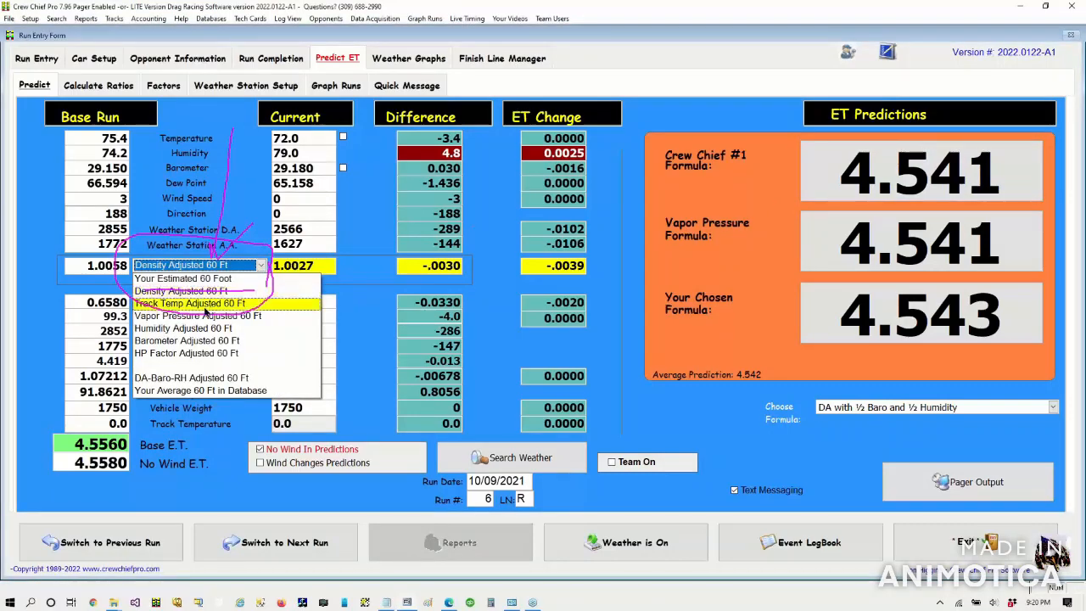
click(194, 392)
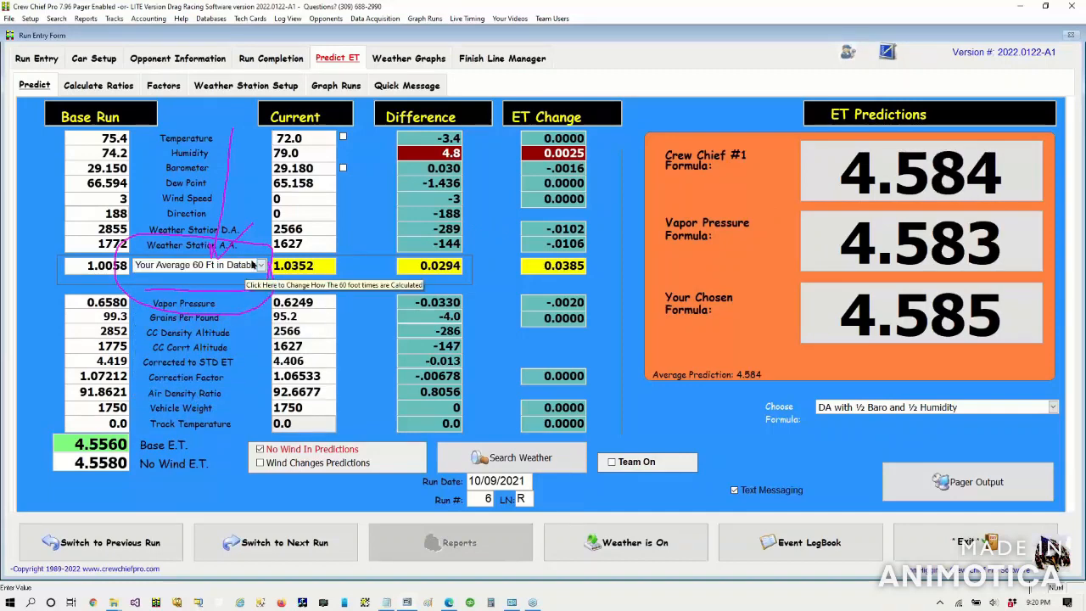
click(262, 266)
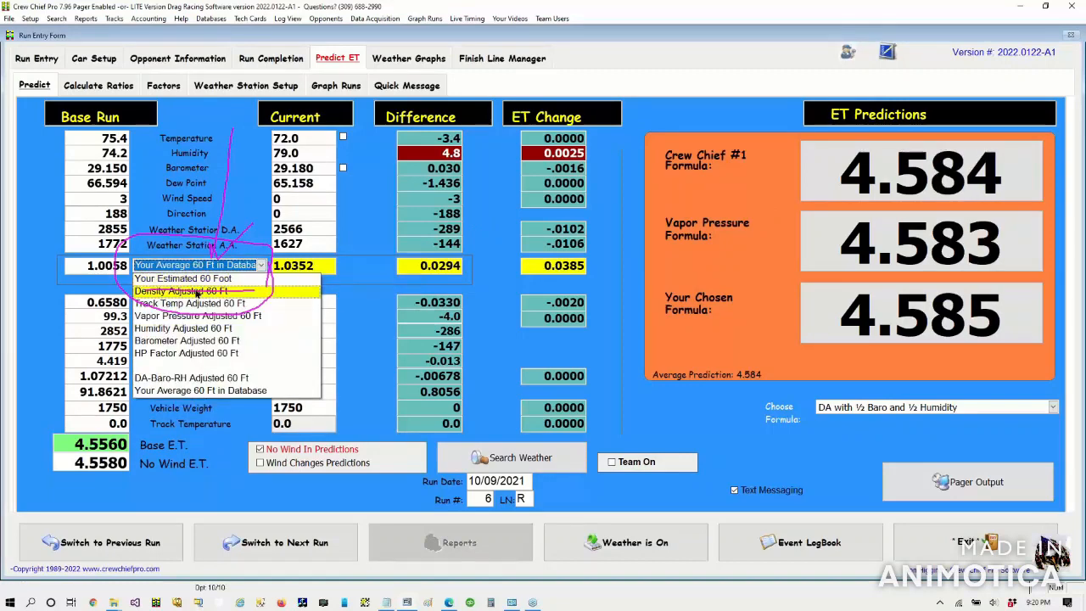
click(198, 292)
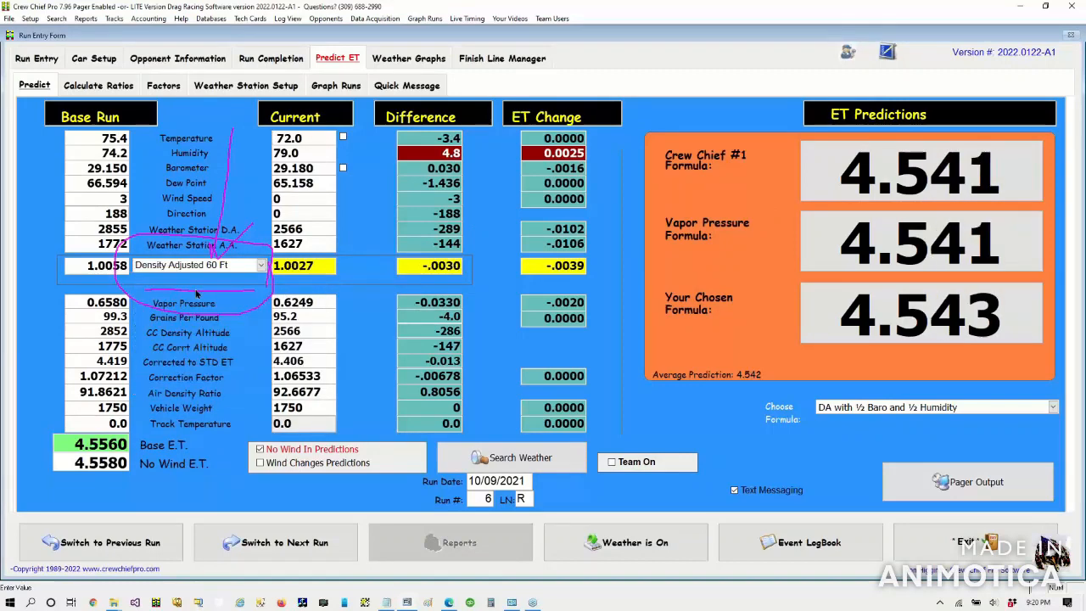
Step: Try Humidity Adjusted 60 Ft and Barometer Adjusted 60 Ft as the 60-foot calculation
click(263, 268)
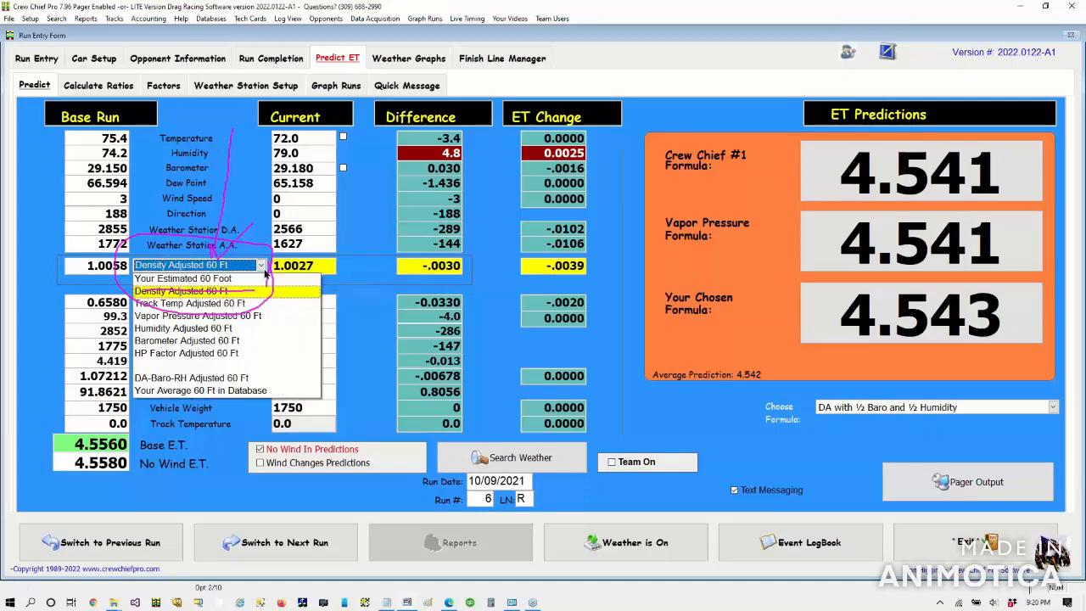
click(198, 315)
click(262, 267)
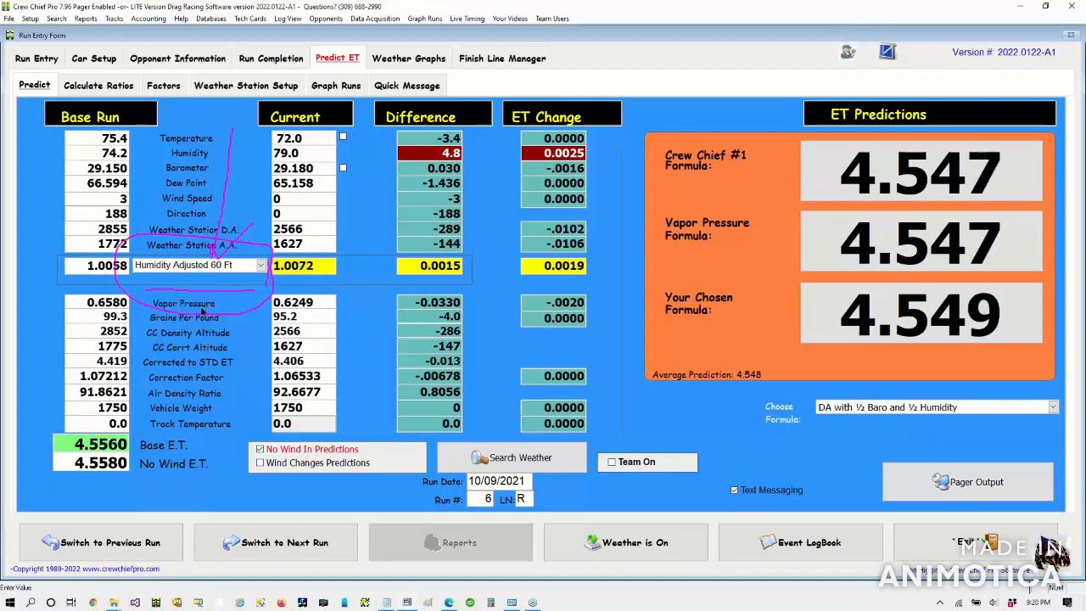
click(258, 267)
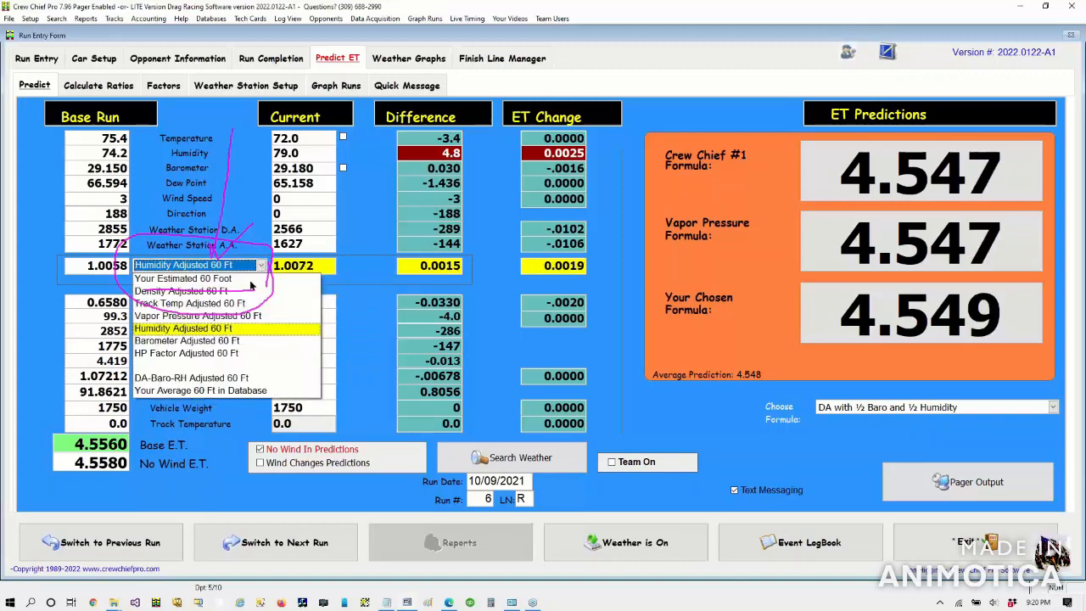
click(201, 342)
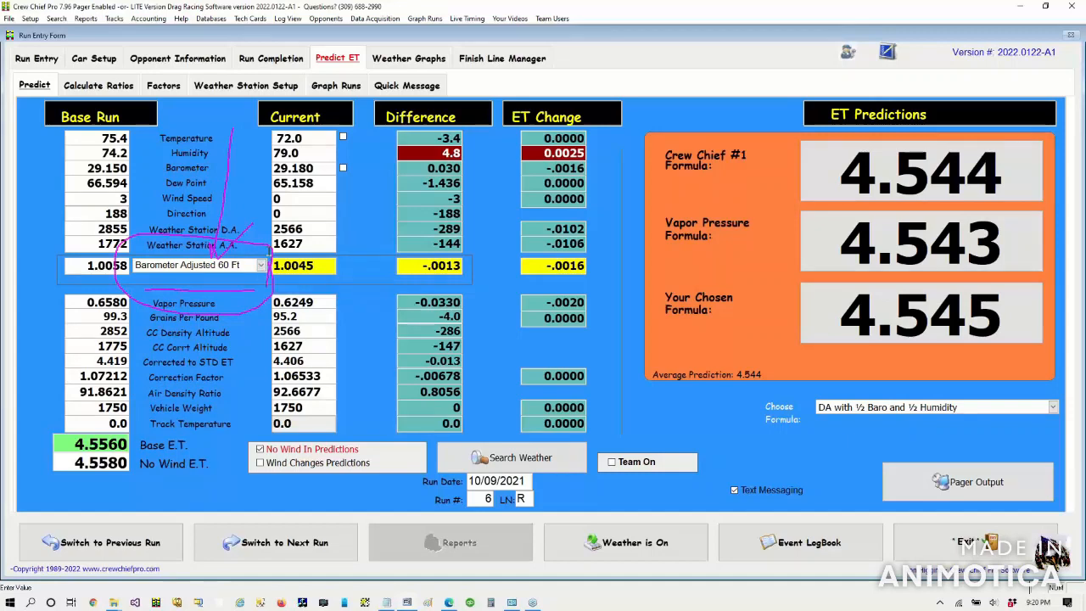
Step: Set the current temperature to 88.0 and the 60-foot calculation to Density Adjusted 60 Ft
click(323, 138)
text(88.0)
key(Tab)
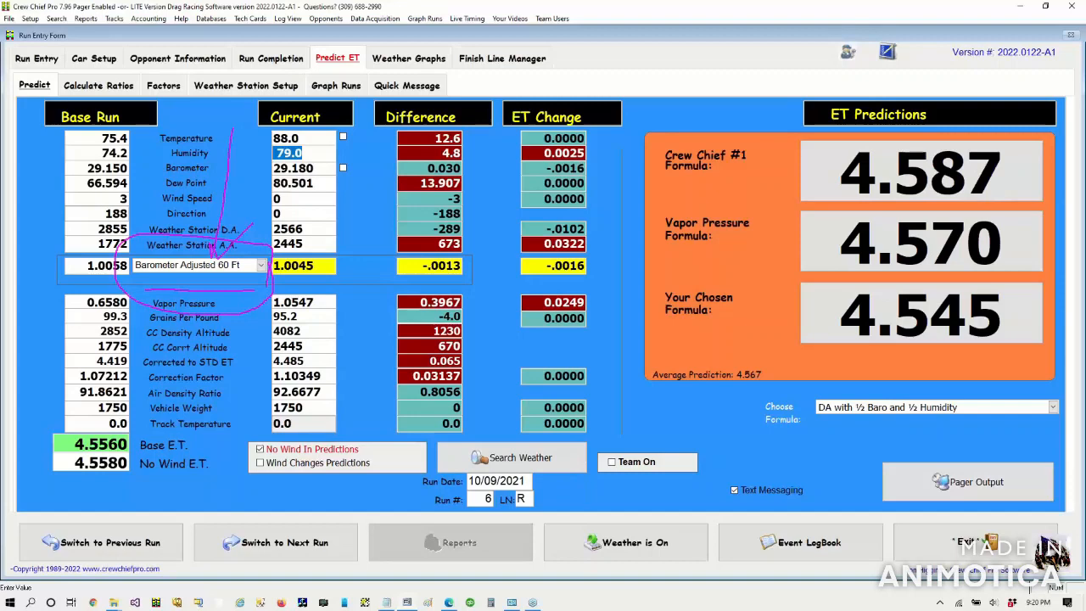
click(262, 266)
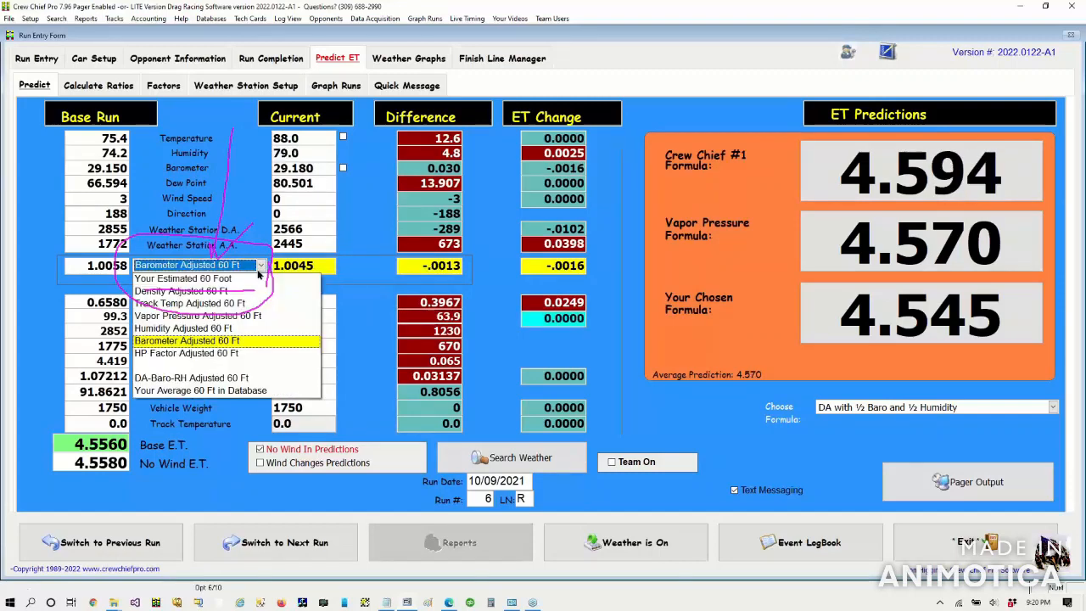
click(199, 292)
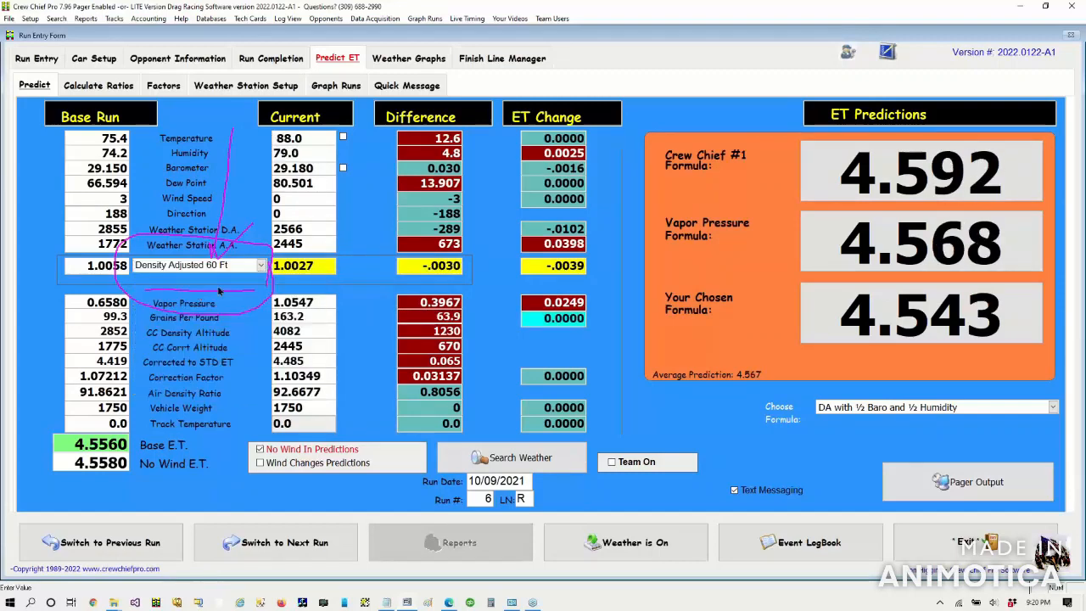
Step: Step through the current weather station D.A., A.A. and 60-foot values, keeping them, to recalculate the predictions
click(314, 235)
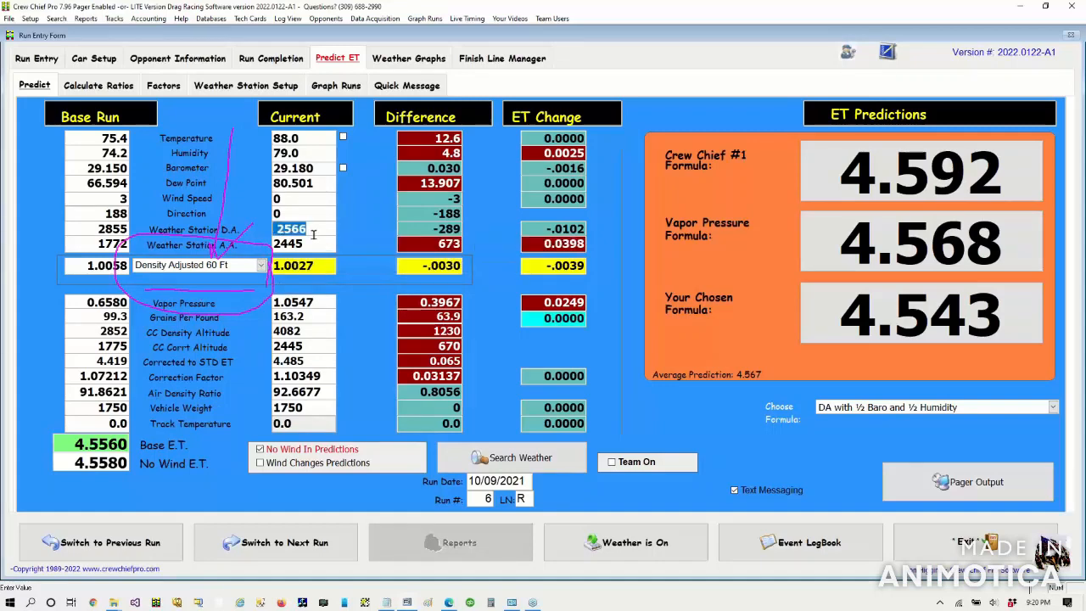
key(Tab)
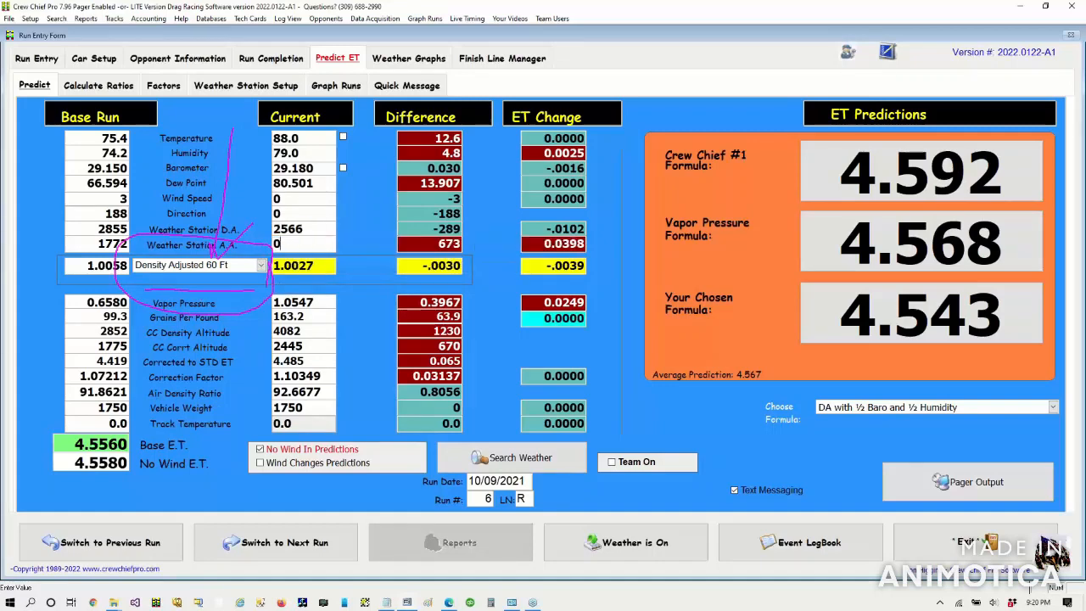
key(Tab)
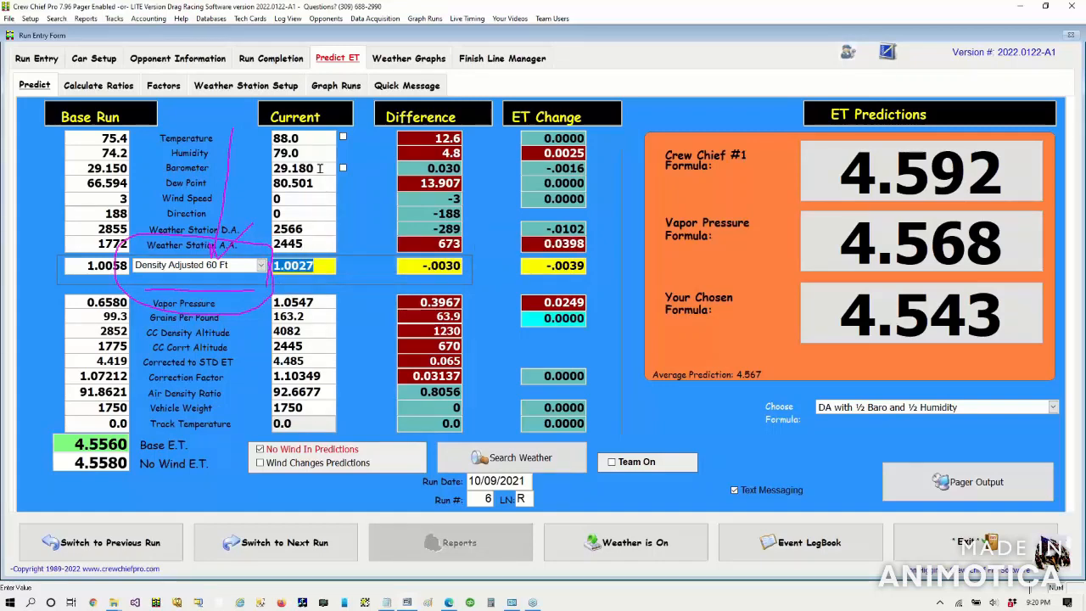
key(Tab)
Step: Turn the live weather off and set the current humidity to 44.0
click(312, 154)
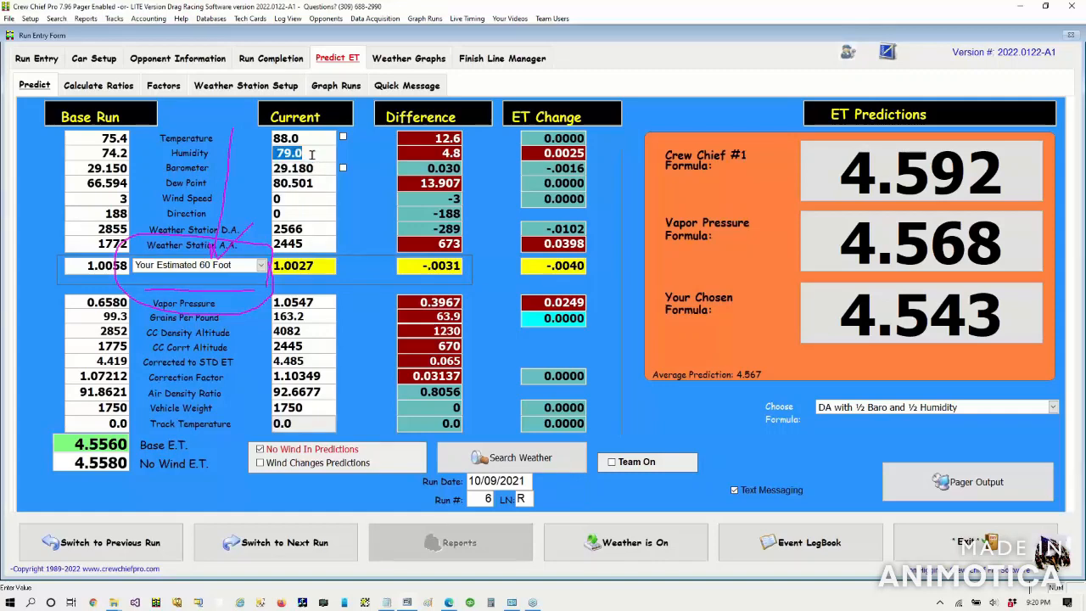
click(594, 548)
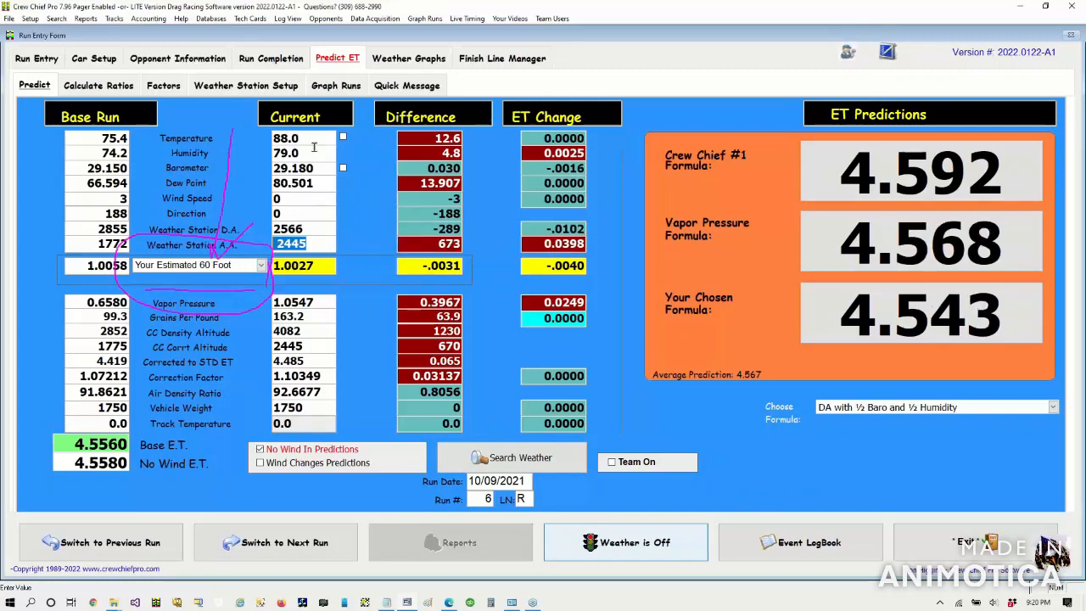
click(311, 149)
text(44)
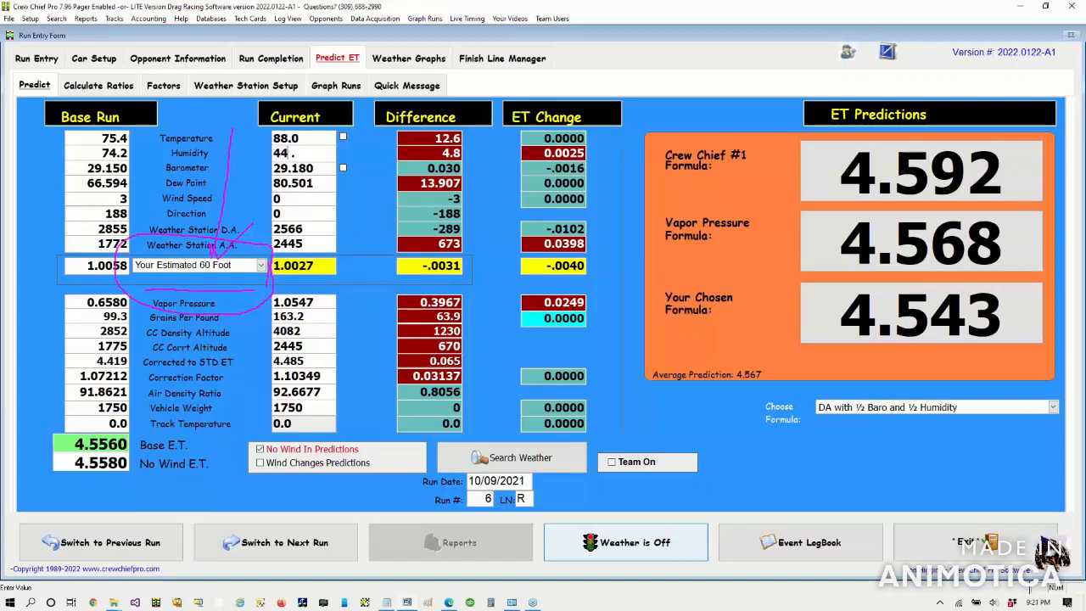
key(Tab)
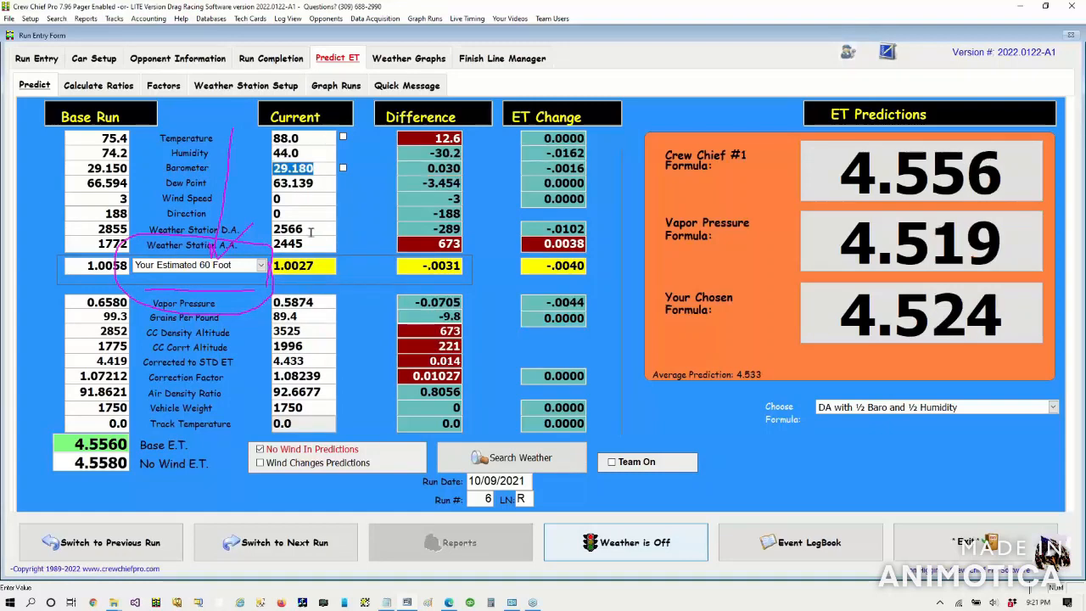
Step: Refresh the predictions by stepping past the current weather station D.A. and switching the live weather on and off again
click(311, 231)
key(Tab)
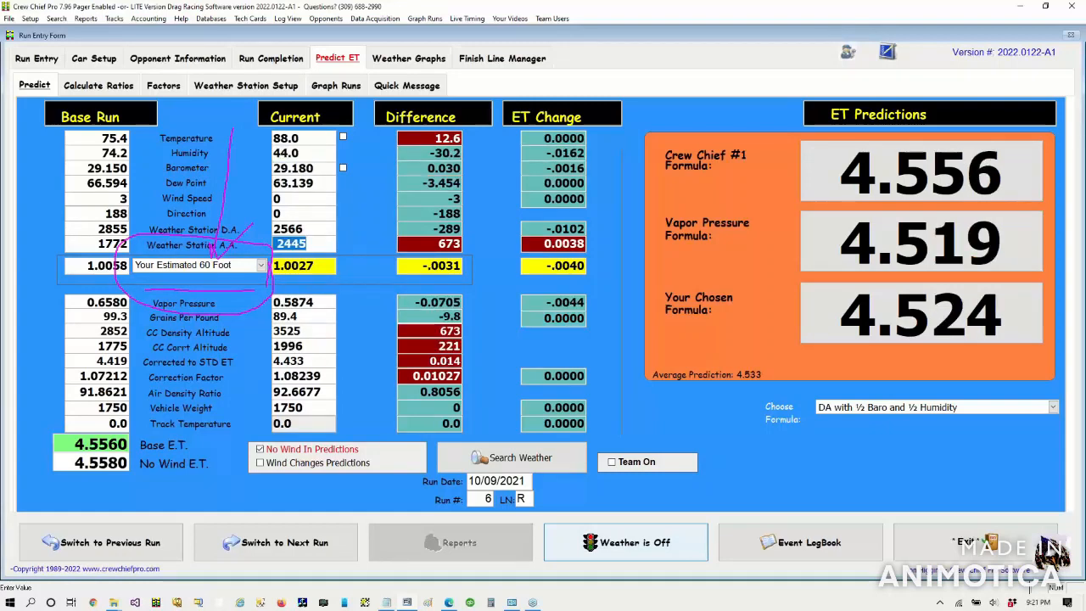
click(637, 543)
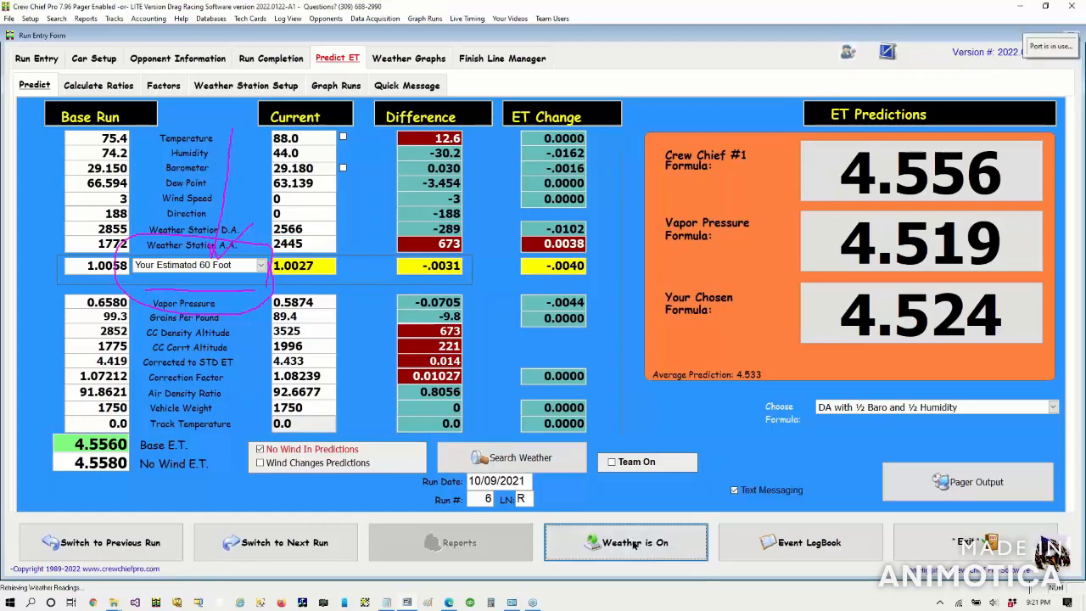
click(637, 543)
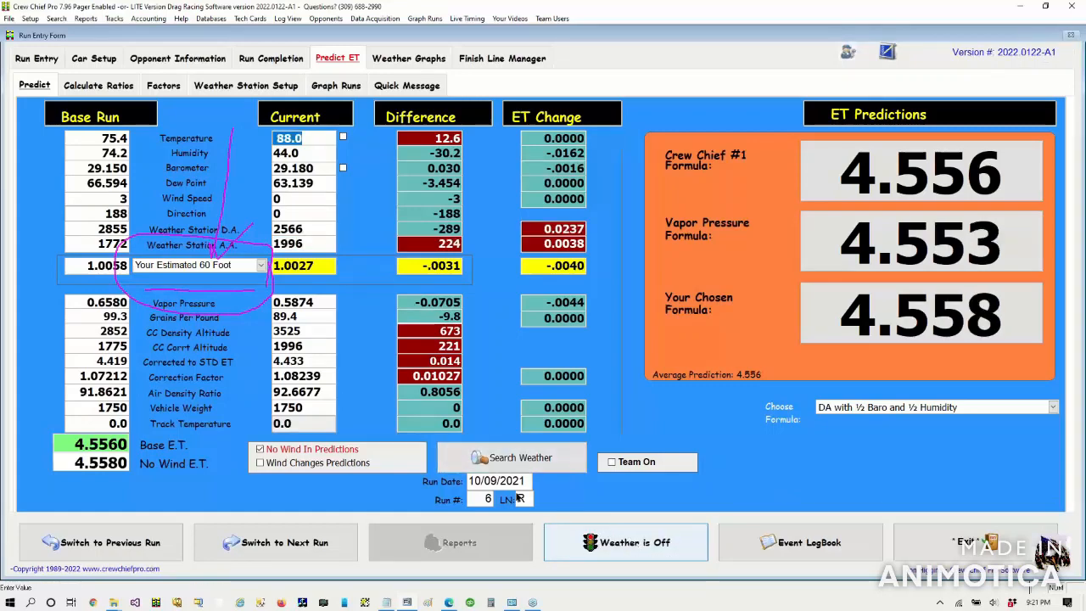
Step: Recalculate from the current weather station D.A. and set the 60-foot calculation to HP Factor Adjusted 60 Ft
click(309, 230)
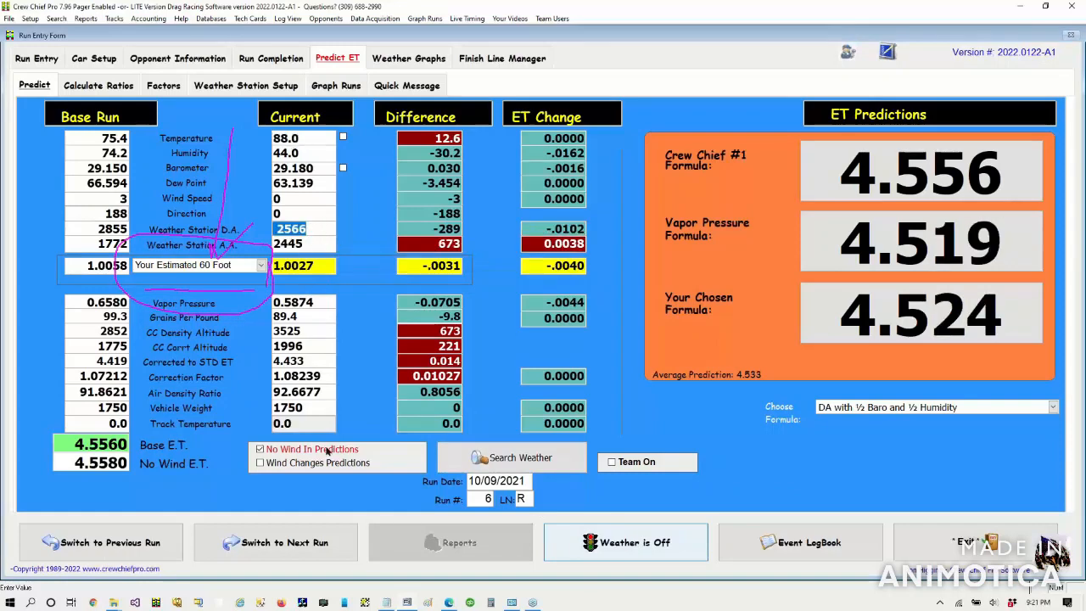
click(264, 267)
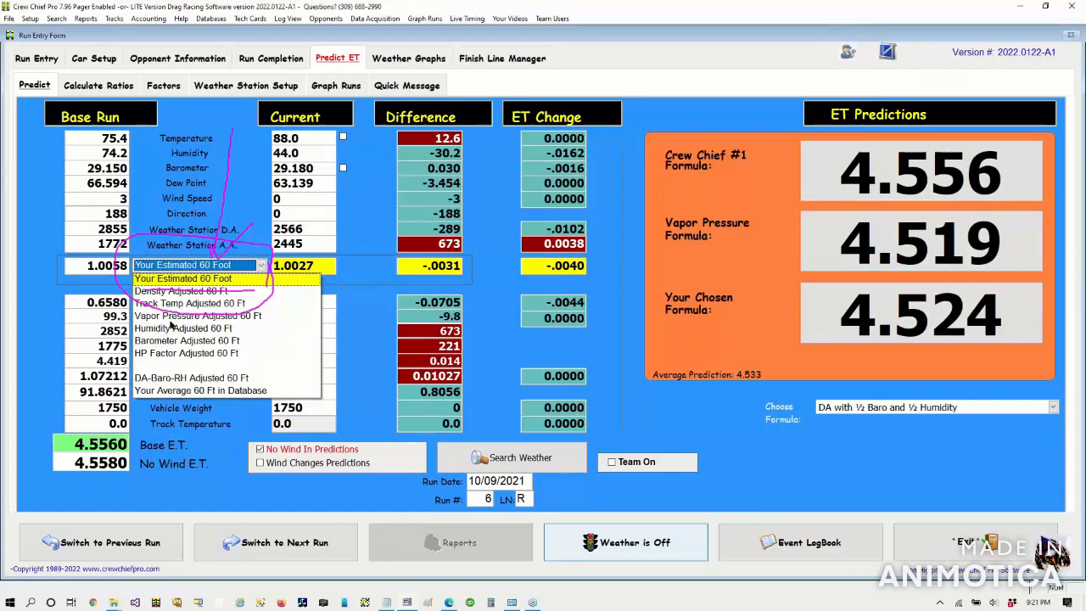
click(118, 381)
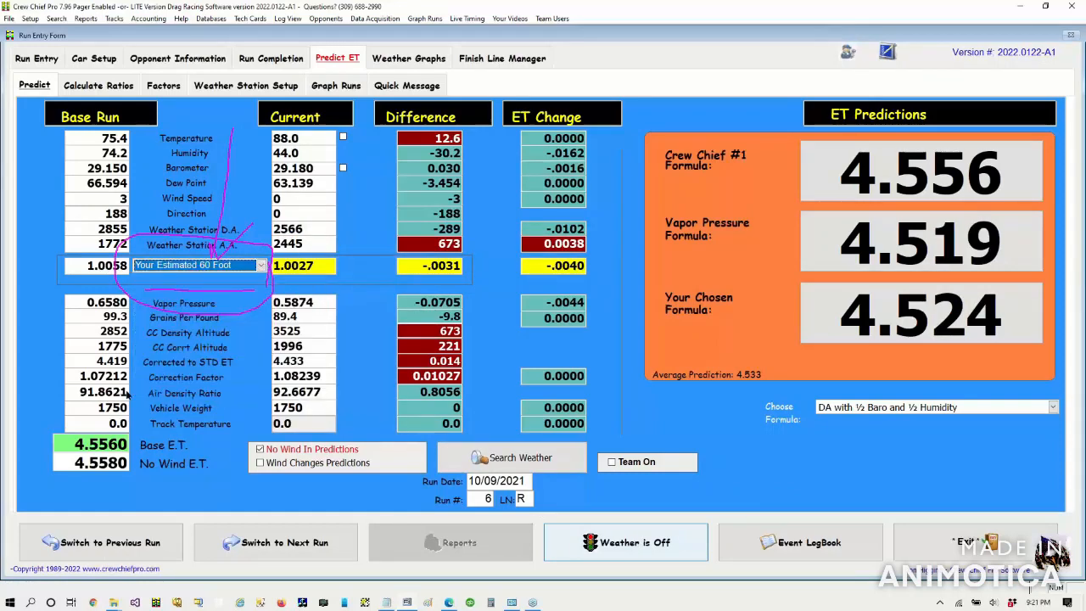
click(263, 266)
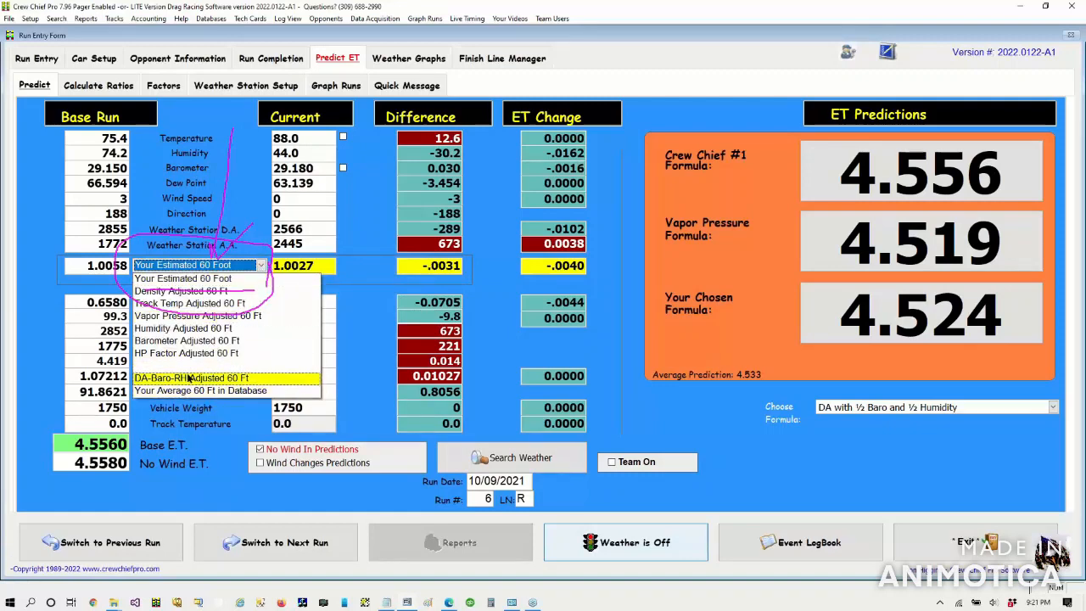
click(192, 354)
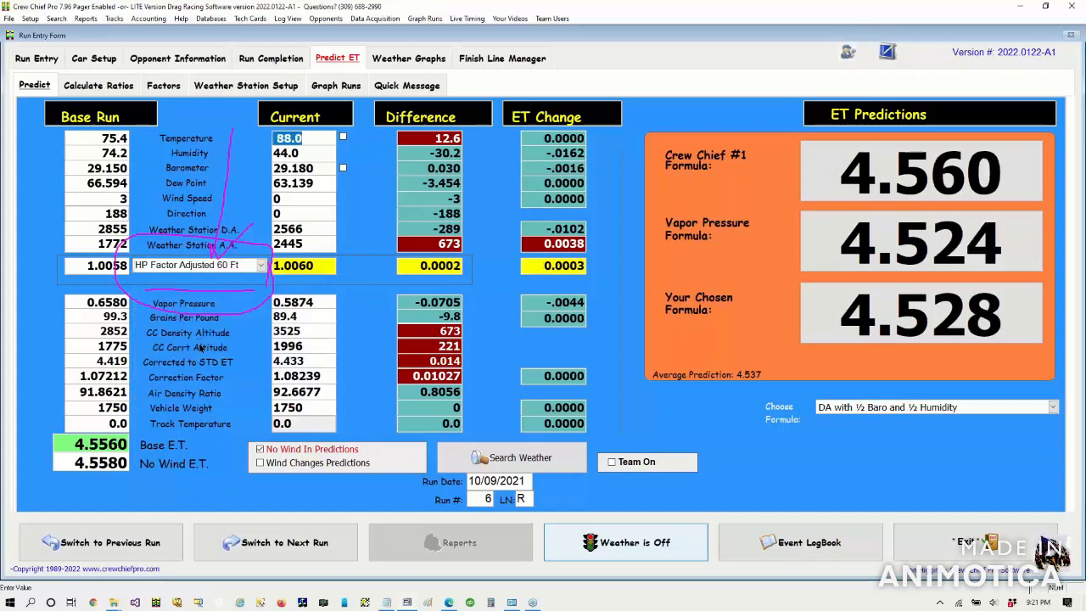
Step: Set the 60-foot calculation to Density Adjusted 60 Ft and refresh the predictions by leaving and reopening the ET prediction page
click(261, 267)
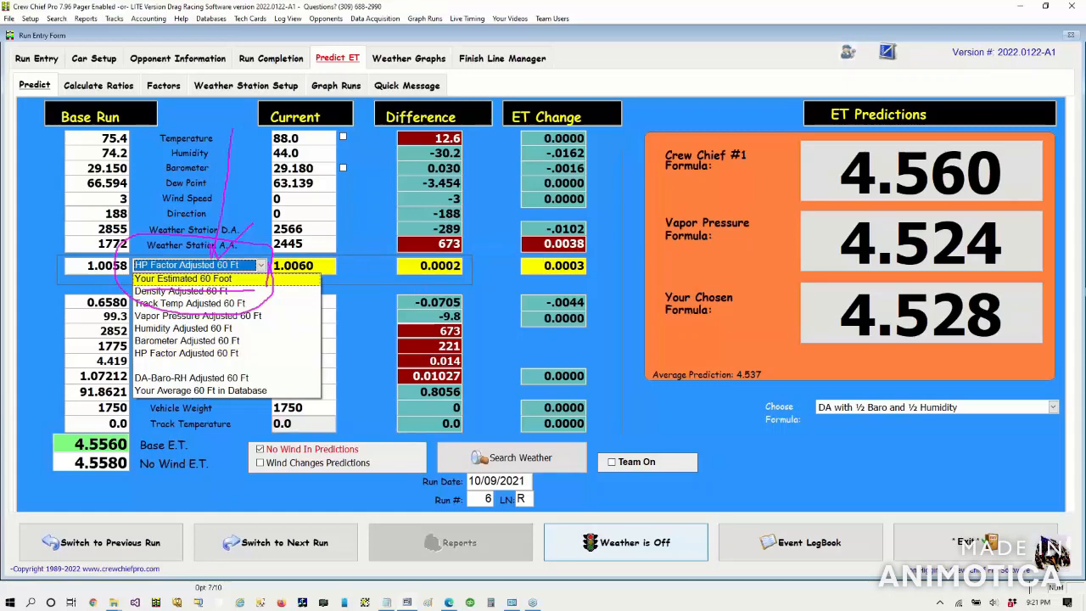
click(1077, 170)
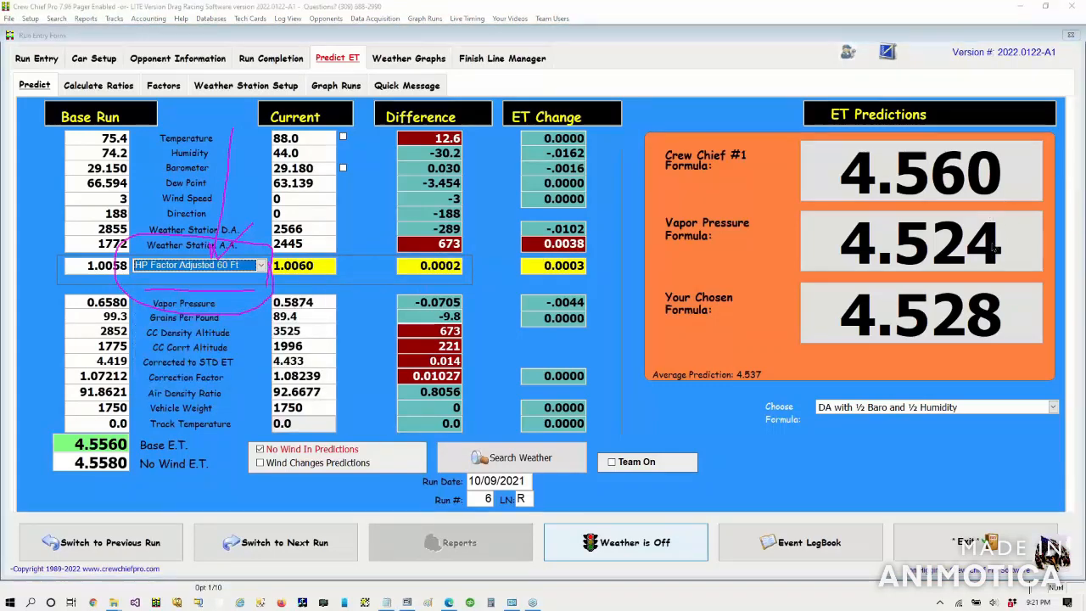
click(260, 268)
click(230, 291)
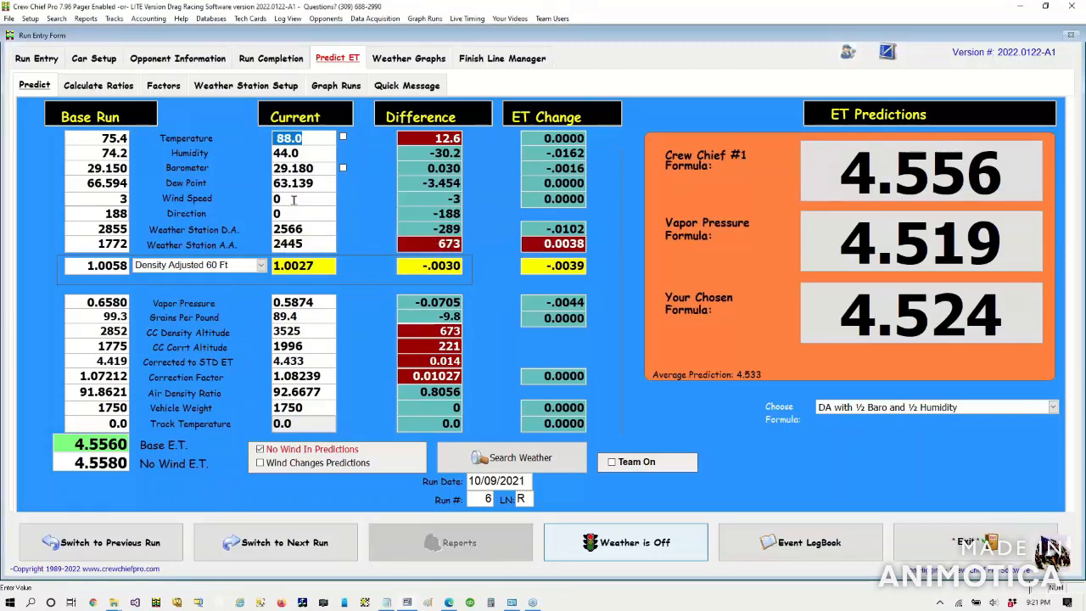
click(37, 59)
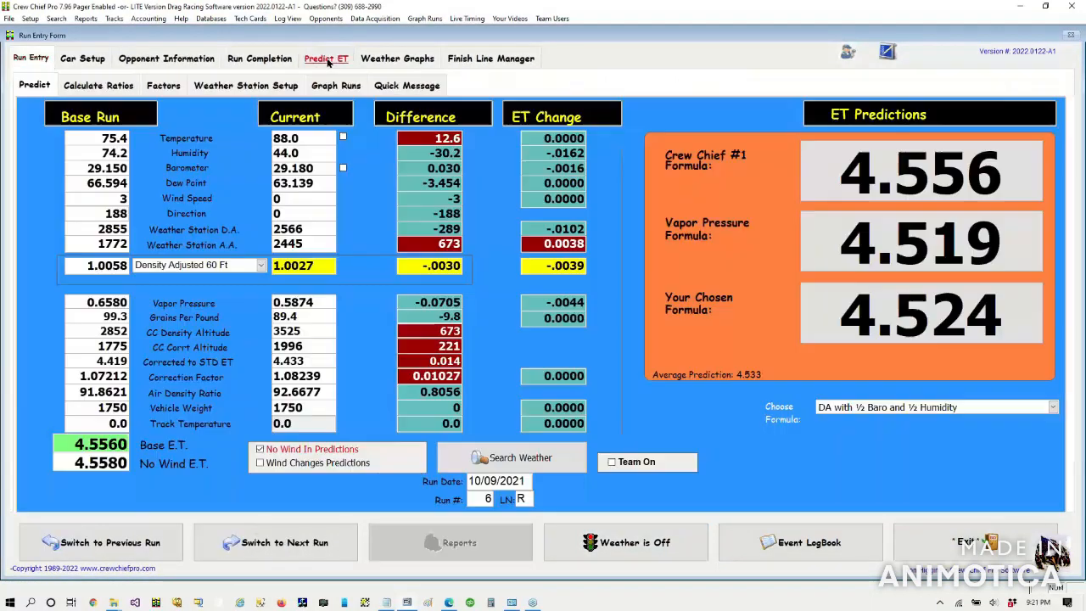
click(327, 61)
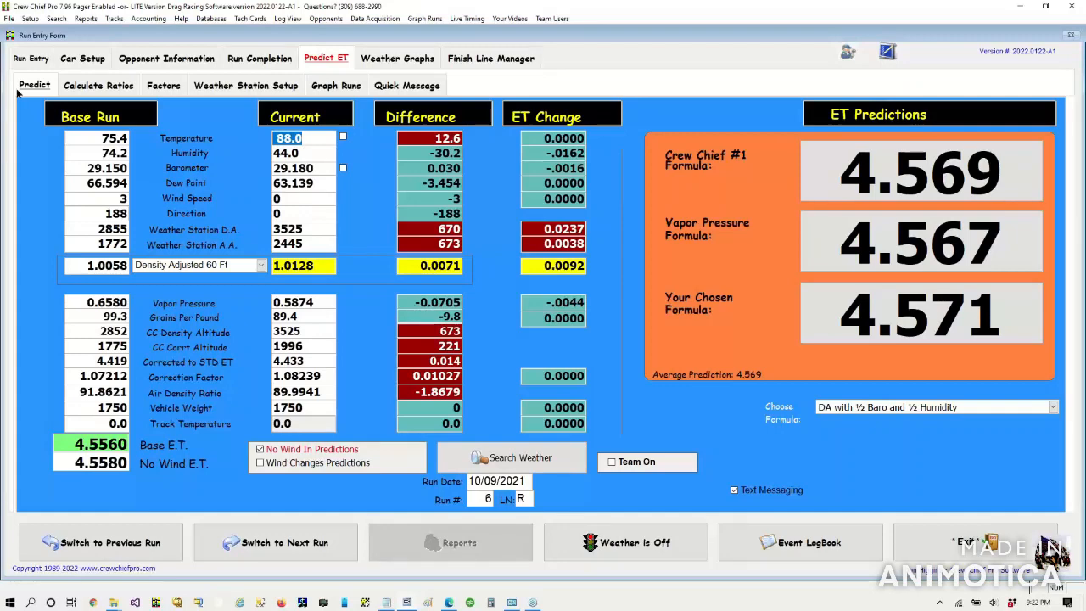
Step: Try a current 60-foot value of 1.02 in the predictions and return the calculation to Density Adjusted 60 Ft
click(327, 265)
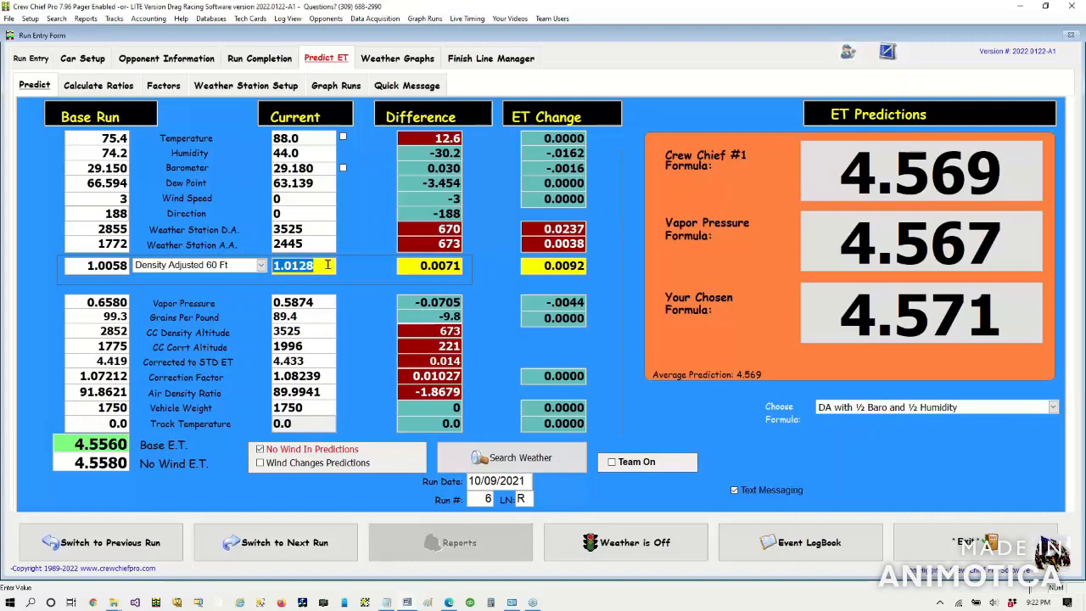
text(1.02)
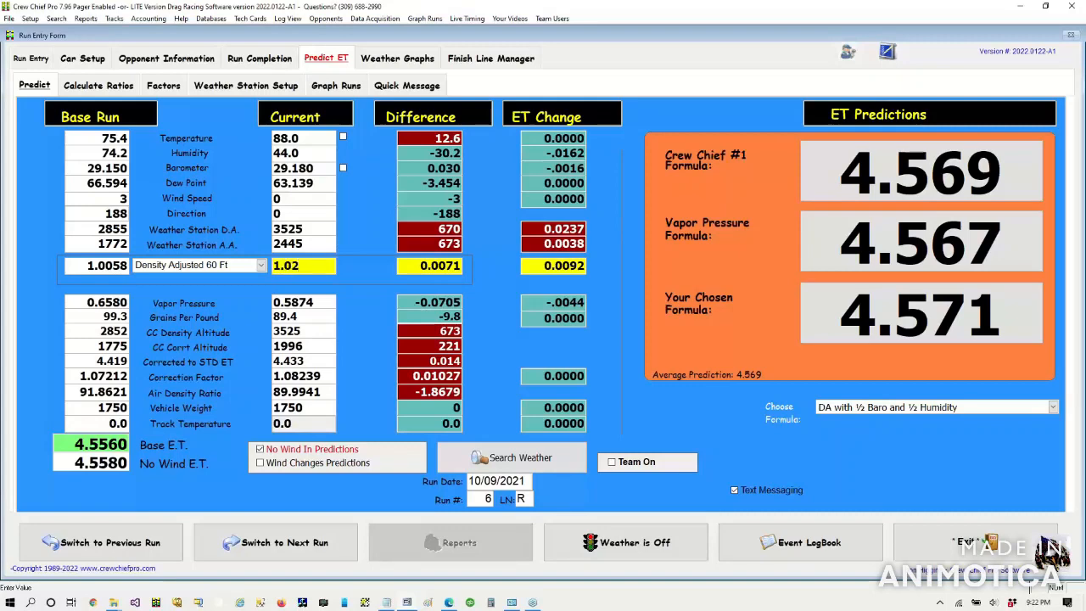
key(Return)
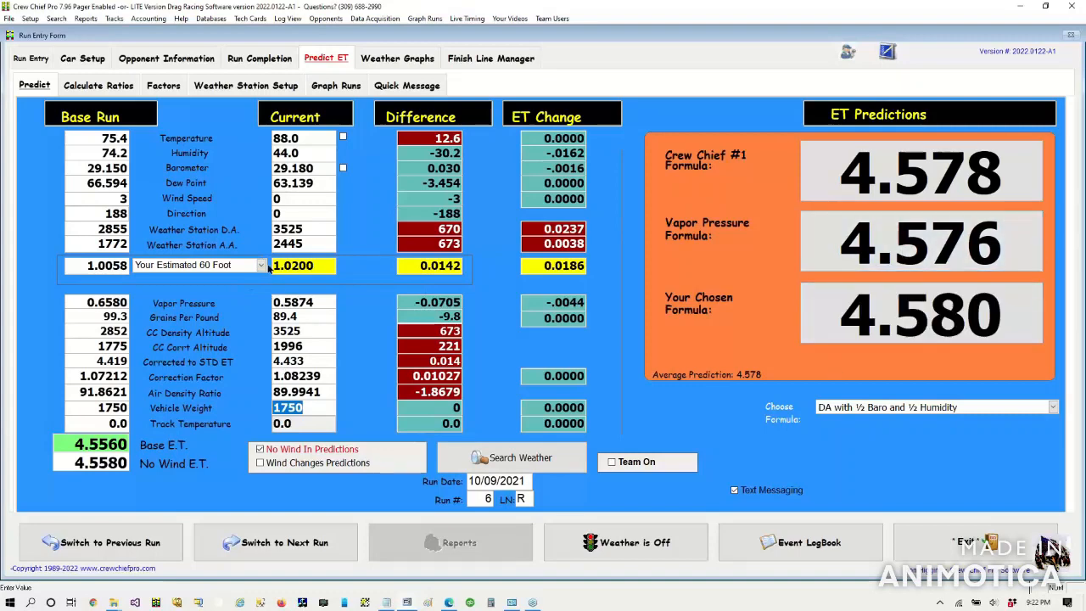
click(182, 265)
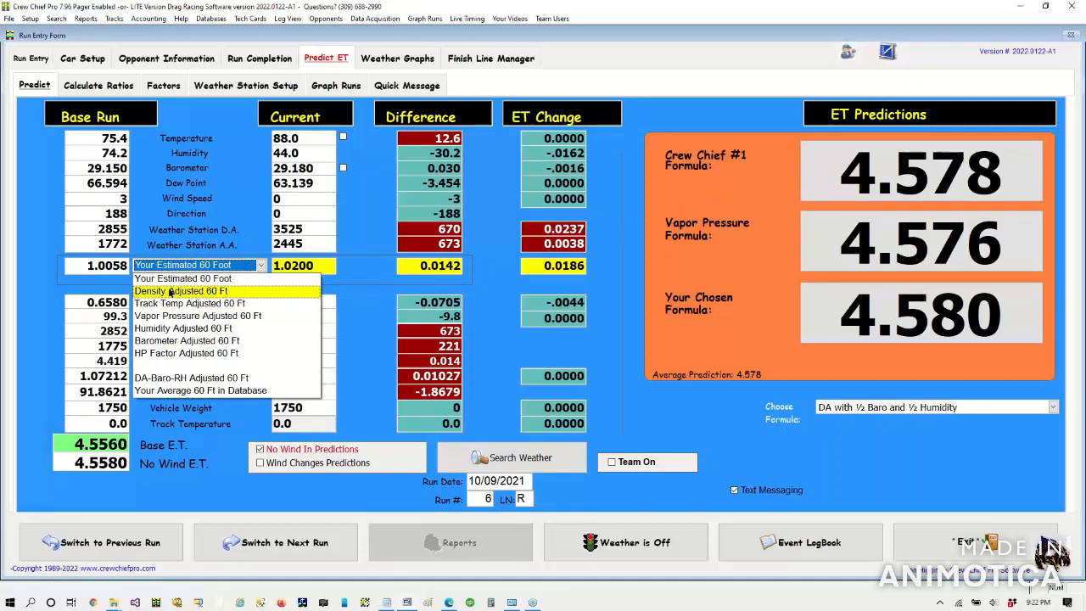
click(170, 291)
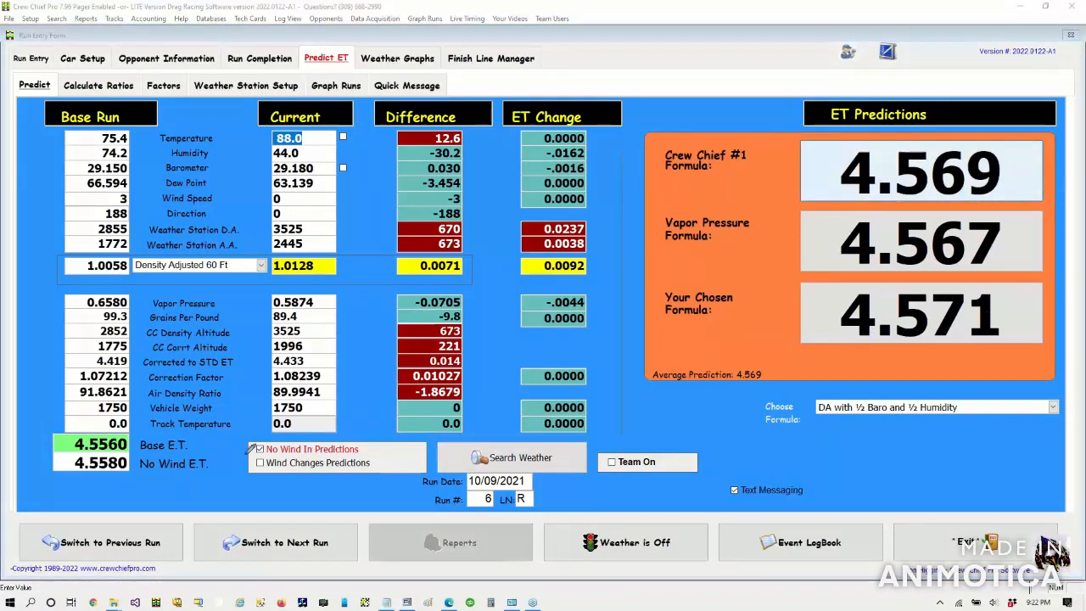
Step: Compare wind-adjusted predictions using a current wind speed of 10, and switch back to No Wind In Predictions
mouse_move(238, 428)
mouse_down()
mouse_move(263, 502)
mouse_move(411, 443)
mouse_move(314, 421)
mouse_move(205, 447)
mouse_up()
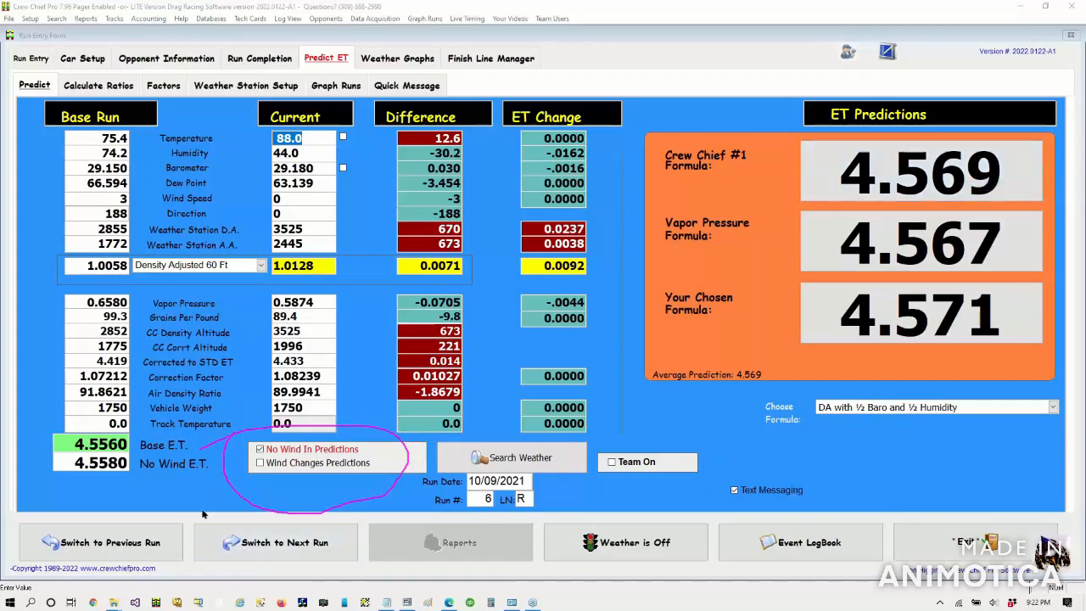
click(261, 464)
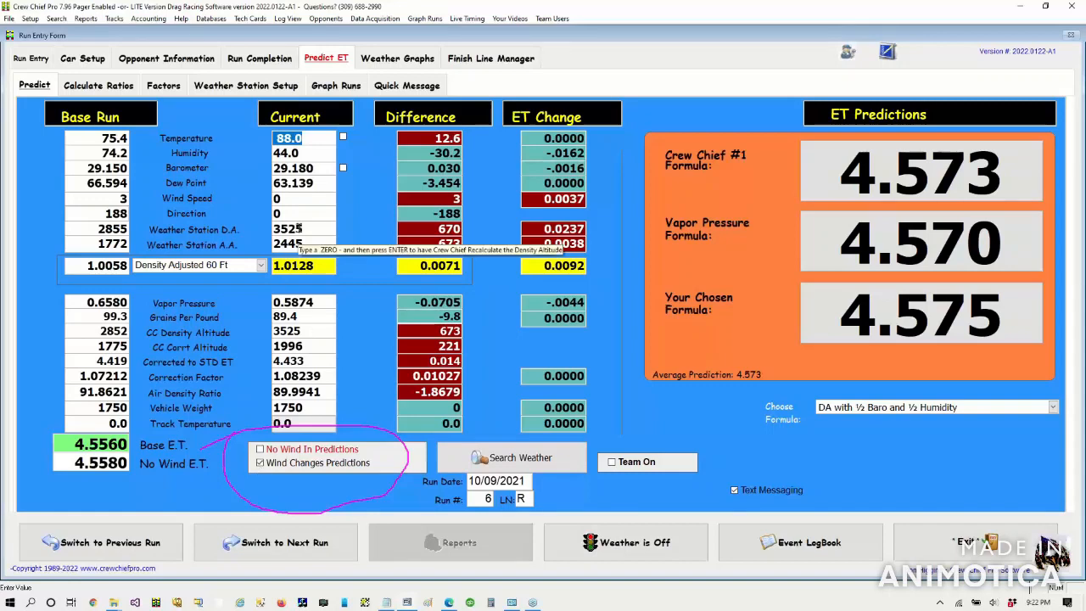
click(309, 196)
text(10)
key(Tab)
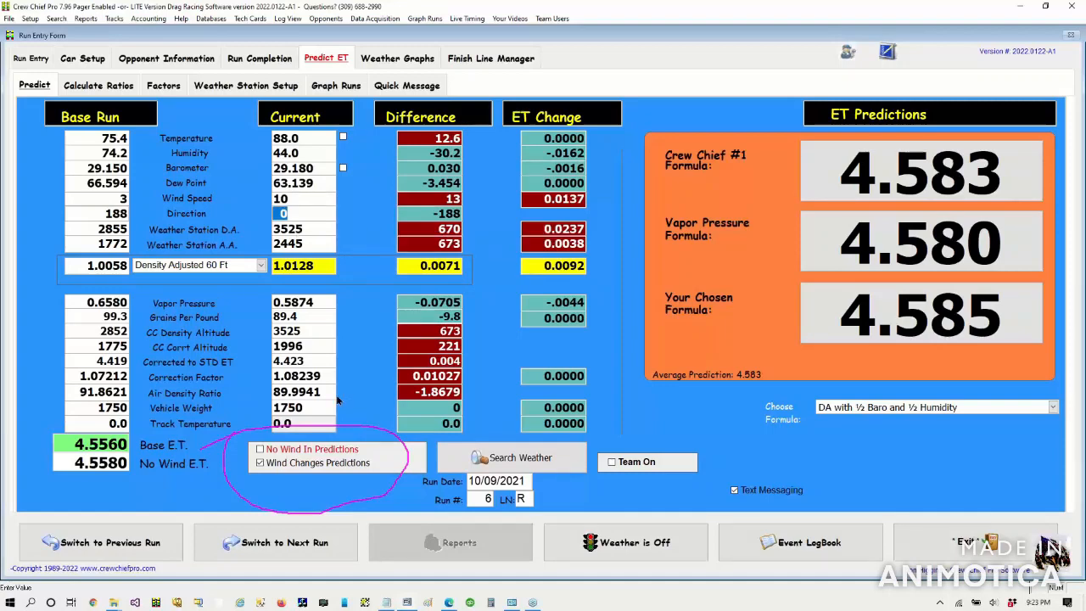
click(298, 449)
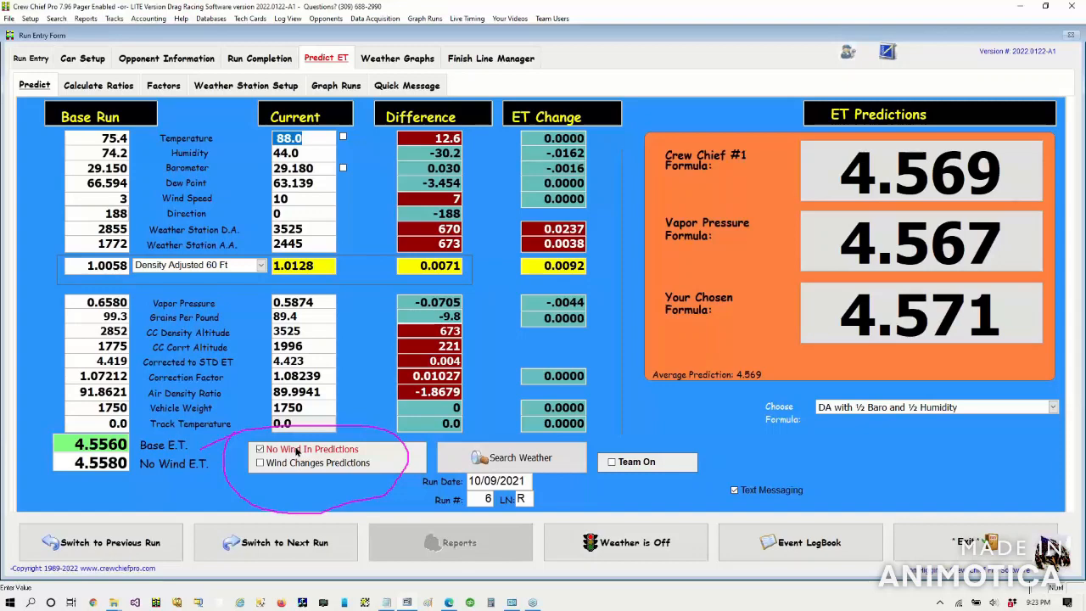
Step: Show the weather graphs for 10/02/2021
click(413, 59)
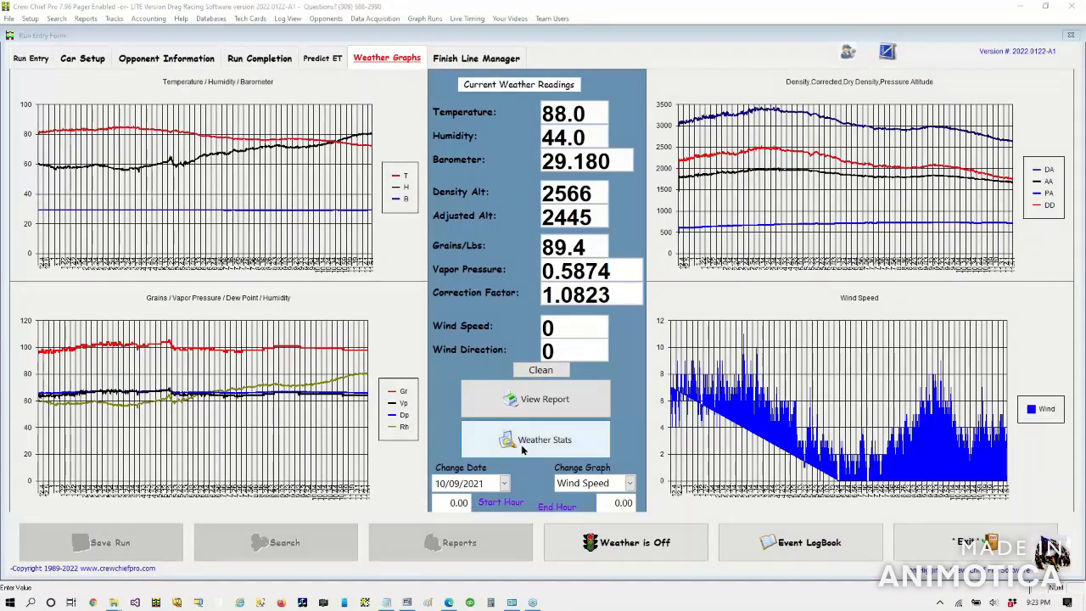
click(502, 481)
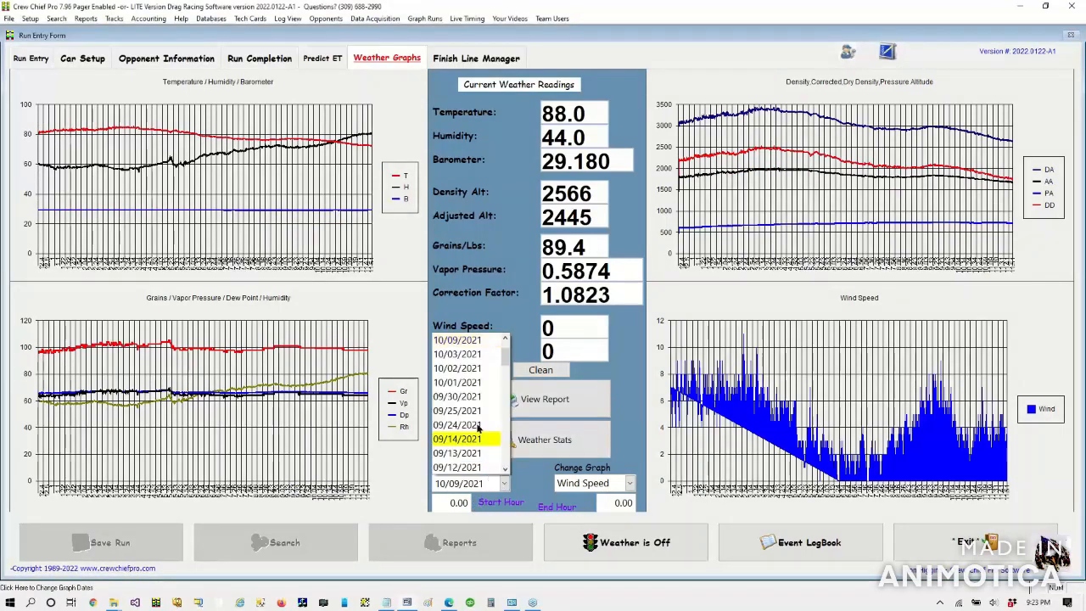
click(466, 368)
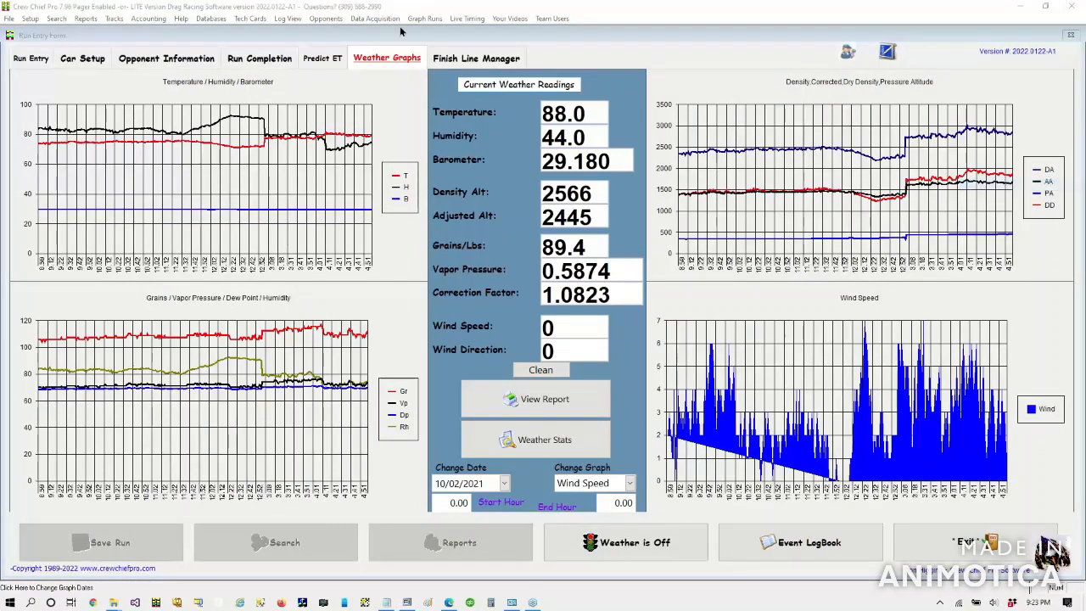
Step: Review the Finish Line Manager's comparison of opponent and own ETs and return to the run entry page
click(450, 65)
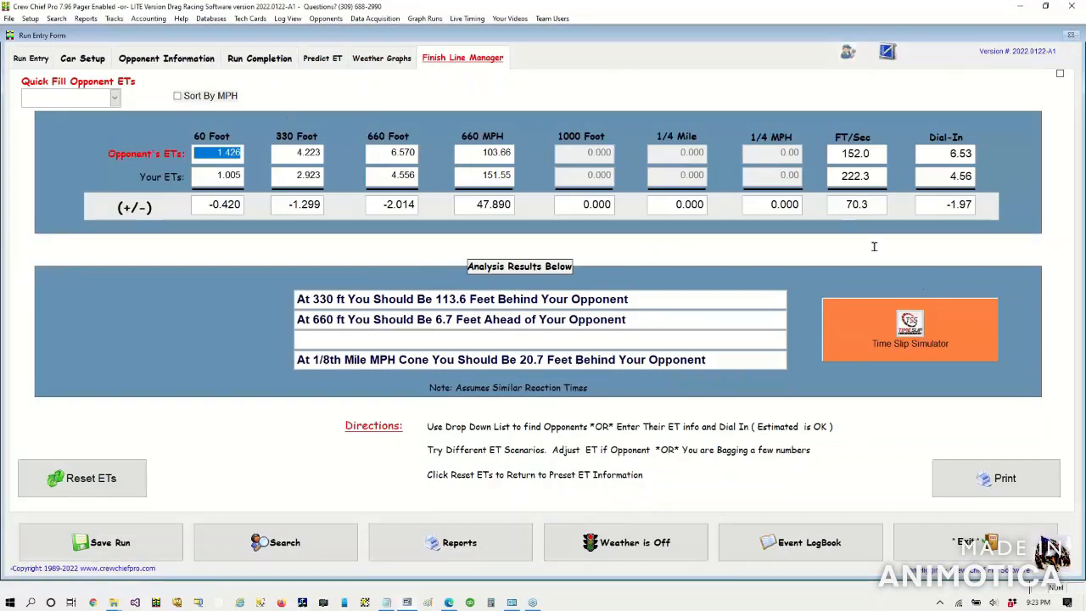
click(383, 61)
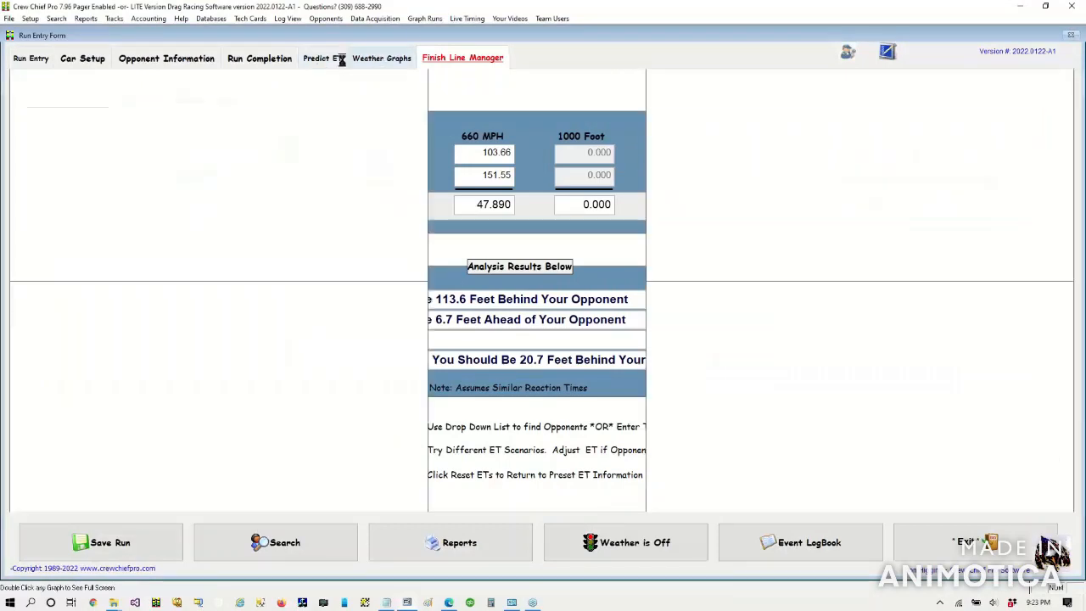
click(314, 58)
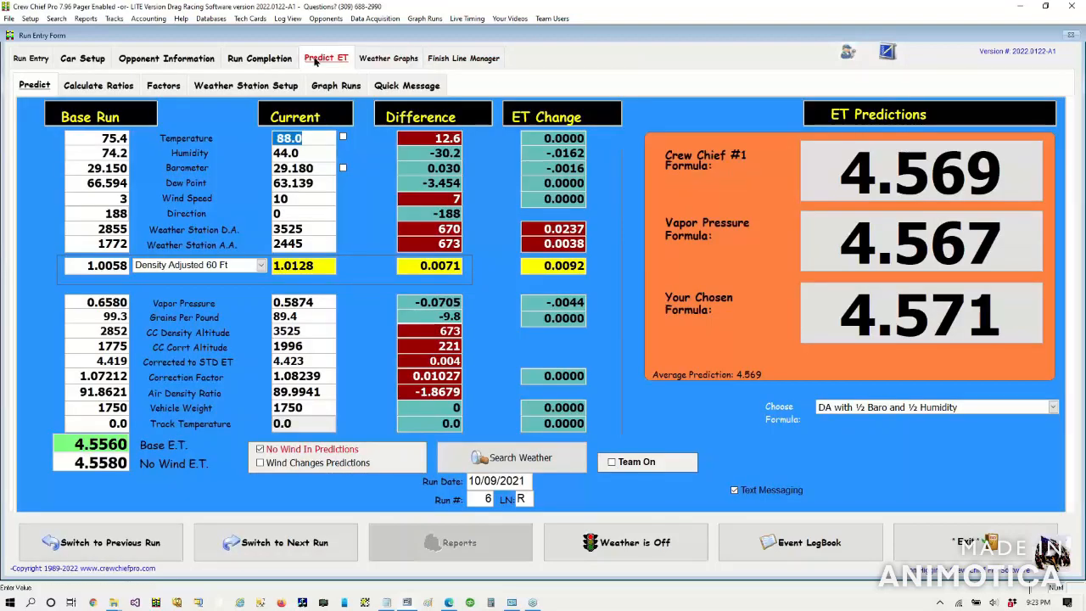
click(25, 60)
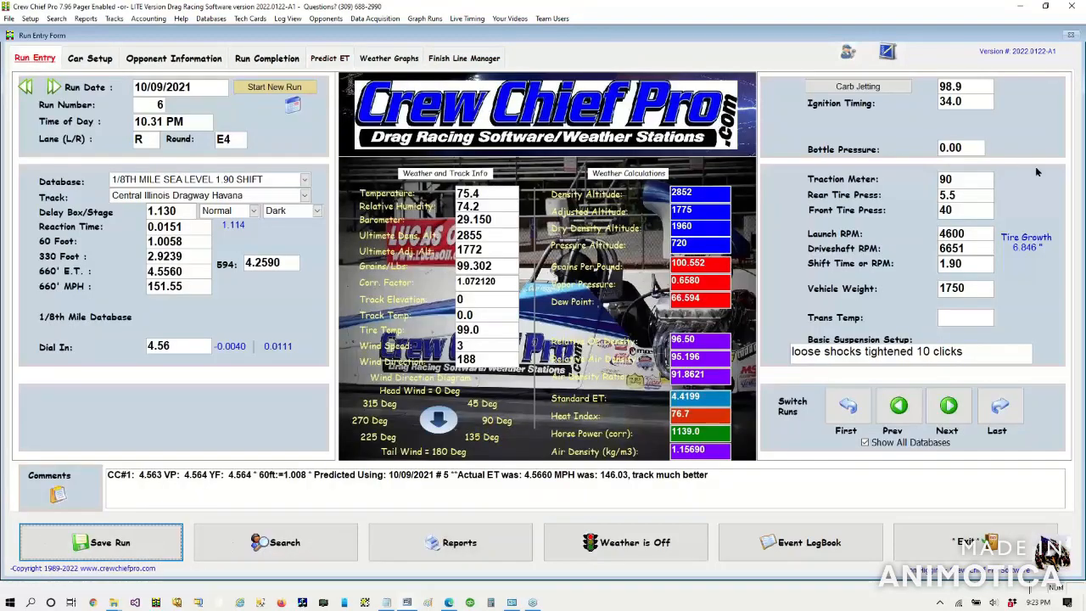
click(1078, 187)
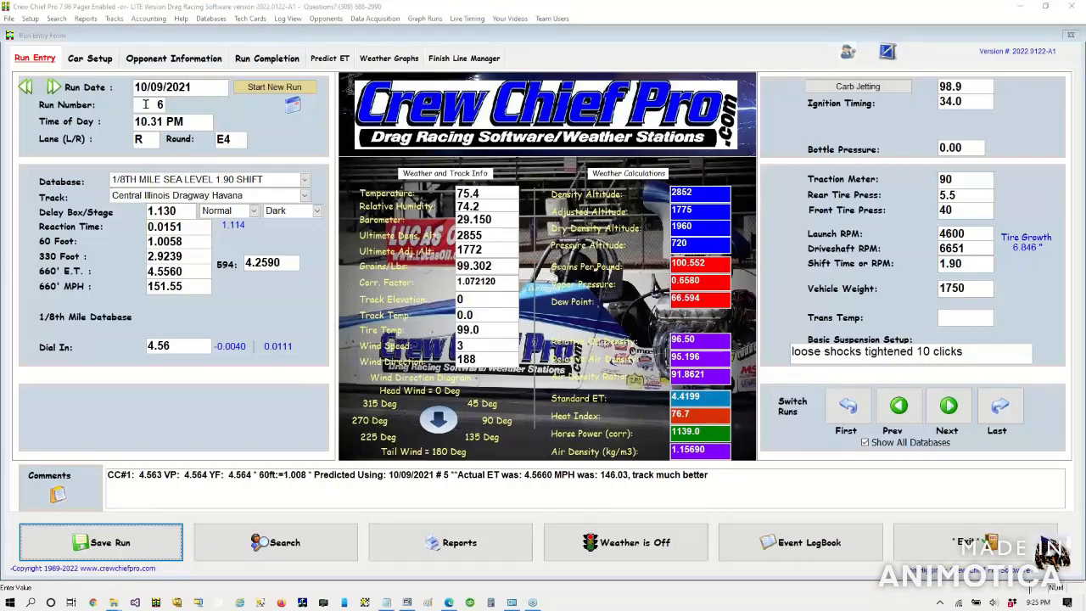
Step: Search for own runs against opponent number 33 and open the 10/03/2021 run from the results
click(59, 19)
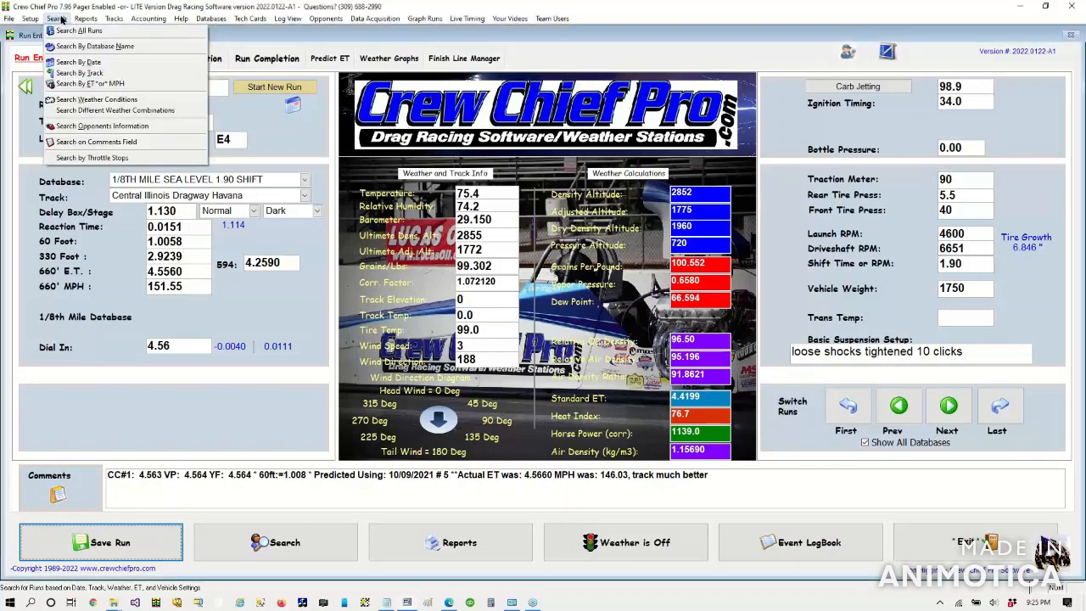
click(114, 127)
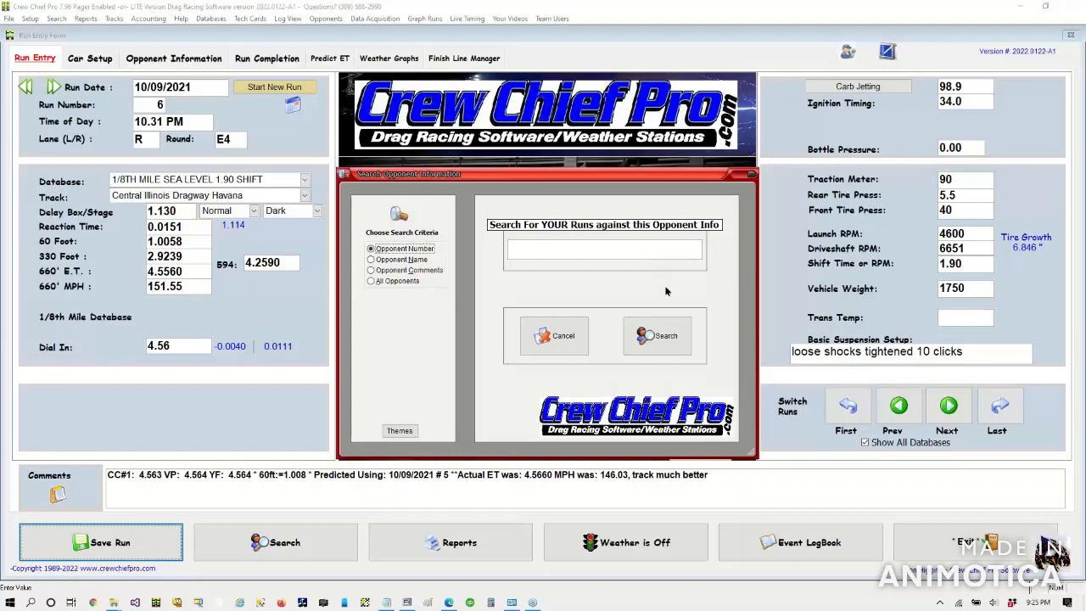
click(398, 260)
click(413, 250)
drag(539, 248, 499, 252)
text(33)
click(654, 336)
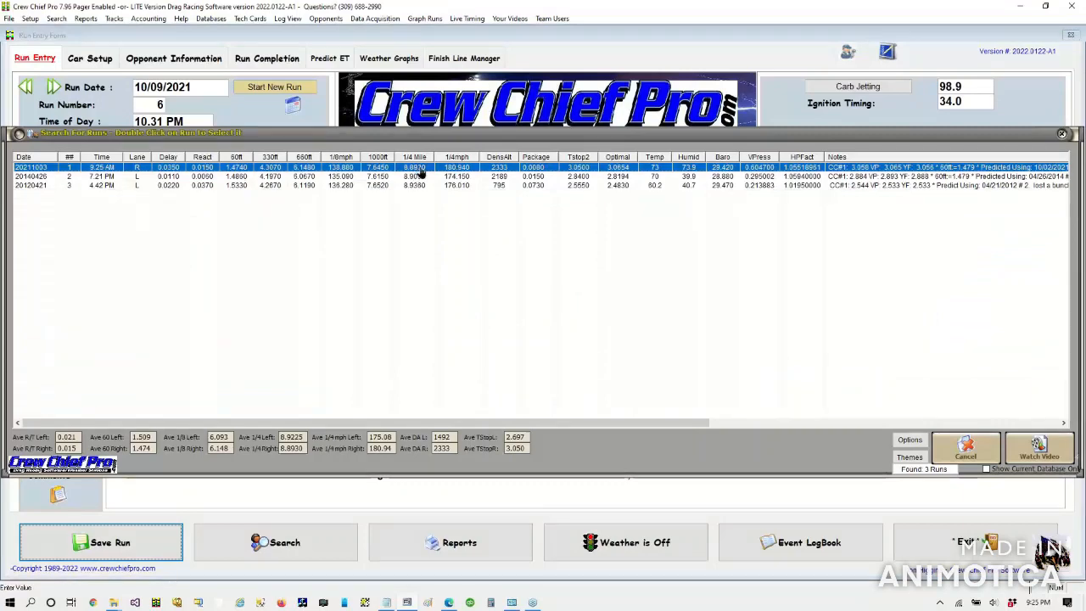
double_click(421, 170)
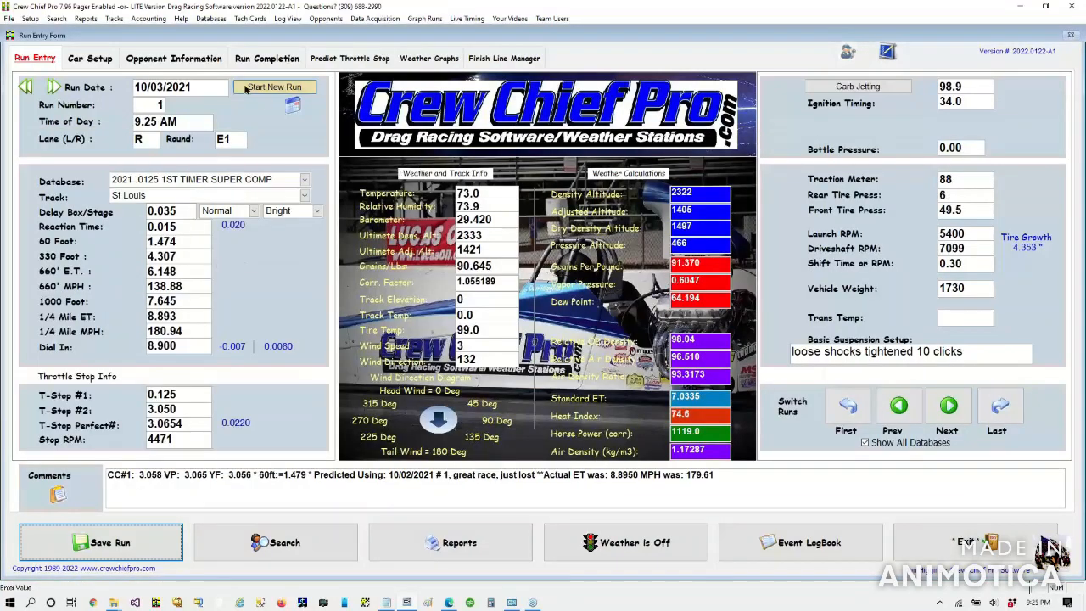
Step: Review the opponent information for the 10/03/2021 run and open the opponent records form
click(197, 59)
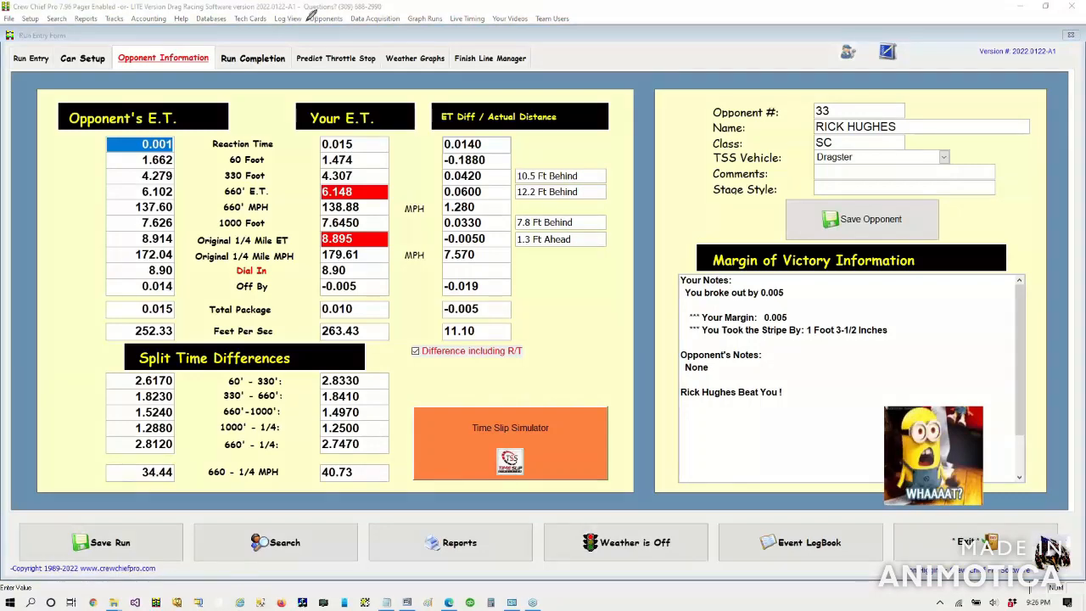
mouse_move(317, 27)
mouse_down()
mouse_move(355, 25)
mouse_move(348, 8)
mouse_move(303, 10)
mouse_up()
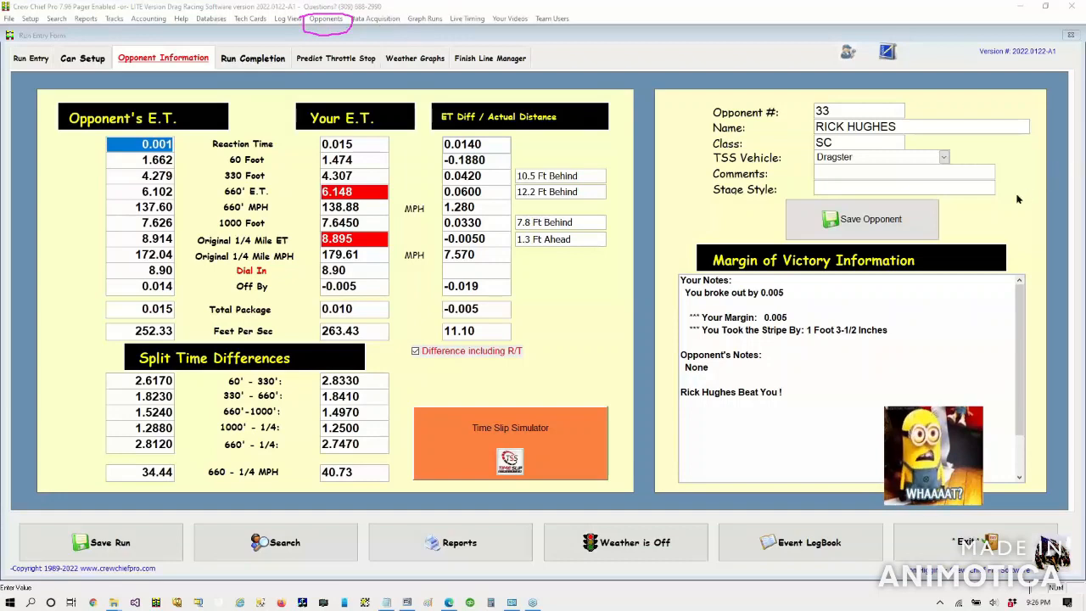
click(23, 61)
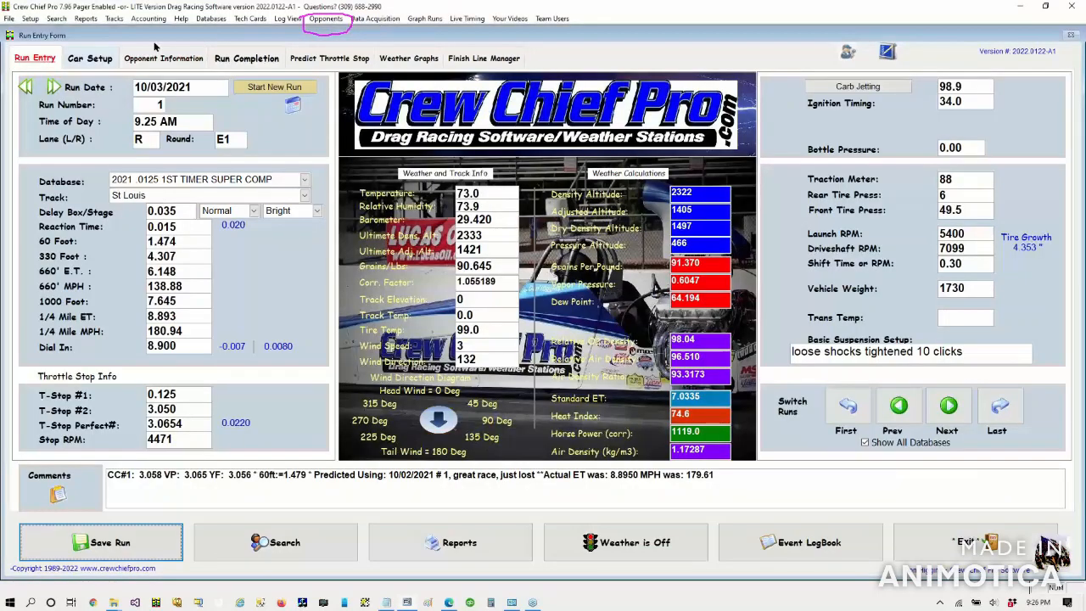
click(333, 18)
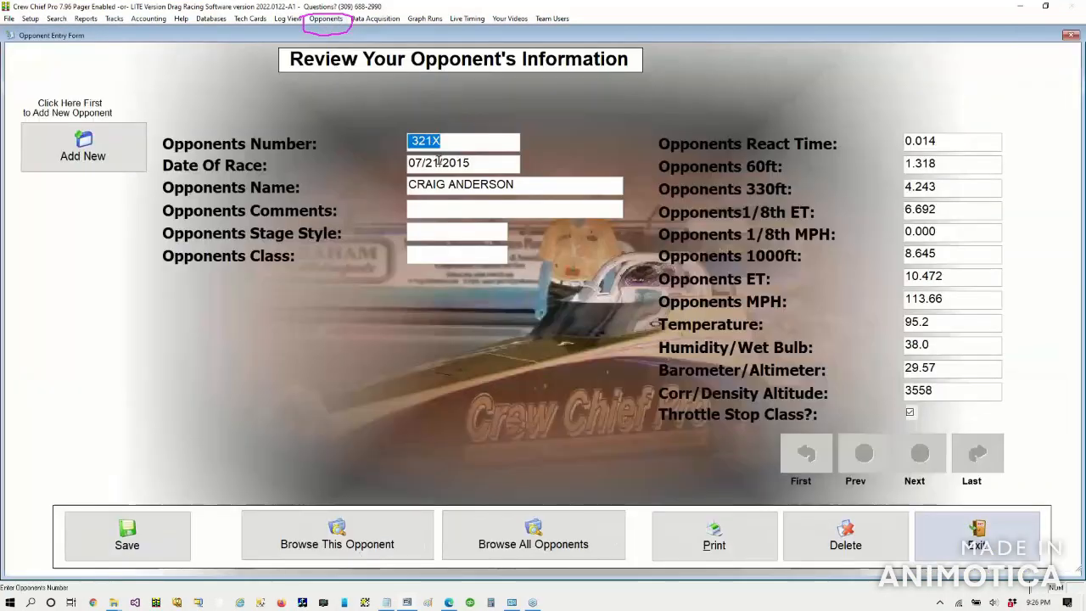
Step: Look up opponent number 33 in the opponent records and list all records stored for that opponent number
text(33)
key(Tab)
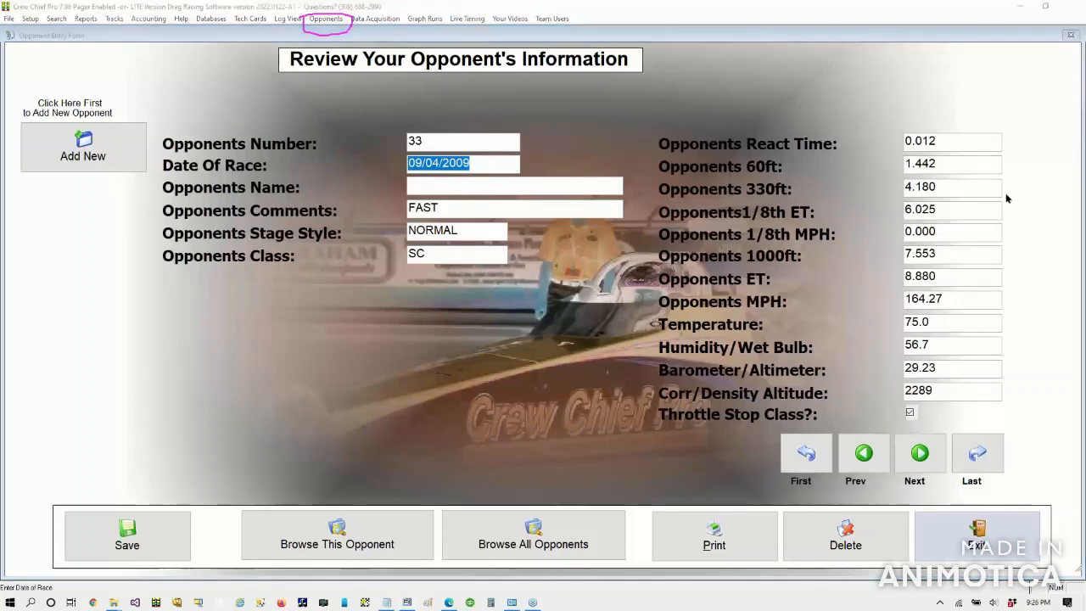
mouse_move(271, 393)
mouse_down()
mouse_move(276, 538)
mouse_move(399, 582)
mouse_move(431, 509)
mouse_move(176, 404)
mouse_up()
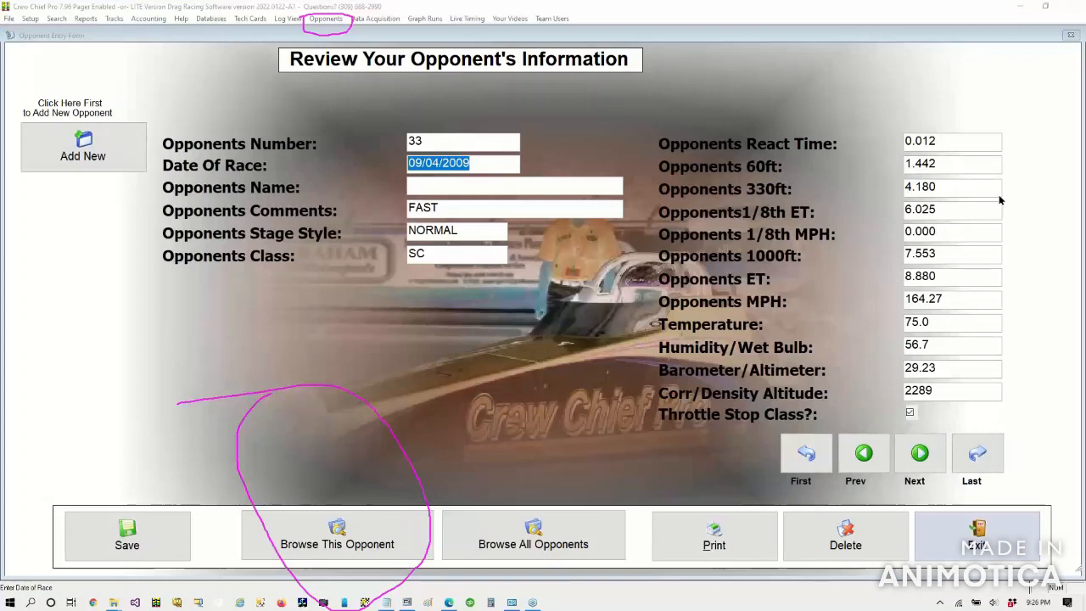
click(409, 515)
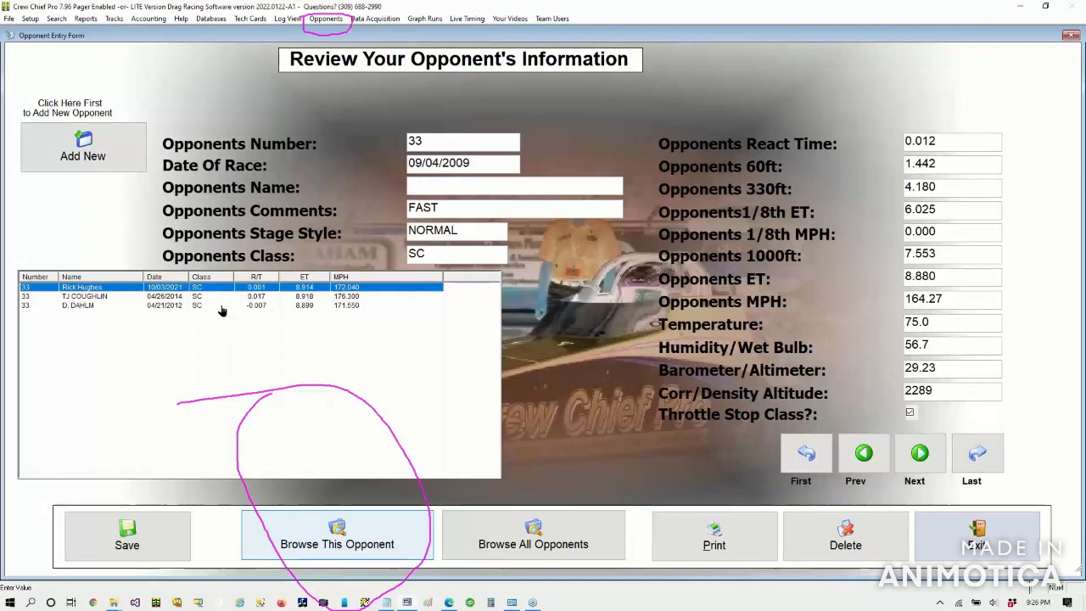
Step: Open the details of opponent number 33's 04/26/2014 record, followed by those of the 04/21/2012 record
click(221, 298)
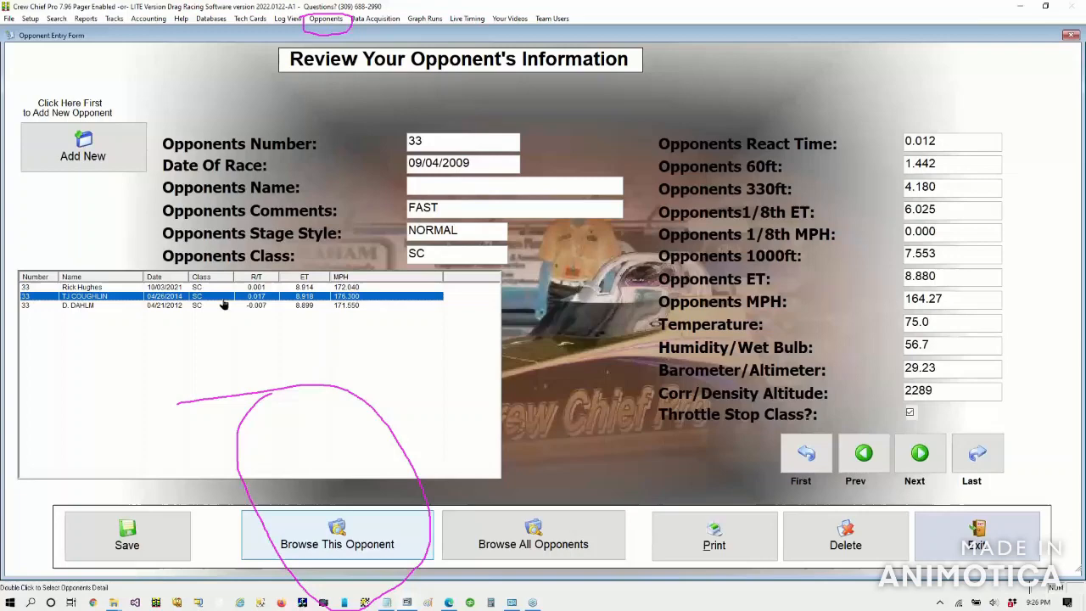
double_click(220, 300)
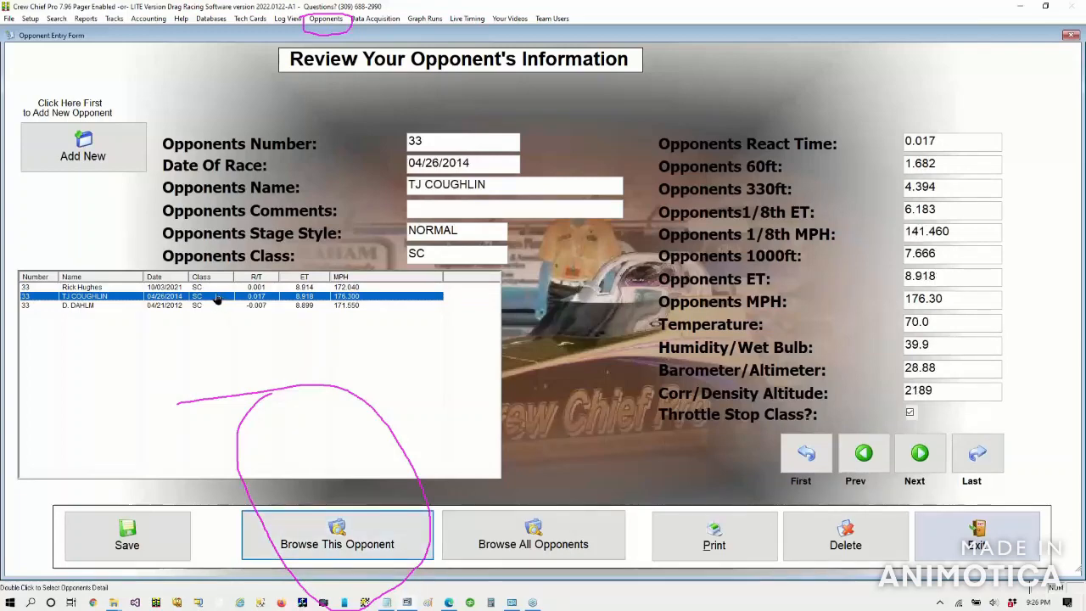
click(207, 305)
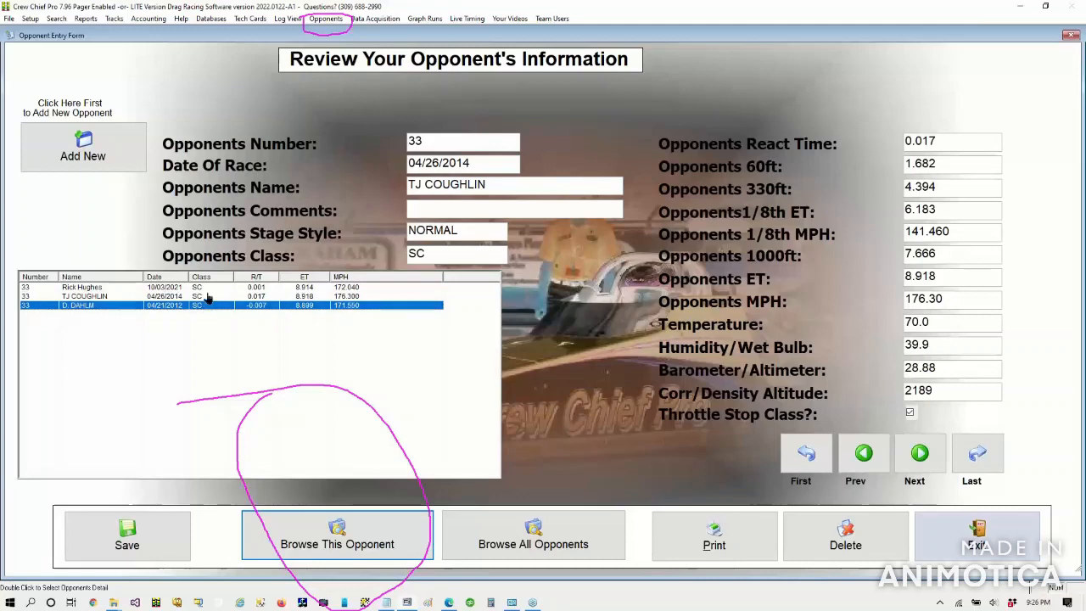
click(206, 296)
click(206, 308)
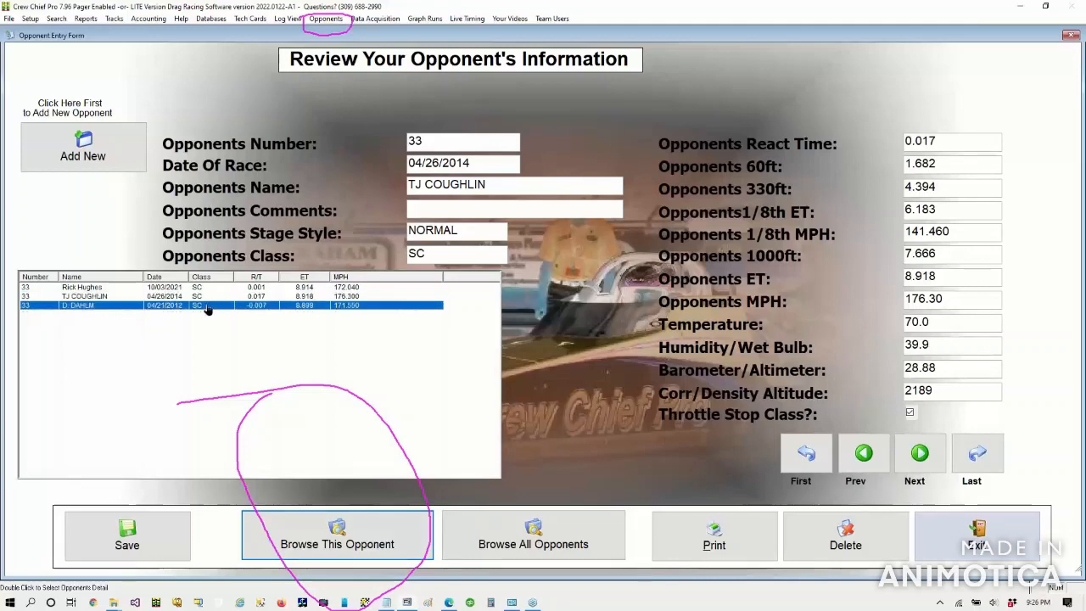
double_click(206, 307)
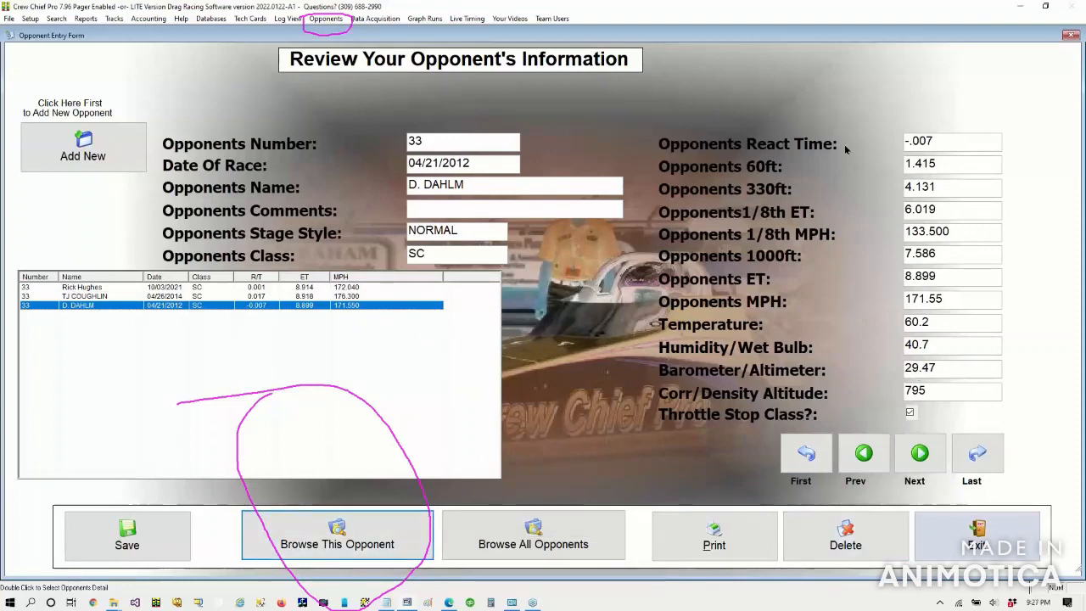
Step: Close the opponent records form, go to the last run across all databases and select its 60-foot time
click(1077, 170)
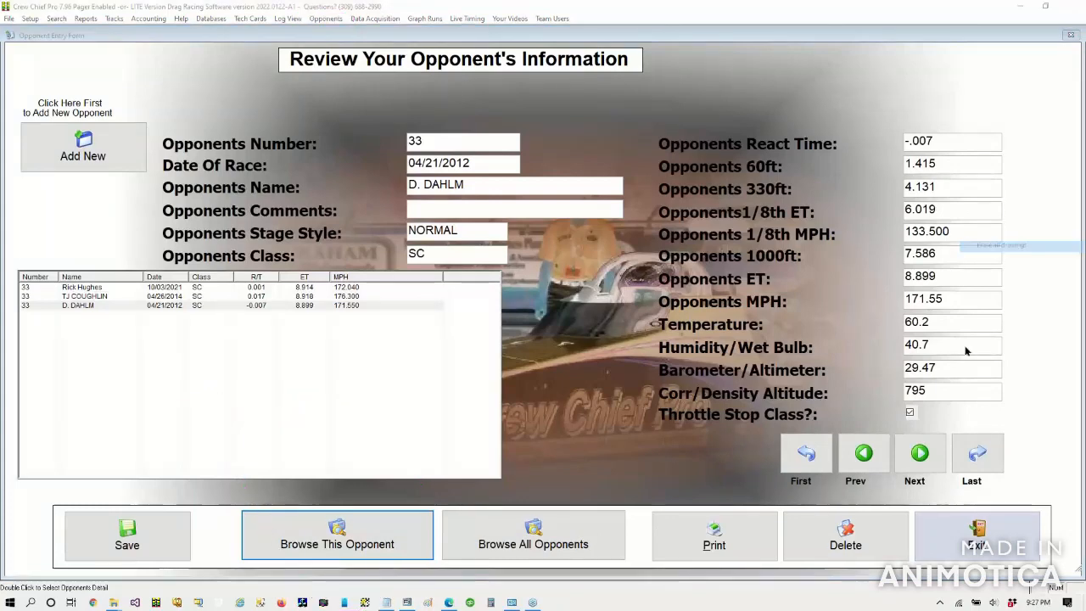
click(959, 540)
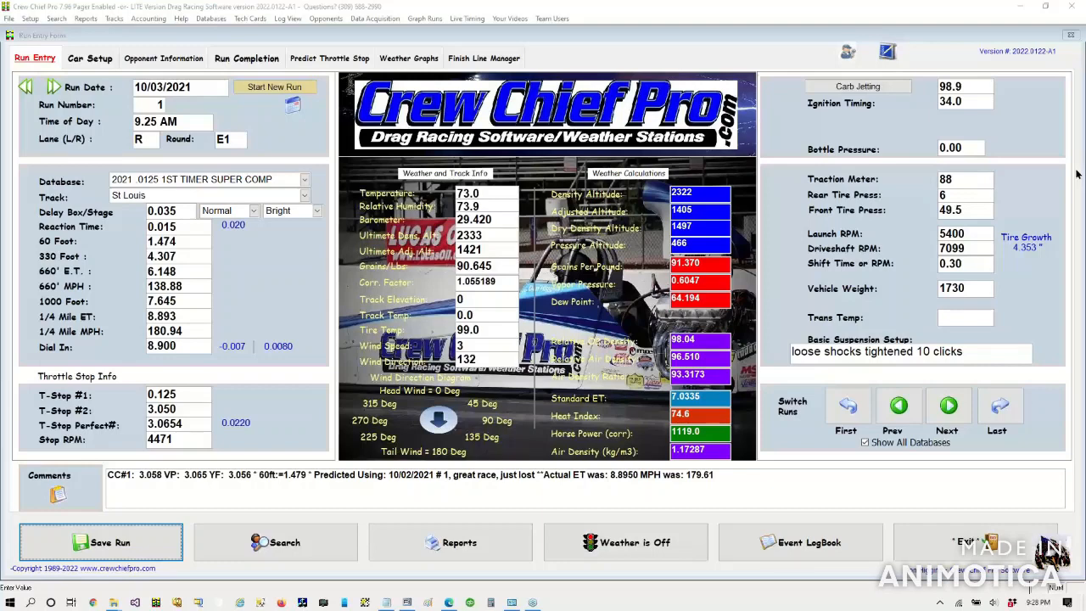
click(993, 411)
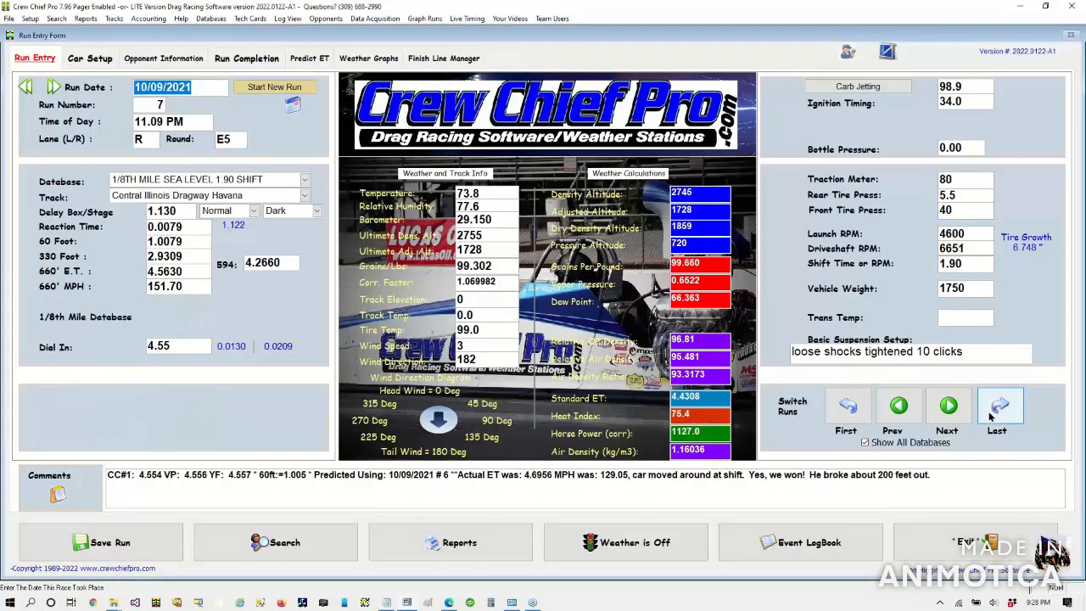
click(189, 243)
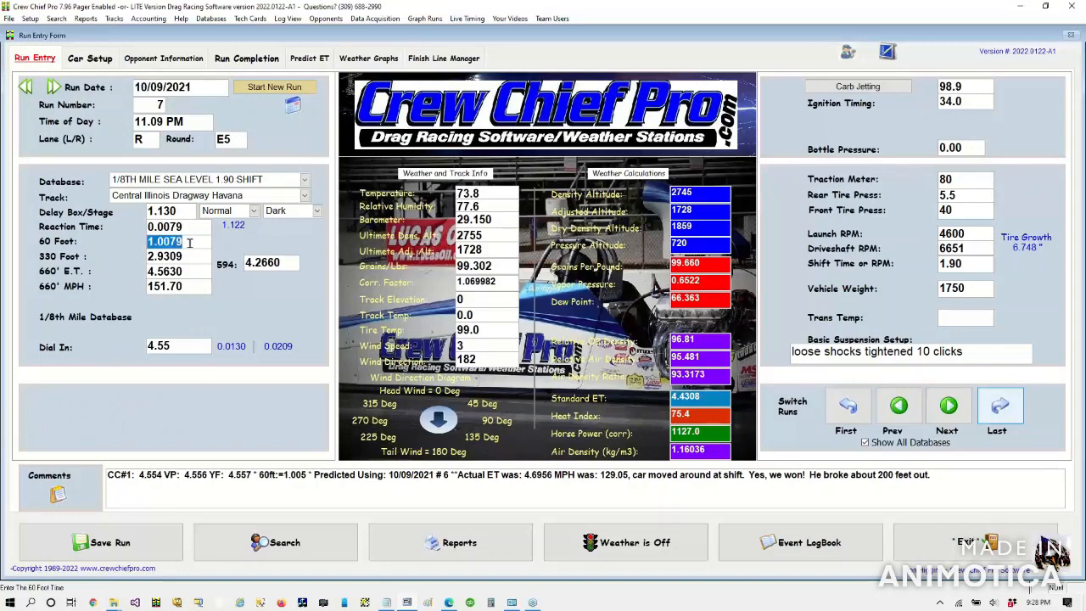